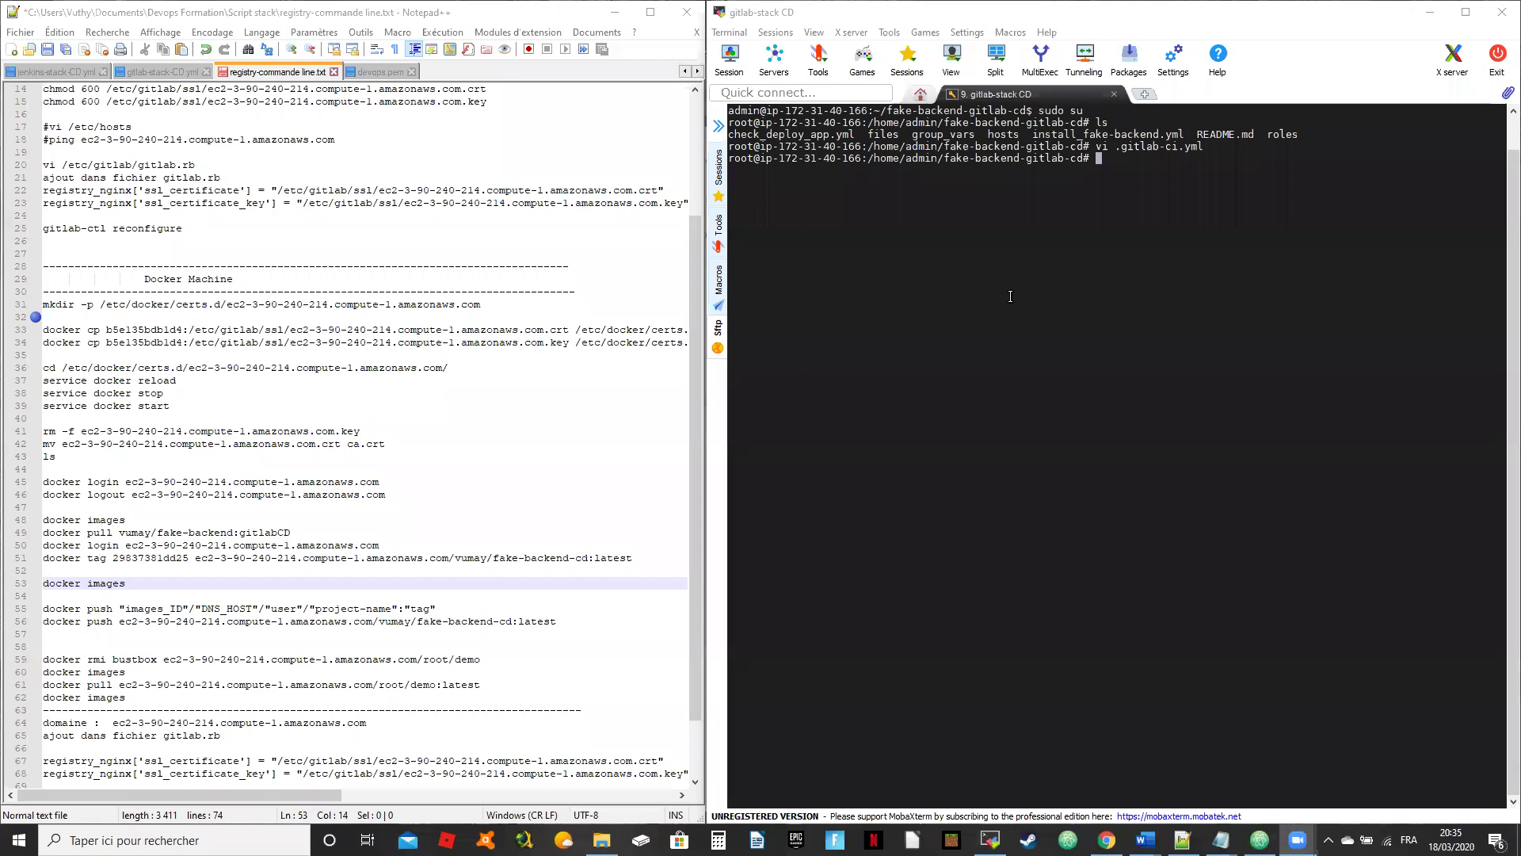
Step: Leave the Notepad++ notes and switch to the Chrome window showing the Slack #devops channel
{"action": "left_click", "coordinate": [539, 237]}
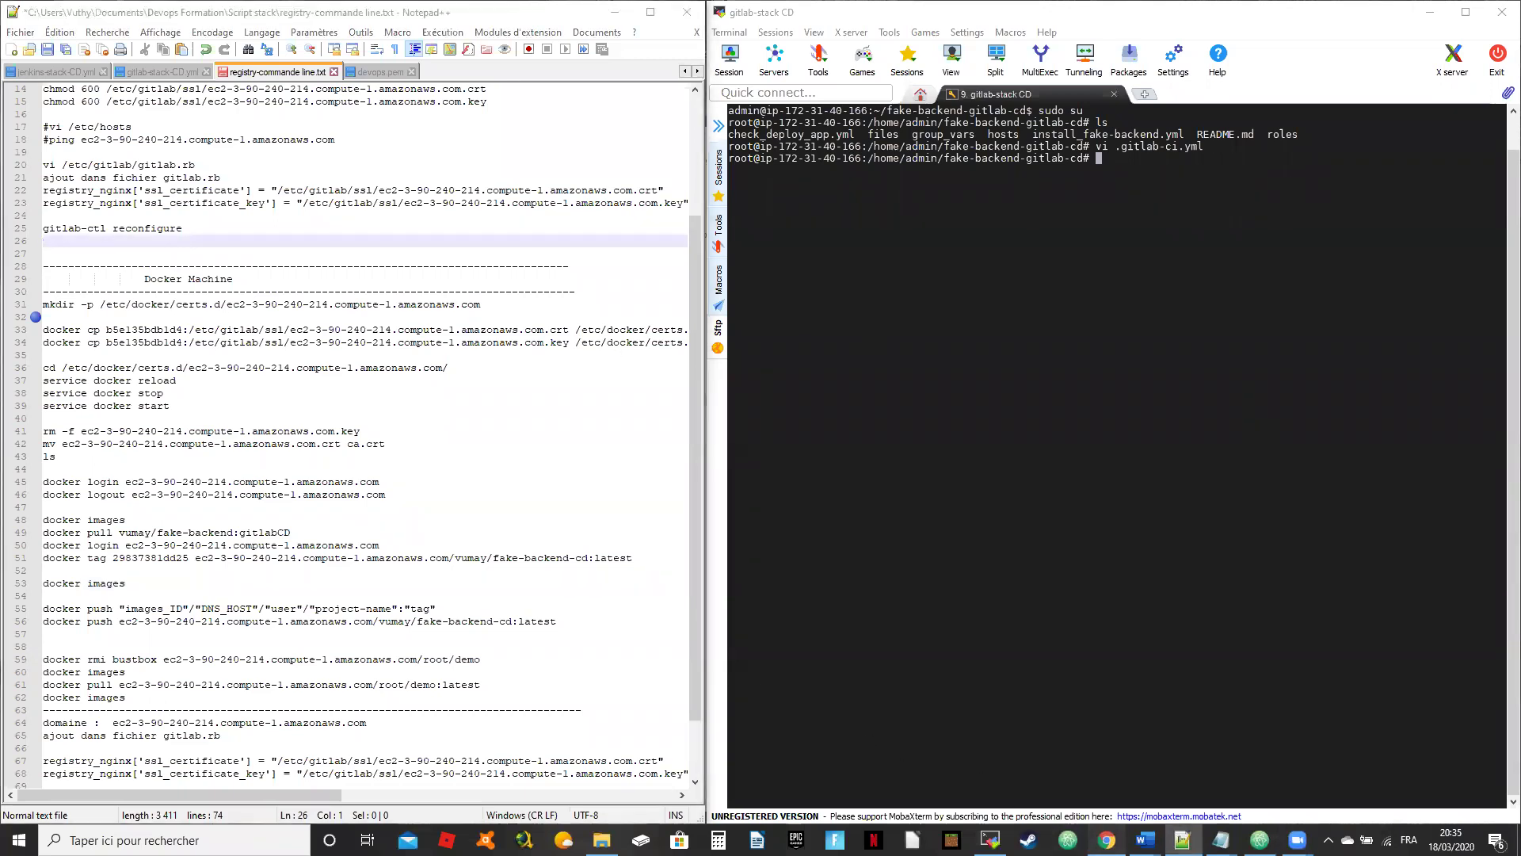
{"action": "key", "text": "alt+Tab"}
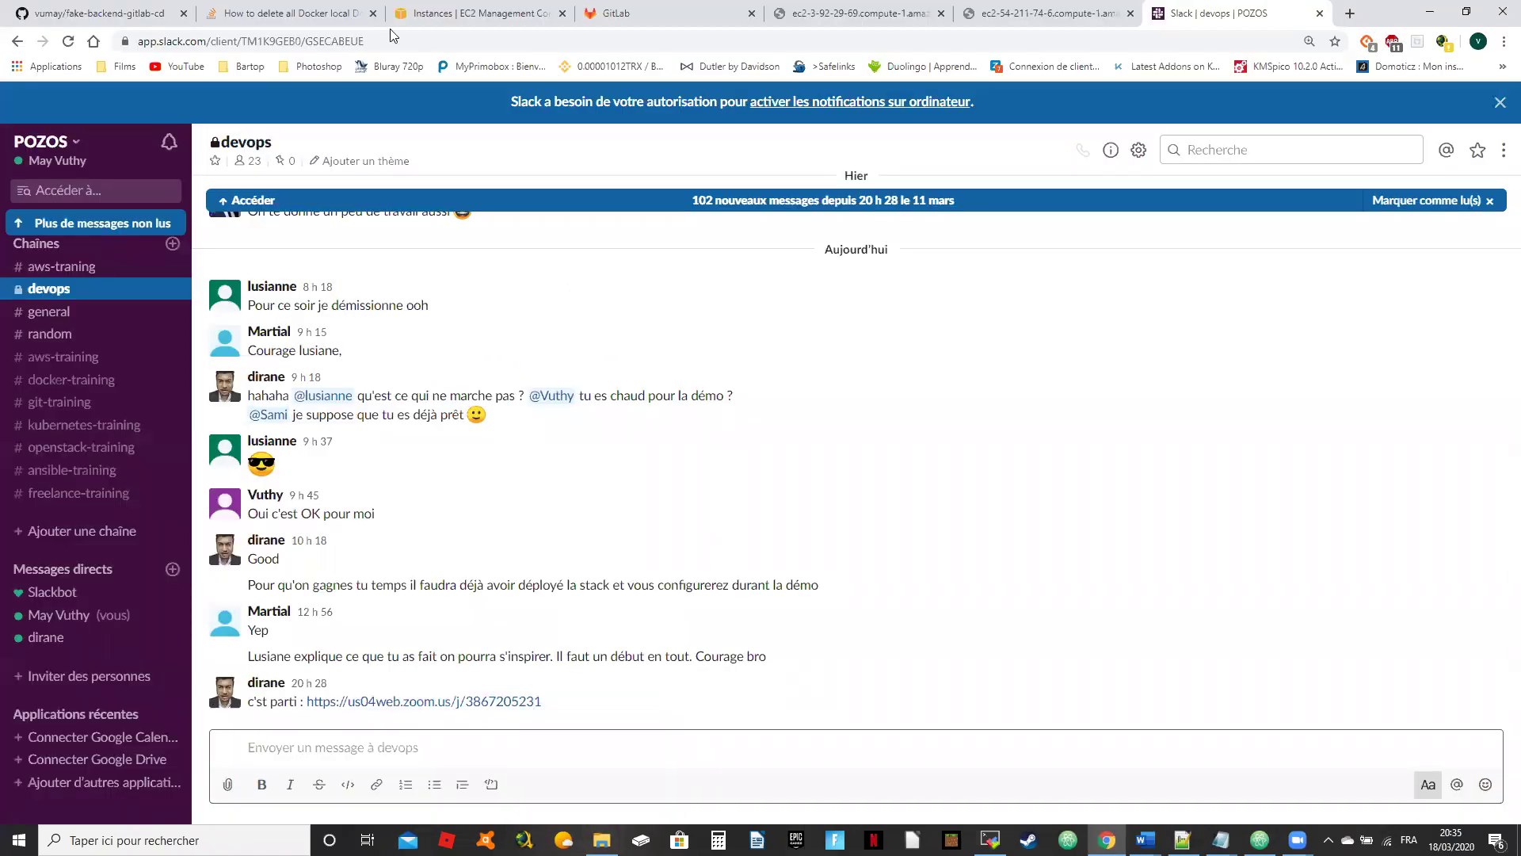
Step: Switch to the GitLab create-password tab, briefly checking the EC2 Instances tab on the way
{"action": "left_click", "coordinate": [642, 13]}
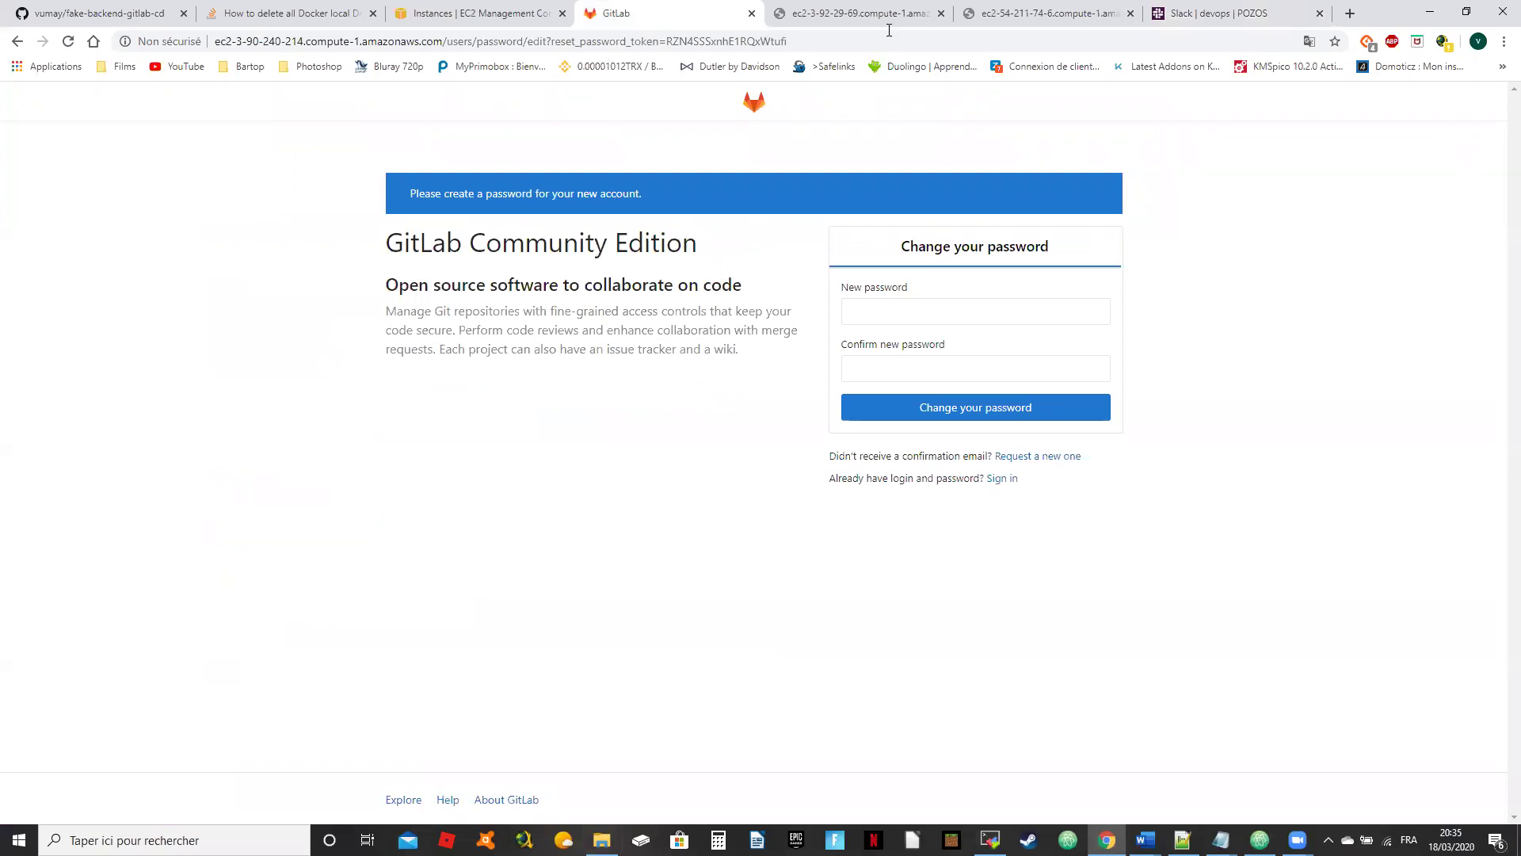
{"action": "left_click", "coordinate": [465, 15]}
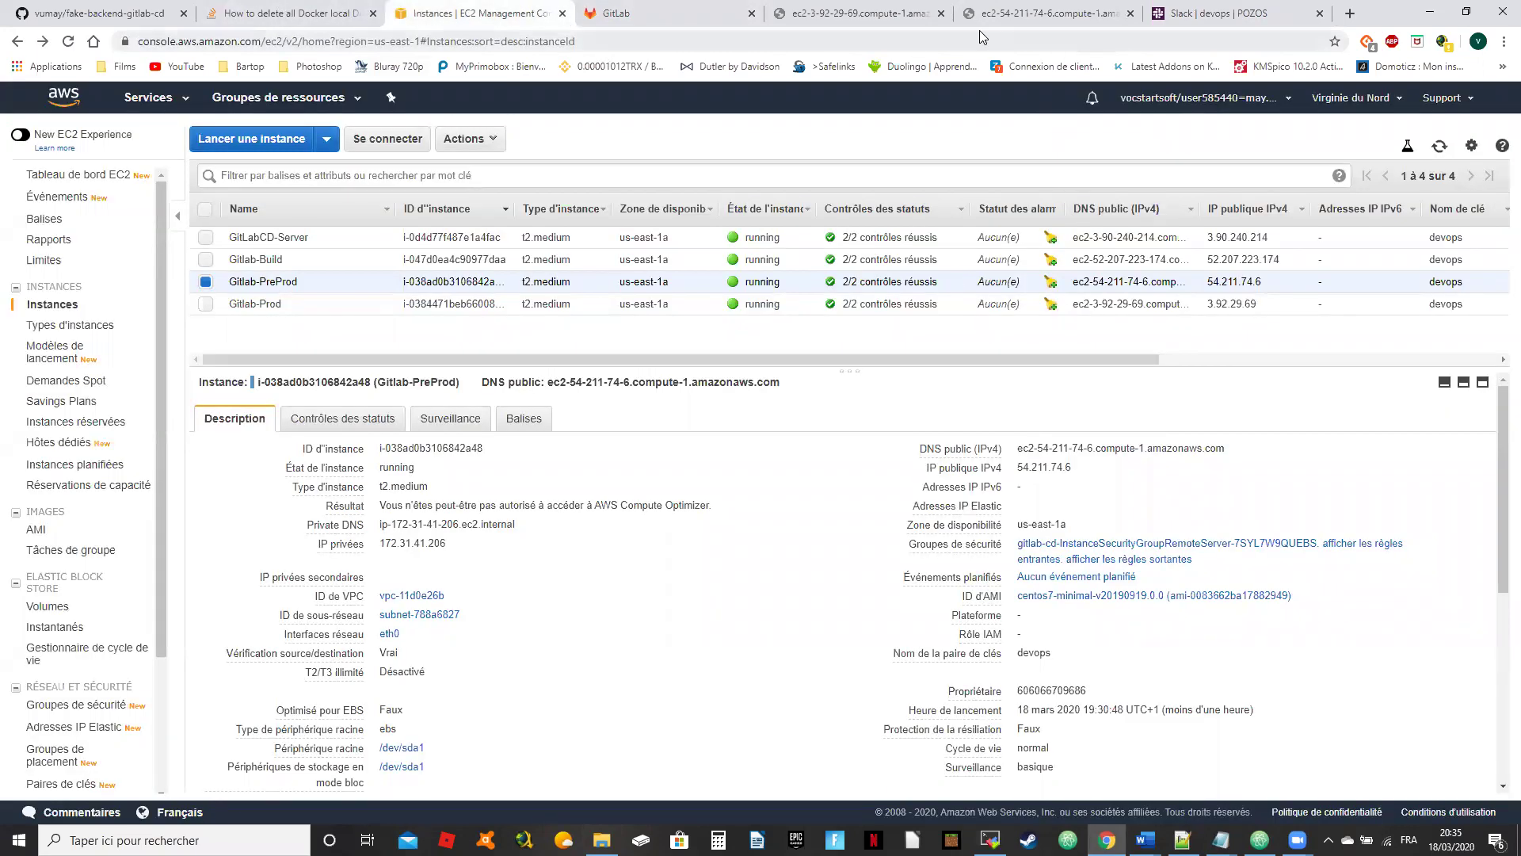
{"action": "left_click", "coordinate": [626, 15]}
{"action": "left_click", "coordinate": [915, 311]}
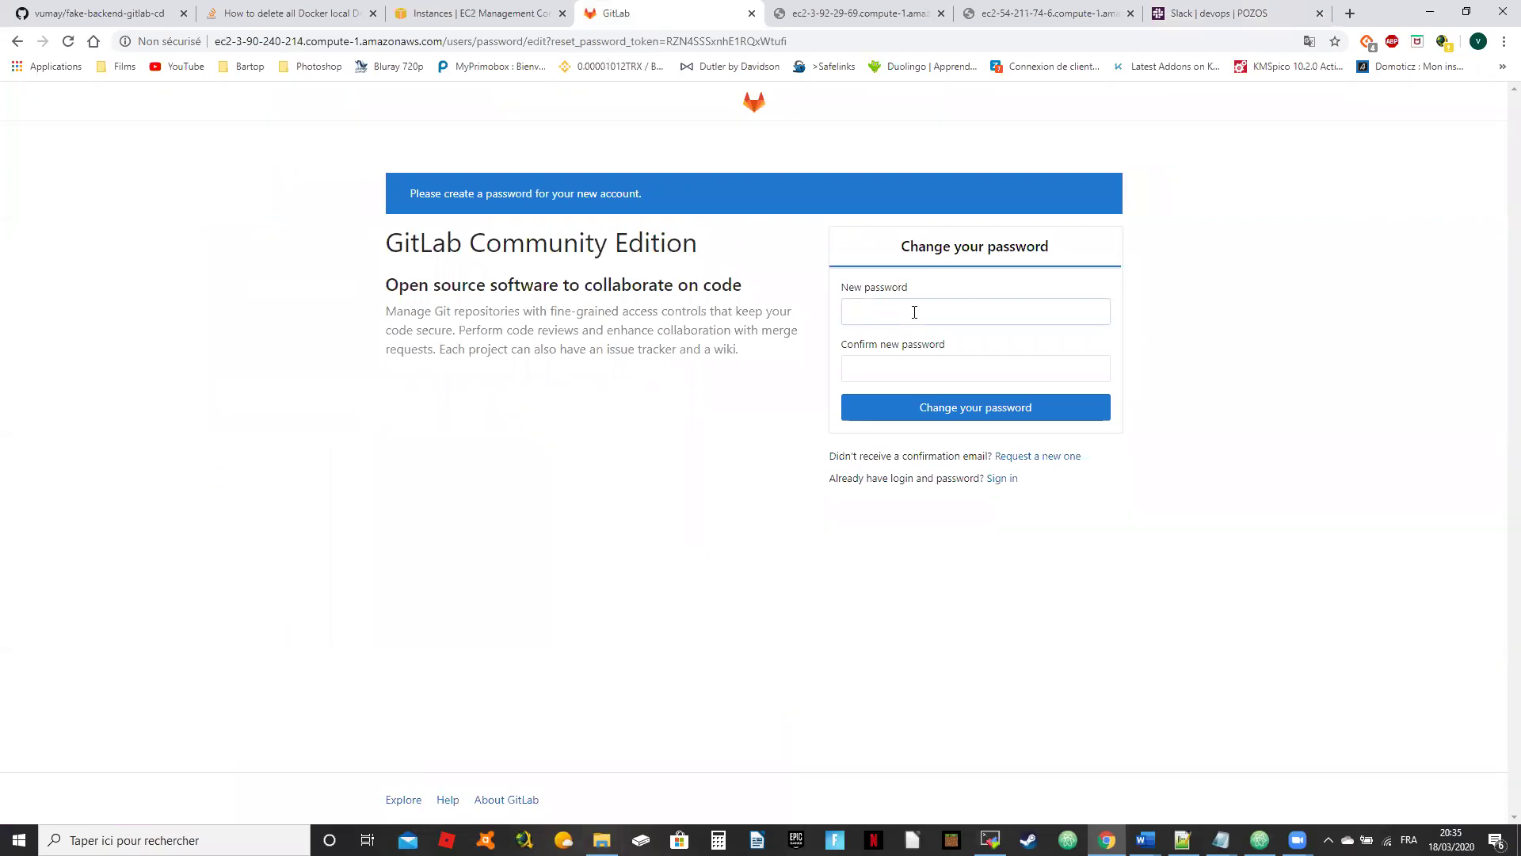
Step: Set the initial password, sign in as root, decline Chrome's save prompt and close the banner
{"action": "type", "text": "password"}
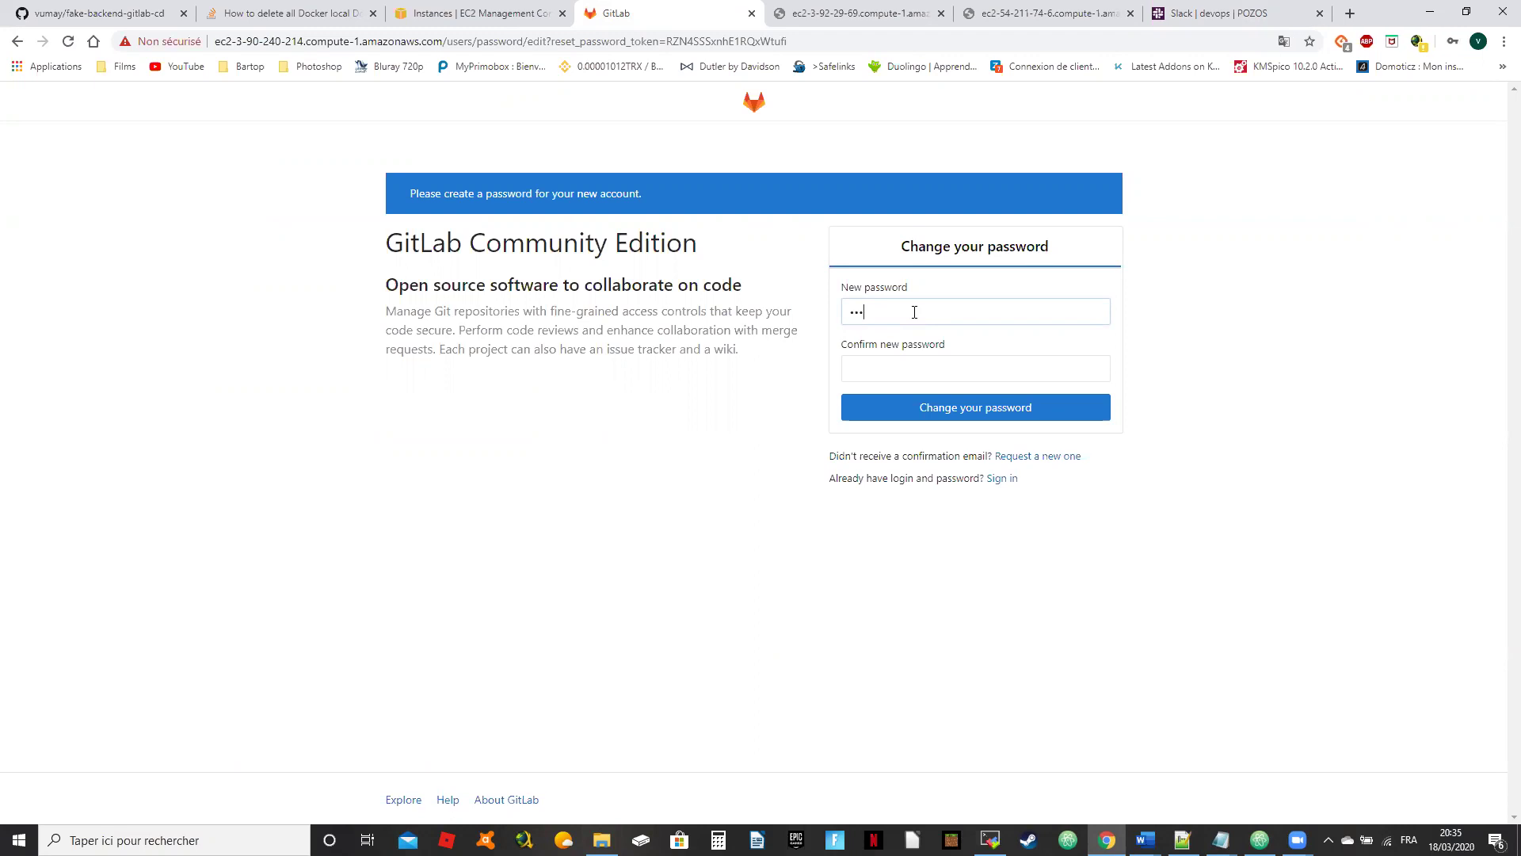
{"action": "type", "text": "password"}
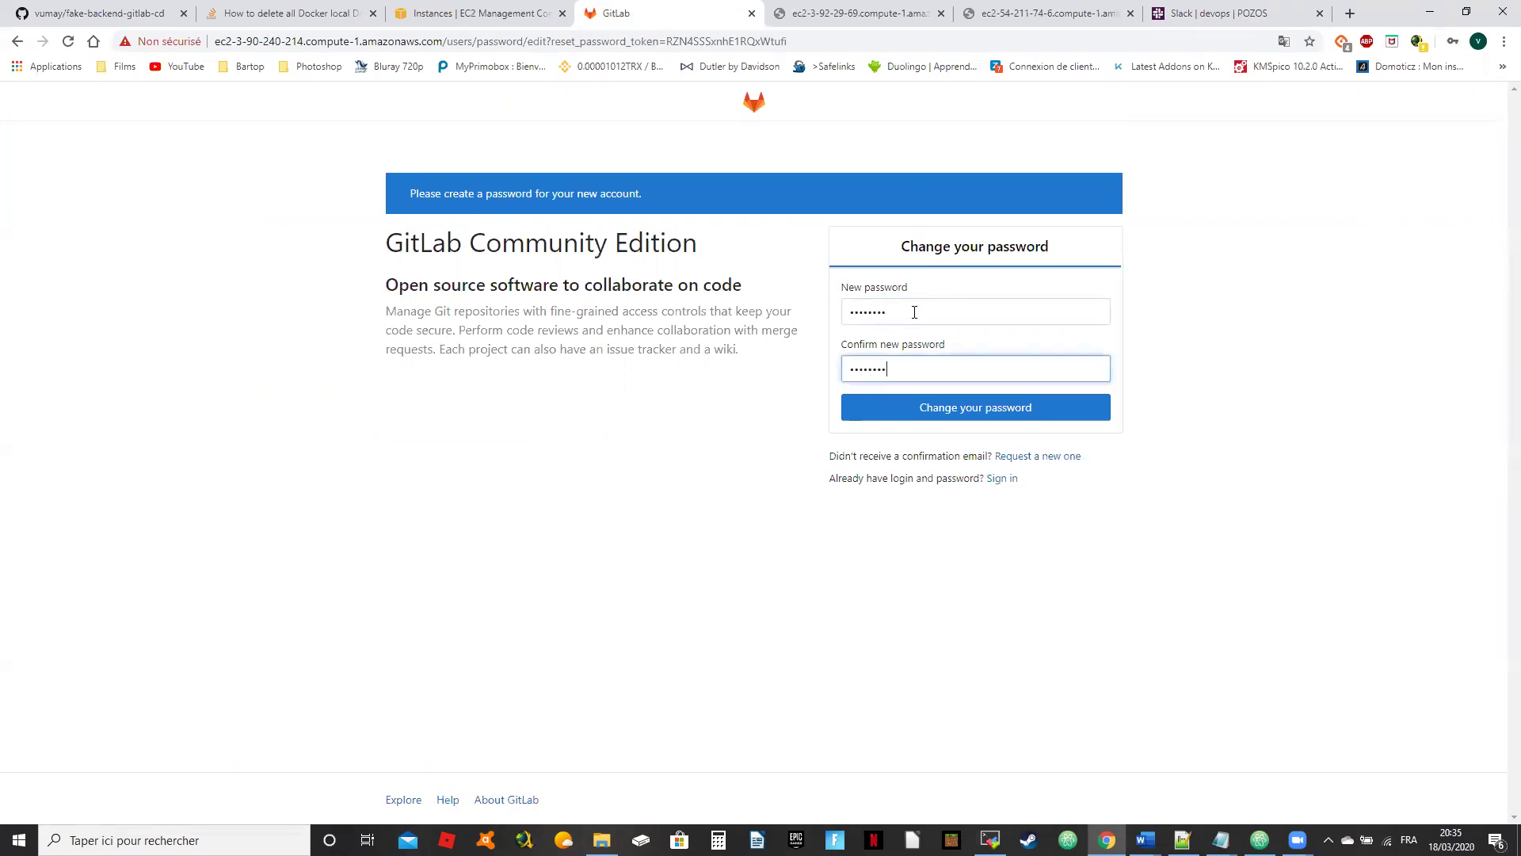
{"action": "key", "text": "Return"}
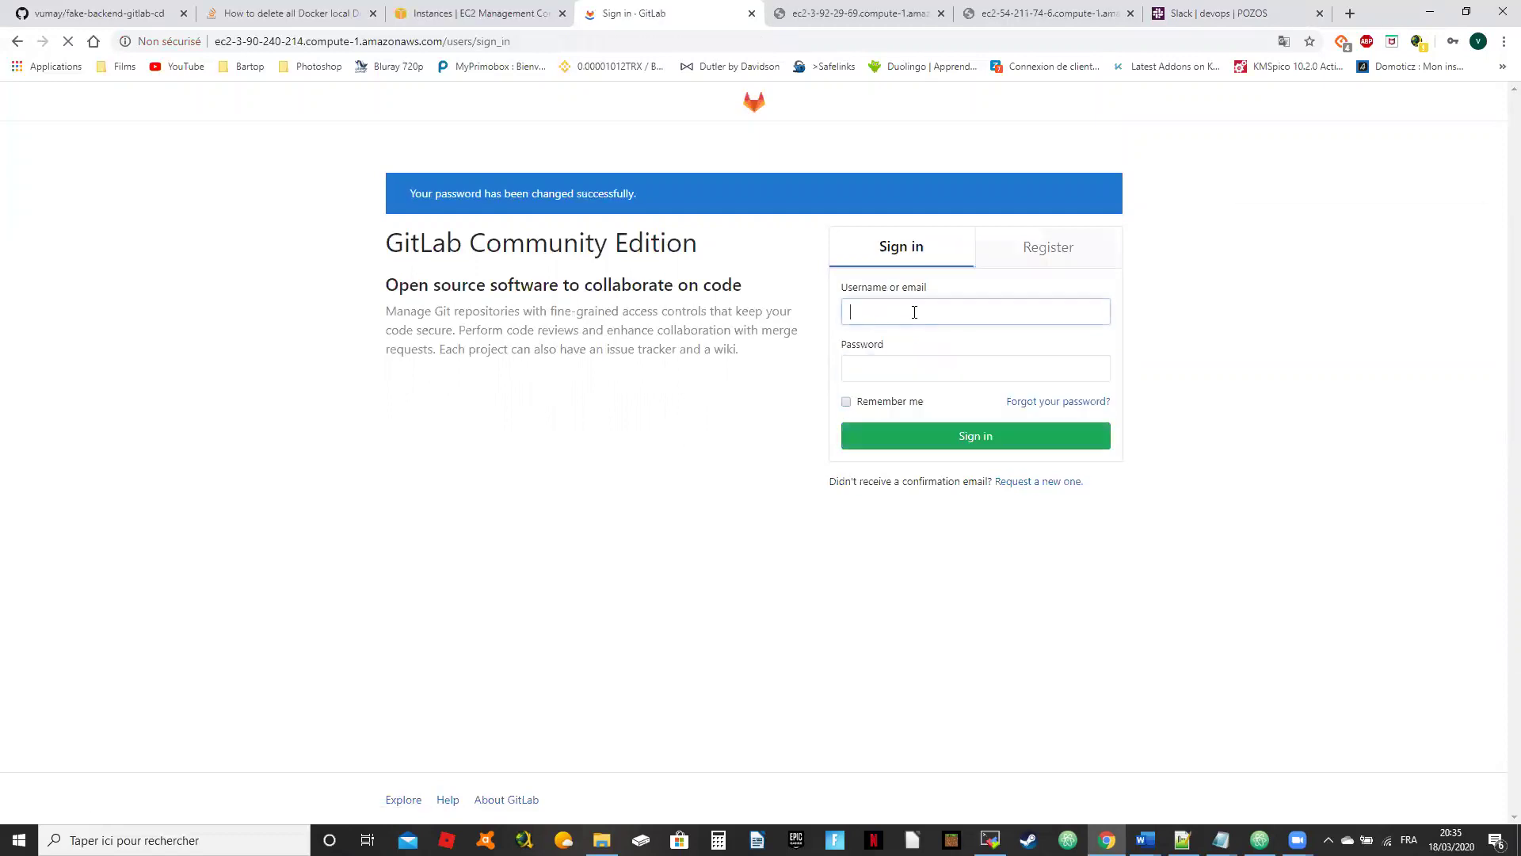
{"action": "type", "text": "root"}
{"action": "key", "text": "Tab"}
{"action": "type", "text": "password"}
{"action": "key", "text": "Return"}
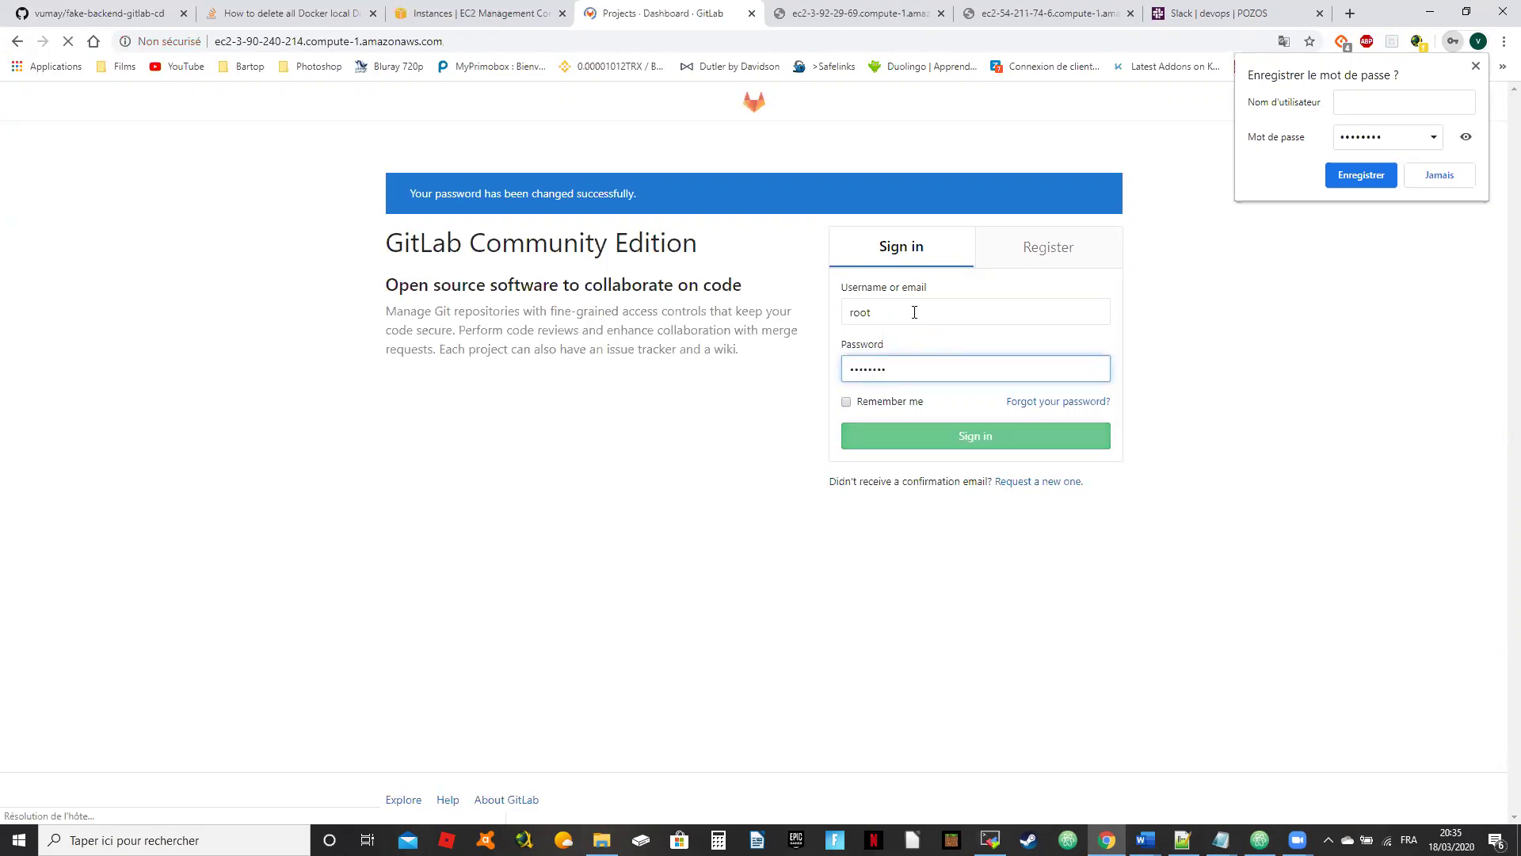
{"action": "left_click", "coordinate": [1434, 181]}
{"action": "left_click", "coordinate": [1208, 143]}
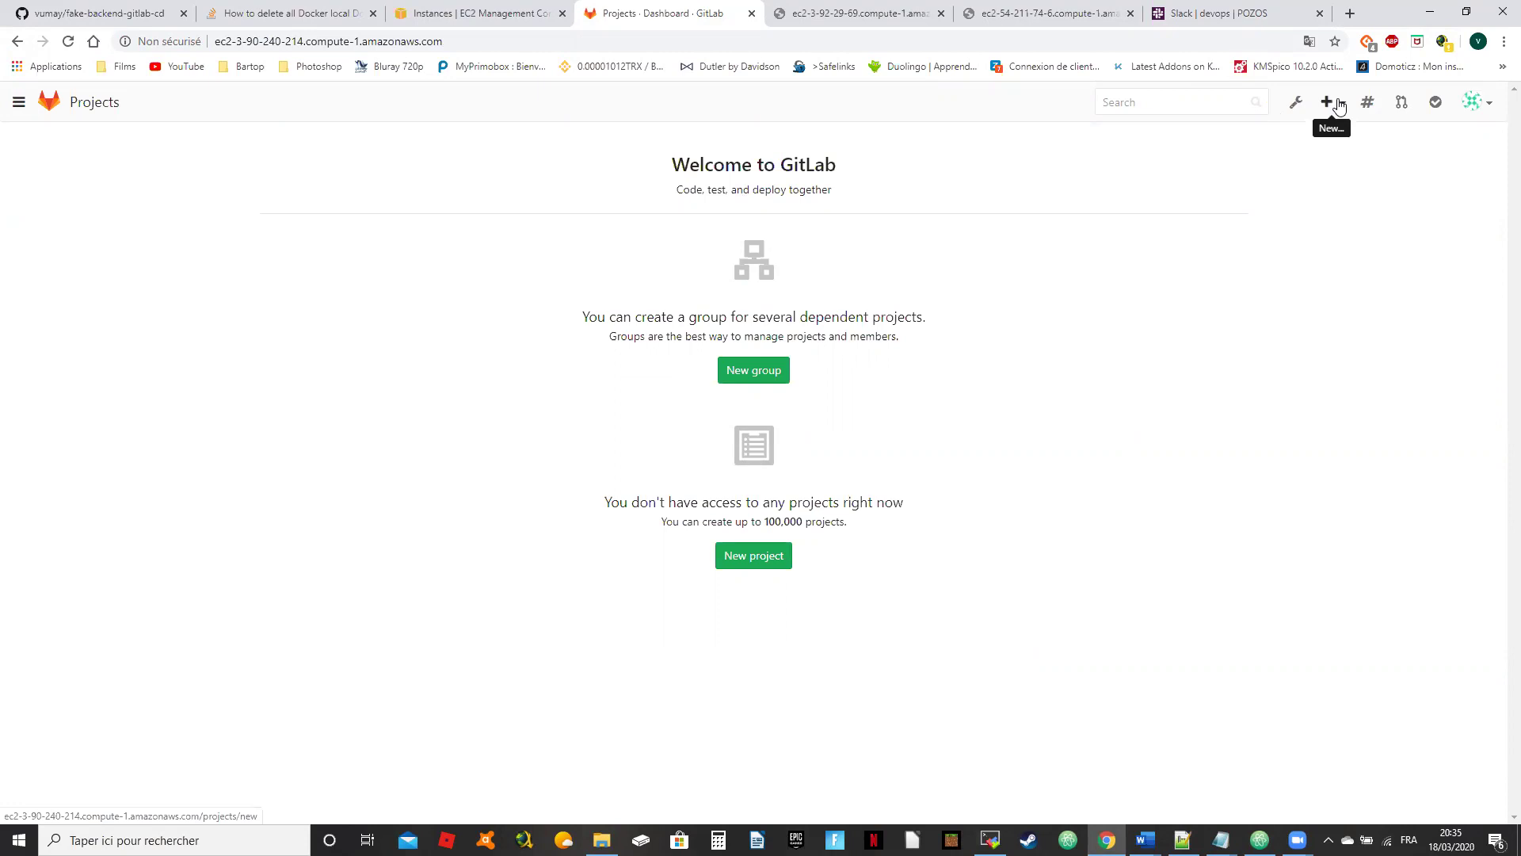
Step: Open Admin area > Users > New user and fill in the user's name, username and email
{"action": "left_click", "coordinate": [1299, 104]}
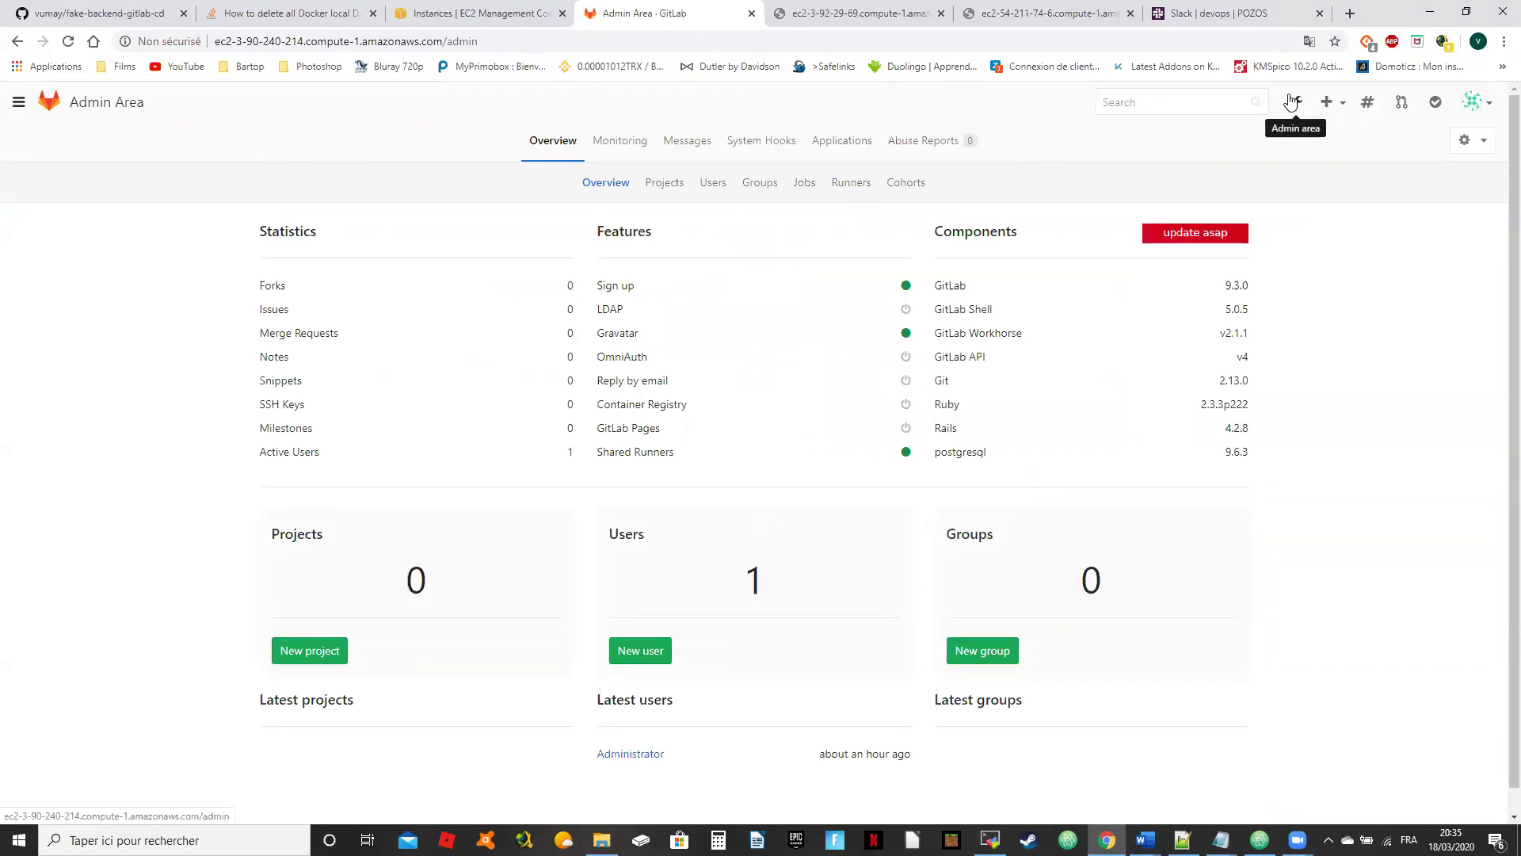
{"action": "left_click", "coordinate": [713, 184]}
{"action": "left_click", "coordinate": [1216, 229]}
{"action": "left_click", "coordinate": [555, 290]}
{"action": "type", "text": "vuthy"}
{"action": "key", "text": "Tab"}
{"action": "type", "text": "vumay"}
{"action": "key", "text": "Tab"}
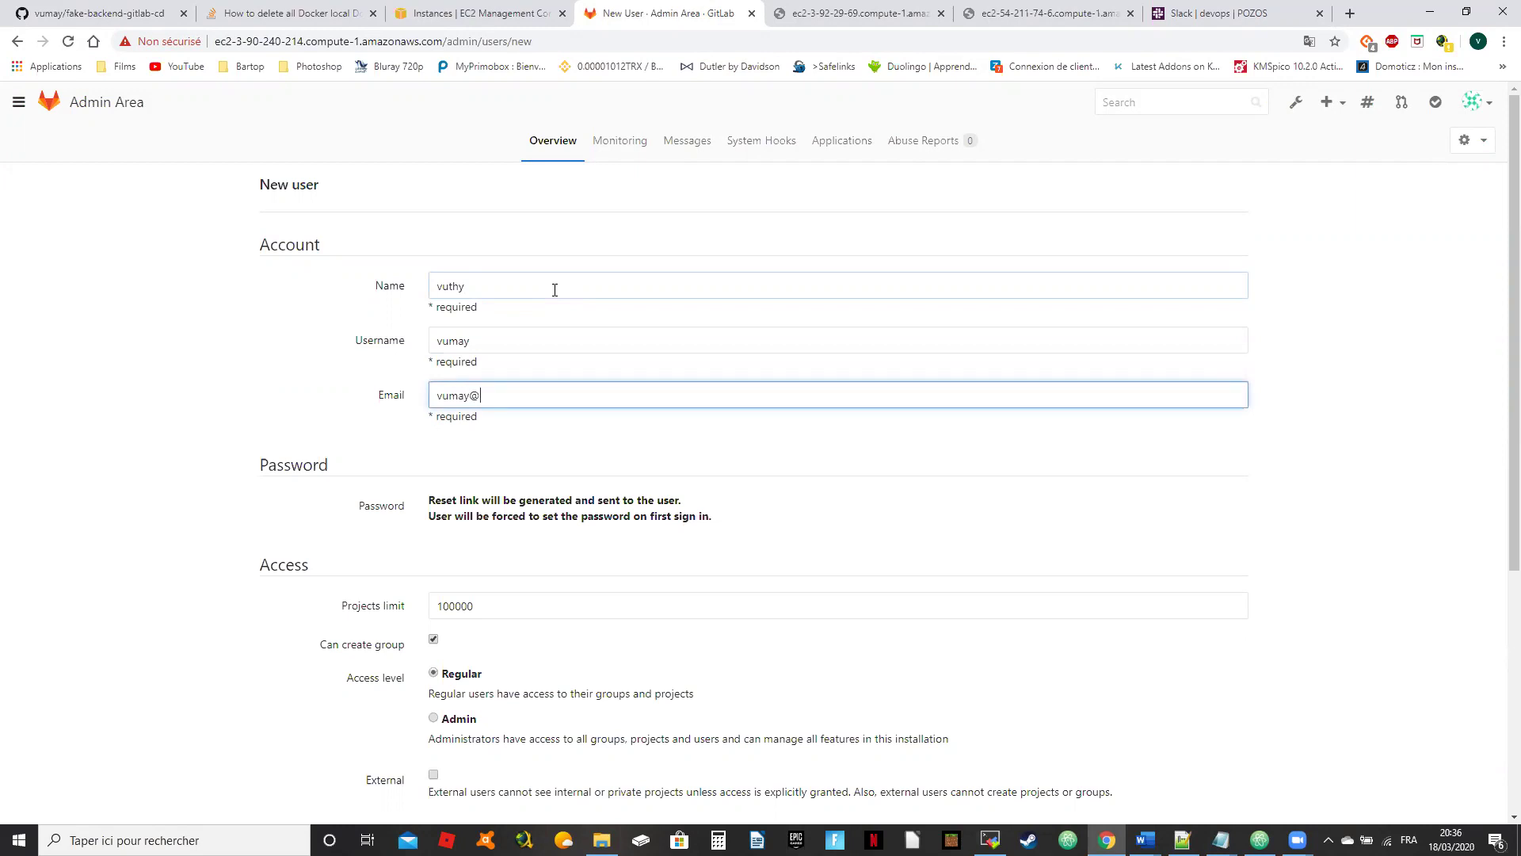
Step: Give the new user the Admin access level and create the account
{"action": "scroll", "coordinate": [547, 340], "scroll_direction": "down", "scroll_amount": 1}
{"action": "left_click", "coordinate": [442, 669]}
{"action": "left_click", "coordinate": [433, 639]}
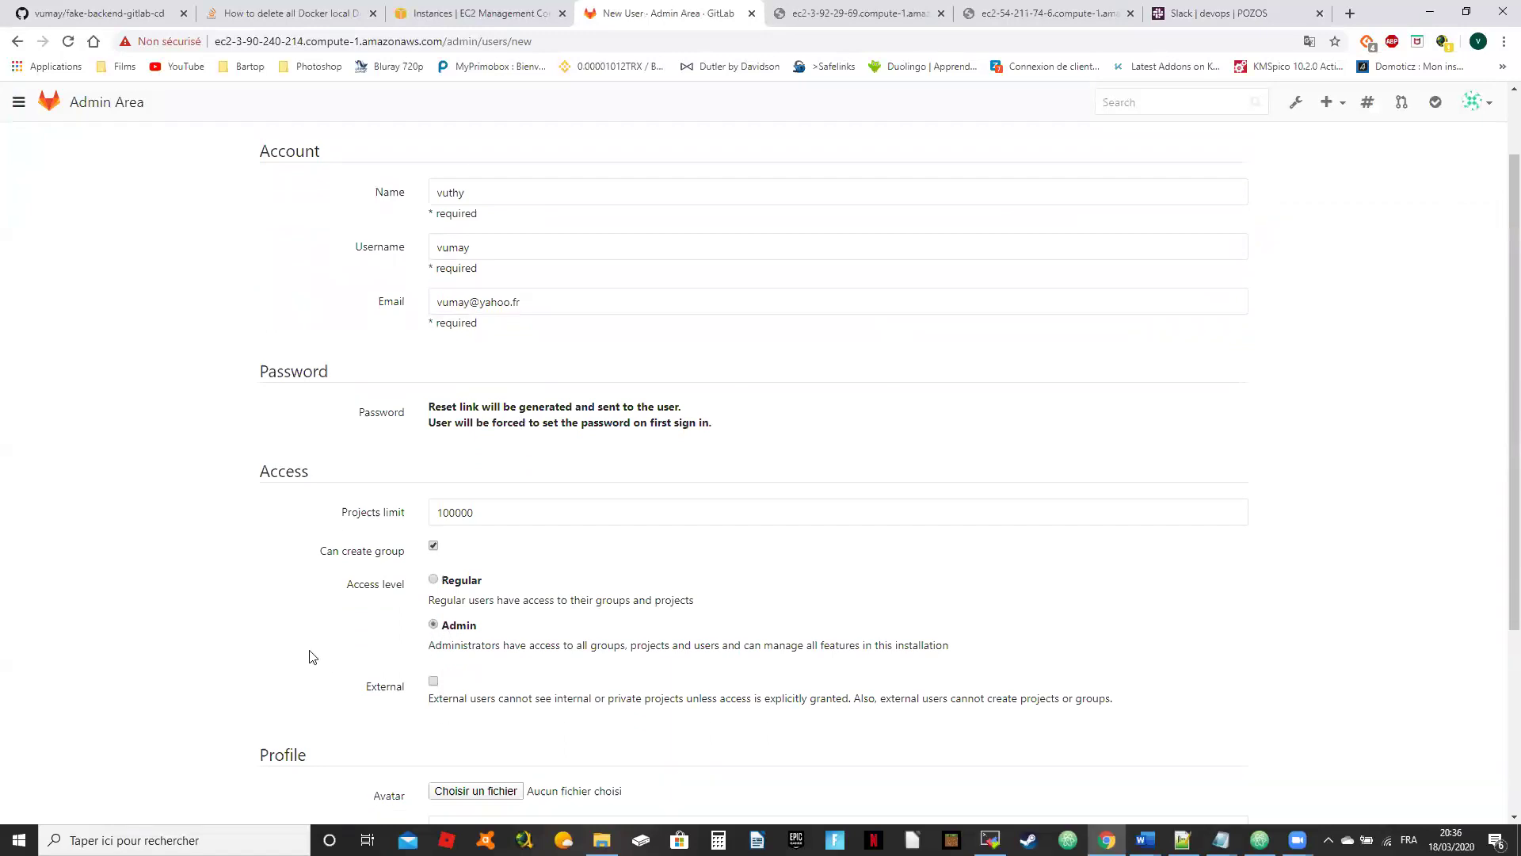
{"action": "scroll", "coordinate": [333, 698], "scroll_direction": "down", "scroll_amount": 4}
{"action": "left_click", "coordinate": [332, 734]}
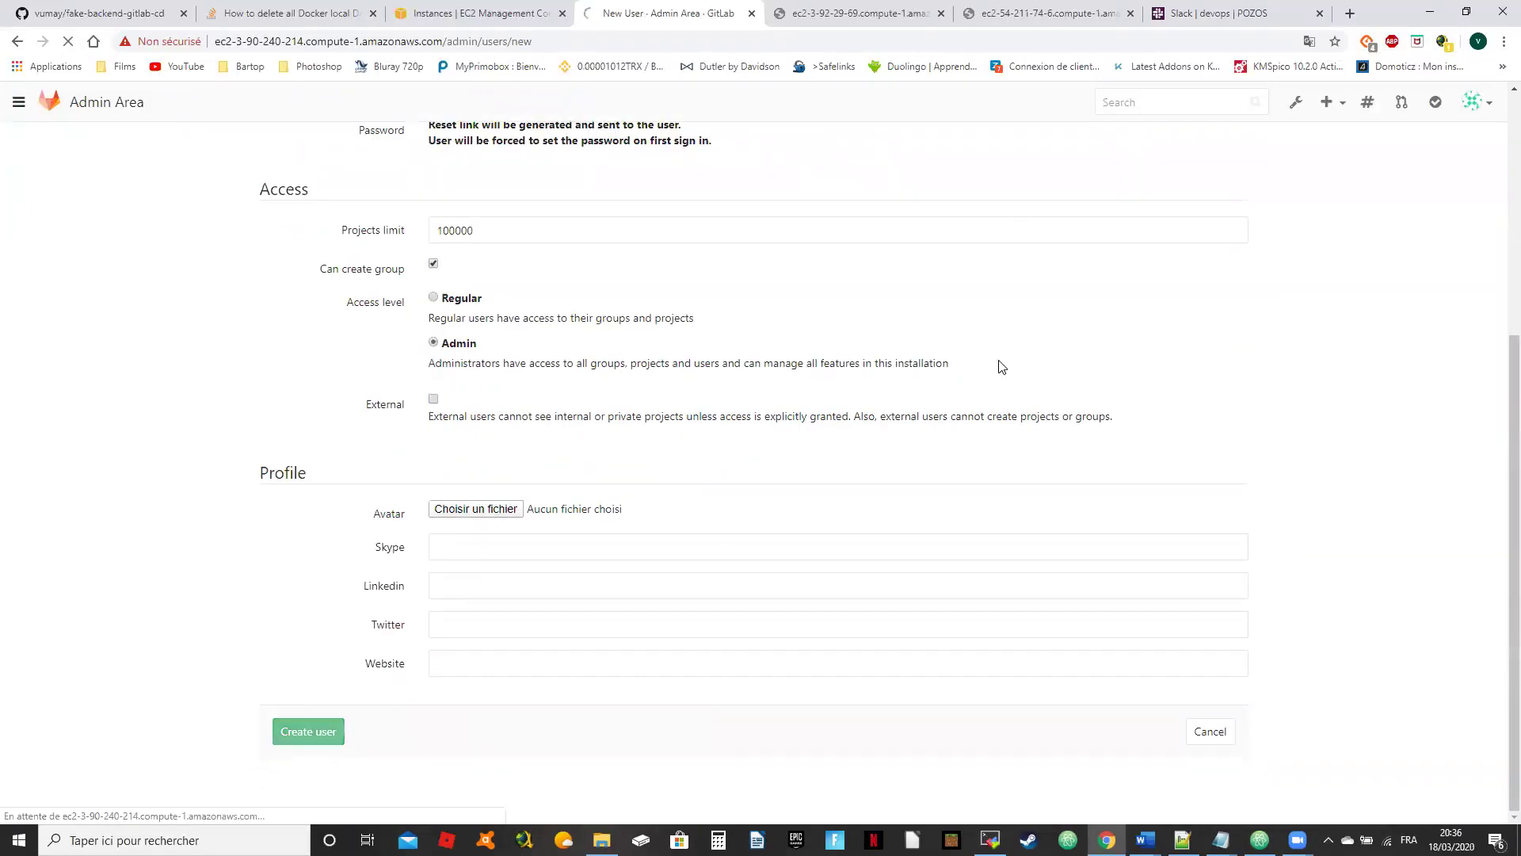
{"action": "scroll", "coordinate": [536, 482], "scroll_direction": "down", "scroll_amount": 3}
{"action": "scroll", "coordinate": [537, 536], "scroll_direction": "down", "scroll_amount": 2}
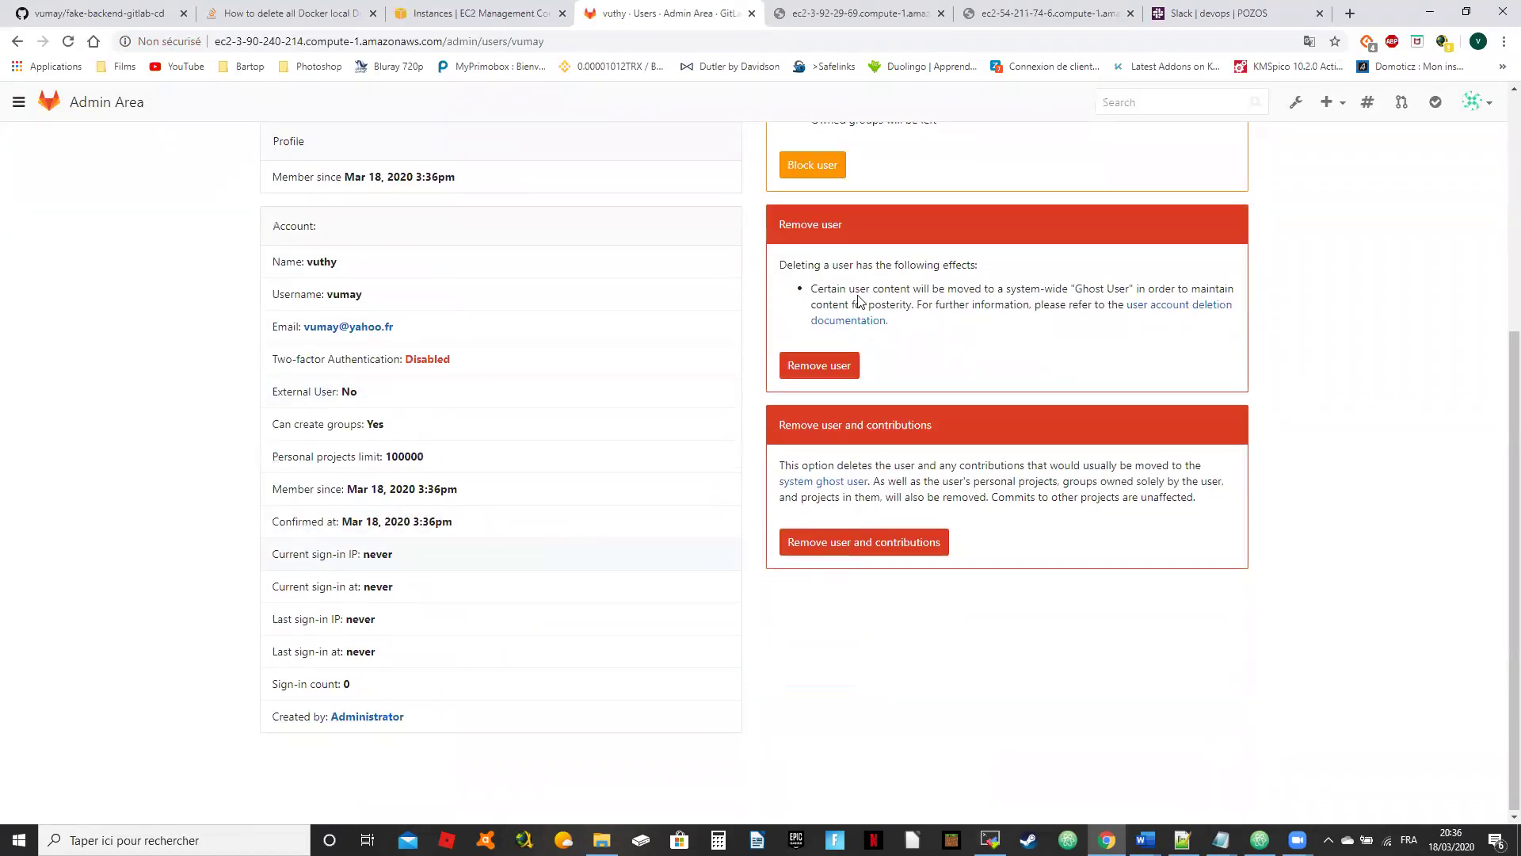
{"action": "scroll", "coordinate": [554, 533], "scroll_direction": "up", "scroll_amount": 5}
Step: Edit the new user and enter a password and its confirmation, correcting a mistyped entry
{"action": "left_click", "coordinate": [1230, 196]}
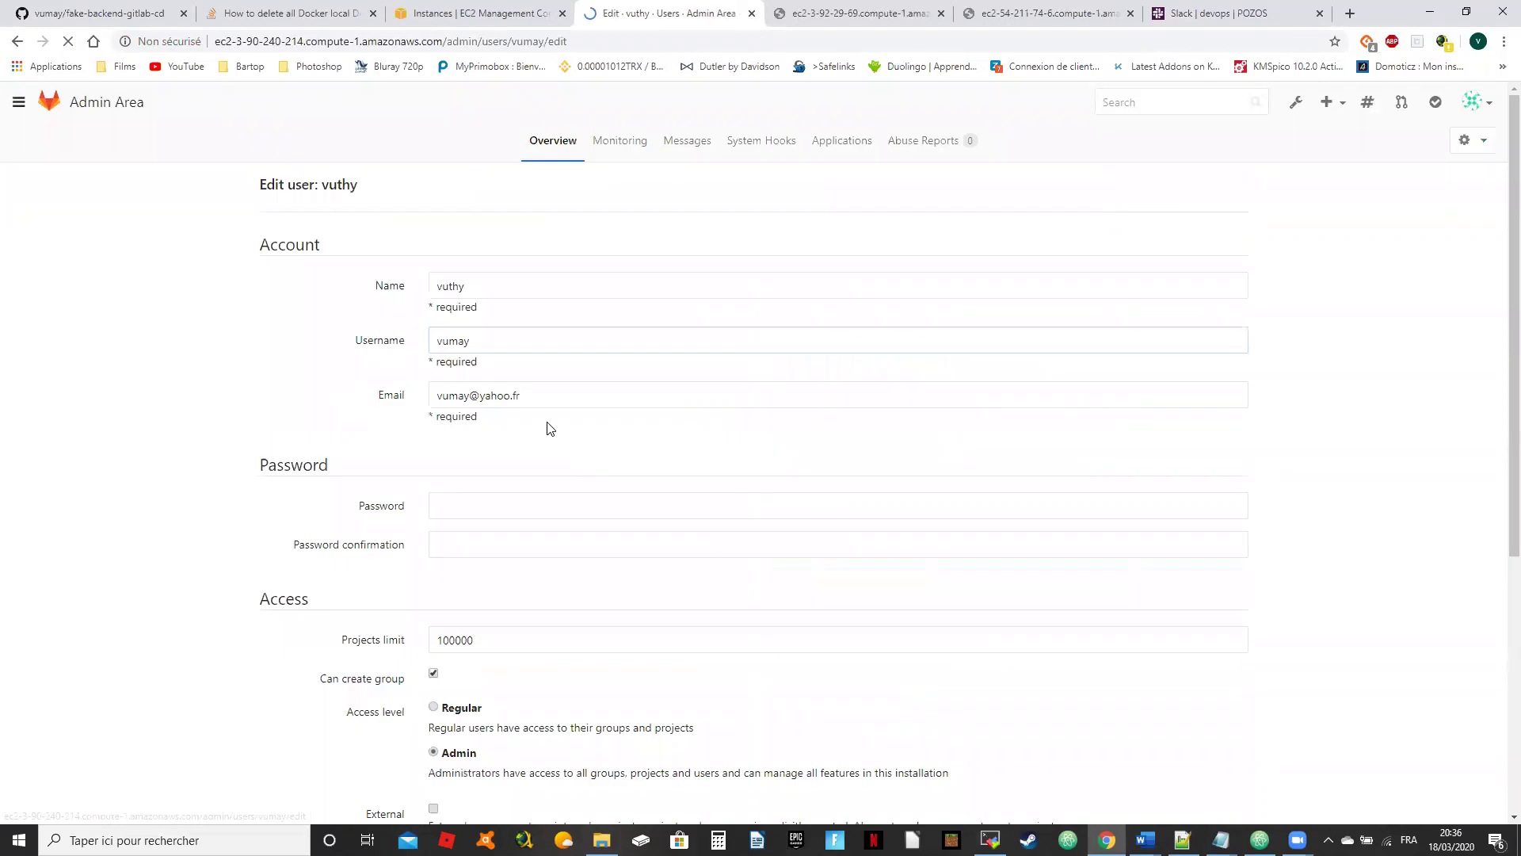
{"action": "left_click", "coordinate": [504, 500]}
{"action": "type", "text": "******"}
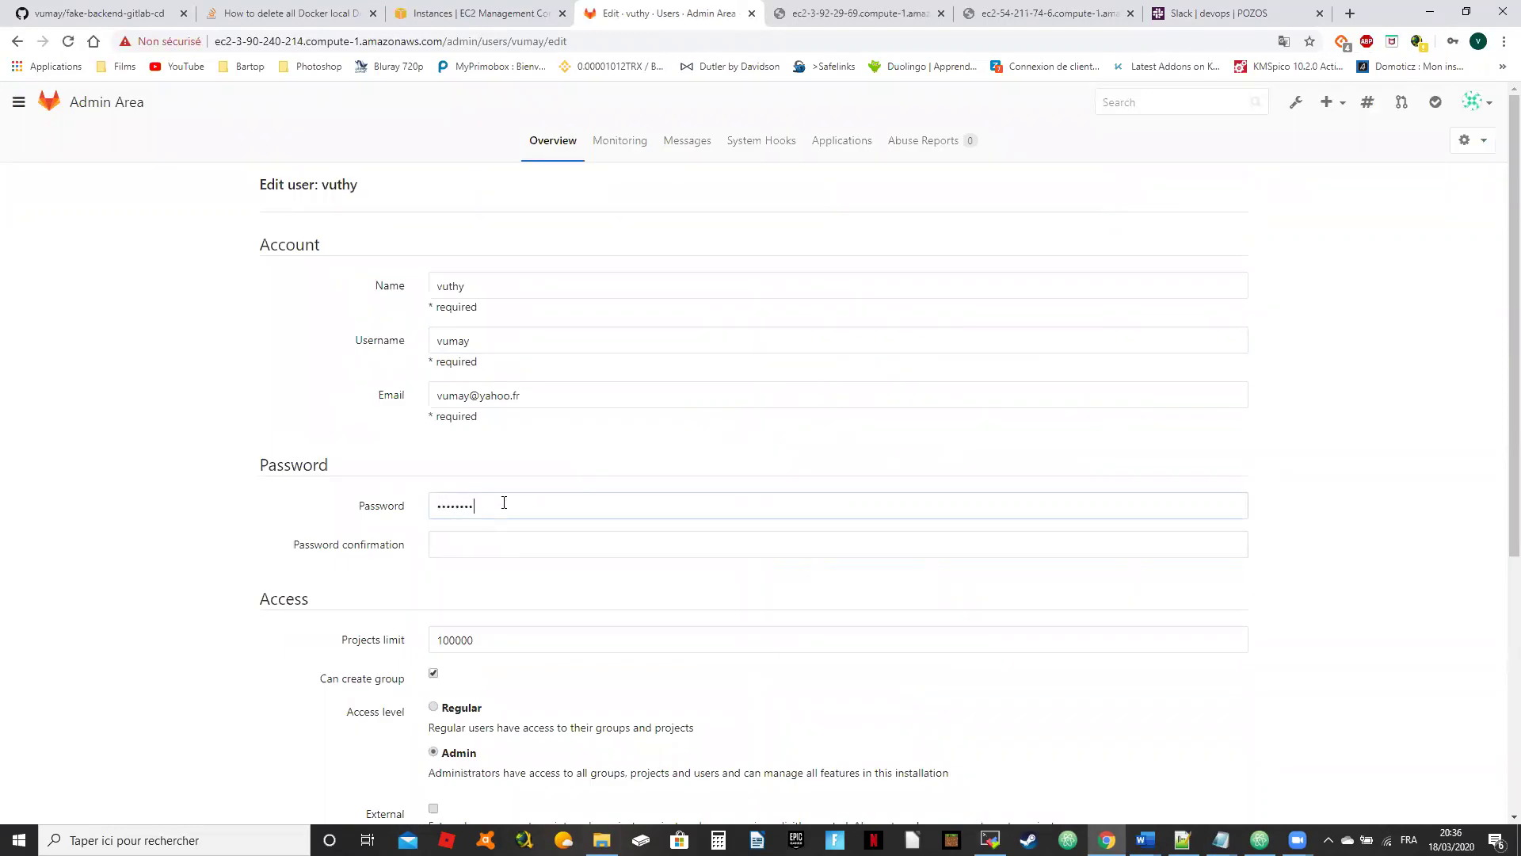
{"action": "key", "text": "ctrl+a"}
{"action": "key", "text": "BackSpace"}
{"action": "type", "text": "********"}
{"action": "key", "text": "Tab"}
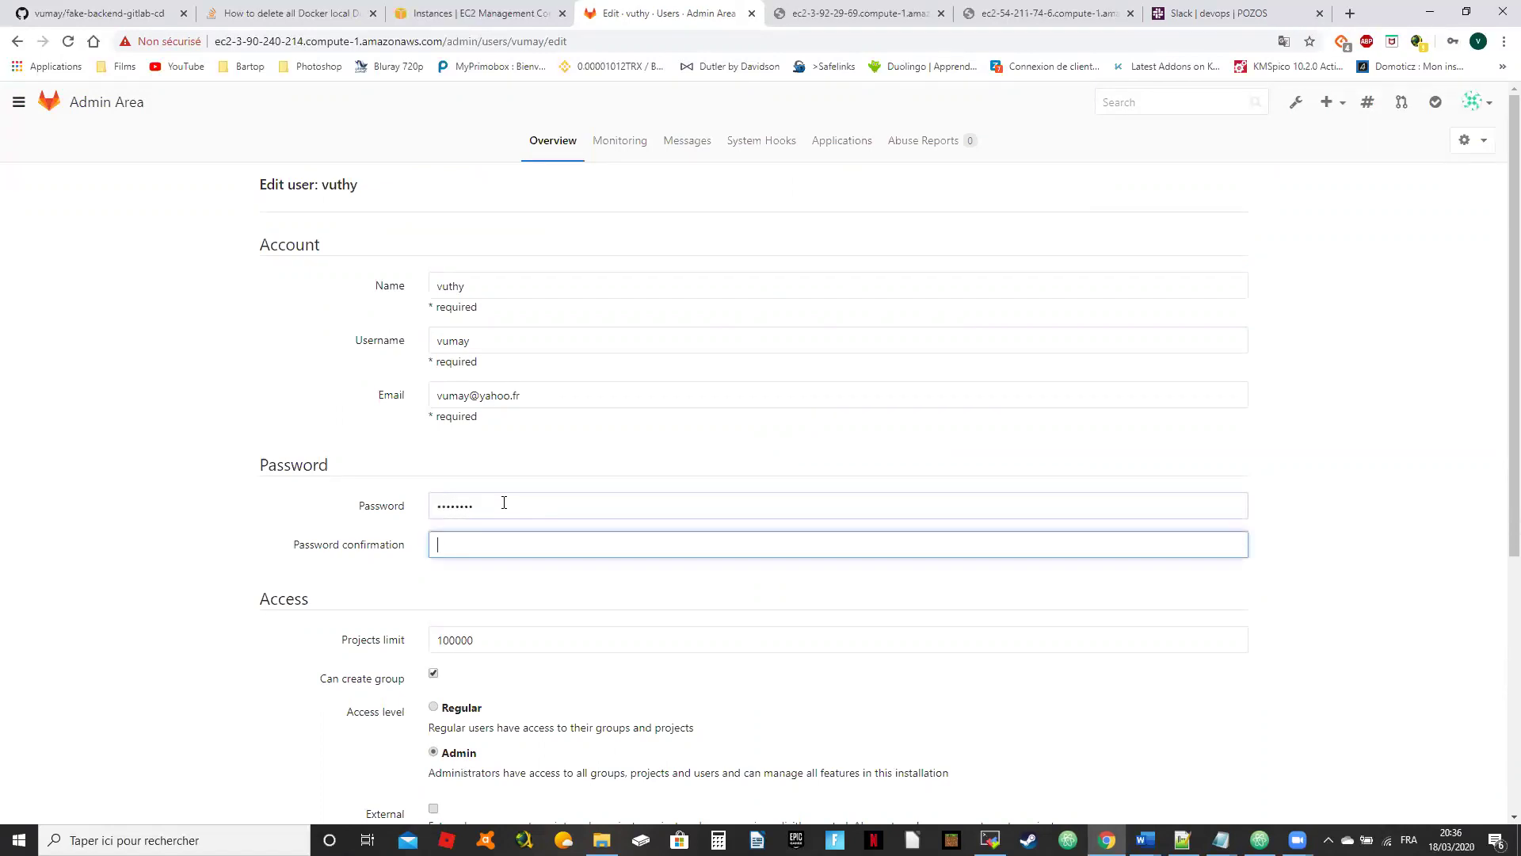
{"action": "type", "text": "*******"}
Step: Save the user's password changes and return to the Admin Area overview
{"action": "scroll", "coordinate": [486, 530], "scroll_direction": "down", "scroll_amount": 5}
{"action": "scroll", "coordinate": [383, 487], "scroll_direction": "up", "scroll_amount": 5}
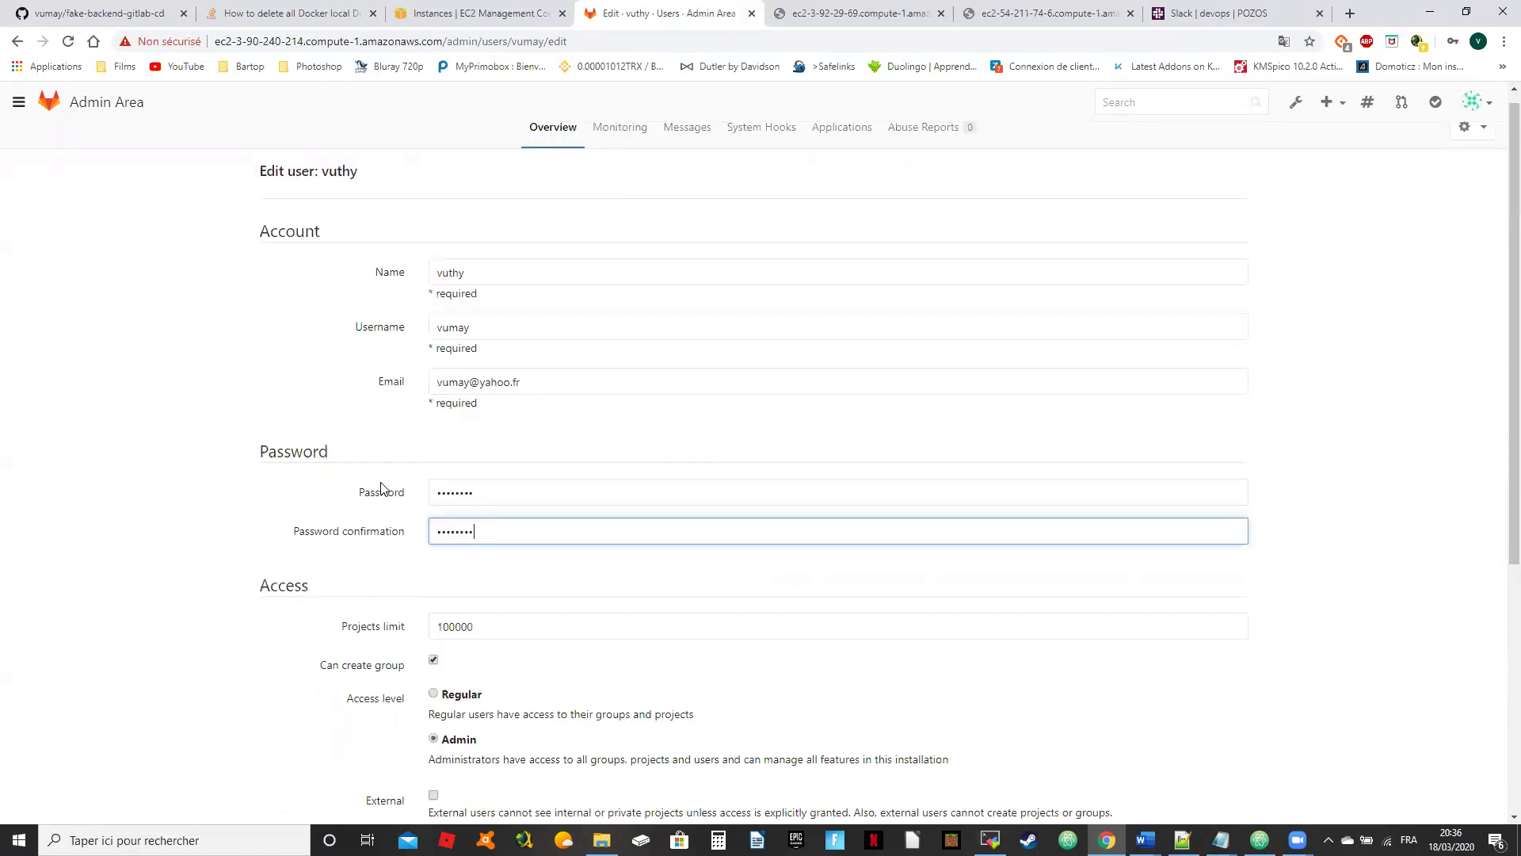
{"action": "scroll", "coordinate": [383, 487], "scroll_direction": "down", "scroll_amount": 5}
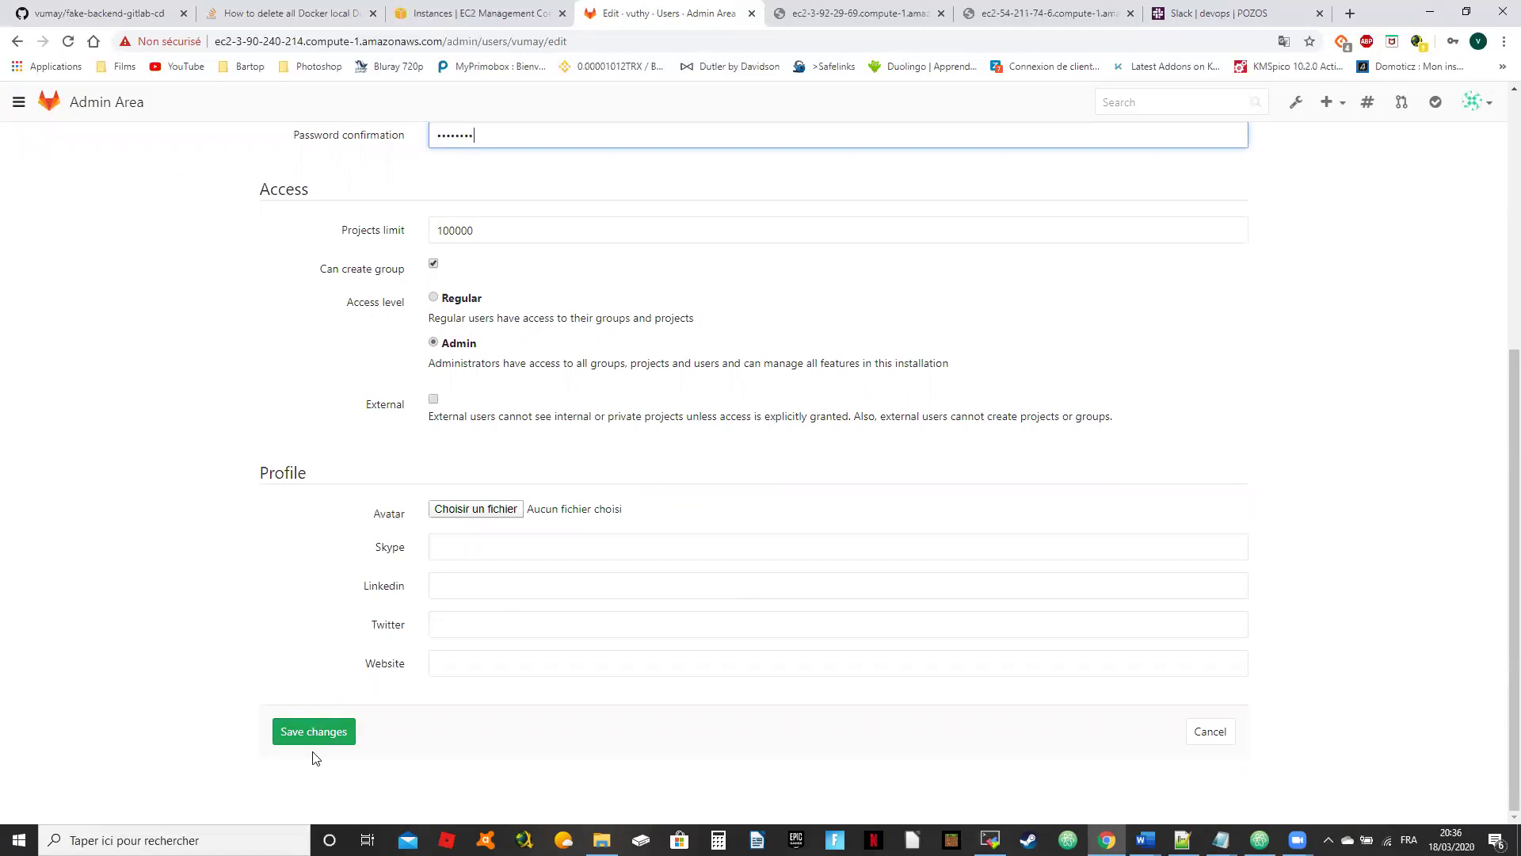
{"action": "left_click", "coordinate": [299, 729]}
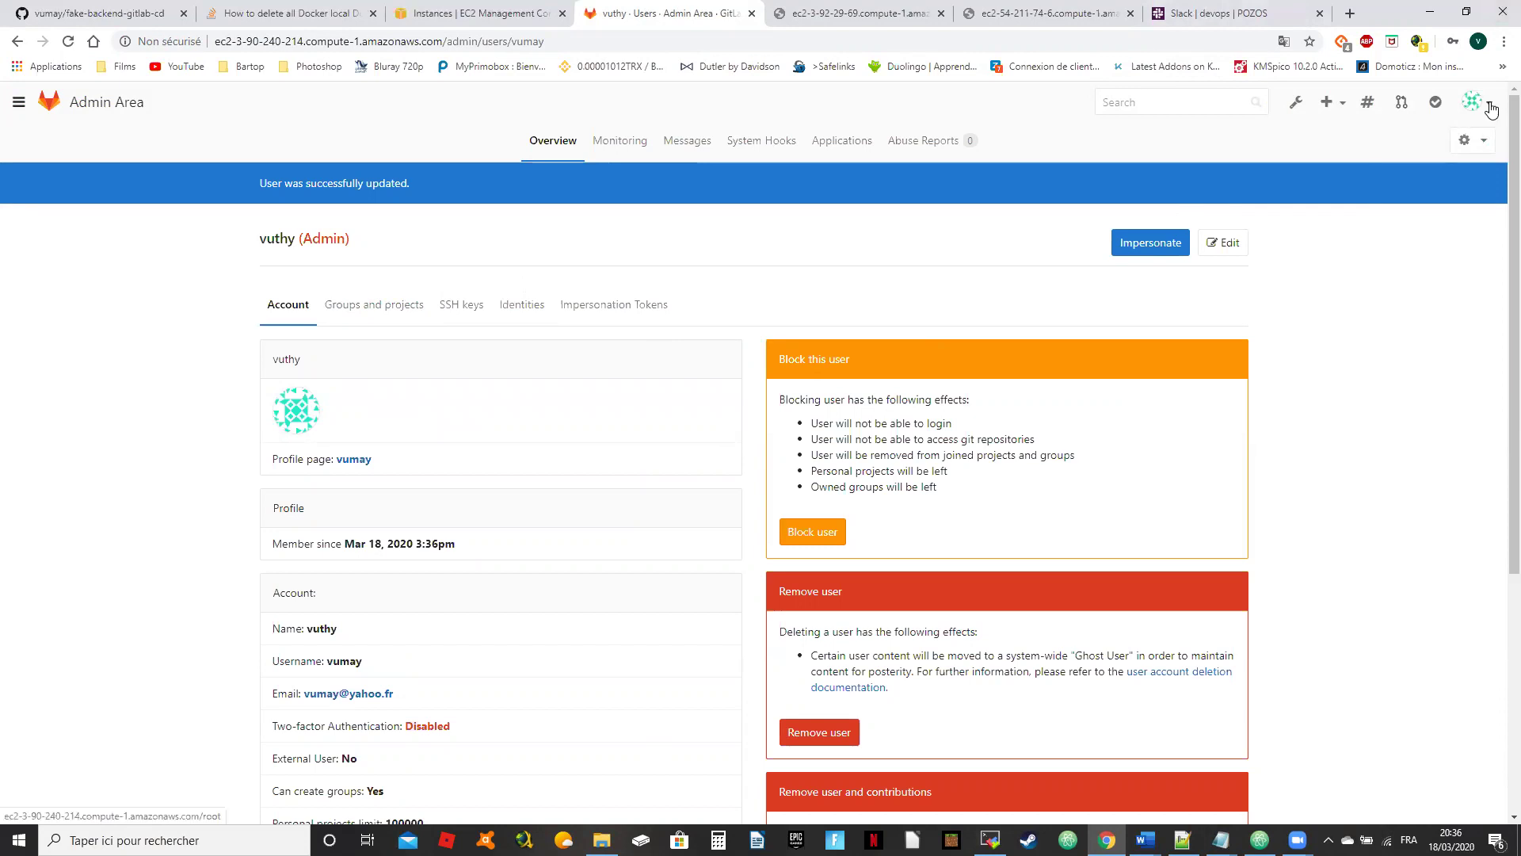
{"action": "left_click", "coordinate": [1300, 107]}
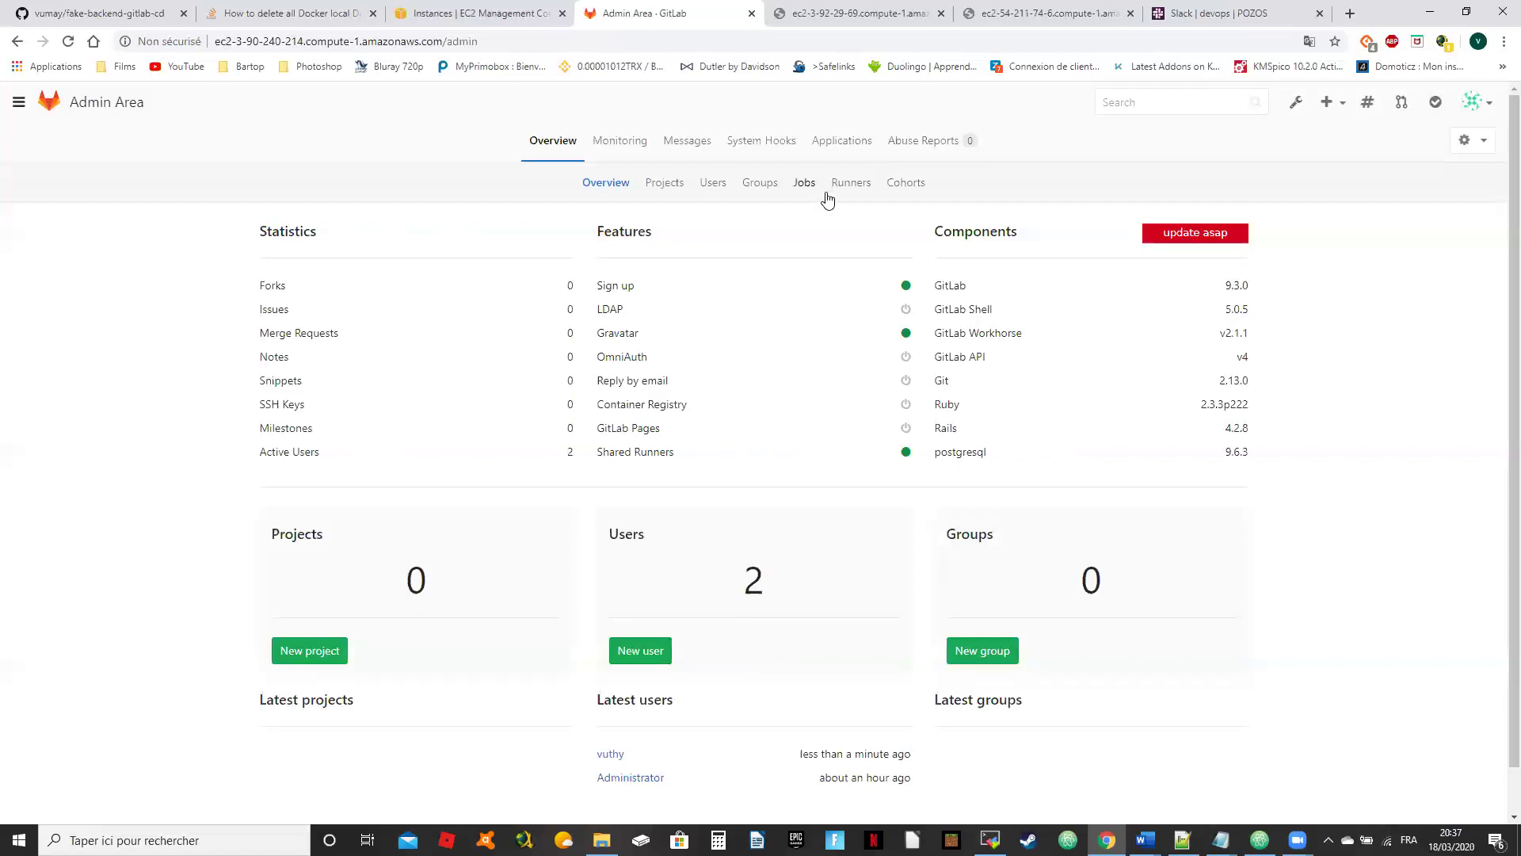
Step: In Admin area > Runners, edit gitlab-runner to replace its shared tag with ansible and save
{"action": "left_click", "coordinate": [850, 183]}
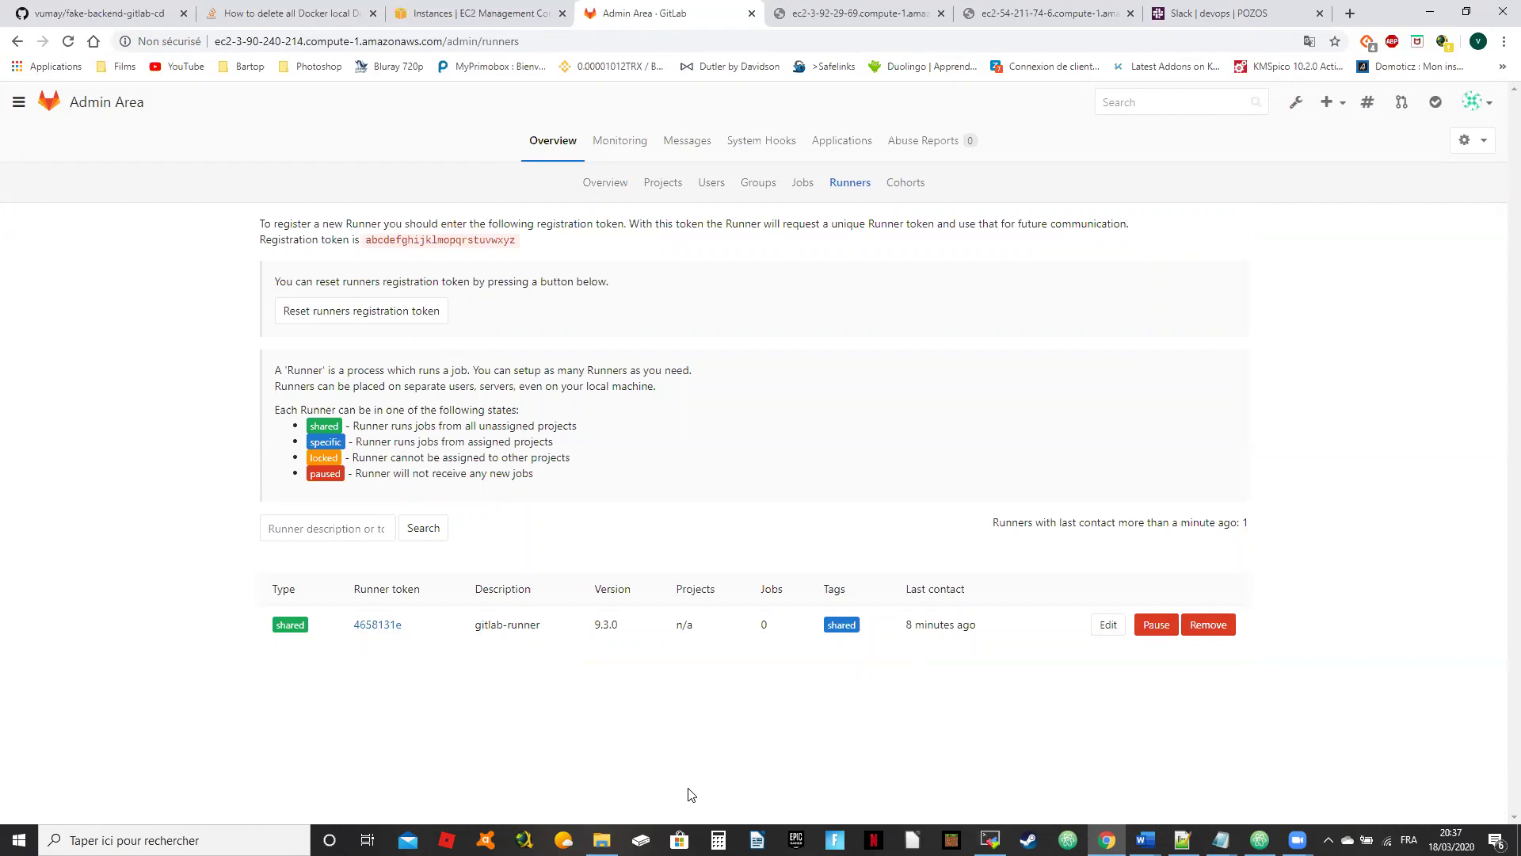
{"action": "left_click", "coordinate": [1106, 625]}
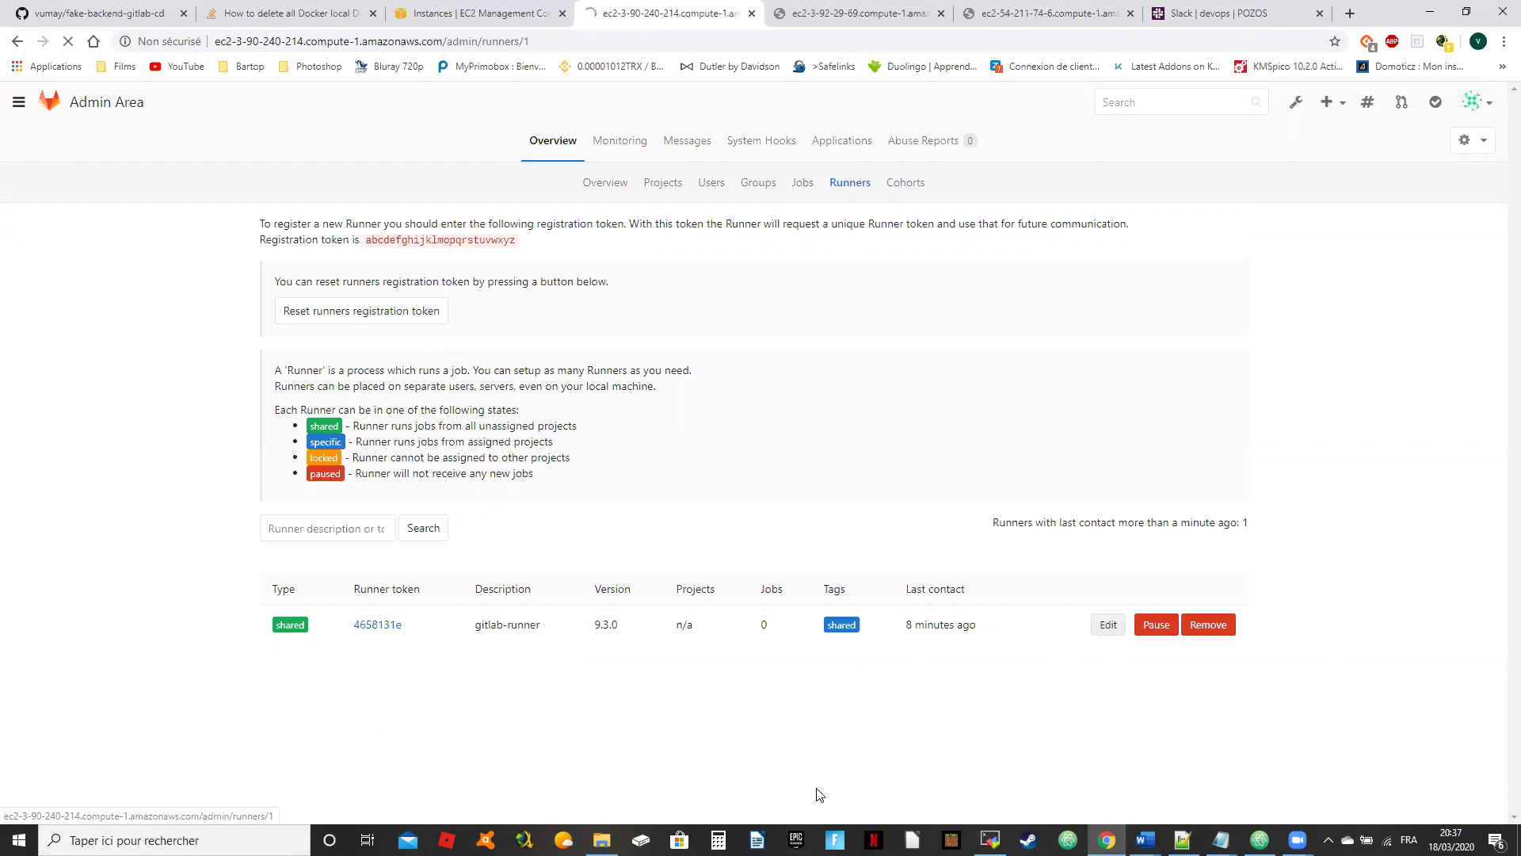
{"action": "left_click_drag", "start_coordinate": [601, 460], "coordinate": [188, 505]}
{"action": "type", "text": "ansible"}
{"action": "left_click", "coordinate": [322, 538]}
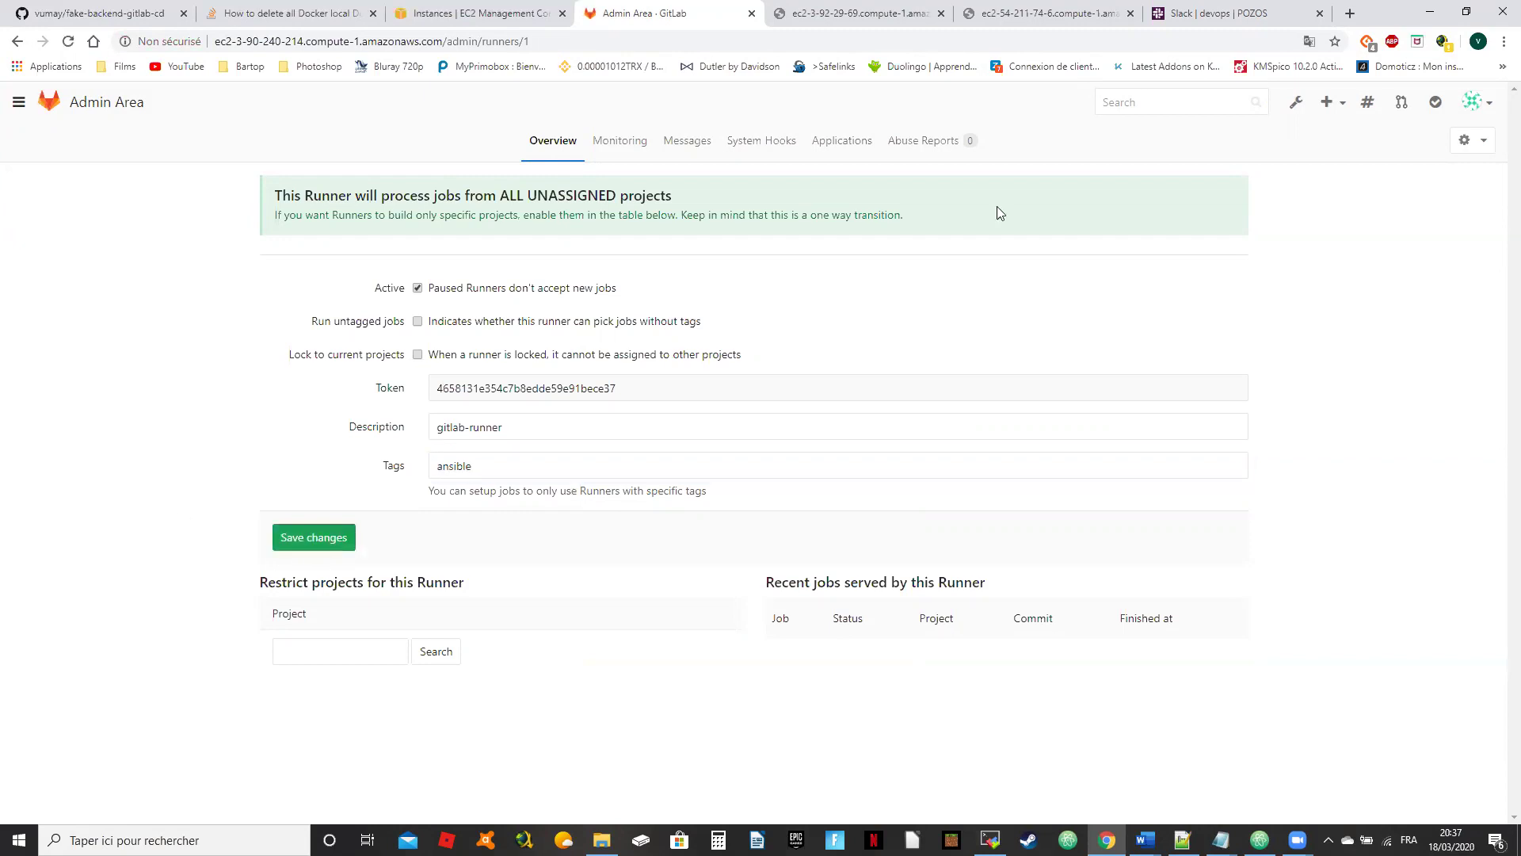
{"action": "left_click", "coordinate": [1481, 113]}
Step: Sign out of the administrator account and sign in as the new user with the initial password
{"action": "left_click", "coordinate": [1436, 245]}
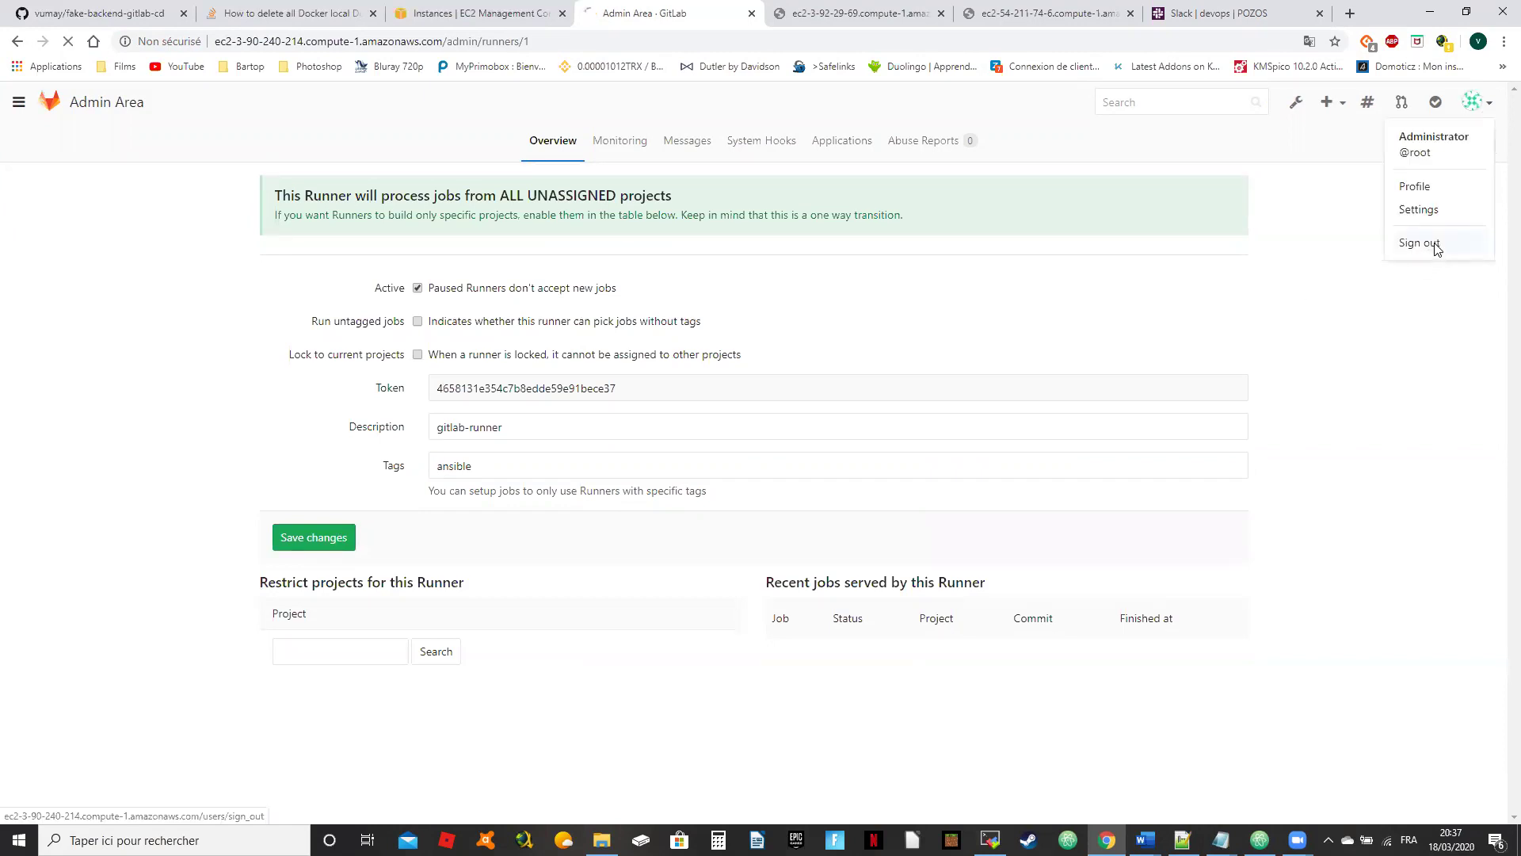
{"action": "left_click", "coordinate": [932, 263]}
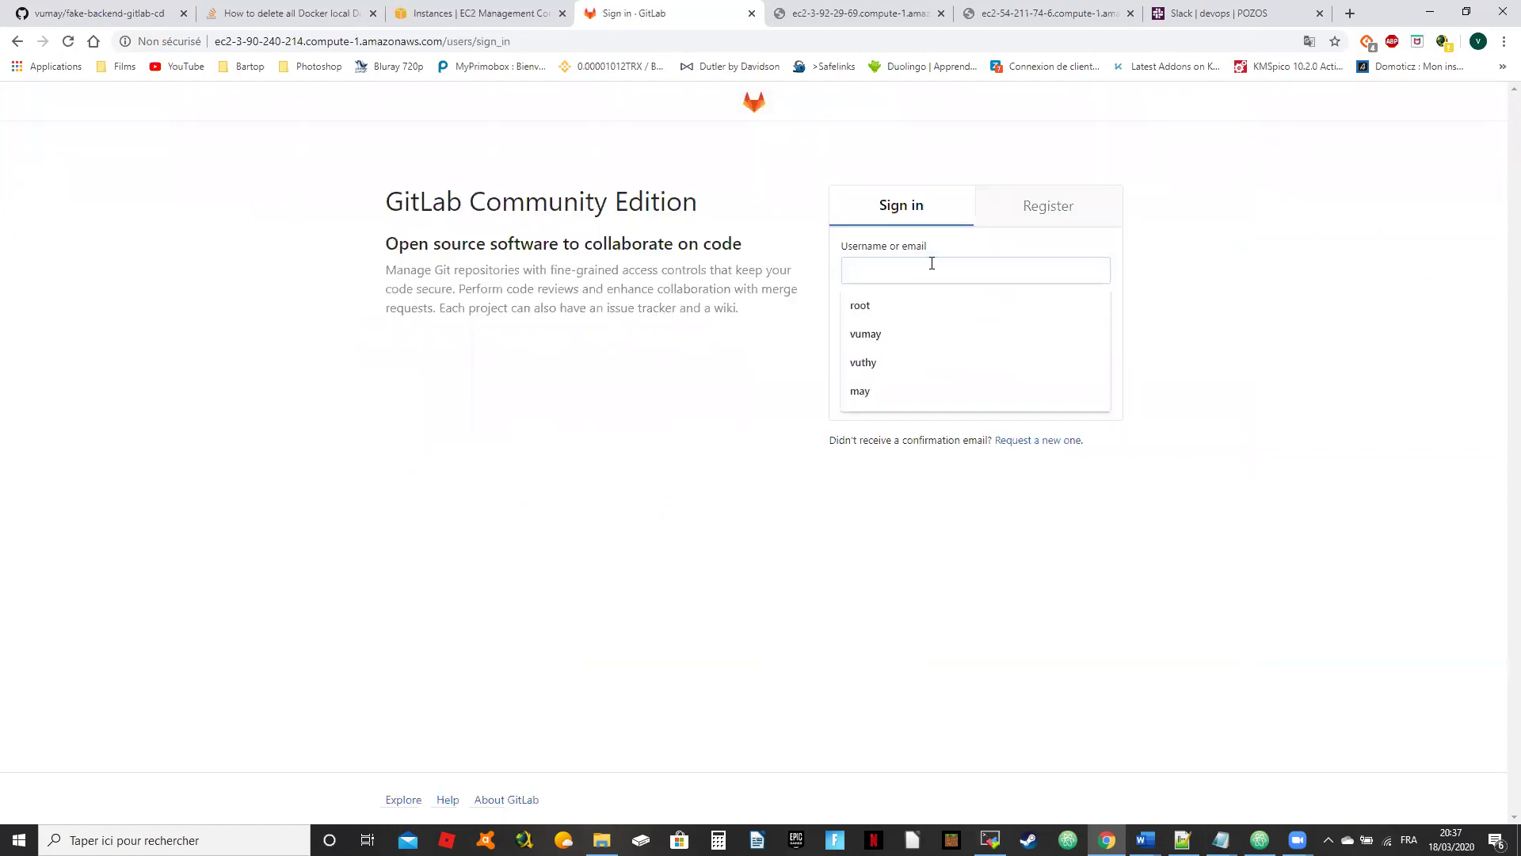
{"action": "type", "text": "vum"}
{"action": "type", "text": "•••"}
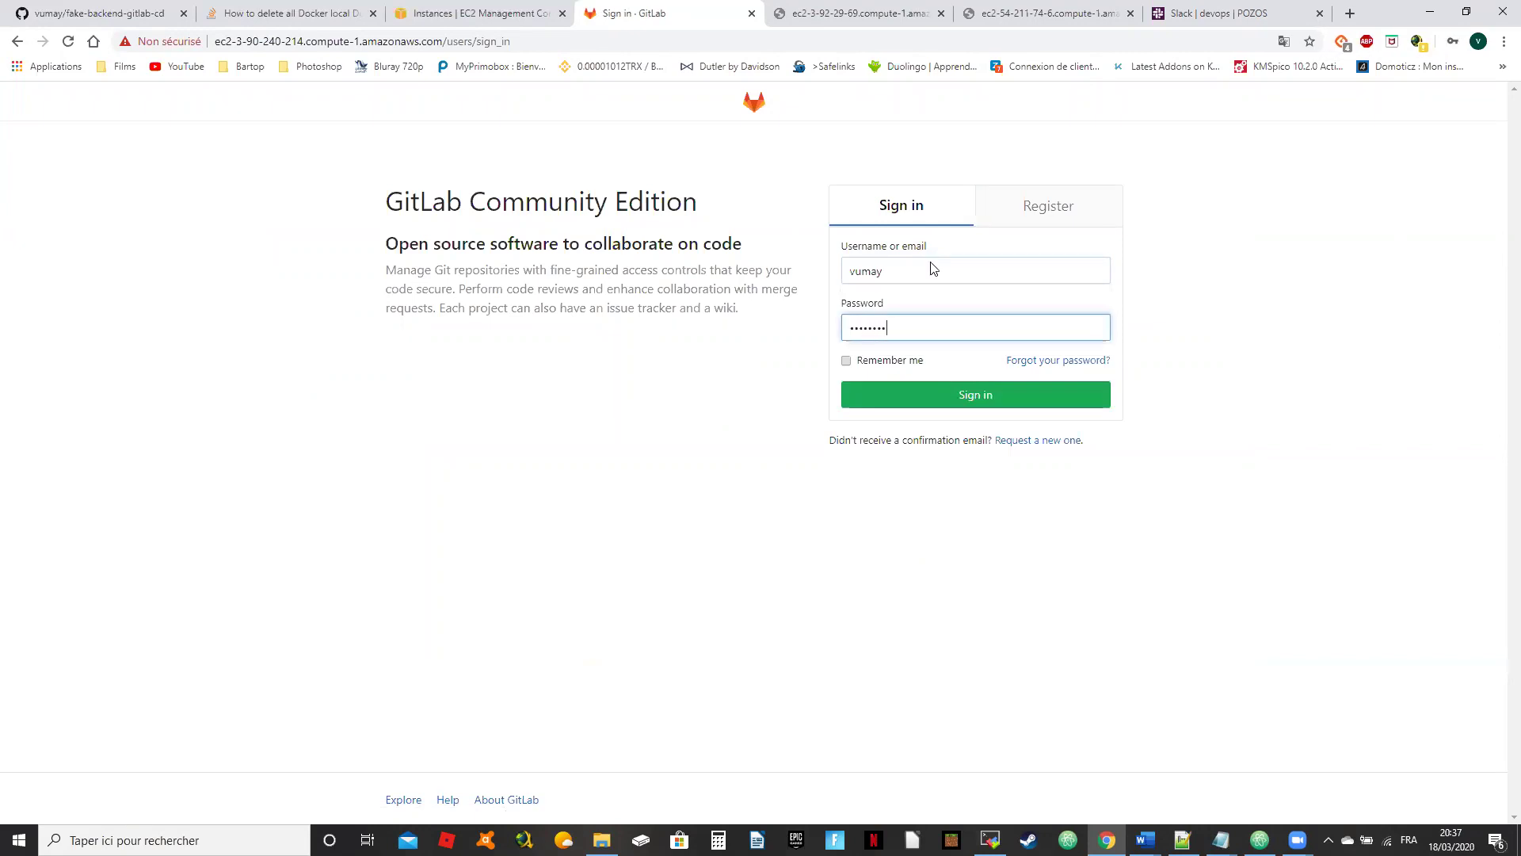
{"action": "key", "text": "Return"}
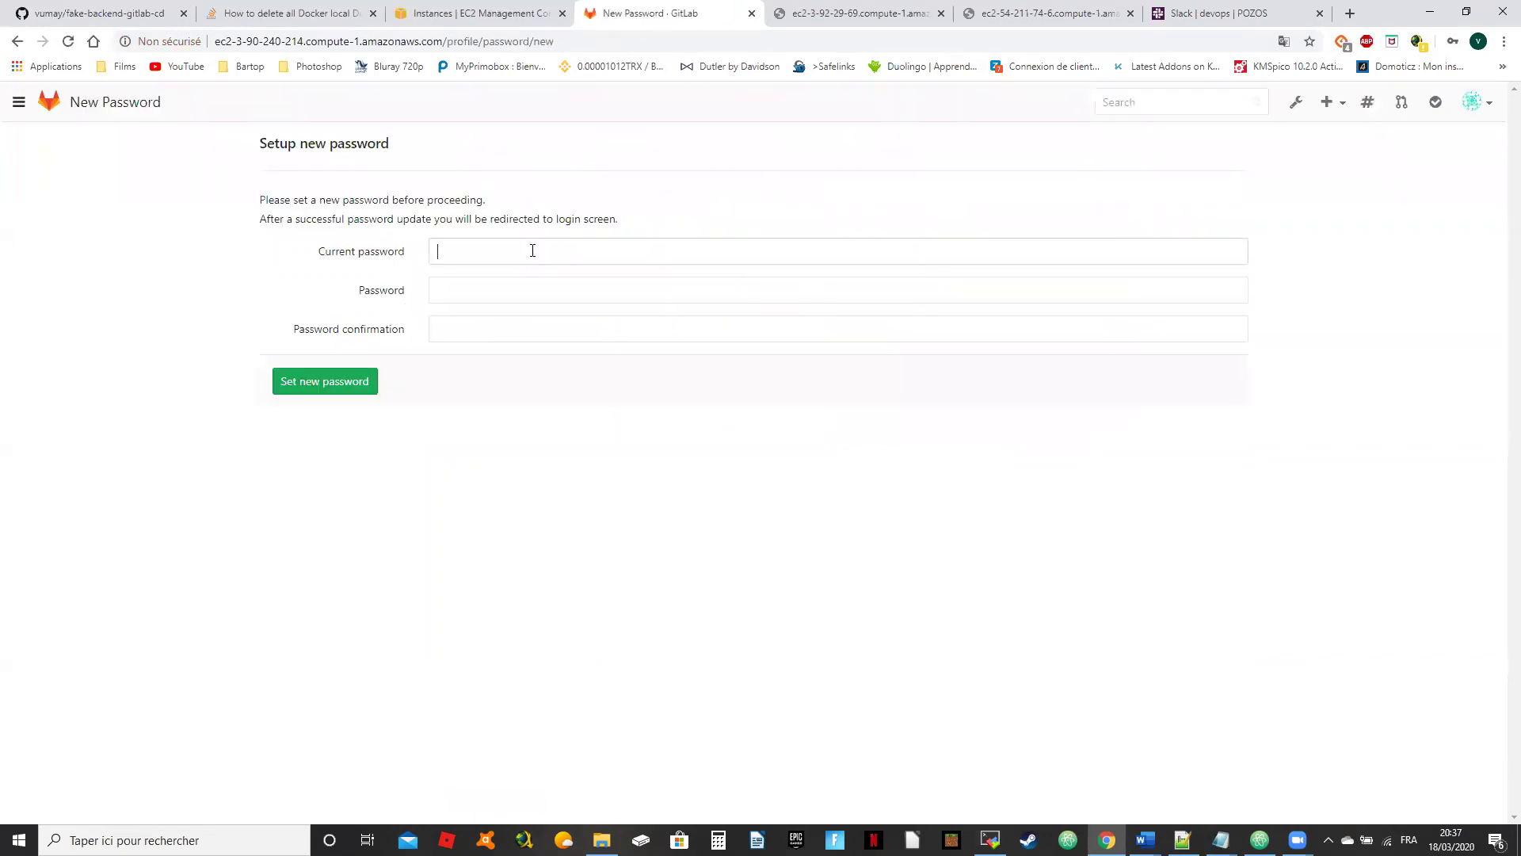
Step: Set the new user's new password, then sign in again with the updated credentials
{"action": "key", "text": "Tab"}
{"action": "type", "text": "•"}
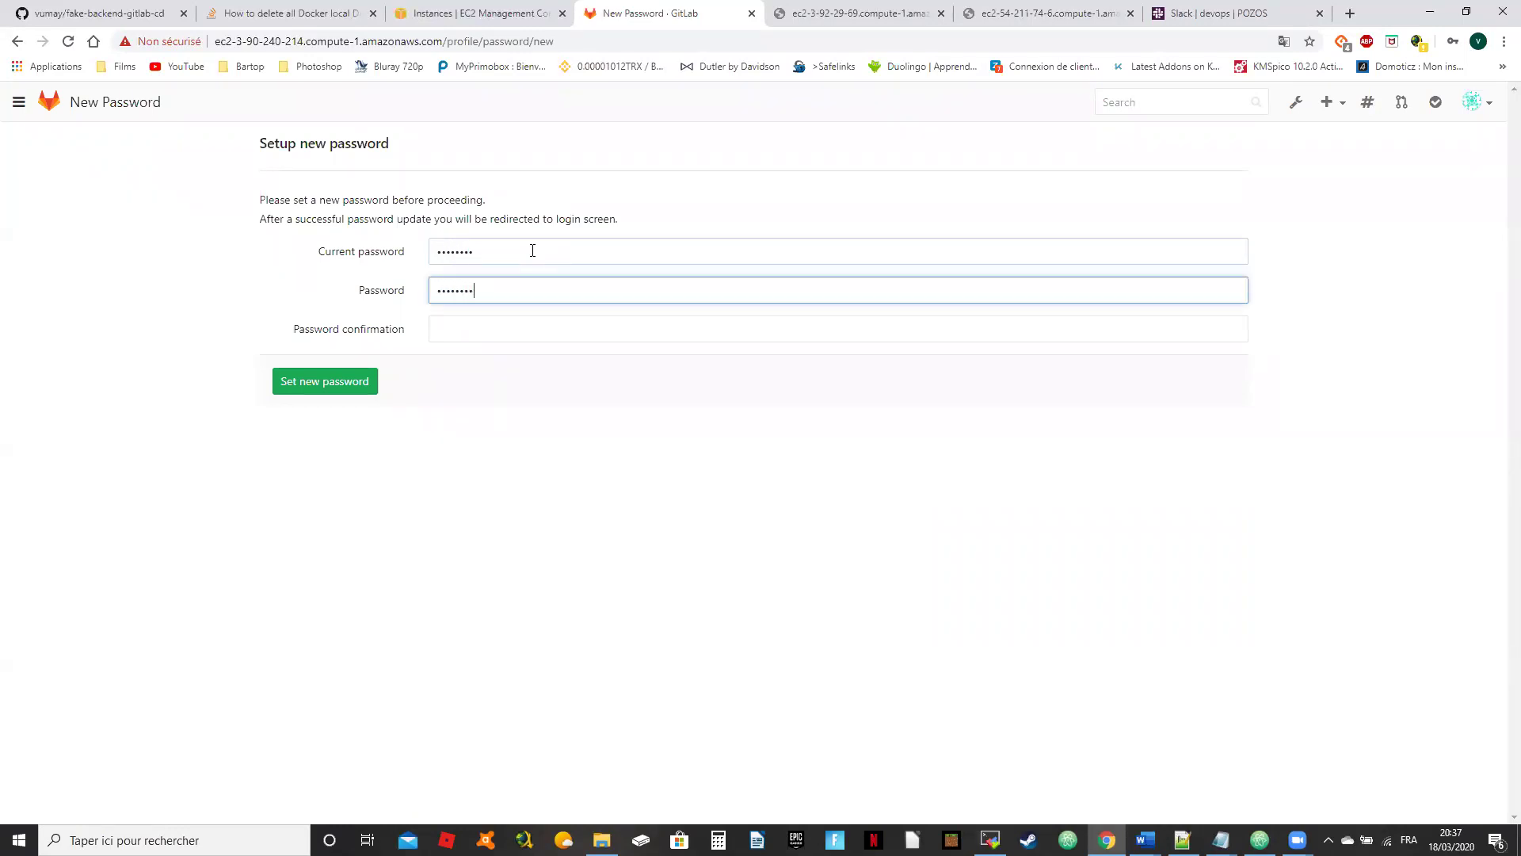
{"action": "key", "text": "Tab"}
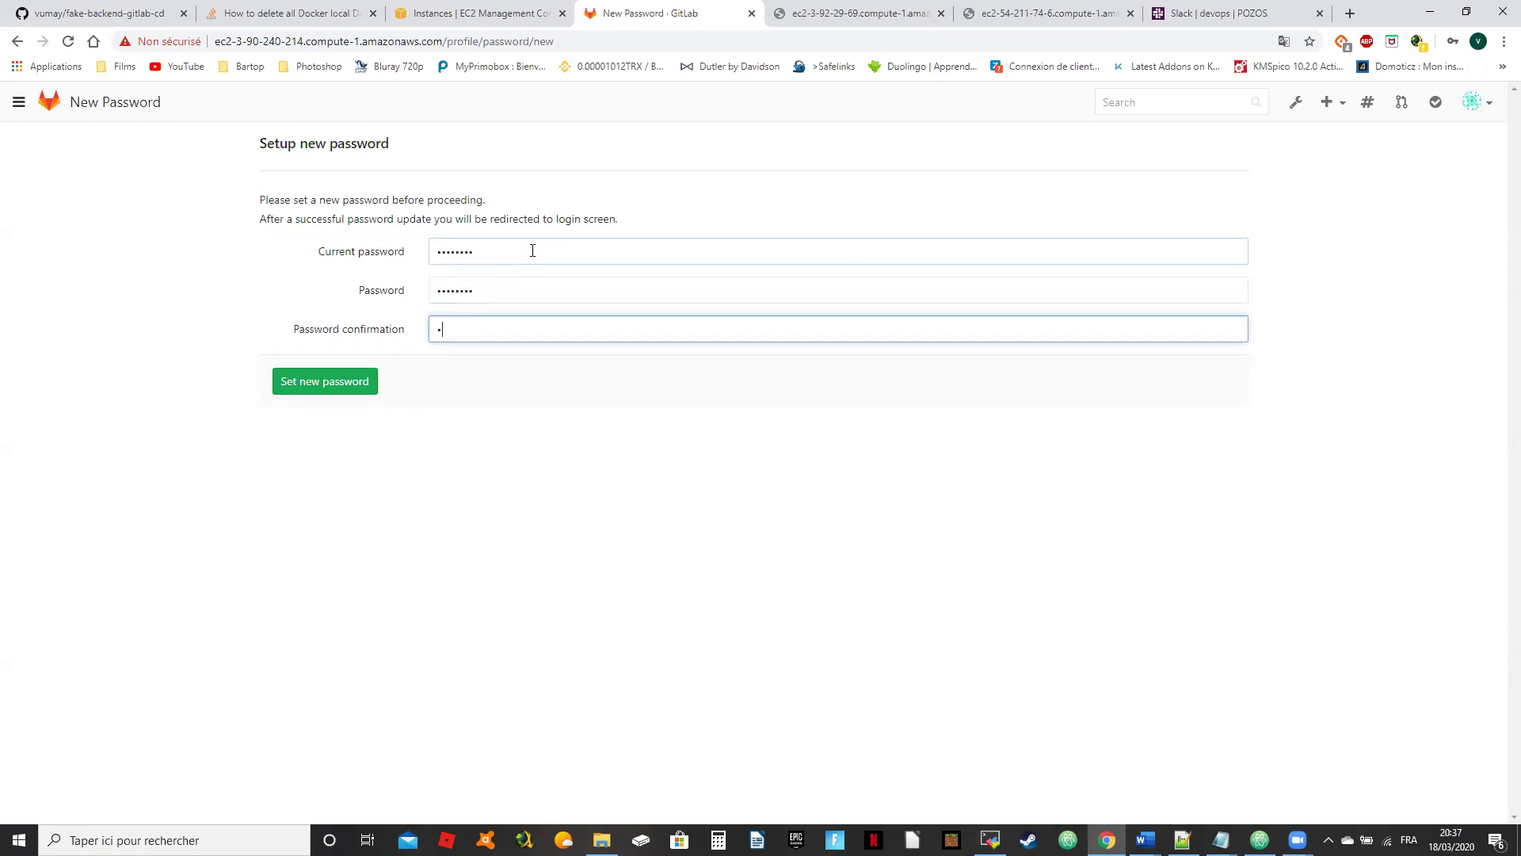
{"action": "left_click", "coordinate": [292, 388]}
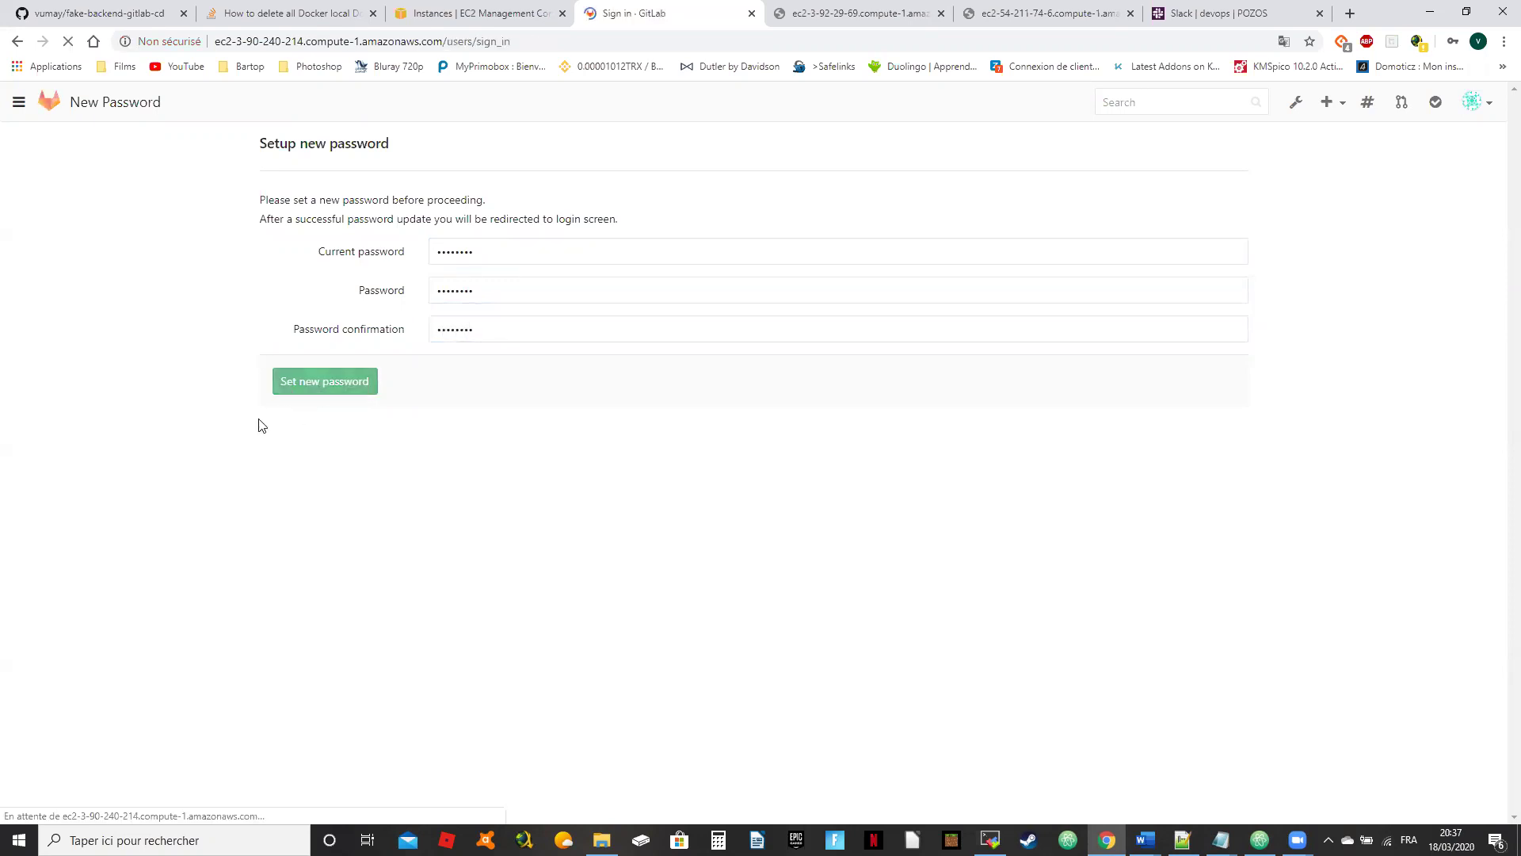
{"action": "type", "text": "vumay"}
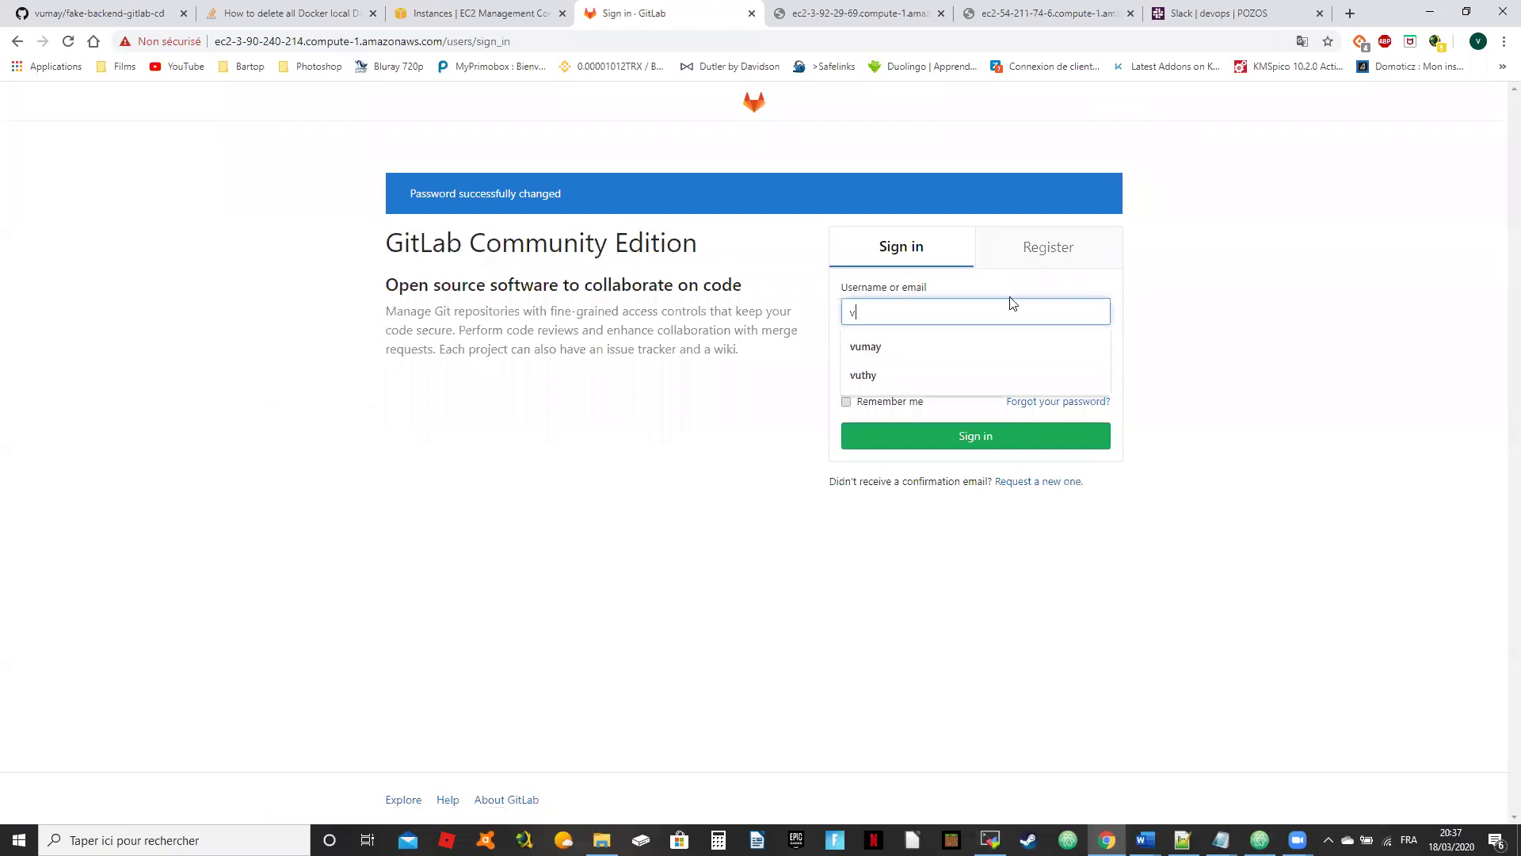
{"action": "key", "text": "Tab"}
{"action": "type", "text": "****"}
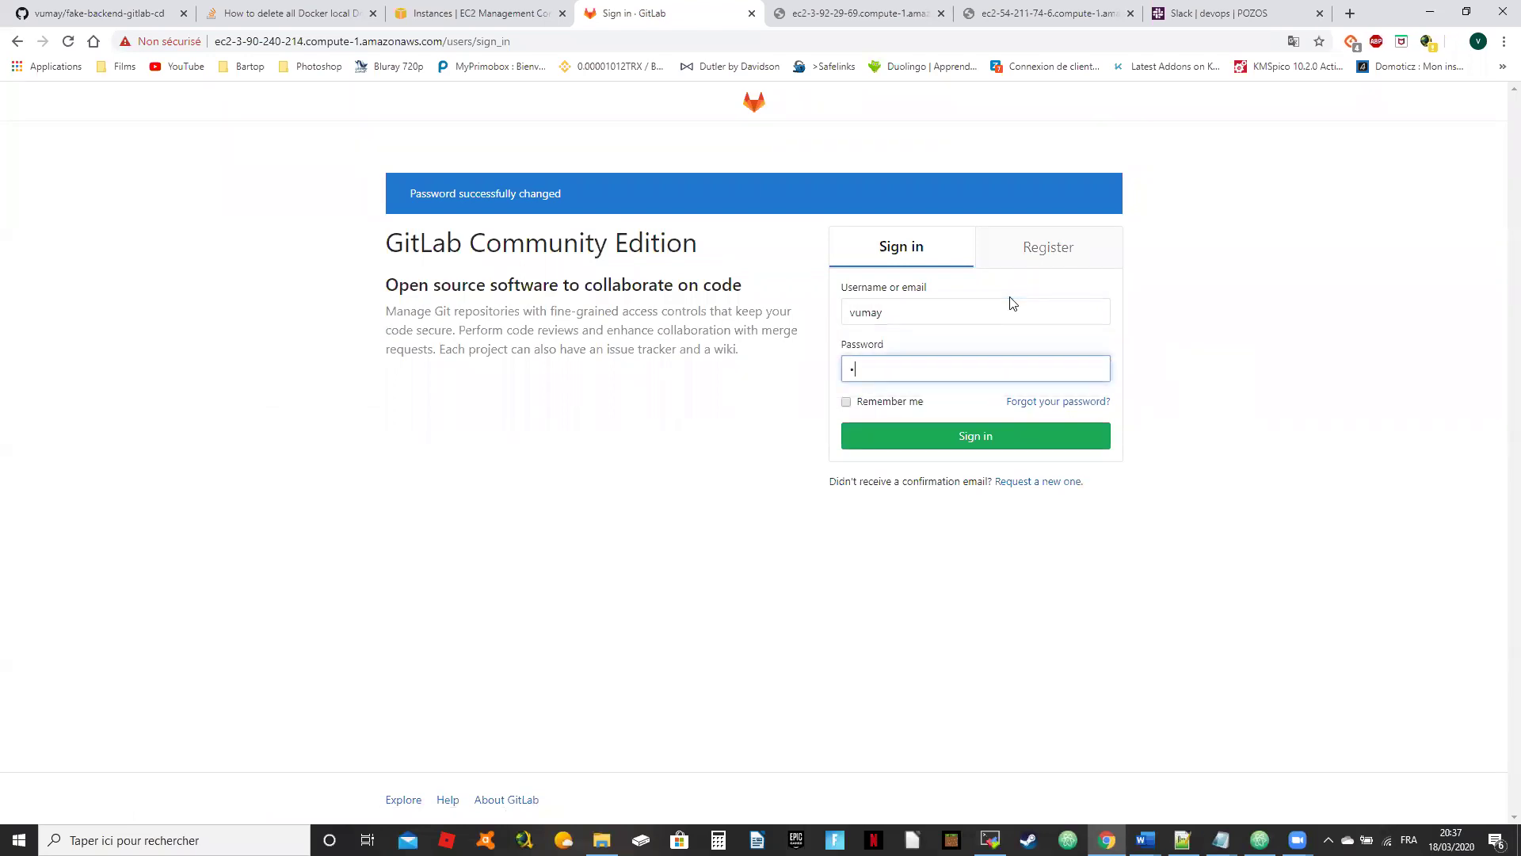
{"action": "type", "text": "*"}
{"action": "key", "text": "Return"}
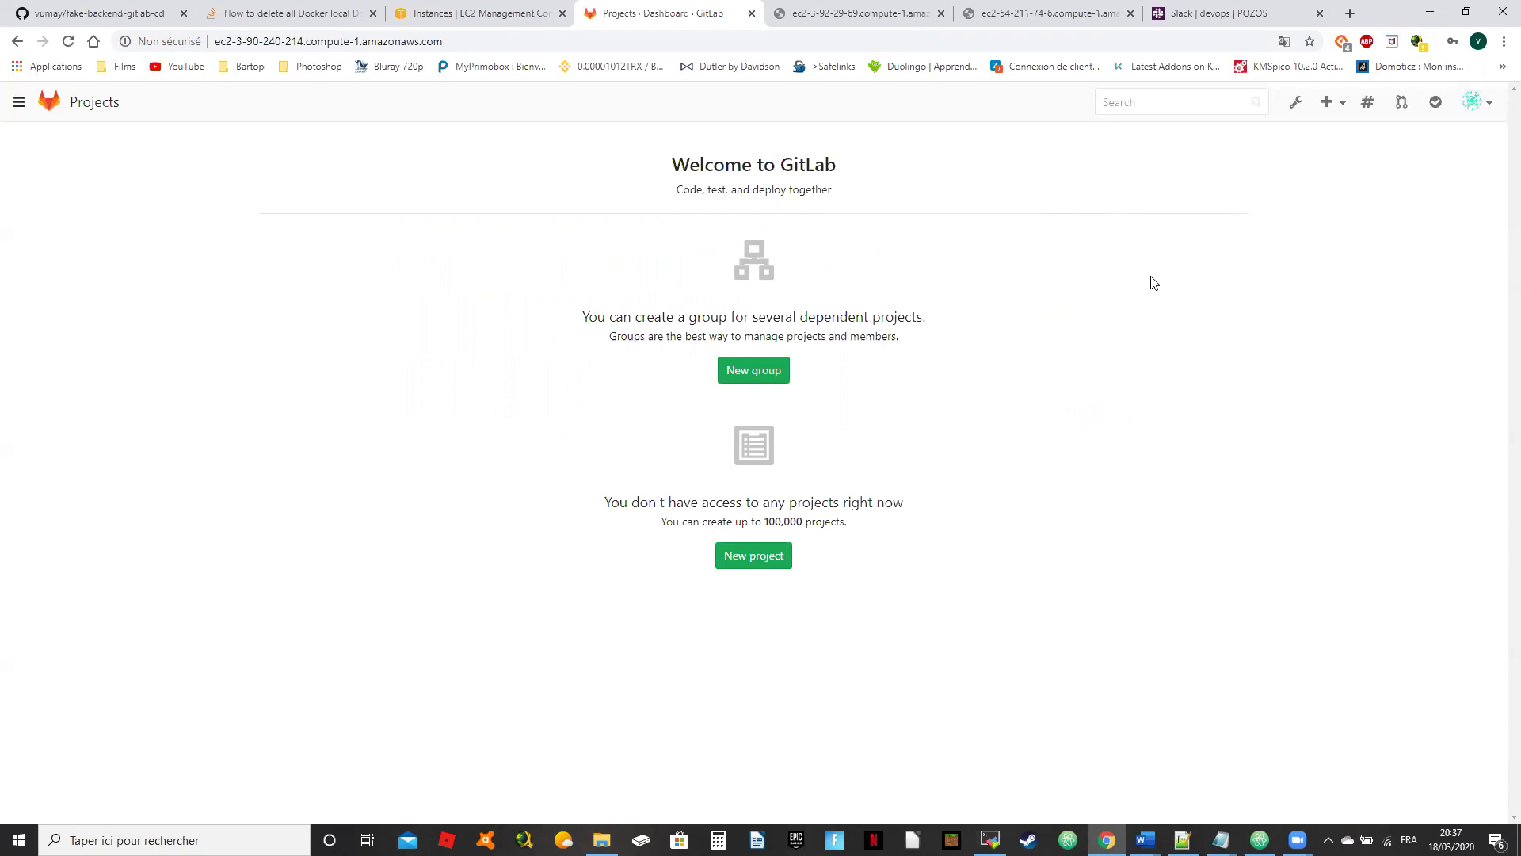
Step: Create a new private project named fake-backend-cd
{"action": "left_click", "coordinate": [1343, 107]}
{"action": "left_click", "coordinate": [1198, 145]}
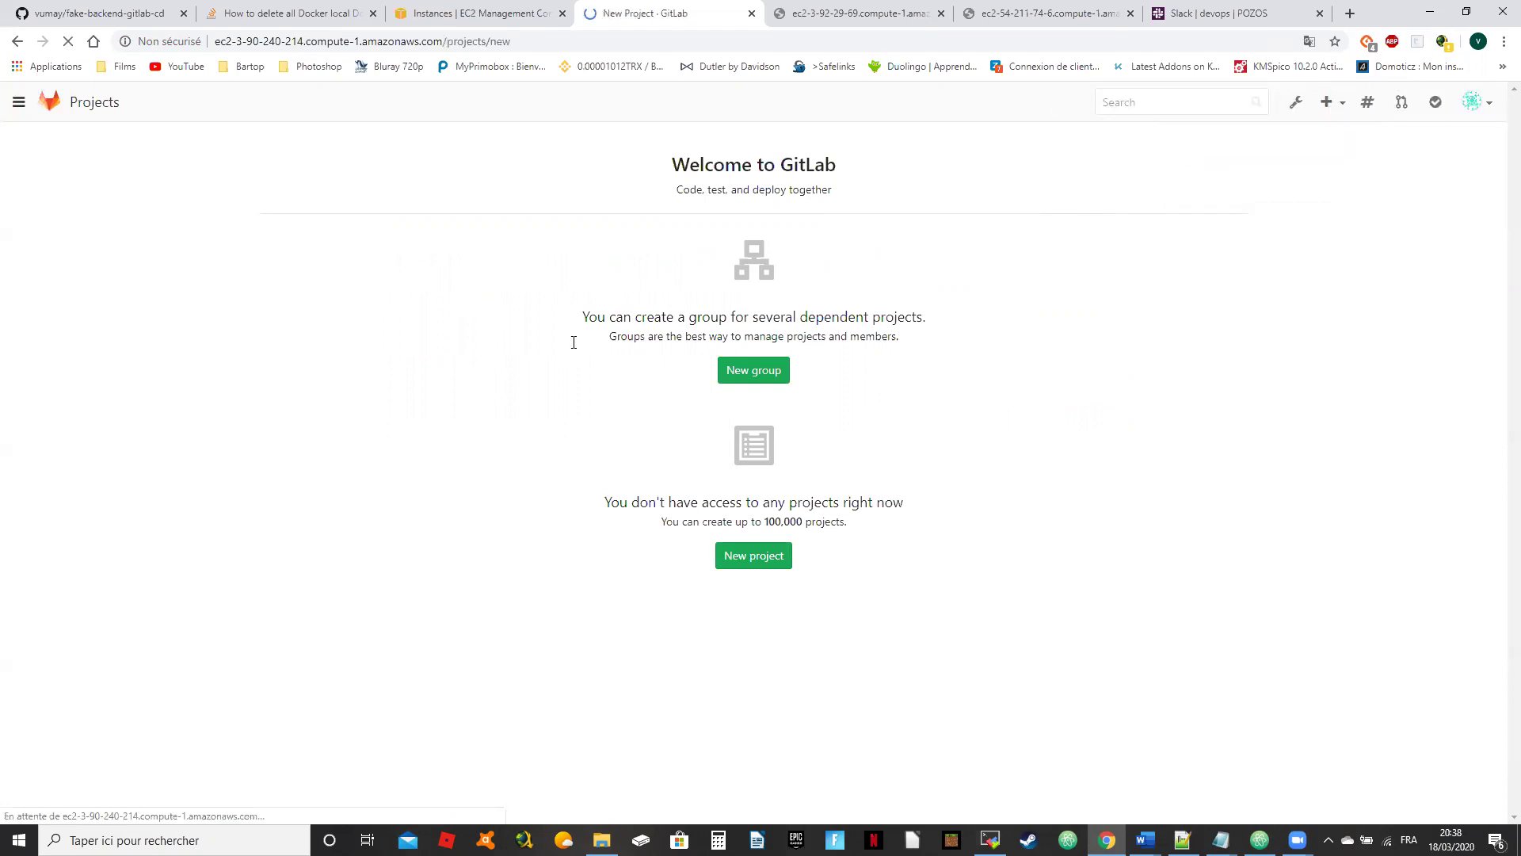
{"action": "left_click", "coordinate": [975, 165]}
{"action": "left_click", "coordinate": [968, 201]}
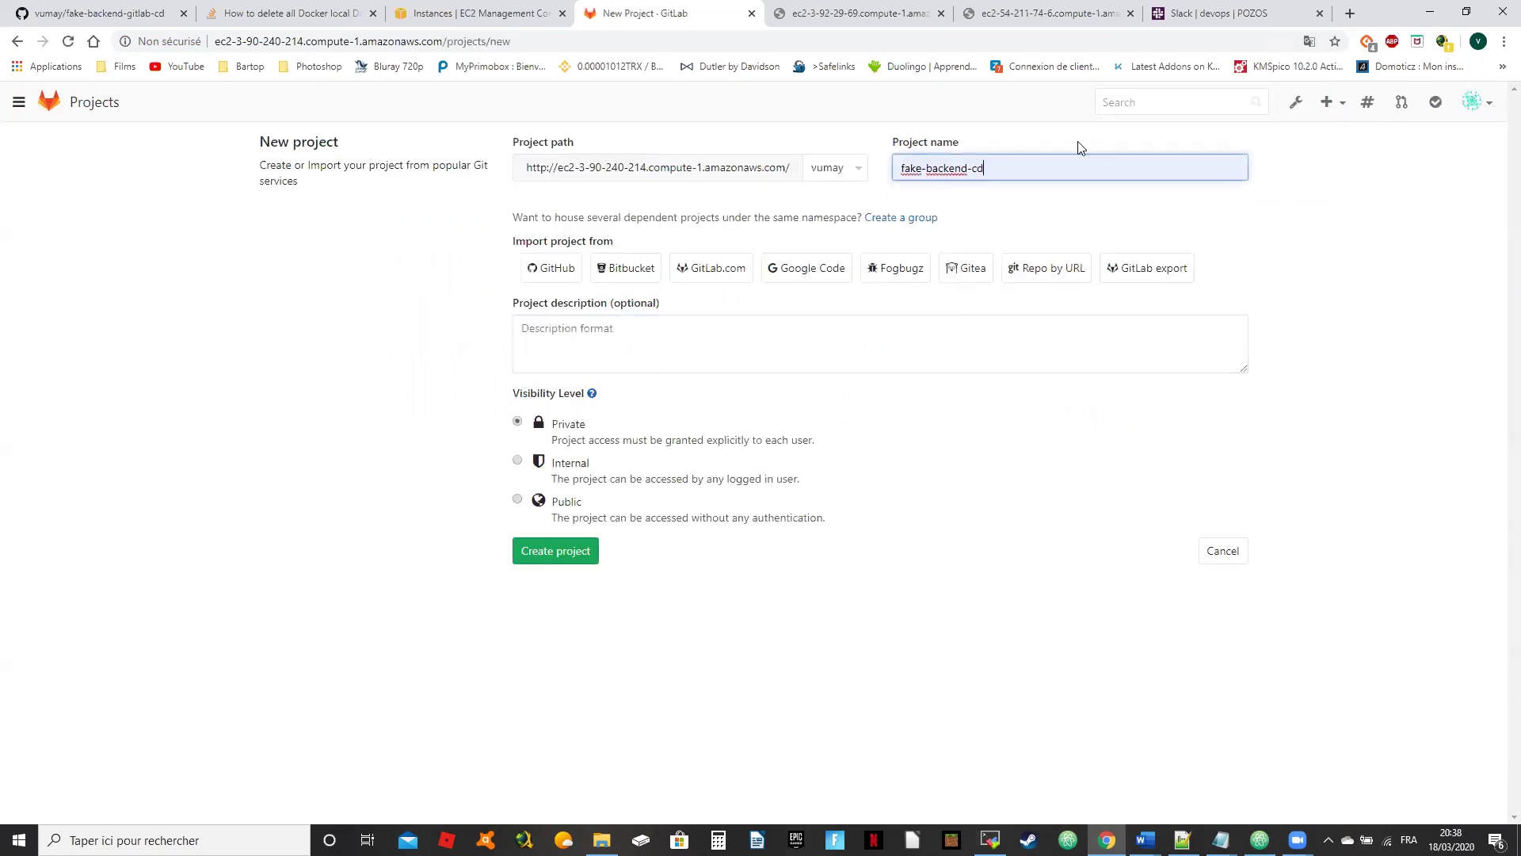
{"action": "left_click", "coordinate": [531, 555]}
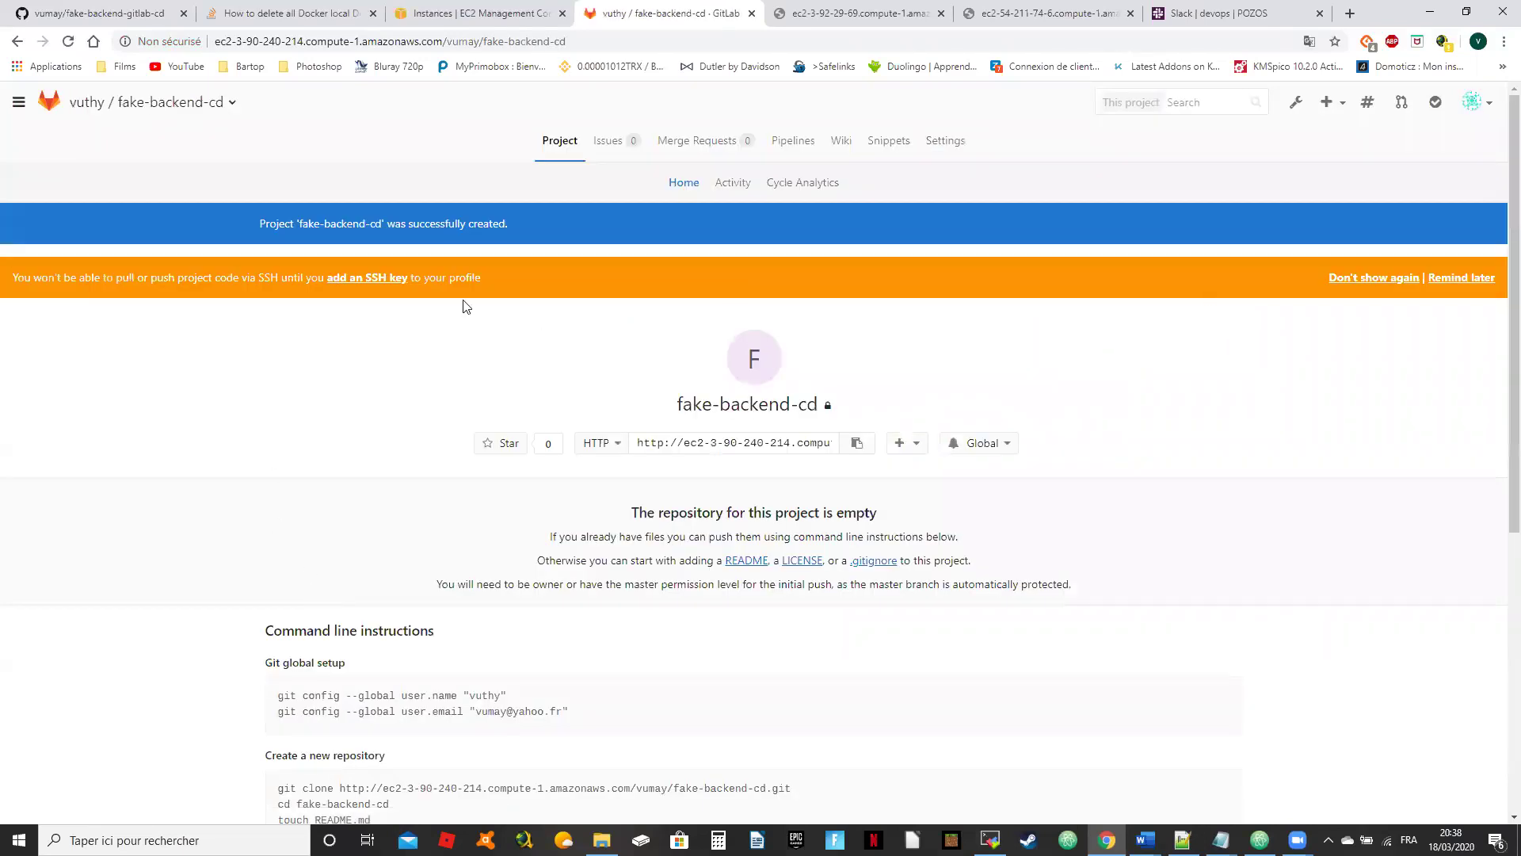
Step: Dismiss the SSH key warning with Remind later and open the project's Settings
{"action": "left_click", "coordinate": [1472, 279]}
{"action": "scroll", "coordinate": [493, 421], "scroll_direction": "down", "scroll_amount": 3}
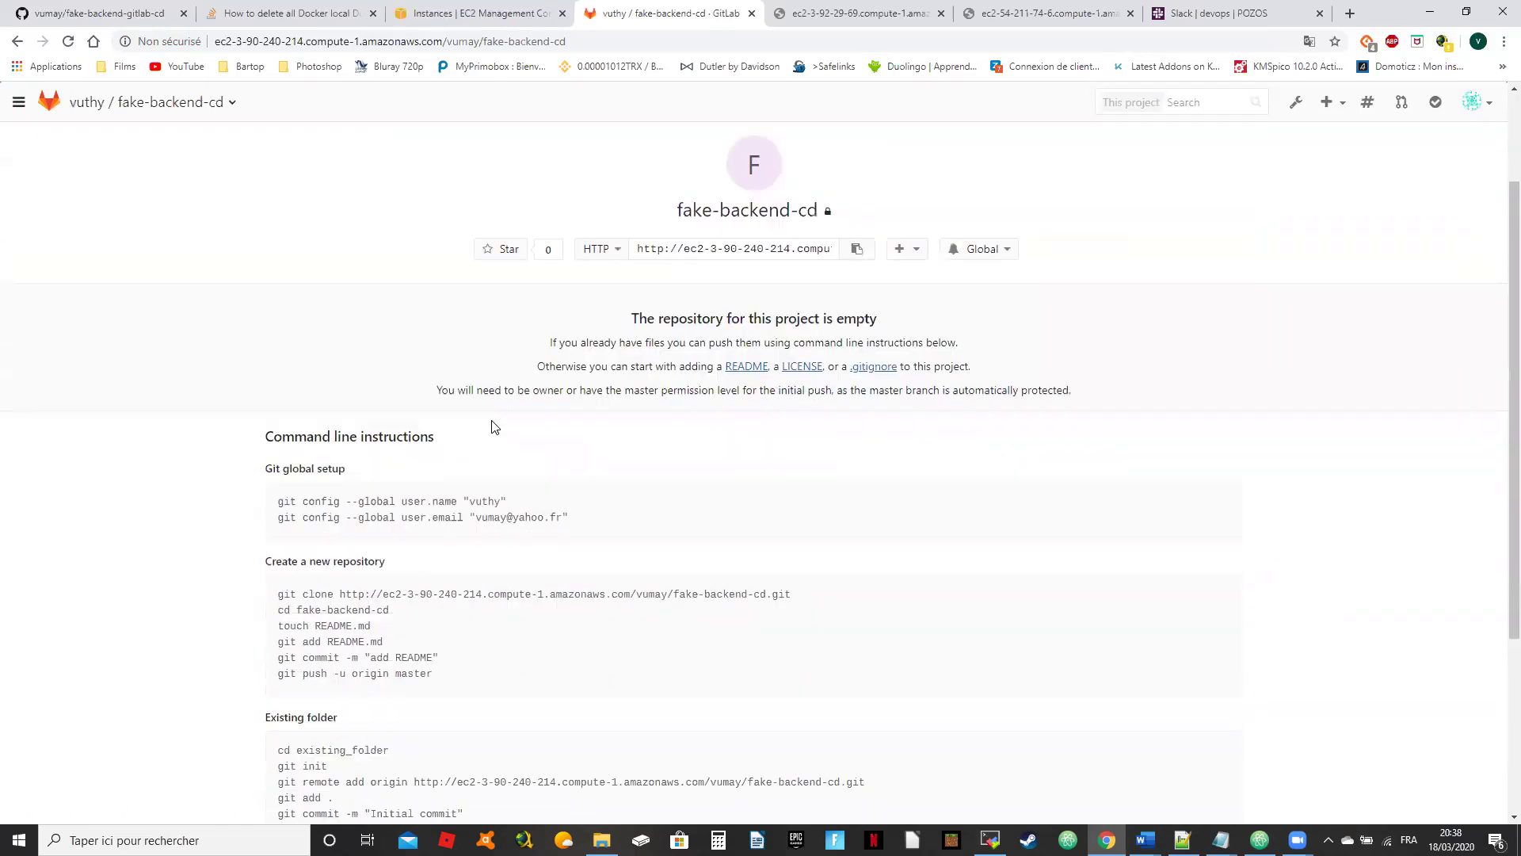
{"action": "scroll", "coordinate": [507, 379], "scroll_direction": "down", "scroll_amount": 1}
{"action": "scroll", "coordinate": [509, 374], "scroll_direction": "up", "scroll_amount": 2}
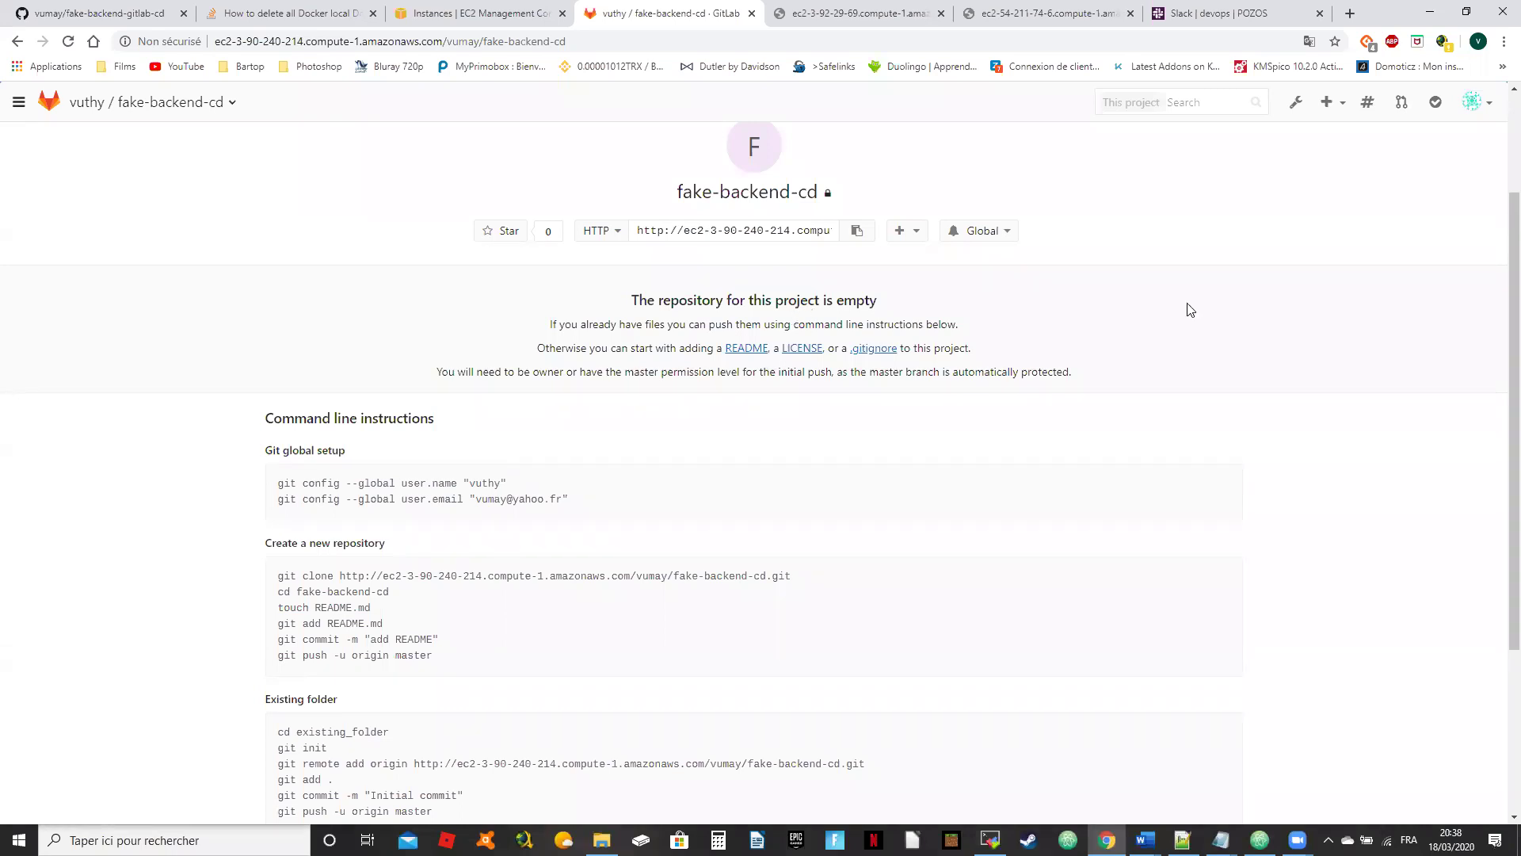
{"action": "scroll", "coordinate": [1392, 238], "scroll_direction": "up", "scroll_amount": 2}
{"action": "left_click", "coordinate": [951, 142]}
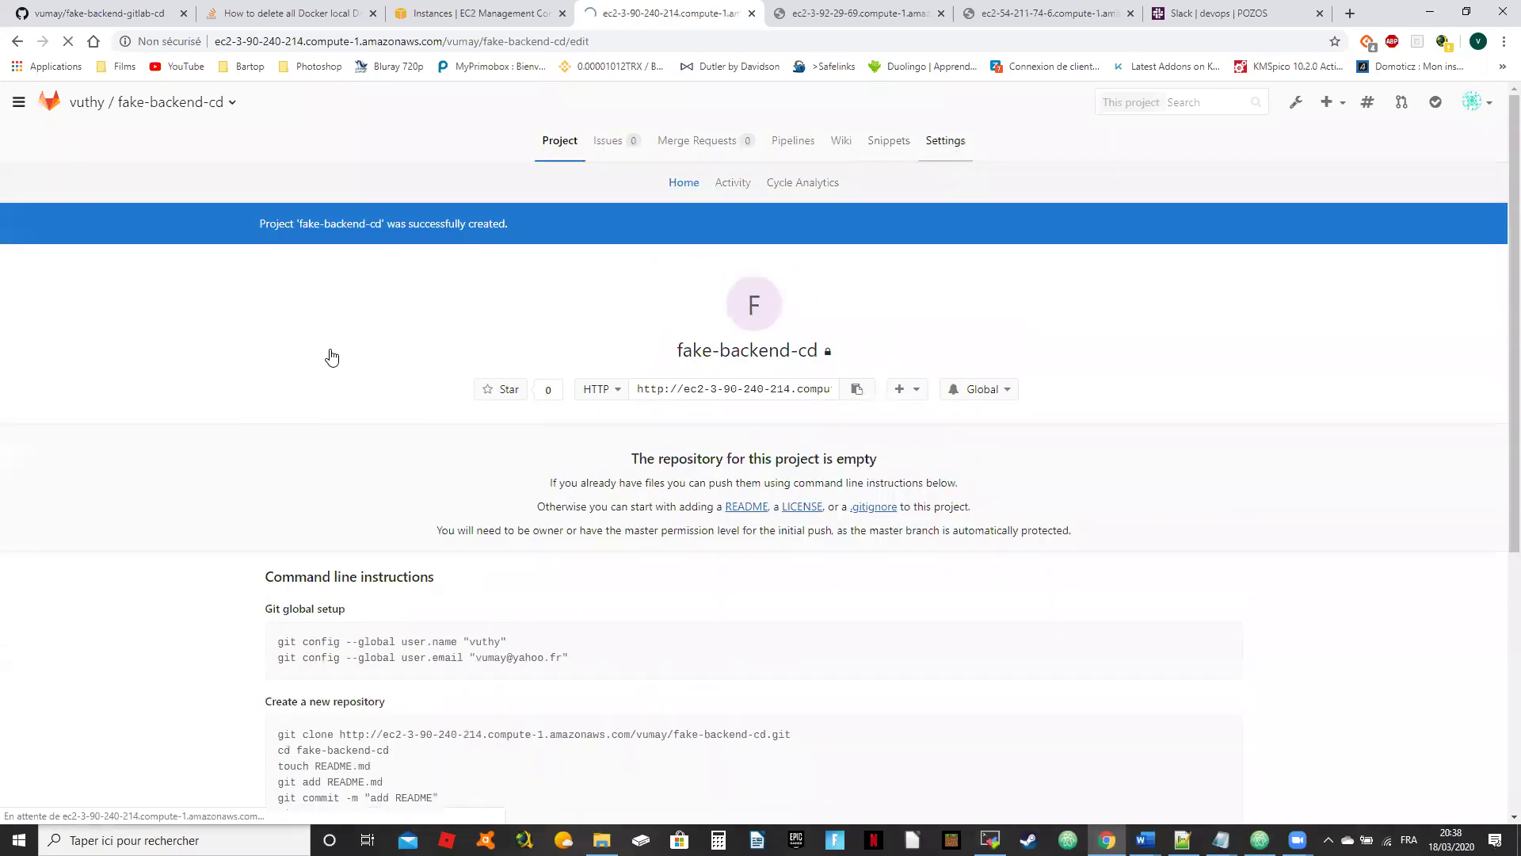
Step: Tick 'Only allow merge requests to be merged if the pipeline succeeds' and save the settings
{"action": "scroll", "coordinate": [840, 408], "scroll_direction": "down", "scroll_amount": 1}
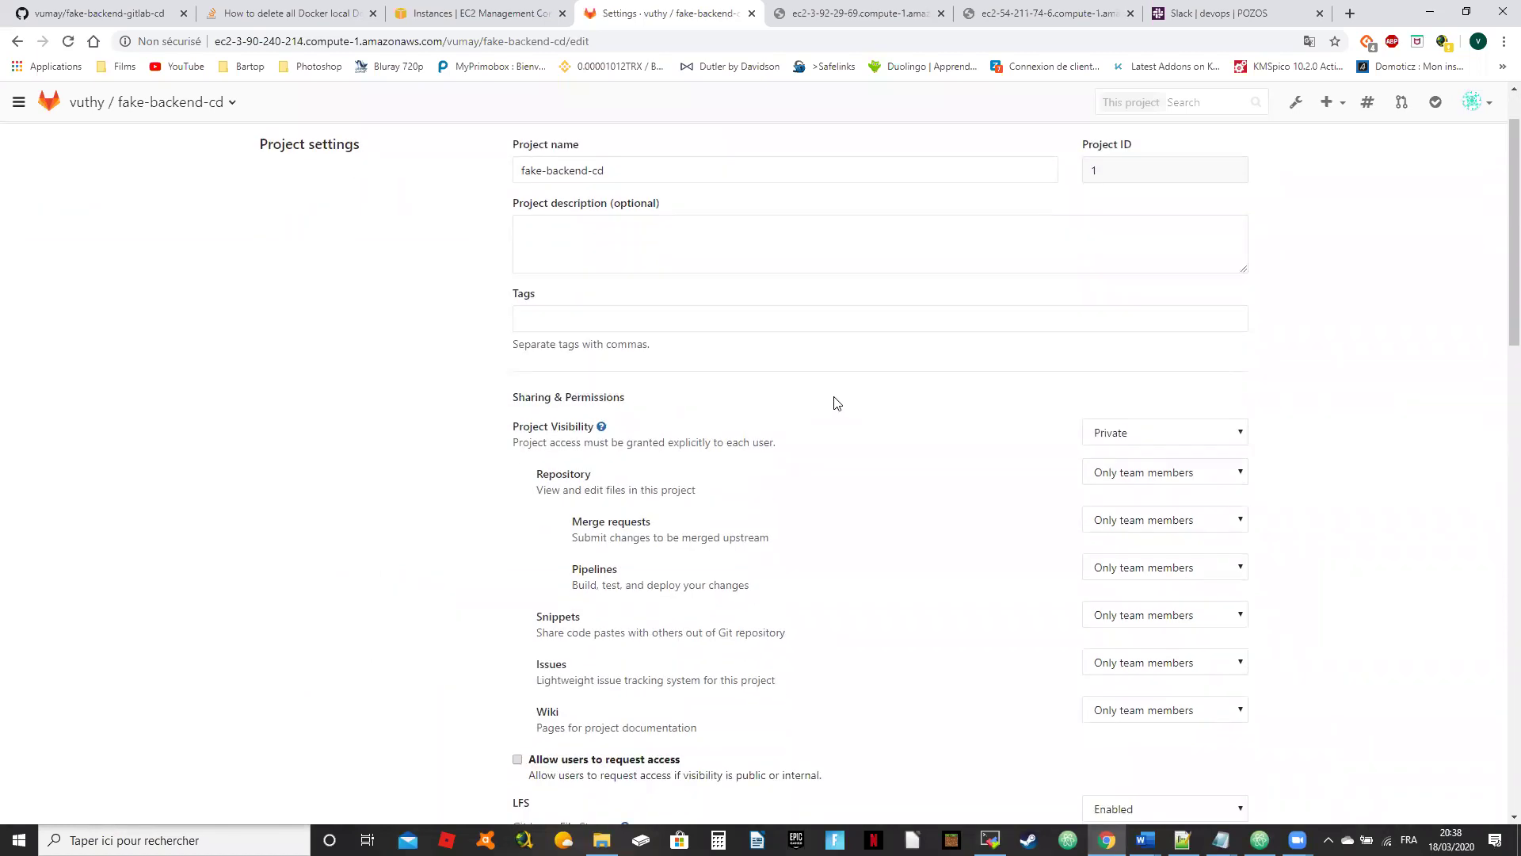
{"action": "scroll", "coordinate": [837, 404], "scroll_direction": "down", "scroll_amount": 3}
{"action": "scroll", "coordinate": [837, 404], "scroll_direction": "down", "scroll_amount": 2}
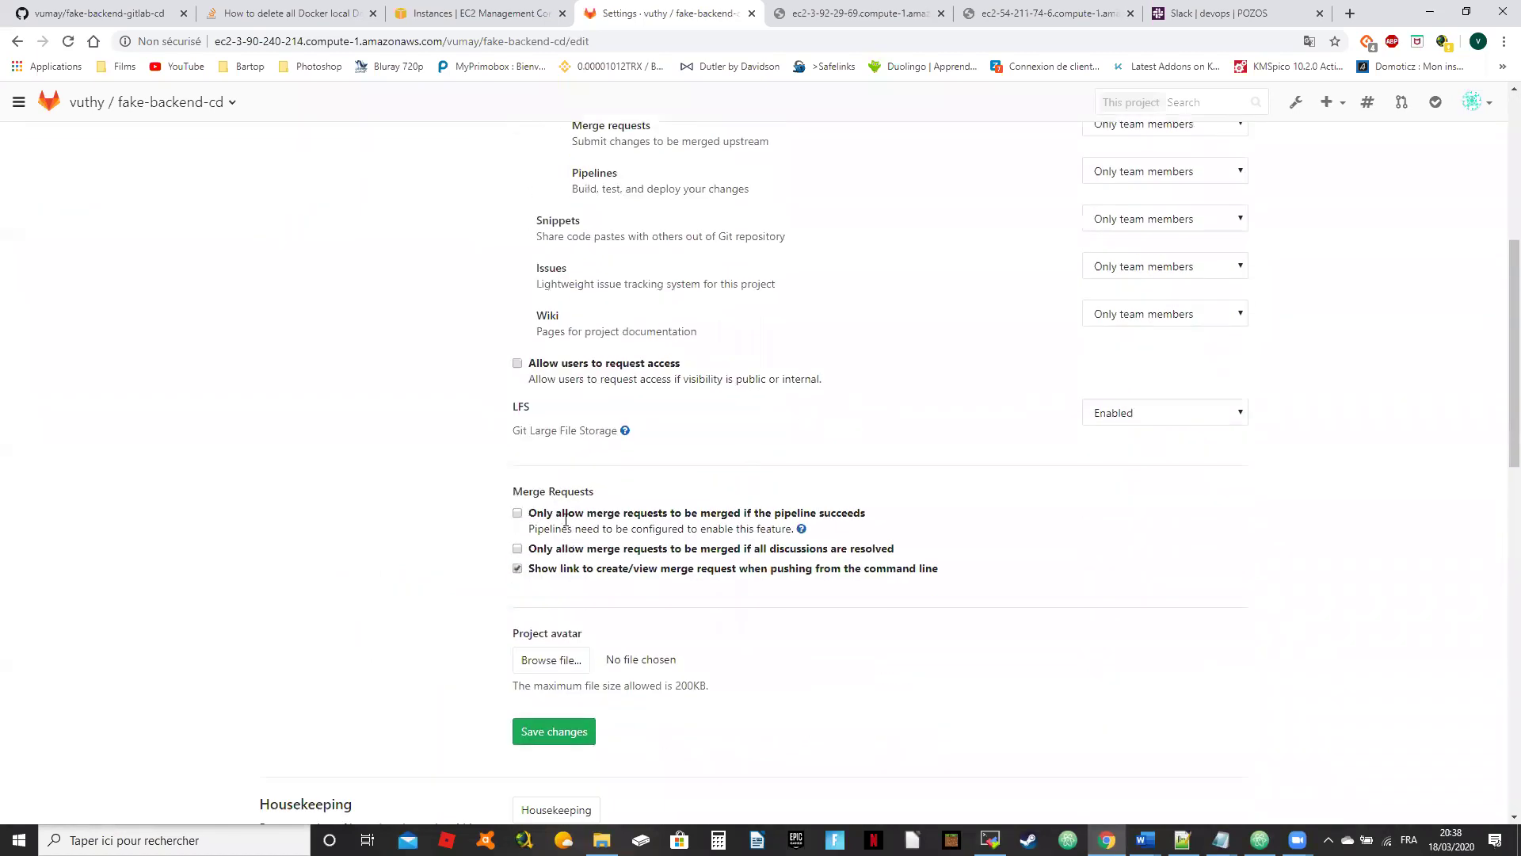
{"action": "left_click", "coordinate": [517, 513]}
{"action": "scroll", "coordinate": [418, 378], "scroll_direction": "down", "scroll_amount": 1}
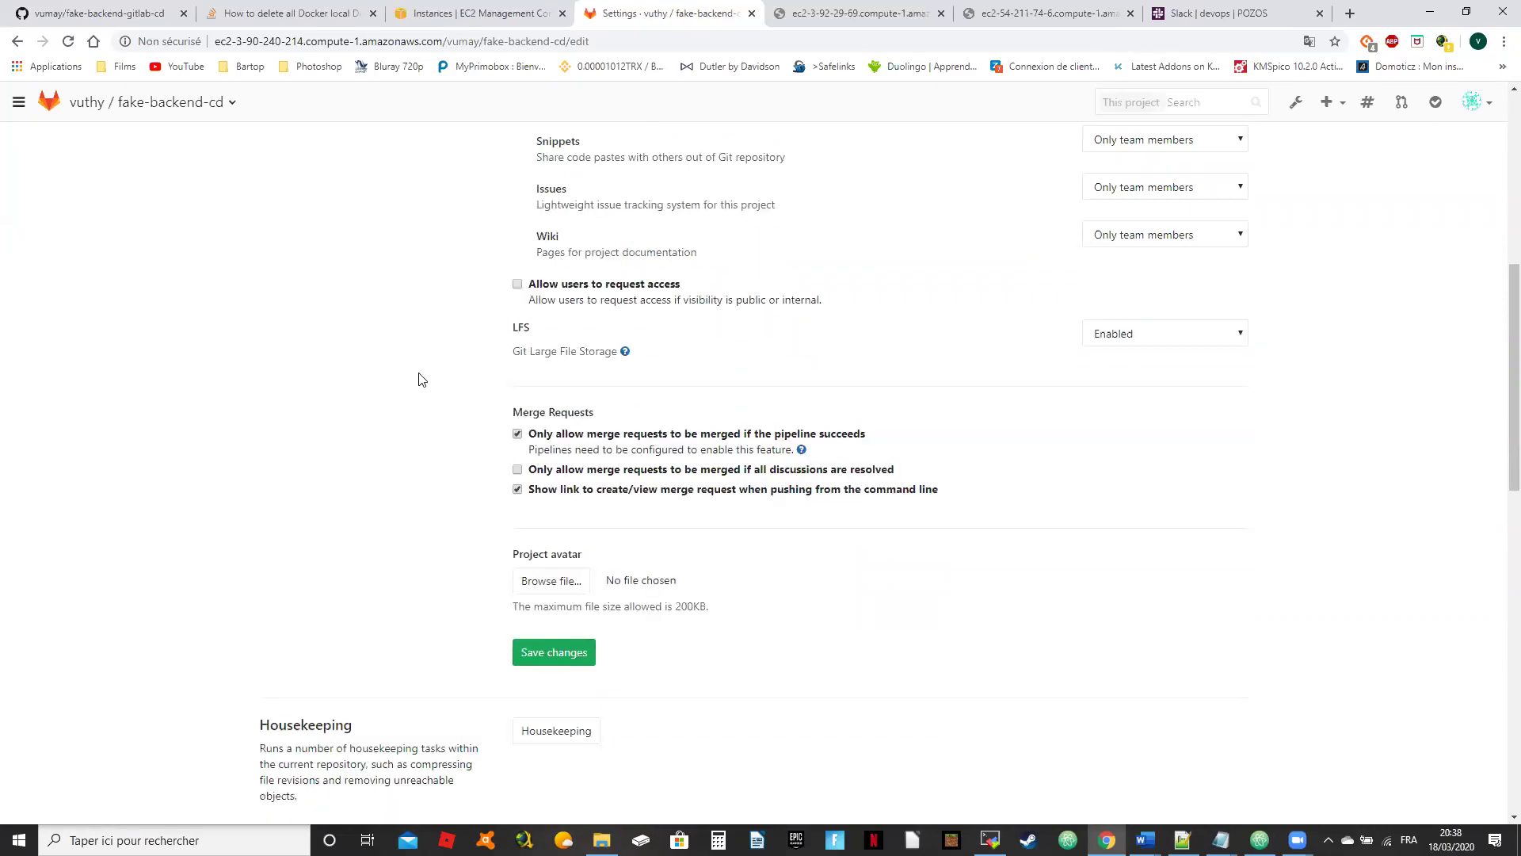
{"action": "left_click", "coordinate": [565, 653]}
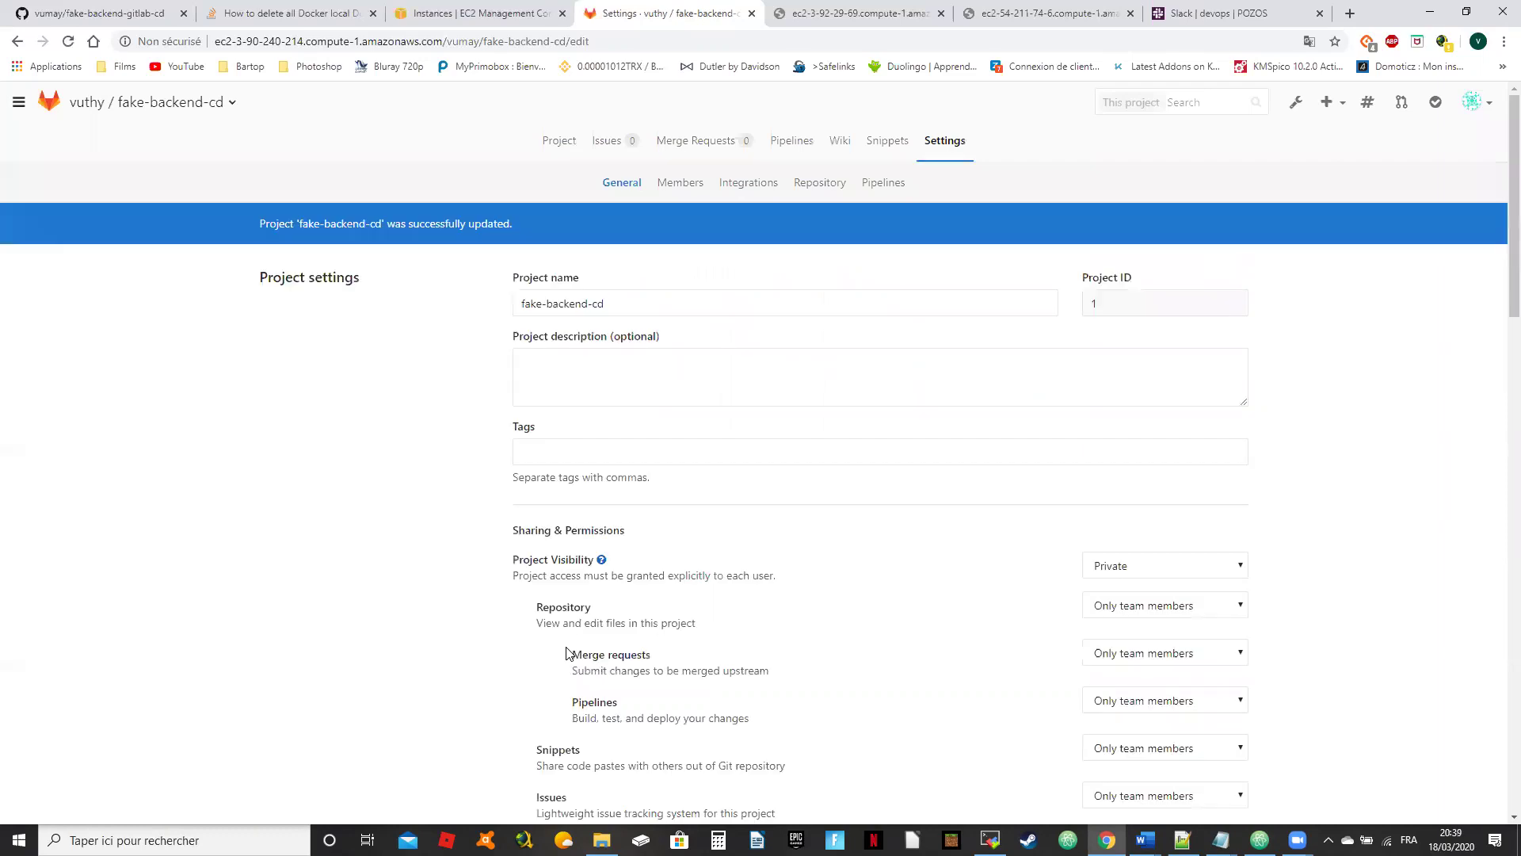
Step: In Settings > Pipelines, start a new secret variable with the key DEPLOYMENT_SSH_KEY
{"action": "left_click", "coordinate": [879, 184]}
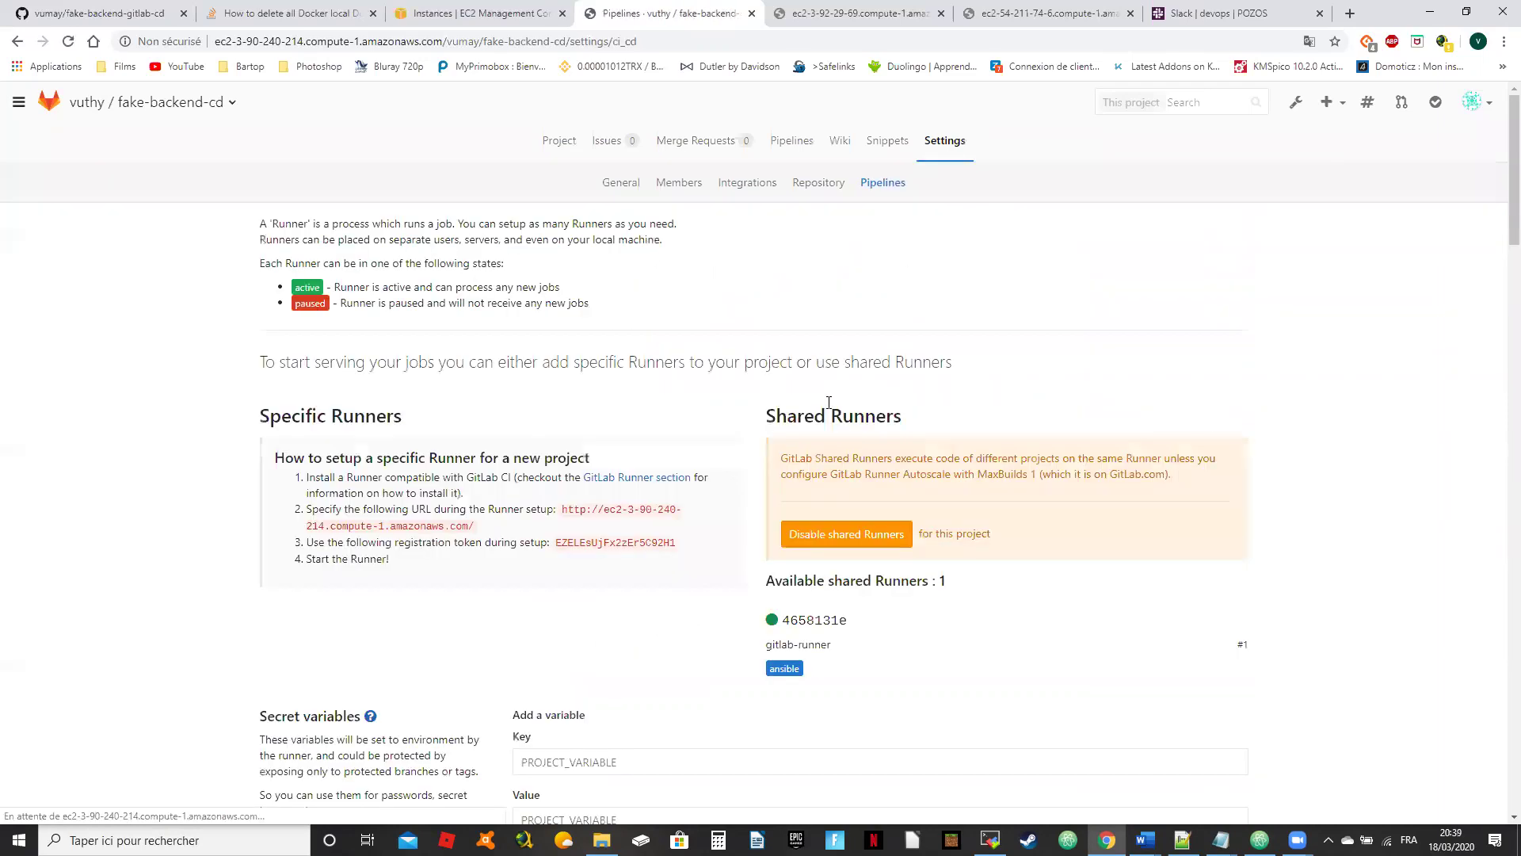
{"action": "scroll", "coordinate": [614, 368], "scroll_direction": "down", "scroll_amount": 3}
{"action": "scroll", "coordinate": [614, 368], "scroll_direction": "down", "scroll_amount": 2}
{"action": "left_click", "coordinate": [614, 365]}
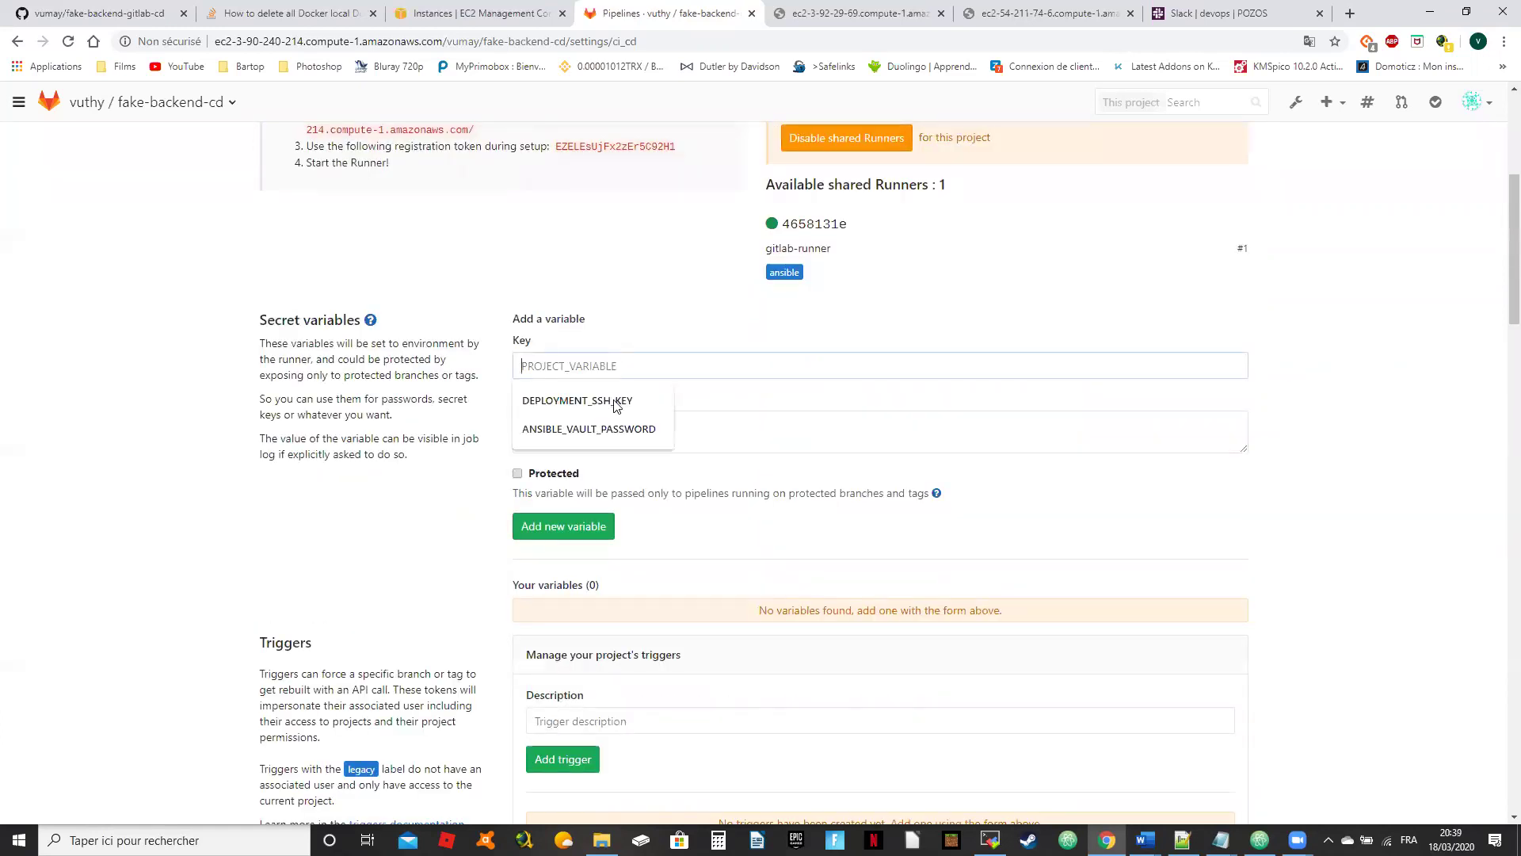
{"action": "key", "text": "Down"}
{"action": "key", "text": "Return"}
{"action": "left_click", "coordinate": [642, 421]}
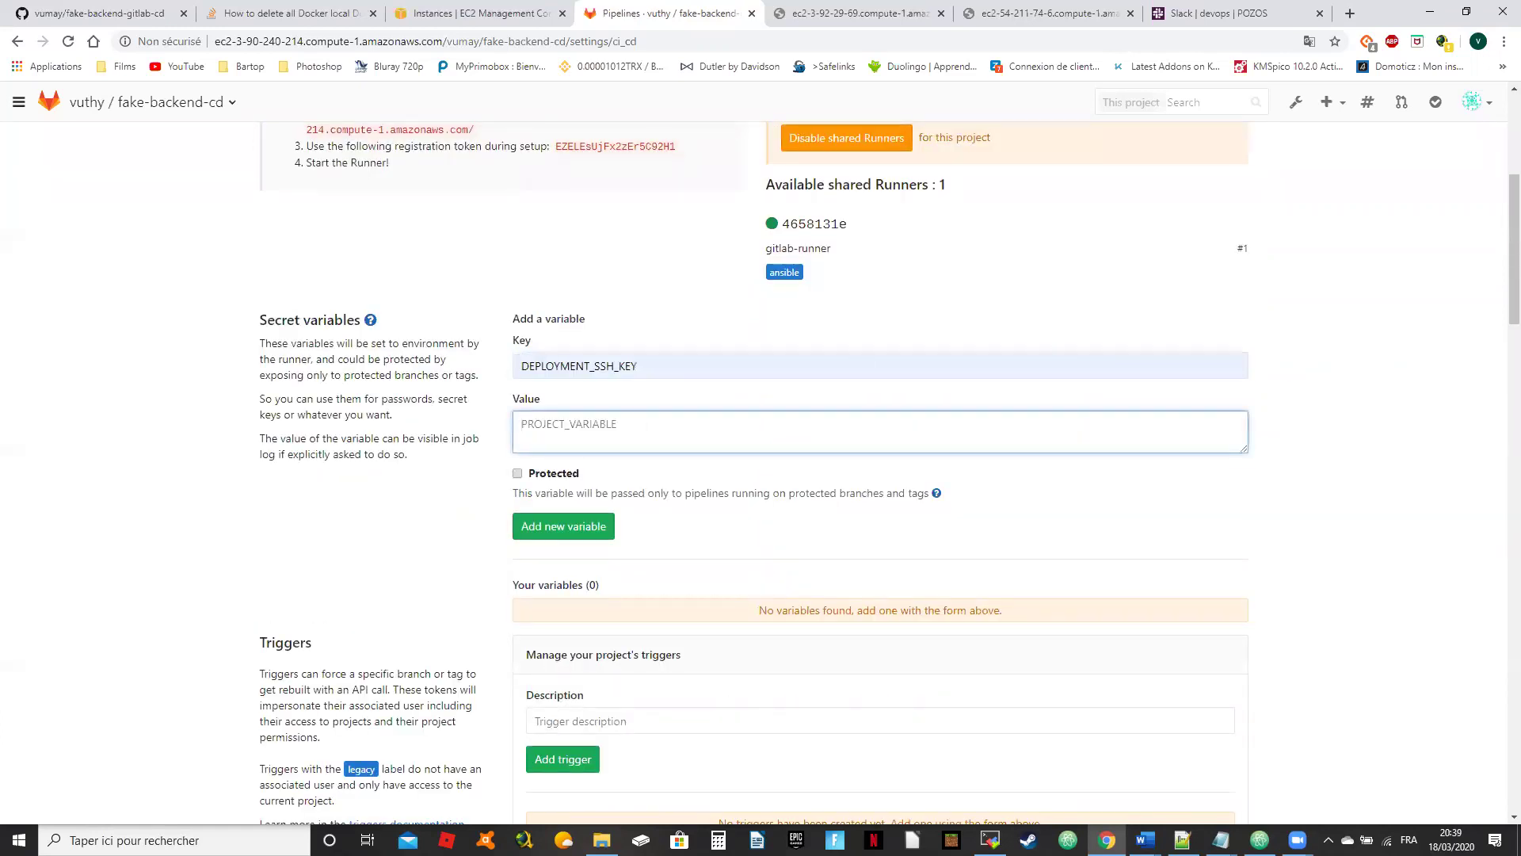
Step: Copy the devops.pem private key from Notepad++, paste it as the value and add the variable
{"action": "mouse_move", "coordinate": [1182, 840]}
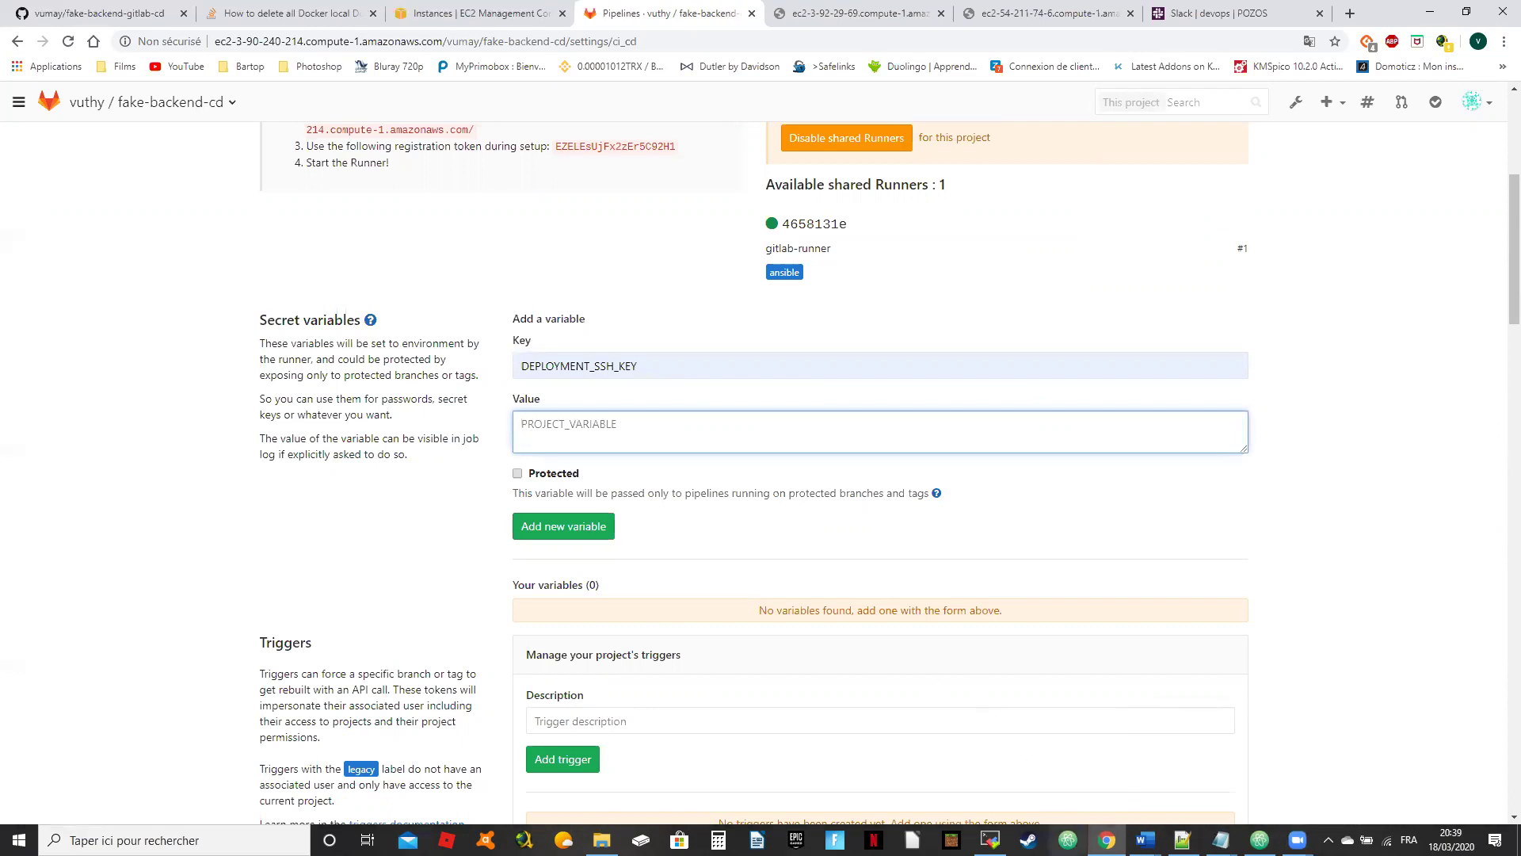
{"action": "left_click", "coordinate": [1259, 838]}
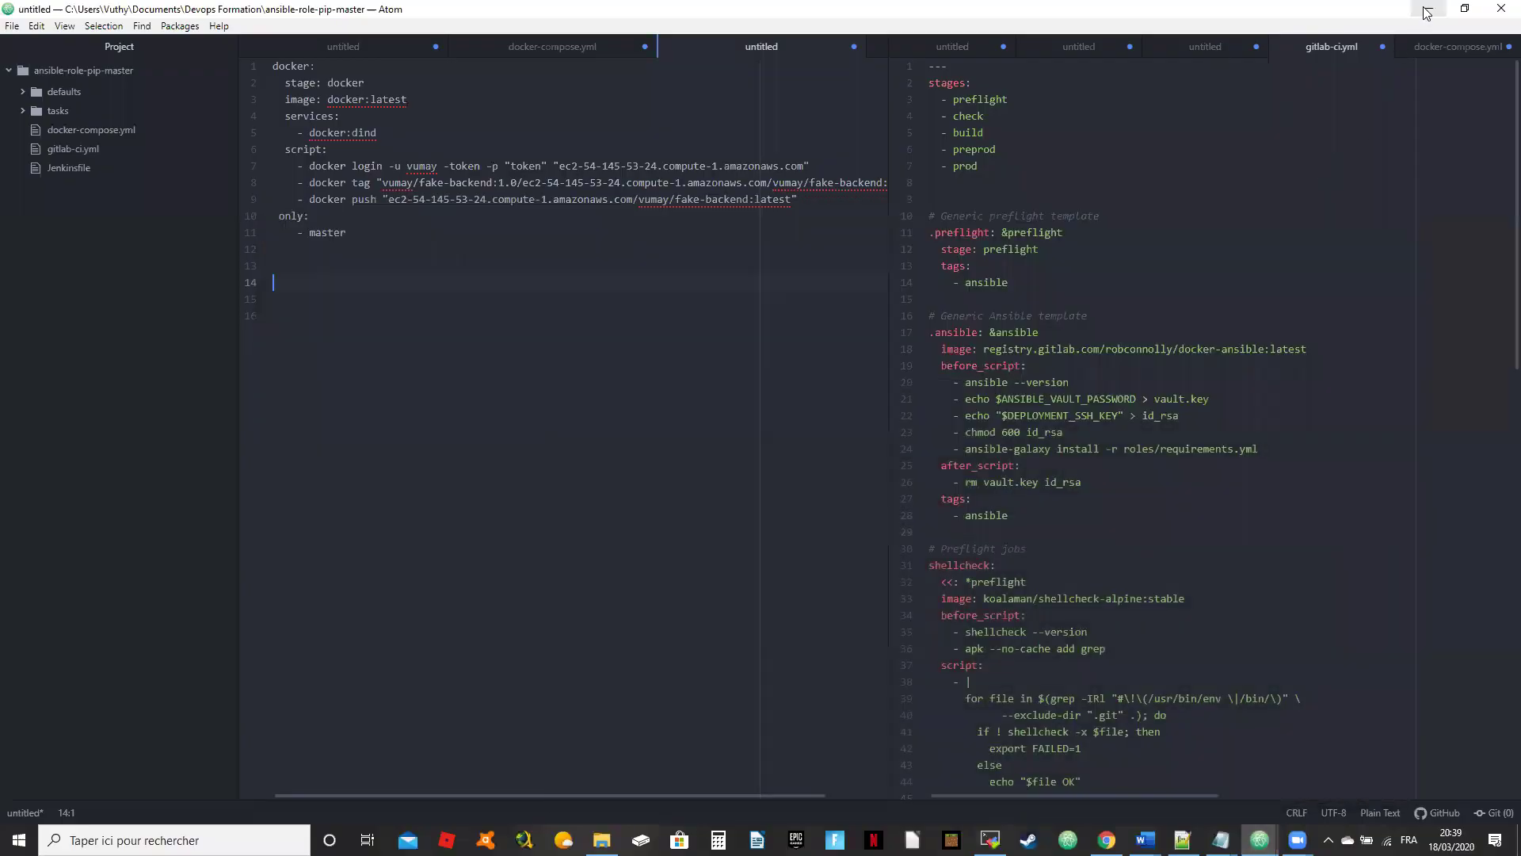
{"action": "left_click", "coordinate": [1106, 839]}
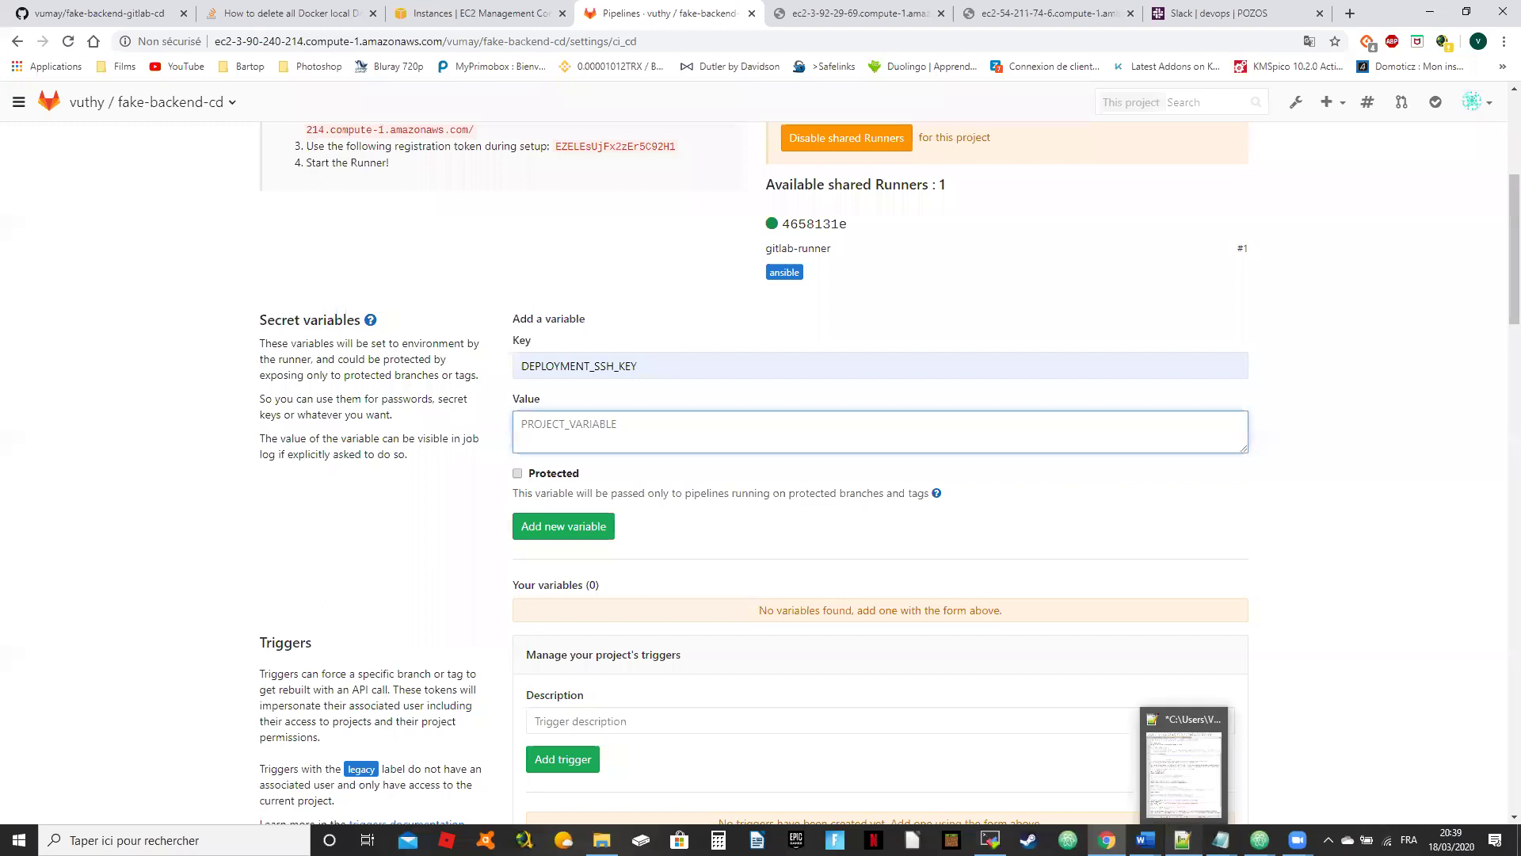
{"action": "left_click", "coordinate": [1182, 839]}
{"action": "key", "text": "ctrl+a"}
{"action": "left_click", "coordinate": [224, 389]}
{"action": "key", "text": "ctrl+a"}
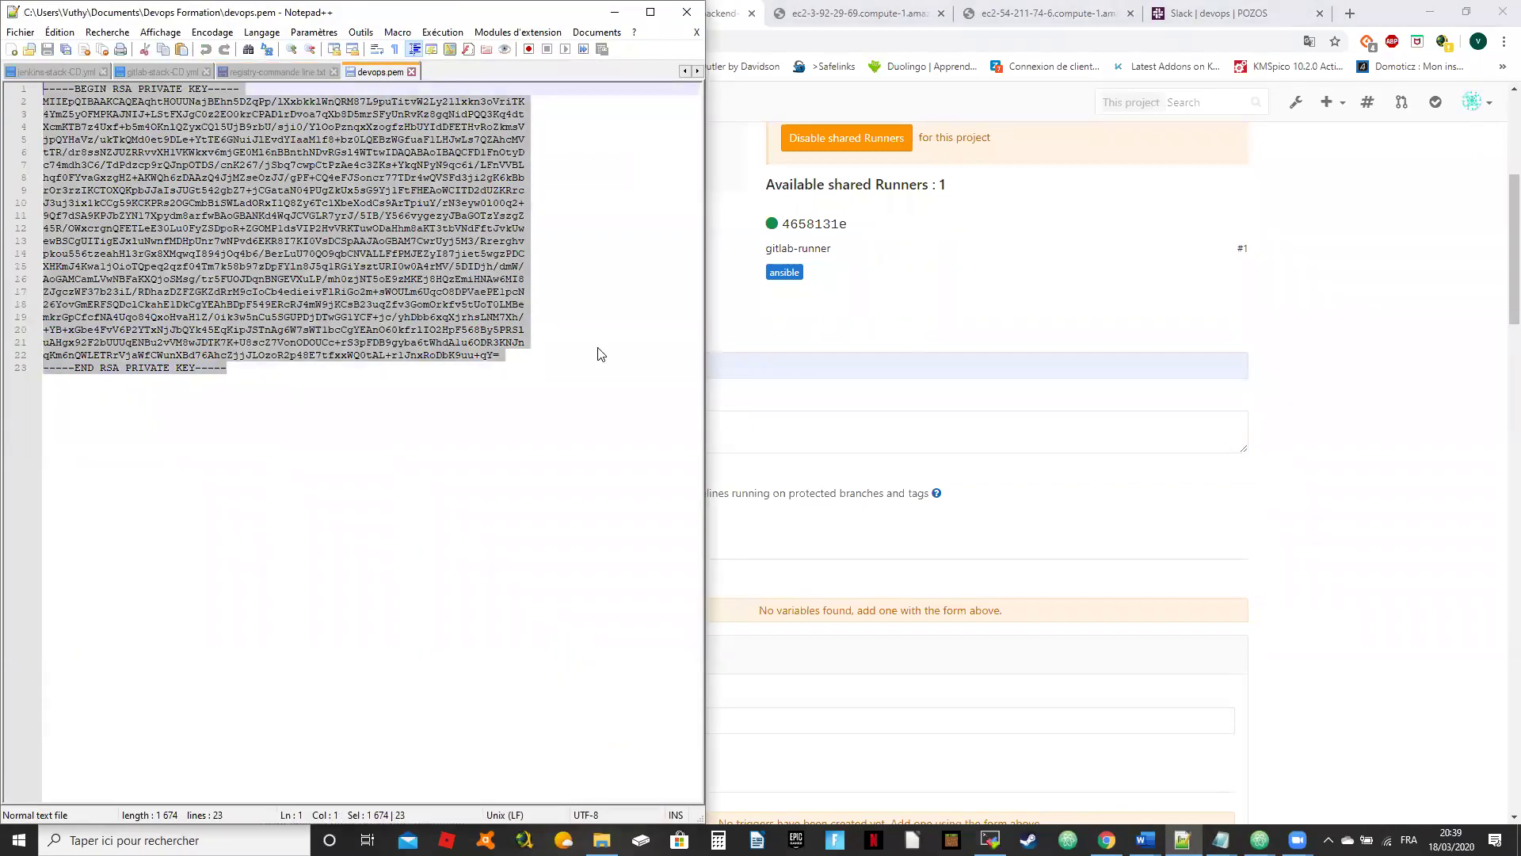
{"action": "left_click", "coordinate": [1359, 445]}
{"action": "left_click", "coordinate": [595, 419]}
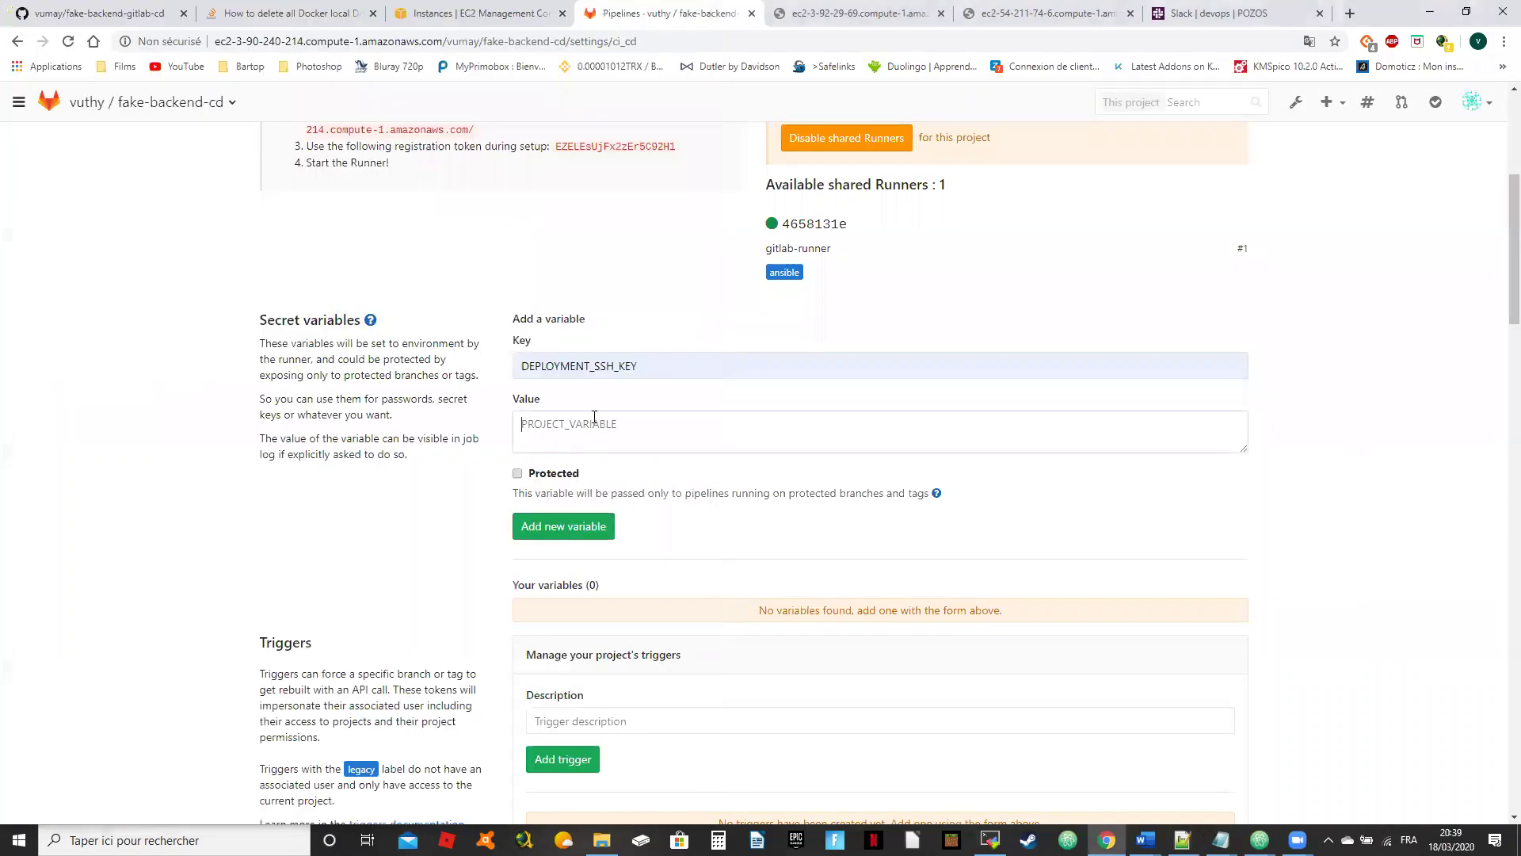
{"action": "key", "text": "ctrl+v"}
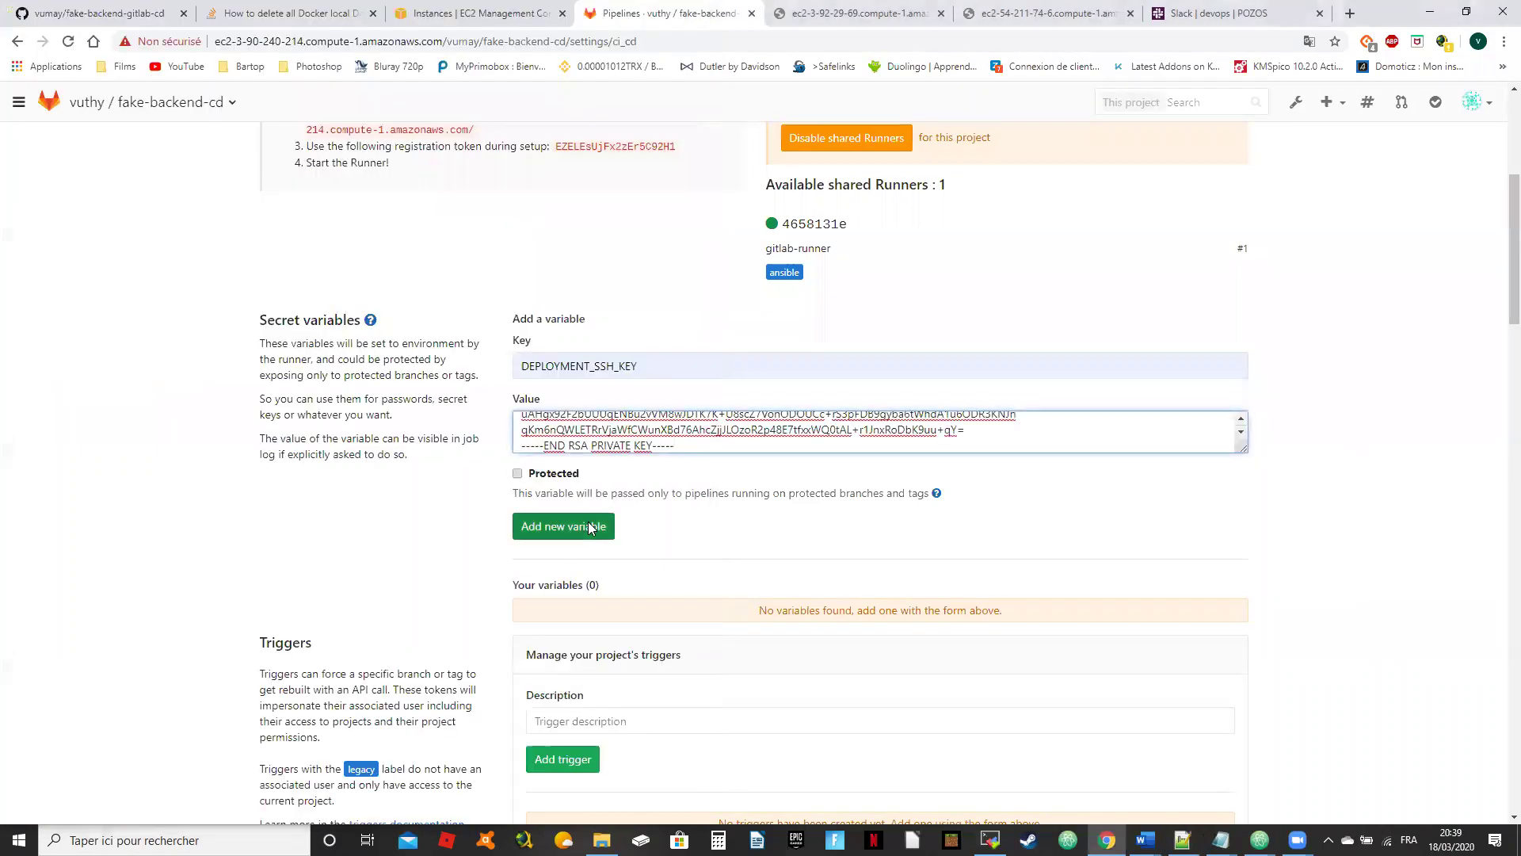
{"action": "left_click", "coordinate": [582, 526]}
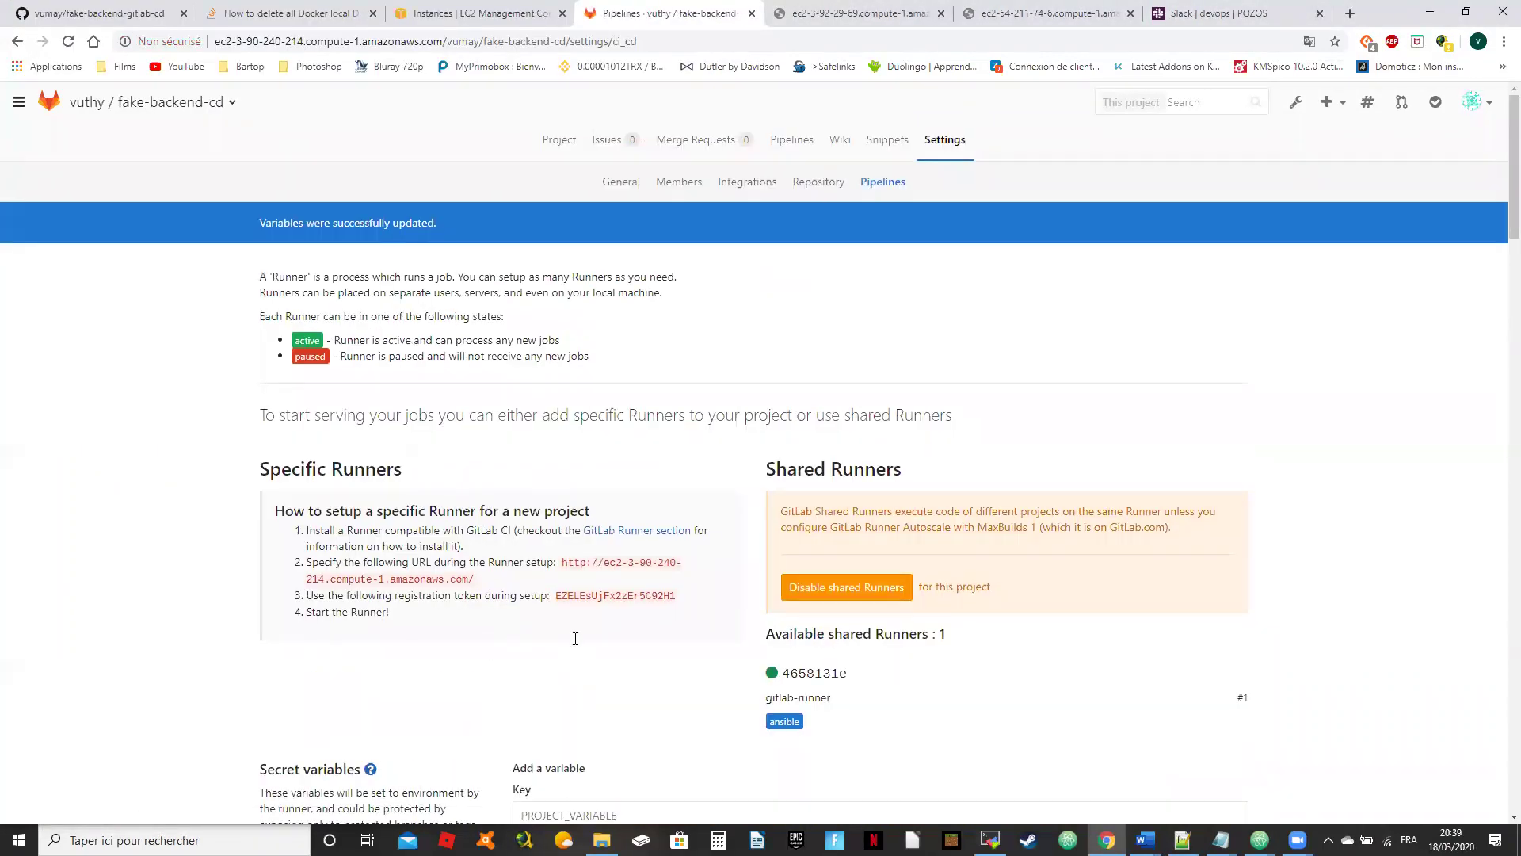
Step: Add the ANSIBLE_VAULT_PASSWORD secret variable with its value and save the CI/CD variables
{"action": "left_click", "coordinate": [604, 583]}
{"action": "left_click", "coordinate": [591, 643]}
{"action": "left_click", "coordinate": [143, 611]}
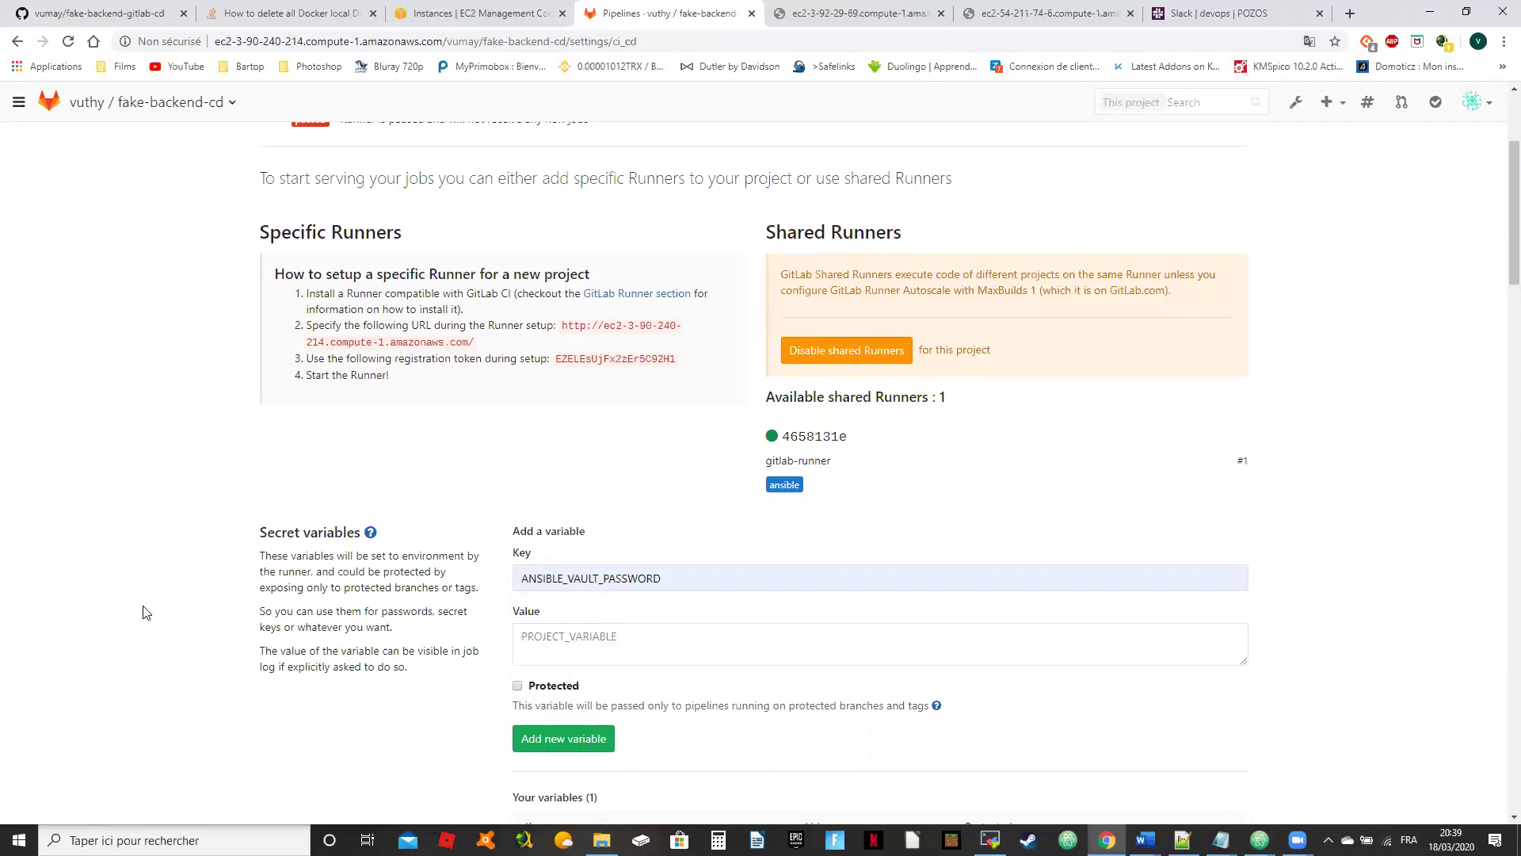
{"action": "scroll", "coordinate": [250, 632], "scroll_direction": "down", "scroll_amount": 1}
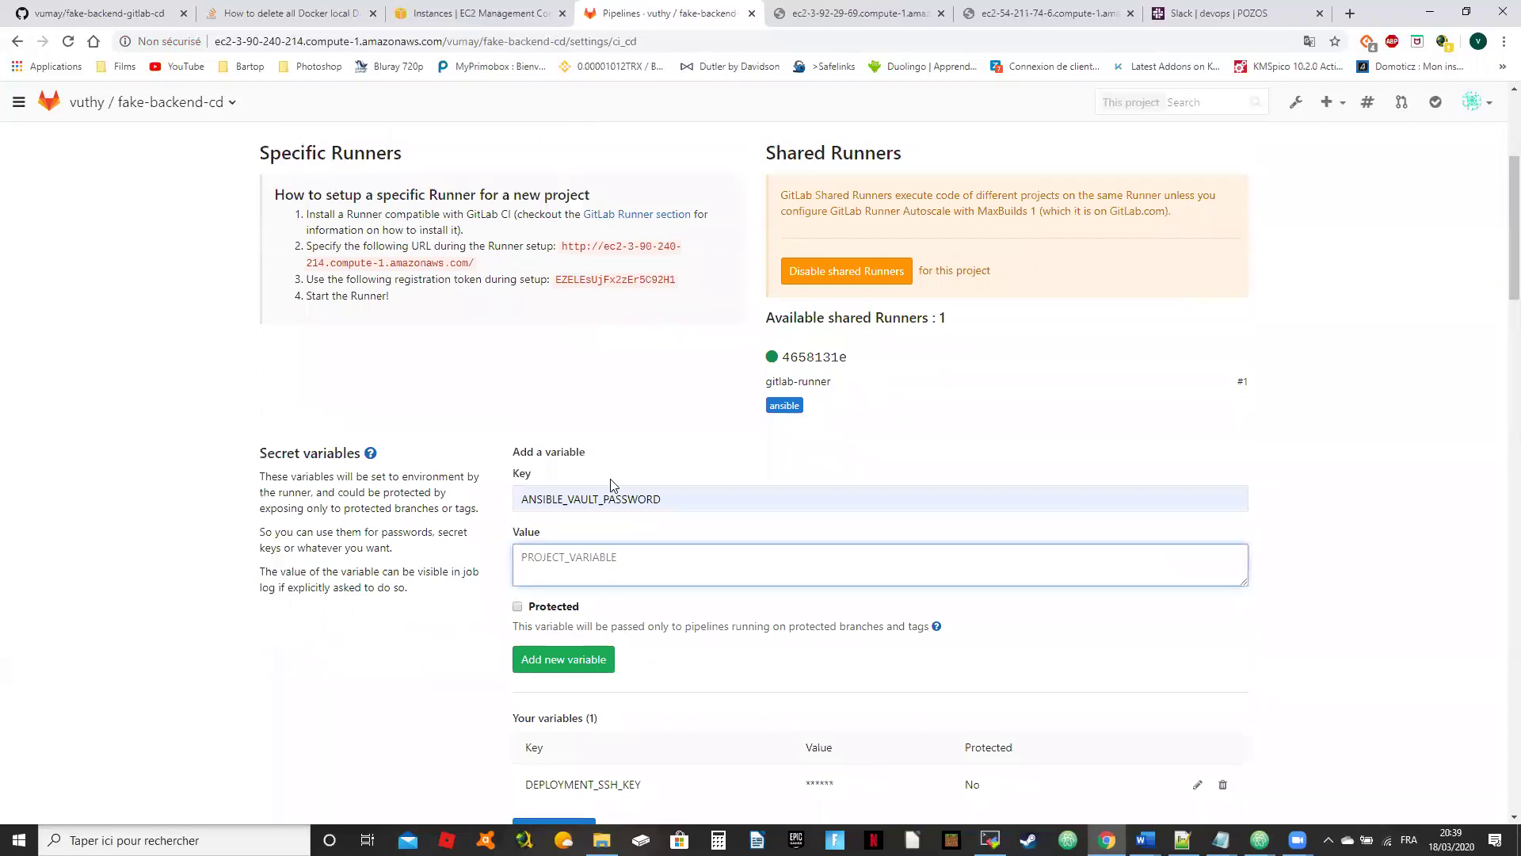
{"action": "type", "text": "2"}
{"action": "scroll", "coordinate": [885, 472], "scroll_direction": "down", "scroll_amount": 2}
{"action": "left_click", "coordinate": [574, 507]}
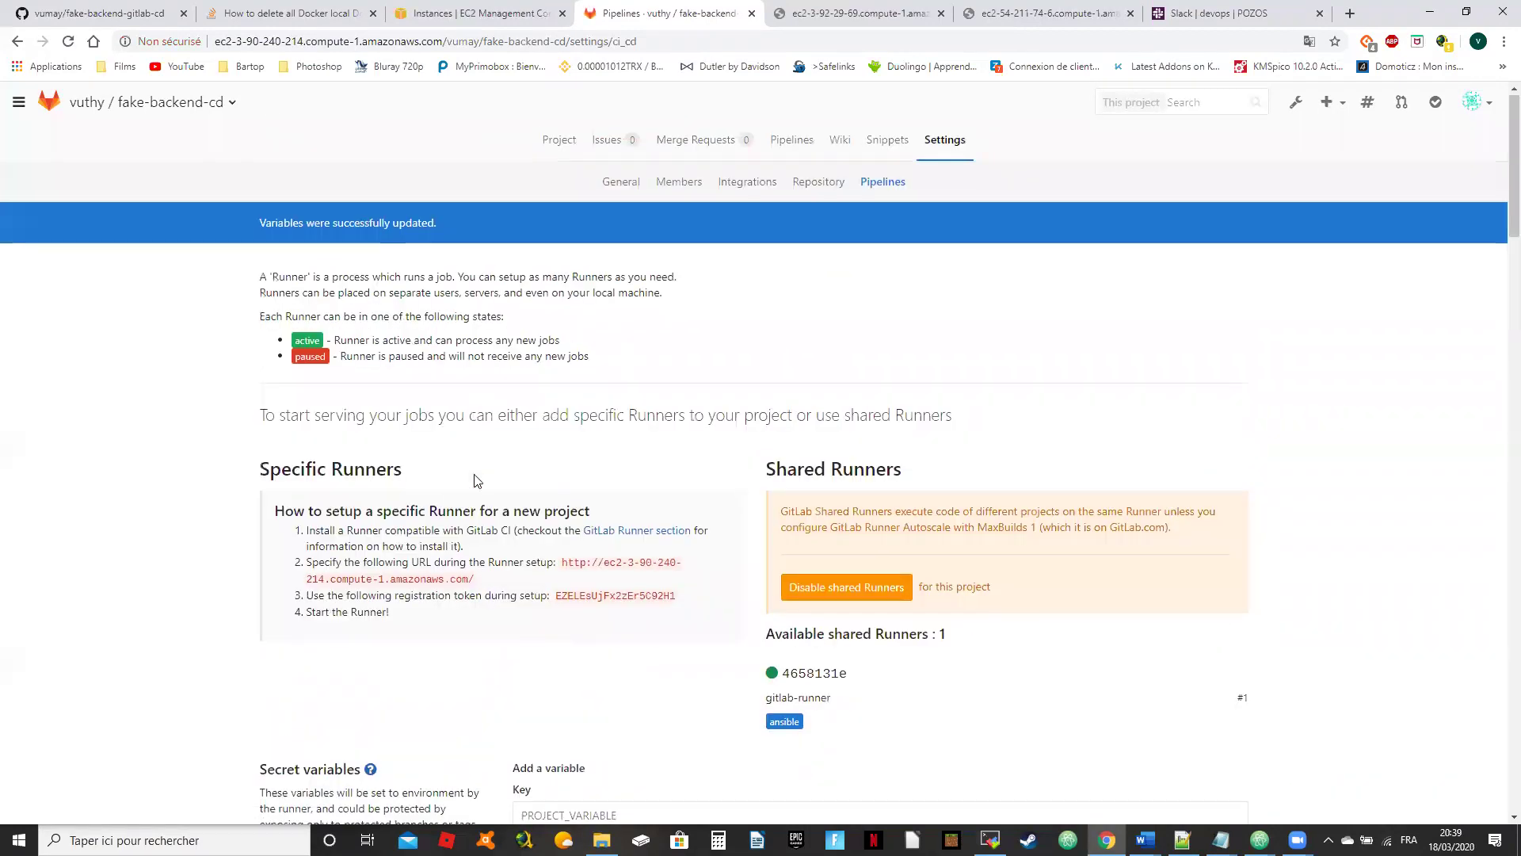
{"action": "scroll", "coordinate": [475, 480], "scroll_direction": "down", "scroll_amount": 6}
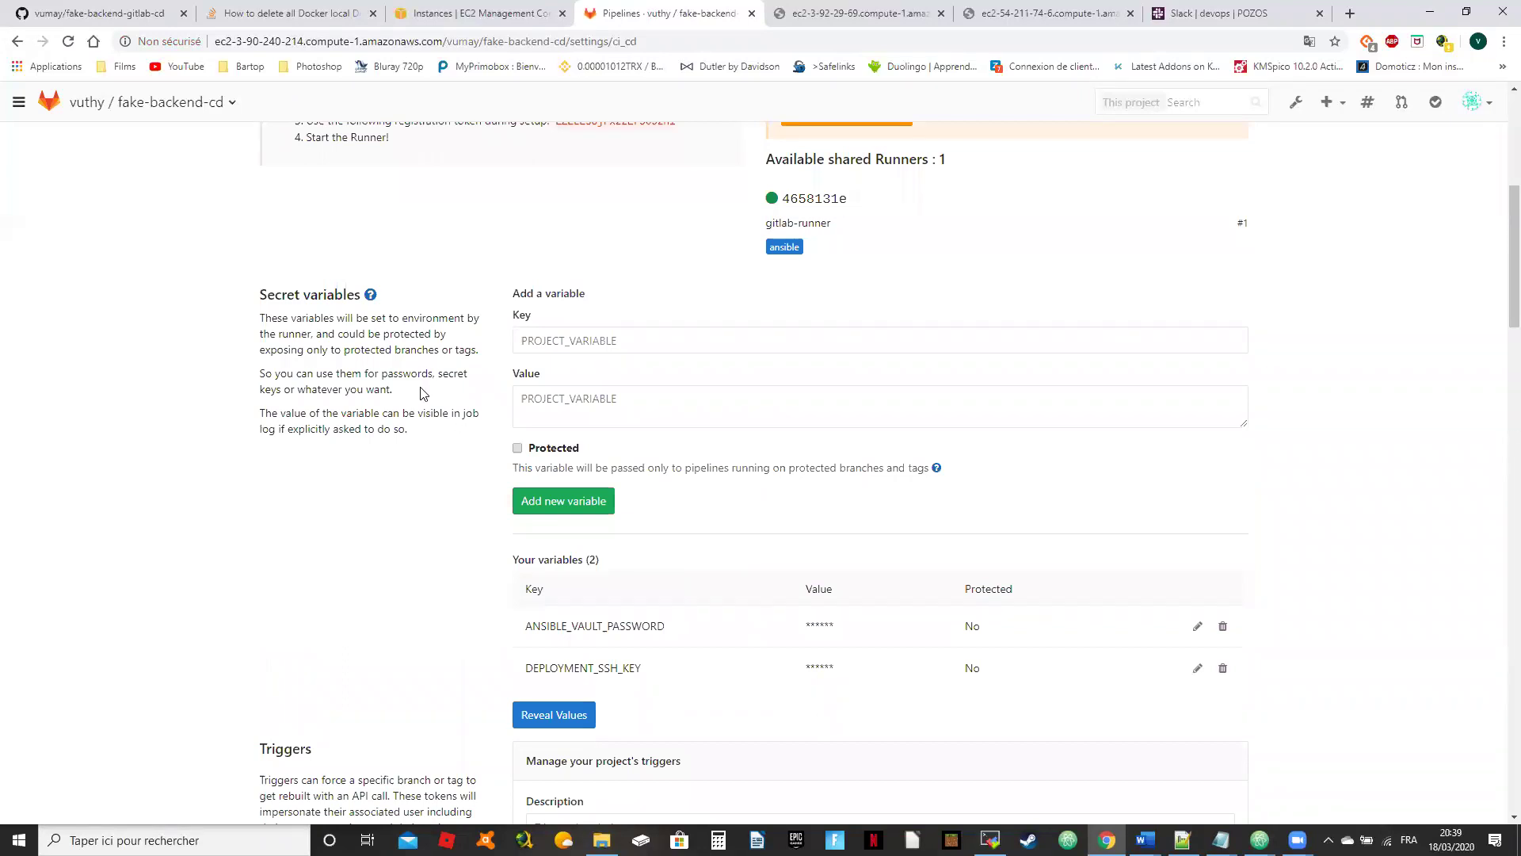
{"action": "scroll", "coordinate": [289, 425], "scroll_direction": "down", "scroll_amount": 2}
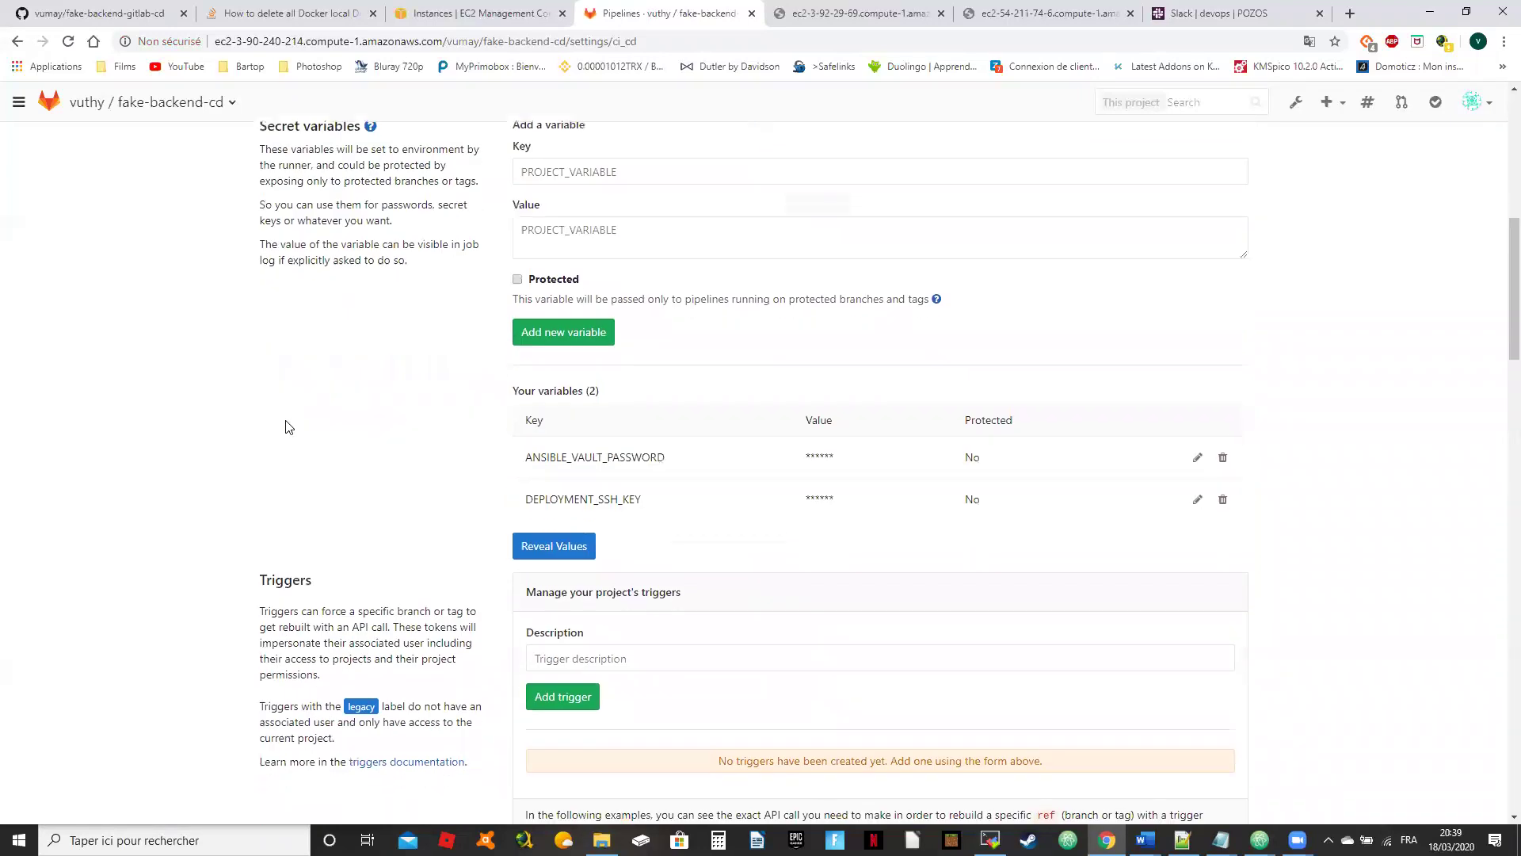
{"action": "scroll", "coordinate": [289, 427], "scroll_direction": "down", "scroll_amount": 4}
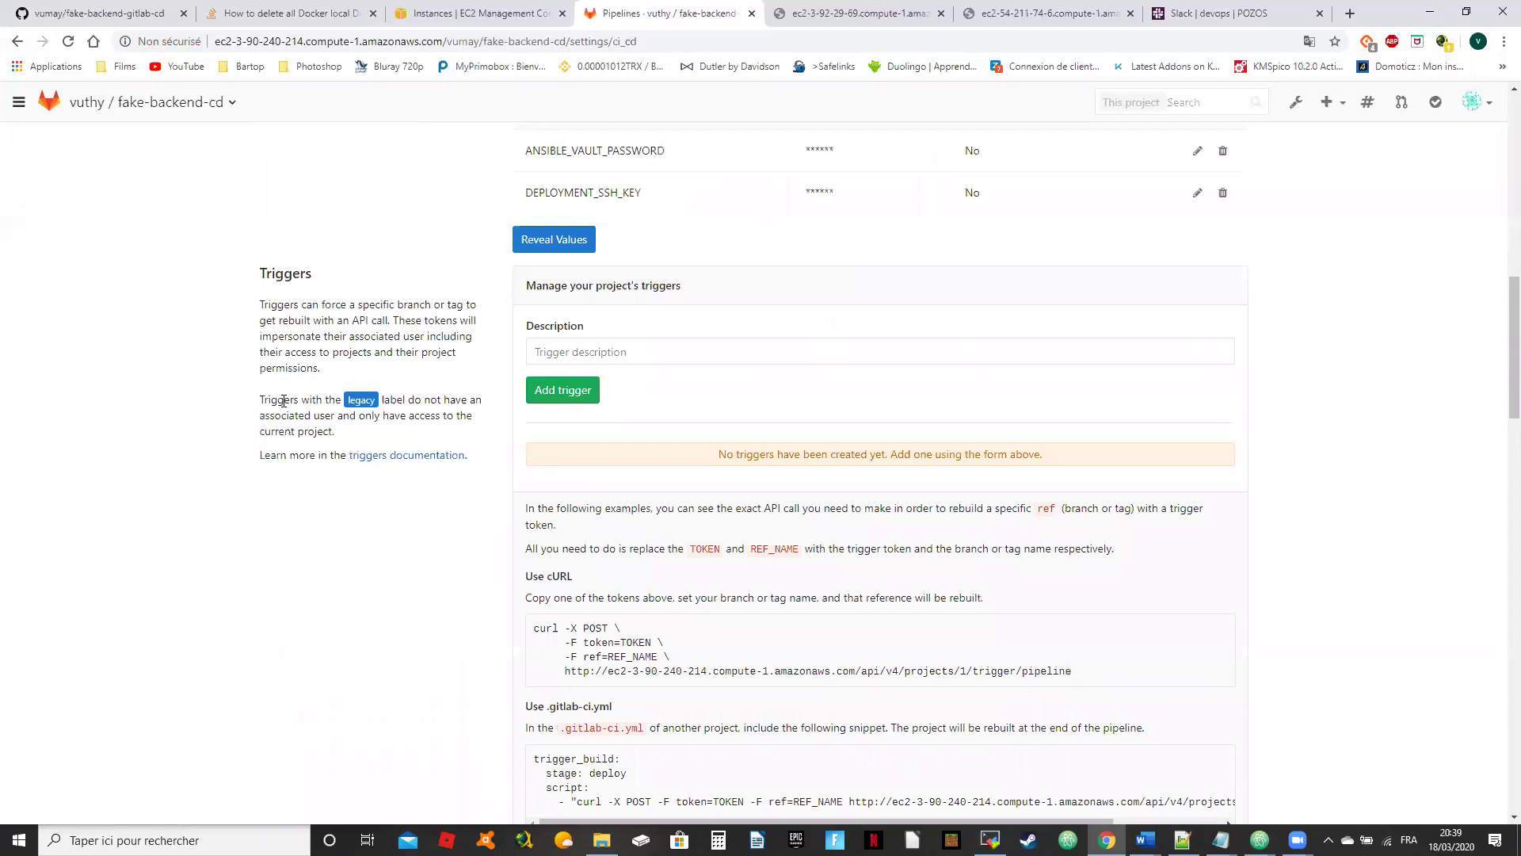
{"action": "scroll", "coordinate": [412, 305], "scroll_direction": "up", "scroll_amount": 11}
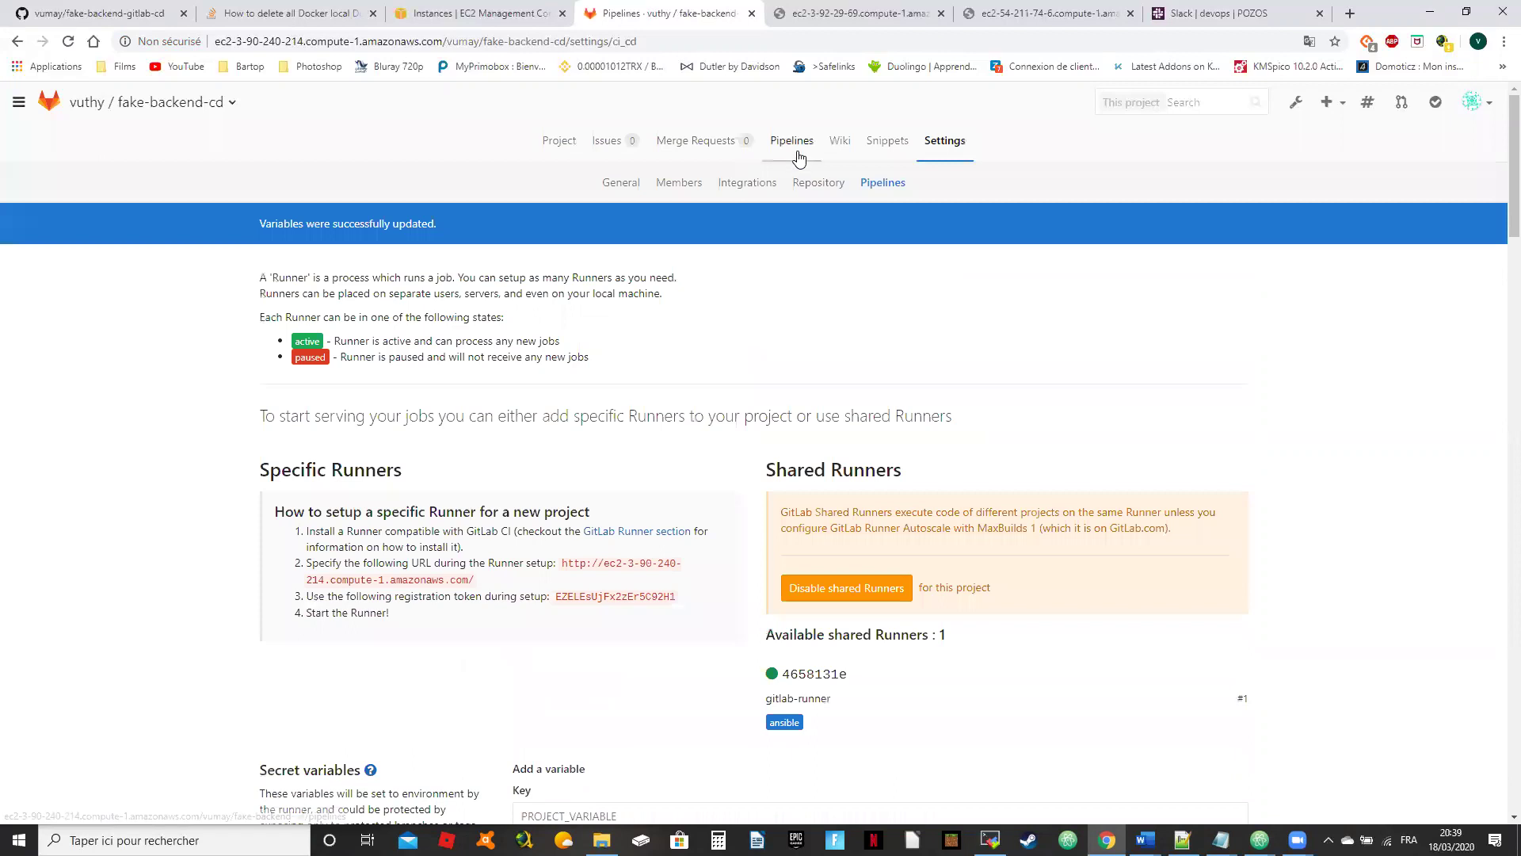
Step: Show the project's command line instructions and snap Chrome and MobaXterm side by side
{"action": "left_click", "coordinate": [560, 156]}
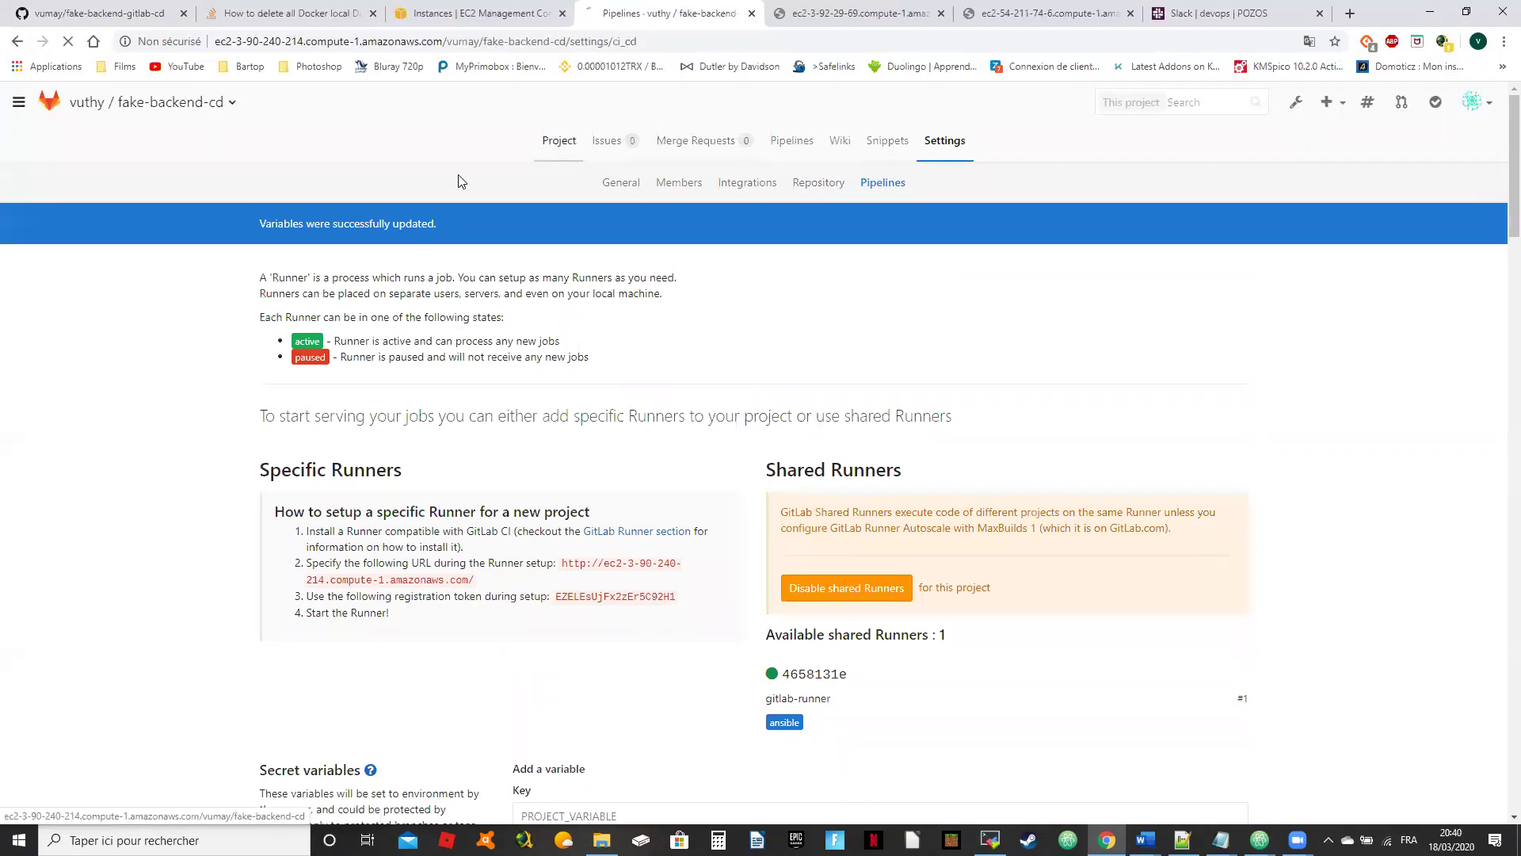
{"action": "scroll", "coordinate": [464, 543], "scroll_direction": "down", "scroll_amount": 2}
{"action": "scroll", "coordinate": [464, 542], "scroll_direction": "down", "scroll_amount": 3}
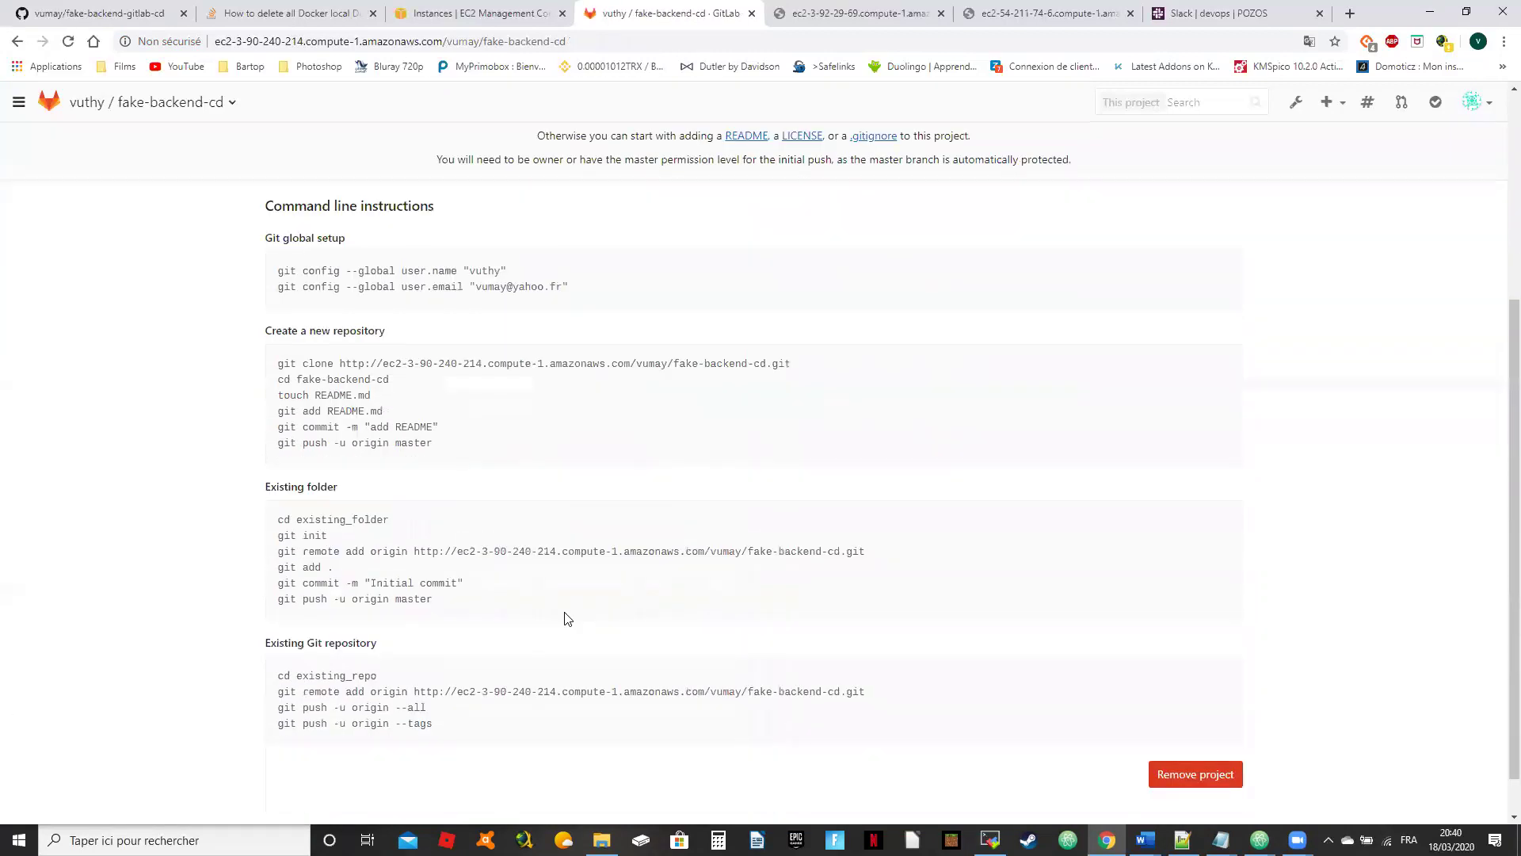
{"action": "key", "text": "alt+Tab"}
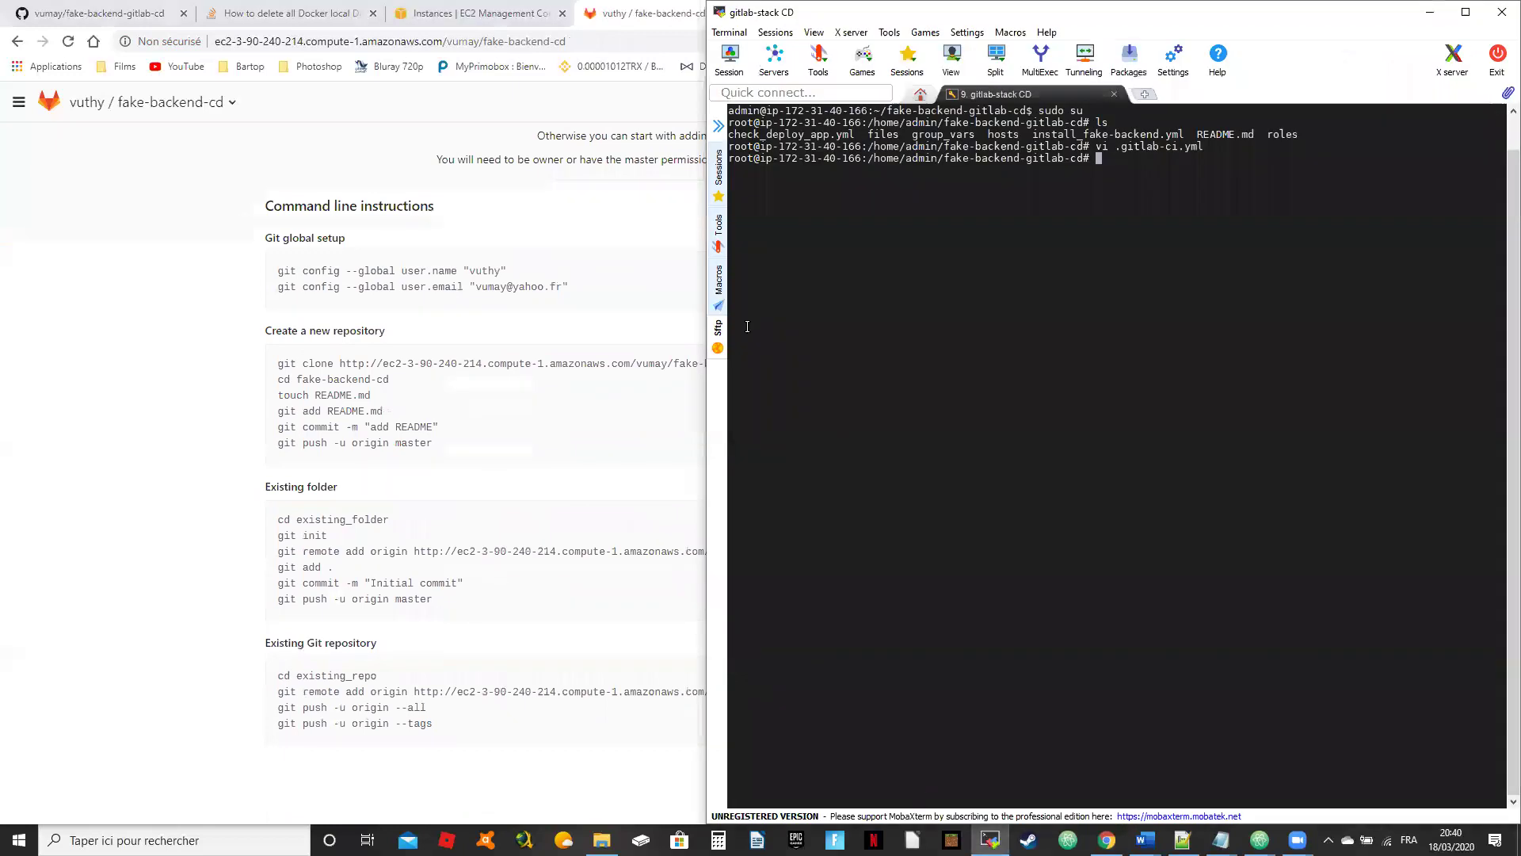
{"action": "left_click", "coordinate": [175, 335]}
{"action": "key", "text": "super+Left"}
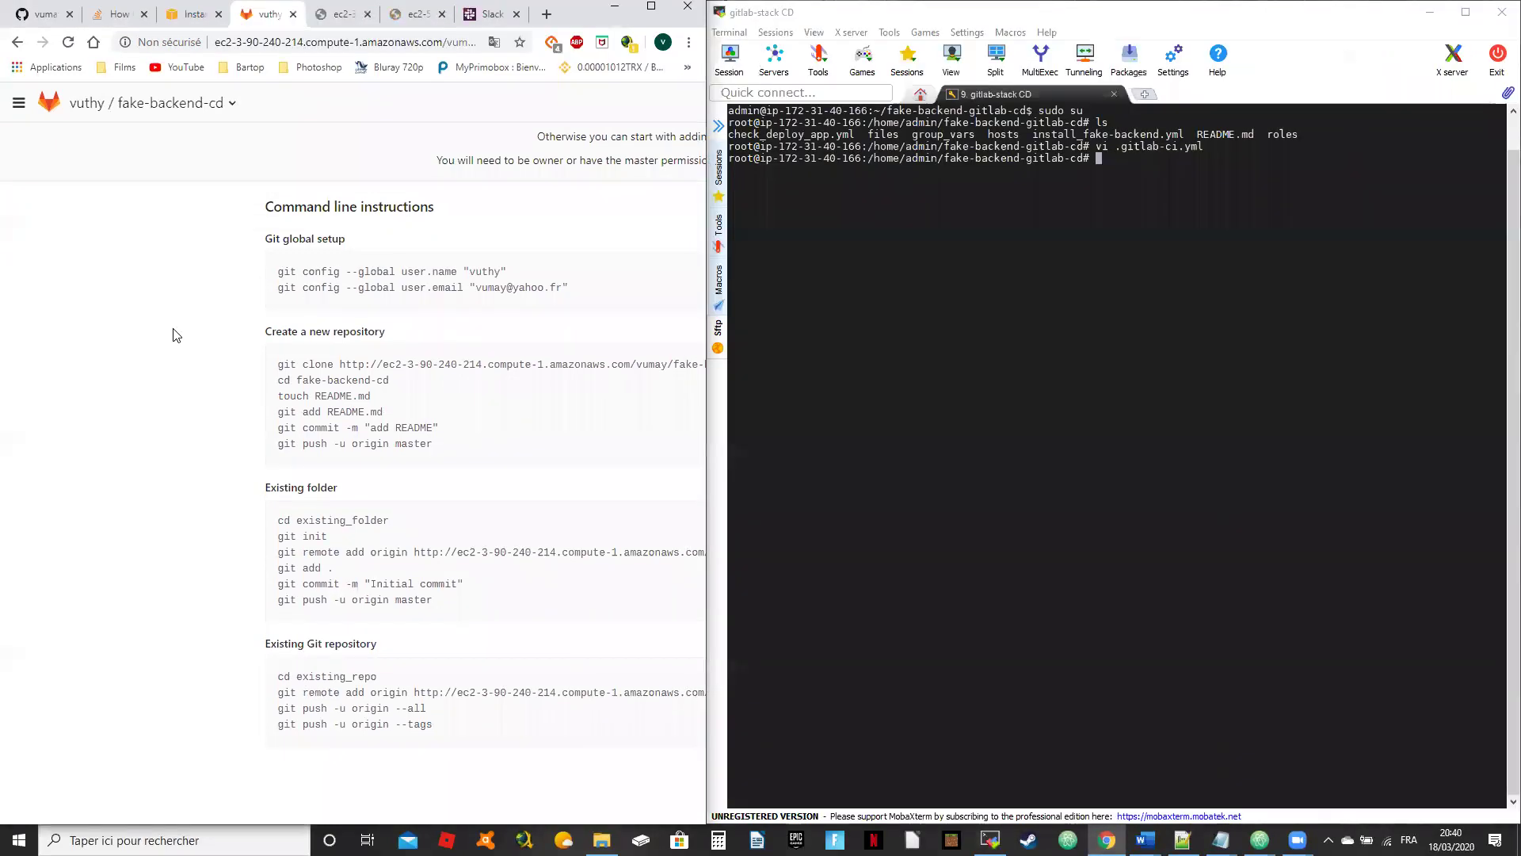
{"action": "left_click", "coordinate": [925, 282]}
Step: List the project folder with ls and run git init to reinitialize the repository
{"action": "type", "text": "ls"}
{"action": "key", "text": "Return"}
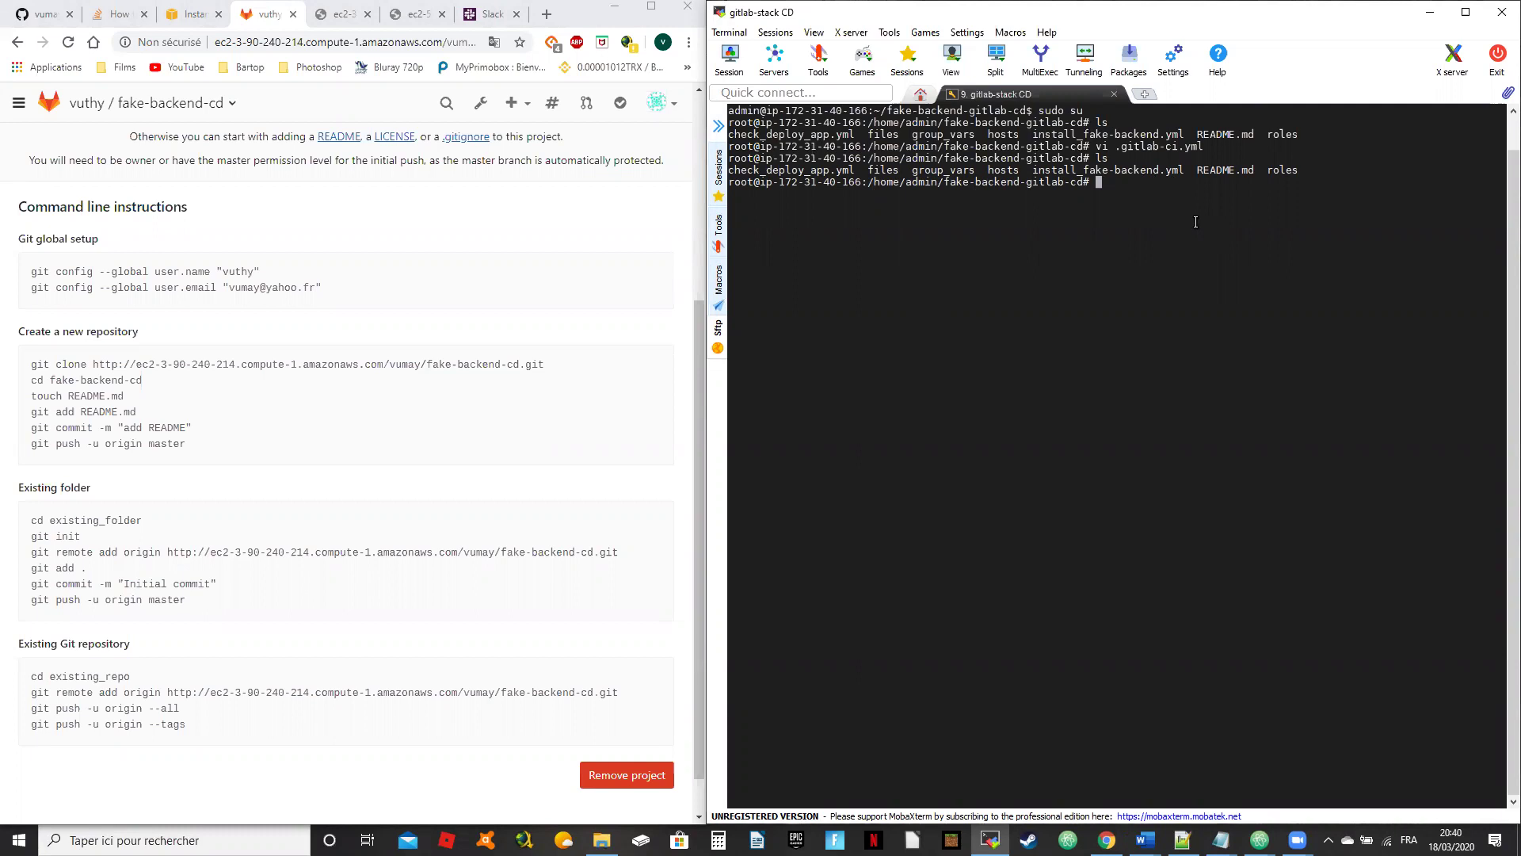
{"action": "type", "text": "git init"}
{"action": "key", "text": "Return"}
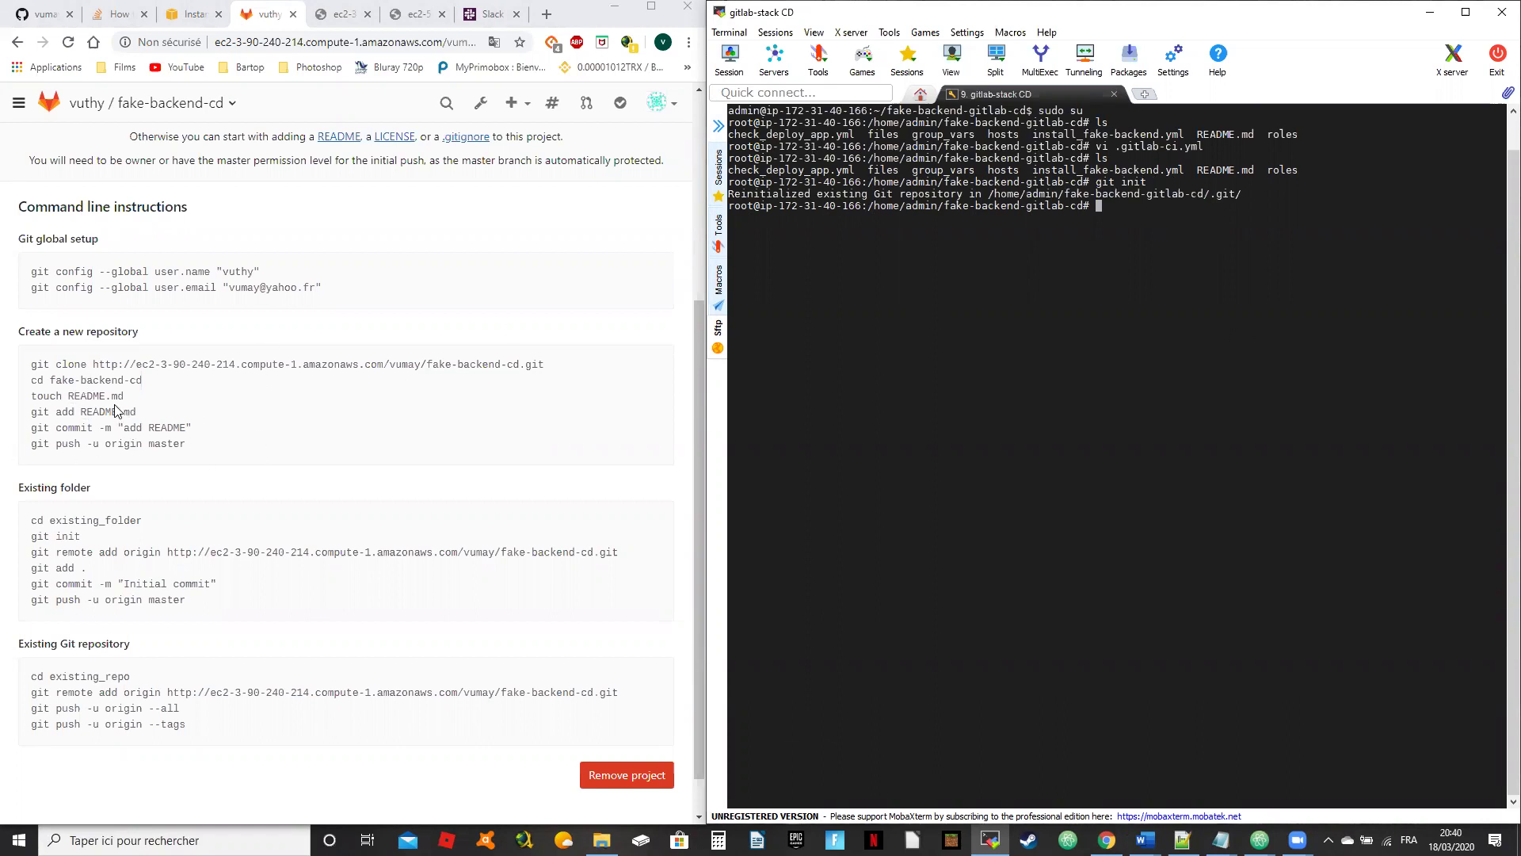
{"action": "scroll", "coordinate": [110, 513], "scroll_direction": "down", "scroll_amount": 1}
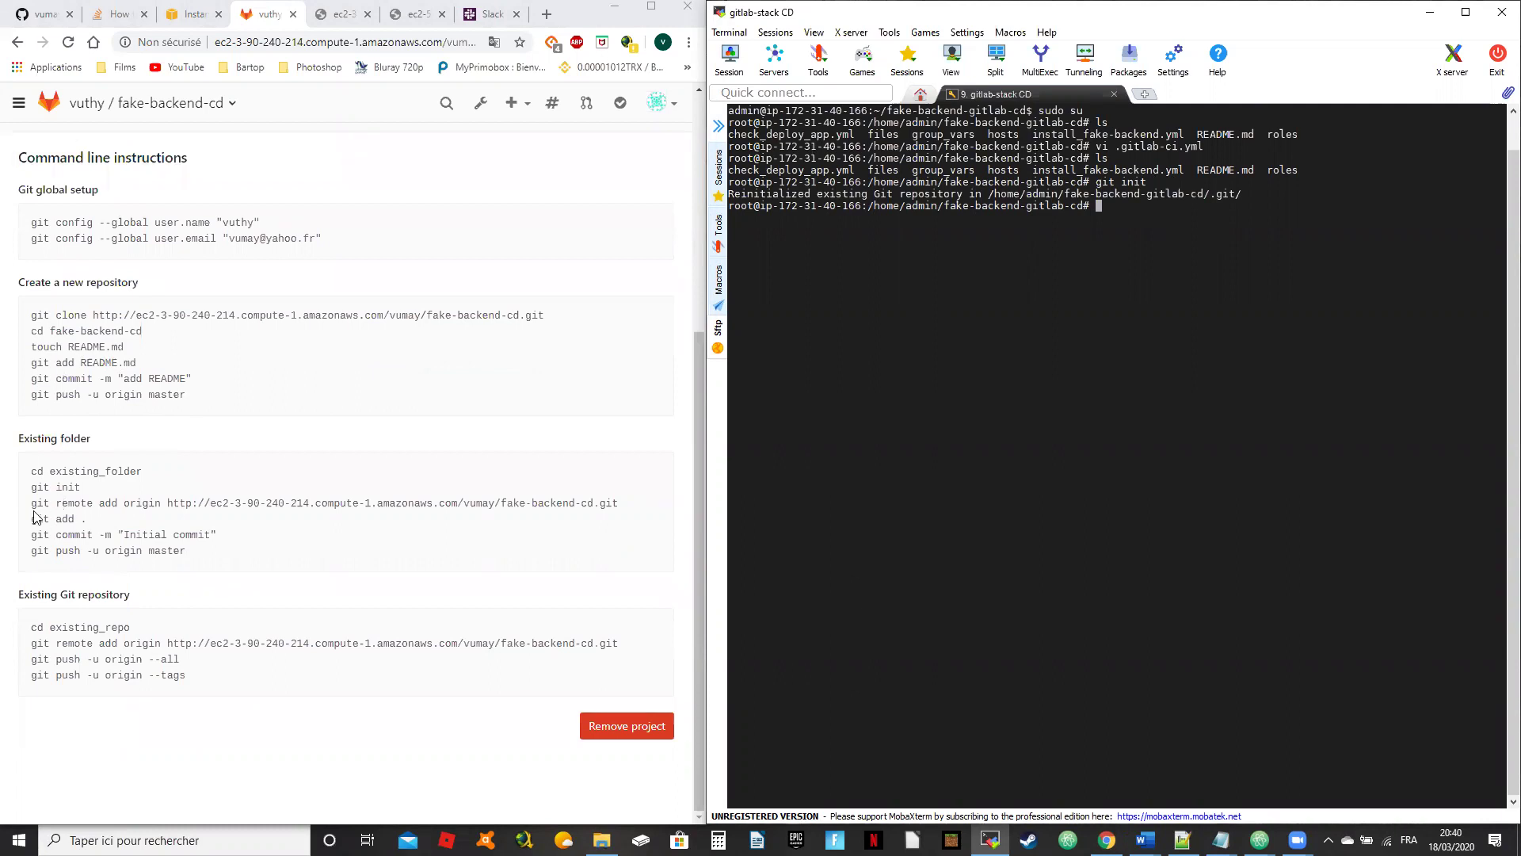
{"action": "left_click_drag", "start_coordinate": [30, 501], "coordinate": [87, 519]}
{"action": "key", "text": "super+c"}
Step: Add the GitLab project URL as a remote named gitlab instead of origin
{"action": "left_click", "coordinate": [611, 485]}
{"action": "left_click_drag", "start_coordinate": [610, 485], "coordinate": [634, 508]}
{"action": "right_click", "coordinate": [1013, 392]}
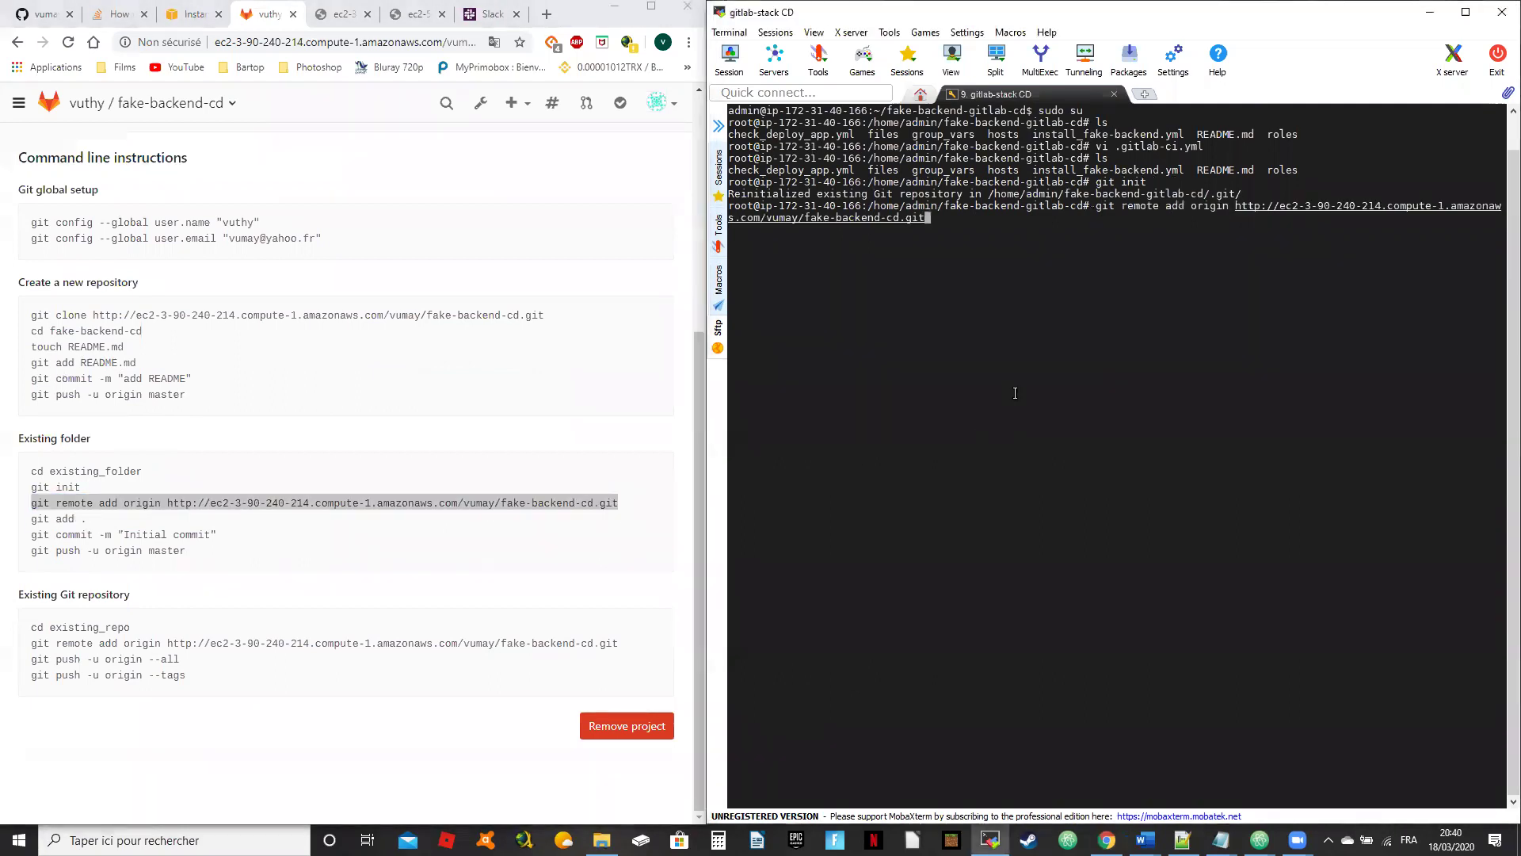
{"action": "key", "text": "Left"}
{"action": "key", "text": "Left"}
{"action": "key", "text": "Left"}
{"action": "key", "text": "Left"}
{"action": "key", "text": "Left"}
{"action": "key", "text": "Left"}
{"action": "key", "text": "Left"}
{"action": "key", "text": "Left"}
{"action": "key", "text": "Left"}
{"action": "key", "text": "Left"}
{"action": "key", "text": "Left"}
{"action": "key", "text": "Left"}
{"action": "key", "text": "Left"}
{"action": "key", "text": "Left"}
{"action": "key", "text": "Left"}
{"action": "key", "text": "Left"}
{"action": "key", "text": "Left"}
{"action": "key", "text": "Left"}
{"action": "key", "text": "Left"}
{"action": "key", "text": "Left"}
{"action": "key", "text": "Left"}
{"action": "key", "text": "Left"}
{"action": "key", "text": "Left"}
{"action": "key", "text": "Left"}
{"action": "key", "text": "Left"}
{"action": "key", "text": "Left"}
{"action": "key", "text": "Left"}
{"action": "key", "text": "Left"}
{"action": "key", "text": "Left"}
{"action": "key", "text": "Left"}
{"action": "key", "text": "Left"}
{"action": "key", "text": "Left"}
{"action": "key", "text": "BackSpace"}
{"action": "key", "text": "BackSpace"}
{"action": "key", "text": "BackSpace"}
{"action": "key", "text": "BackSpace"}
{"action": "key", "text": "BackSpace"}
{"action": "key", "text": "BackSpace"}
{"action": "type", "text": "gitlab"}
{"action": "key", "text": "Return"}
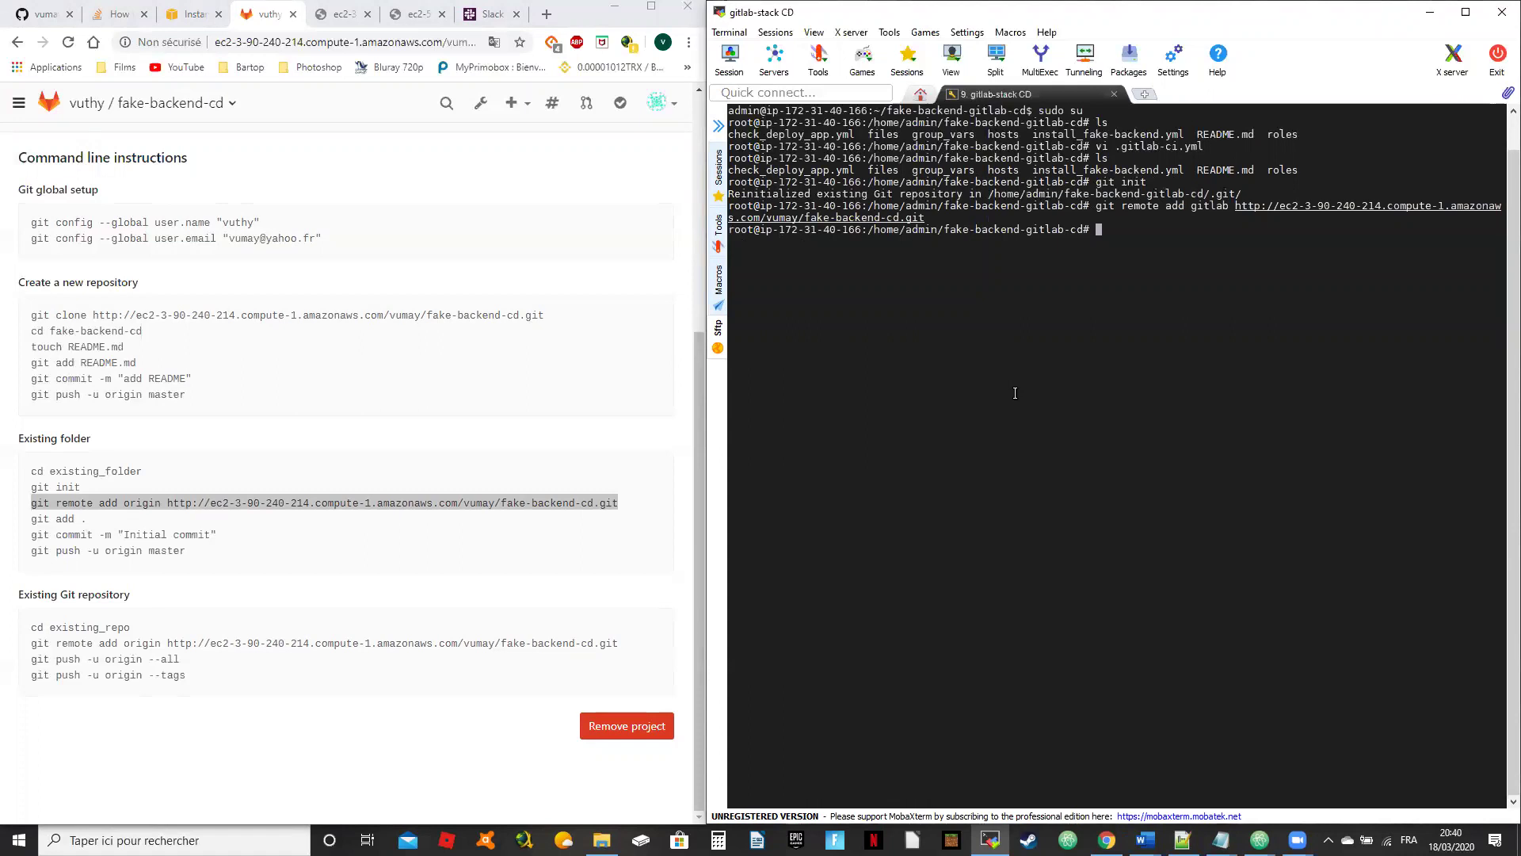
Step: Stage all files with git add . and commit them as 'Initial commit'
{"action": "type", "text": "git add ."}
{"action": "key", "text": "Return"}
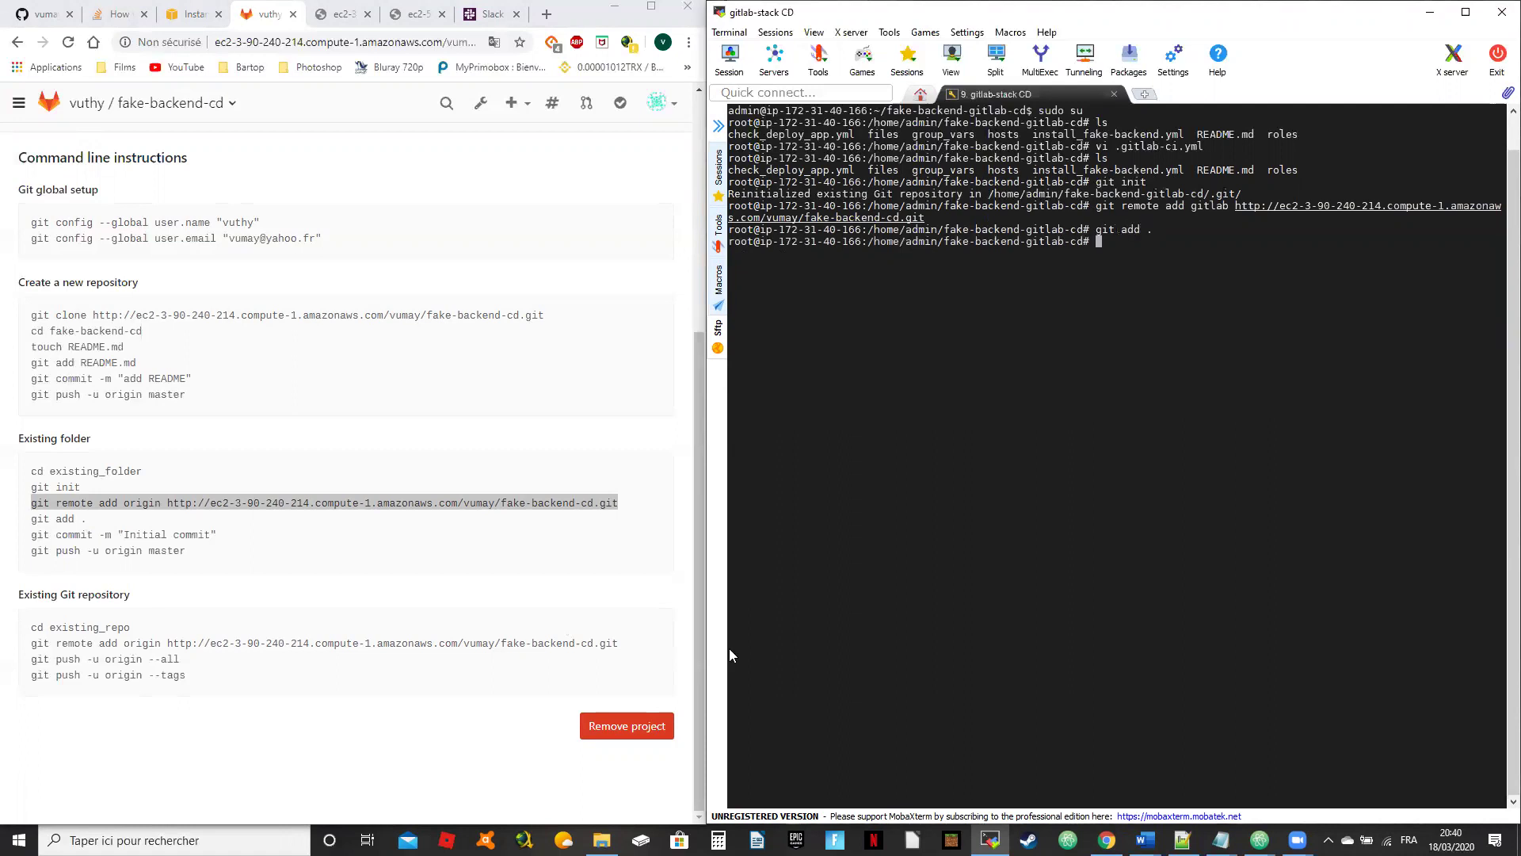
{"action": "left_click_drag", "start_coordinate": [224, 534], "coordinate": [31, 534]}
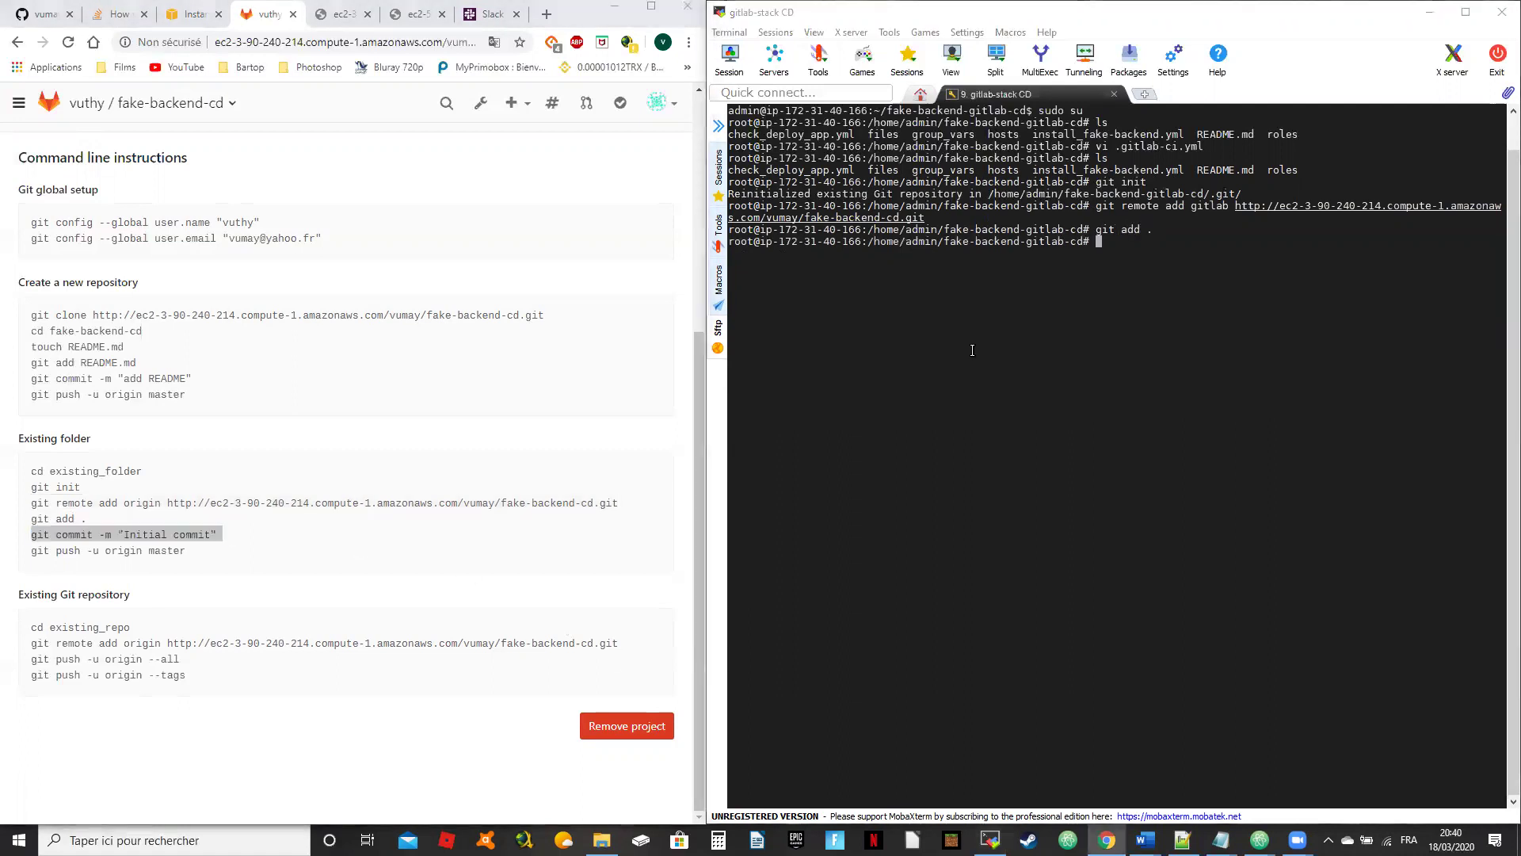
{"action": "right_click", "coordinate": [972, 350]}
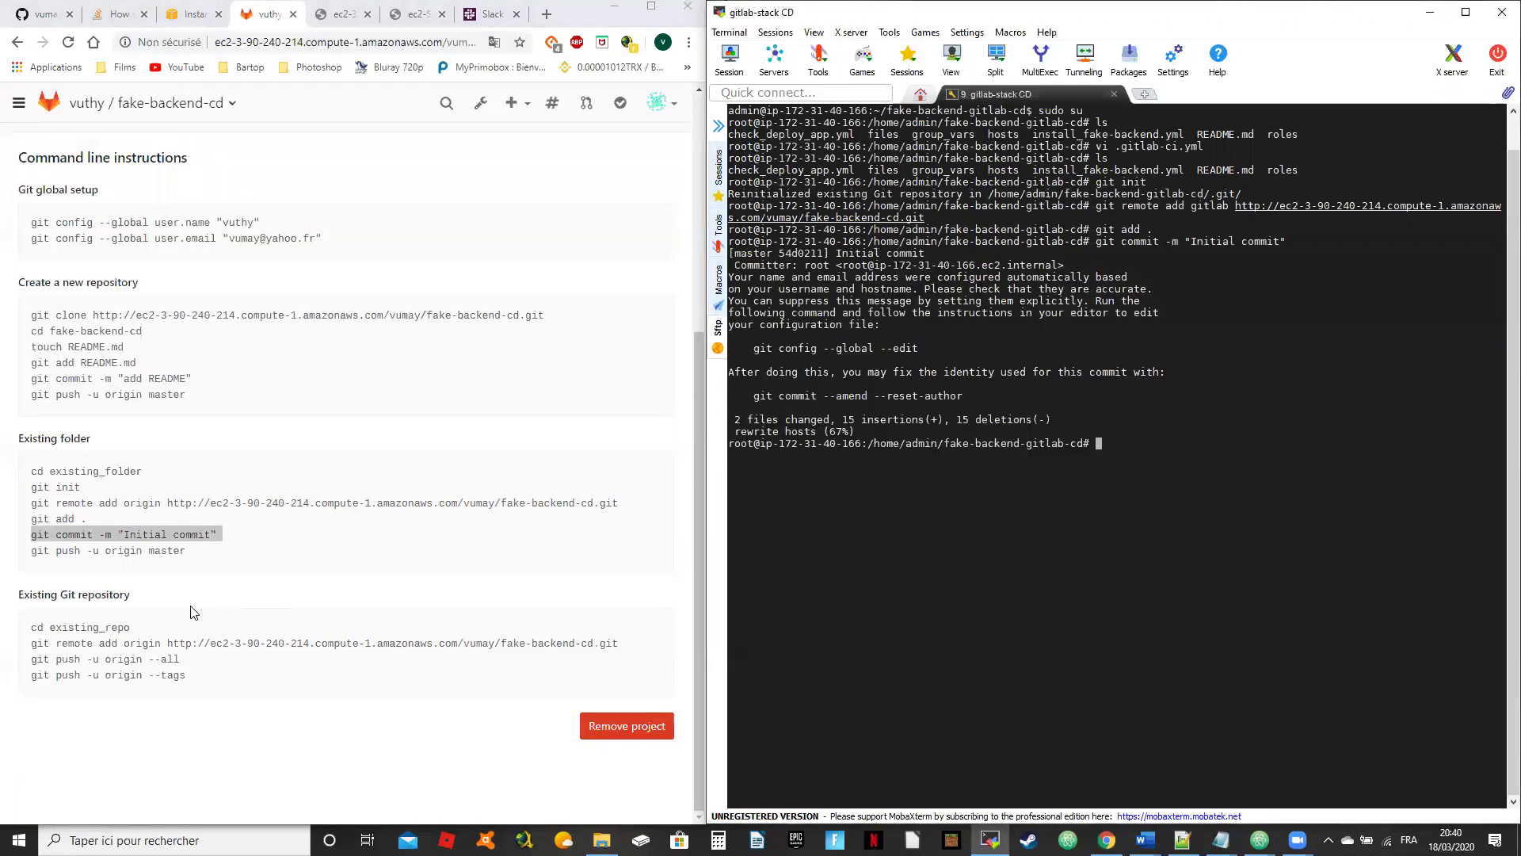
Step: Push master with git push -u gitlab master, entering the GitLab username and password
{"action": "left_click_drag", "start_coordinate": [193, 550], "coordinate": [31, 550]}
{"action": "left_click", "coordinate": [1154, 382]}
{"action": "type", "text": "git p"}
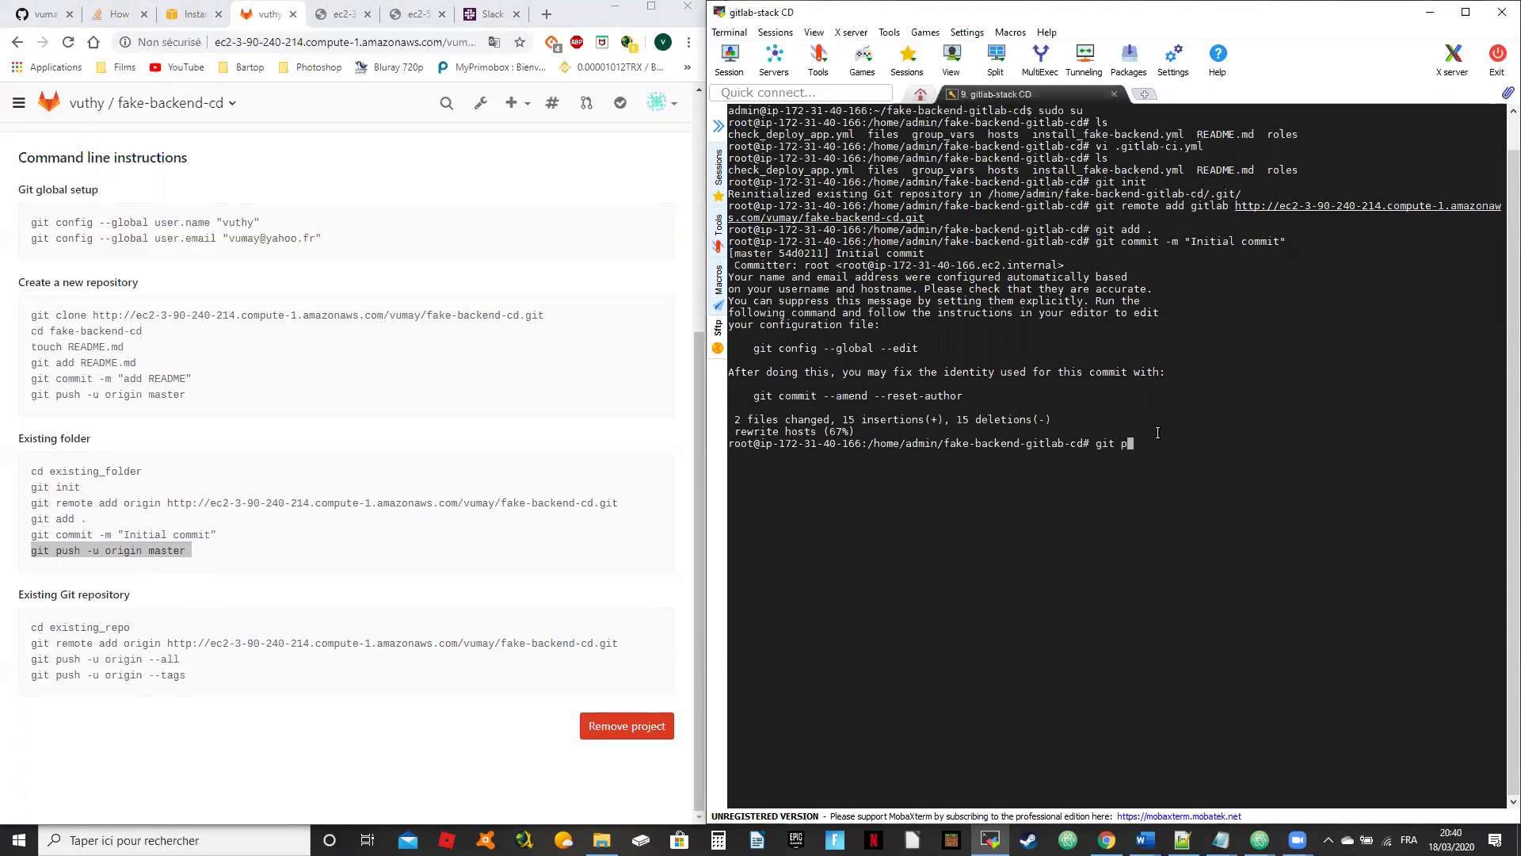
{"action": "type", "text": "ush -u gitlab master"}
{"action": "key", "text": "Return"}
{"action": "type", "text": "vumay"}
{"action": "key", "text": "Return"}
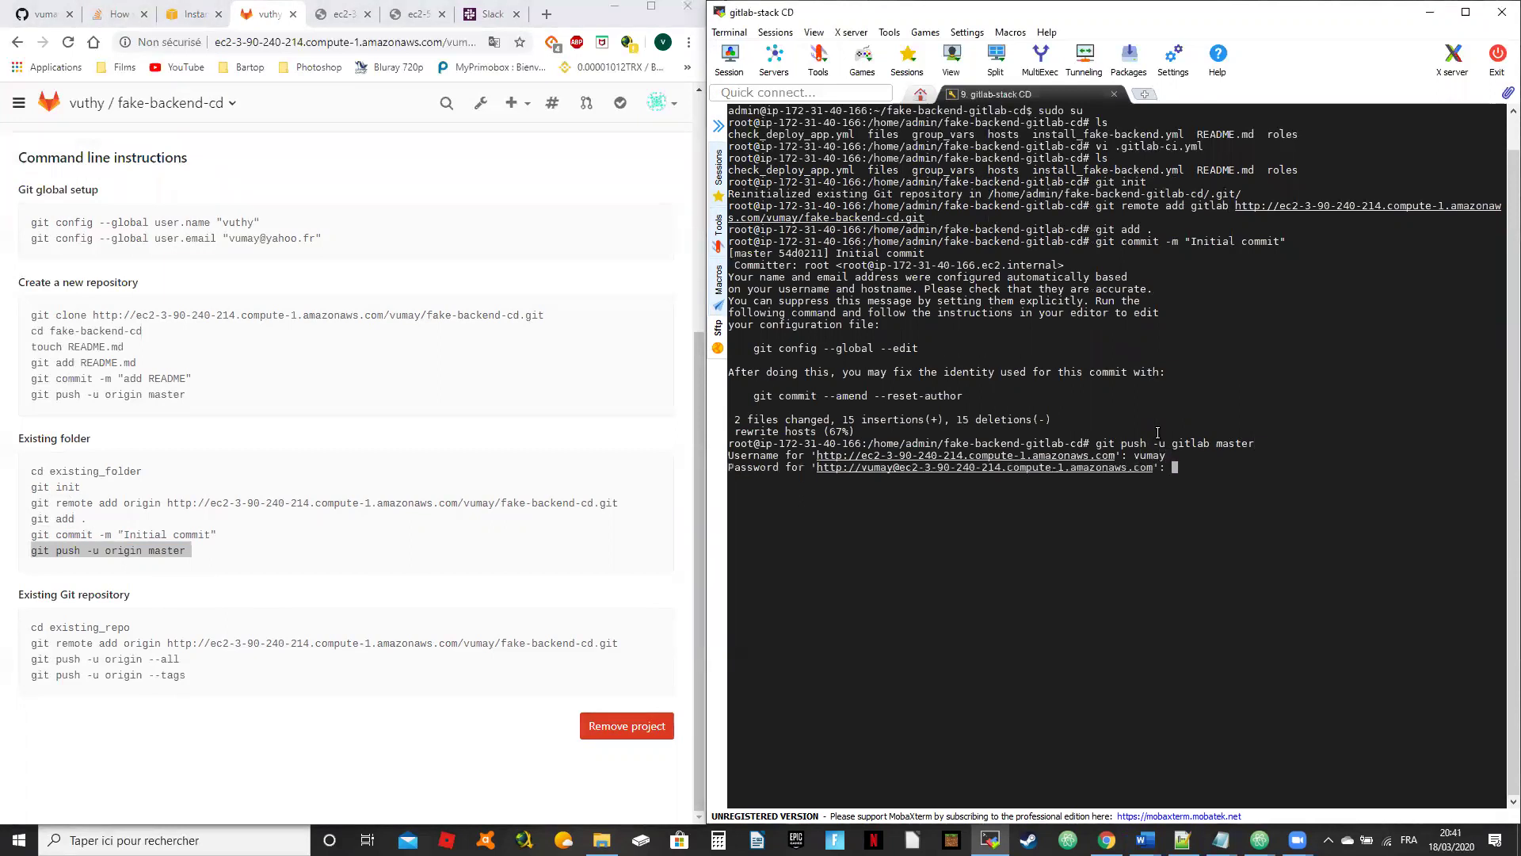
{"action": "key", "text": "Return"}
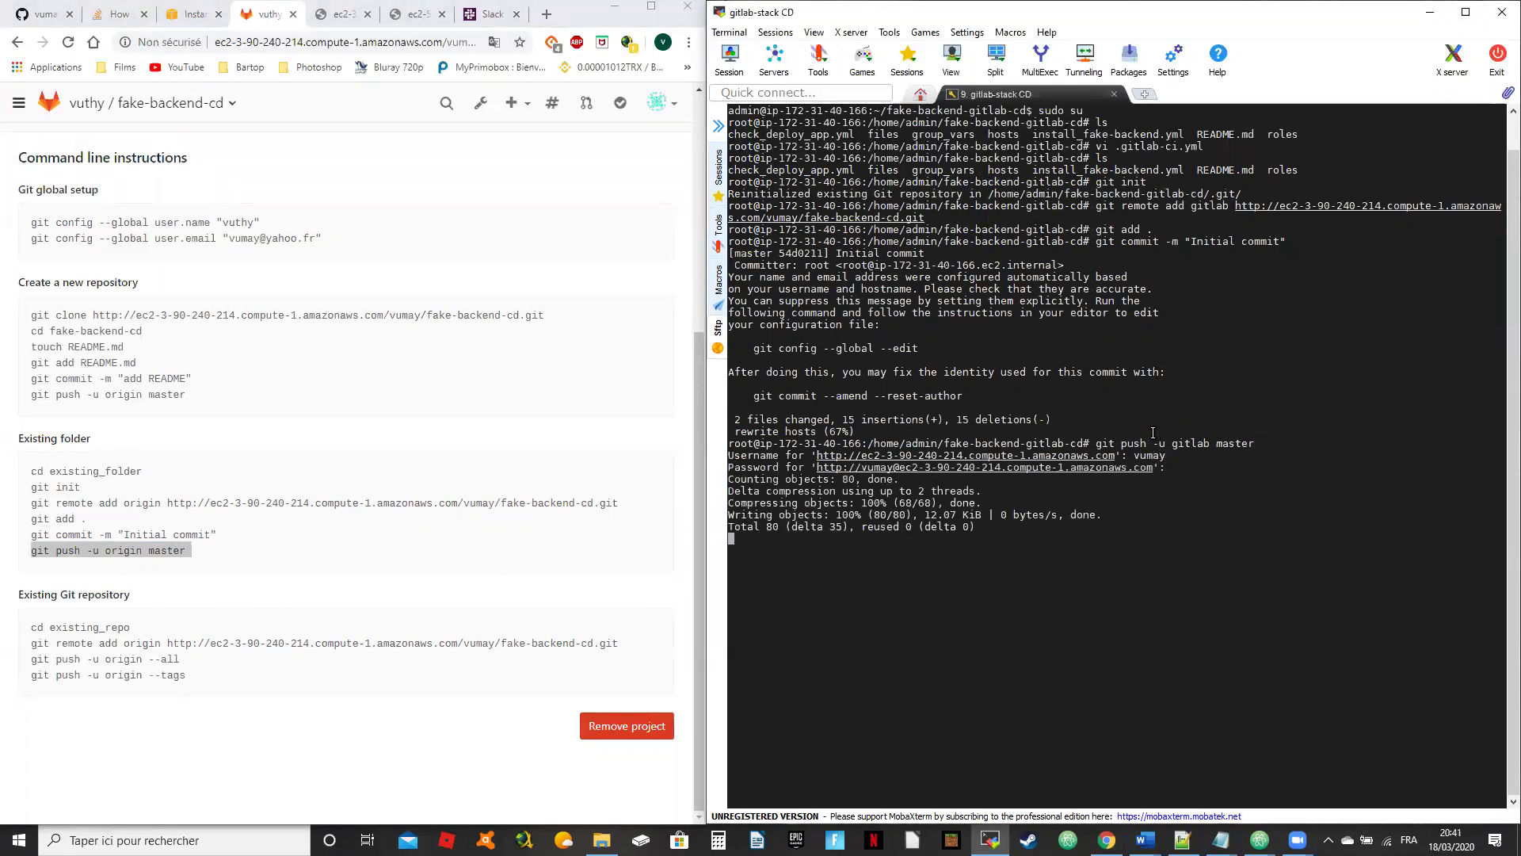
{"action": "scroll", "coordinate": [380, 333], "scroll_direction": "up", "scroll_amount": 5}
Step: Cancel running pipeline #1 from the Pipelines list and confirm with OK
{"action": "left_click", "coordinate": [381, 142]}
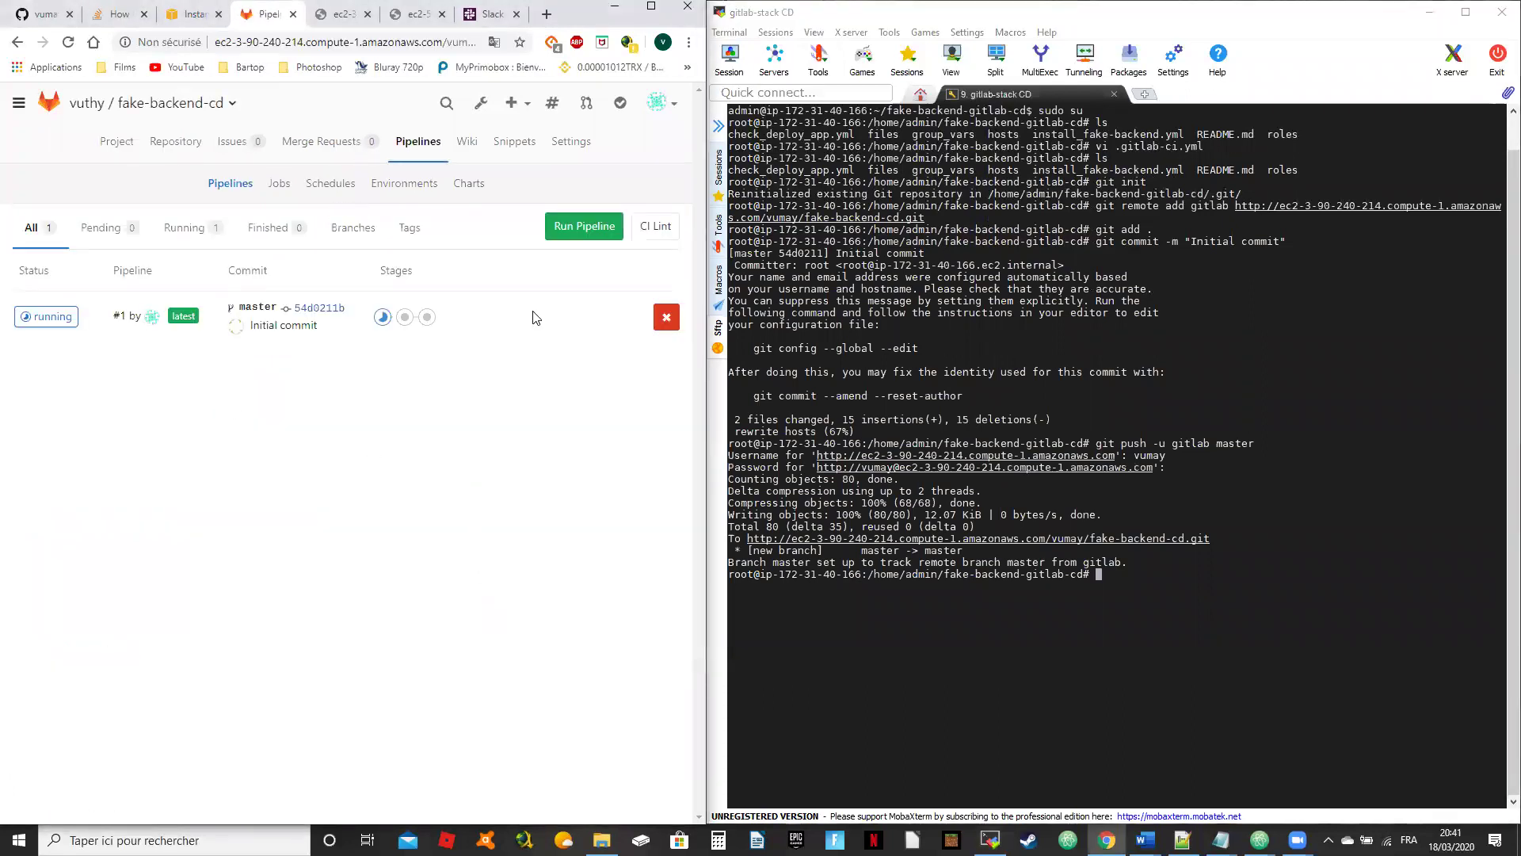
{"action": "left_click", "coordinate": [667, 317]}
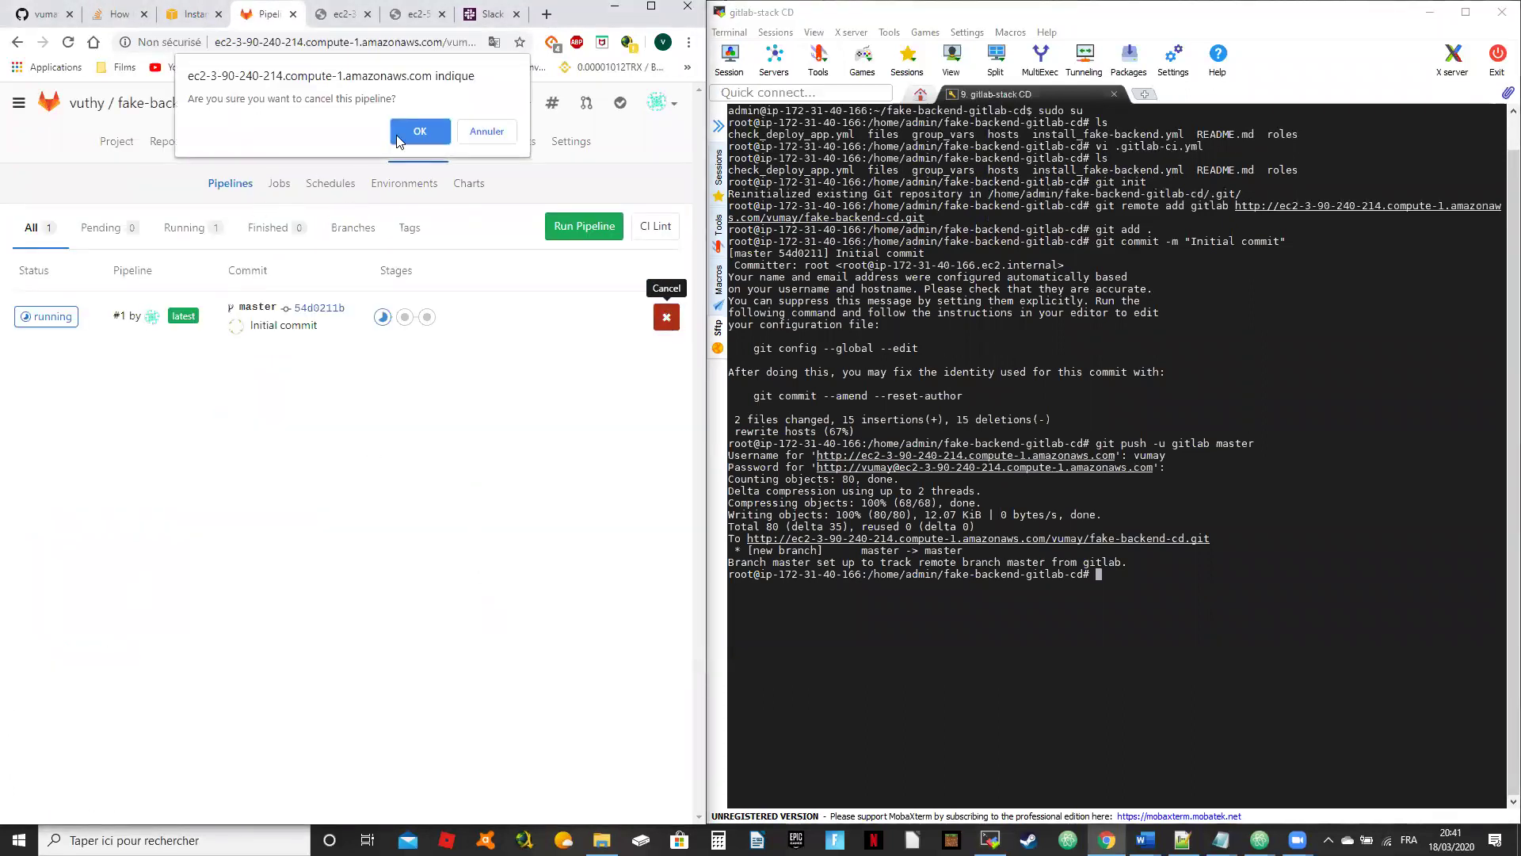
{"action": "left_click", "coordinate": [431, 131]}
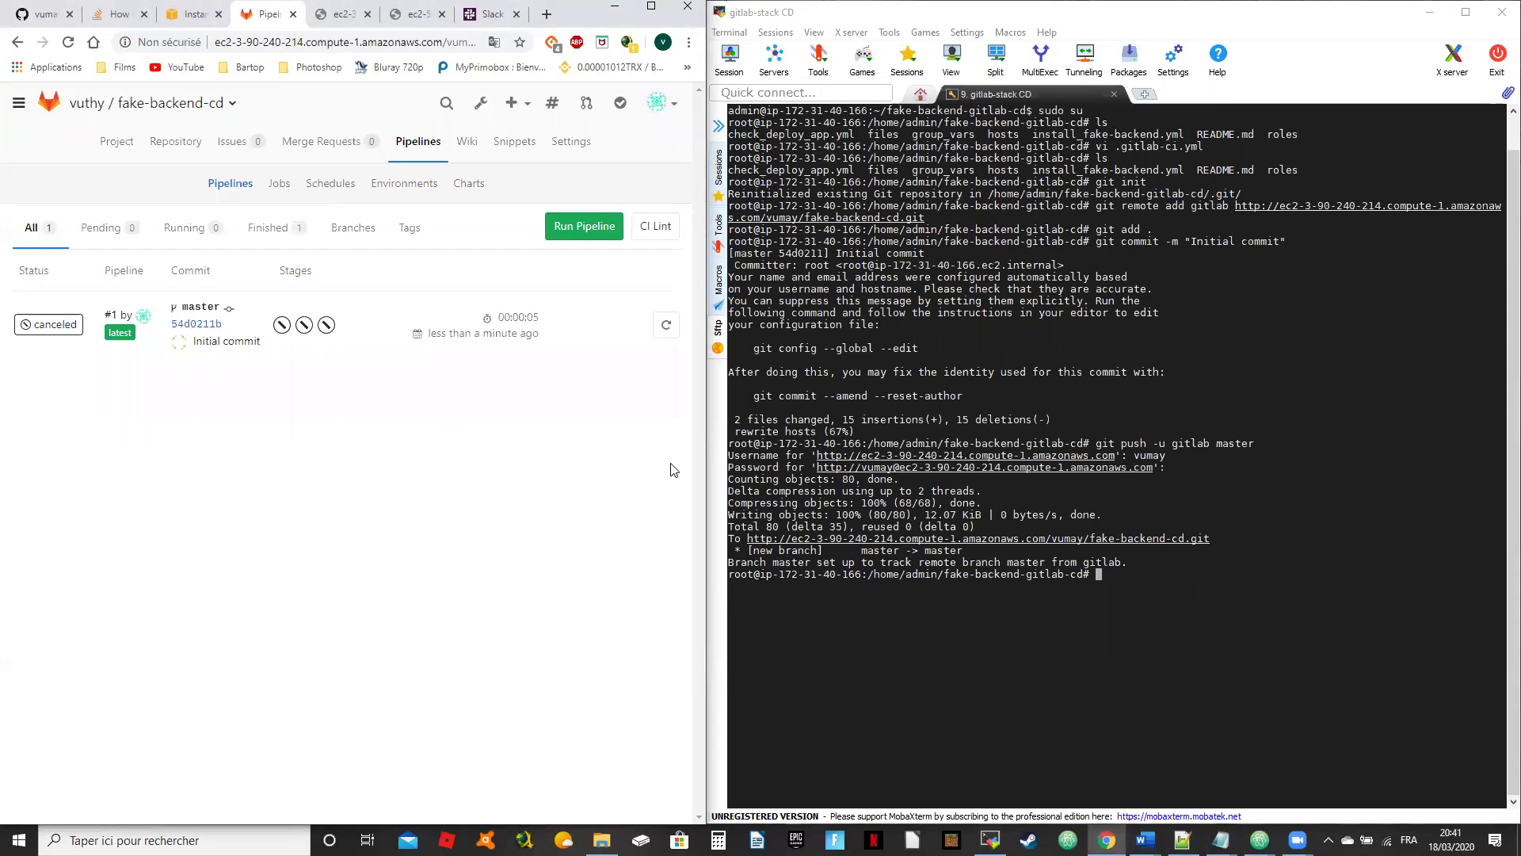
Step: Create and check out a dev branch with git checkout -b dev, then list branches with git branch
{"action": "key", "text": "t"}
{"action": "left_click", "coordinate": [1093, 615]}
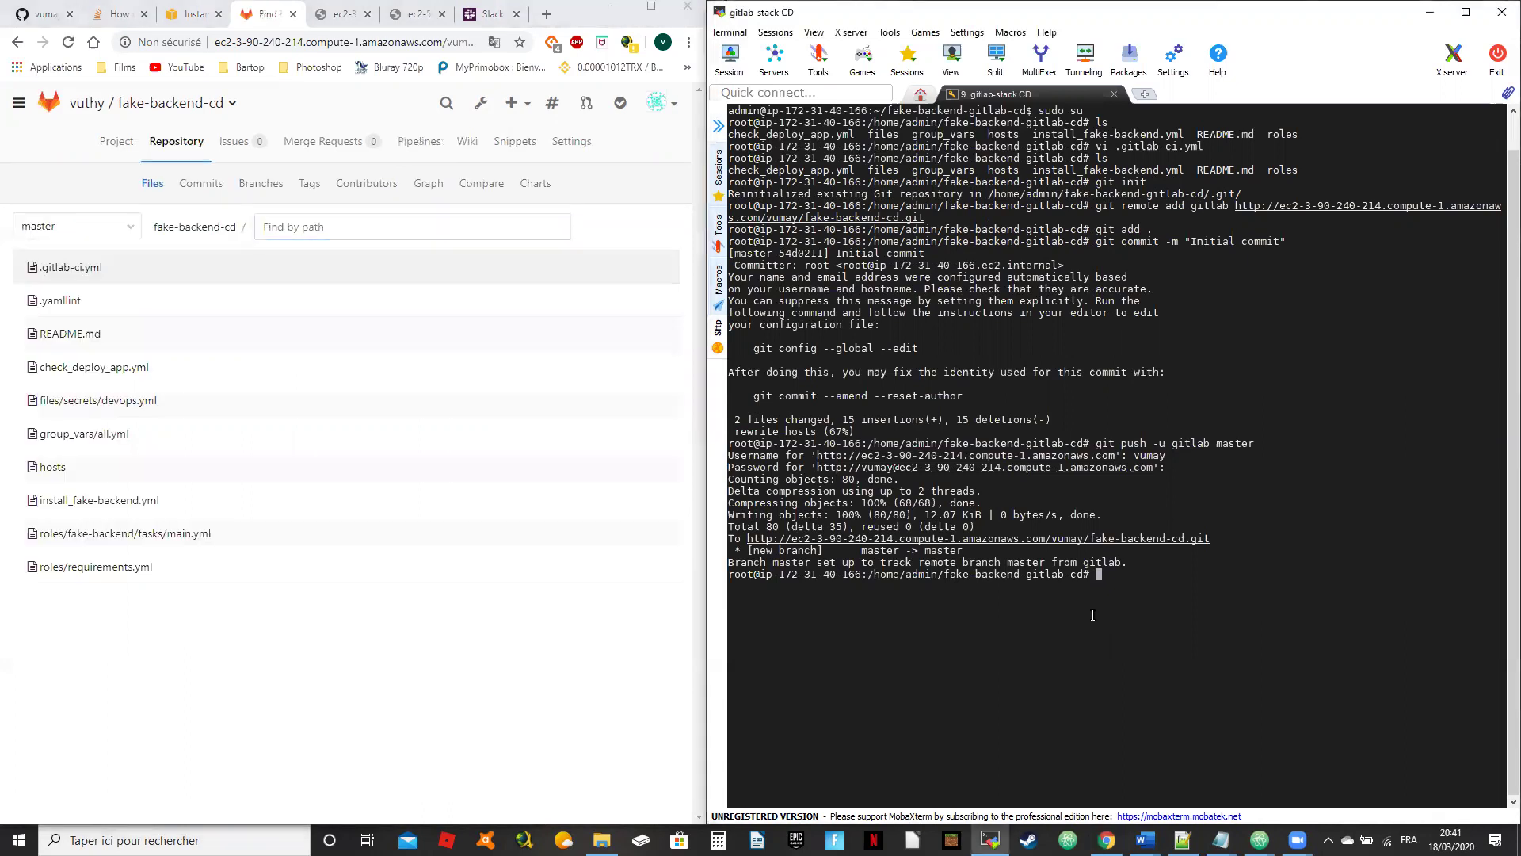
{"action": "type", "text": "git"}
{"action": "type", "text": "checkou-"}
{"action": "key", "text": "BackSpace"}
{"action": "type", "text": "t -b dev"}
{"action": "key", "text": "Return"}
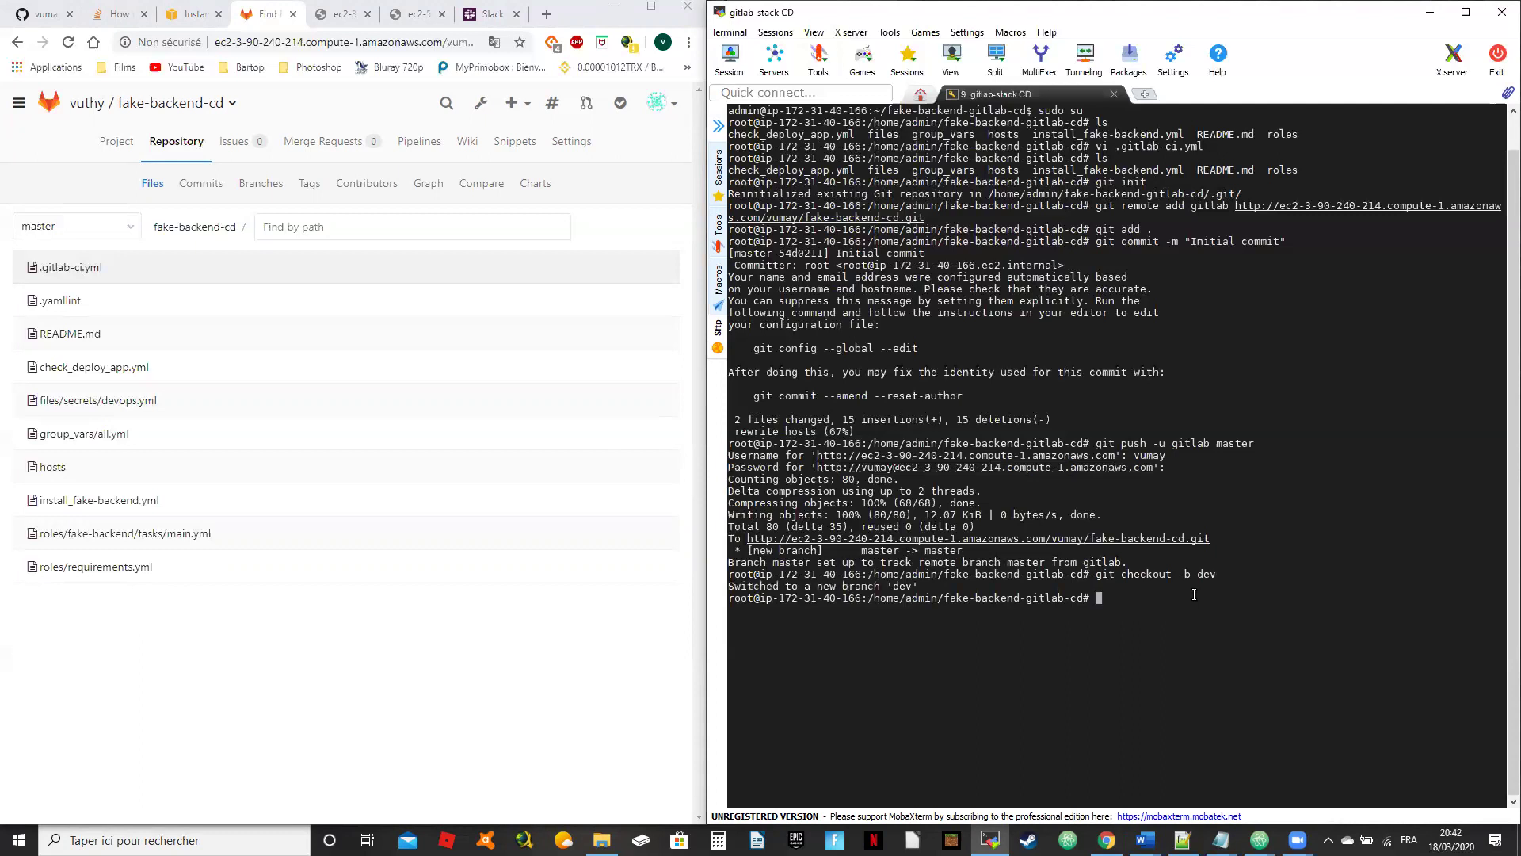
{"action": "type", "text": "git branch"}
{"action": "key", "text": "Return"}
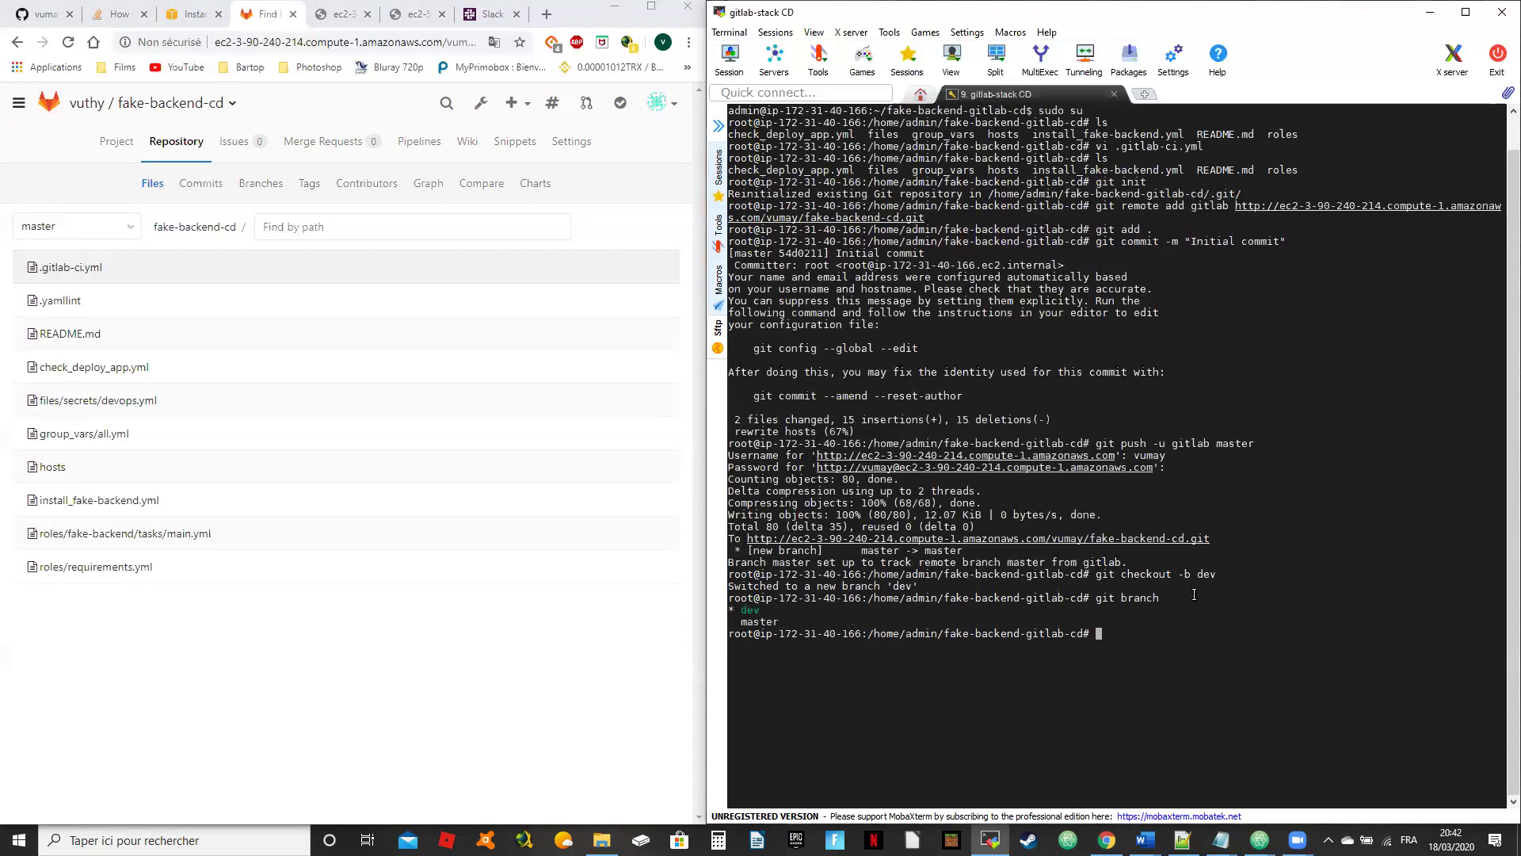
Step: Stage all files and run git push gitlab dev, entering the GitLab username and password
{"action": "type", "text": "git add ."}
{"action": "key", "text": "Return"}
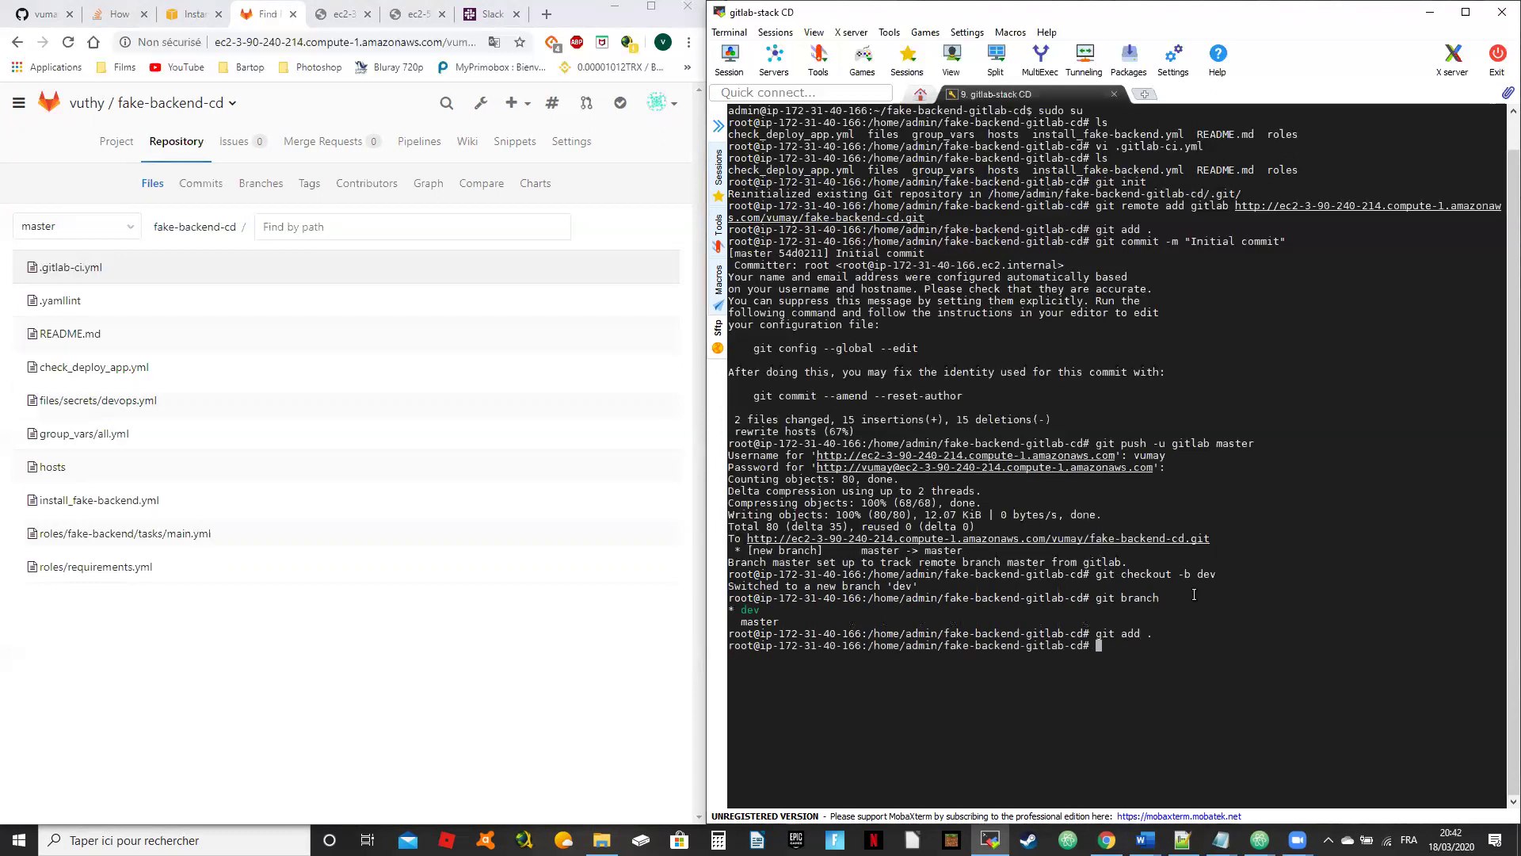
{"action": "type", "text": "git push gilab dev"}
{"action": "key", "text": "BackSpace"}
{"action": "key", "text": "BackSpace"}
{"action": "key", "text": "BackSpace"}
{"action": "key", "text": "BackSpace"}
{"action": "key", "text": "BackSpace"}
{"action": "key", "text": "BackSpace"}
{"action": "key", "text": "BackSpace"}
{"action": "type", "text": "tlab dev"}
{"action": "key", "text": "Return"}
{"action": "type", "text": "vumay"}
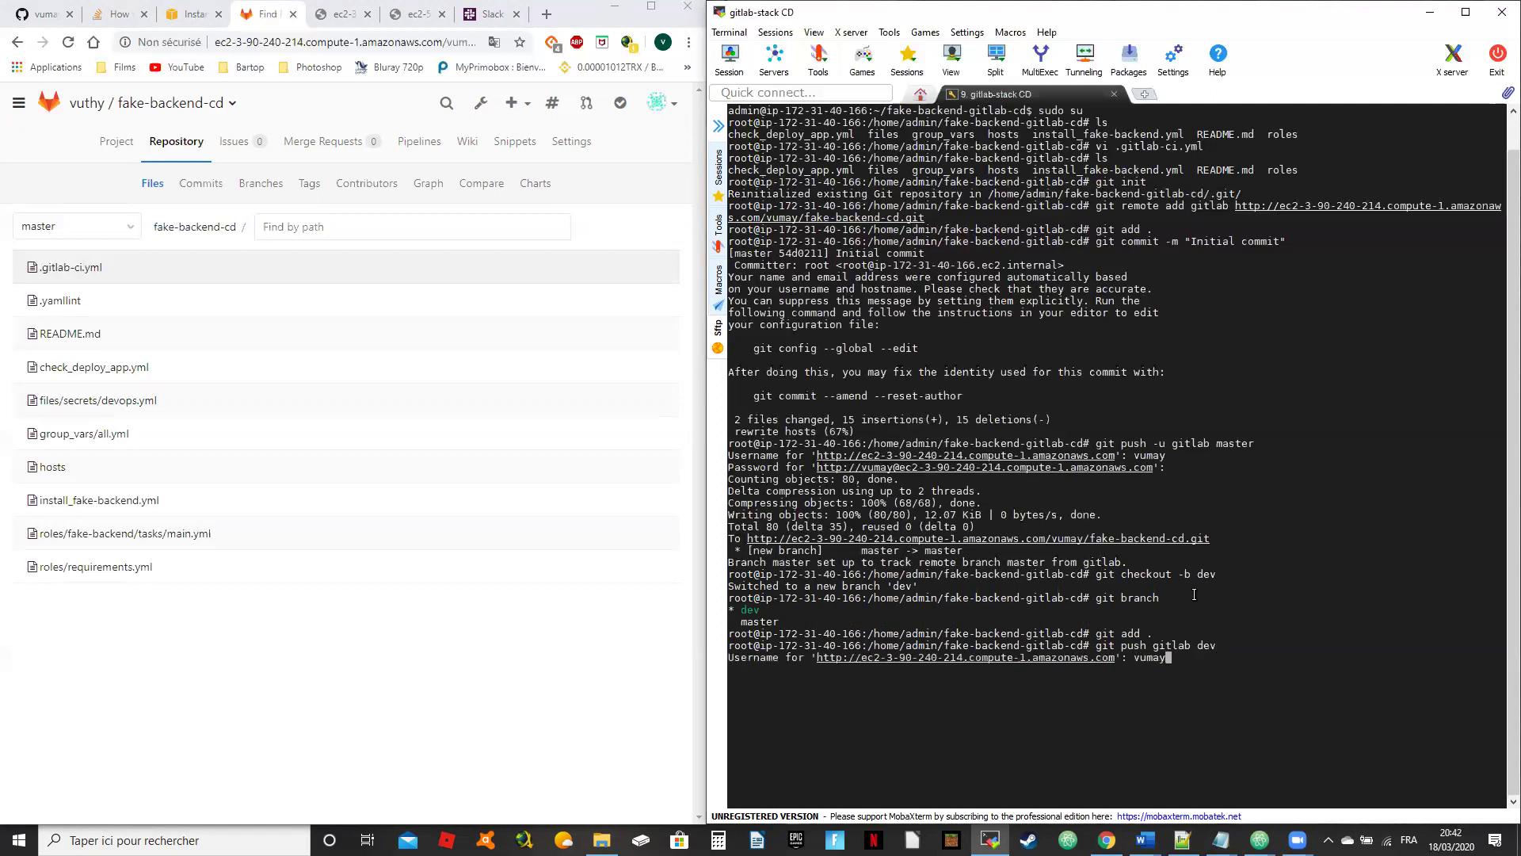
{"action": "key", "text": "Return"}
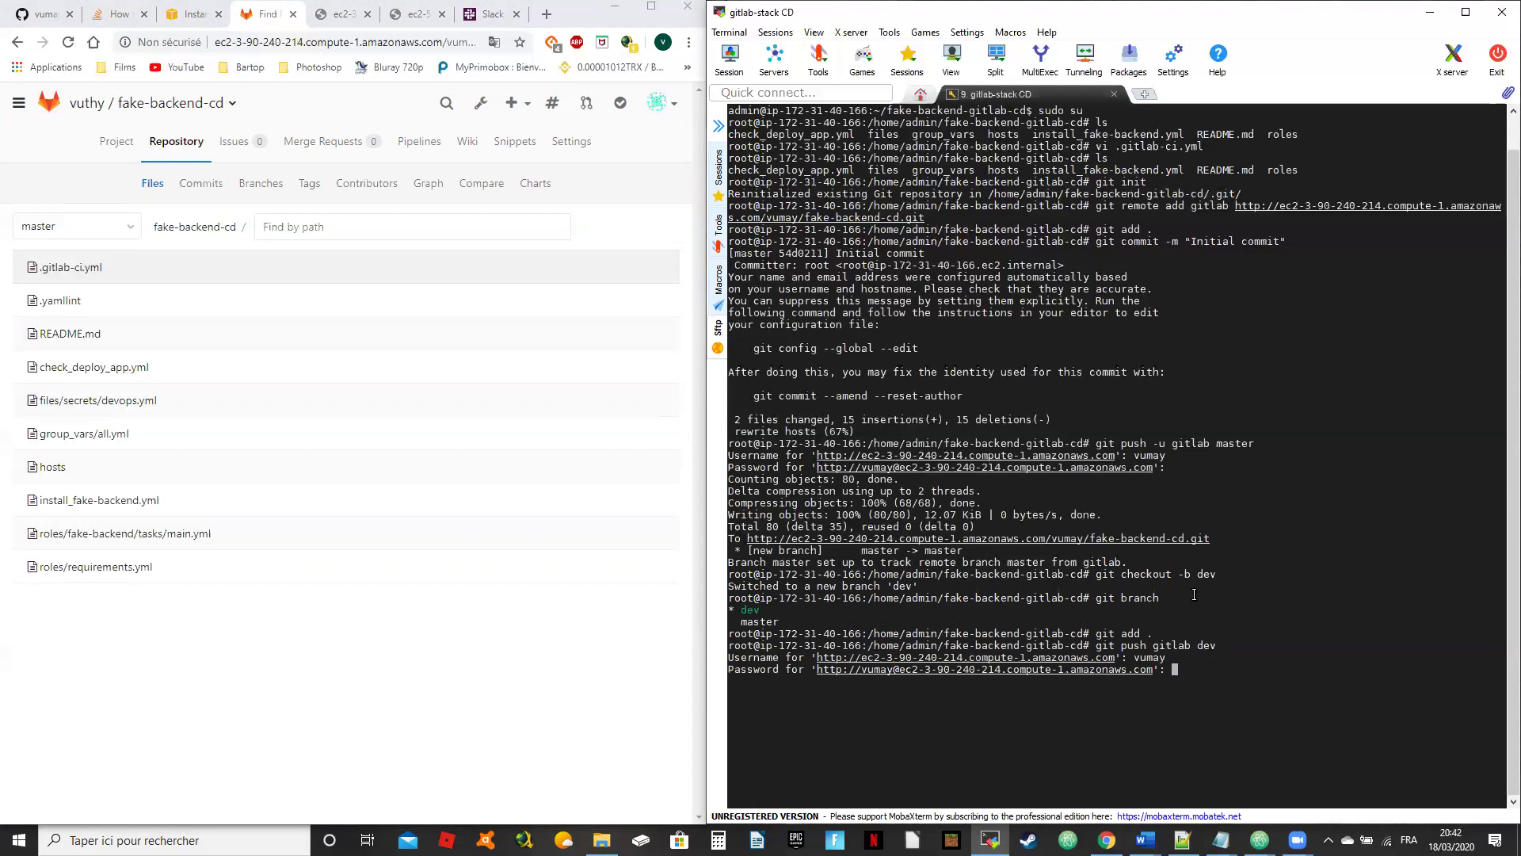
{"action": "key", "text": "Return"}
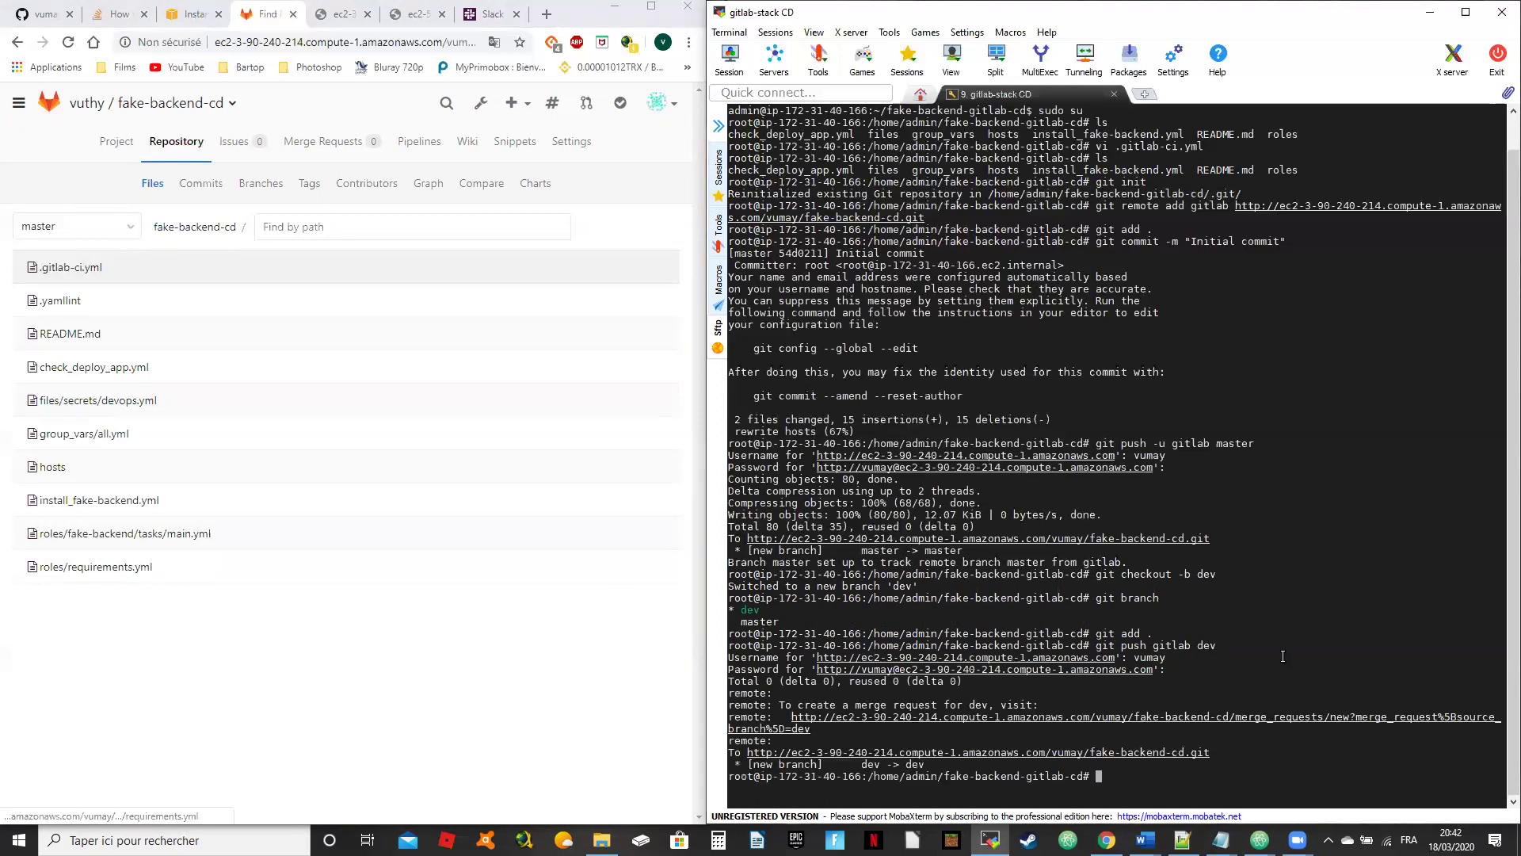
Step: View running pipeline #2's details, then go to the fake-backend-cd project overview
{"action": "left_click", "coordinate": [420, 141]}
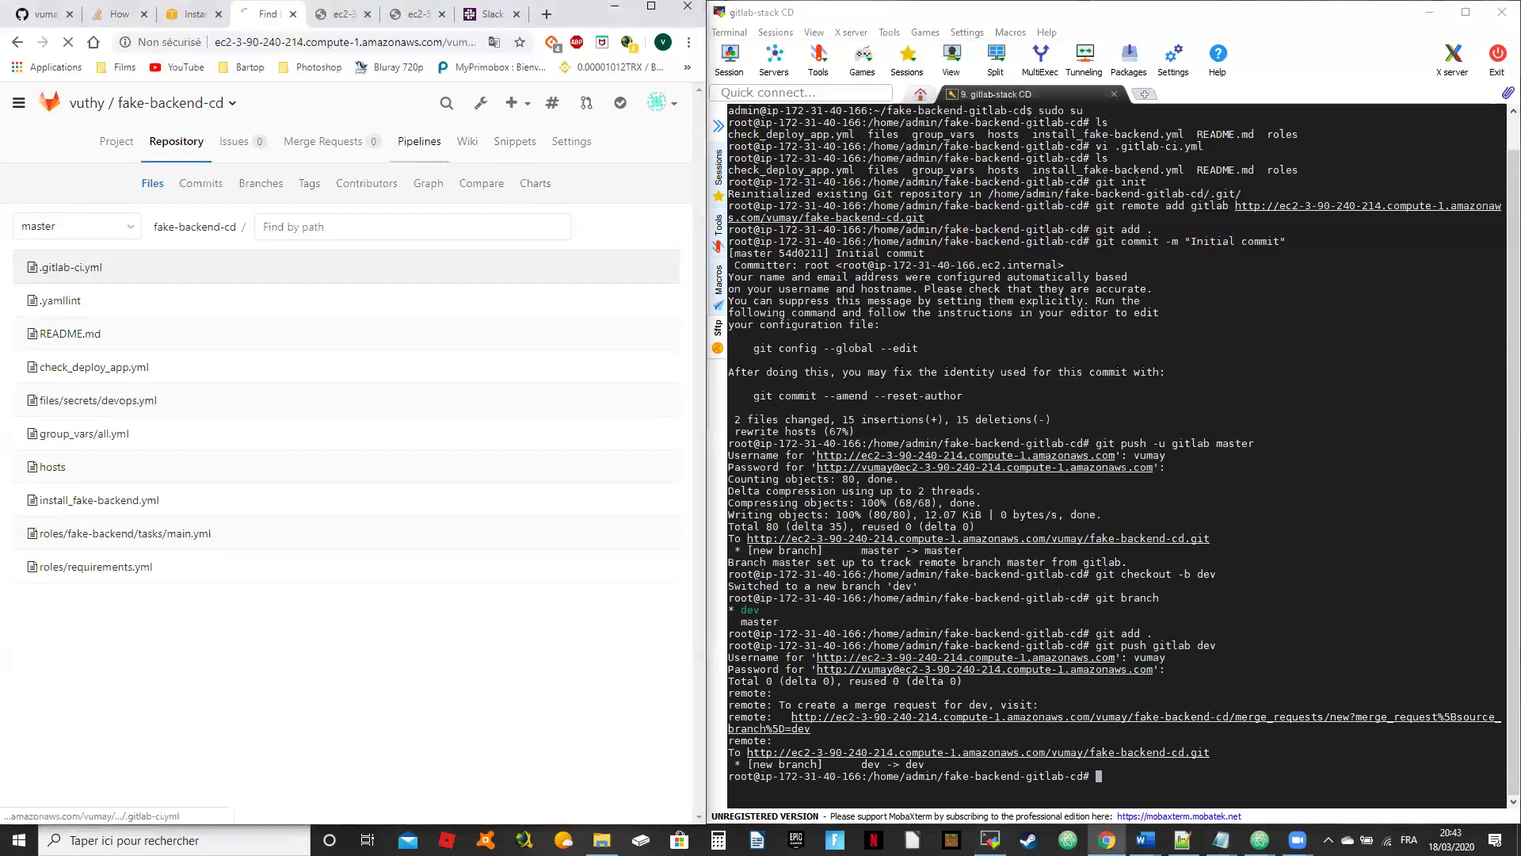
{"action": "left_click", "coordinate": [111, 309]}
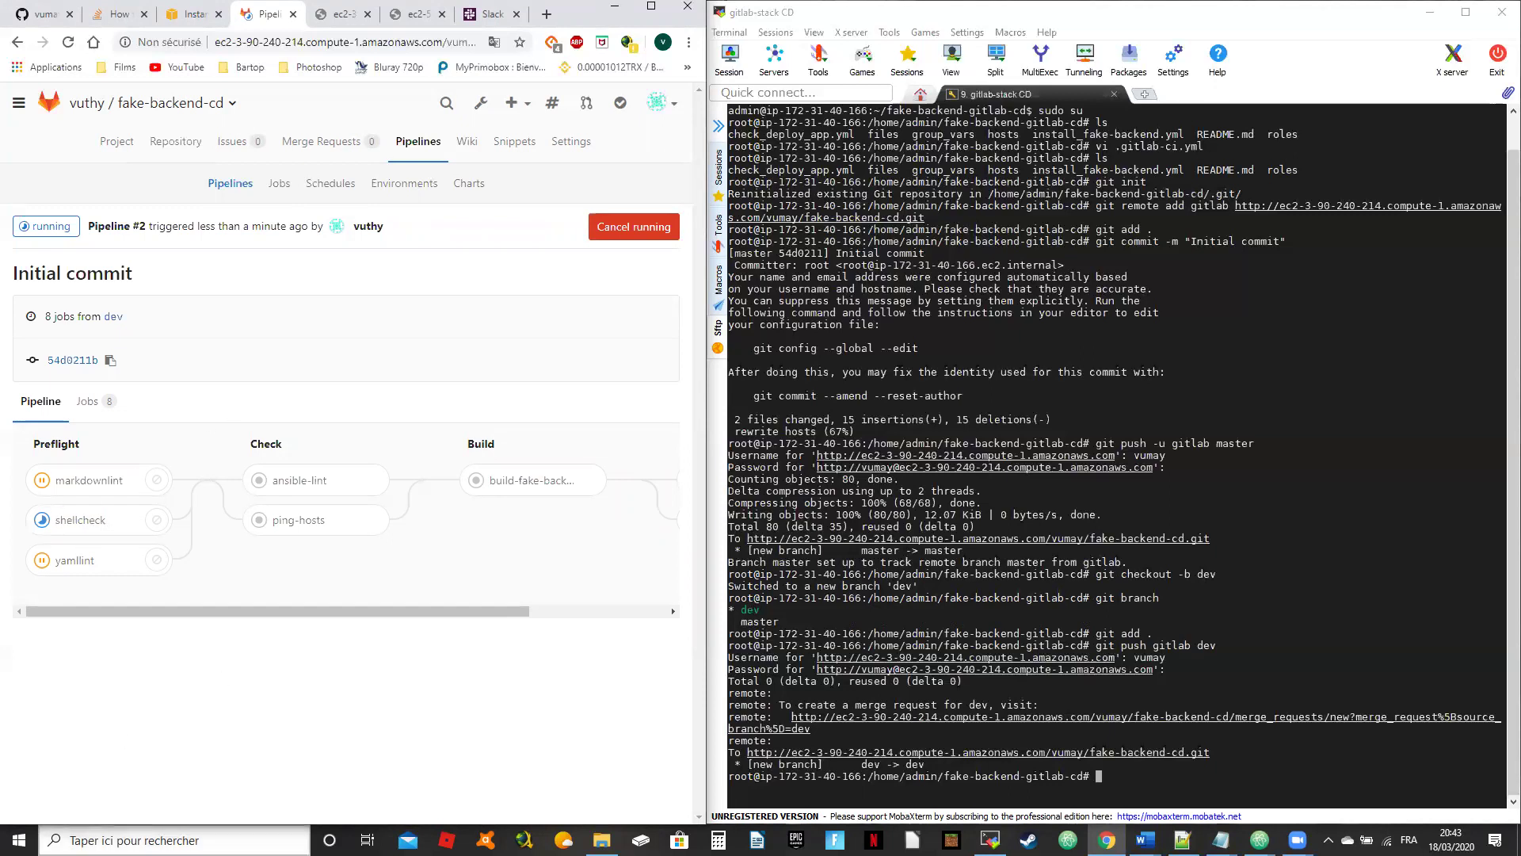
{"action": "left_click", "coordinate": [1115, 537]}
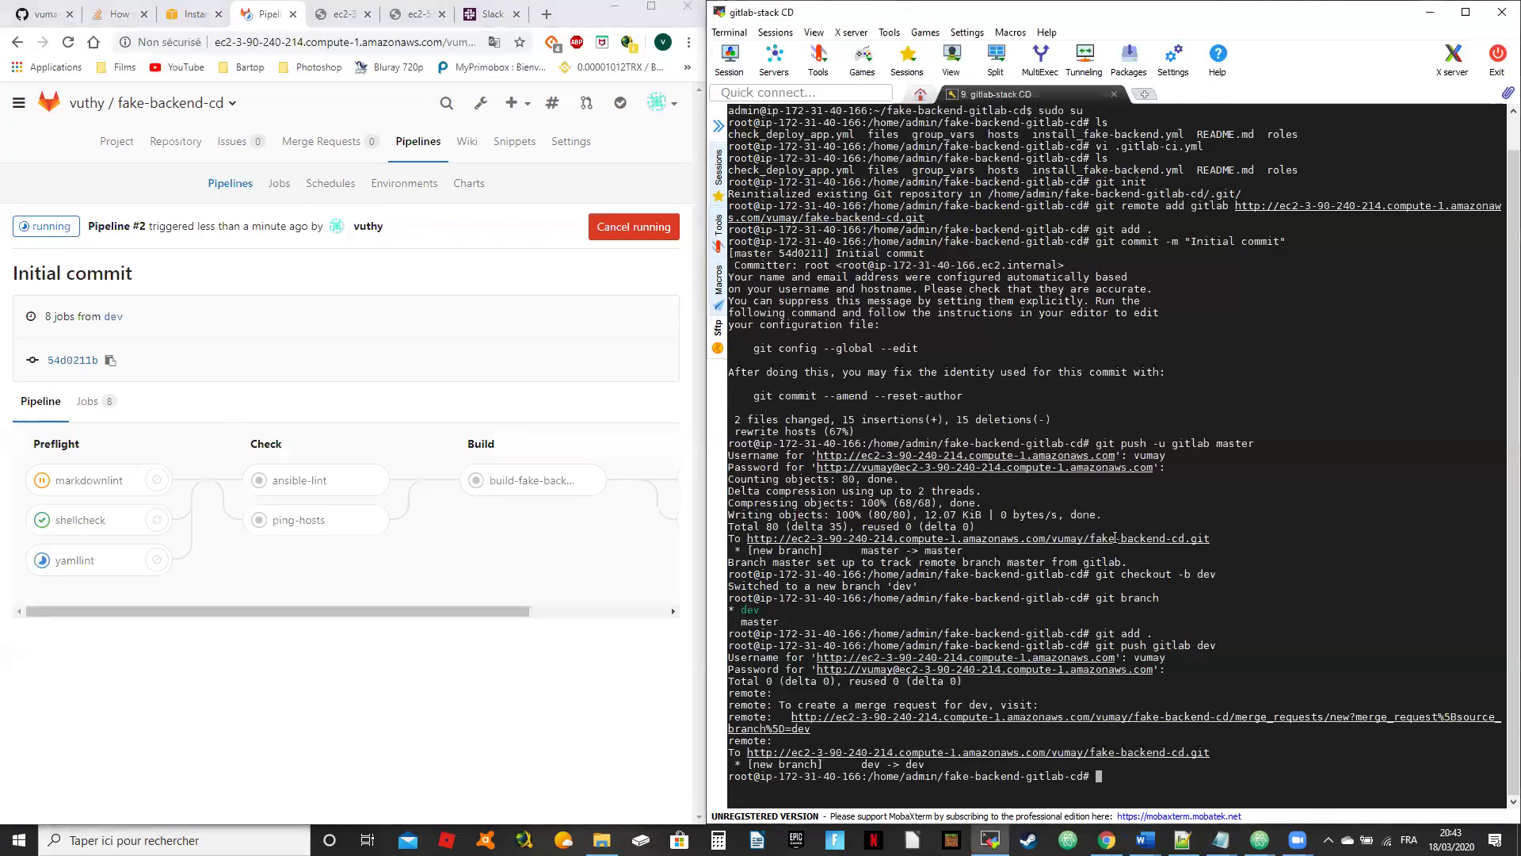
{"action": "type", "text": "docke"}
{"action": "key", "text": "BackSpace"}
{"action": "key", "text": "BackSpace"}
{"action": "key", "text": "BackSpace"}
{"action": "key", "text": "BackSpace"}
{"action": "key", "text": "BackSpace"}
{"action": "left_click", "coordinate": [113, 146]}
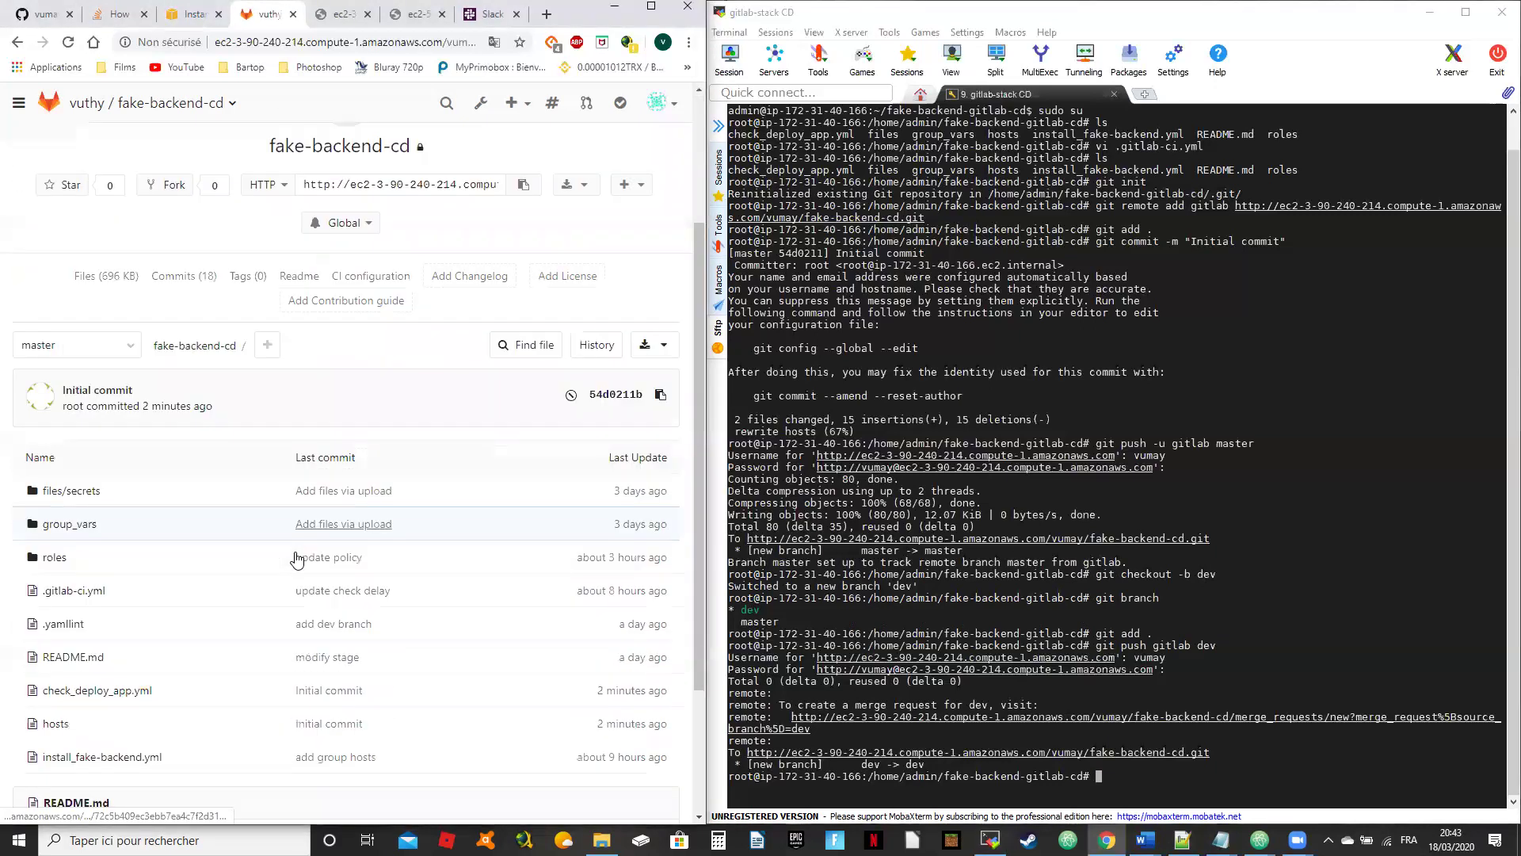
{"action": "left_click", "coordinate": [1057, 443]}
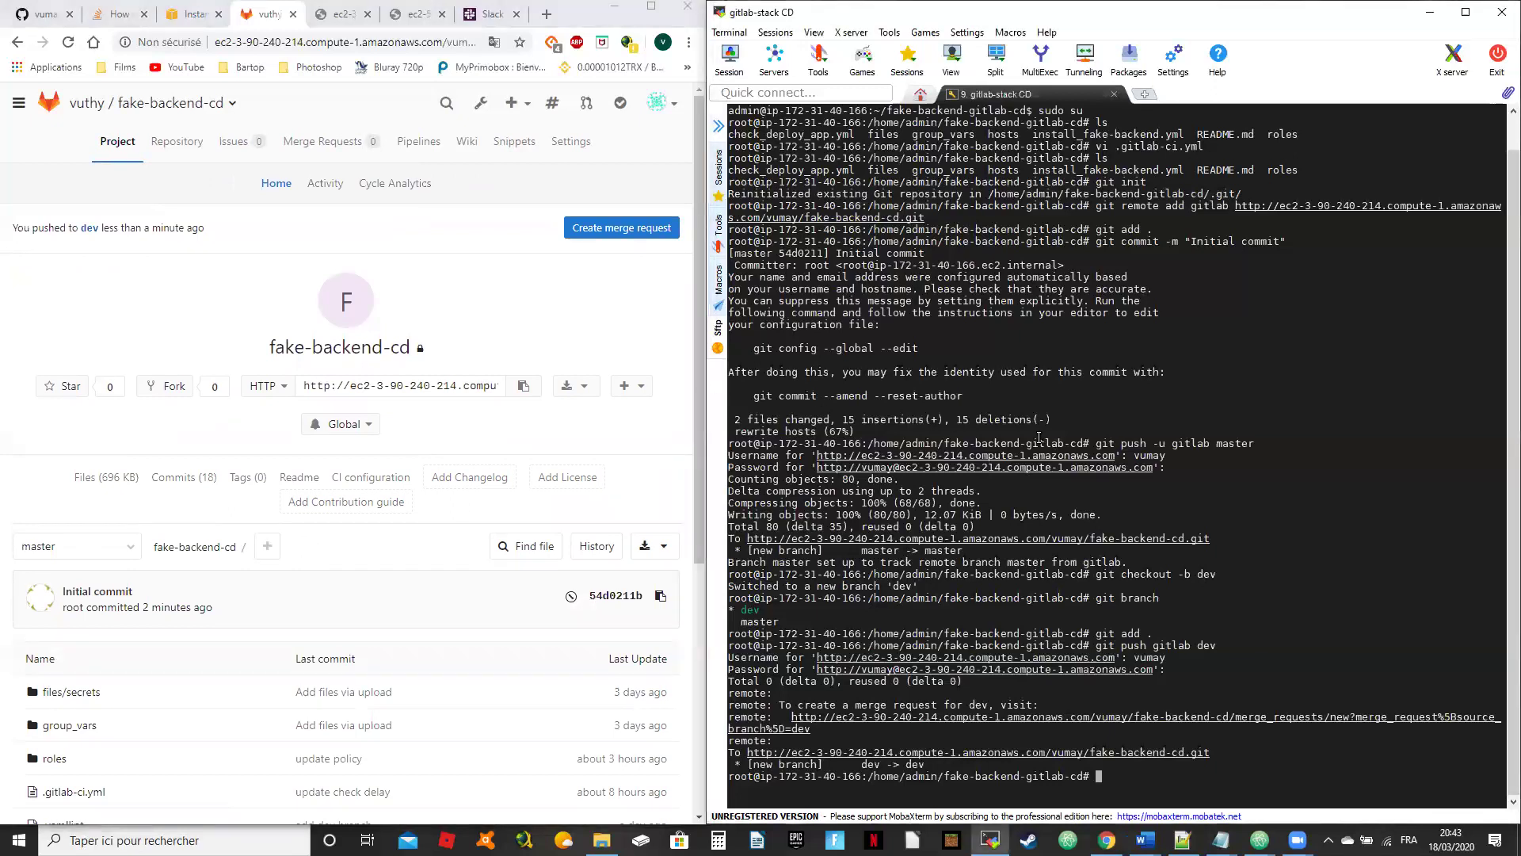
Step: Open .gitlab-ci.yml in vi and maximize the MobaXterm window
{"action": "type", "text": "vi git"}
{"action": "key", "text": "BackSpace"}
{"action": "key", "text": "BackSpace"}
{"action": "key", "text": "BackSpace"}
{"action": "type", "text": ".gitla"}
{"action": "key", "text": "Tab"}
{"action": "key", "text": "Return"}
{"action": "key", "text": "braceleft"}
{"action": "key", "text": "braceleft"}
{"action": "key", "text": "Up"}
{"action": "key", "text": "Up"}
{"action": "key", "text": "Up"}
{"action": "key", "text": "Up"}
{"action": "key", "text": "Up"}
{"action": "key", "text": "Up"}
{"action": "key", "text": "Up"}
{"action": "key", "text": "Up"}
{"action": "key", "text": "Up"}
{"action": "key", "text": "Up"}
{"action": "key", "text": "Up"}
{"action": "key", "text": "Up"}
{"action": "key", "text": "Up"}
{"action": "key", "text": "Up"}
{"action": "key", "text": "Up"}
{"action": "key", "text": "Up"}
{"action": "key", "text": "Up"}
{"action": "key", "text": "Up"}
{"action": "key", "text": "Up"}
{"action": "key", "text": "Up"}
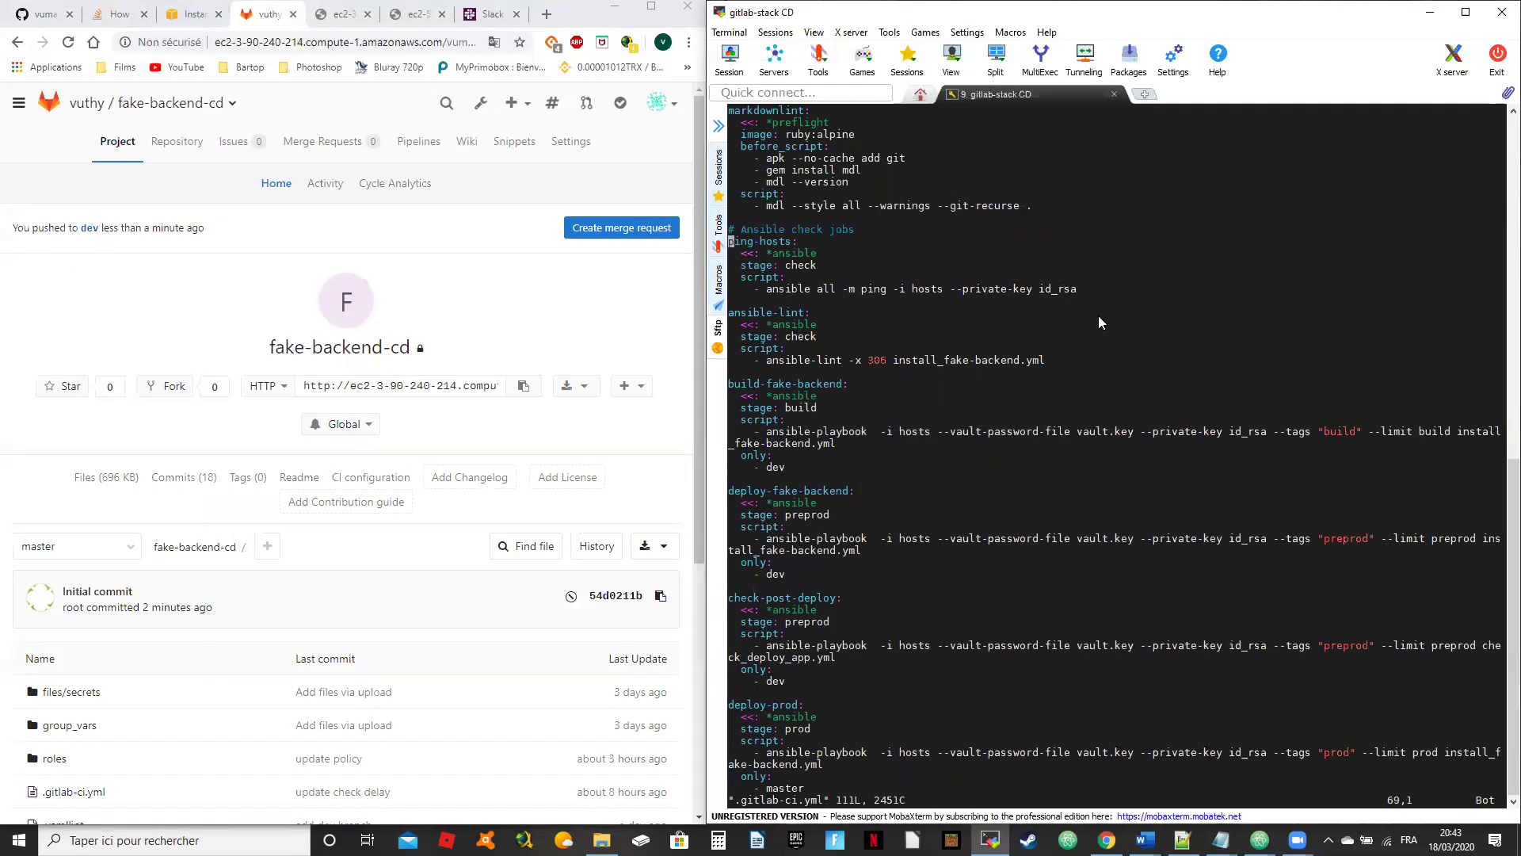
{"action": "key", "text": "Down"}
{"action": "key", "text": "Down"}
{"action": "key", "text": "Down"}
{"action": "key", "text": "Down"}
{"action": "key", "text": "Down"}
{"action": "key", "text": "Down"}
{"action": "key", "text": "Down"}
{"action": "key", "text": "Down"}
{"action": "key", "text": "Down"}
{"action": "key", "text": "Down"}
{"action": "key", "text": "Down"}
{"action": "key", "text": "Down"}
{"action": "key", "text": "Down"}
{"action": "key", "text": "Down"}
{"action": "key", "text": "Down"}
{"action": "key", "text": "Down"}
{"action": "key", "text": "Down"}
{"action": "key", "text": "Down"}
{"action": "key", "text": "Down"}
{"action": "key", "text": "Down"}
{"action": "key", "text": "Down"}
{"action": "key", "text": "Down"}
{"action": "key", "text": "Down"}
{"action": "key", "text": "Down"}
{"action": "key", "text": "Down"}
{"action": "key", "text": "Down"}
{"action": "key", "text": "Down"}
{"action": "key", "text": "Down"}
{"action": "key", "text": "Down"}
{"action": "key", "text": "Down"}
{"action": "key", "text": "Down"}
{"action": "key", "text": "Down"}
{"action": "key", "text": "Down"}
{"action": "key", "text": "Down"}
{"action": "key", "text": "Down"}
{"action": "key", "text": "Down"}
{"action": "key", "text": "Down"}
{"action": "key", "text": "Down"}
{"action": "key", "text": "Down"}
{"action": "key", "text": "Down"}
{"action": "key", "text": "Down"}
{"action": "left_click", "coordinate": [1469, 15]}
Step: Browse the build, Ansible check and deploy jobs, quit with :q!, and begin opening check_deploy_app.yml
{"action": "key", "text": "Up"}
{"action": "key", "text": "Up"}
{"action": "key", "text": "Up"}
{"action": "key", "text": "Up"}
{"action": "key", "text": "Up"}
{"action": "key", "text": "Up"}
{"action": "key", "text": "Up"}
{"action": "key", "text": "Up"}
{"action": "key", "text": "Up"}
{"action": "key", "text": "Up"}
{"action": "key", "text": "Up"}
{"action": "key", "text": "Up"}
{"action": "key", "text": "Up"}
{"action": "key", "text": "Up"}
{"action": "key", "text": "Up"}
{"action": "key", "text": "Up"}
{"action": "key", "text": "Up"}
{"action": "key", "text": "Up"}
{"action": "key", "text": "Up"}
{"action": "key", "text": "Up"}
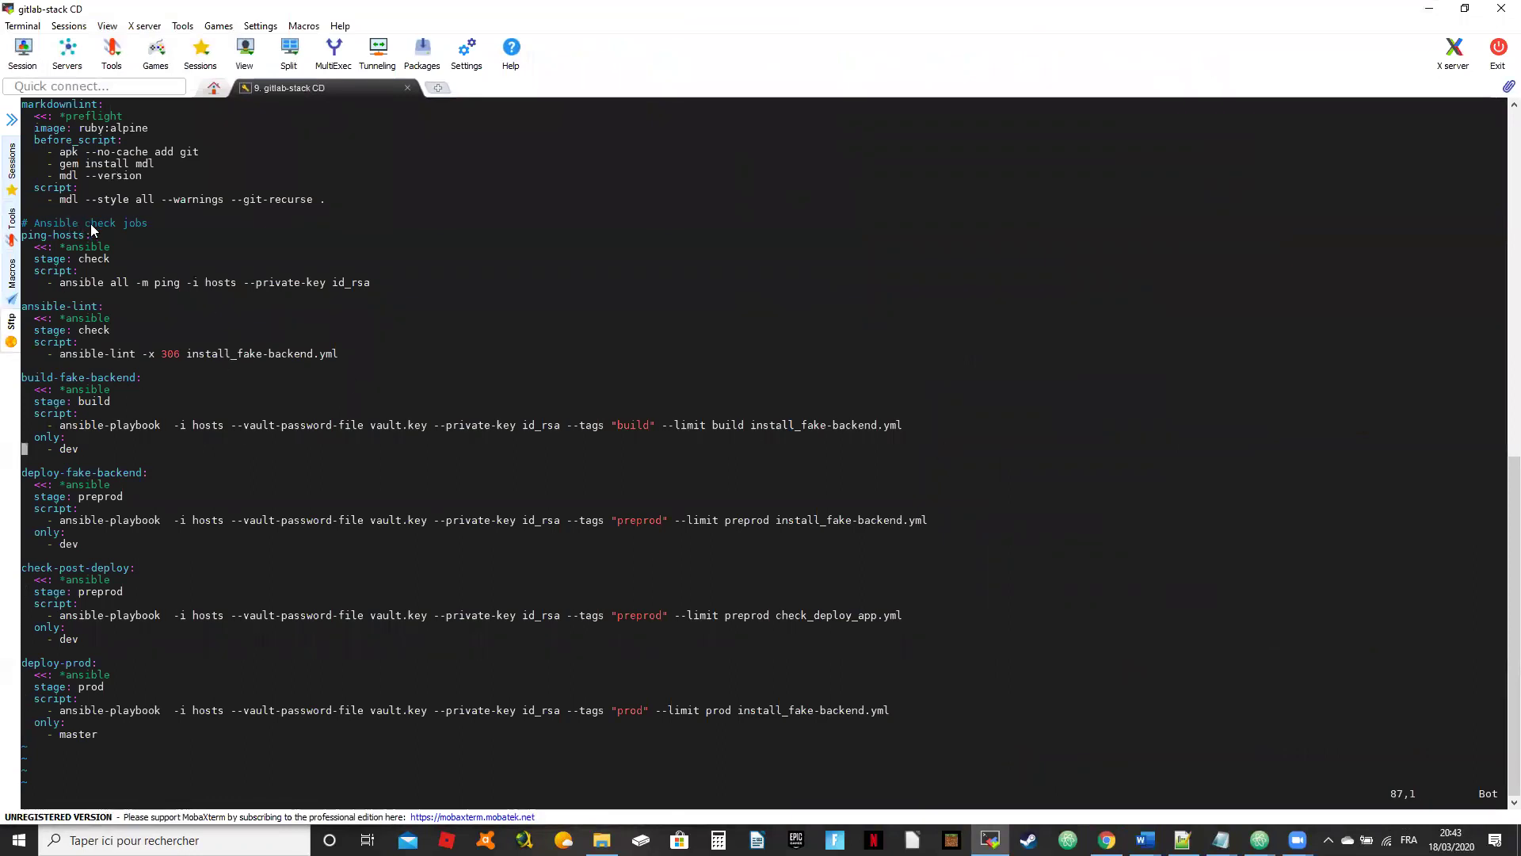
{"action": "key", "text": "Up"}
{"action": "key", "text": "Up"}
{"action": "key", "text": "Up"}
{"action": "key", "text": "Up"}
{"action": "key", "text": "Up"}
{"action": "key", "text": "Up"}
{"action": "key", "text": "Up"}
{"action": "key", "text": "Up"}
{"action": "key", "text": "Up"}
{"action": "key", "text": "Up"}
{"action": "key", "text": "Up"}
{"action": "key", "text": "Up"}
{"action": "key", "text": "Up"}
{"action": "key", "text": "Up"}
{"action": "key", "text": "Up"}
{"action": "key", "text": "Up"}
{"action": "key", "text": "Up"}
{"action": "key", "text": "Up"}
{"action": "key", "text": "Up"}
{"action": "key", "text": "Up"}
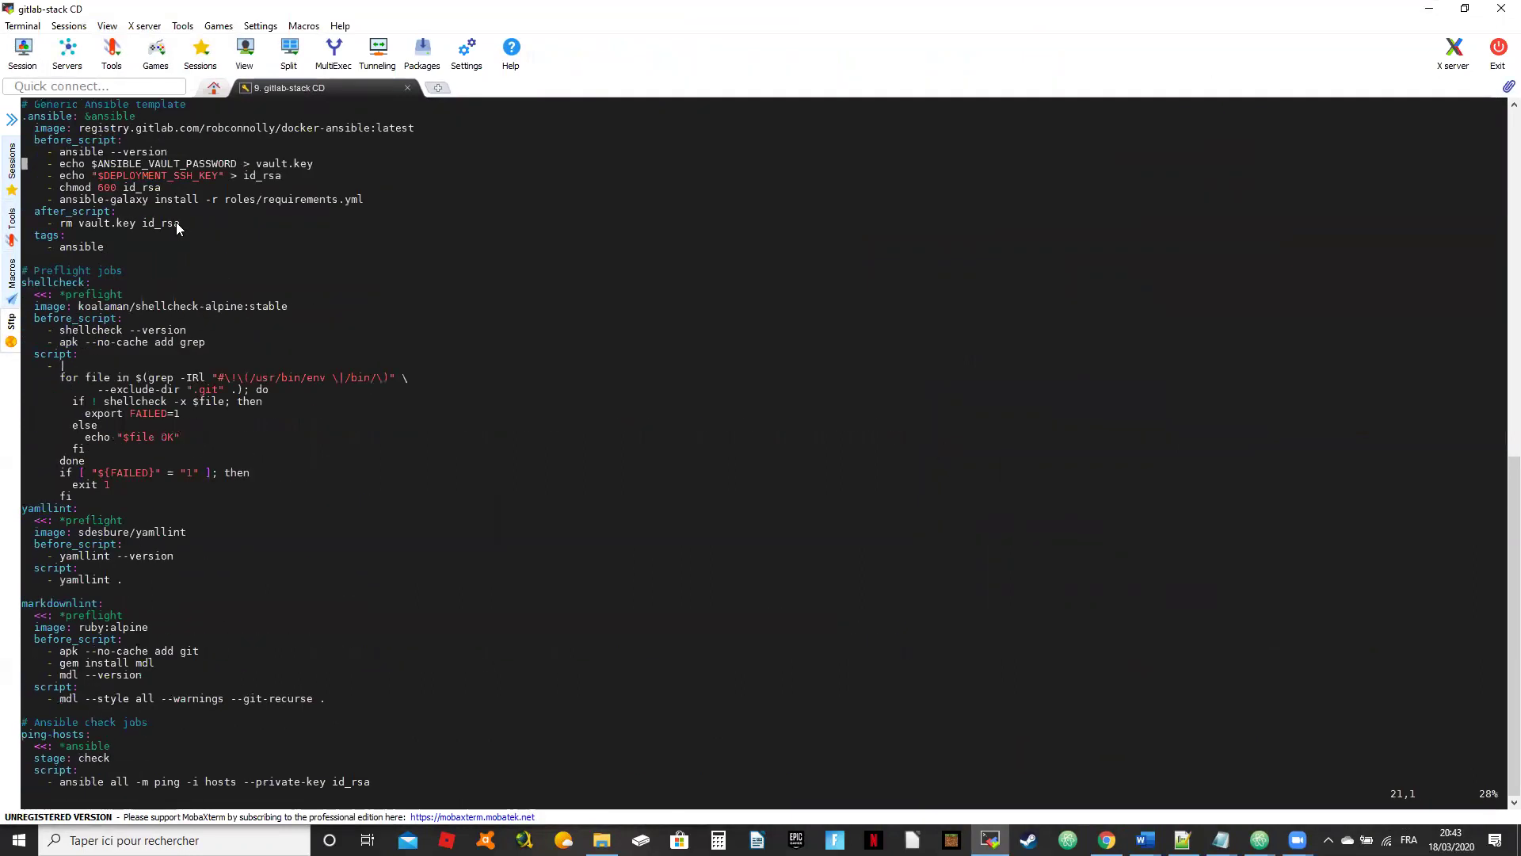
{"action": "key", "text": "Up"}
{"action": "key", "text": "Up"}
{"action": "key", "text": "Up"}
{"action": "key", "text": "Up"}
{"action": "key", "text": "Up"}
{"action": "key", "text": "Up"}
{"action": "key", "text": "Up"}
{"action": "key", "text": "Up"}
{"action": "key", "text": "Up"}
{"action": "key", "text": "Up"}
{"action": "key", "text": "Up"}
{"action": "key", "text": "Up"}
{"action": "key", "text": "Up"}
{"action": "key", "text": "Up"}
{"action": "key", "text": "Up"}
{"action": "key", "text": "Up"}
{"action": "key", "text": "Up"}
{"action": "key", "text": "Up"}
{"action": "key", "text": "Up"}
{"action": "key", "text": "Up"}
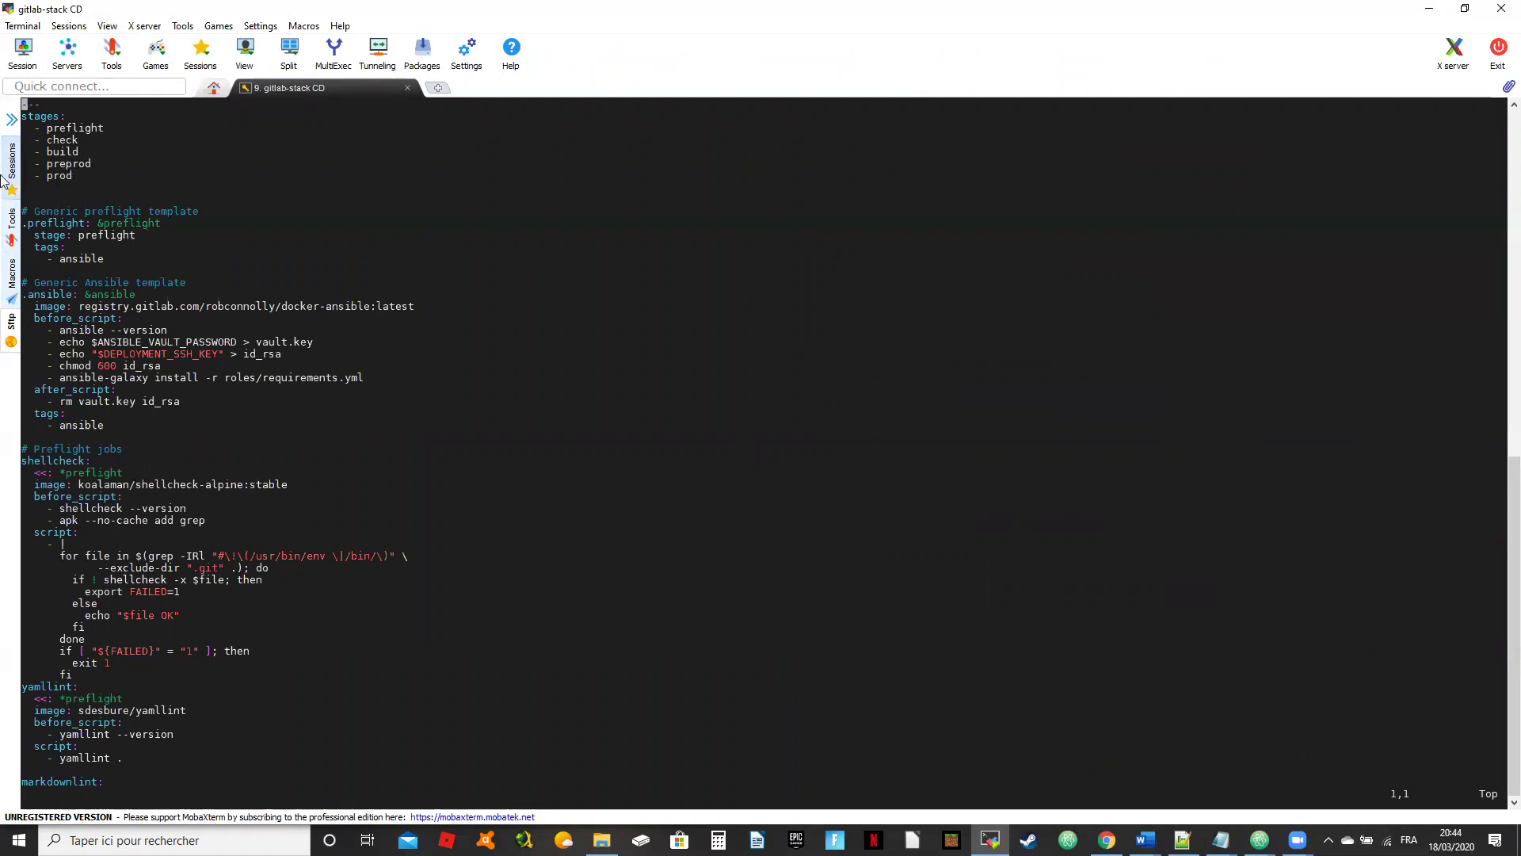
{"action": "key", "text": "Down"}
{"action": "key", "text": "Down"}
{"action": "key", "text": "Down"}
{"action": "key", "text": "Down"}
{"action": "key", "text": "Down"}
{"action": "key", "text": "Down"}
{"action": "key", "text": "Down"}
{"action": "key", "text": "Down"}
{"action": "key", "text": "Down"}
{"action": "key", "text": "Down"}
{"action": "key", "text": "Down"}
{"action": "key", "text": "Down"}
{"action": "key", "text": "Down"}
{"action": "key", "text": "Down"}
{"action": "key", "text": "Down"}
{"action": "key", "text": "Down"}
{"action": "key", "text": "Down"}
{"action": "key", "text": "Down"}
{"action": "key", "text": "Down"}
{"action": "key", "text": "Down"}
{"action": "key", "text": "Down"}
{"action": "key", "text": "Down"}
{"action": "key", "text": "Down"}
{"action": "key", "text": "Down"}
{"action": "key", "text": "Down"}
{"action": "key", "text": "Down"}
{"action": "key", "text": "Down"}
{"action": "key", "text": "Down"}
{"action": "key", "text": "Down"}
{"action": "key", "text": "Down"}
{"action": "key", "text": "Down"}
{"action": "key", "text": "Down"}
{"action": "key", "text": "Down"}
{"action": "key", "text": "Down"}
{"action": "key", "text": "Down"}
{"action": "key", "text": "Down"}
{"action": "key", "text": "Down"}
{"action": "key", "text": "Down"}
{"action": "key", "text": "Down"}
{"action": "key", "text": "Down"}
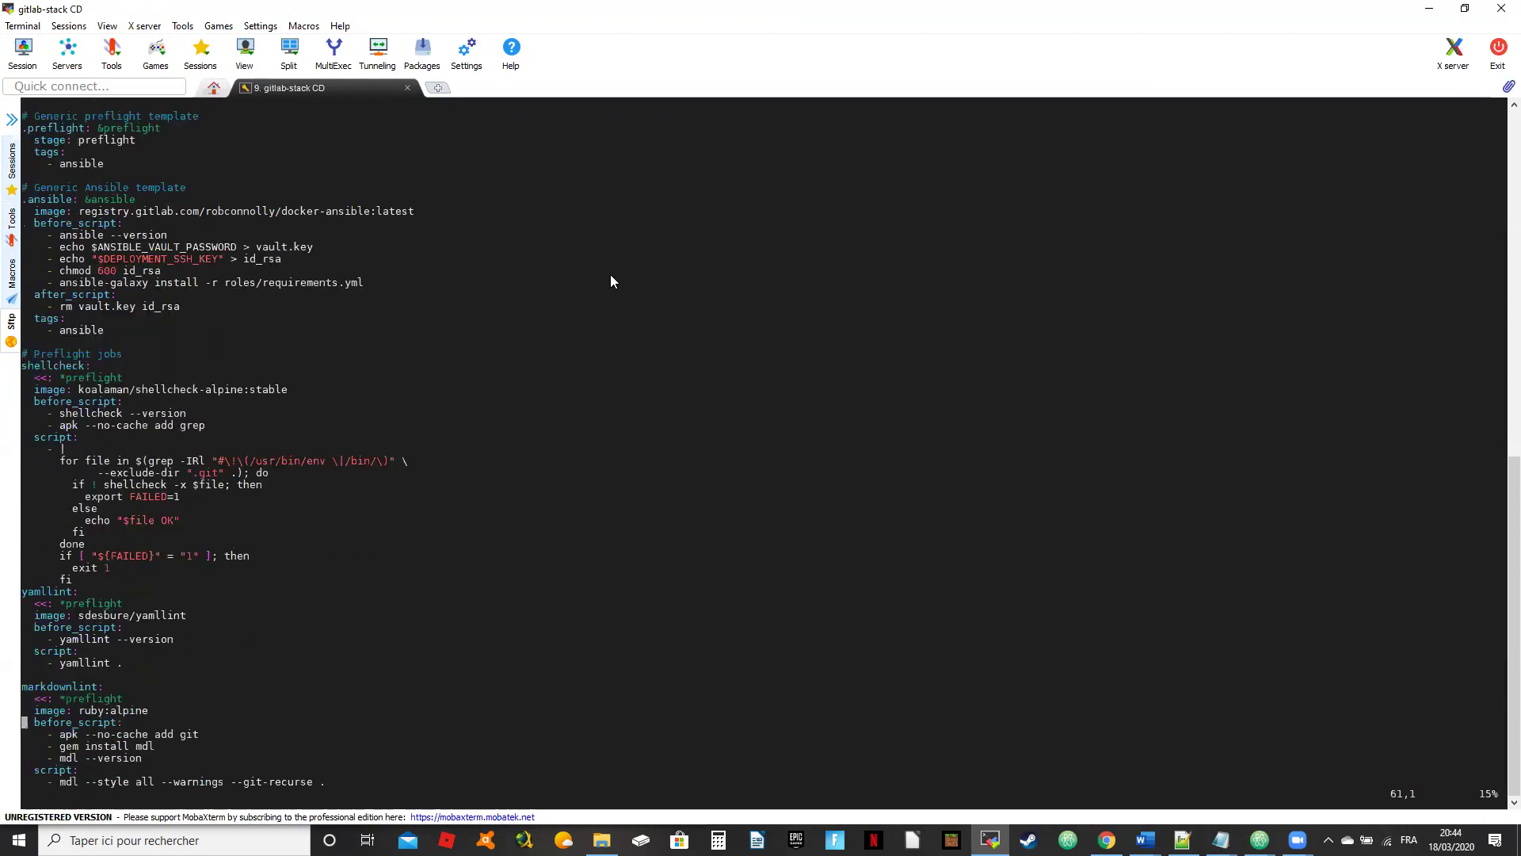
{"action": "key", "text": "Down"}
{"action": "key", "text": "Down"}
{"action": "key", "text": "Down"}
{"action": "key", "text": "Down"}
{"action": "key", "text": "Down"}
{"action": "key", "text": "Down"}
{"action": "key", "text": "Down"}
{"action": "key", "text": "Down"}
{"action": "key", "text": "Down"}
{"action": "key", "text": "Down"}
{"action": "key", "text": "Down"}
{"action": "key", "text": "Down"}
{"action": "key", "text": "Down"}
{"action": "key", "text": "Down"}
{"action": "key", "text": "Down"}
{"action": "key", "text": "Down"}
{"action": "key", "text": "Down"}
{"action": "key", "text": "Down"}
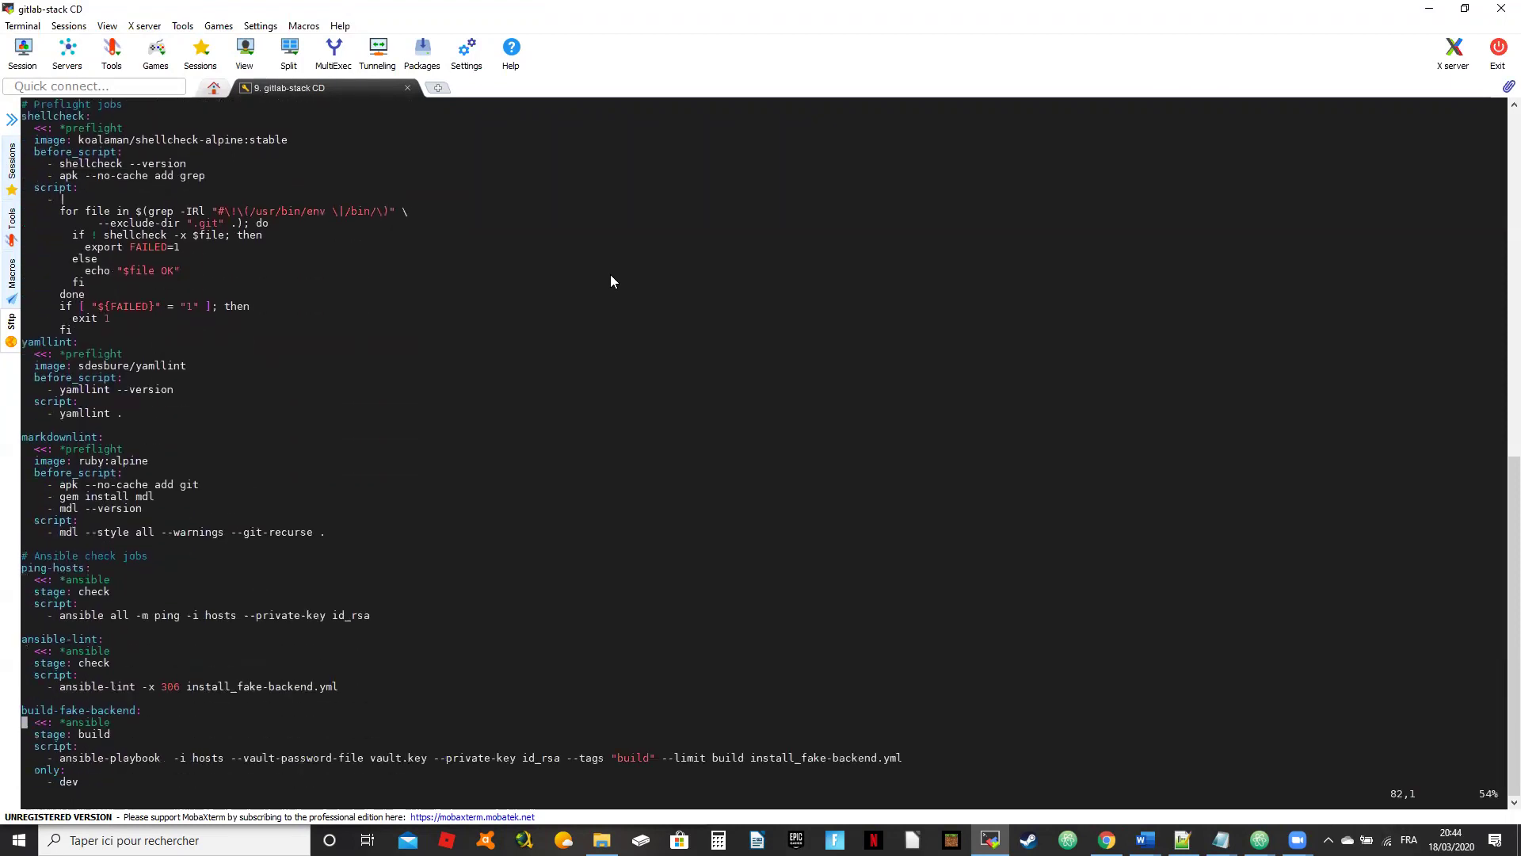
{"action": "key", "text": "Down"}
{"action": "key", "text": "Down"}
{"action": "key", "text": "Down"}
{"action": "key", "text": "Down"}
{"action": "key", "text": "Down"}
{"action": "key", "text": "Down"}
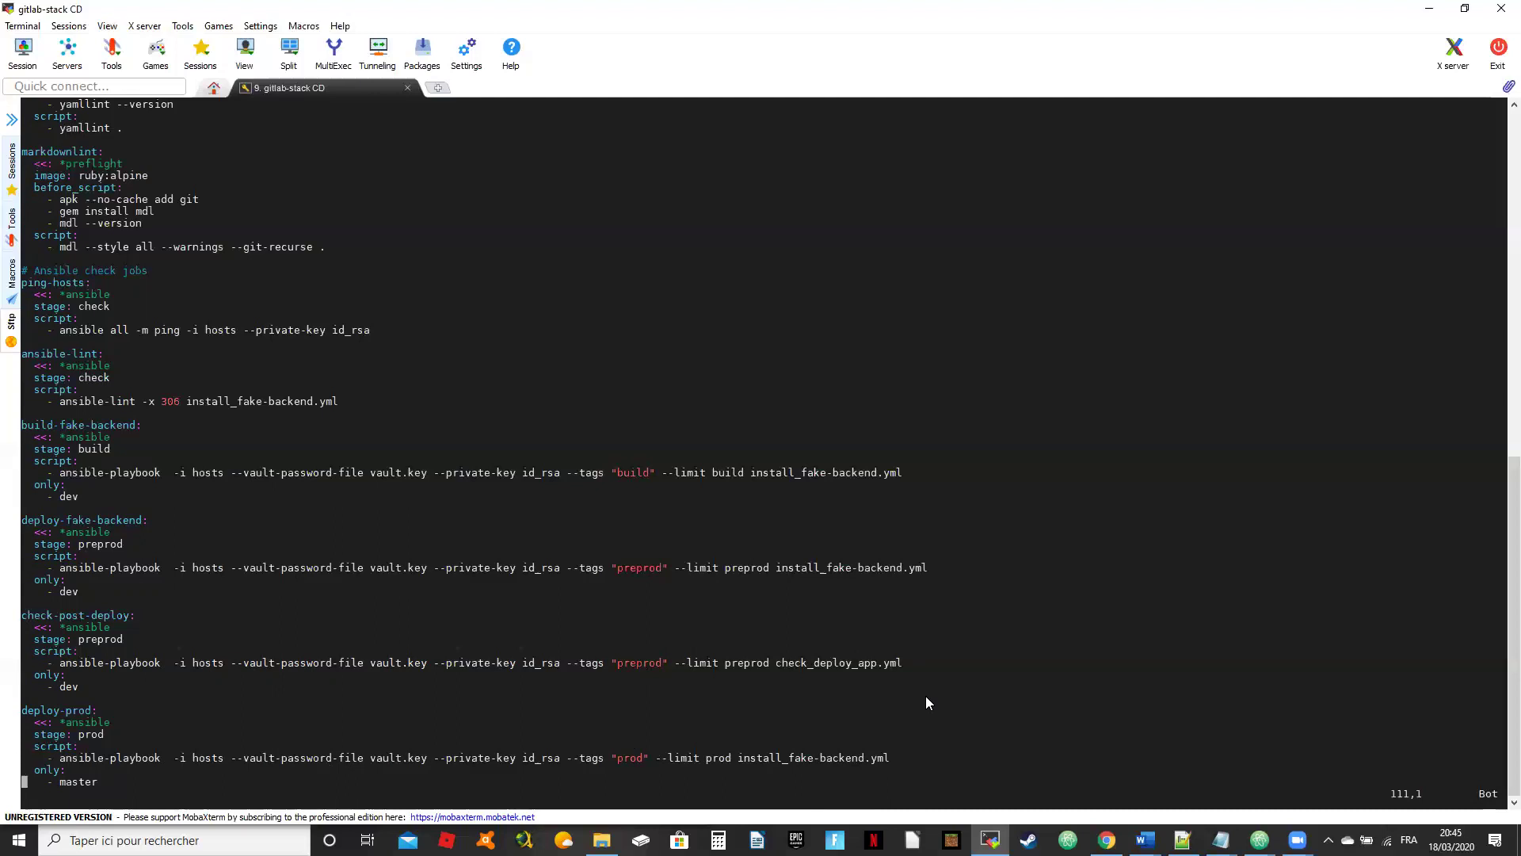
{"action": "type", "text": ":q!"}
{"action": "key", "text": "Return"}
{"action": "type", "text": "vi check_deploy_app.yml"}
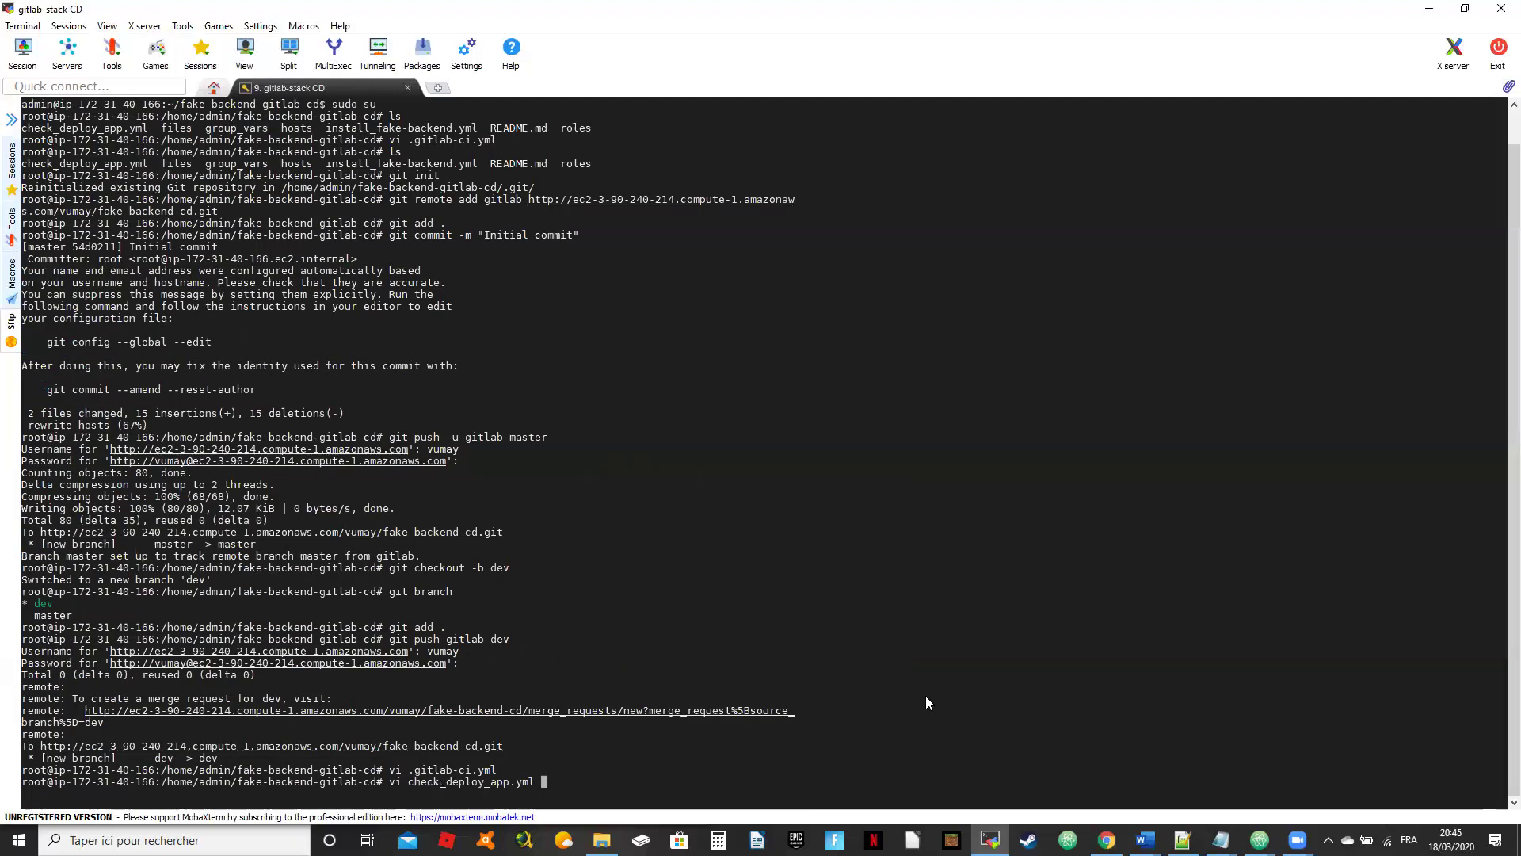
{"action": "key", "text": "Return"}
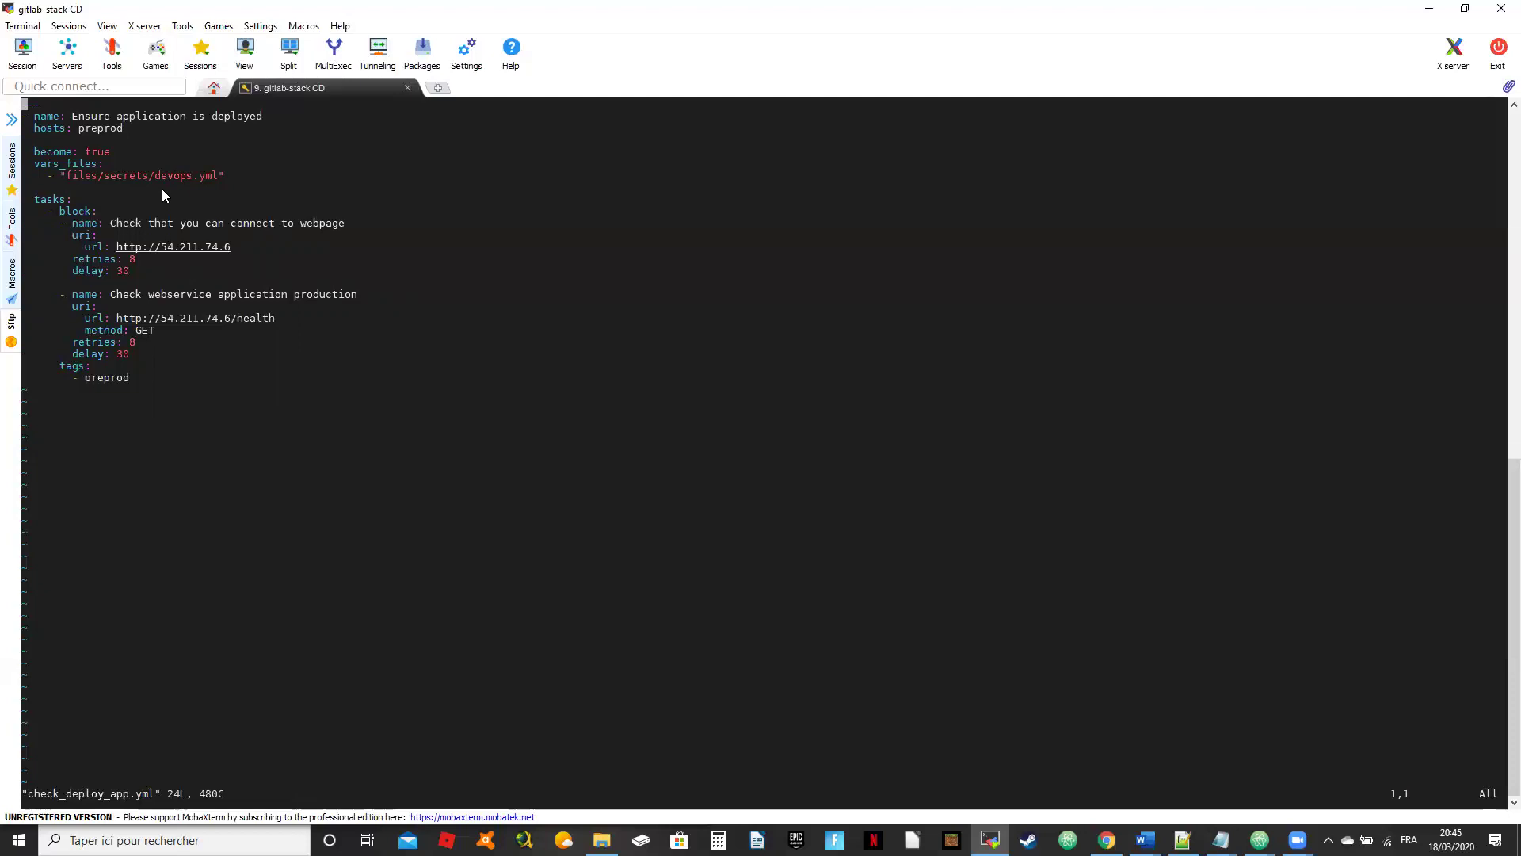
{"action": "key", "text": "Down"}
{"action": "key", "text": "Down"}
{"action": "key", "text": "Down"}
{"action": "key", "text": "Down"}
{"action": "key", "text": "Down"}
{"action": "key", "text": "Up"}
{"action": "key", "text": "Down"}
{"action": "key", "text": "Down"}
{"action": "key", "text": "Right"}
{"action": "key", "text": "Right"}
{"action": "key", "text": "Right"}
{"action": "key", "text": "Right"}
{"action": "key", "text": "Right"}
{"action": "key", "text": "Right"}
{"action": "key", "text": "Down"}
{"action": "key", "text": "Down"}
{"action": "key", "text": "Down"}
{"action": "key", "text": "Down"}
{"action": "key", "text": "Down"}
{"action": "key", "text": "Down"}
{"action": "key", "text": "Right"}
{"action": "key", "text": "Right"}
{"action": "key", "text": "Right"}
{"action": "key", "text": "Right"}
{"action": "key", "text": "Right"}
{"action": "key", "text": "Right"}
{"action": "key", "text": "Right"}
{"action": "key", "text": "Up"}
{"action": "key", "text": "Up"}
{"action": "key", "text": "Up"}
{"action": "key", "text": "Up"}
{"action": "key", "text": "Up"}
{"action": "key", "text": "Up"}
{"action": "key", "text": "Down"}
{"action": "key", "text": "Down"}
{"action": "key", "text": "Down"}
{"action": "key", "text": "Down"}
{"action": "key", "text": "Down"}
{"action": "key", "text": "Down"}
{"action": "type", "text": ":q!"}
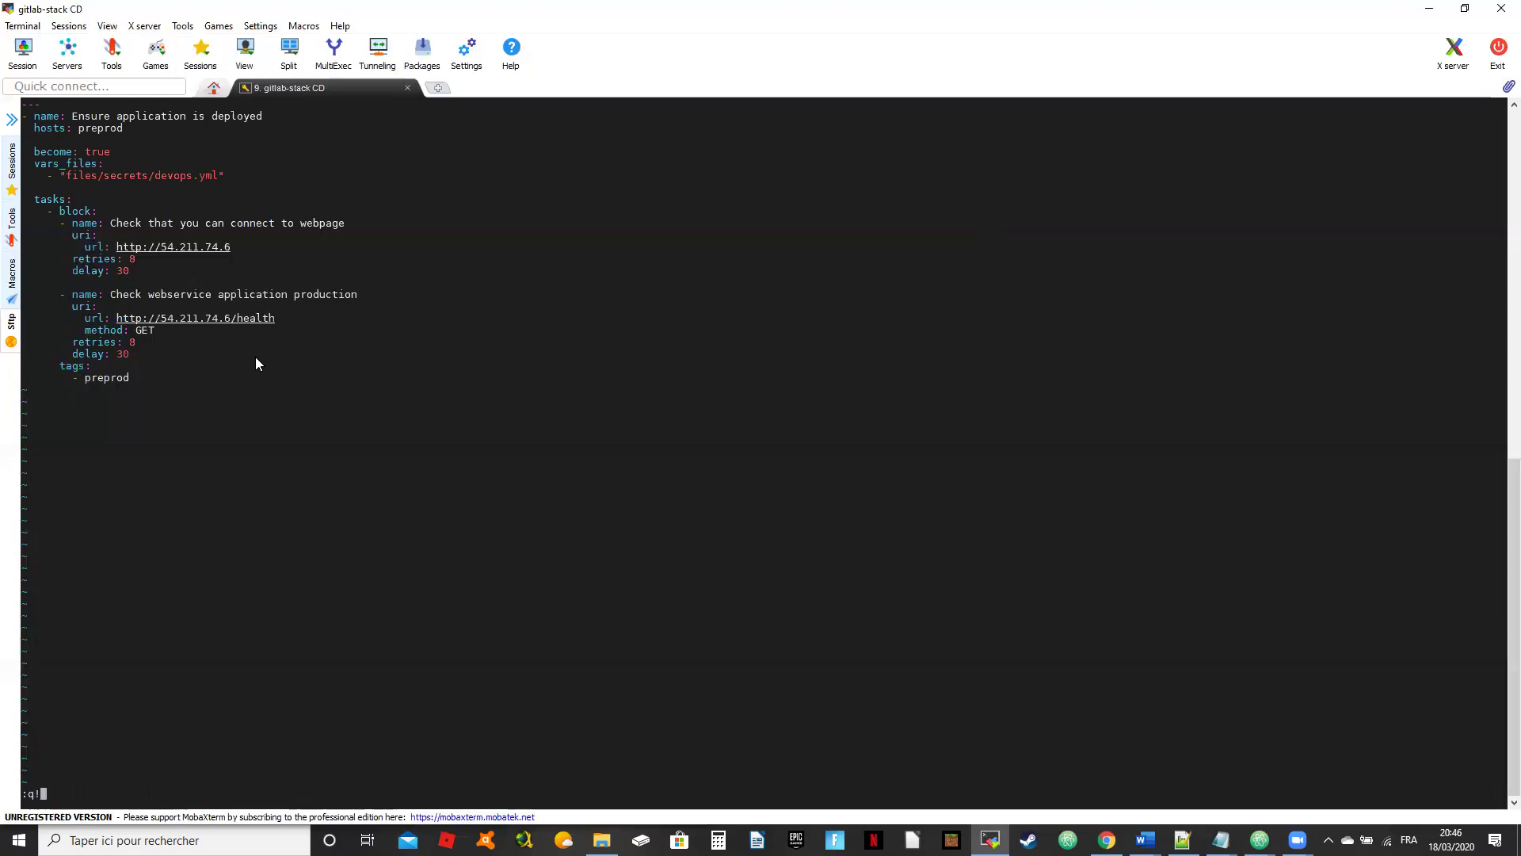
{"action": "key", "text": "Return"}
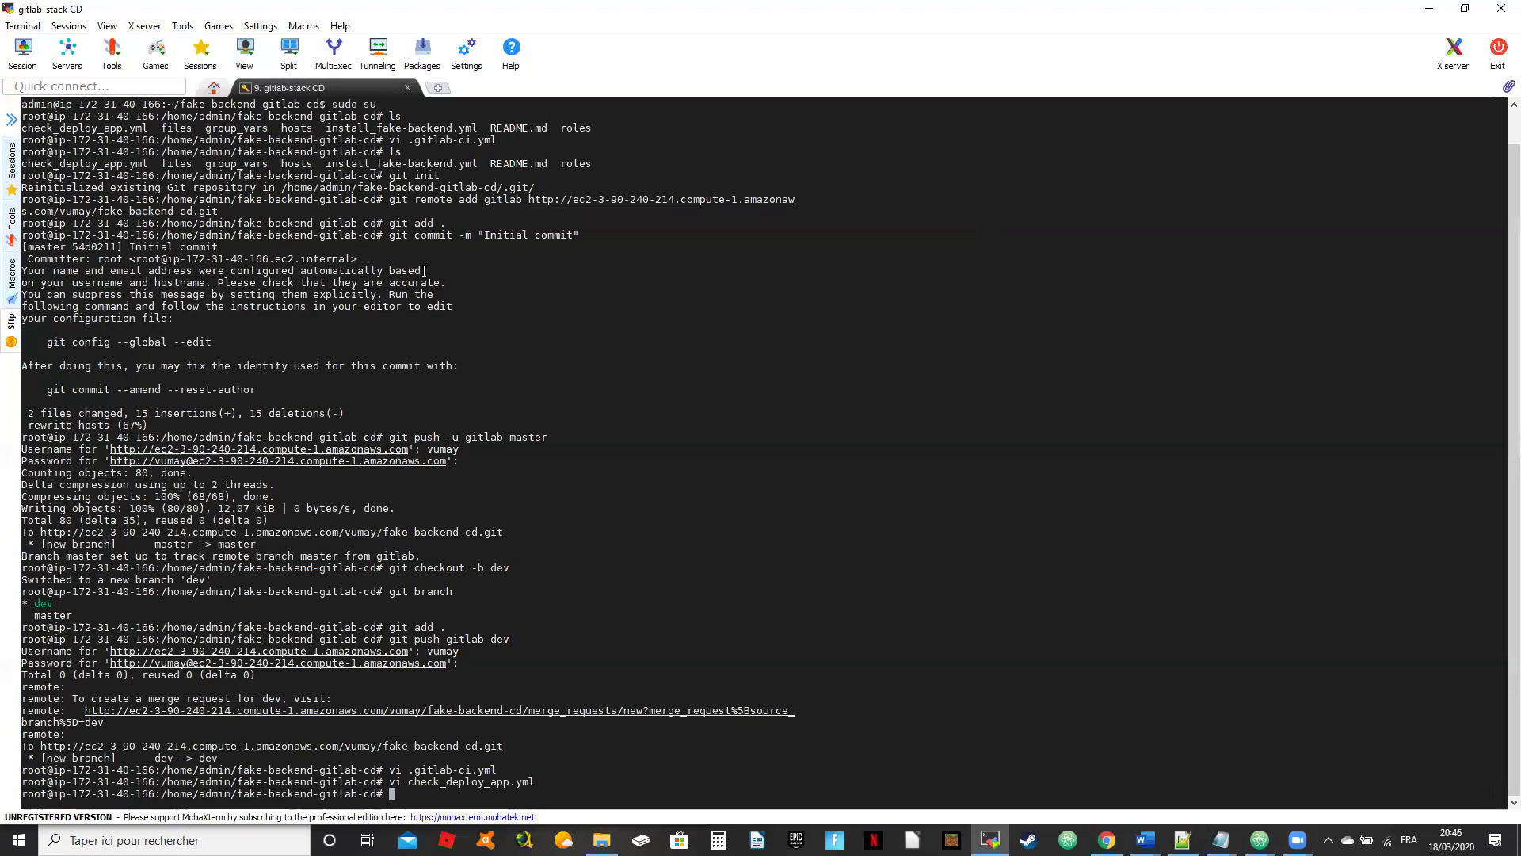
Step: Restore MobaXterm to the right half of the screen beside the browser
{"action": "double_click", "coordinate": [1244, 18]}
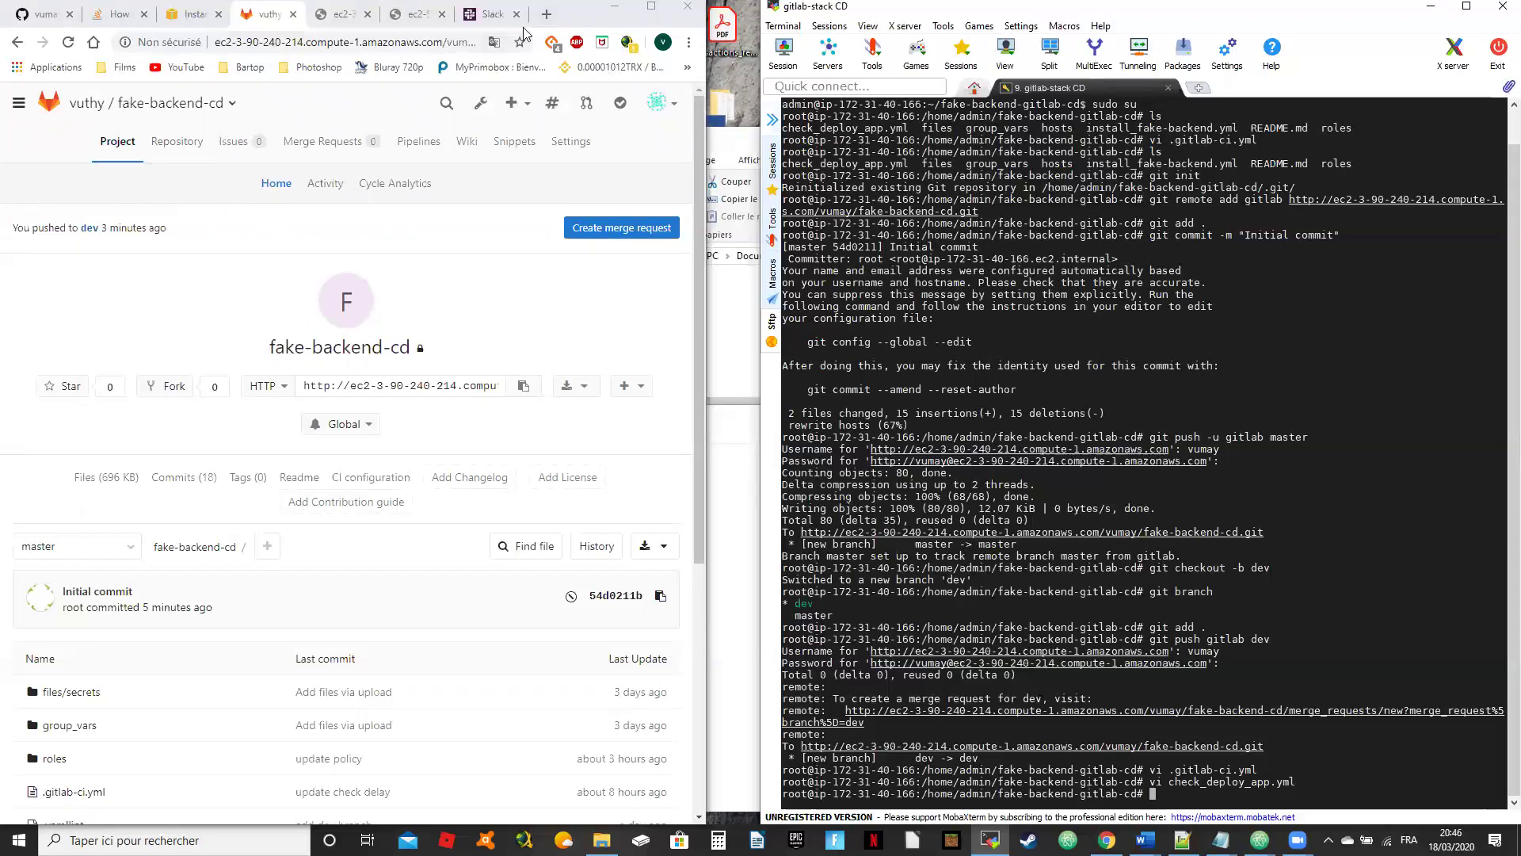
{"action": "left_click_drag", "start_coordinate": [523, 32], "coordinate": [0, 36]}
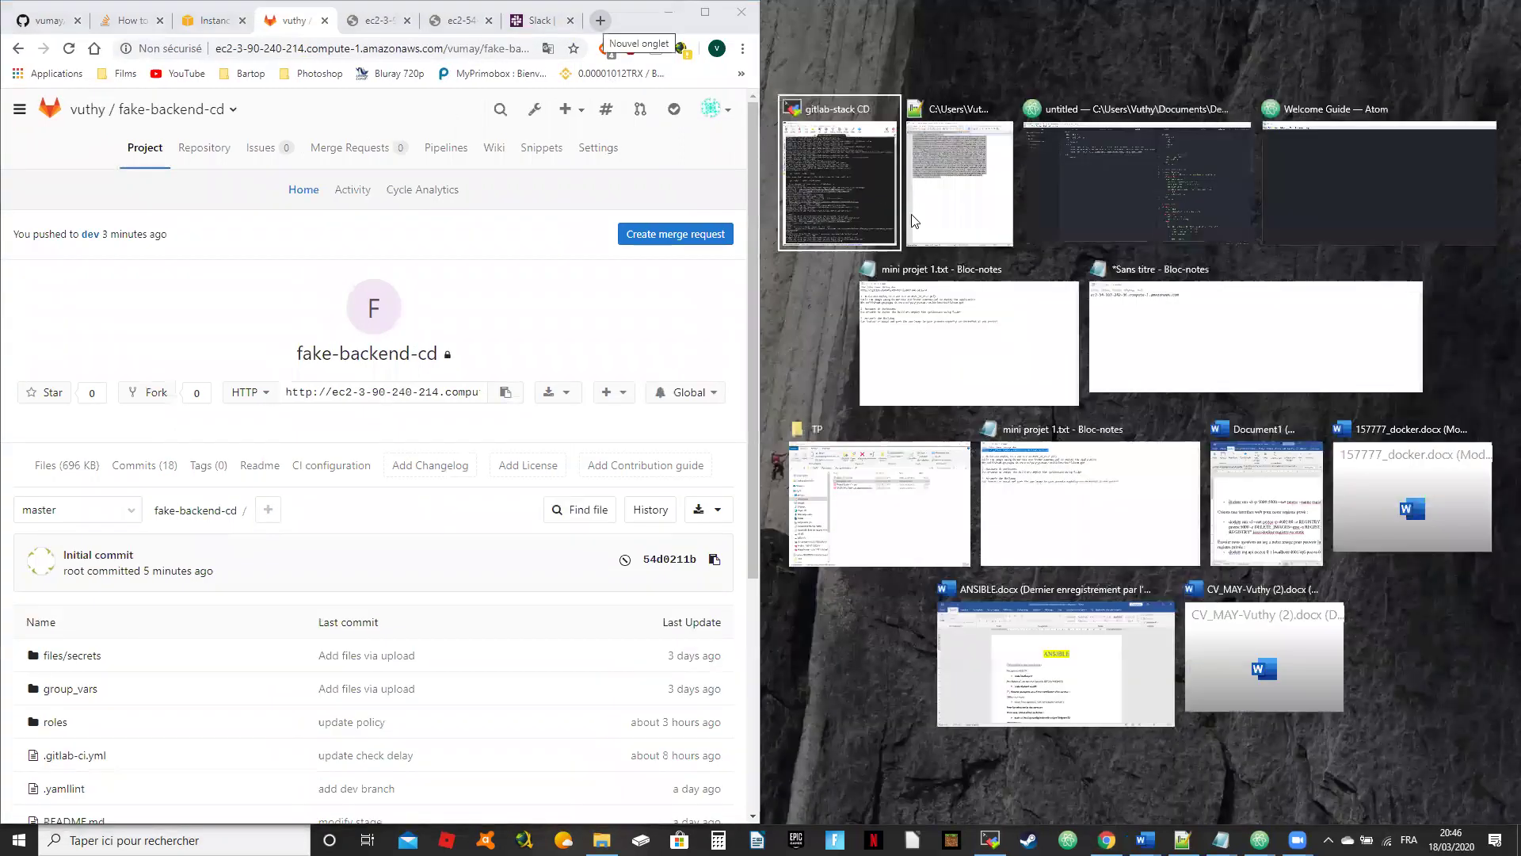
{"action": "left_click", "coordinate": [856, 165]}
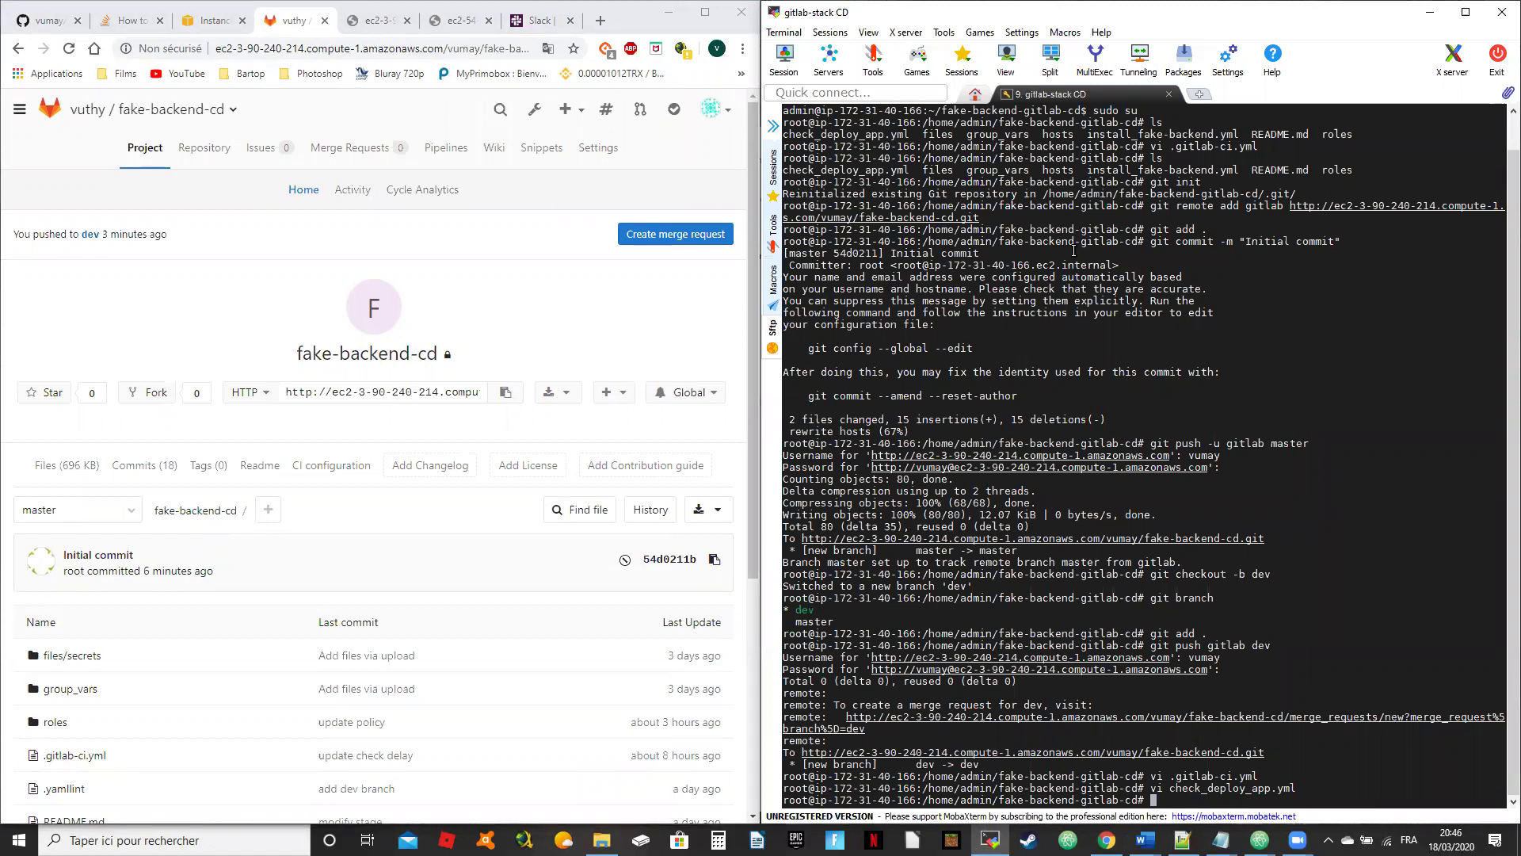
{"action": "scroll", "coordinate": [533, 487], "scroll_direction": "down", "scroll_amount": 2}
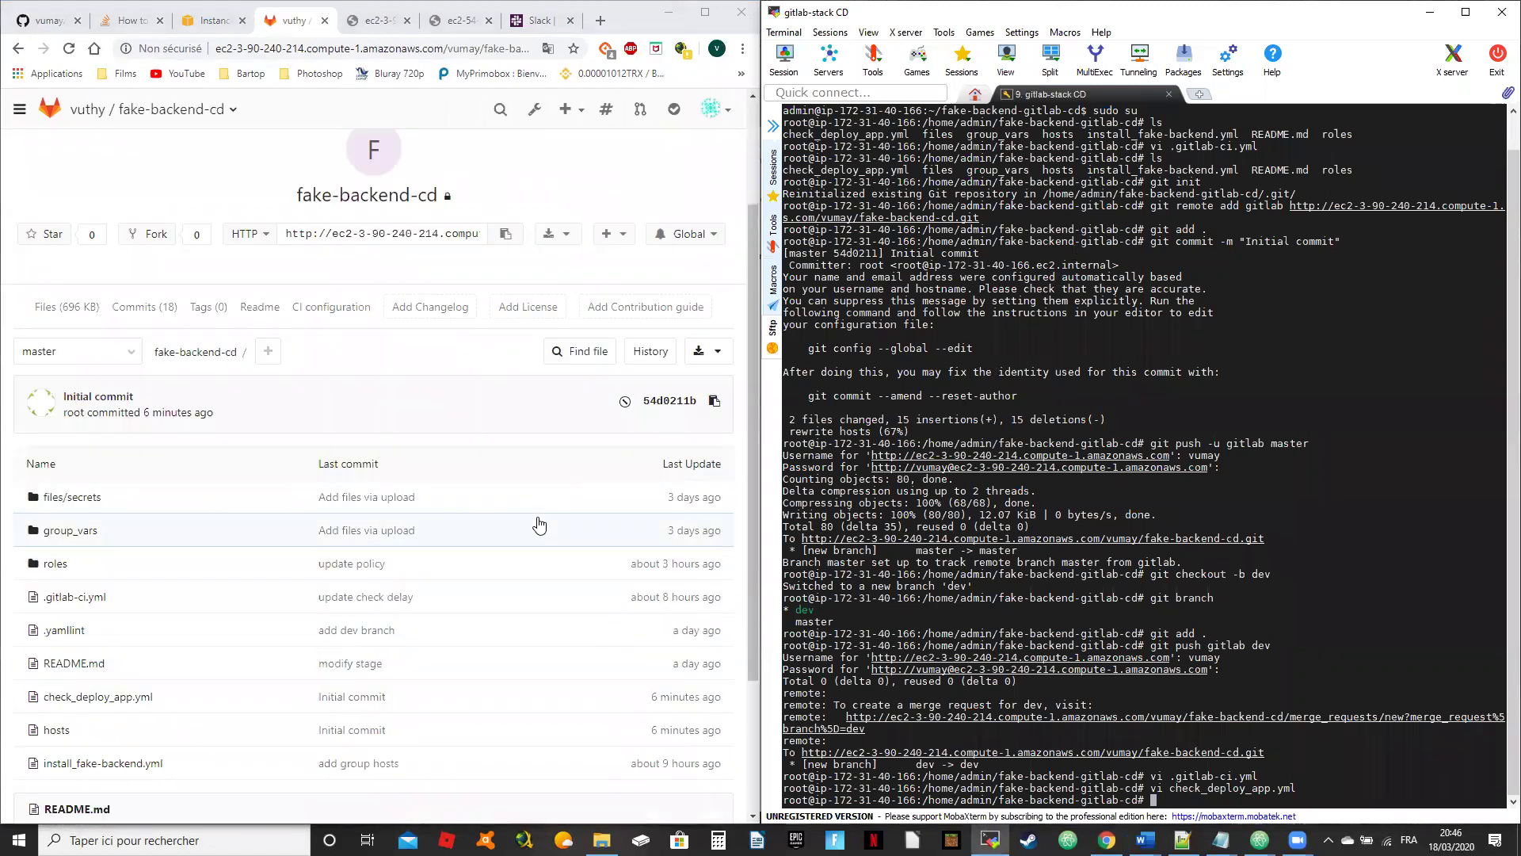
{"action": "scroll", "coordinate": [539, 525], "scroll_direction": "up", "scroll_amount": 1}
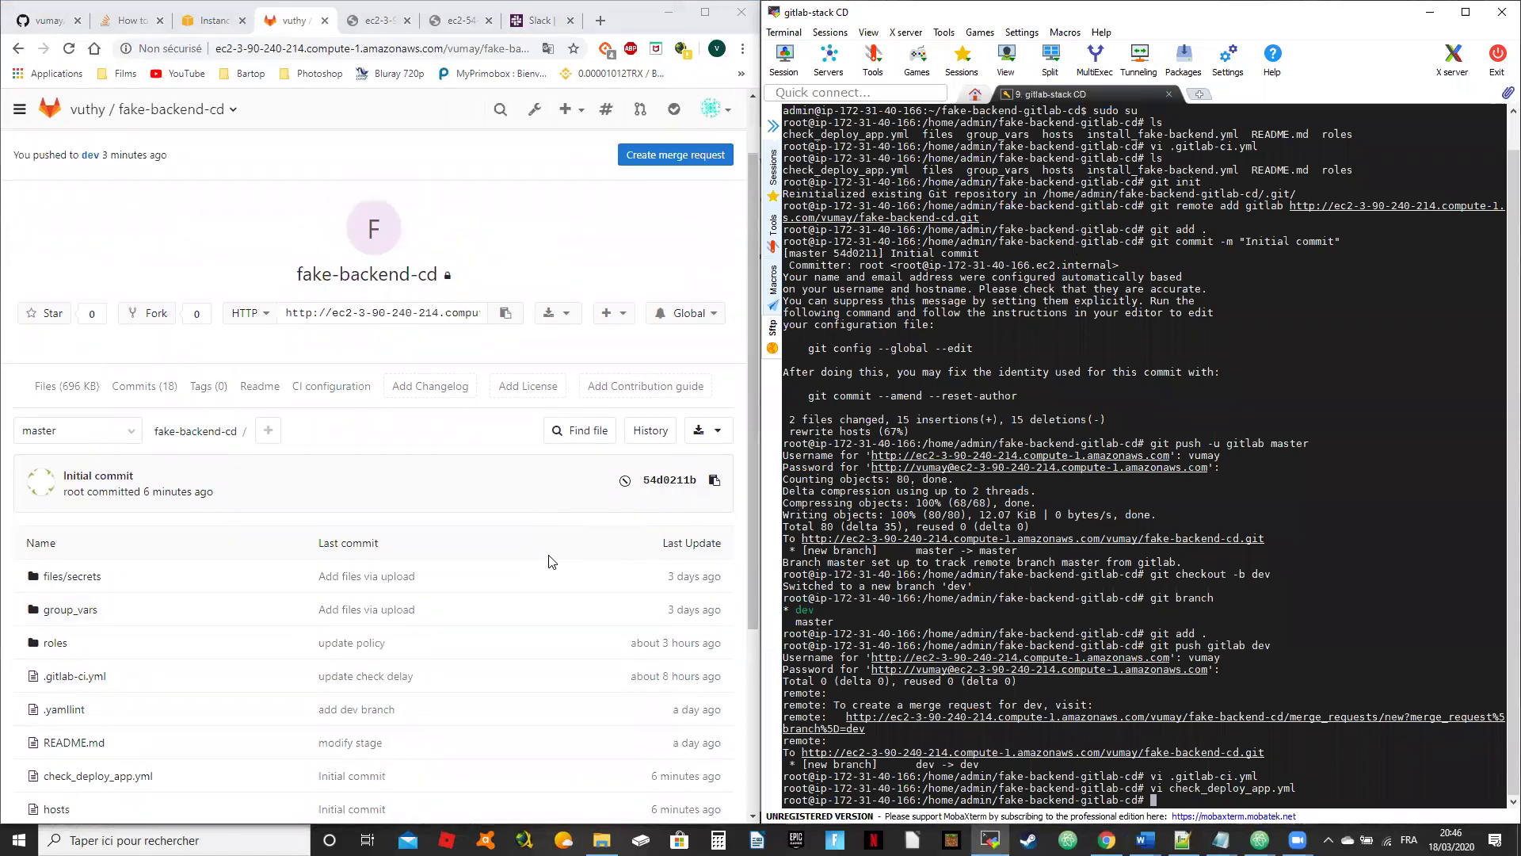
{"action": "scroll", "coordinate": [550, 572], "scroll_direction": "up", "scroll_amount": 1}
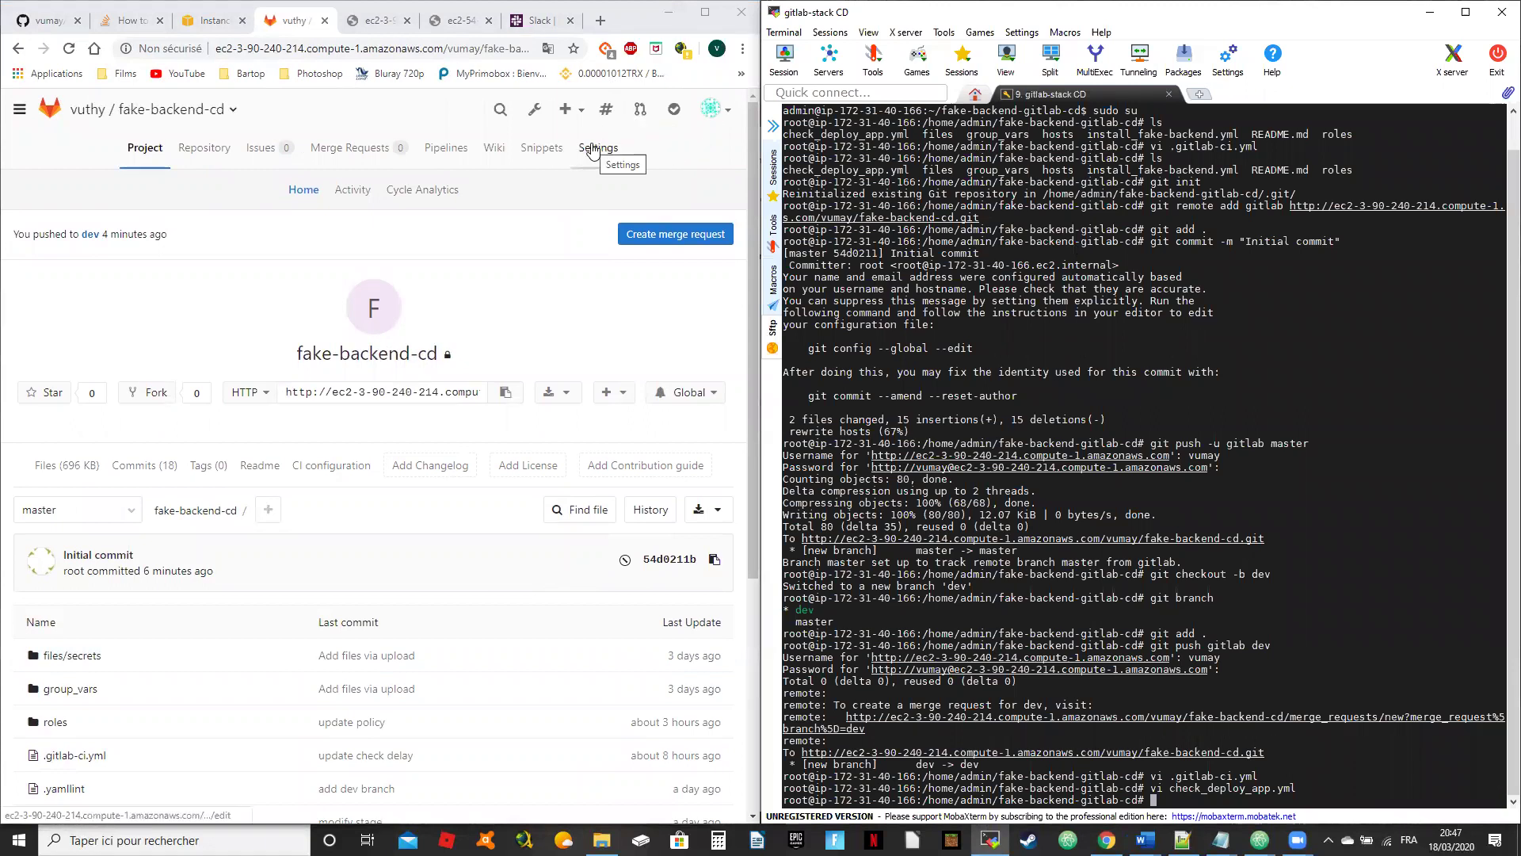
Step: Reload the project home and open running pipeline #2's details from Pipelines
{"action": "left_click", "coordinate": [156, 112]}
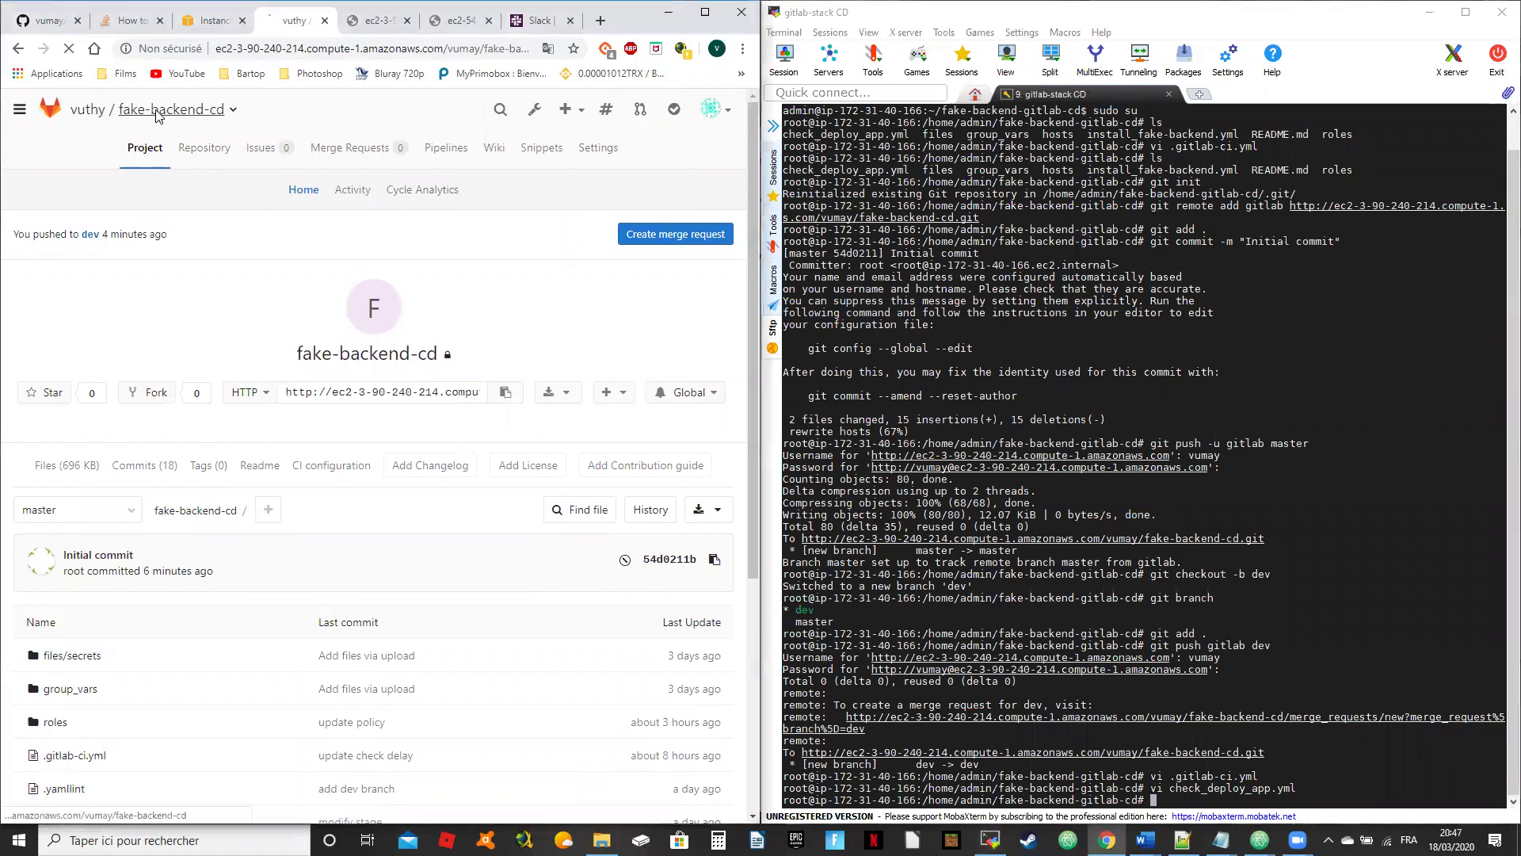
{"action": "left_click", "coordinate": [446, 148]}
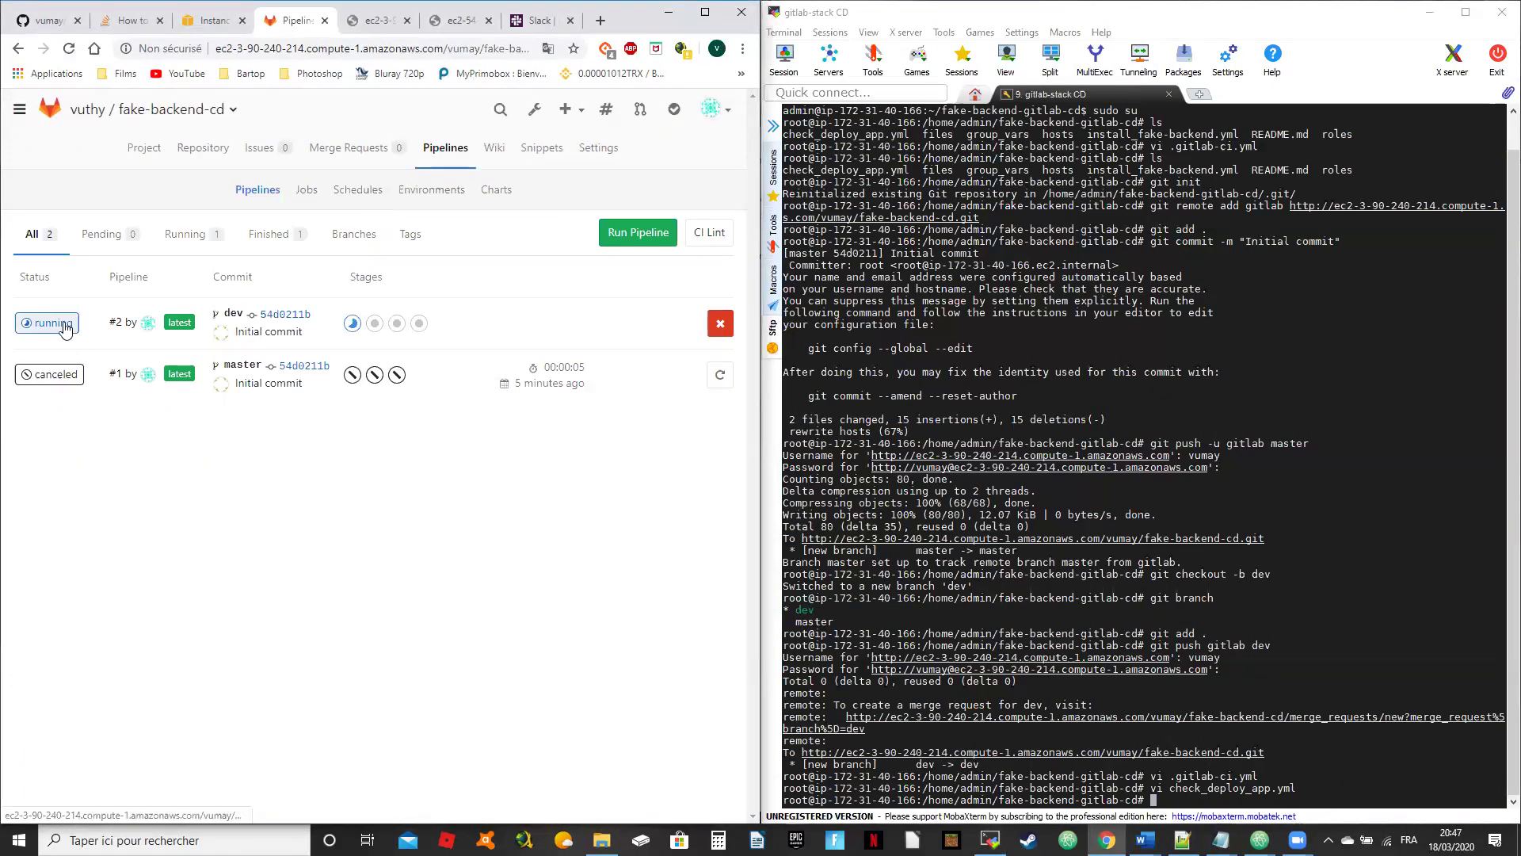
{"action": "left_click", "coordinate": [65, 325]}
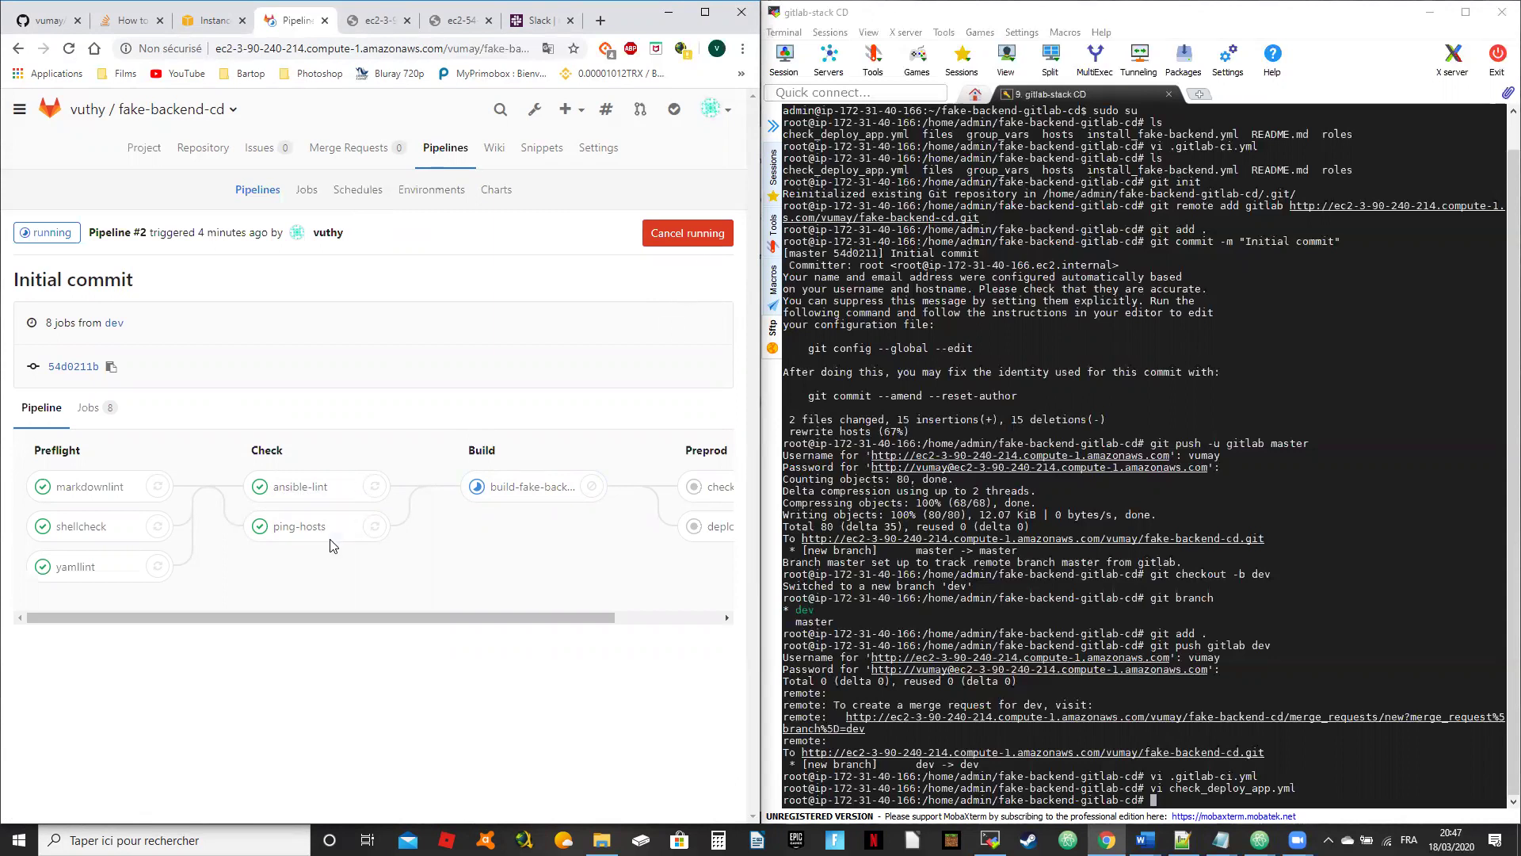
{"action": "left_click", "coordinate": [1027, 517]}
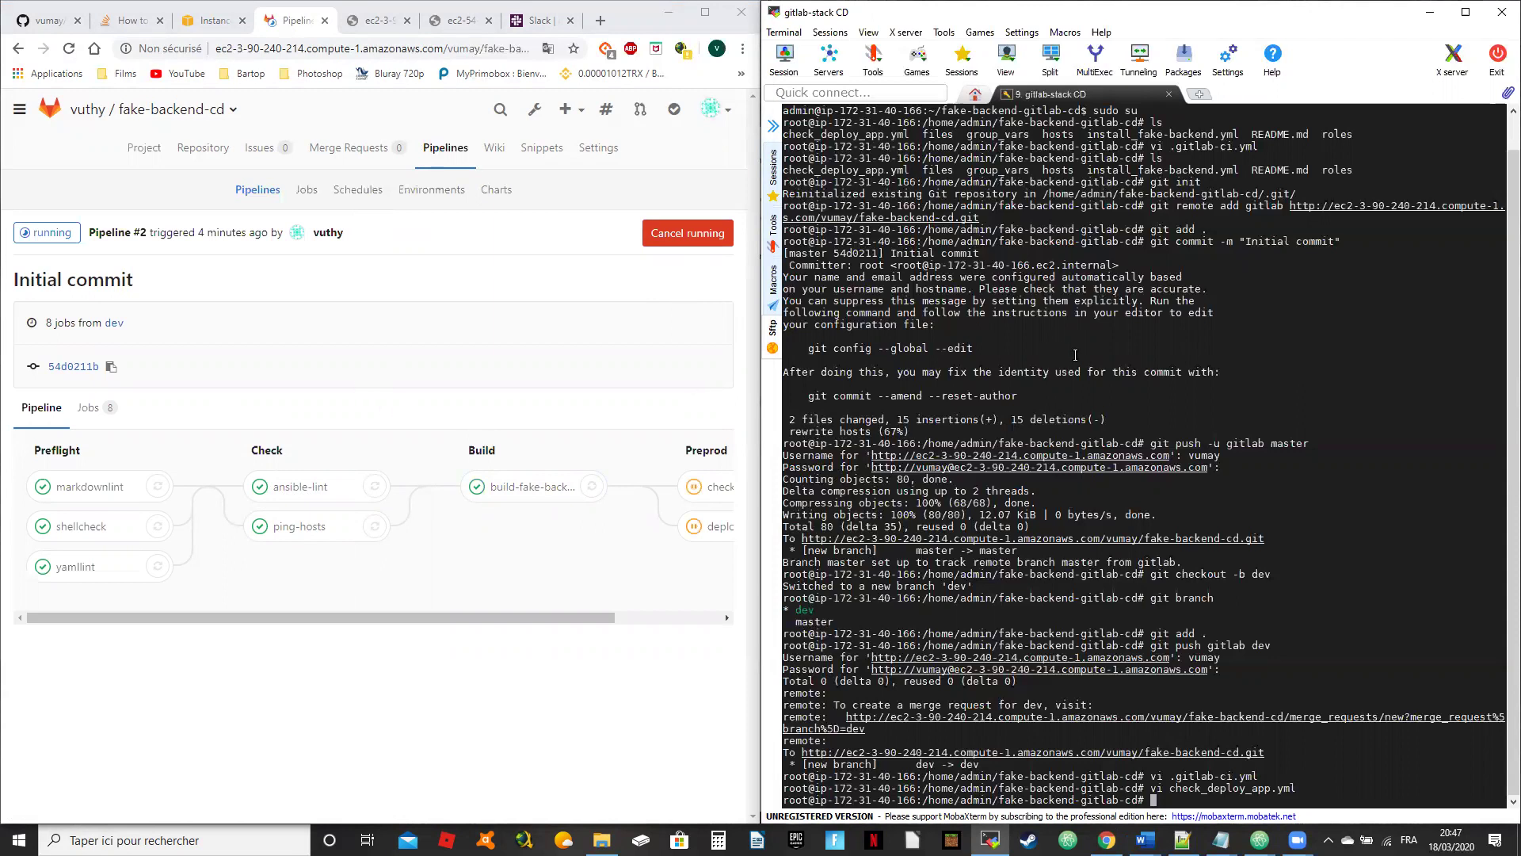
Step: List the running Docker containers with docker ps
{"action": "type", "text": "docker ps"}
{"action": "key", "text": "Return"}
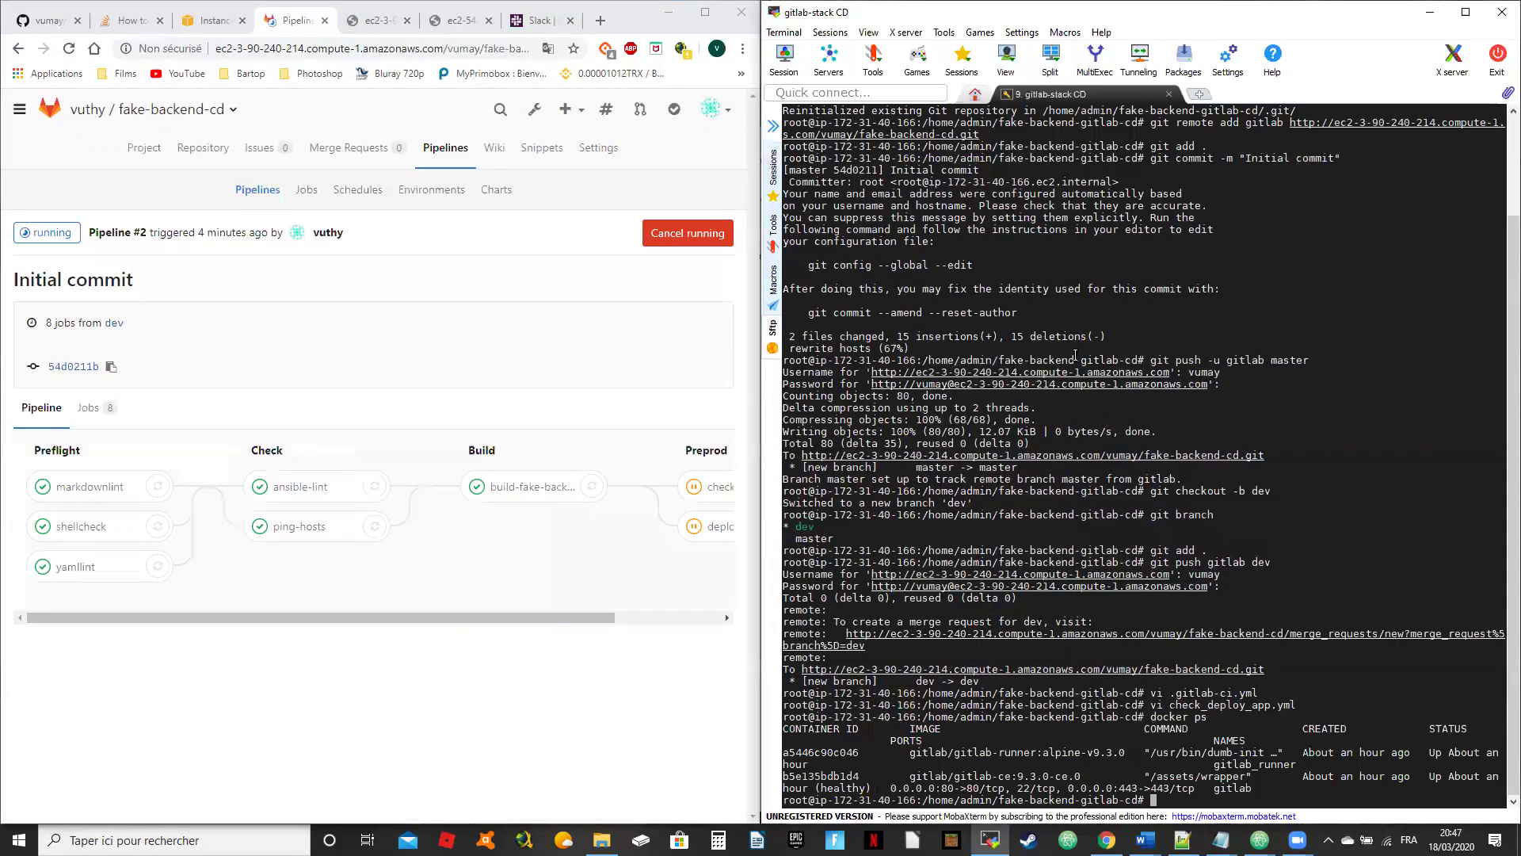
{"action": "key", "text": "Return"}
{"action": "key", "text": "Return"}
{"action": "key", "text": "Return"}
{"action": "key", "text": "Return"}
{"action": "key", "text": "Return"}
{"action": "key", "text": "Return"}
{"action": "key", "text": "Return"}
{"action": "key", "text": "Return"}
{"action": "key", "text": "Return"}
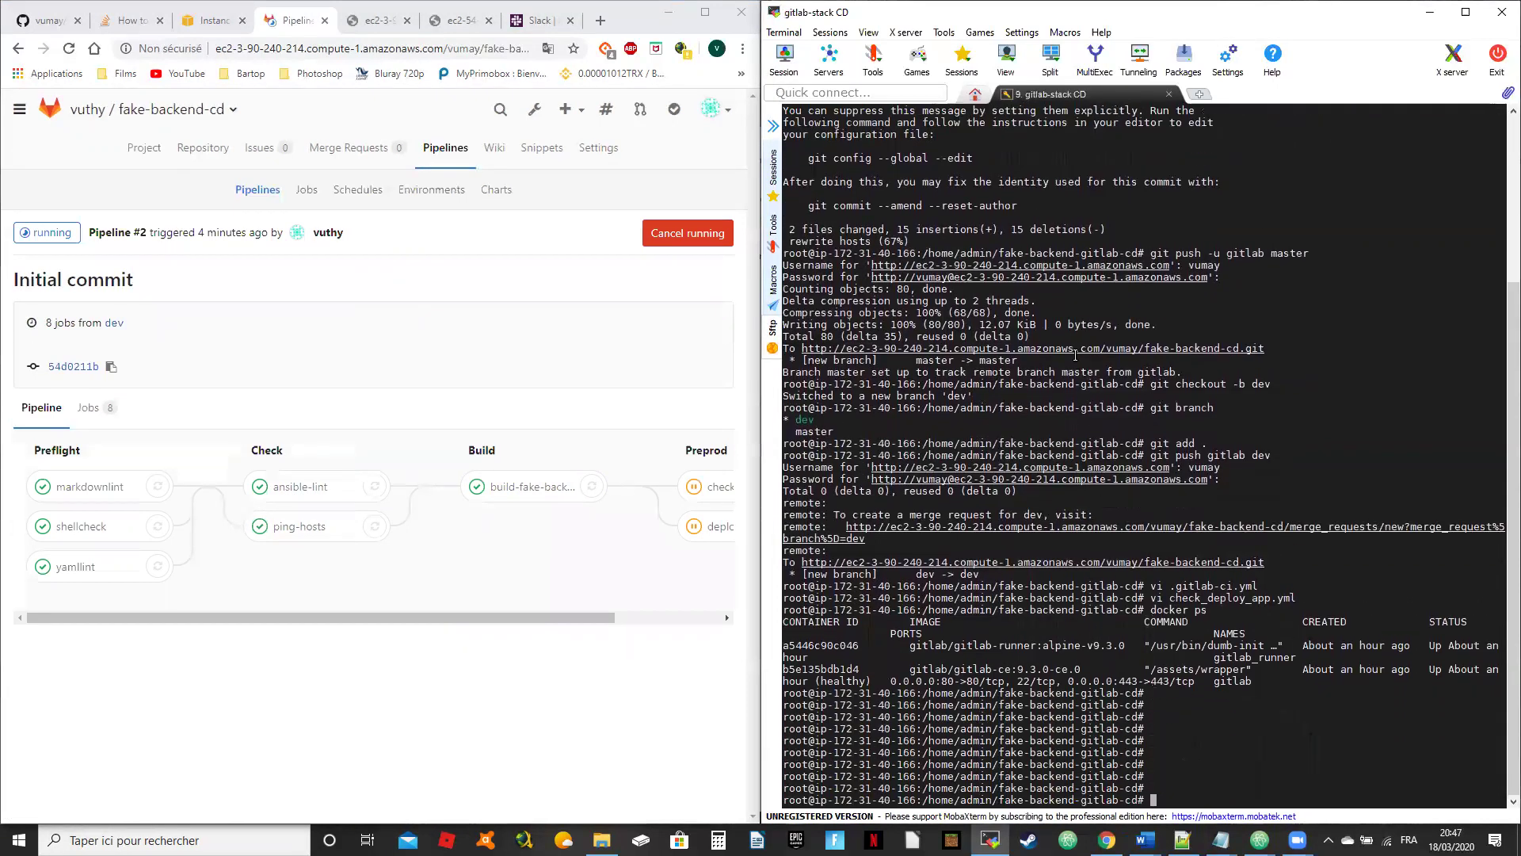
{"action": "key", "text": "Return"}
{"action": "key", "text": "Return"}
{"action": "key", "text": "Return"}
{"action": "key", "text": "Return"}
{"action": "key", "text": "Return"}
{"action": "key", "text": "Return"}
{"action": "key", "text": "Return"}
{"action": "key", "text": "Return"}
{"action": "key", "text": "Return"}
{"action": "key", "text": "Return"}
{"action": "key", "text": "Return"}
{"action": "key", "text": "Return"}
{"action": "key", "text": "Return"}
{"action": "key", "text": "Return"}
{"action": "key", "text": "Return"}
{"action": "key", "text": "Return"}
{"action": "key", "text": "Return"}
{"action": "key", "text": "Return"}
{"action": "key", "text": "Return"}
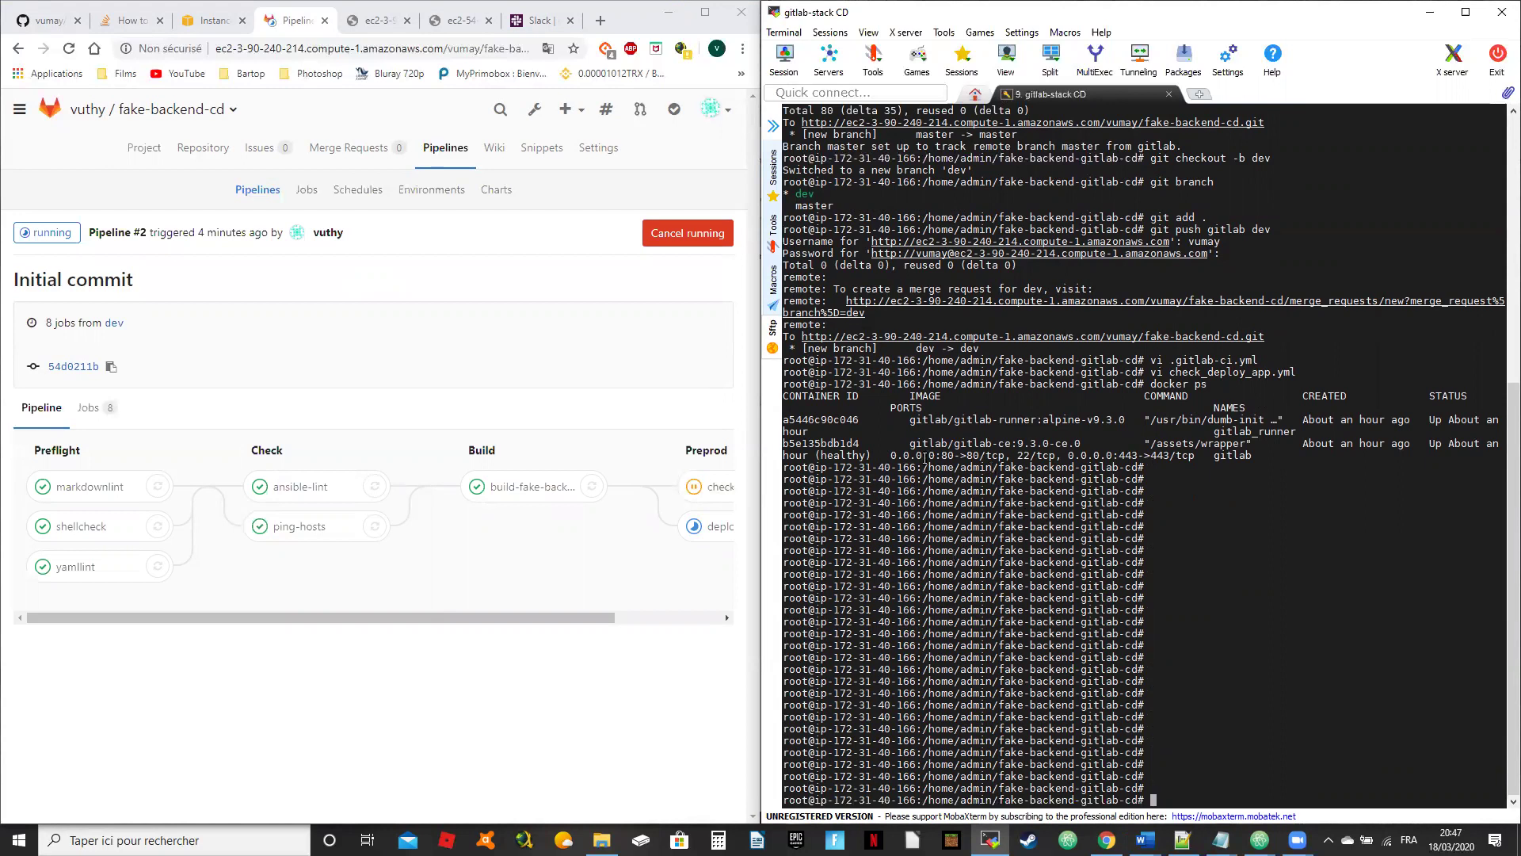
Step: Run docker exec -it b5e135bdb1d4 /bin/bash using the copied gitlab container ID
{"action": "type", "text": "docker "}
{"action": "type", "text": "exec "}
{"action": "type", "text": "_"}
{"action": "key", "text": "BackSpace"}
{"action": "type", "text": "-"}
{"action": "key", "text": "BackSpace"}
{"action": "type", "text": "it"}
{"action": "double_click", "coordinate": [813, 444]}
{"action": "right_click", "coordinate": [813, 443]}
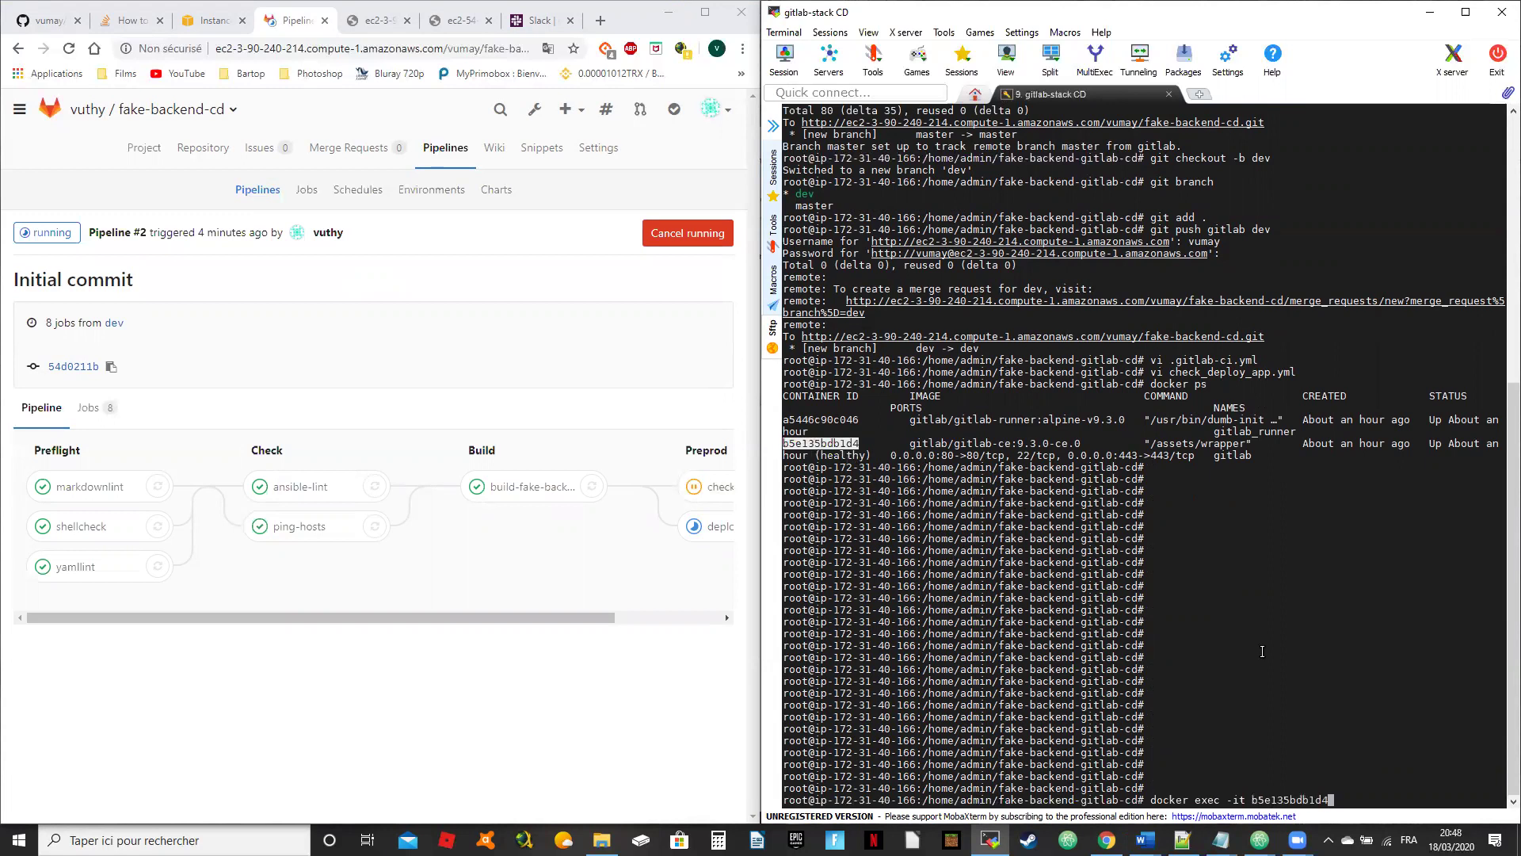
{"action": "type", "text": "/bin/bash"}
{"action": "key", "text": "Return"}
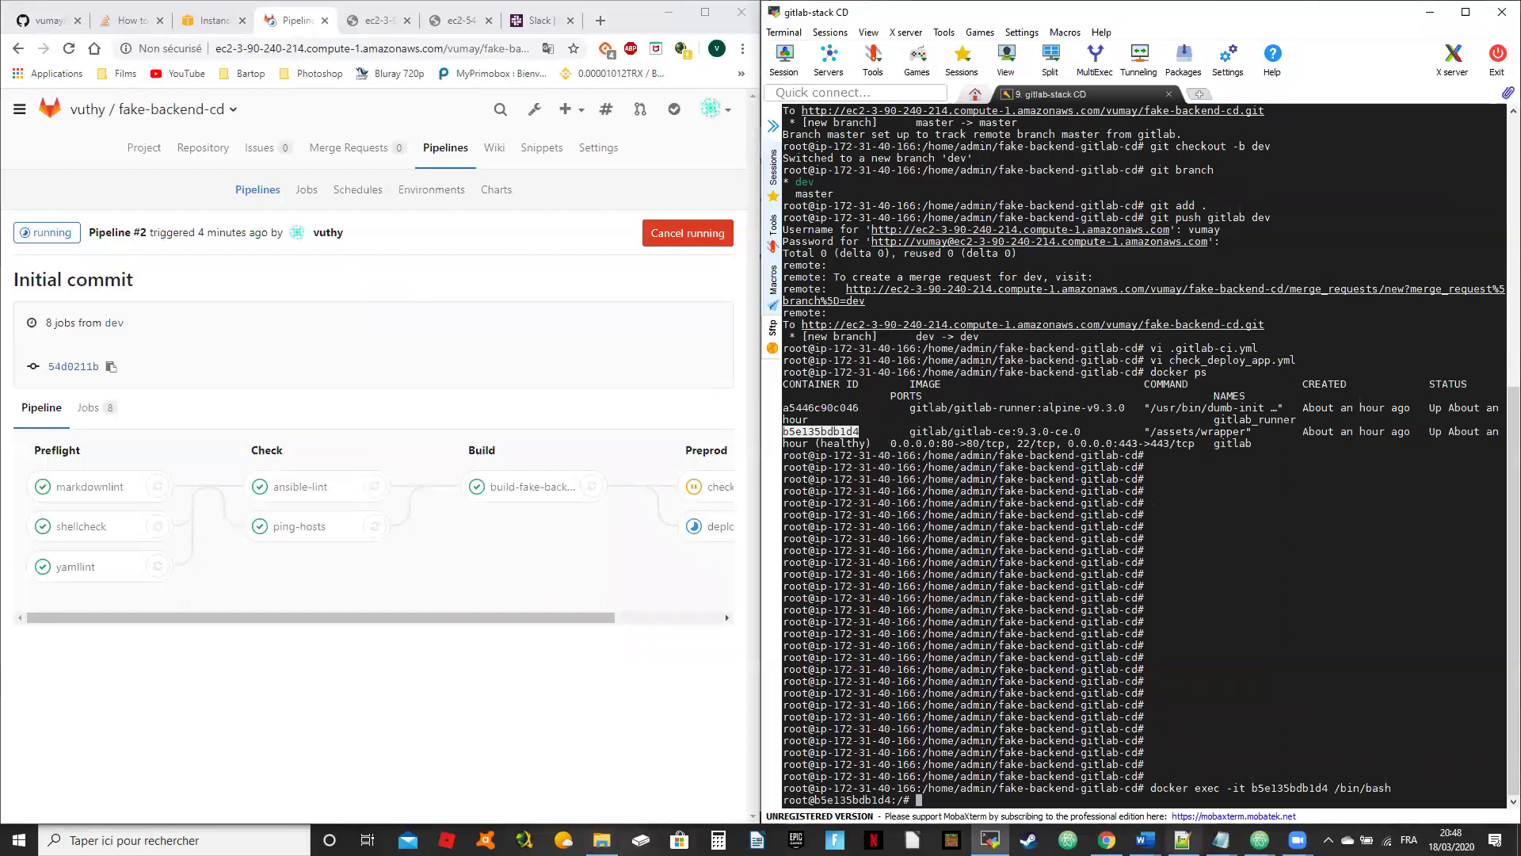
{"action": "key", "text": "alt+Tab"}
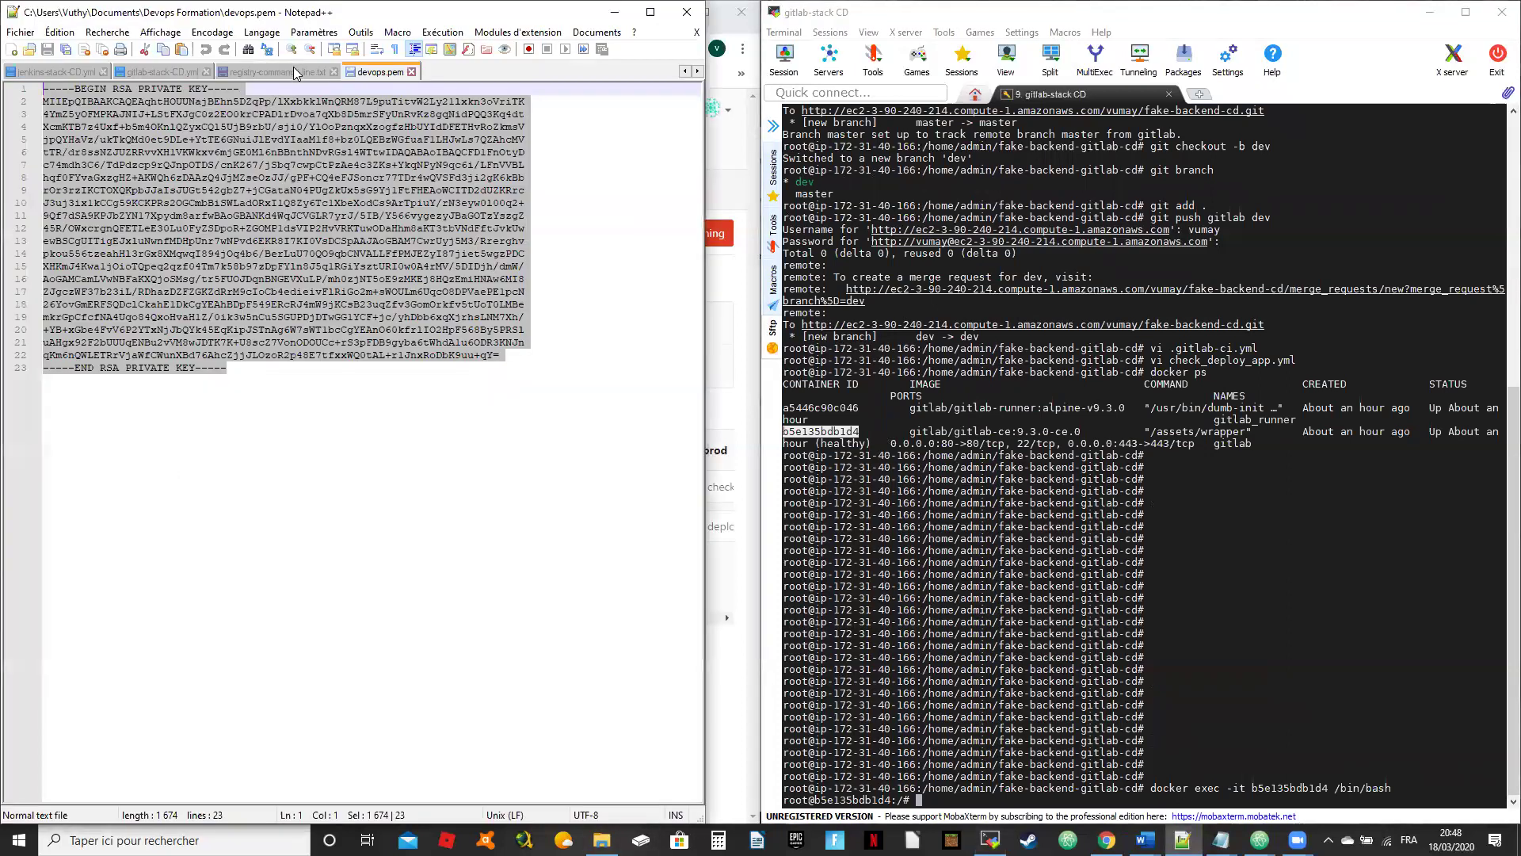
Step: Show the top of the registry-commande line.txt notes, then enter vi /etc/vitlab/gitlab.rb in the terminal
{"action": "left_click", "coordinate": [295, 73]}
{"action": "scroll", "coordinate": [406, 383], "scroll_direction": "up", "scroll_amount": 1}
{"action": "scroll", "coordinate": [405, 383], "scroll_direction": "up", "scroll_amount": 2}
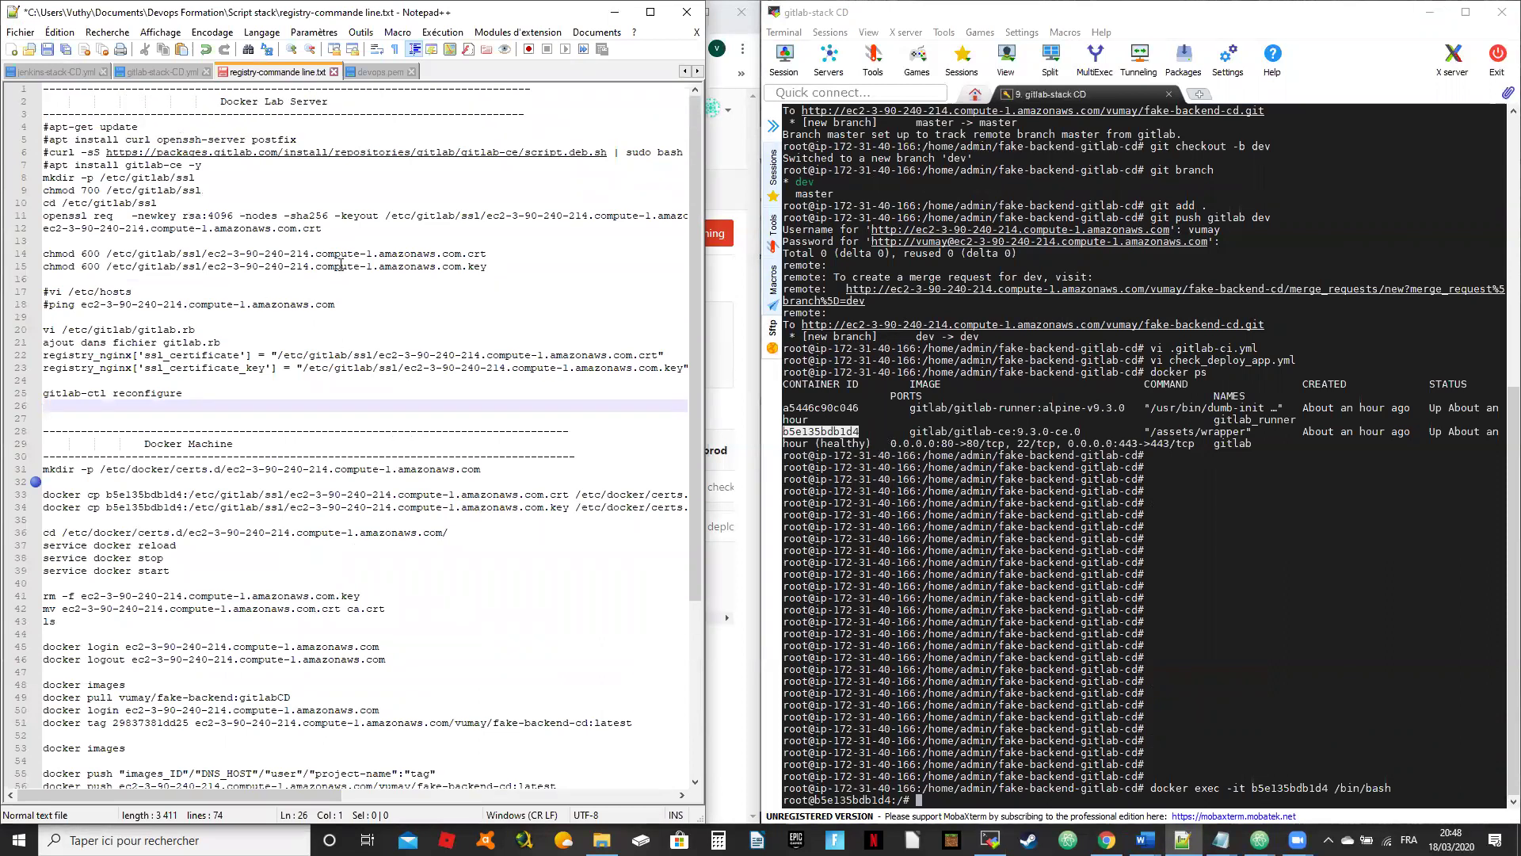
{"action": "key", "text": "alt+Tab"}
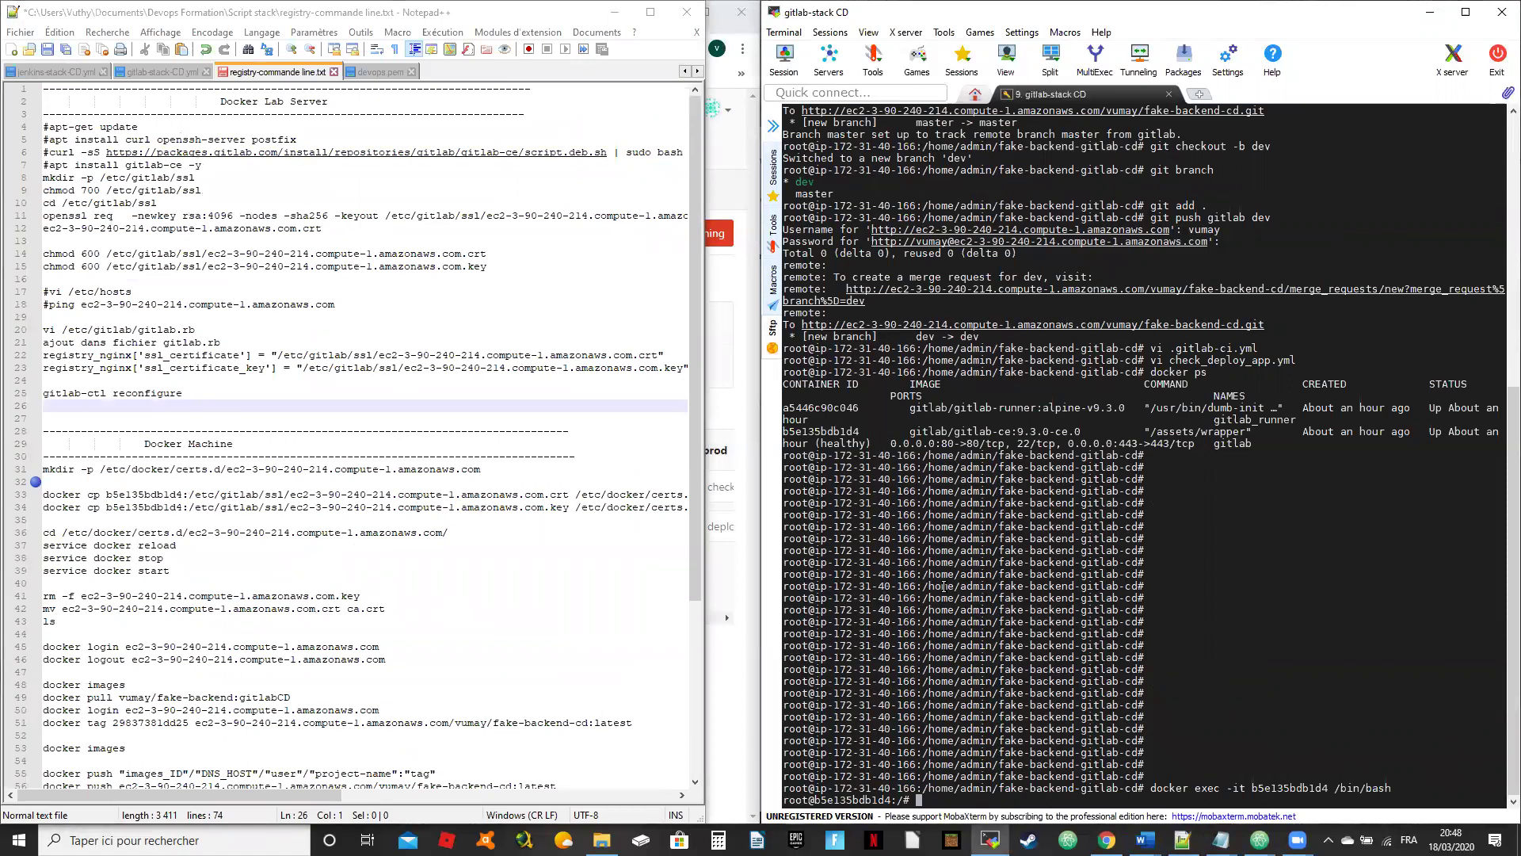
{"action": "type", "text": "vi /etc"}
{"action": "type", "text": "/"}
{"action": "type", "text": "v"}
{"action": "type", "text": "itlab/"}
{"action": "type", "text": "gitlab."}
{"action": "type", "text": "rb"}
Step: Open gitlab.rb in vi with MobaXterm maximized and uncomment registry_external_url
{"action": "key", "text": "Return"}
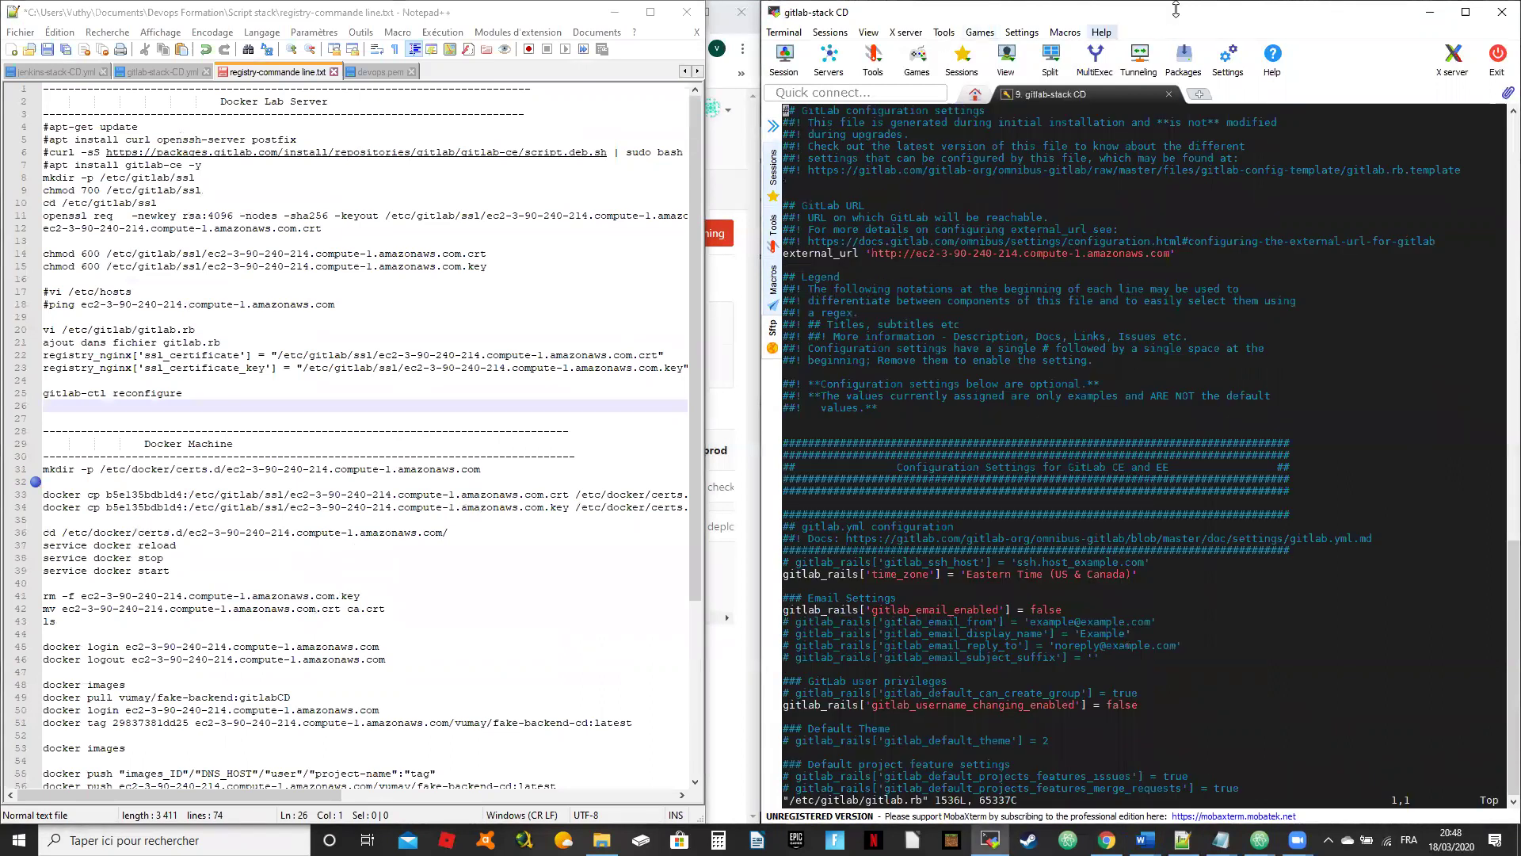
{"action": "left_click", "coordinate": [1465, 12]}
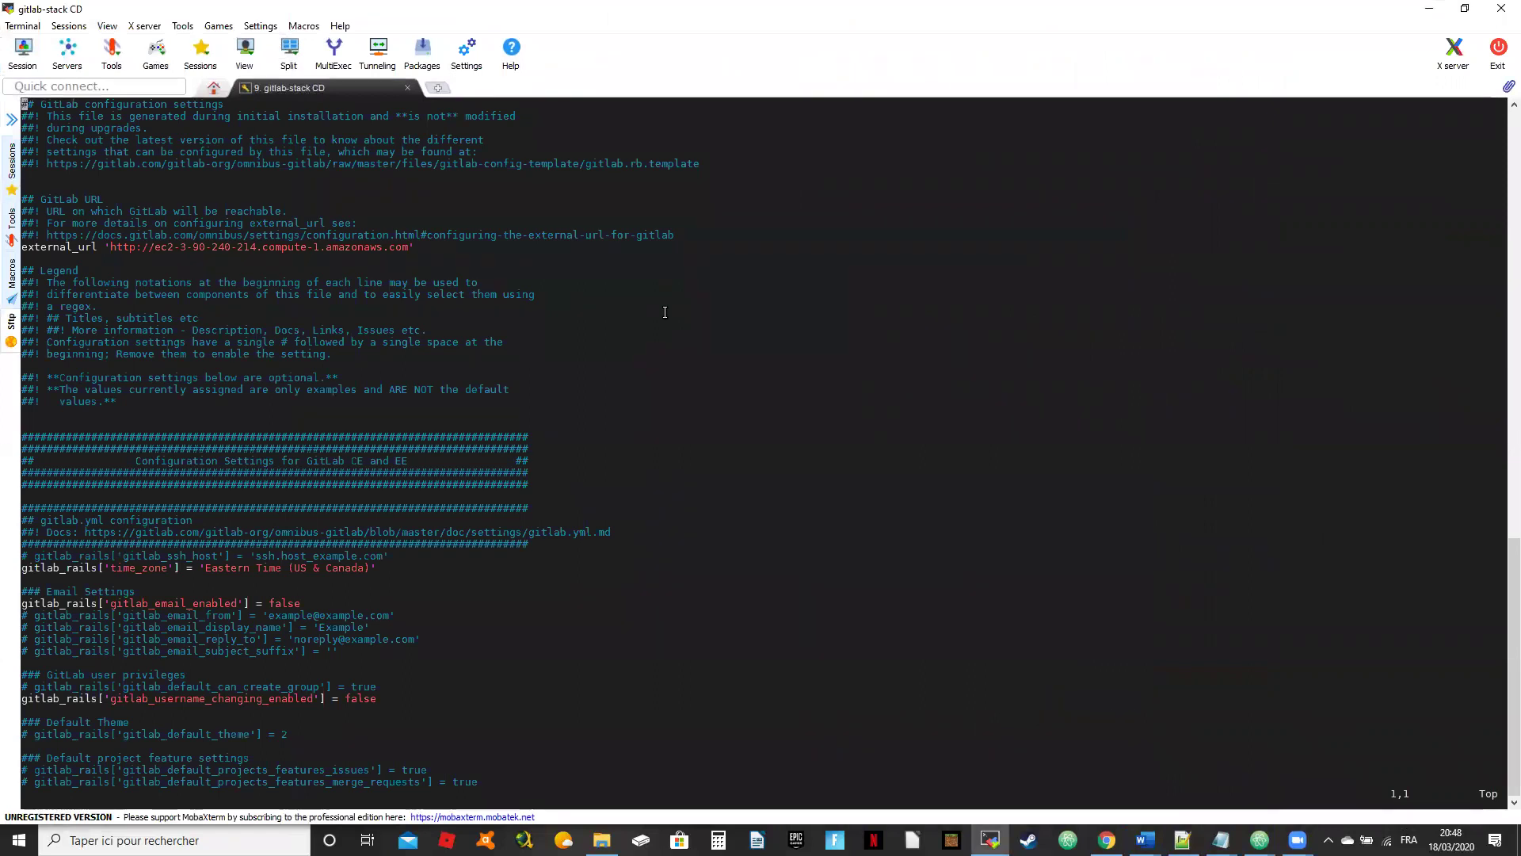
{"action": "key", "text": "Down"}
{"action": "key", "text": "Down"}
{"action": "key", "text": "Down"}
{"action": "key", "text": "Down"}
{"action": "key", "text": "Down"}
{"action": "key", "text": "Down"}
{"action": "key", "text": "Down"}
{"action": "key", "text": "Down"}
{"action": "key", "text": "Down"}
{"action": "key", "text": "Down"}
{"action": "key", "text": "Down"}
{"action": "key", "text": "Down"}
{"action": "key", "text": "Down"}
{"action": "key", "text": "Down"}
{"action": "key", "text": "Down"}
{"action": "key", "text": "Down"}
{"action": "key", "text": "Down"}
{"action": "key", "text": "Down"}
{"action": "key", "text": "Down"}
{"action": "key", "text": "Up"}
{"action": "key", "text": "Up"}
{"action": "key", "text": "Up"}
{"action": "key", "text": "Up"}
{"action": "key", "text": "Up"}
{"action": "key", "text": "Up"}
{"action": "key", "text": "Up"}
{"action": "key", "text": "Down"}
{"action": "key", "text": "Down"}
{"action": "key", "text": "Down"}
{"action": "key", "text": "Down"}
{"action": "key", "text": "Down"}
{"action": "key", "text": "Down"}
{"action": "key", "text": "Down"}
{"action": "key", "text": "Down"}
{"action": "key", "text": "Down"}
{"action": "key", "text": "Down"}
{"action": "key", "text": "Down"}
{"action": "key", "text": "Down"}
{"action": "key", "text": "Down"}
{"action": "key", "text": "Down"}
{"action": "key", "text": "Down"}
{"action": "key", "text": "Down"}
{"action": "key", "text": "Down"}
{"action": "key", "text": "Down"}
{"action": "key", "text": "Down"}
{"action": "key", "text": "Down"}
{"action": "key", "text": "Down"}
{"action": "key", "text": "Down"}
{"action": "key", "text": "Down"}
{"action": "key", "text": "Down"}
{"action": "key", "text": "Down"}
{"action": "key", "text": "Down"}
{"action": "key", "text": "Down"}
{"action": "key", "text": "Down"}
{"action": "key", "text": "Down"}
{"action": "key", "text": "Down"}
{"action": "key", "text": "Down"}
{"action": "key", "text": "Down"}
{"action": "key", "text": "Down"}
{"action": "key", "text": "Down"}
{"action": "key", "text": "Down"}
{"action": "key", "text": "Down"}
{"action": "key", "text": "Down"}
{"action": "key", "text": "Down"}
{"action": "key", "text": "Down"}
{"action": "key", "text": "Down"}
{"action": "key", "text": "Down"}
{"action": "key", "text": "Down"}
{"action": "key", "text": "Down"}
{"action": "key", "text": "Down"}
{"action": "key", "text": "Down"}
{"action": "key", "text": "Down"}
{"action": "key", "text": "Down"}
{"action": "key", "text": "Down"}
{"action": "key", "text": "Down"}
{"action": "key", "text": "Down"}
{"action": "key", "text": "Down"}
{"action": "key", "text": "Down"}
{"action": "key", "text": "Down"}
{"action": "key", "text": "Down"}
{"action": "key", "text": "Down"}
{"action": "key", "text": "Down"}
{"action": "key", "text": "Down"}
{"action": "key", "text": "Down"}
{"action": "key", "text": "Down"}
{"action": "key", "text": "Down"}
{"action": "key", "text": "Down"}
{"action": "key", "text": "Down"}
{"action": "key", "text": "Down"}
{"action": "key", "text": "Down"}
{"action": "key", "text": "Down"}
{"action": "key", "text": "Down"}
{"action": "key", "text": "Down"}
{"action": "key", "text": "Down"}
{"action": "key", "text": "Down"}
{"action": "key", "text": "Down"}
{"action": "key", "text": "Down"}
{"action": "key", "text": "Down"}
{"action": "key", "text": "Down"}
{"action": "key", "text": "Down"}
{"action": "key", "text": "Down"}
{"action": "key", "text": "Down"}
{"action": "key", "text": "Down"}
{"action": "key", "text": "Down"}
{"action": "key", "text": "Down"}
{"action": "key", "text": "Down"}
{"action": "key", "text": "Down"}
{"action": "key", "text": "Down"}
{"action": "key", "text": "Down"}
{"action": "key", "text": "Down"}
{"action": "key", "text": "Down"}
{"action": "key", "text": "Down"}
{"action": "key", "text": "Down"}
{"action": "key", "text": "Down"}
{"action": "key", "text": "Down"}
{"action": "key", "text": "Down"}
{"action": "key", "text": "Down"}
{"action": "key", "text": "Down"}
{"action": "key", "text": "Down"}
{"action": "key", "text": "Down"}
{"action": "key", "text": "Down"}
{"action": "key", "text": "Down"}
{"action": "key", "text": "Down"}
{"action": "key", "text": "Down"}
{"action": "key", "text": "Down"}
{"action": "key", "text": "Down"}
{"action": "key", "text": "Down"}
{"action": "key", "text": "Down"}
{"action": "key", "text": "Down"}
{"action": "key", "text": "Down"}
{"action": "key", "text": "Down"}
{"action": "key", "text": "Down"}
{"action": "key", "text": "Down"}
{"action": "key", "text": "Down"}
{"action": "key", "text": "Down"}
{"action": "key", "text": "Down"}
{"action": "key", "text": "Down"}
{"action": "key", "text": "Down"}
{"action": "key", "text": "Down"}
{"action": "key", "text": "Down"}
{"action": "key", "text": "Down"}
{"action": "key", "text": "Down"}
{"action": "key", "text": "Down"}
{"action": "key", "text": "Down"}
{"action": "key", "text": "Down"}
{"action": "key", "text": "Down"}
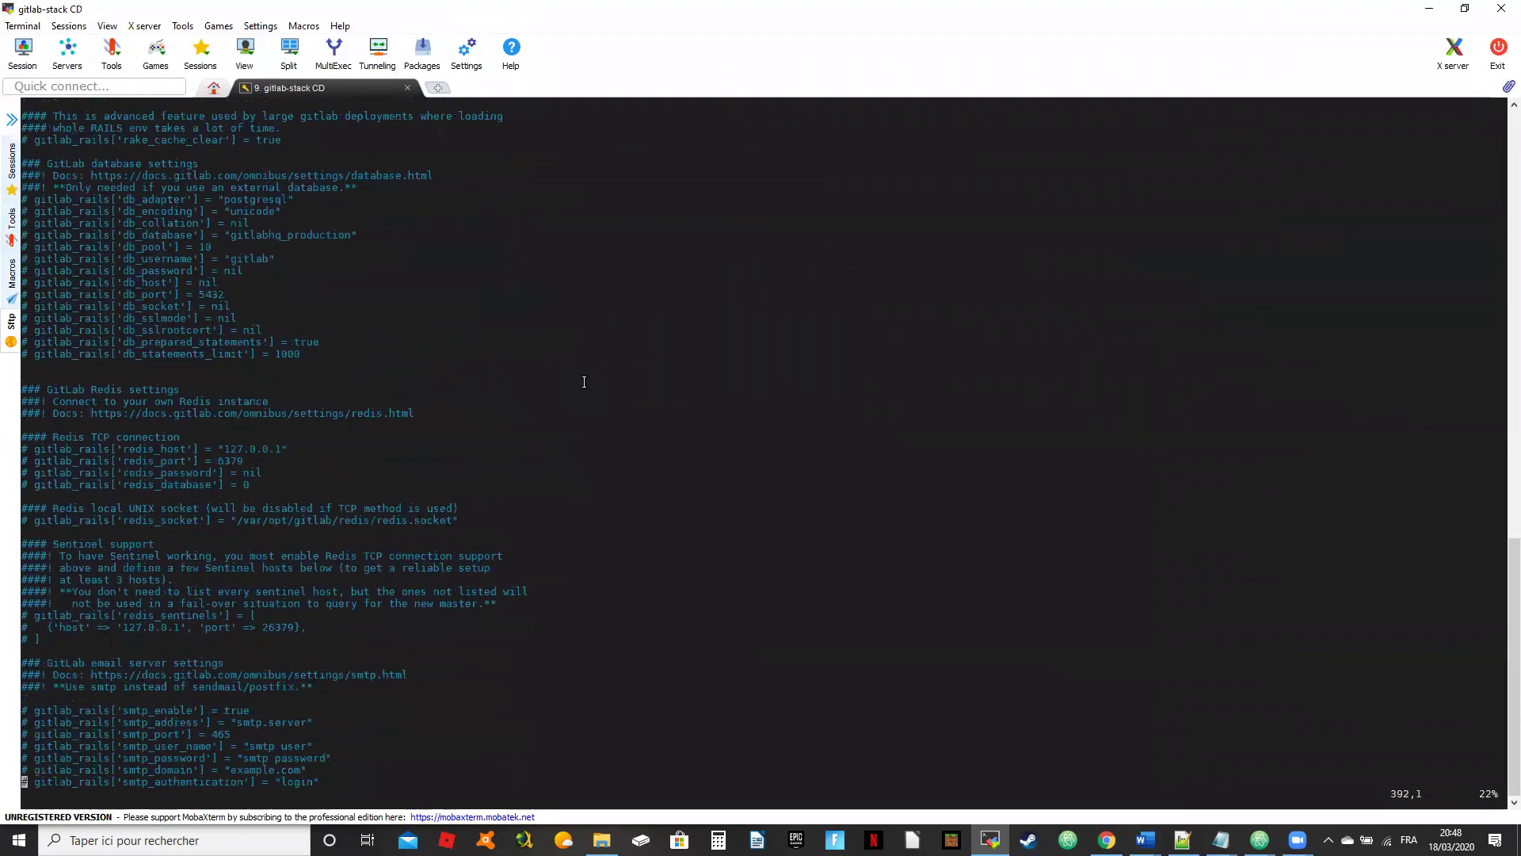
{"action": "key", "text": "Down"}
{"action": "key", "text": "Down"}
{"action": "key", "text": "Down"}
{"action": "key", "text": "Down"}
{"action": "key", "text": "Down"}
{"action": "key", "text": "Down"}
{"action": "key", "text": "Down"}
{"action": "key", "text": "Down"}
{"action": "key", "text": "Down"}
{"action": "key", "text": "Down"}
{"action": "key", "text": "Down"}
{"action": "key", "text": "Down"}
{"action": "key", "text": "Down"}
{"action": "key", "text": "Down"}
{"action": "key", "text": "Down"}
{"action": "key", "text": "Down"}
{"action": "key", "text": "Down"}
{"action": "key", "text": "Down"}
{"action": "key", "text": "Down"}
{"action": "key", "text": "Down"}
{"action": "key", "text": "Down"}
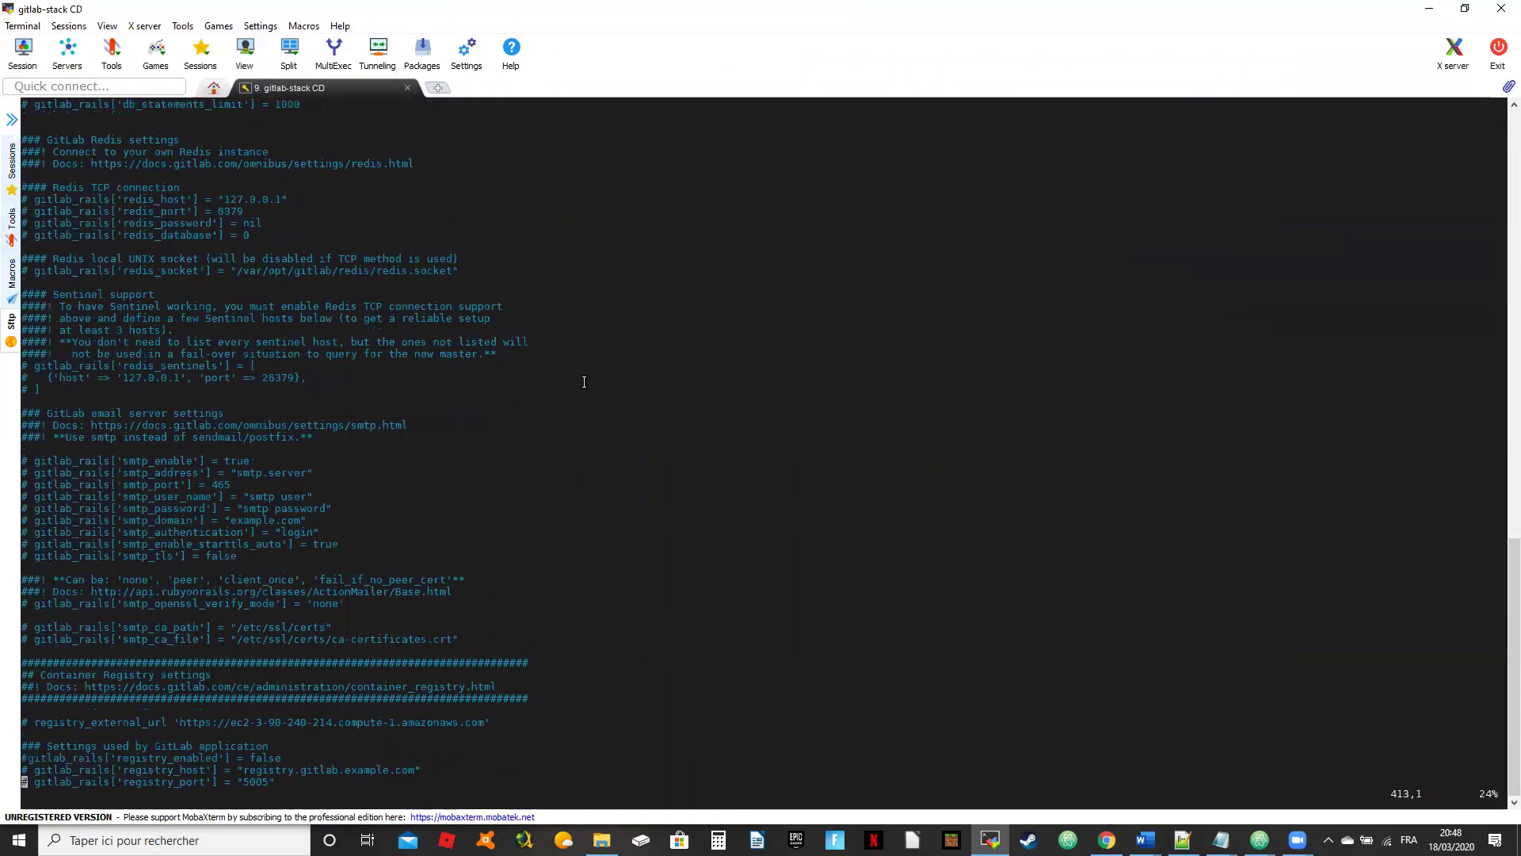
{"action": "key", "text": "Down"}
{"action": "key", "text": "Down"}
{"action": "key", "text": "Down"}
{"action": "key", "text": "Down"}
{"action": "key", "text": "Down"}
{"action": "key", "text": "Down"}
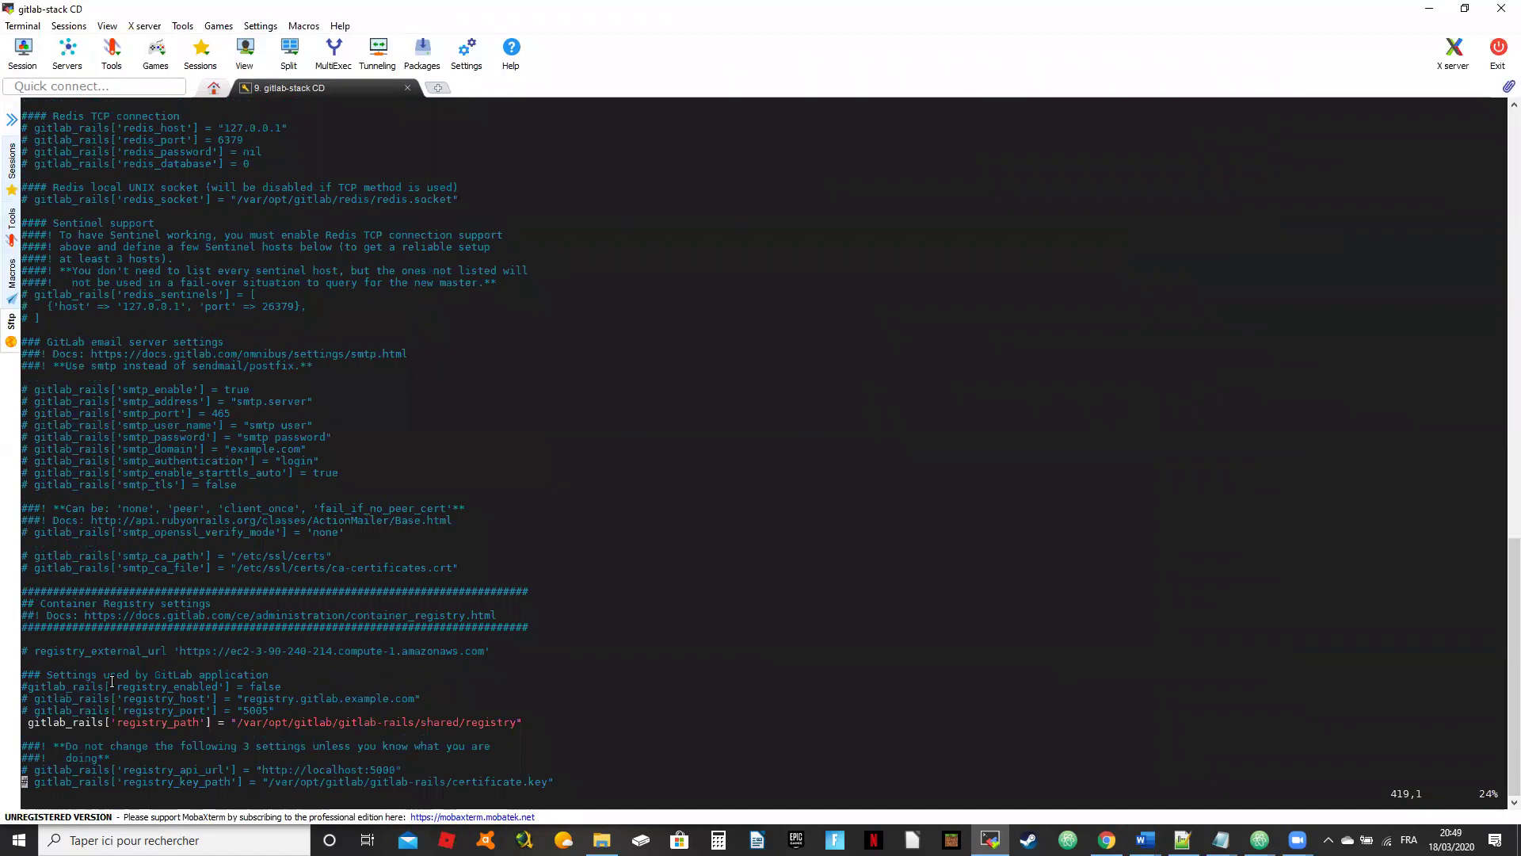
{"action": "key", "text": "Up"}
{"action": "key", "text": "Up"}
{"action": "key", "text": "Up"}
{"action": "key", "text": "Up"}
{"action": "key", "text": "Up"}
{"action": "key", "text": "Up"}
{"action": "key", "text": "Up"}
{"action": "key", "text": "Up"}
{"action": "key", "text": "Up"}
{"action": "key", "text": "Up"}
{"action": "key", "text": "Up"}
{"action": "key", "text": "x"}
{"action": "key", "text": "x"}
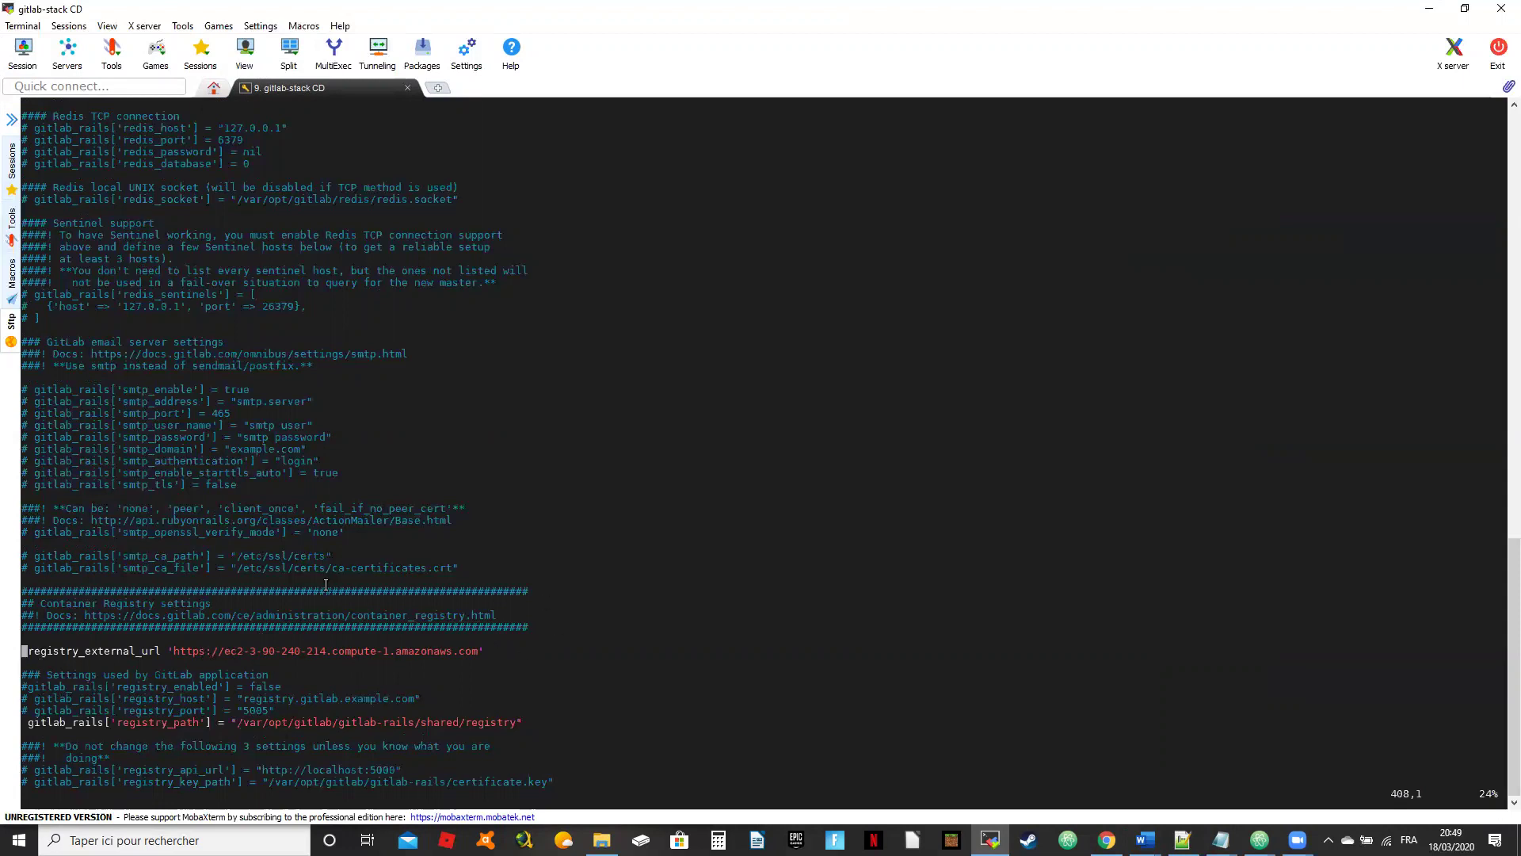
Step: Uncomment registry['enable'] = true and review the neighbouring registry settings lines
{"action": "key", "text": "Down"}
{"action": "key", "text": "Down"}
{"action": "key", "text": "Down"}
{"action": "key", "text": "Down"}
{"action": "key", "text": "Down"}
{"action": "key", "text": "Down"}
{"action": "key", "text": "Down"}
{"action": "key", "text": "Up"}
{"action": "key", "text": "Down"}
{"action": "key", "text": "Down"}
{"action": "key", "text": "Down"}
{"action": "key", "text": "Down"}
{"action": "key", "text": "Down"}
{"action": "key", "text": "Down"}
{"action": "key", "text": "Down"}
{"action": "key", "text": "Down"}
{"action": "key", "text": "Down"}
{"action": "key", "text": "Down"}
{"action": "key", "text": "Down"}
{"action": "key", "text": "Down"}
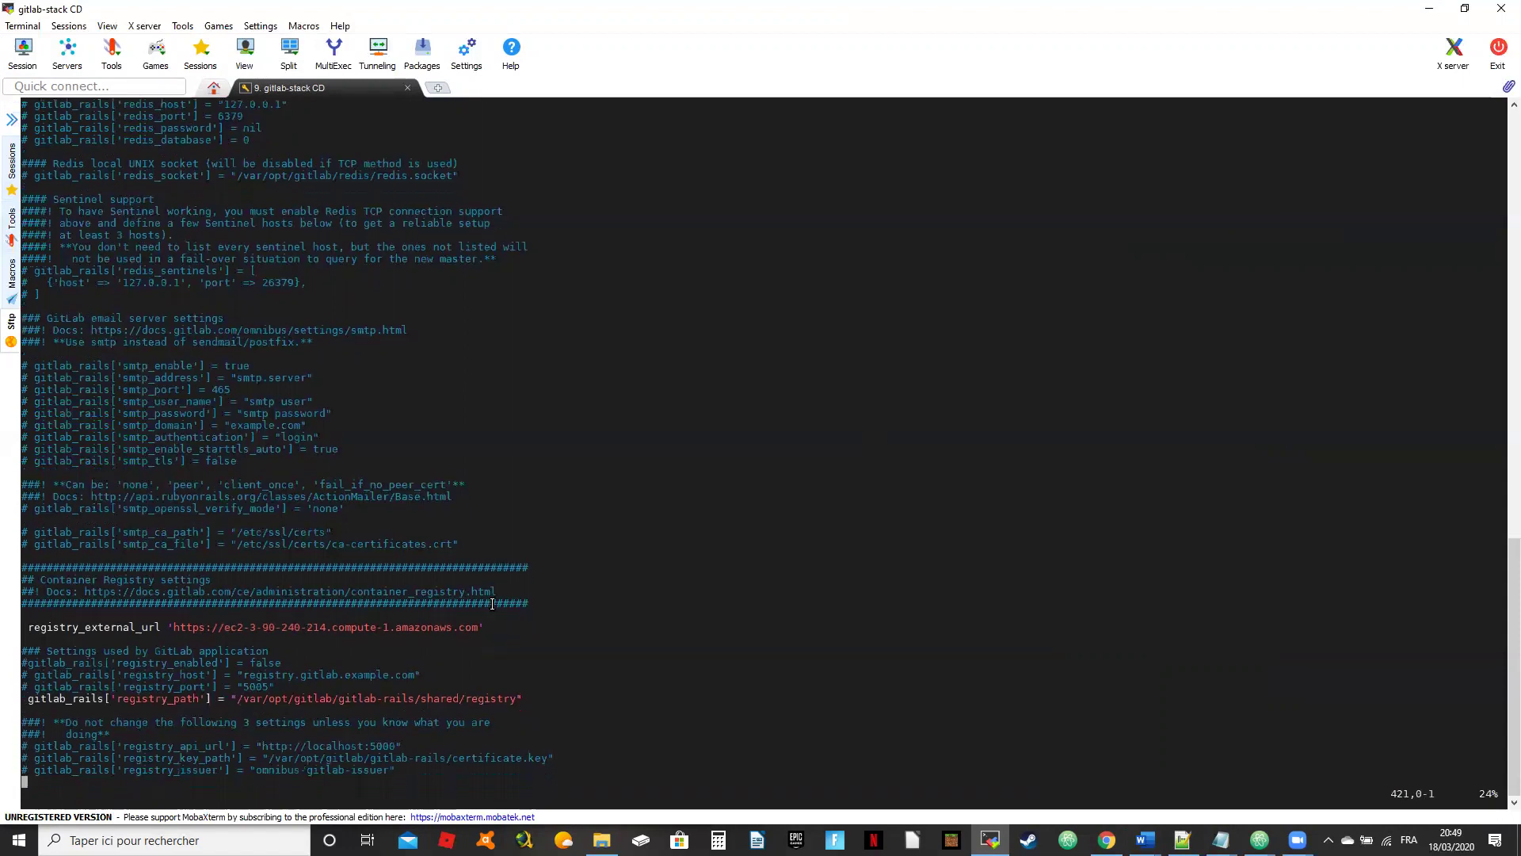
{"action": "key", "text": "Up"}
{"action": "key", "text": "Up"}
{"action": "key", "text": "Up"}
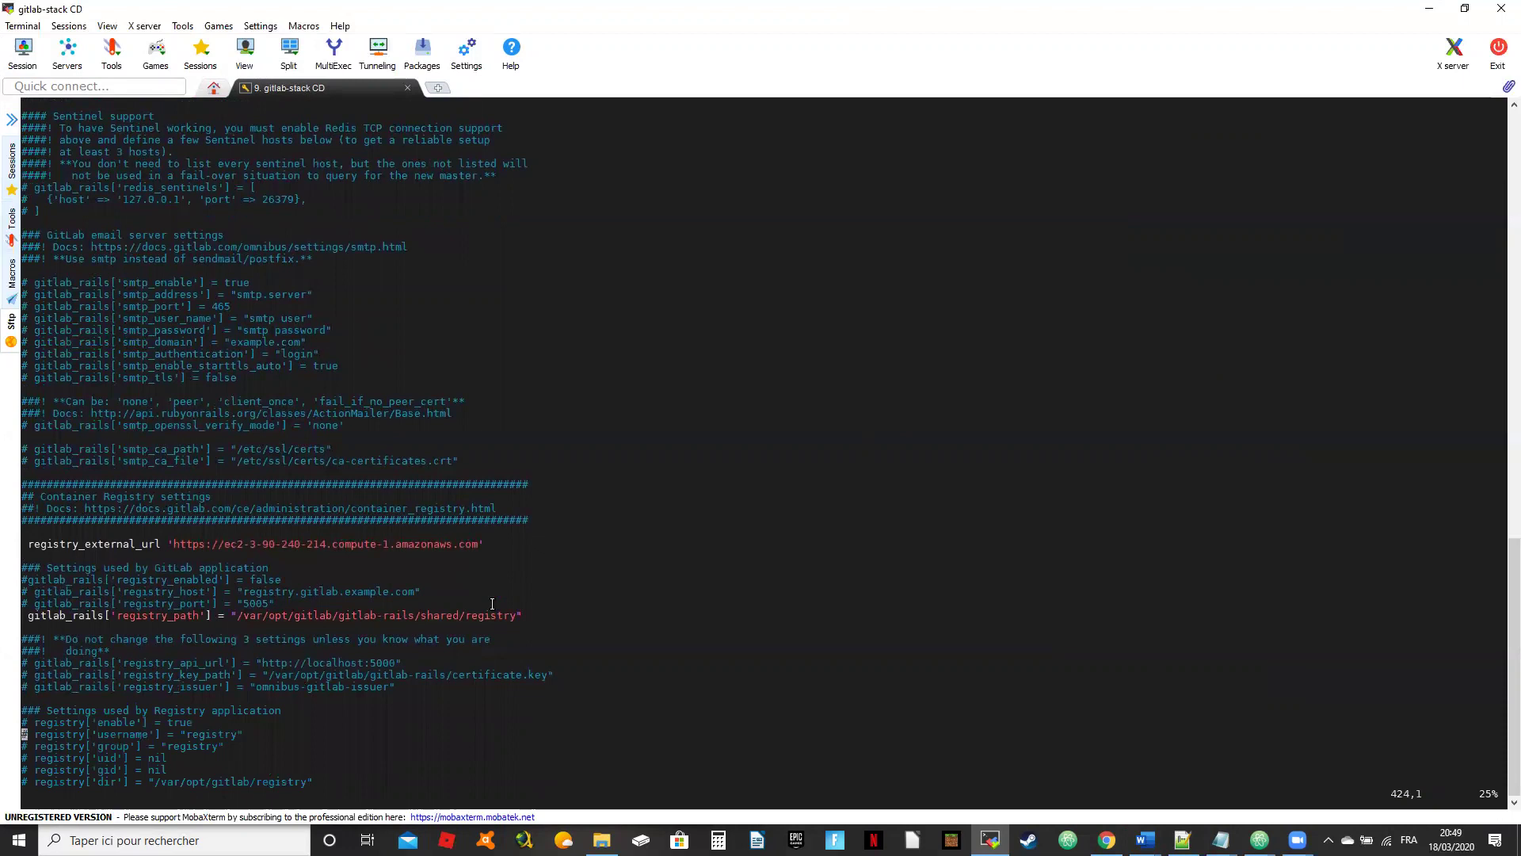
{"action": "key", "text": "x"}
{"action": "key", "text": "x"}
{"action": "key", "text": "Up"}
{"action": "key", "text": "Up"}
{"action": "key", "text": "Up"}
{"action": "key", "text": "Up"}
{"action": "key", "text": "Up"}
{"action": "key", "text": "Up"}
{"action": "key", "text": "Up"}
{"action": "key", "text": "Up"}
{"action": "key", "text": "Up"}
{"action": "key", "text": "Up"}
{"action": "key", "text": "Up"}
{"action": "key", "text": "Up"}
{"action": "key", "text": "Up"}
{"action": "key", "text": "Up"}
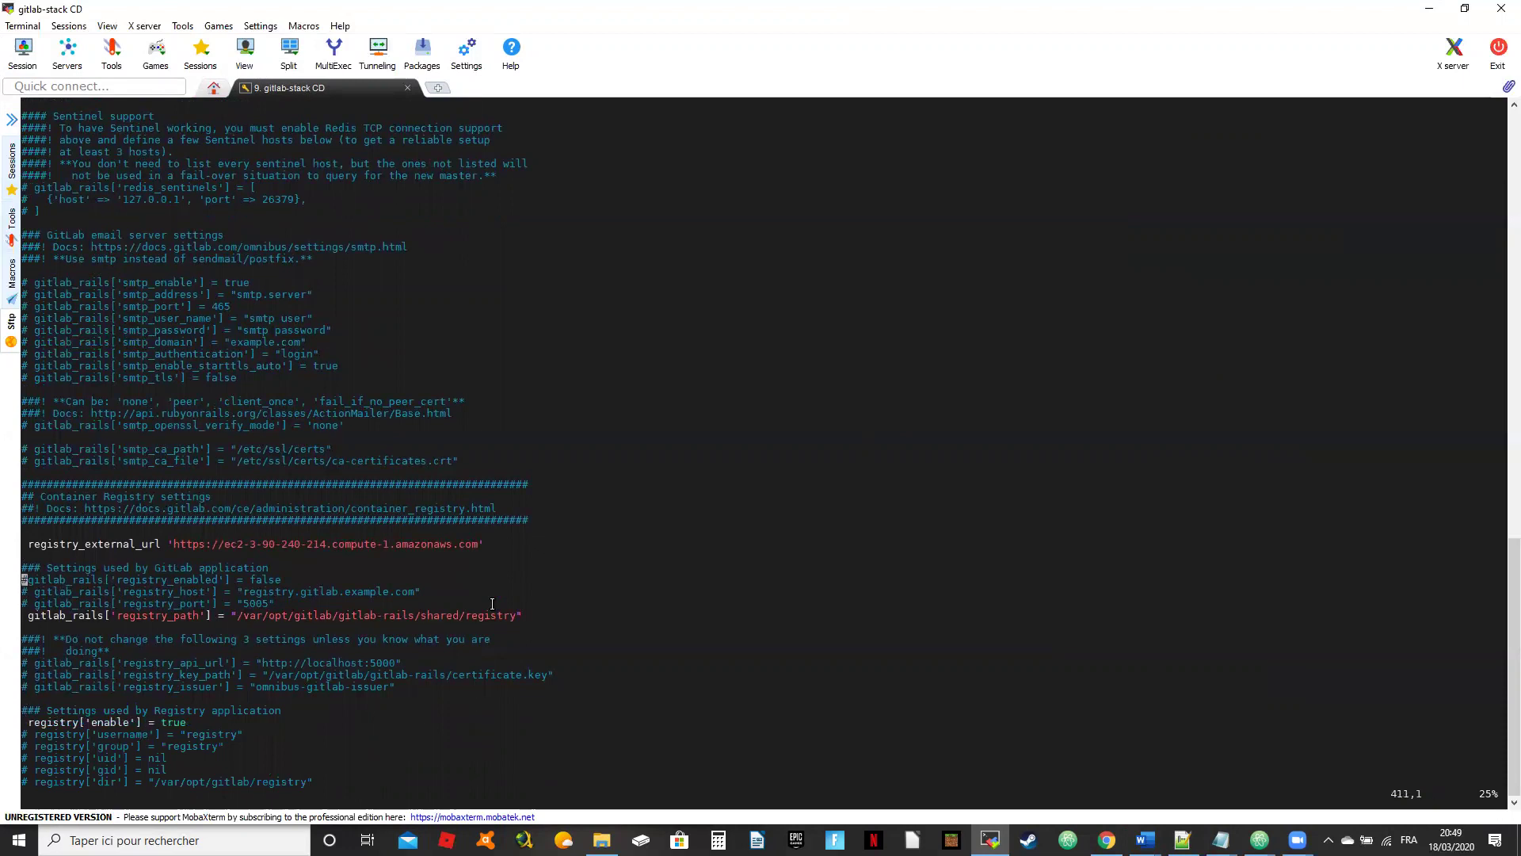
{"action": "key", "text": "Down"}
{"action": "key", "text": "Down"}
{"action": "key", "text": "Down"}
{"action": "key", "text": "Up"}
{"action": "key", "text": "Up"}
{"action": "key", "text": "Up"}
{"action": "key", "text": "Up"}
{"action": "key", "text": "Down"}
{"action": "key", "text": "Down"}
{"action": "key", "text": "Down"}
{"action": "key", "text": "Down"}
{"action": "key", "text": "Down"}
{"action": "key", "text": "Down"}
{"action": "key", "text": "Down"}
{"action": "key", "text": "Down"}
{"action": "key", "text": "Down"}
{"action": "key", "text": "Down"}
{"action": "key", "text": "Down"}
{"action": "key", "text": "Down"}
{"action": "key", "text": "Down"}
{"action": "key", "text": "Down"}
{"action": "key", "text": "Down"}
{"action": "key", "text": "Down"}
{"action": "key", "text": "Down"}
{"action": "key", "text": "Down"}
{"action": "key", "text": "Down"}
{"action": "key", "text": "Down"}
{"action": "key", "text": "Down"}
{"action": "key", "text": "Down"}
{"action": "key", "text": "Down"}
{"action": "key", "text": "Down"}
{"action": "key", "text": "Down"}
{"action": "key", "text": "Down"}
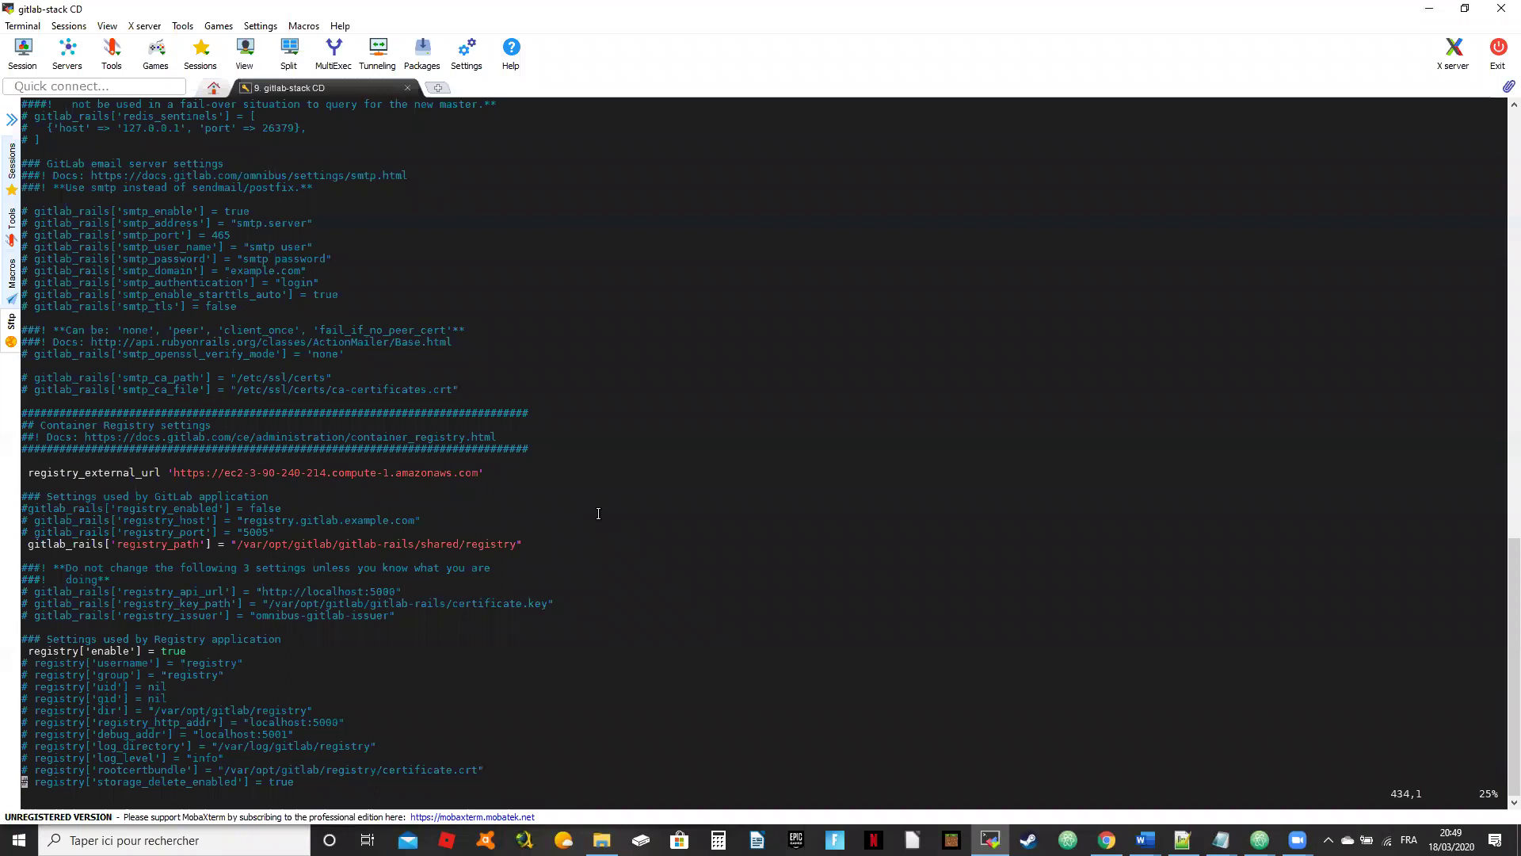
Step: Scroll down through gitlab.rb into the GitLab NGINX settings
{"action": "scroll", "coordinate": [598, 513], "scroll_direction": "up", "scroll_amount": 2}
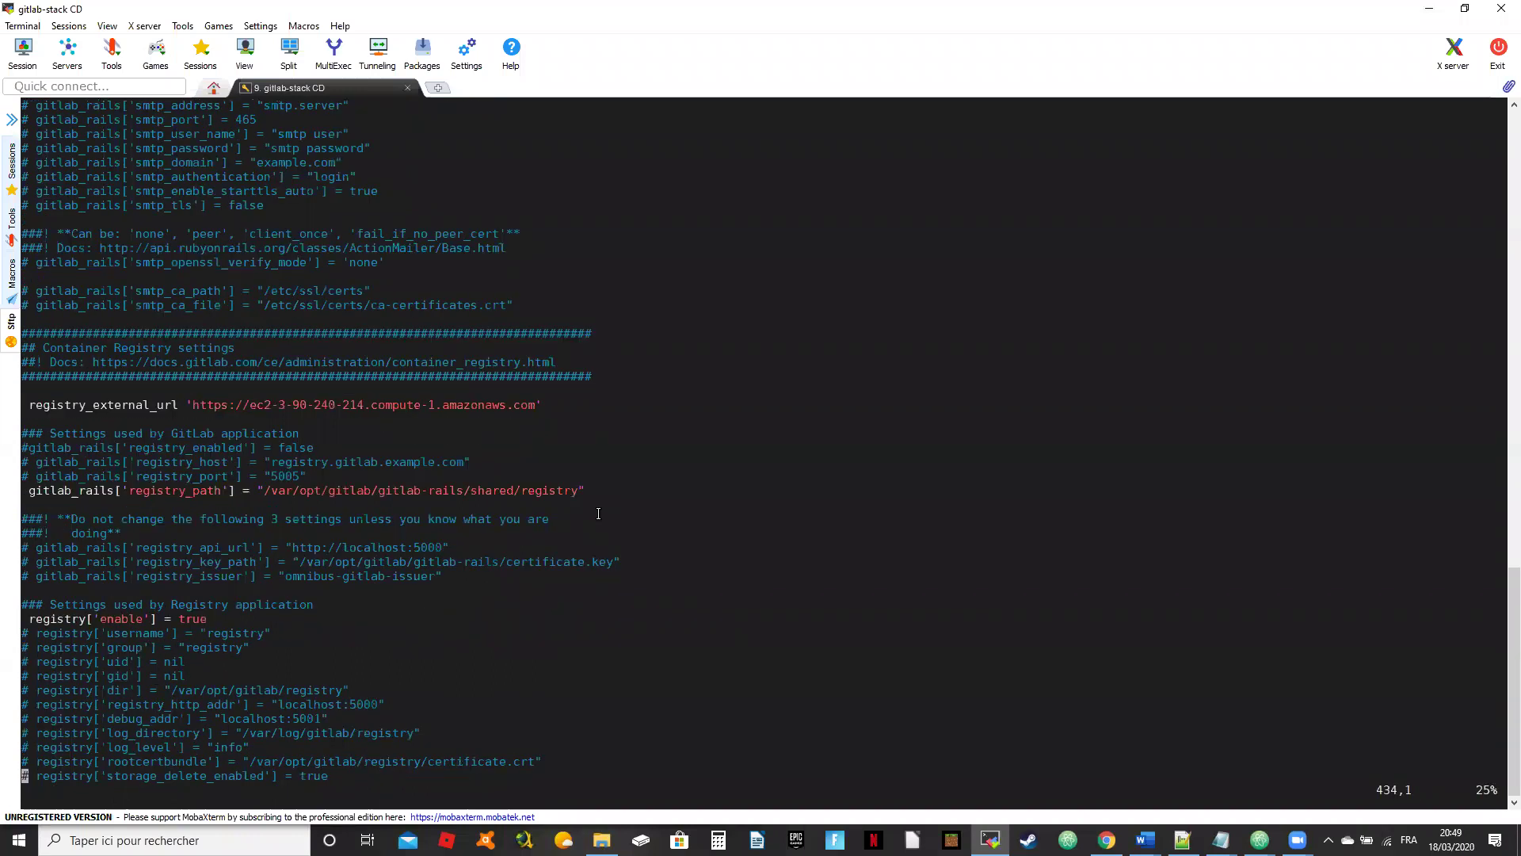
{"action": "scroll", "coordinate": [598, 514], "scroll_direction": "up", "scroll_amount": 1}
{"action": "scroll", "coordinate": [598, 513], "scroll_direction": "down", "scroll_amount": 7}
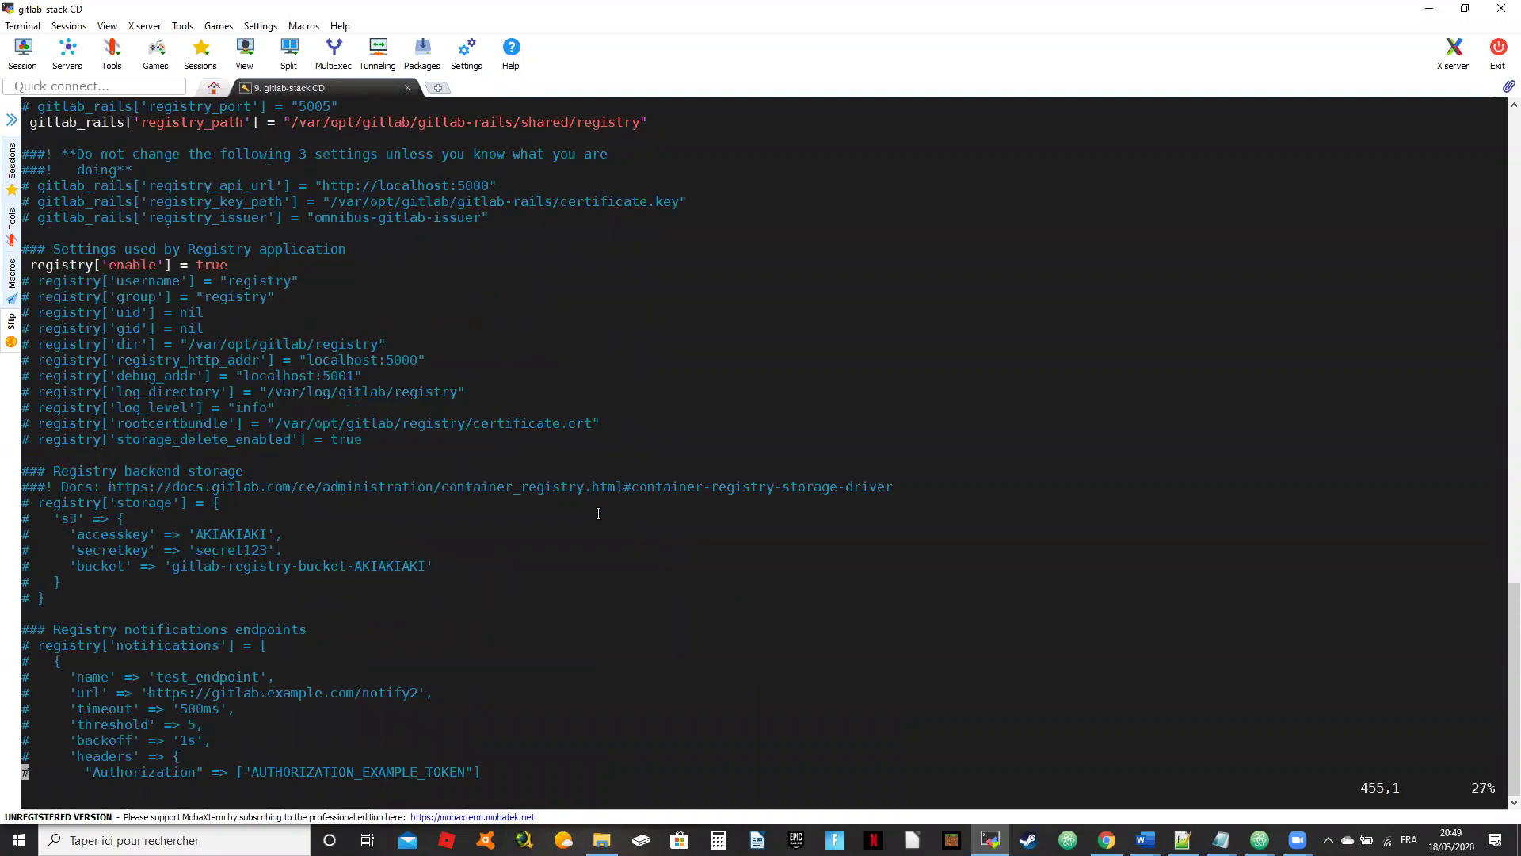
{"action": "scroll", "coordinate": [598, 513], "scroll_direction": "down", "scroll_amount": 14}
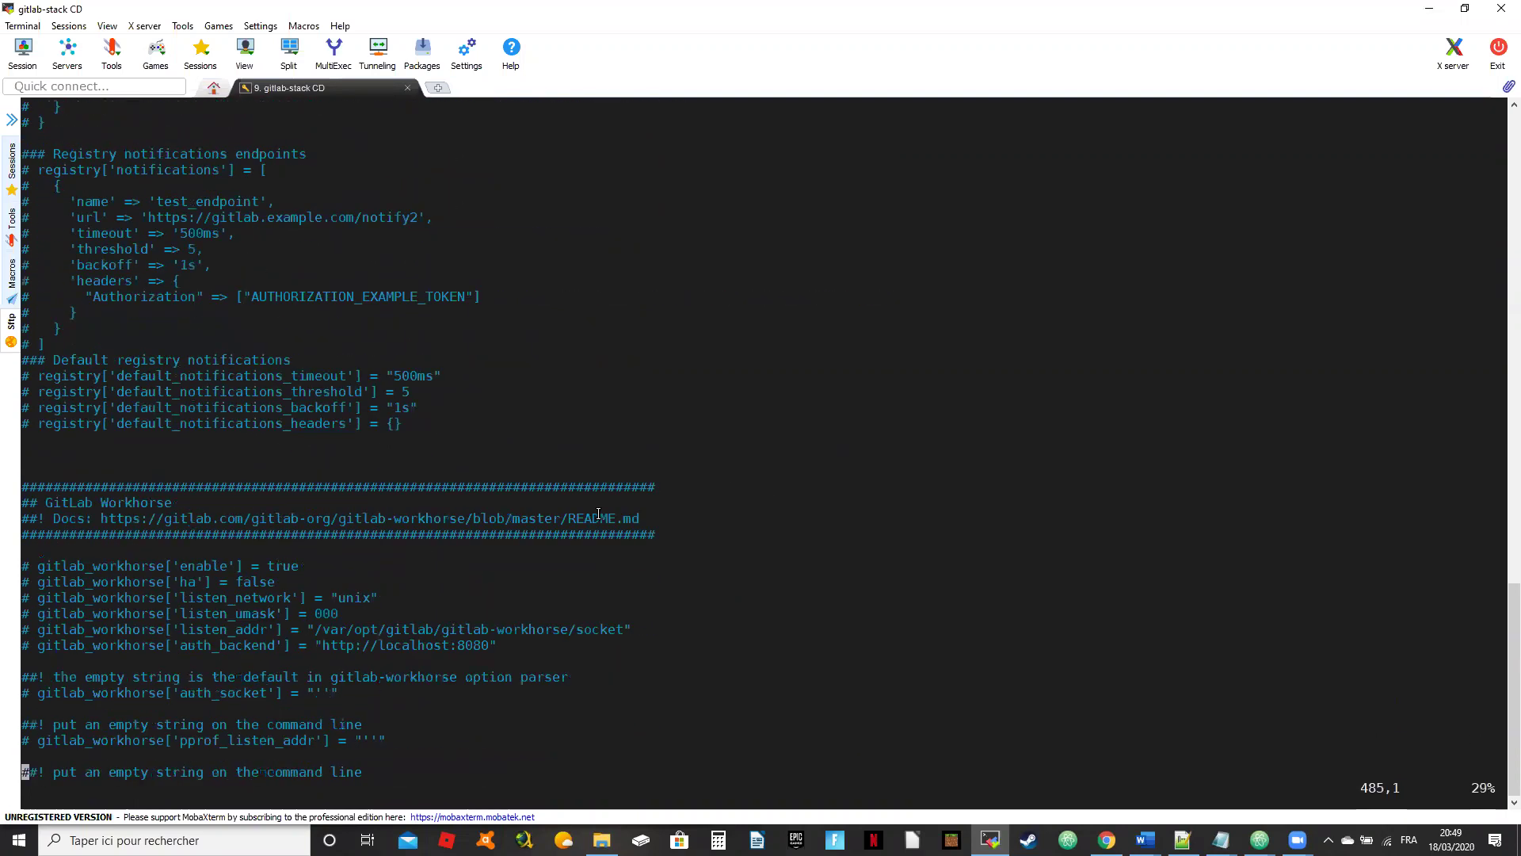
{"action": "scroll", "coordinate": [599, 513], "scroll_direction": "down", "scroll_amount": 20}
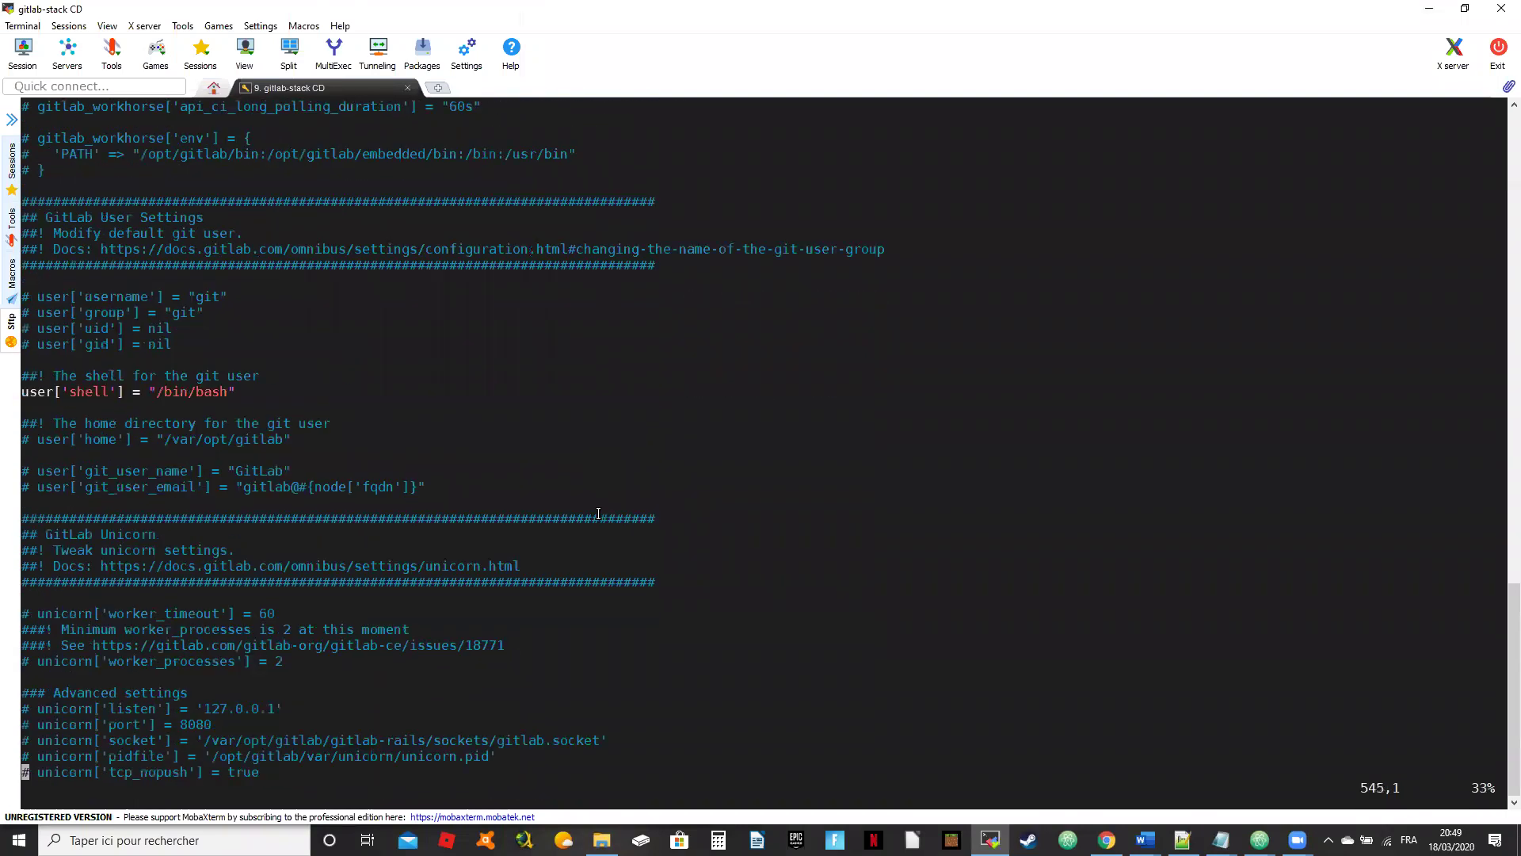
{"action": "scroll", "coordinate": [598, 513], "scroll_direction": "down", "scroll_amount": 17}
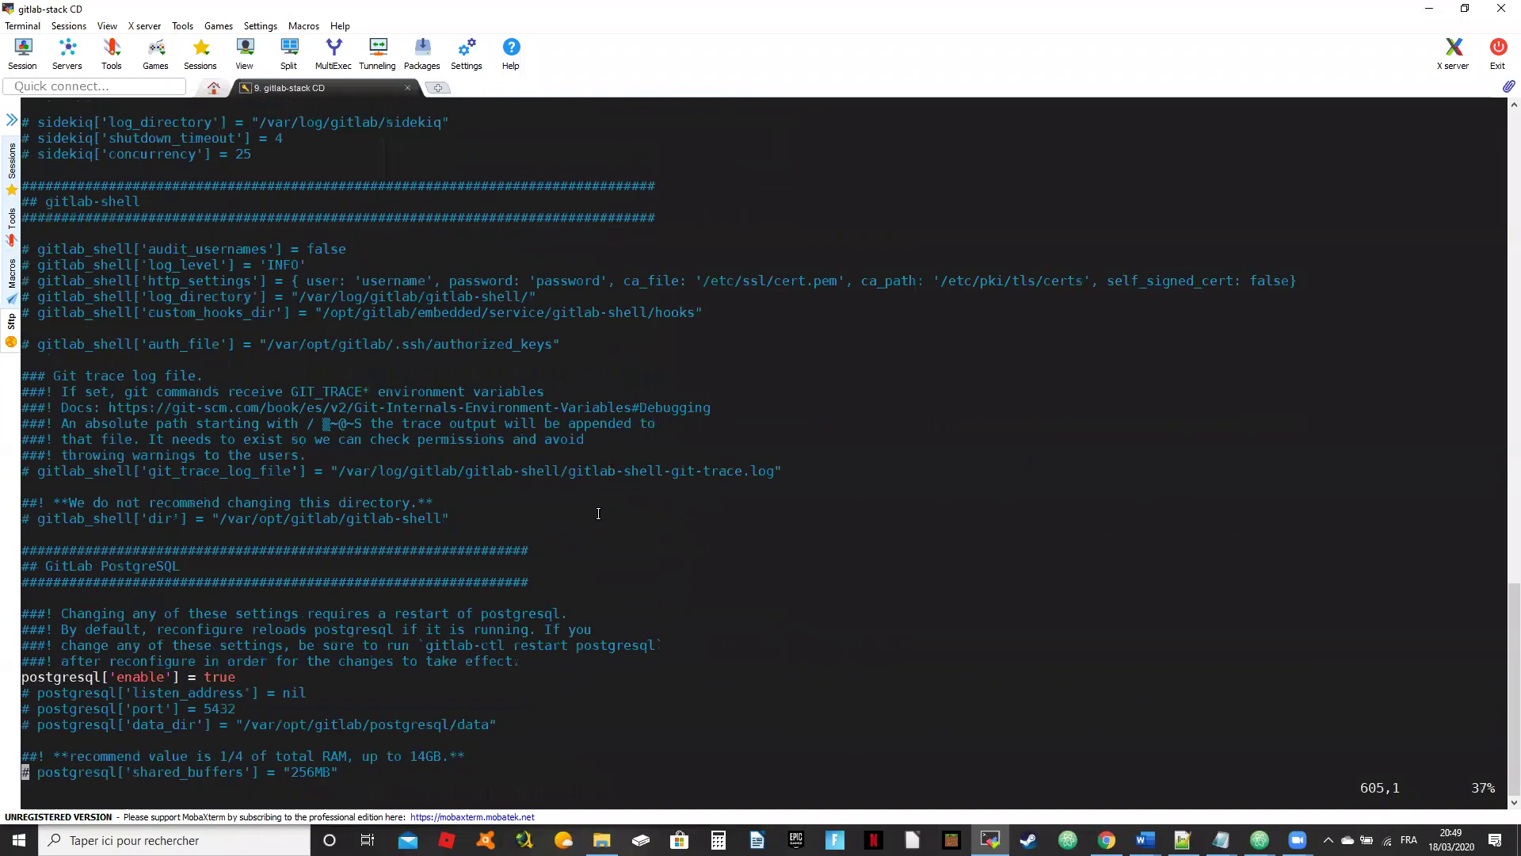
{"action": "scroll", "coordinate": [599, 514], "scroll_direction": "down", "scroll_amount": 14}
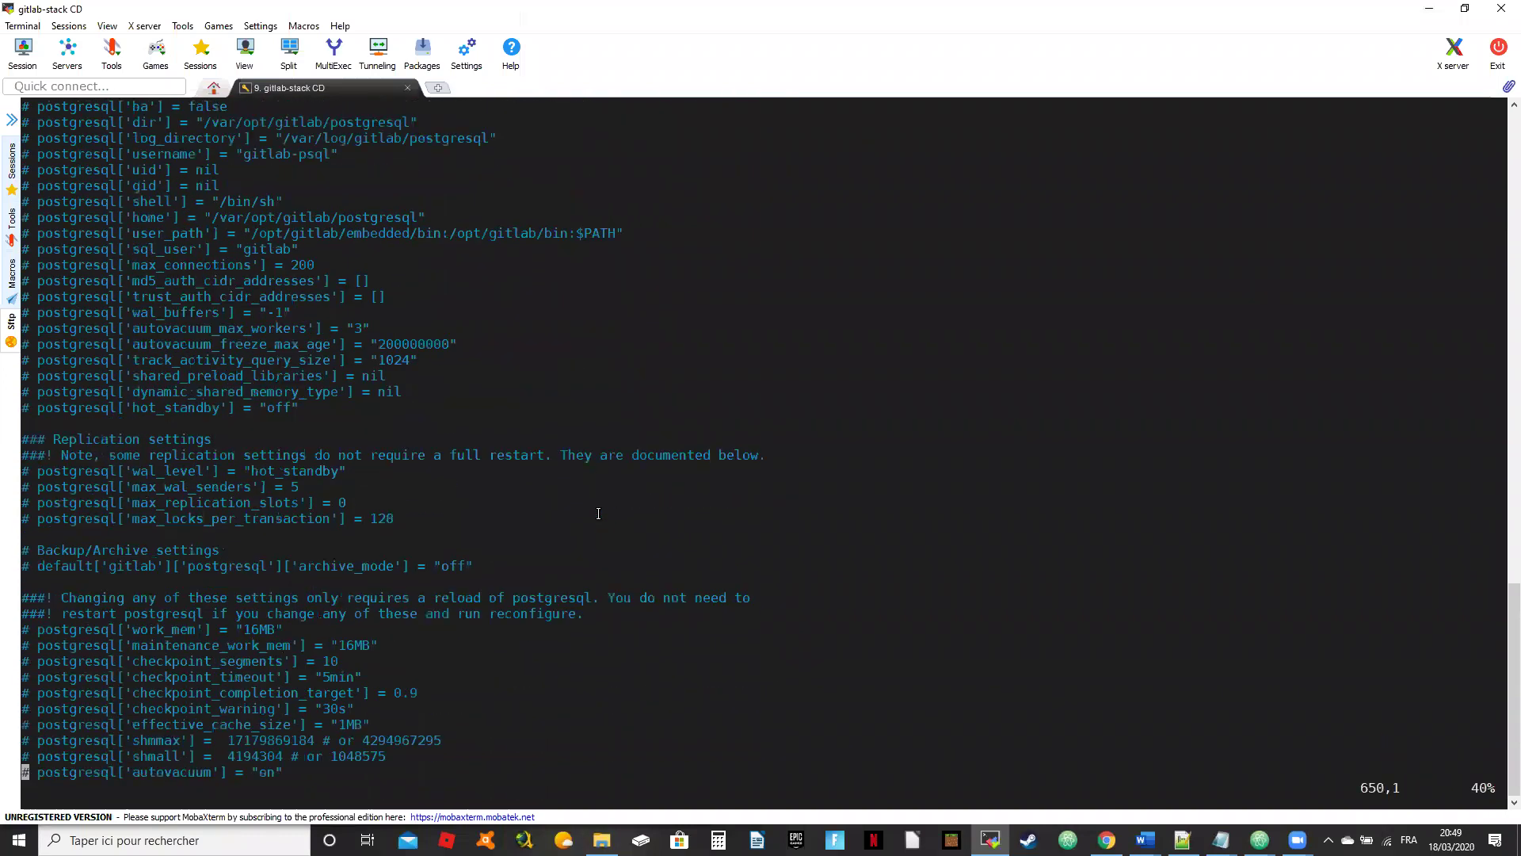
{"action": "scroll", "coordinate": [599, 513], "scroll_direction": "down", "scroll_amount": 20}
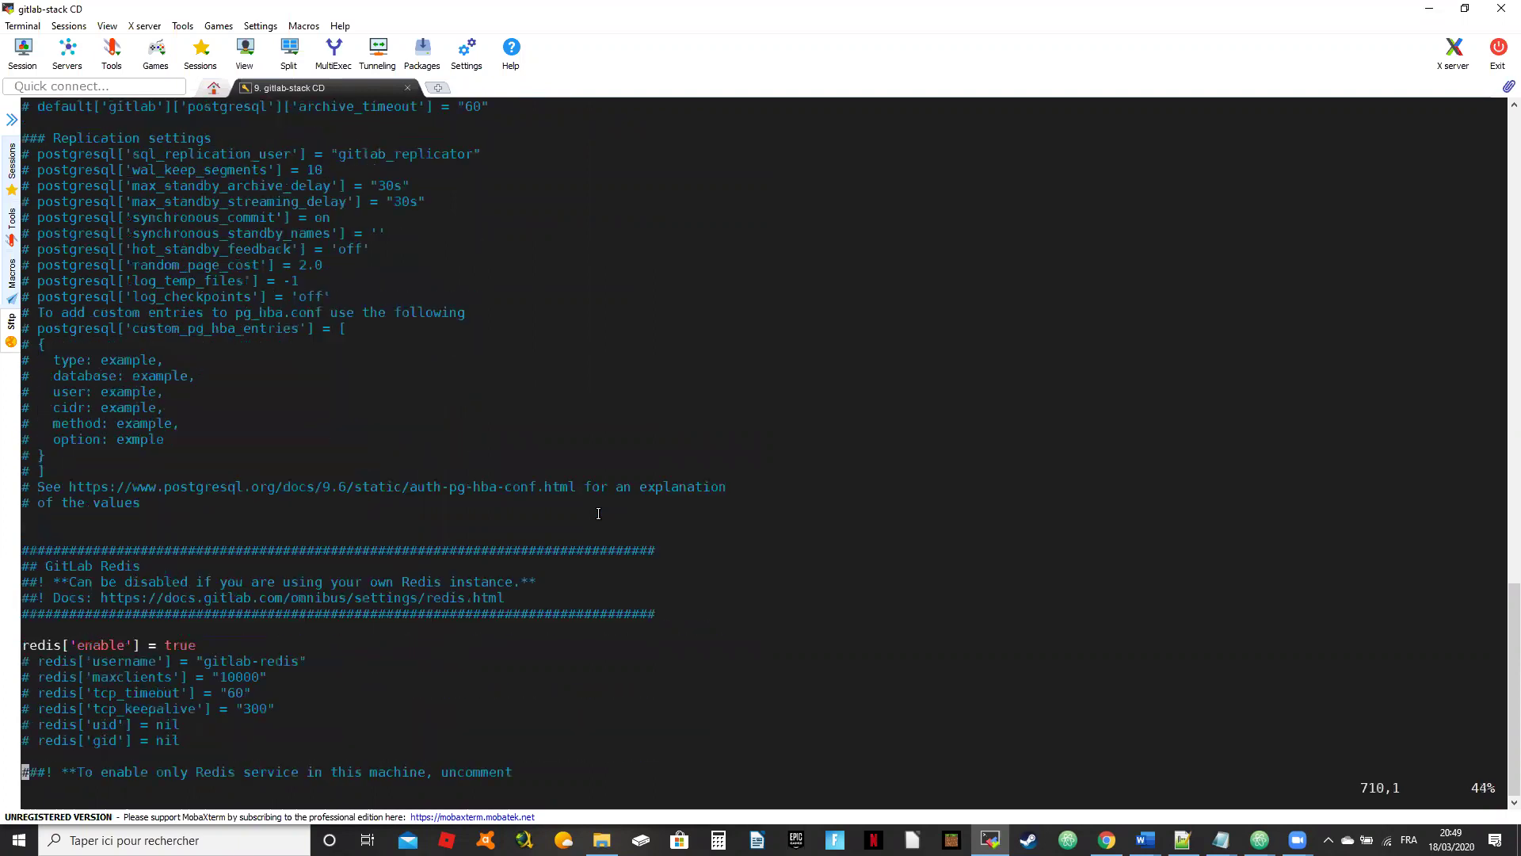
{"action": "scroll", "coordinate": [598, 514], "scroll_direction": "down", "scroll_amount": 15}
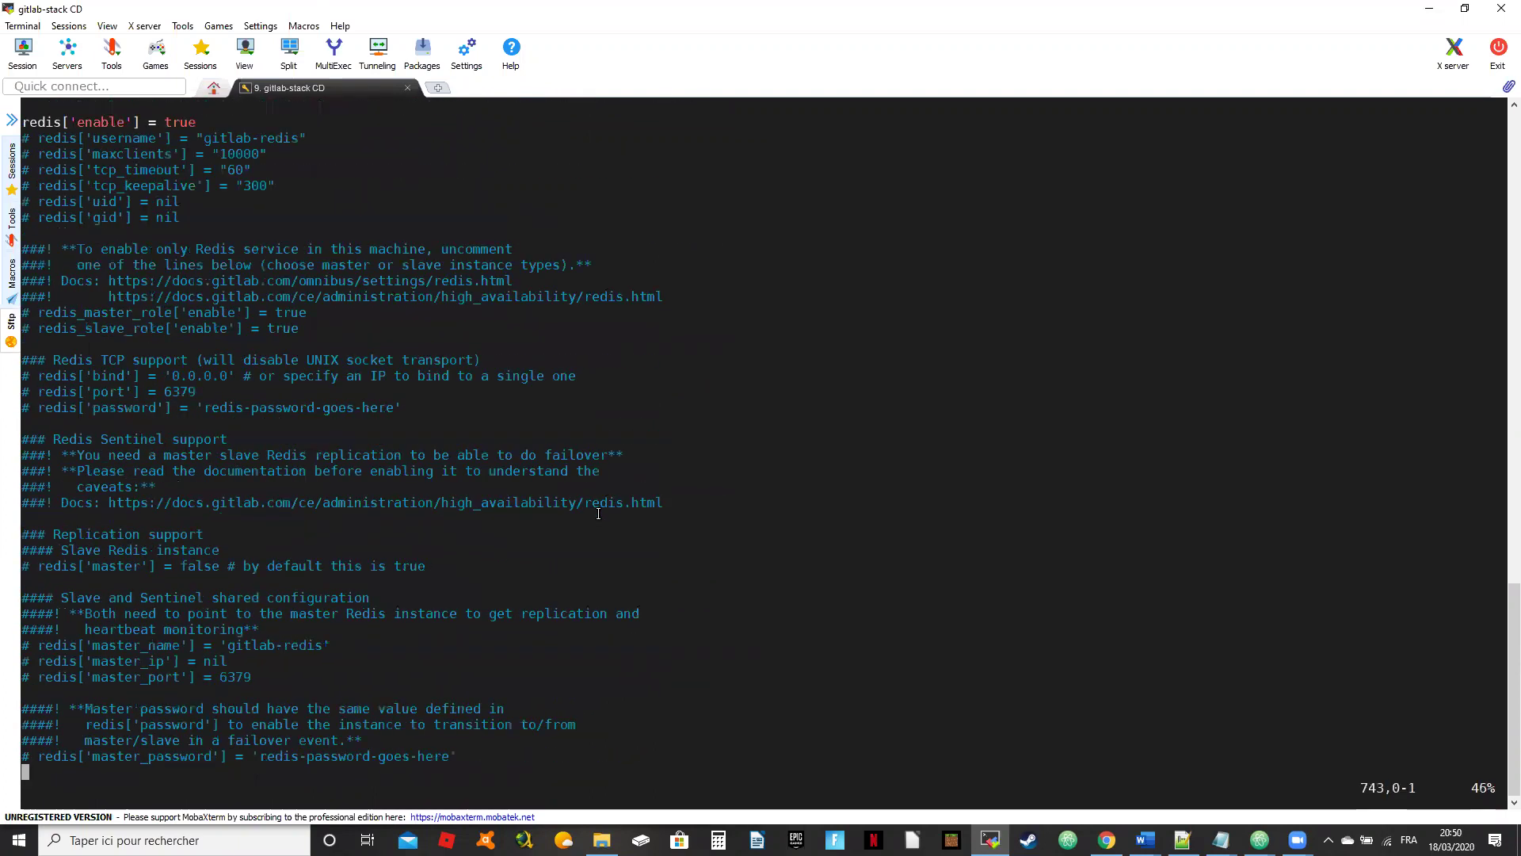
{"action": "scroll", "coordinate": [598, 513], "scroll_direction": "down", "scroll_amount": 12}
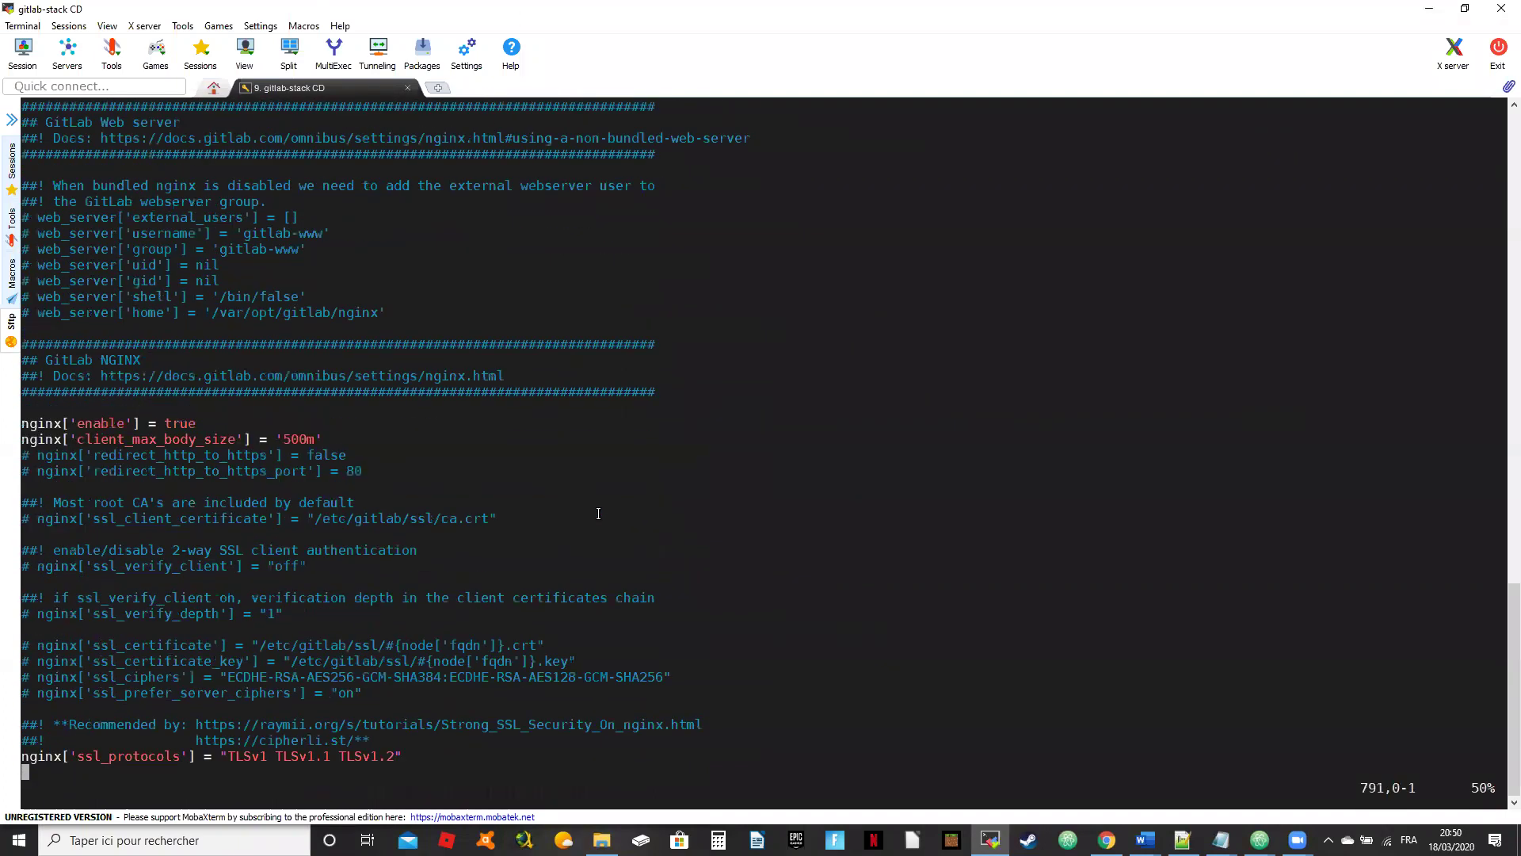
Step: Move past the Logrotate, Pages and Mattermost sections back to the Registry NGINX lines
{"action": "key", "text": "Up"}
{"action": "key", "text": "Up"}
{"action": "key", "text": "Up"}
{"action": "key", "text": "Up"}
{"action": "key", "text": "Up"}
{"action": "key", "text": "Up"}
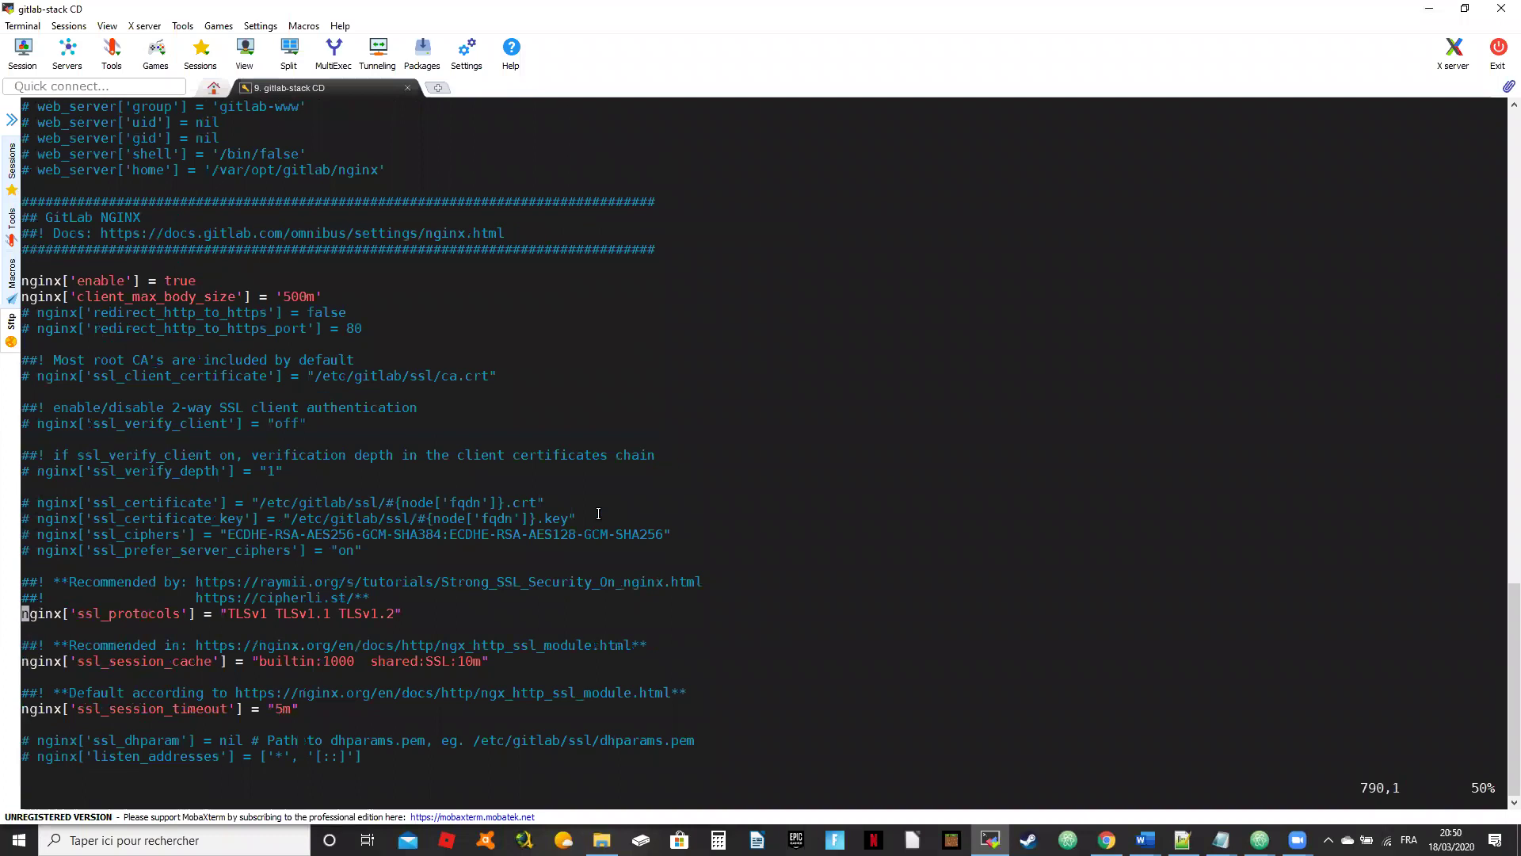
{"action": "key", "text": "Up"}
{"action": "key", "text": "Up"}
{"action": "key", "text": "Up"}
{"action": "key", "text": "Up"}
{"action": "key", "text": "Up"}
{"action": "key", "text": "Up"}
{"action": "key", "text": "Up"}
{"action": "key", "text": "Up"}
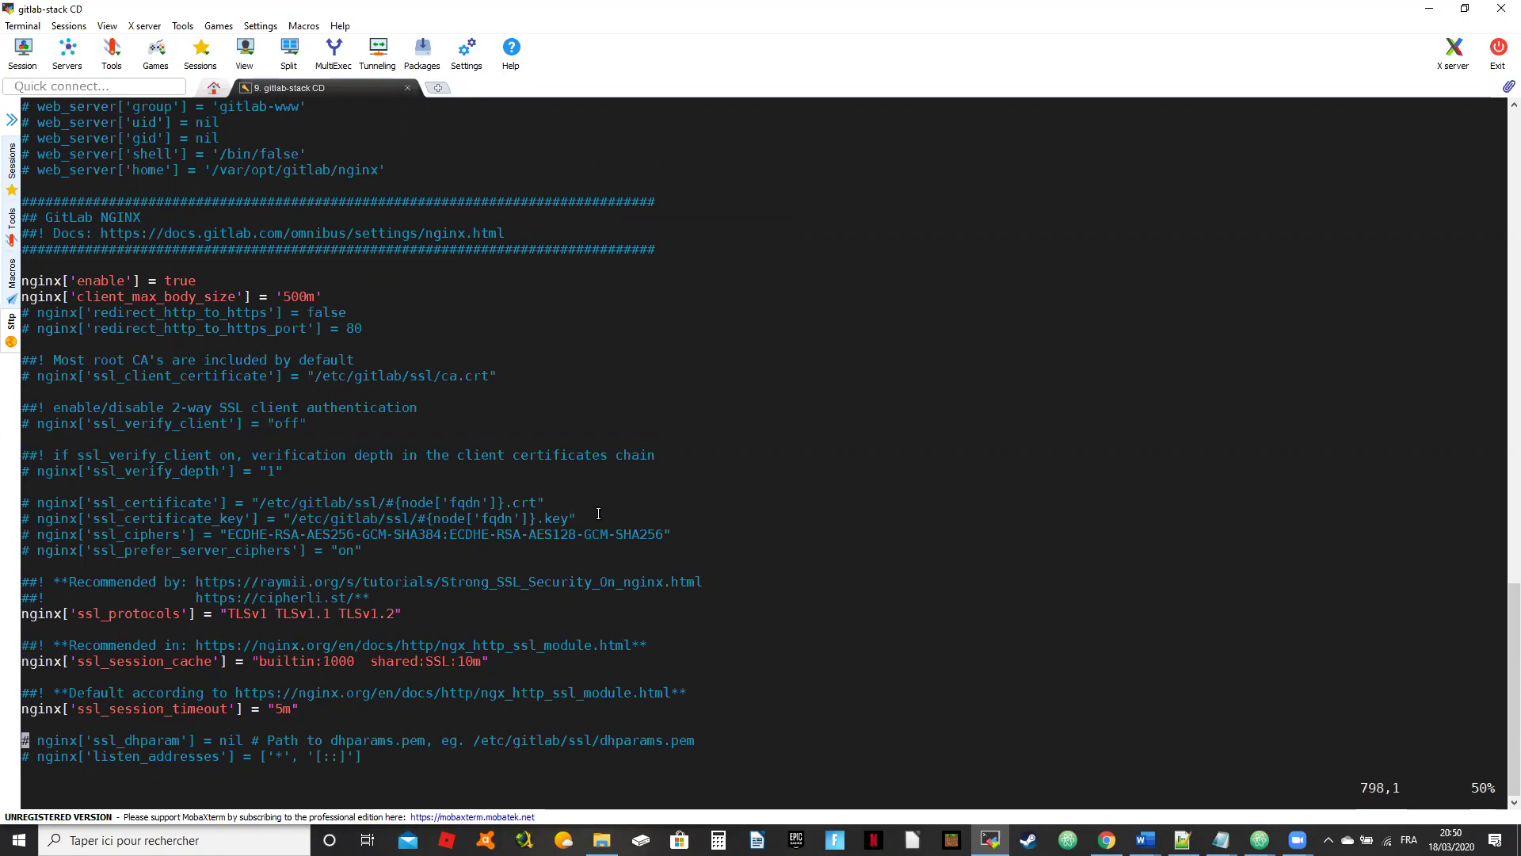
{"action": "key", "text": "Down"}
{"action": "key", "text": "Down"}
{"action": "key", "text": "Down"}
{"action": "key", "text": "Down"}
{"action": "key", "text": "Down"}
{"action": "key", "text": "Down"}
{"action": "key", "text": "Down"}
{"action": "key", "text": "Down"}
{"action": "key", "text": "Down"}
{"action": "key", "text": "Down"}
{"action": "key", "text": "Down"}
{"action": "key", "text": "Down"}
{"action": "key", "text": "Down"}
{"action": "key", "text": "Down"}
{"action": "key", "text": "Down"}
{"action": "key", "text": "Down"}
{"action": "key", "text": "Down"}
{"action": "key", "text": "Down"}
{"action": "key", "text": "Down"}
{"action": "key", "text": "Down"}
{"action": "key", "text": "Down"}
{"action": "key", "text": "Down"}
{"action": "key", "text": "Down"}
{"action": "key", "text": "Down"}
{"action": "key", "text": "Down"}
{"action": "key", "text": "Down"}
{"action": "key", "text": "Down"}
{"action": "key", "text": "Down"}
{"action": "key", "text": "Down"}
{"action": "key", "text": "Down"}
{"action": "key", "text": "Down"}
{"action": "key", "text": "Down"}
{"action": "key", "text": "Down"}
{"action": "key", "text": "Down"}
{"action": "key", "text": "Down"}
{"action": "key", "text": "Down"}
{"action": "key", "text": "Down"}
{"action": "key", "text": "Down"}
{"action": "key", "text": "Down"}
{"action": "key", "text": "Down"}
{"action": "key", "text": "Down"}
{"action": "key", "text": "Down"}
{"action": "key", "text": "Down"}
{"action": "key", "text": "Down"}
{"action": "key", "text": "Down"}
{"action": "key", "text": "Down"}
{"action": "key", "text": "Down"}
{"action": "key", "text": "Down"}
{"action": "key", "text": "Down"}
{"action": "key", "text": "Down"}
{"action": "key", "text": "Down"}
{"action": "key", "text": "Down"}
{"action": "key", "text": "Down"}
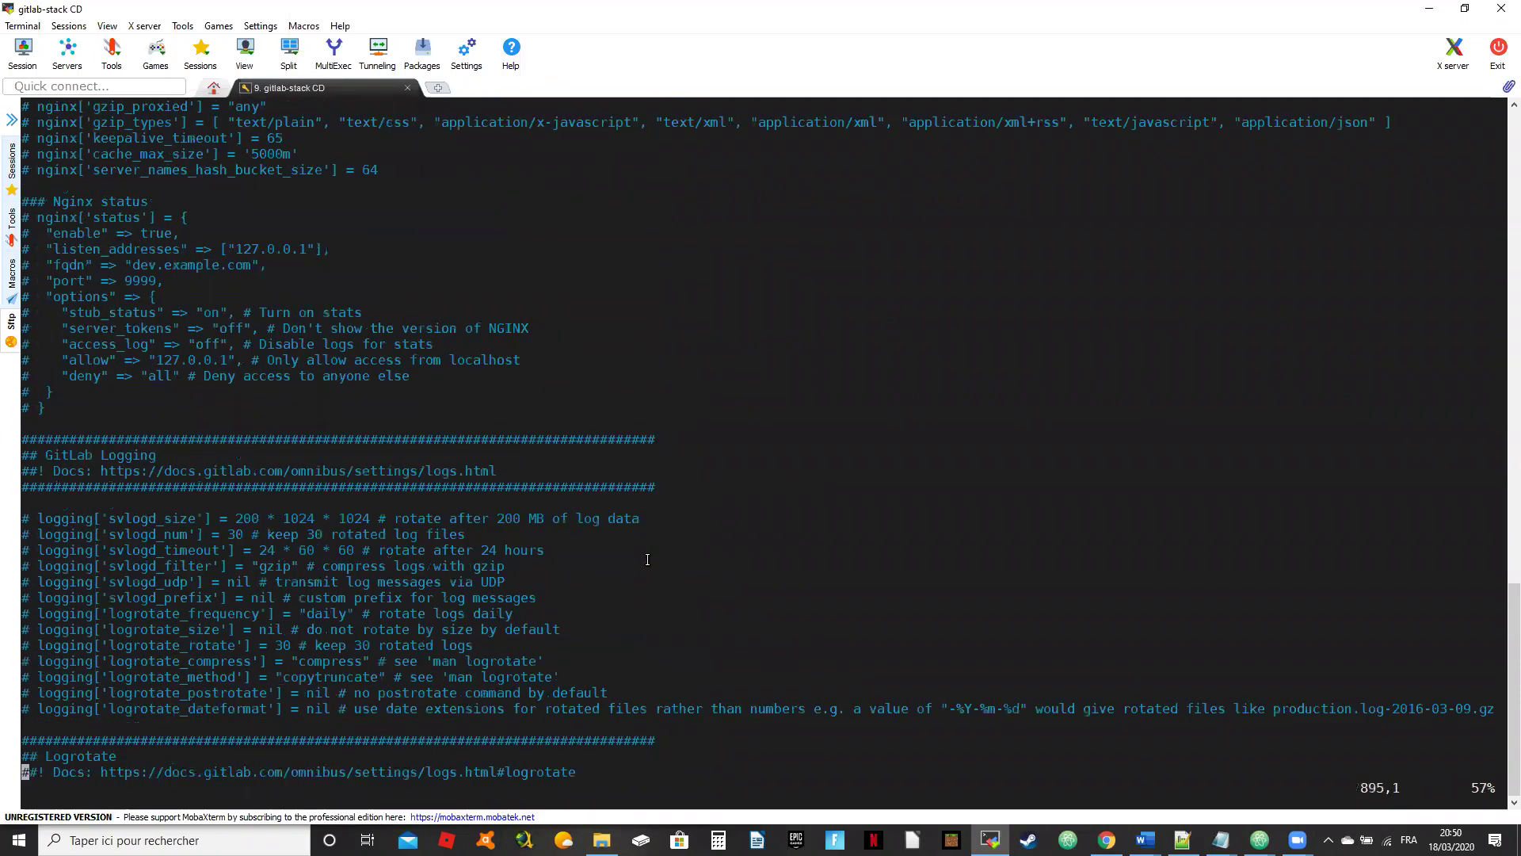
{"action": "key", "text": "Down"}
{"action": "key", "text": "Down"}
{"action": "key", "text": "Down"}
{"action": "key", "text": "Down"}
{"action": "key", "text": "Down"}
{"action": "key", "text": "Down"}
{"action": "key", "text": "Down"}
{"action": "key", "text": "Down"}
{"action": "key", "text": "Down"}
{"action": "key", "text": "Down"}
{"action": "key", "text": "Down"}
{"action": "key", "text": "Down"}
{"action": "key", "text": "Down"}
{"action": "key", "text": "Down"}
{"action": "key", "text": "Down"}
{"action": "key", "text": "Down"}
{"action": "key", "text": "Down"}
{"action": "key", "text": "Down"}
{"action": "key", "text": "Down"}
{"action": "key", "text": "Down"}
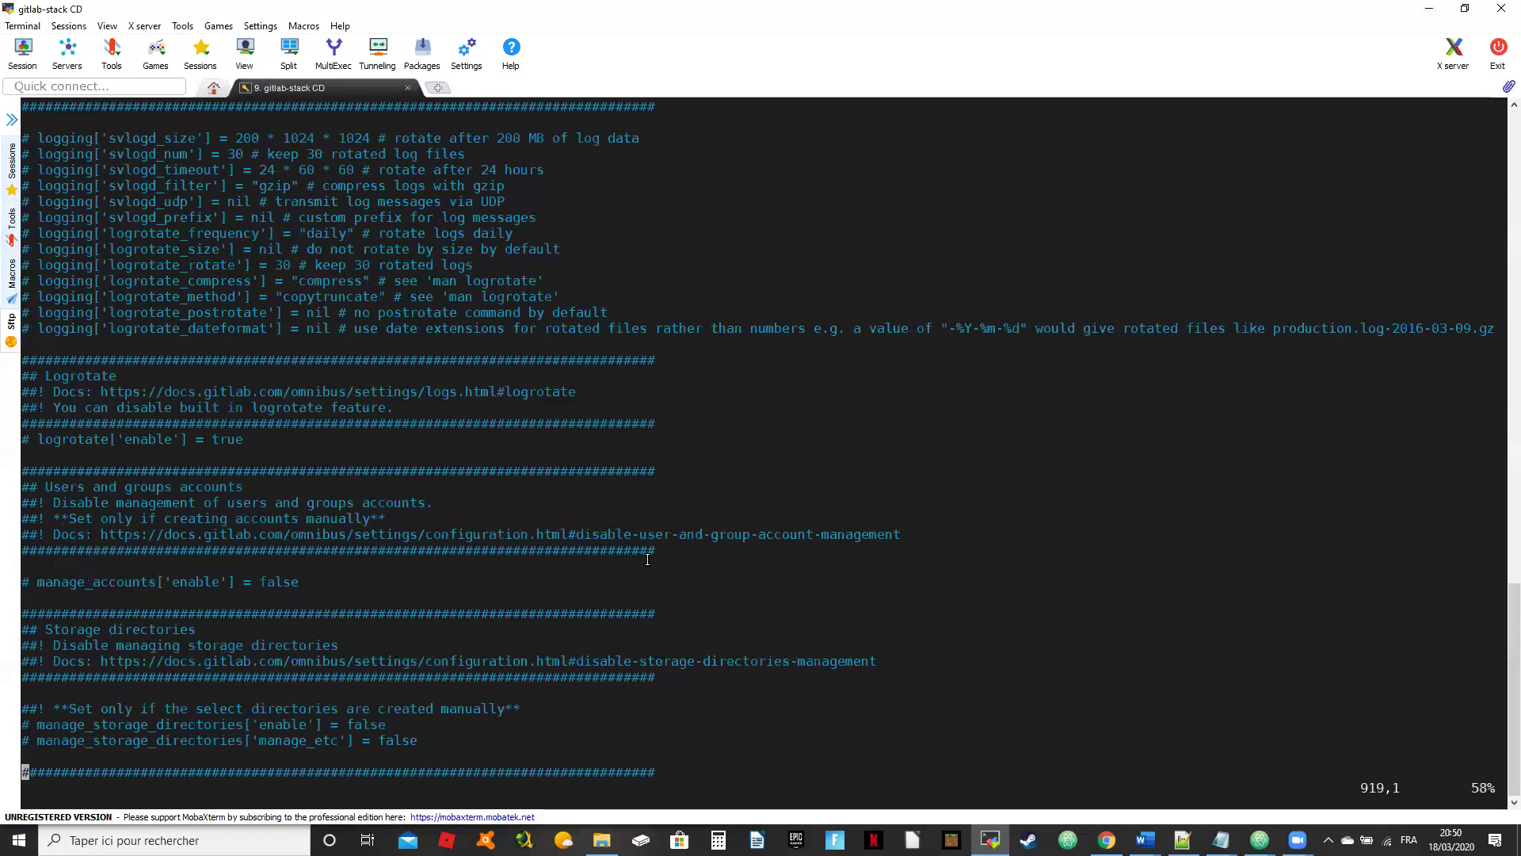
{"action": "key", "text": "Down"}
{"action": "key", "text": "Down"}
{"action": "key", "text": "Down"}
{"action": "key", "text": "Down"}
{"action": "key", "text": "Down"}
{"action": "key", "text": "Down"}
{"action": "key", "text": "Down"}
{"action": "key", "text": "Down"}
{"action": "key", "text": "Down"}
{"action": "key", "text": "Down"}
{"action": "key", "text": "Down"}
{"action": "key", "text": "Down"}
{"action": "key", "text": "Down"}
{"action": "key", "text": "Down"}
{"action": "key", "text": "Down"}
{"action": "key", "text": "Down"}
{"action": "key", "text": "Down"}
{"action": "key", "text": "Down"}
{"action": "key", "text": "Down"}
{"action": "key", "text": "Down"}
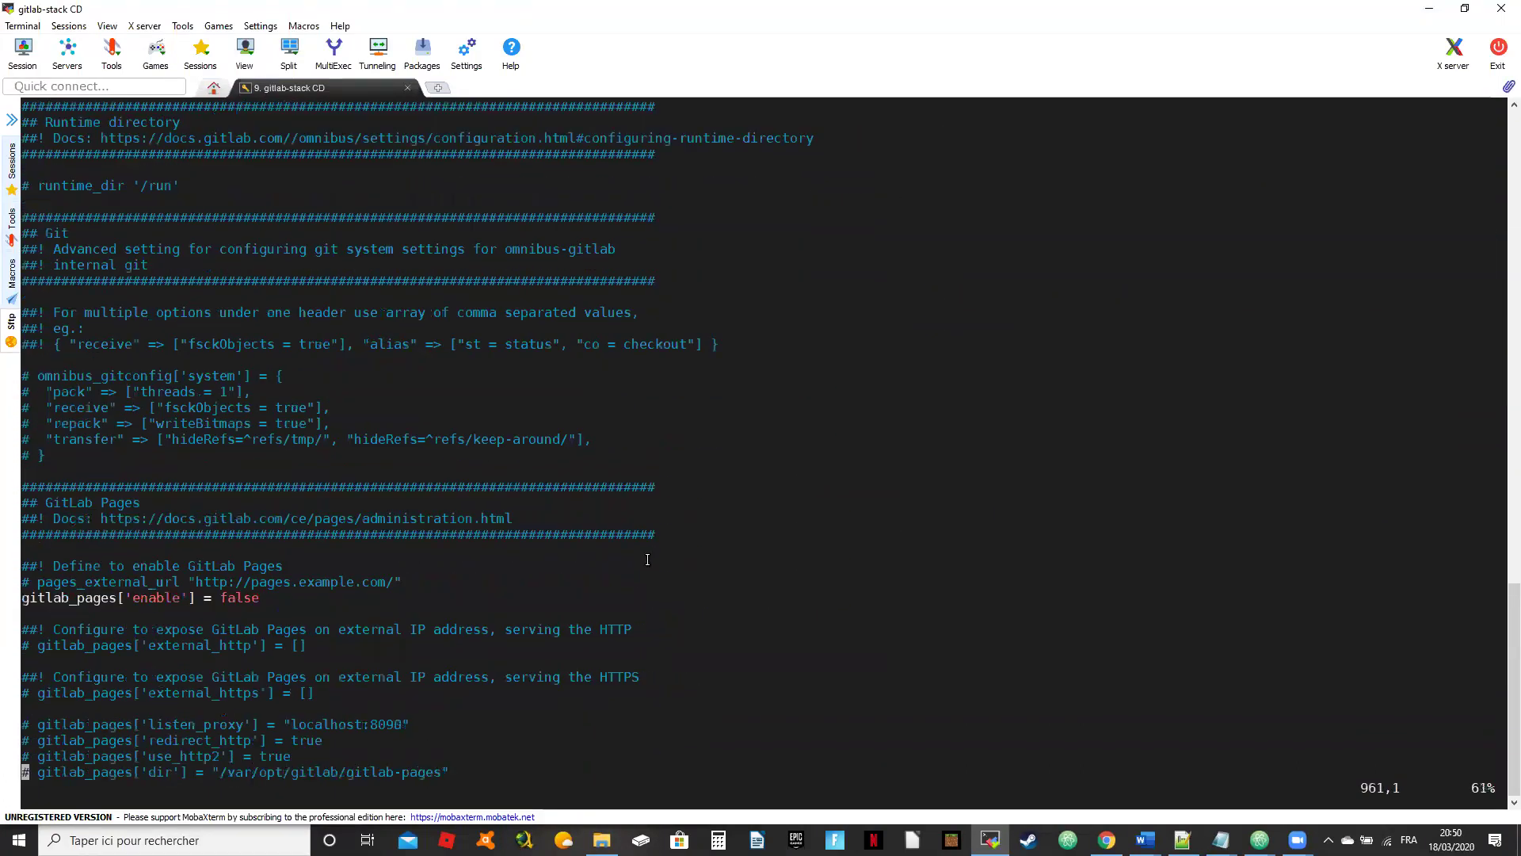
{"action": "key", "text": "Down"}
{"action": "key", "text": "Down"}
{"action": "key", "text": "Down"}
{"action": "key", "text": "Down"}
{"action": "key", "text": "Down"}
{"action": "key", "text": "Down"}
{"action": "key", "text": "Down"}
{"action": "key", "text": "Down"}
{"action": "key", "text": "Down"}
{"action": "key", "text": "Down"}
{"action": "key", "text": "Down"}
{"action": "key", "text": "Down"}
{"action": "key", "text": "Down"}
{"action": "key", "text": "Down"}
{"action": "key", "text": "Down"}
{"action": "key", "text": "Down"}
{"action": "key", "text": "Down"}
{"action": "key", "text": "Down"}
{"action": "key", "text": "Down"}
{"action": "key", "text": "Down"}
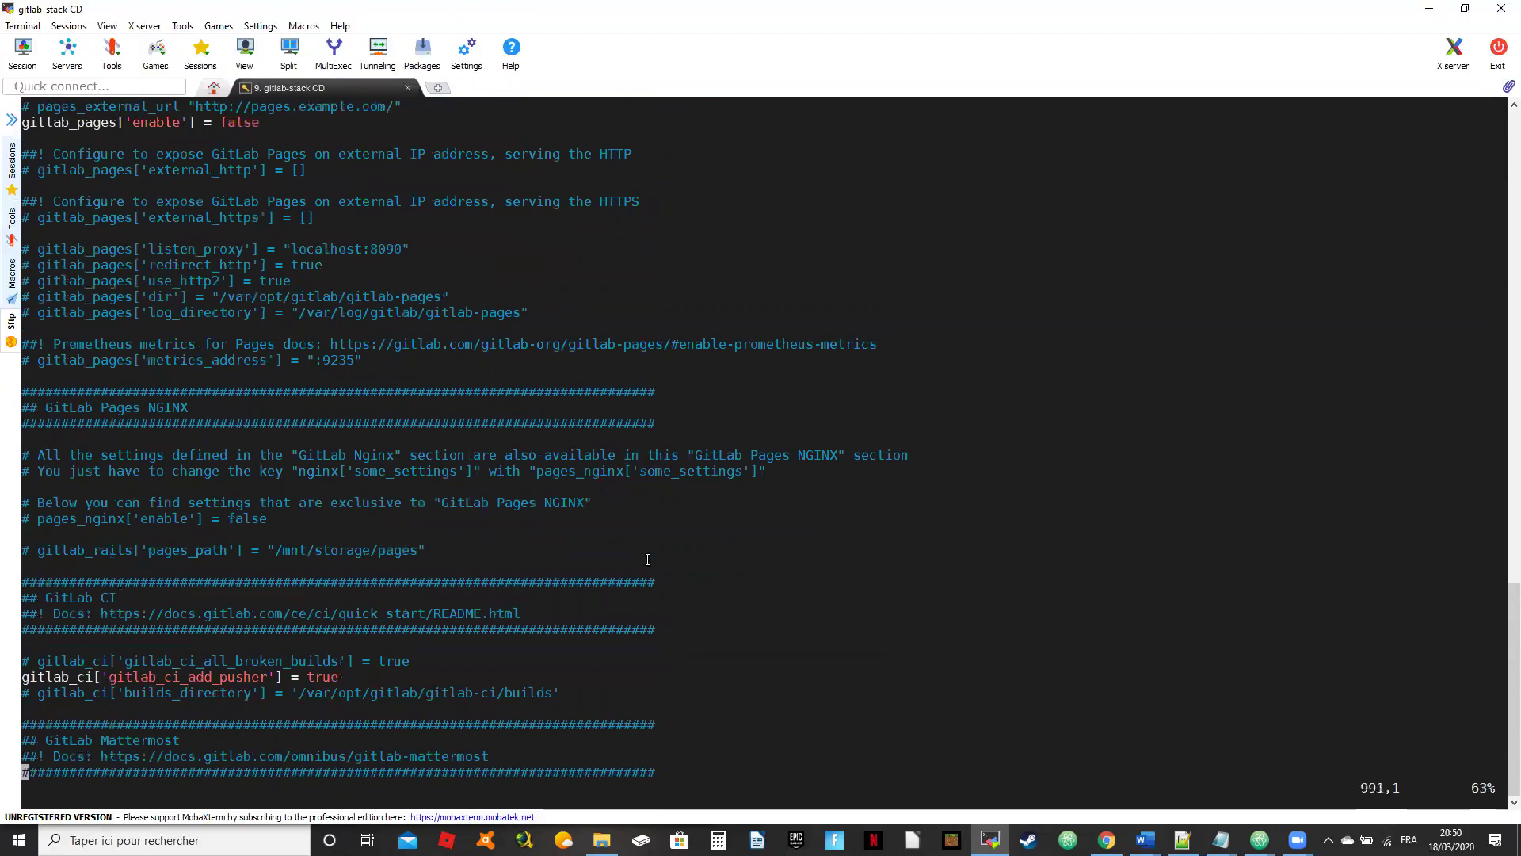
{"action": "key", "text": "Down"}
{"action": "key", "text": "Down"}
{"action": "key", "text": "Down"}
{"action": "key", "text": "Down"}
{"action": "key", "text": "Down"}
{"action": "key", "text": "Down"}
{"action": "key", "text": "Down"}
{"action": "key", "text": "Down"}
{"action": "key", "text": "Down"}
{"action": "key", "text": "Down"}
{"action": "key", "text": "Down"}
{"action": "key", "text": "Down"}
{"action": "key", "text": "Down"}
{"action": "key", "text": "Down"}
{"action": "key", "text": "Down"}
{"action": "key", "text": "Down"}
{"action": "key", "text": "Down"}
{"action": "key", "text": "Down"}
{"action": "key", "text": "Down"}
{"action": "key", "text": "Down"}
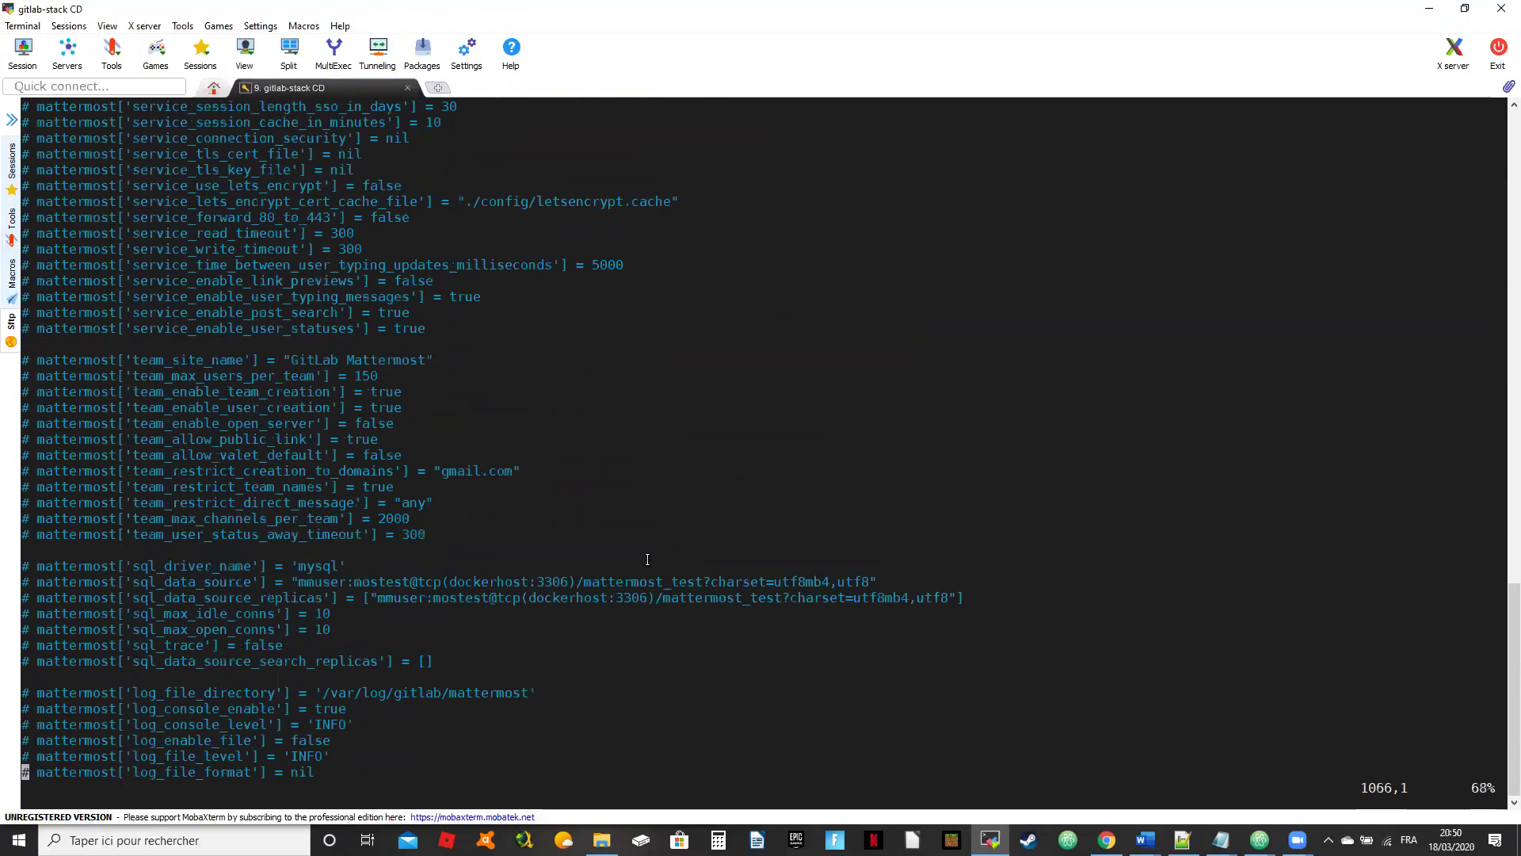
{"action": "key", "text": "Down"}
{"action": "key", "text": "Down"}
{"action": "key", "text": "Down"}
{"action": "key", "text": "Down"}
{"action": "key", "text": "Down"}
{"action": "key", "text": "Down"}
{"action": "key", "text": "Down"}
{"action": "key", "text": "Down"}
{"action": "key", "text": "Down"}
{"action": "key", "text": "Down"}
{"action": "key", "text": "Down"}
{"action": "key", "text": "Down"}
{"action": "key", "text": "Down"}
{"action": "key", "text": "Down"}
{"action": "key", "text": "Down"}
{"action": "key", "text": "Down"}
{"action": "key", "text": "Down"}
{"action": "key", "text": "Down"}
{"action": "key", "text": "Down"}
{"action": "key", "text": "Down"}
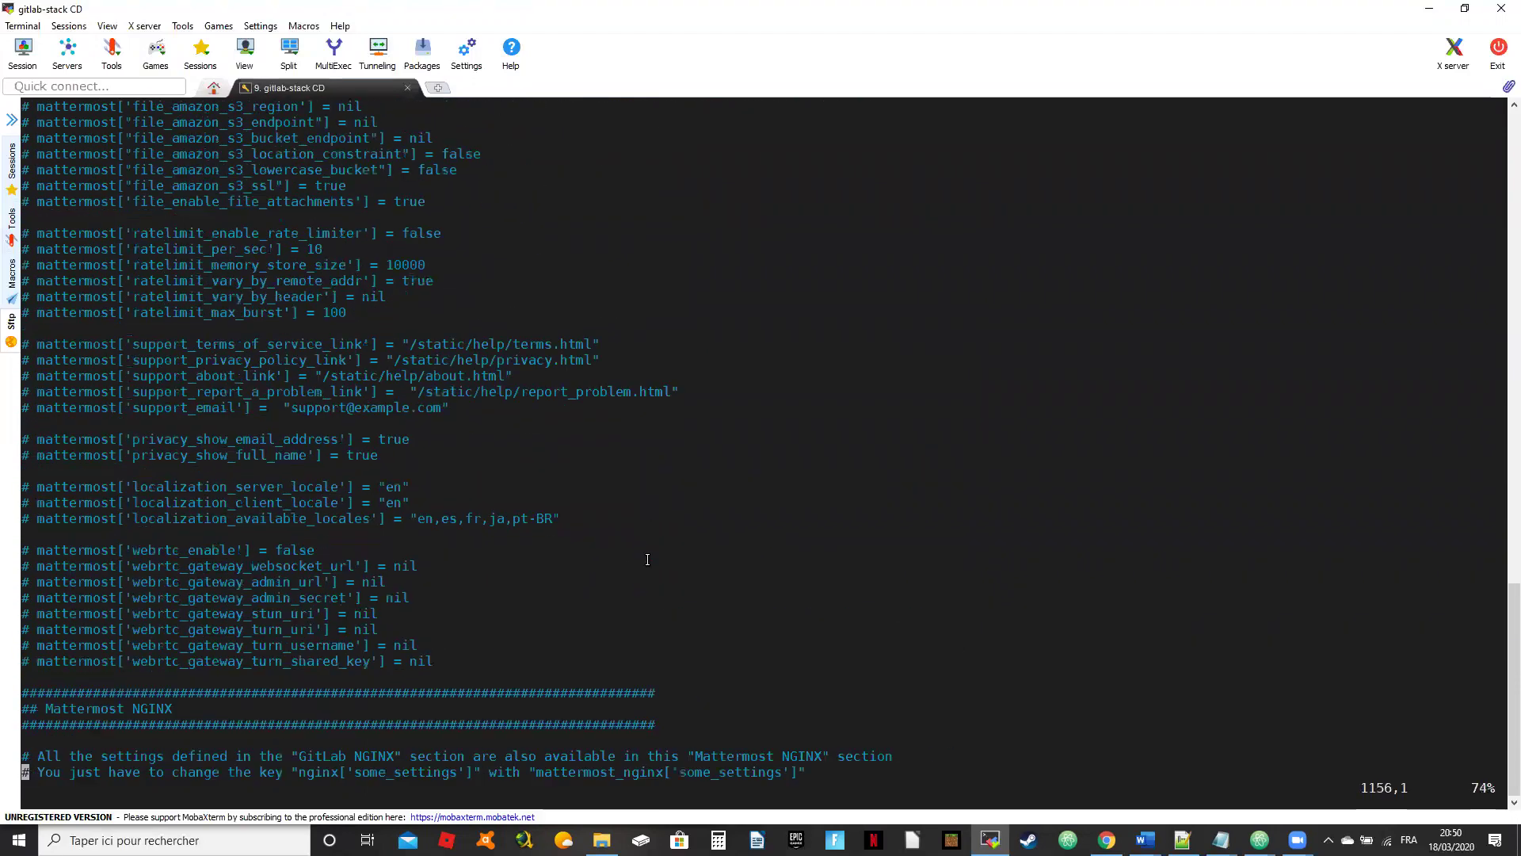
{"action": "key", "text": "Down"}
{"action": "key", "text": "Down"}
{"action": "key", "text": "Down"}
{"action": "key", "text": "Down"}
{"action": "key", "text": "Down"}
{"action": "key", "text": "Down"}
{"action": "key", "text": "Down"}
{"action": "key", "text": "Down"}
{"action": "key", "text": "Down"}
{"action": "key", "text": "Down"}
{"action": "key", "text": "Down"}
{"action": "key", "text": "Down"}
{"action": "key", "text": "Down"}
{"action": "key", "text": "Down"}
{"action": "key", "text": "Down"}
{"action": "key", "text": "Down"}
{"action": "key", "text": "Down"}
{"action": "key", "text": "Down"}
{"action": "key", "text": "Down"}
{"action": "key", "text": "Down"}
{"action": "key", "text": "Down"}
{"action": "key", "text": "Down"}
{"action": "key", "text": "Down"}
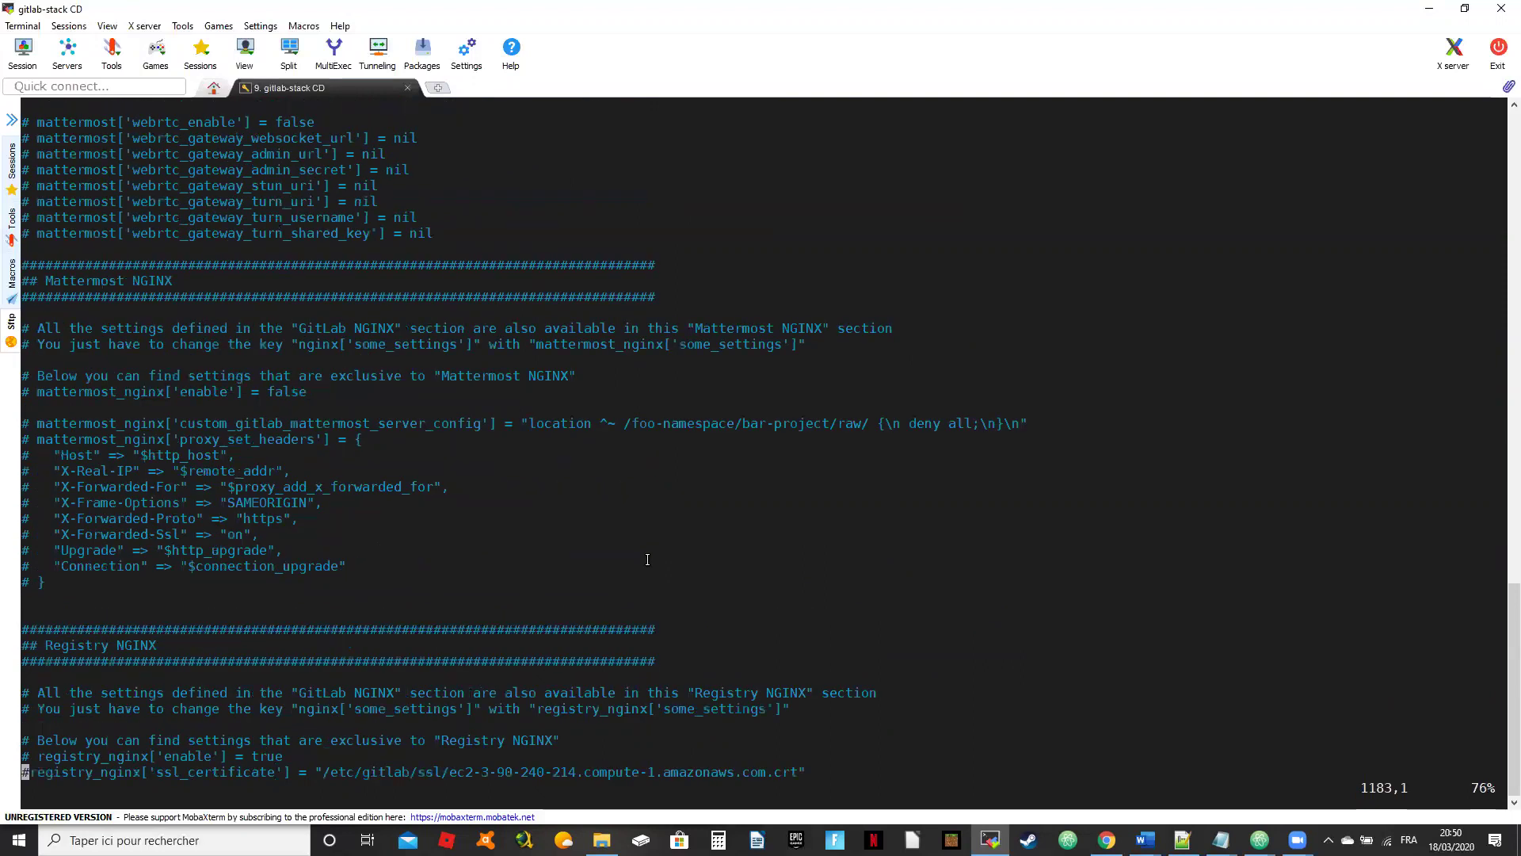
{"action": "key", "text": "Up"}
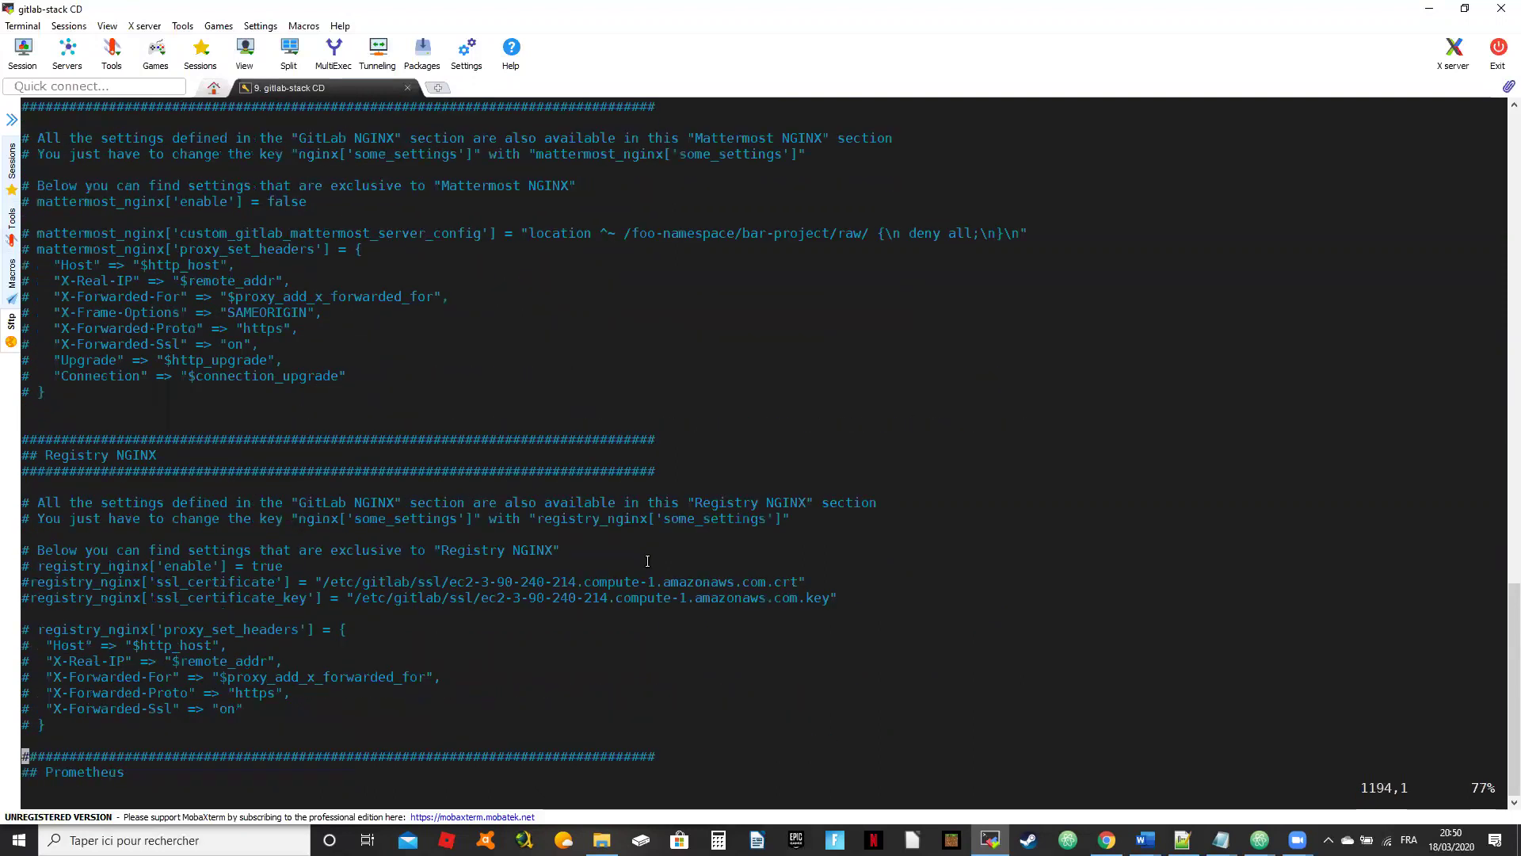
{"action": "key", "text": "Up"}
{"action": "key", "text": "Up"}
{"action": "key", "text": "Up"}
{"action": "key", "text": "Up"}
{"action": "key", "text": "Up"}
{"action": "key", "text": "Up"}
{"action": "key", "text": "Up"}
{"action": "key", "text": "Up"}
{"action": "key", "text": "Up"}
{"action": "key", "text": "Up"}
{"action": "key", "text": "Up"}
{"action": "key", "text": "Up"}
{"action": "key", "text": "Up"}
Step: Uncomment registry_nginx['enable'], ssl_certificate and ssl_certificate_key in the Registry NGINX section
{"action": "key", "text": "Down"}
{"action": "key", "text": "x"}
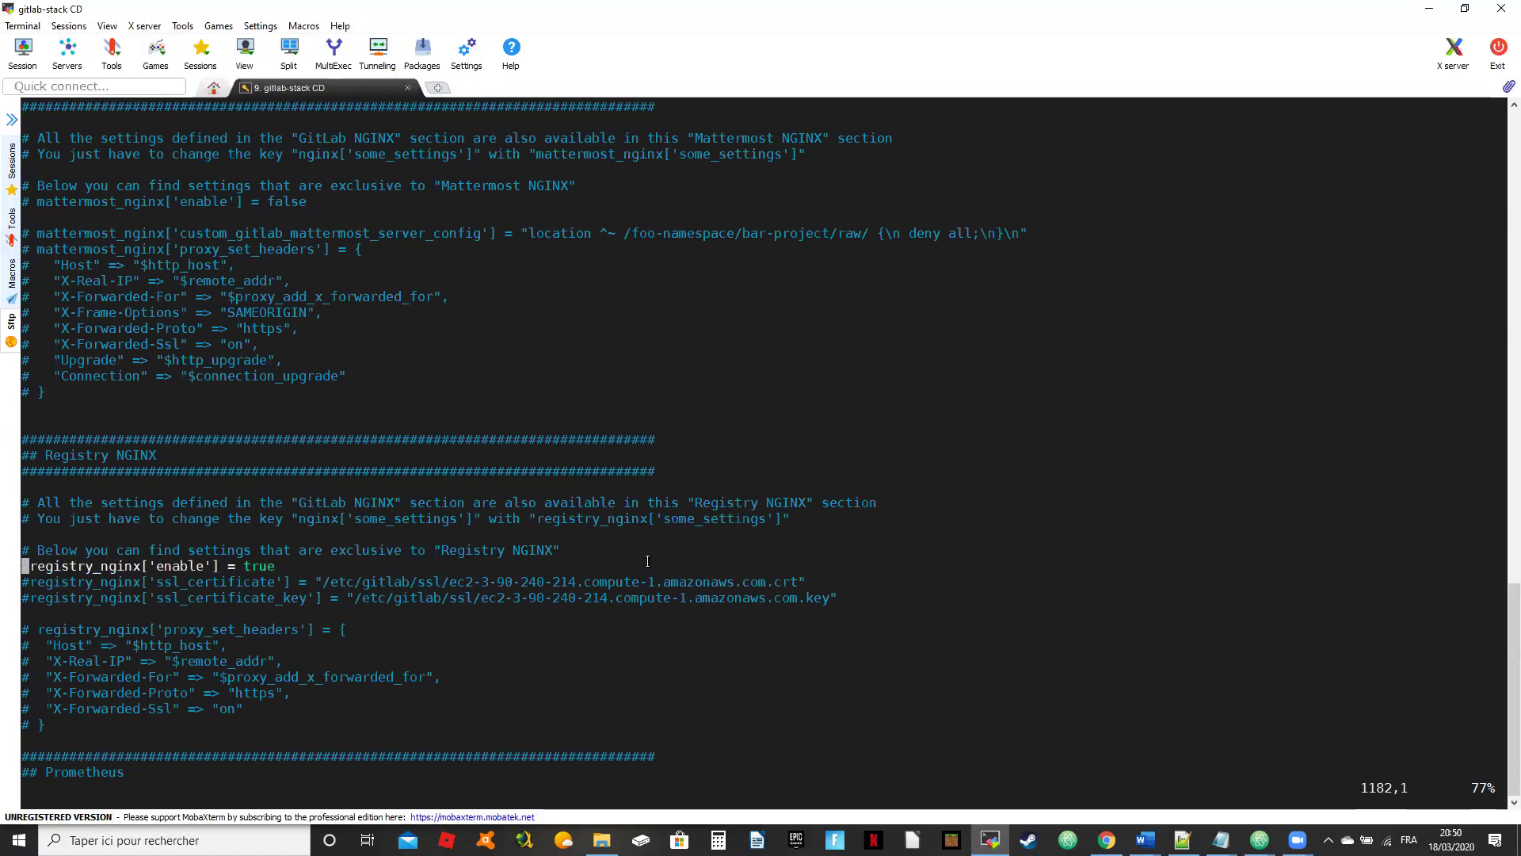
{"action": "key", "text": "Down"}
{"action": "key", "text": "x"}
{"action": "key", "text": "Down"}
{"action": "key", "text": "x"}
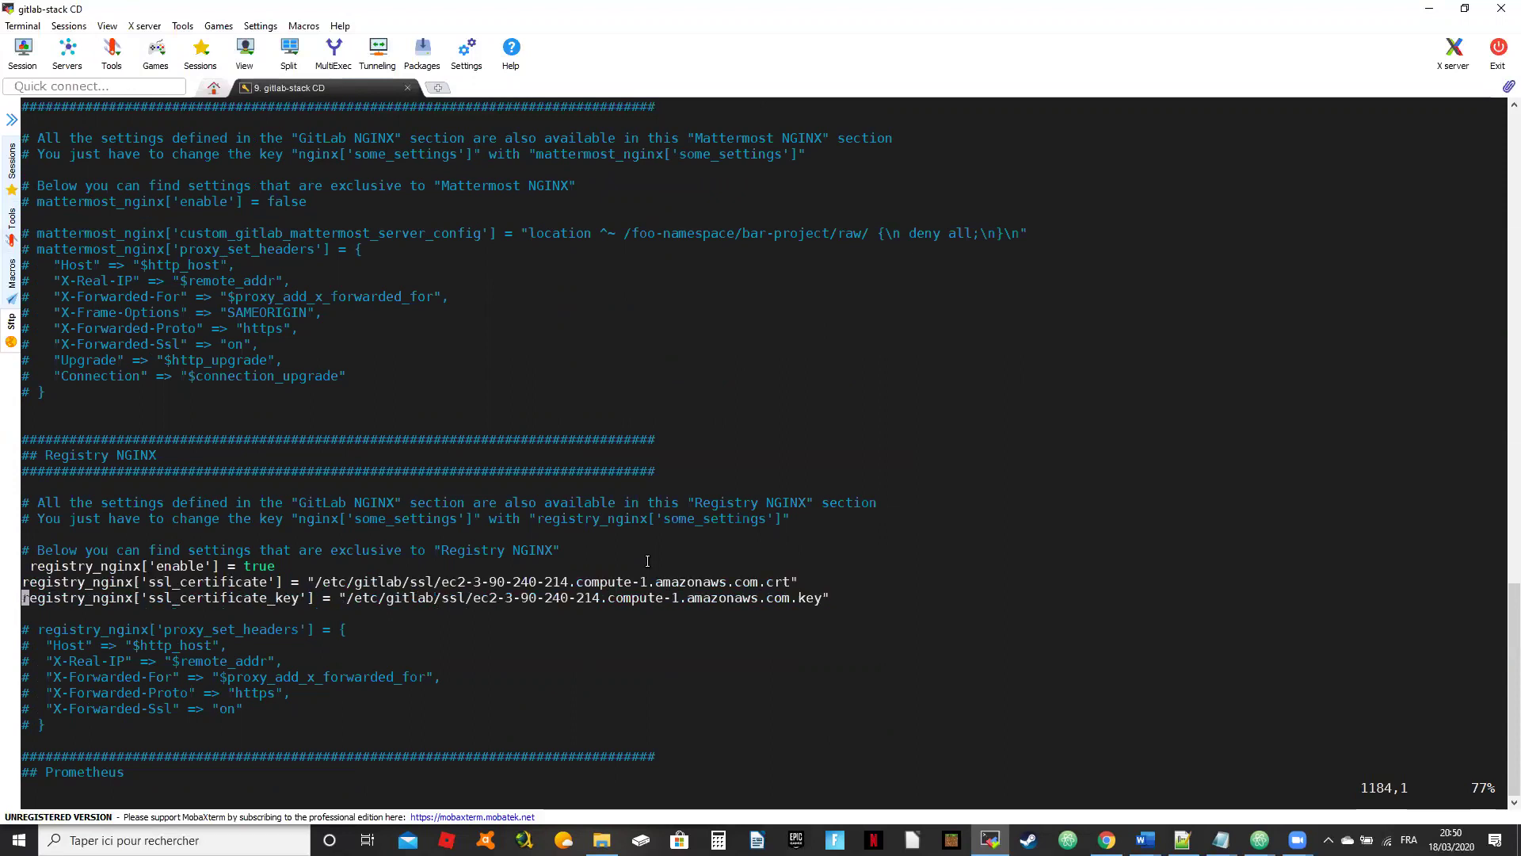
{"action": "key", "text": "Up"}
{"action": "key", "text": "Down"}
{"action": "key", "text": "Up"}
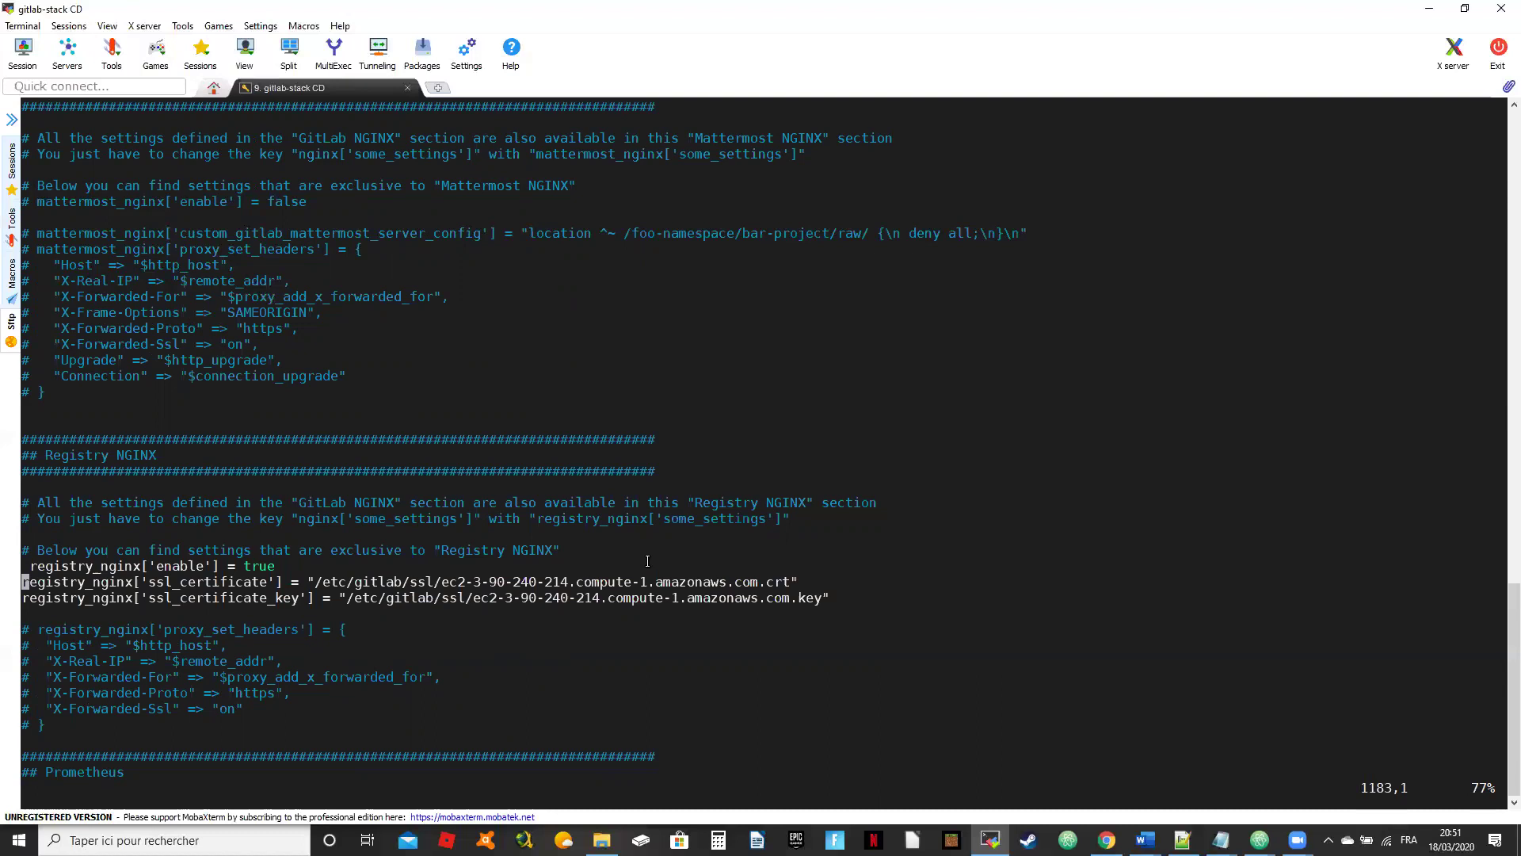
{"action": "key", "text": "Down"}
{"action": "key", "text": "Down"}
{"action": "key", "text": "Down"}
{"action": "key", "text": "Down"}
{"action": "key", "text": "Down"}
{"action": "key", "text": "Down"}
{"action": "key", "text": "Down"}
{"action": "key", "text": "Down"}
{"action": "key", "text": "Down"}
{"action": "key", "text": "Down"}
{"action": "key", "text": "Down"}
{"action": "key", "text": "Down"}
{"action": "key", "text": "Down"}
{"action": "key", "text": "Down"}
{"action": "key", "text": "Down"}
Step: Save gitlab.rb with :wq, run gitlab-ctl reconfigure, and dock MobaXterm on the right half
{"action": "type", "text": ":wq"}
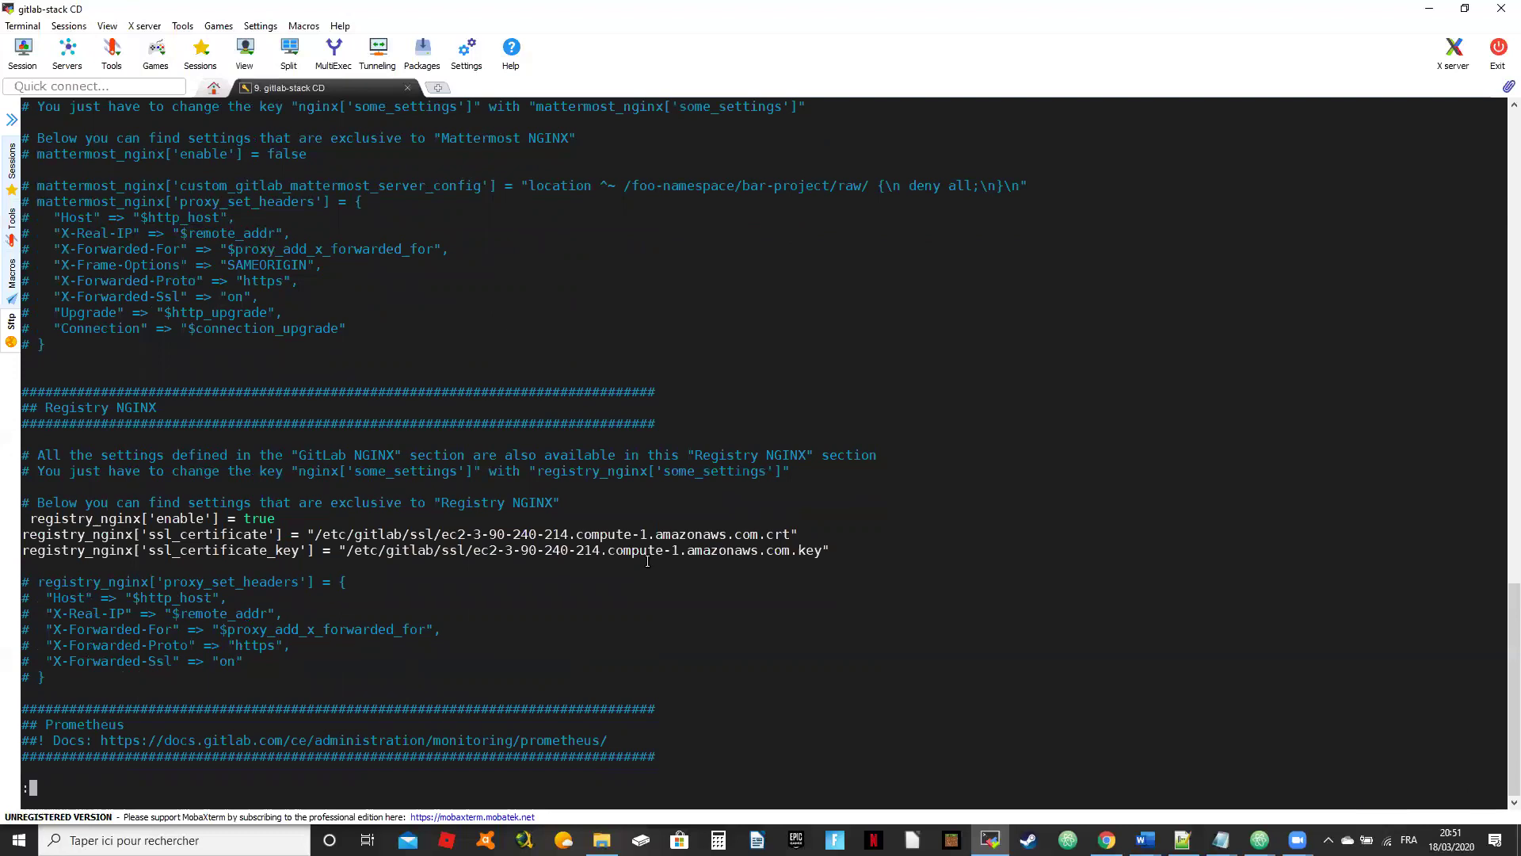
{"action": "key", "text": "Return"}
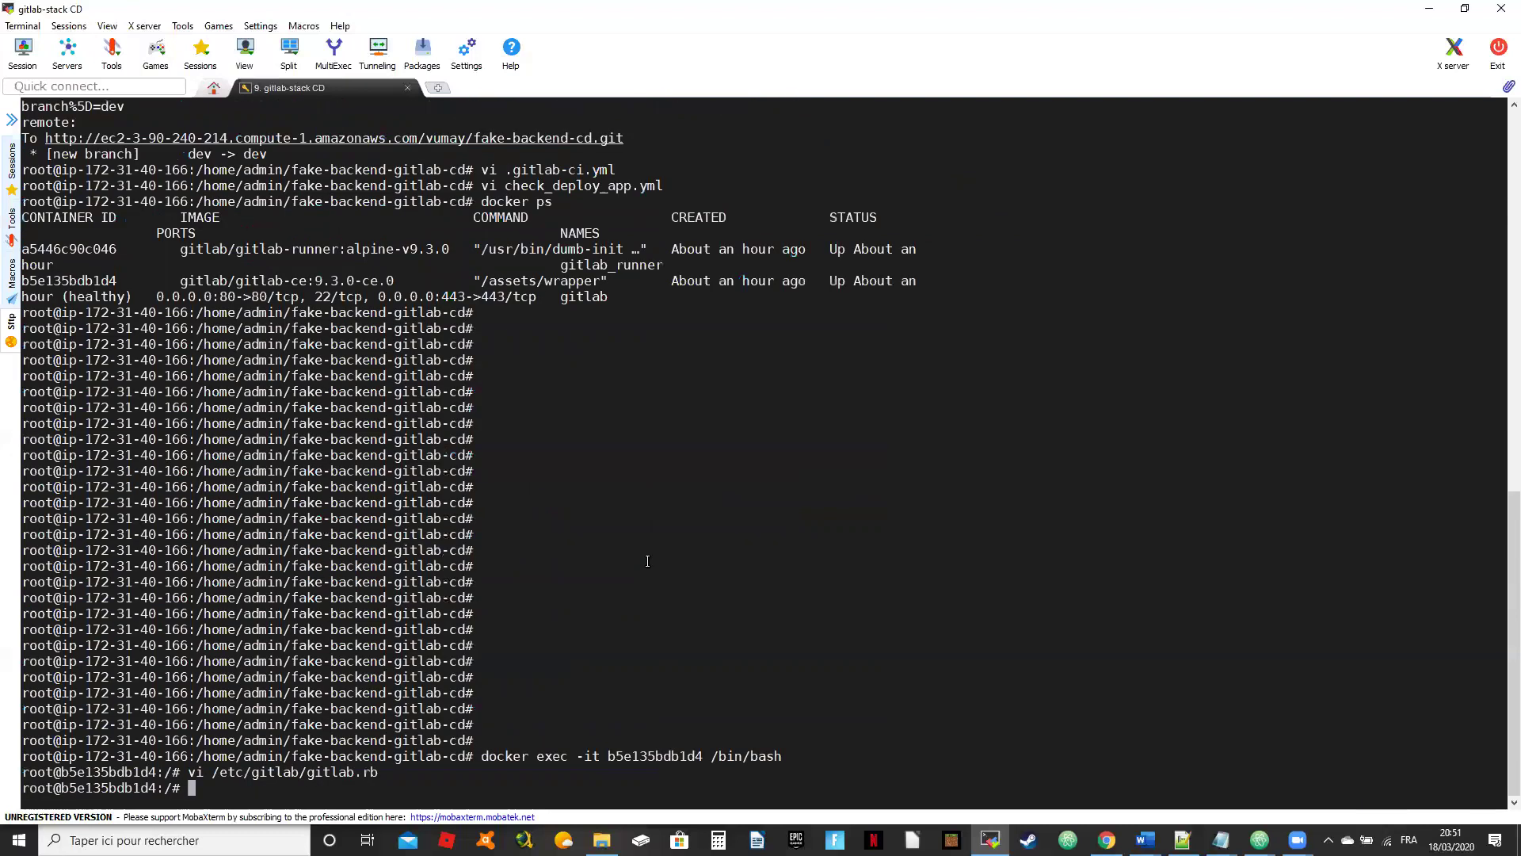
{"action": "type", "text": "gitlab-ctl rec"}
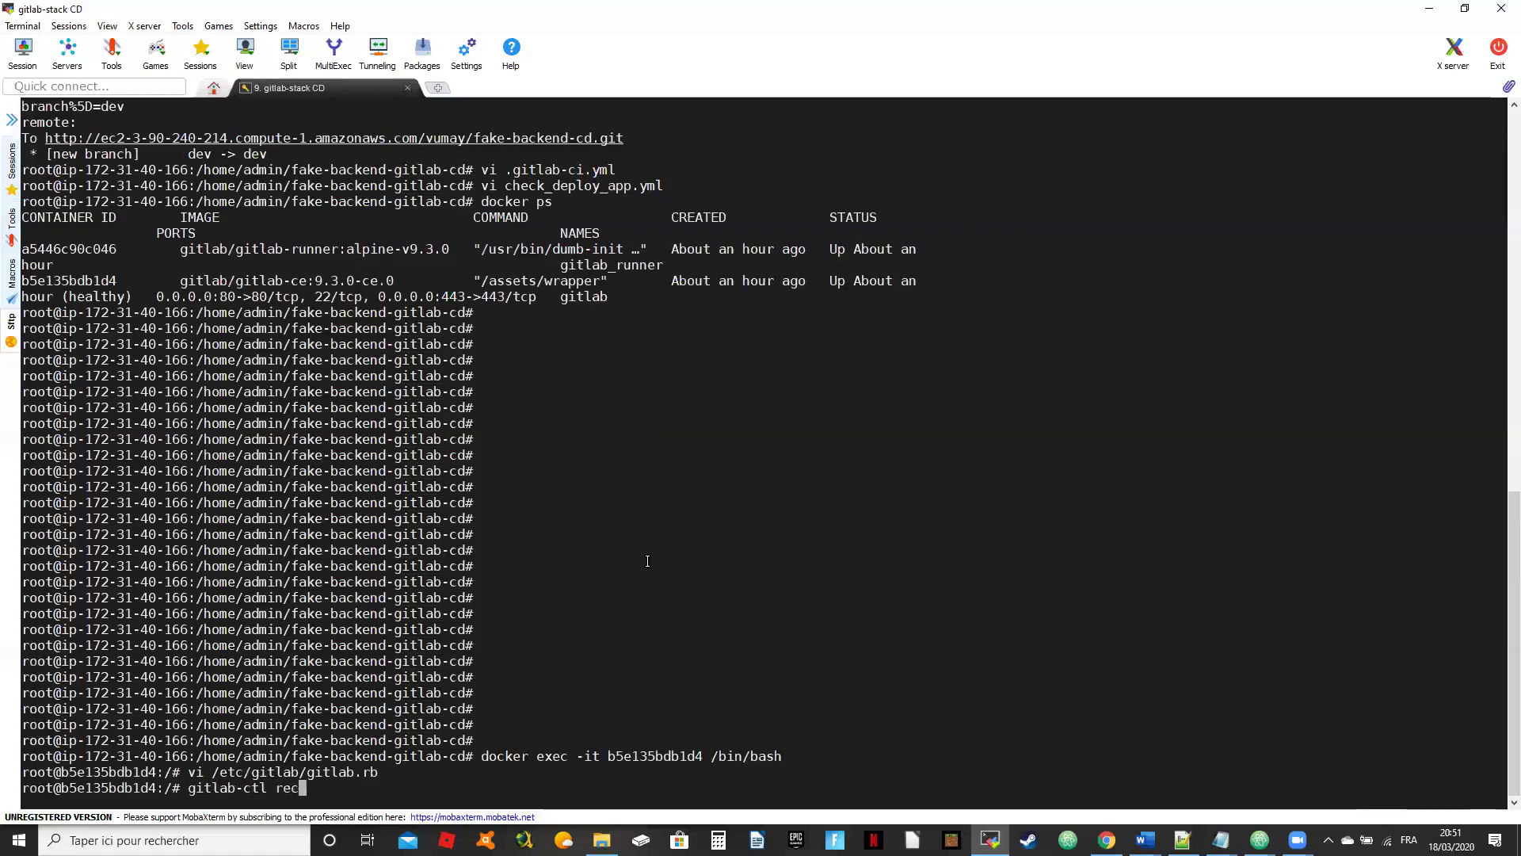
{"action": "type", "text": "onfigure"}
{"action": "key", "text": "Return"}
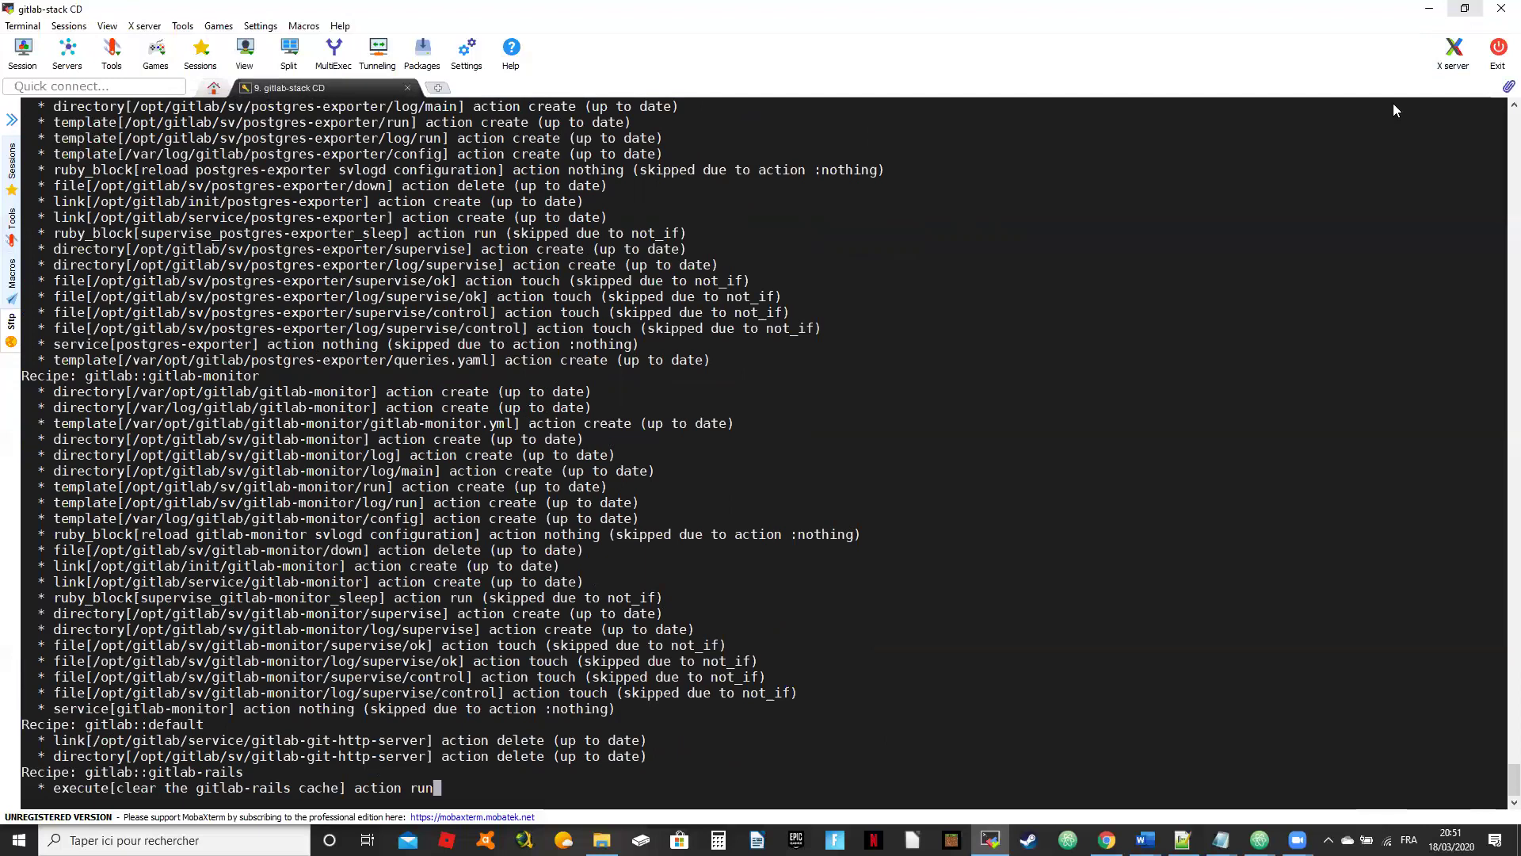
{"action": "left_click", "coordinate": [1464, 8]}
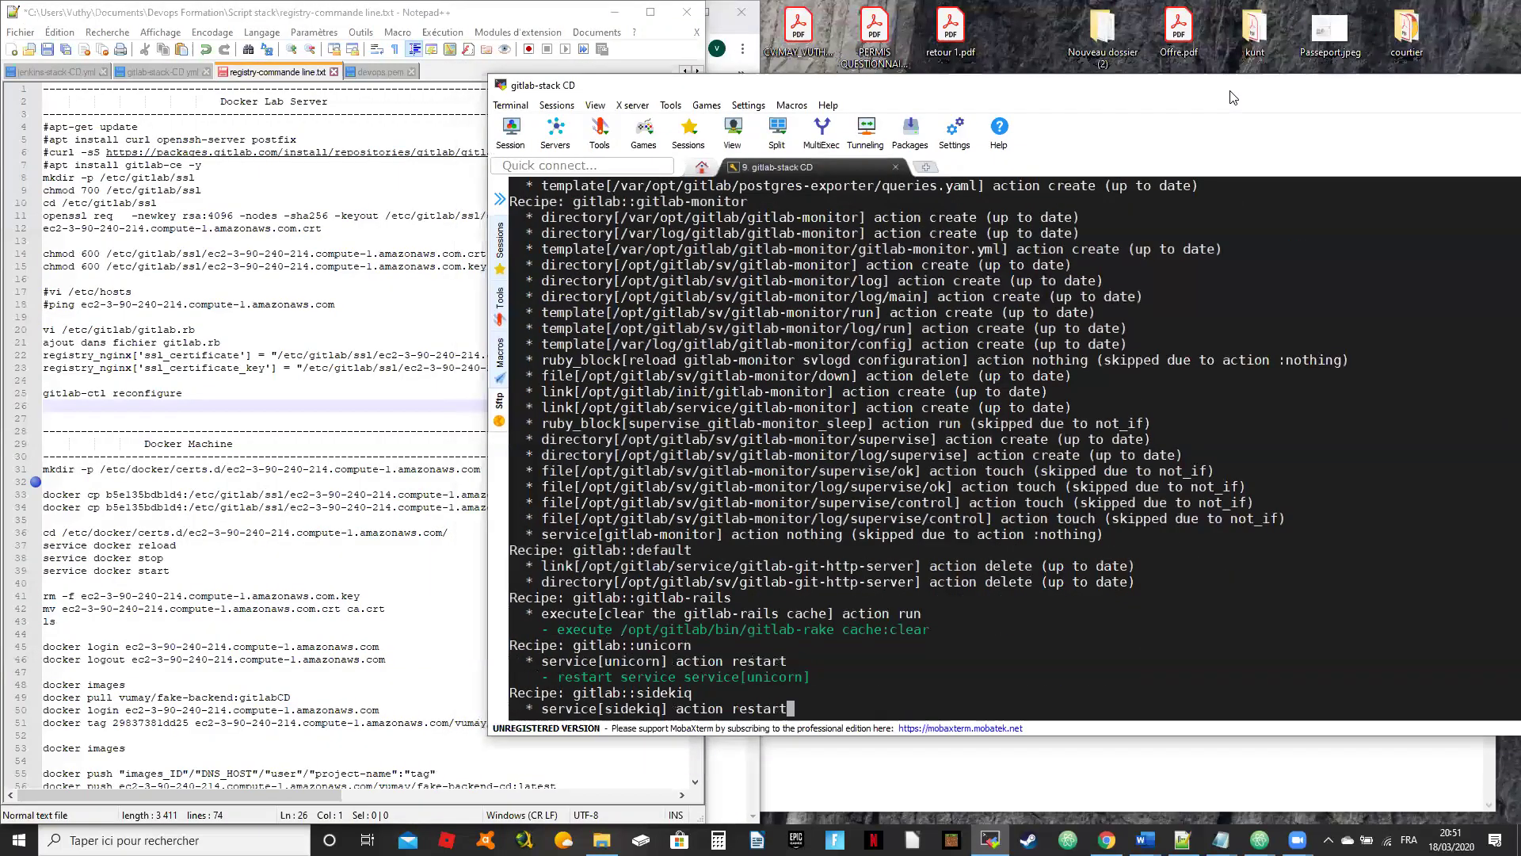
{"action": "key", "text": "super+Right"}
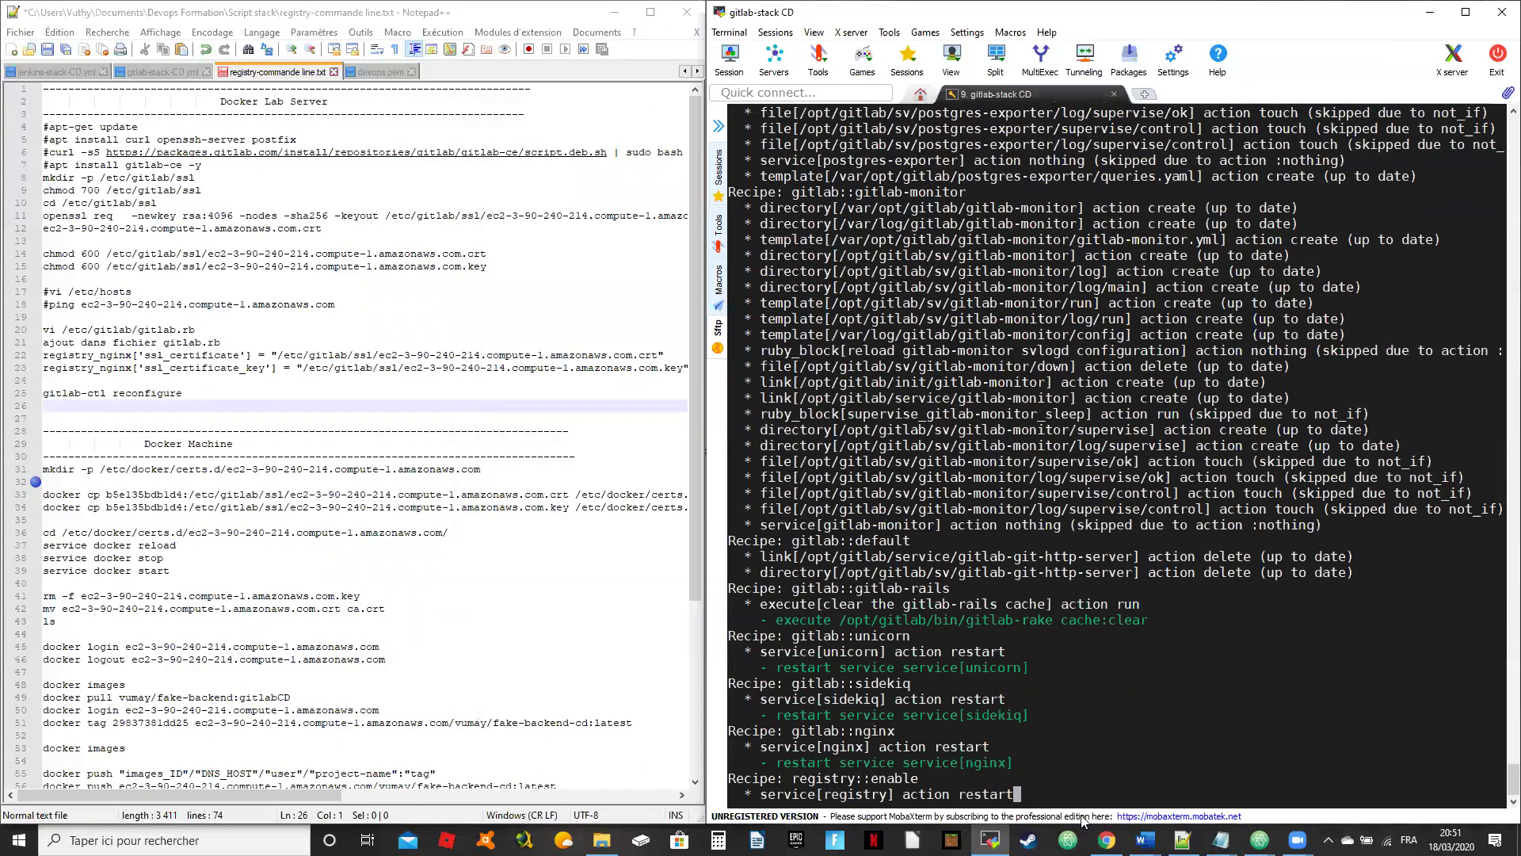
Step: Retry the failed check-post-deploy job from its job log in GitLab
{"action": "left_click", "coordinate": [1107, 840]}
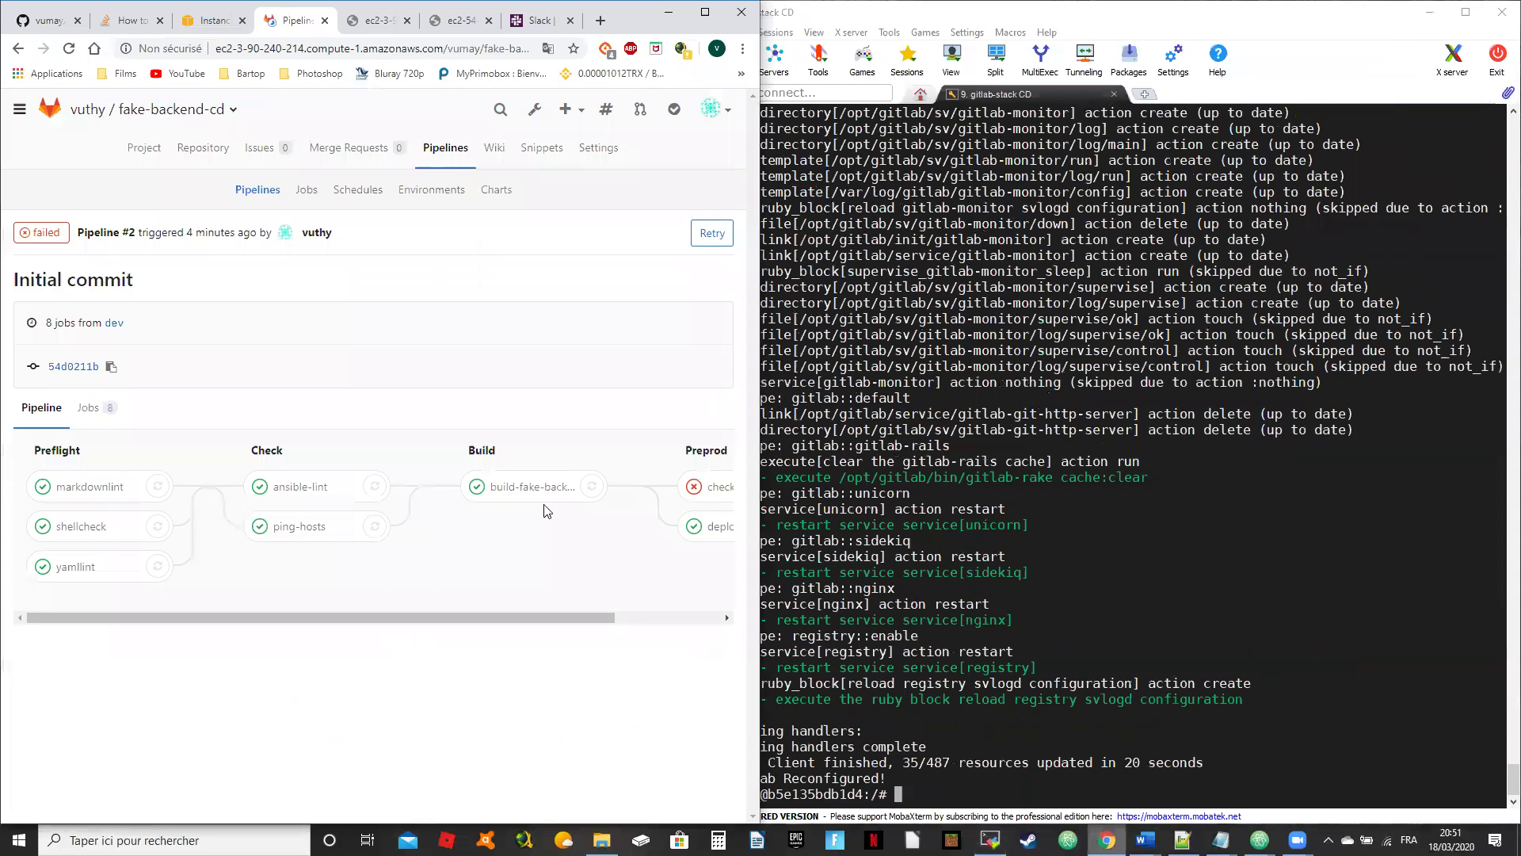
{"action": "left_click", "coordinate": [707, 491]}
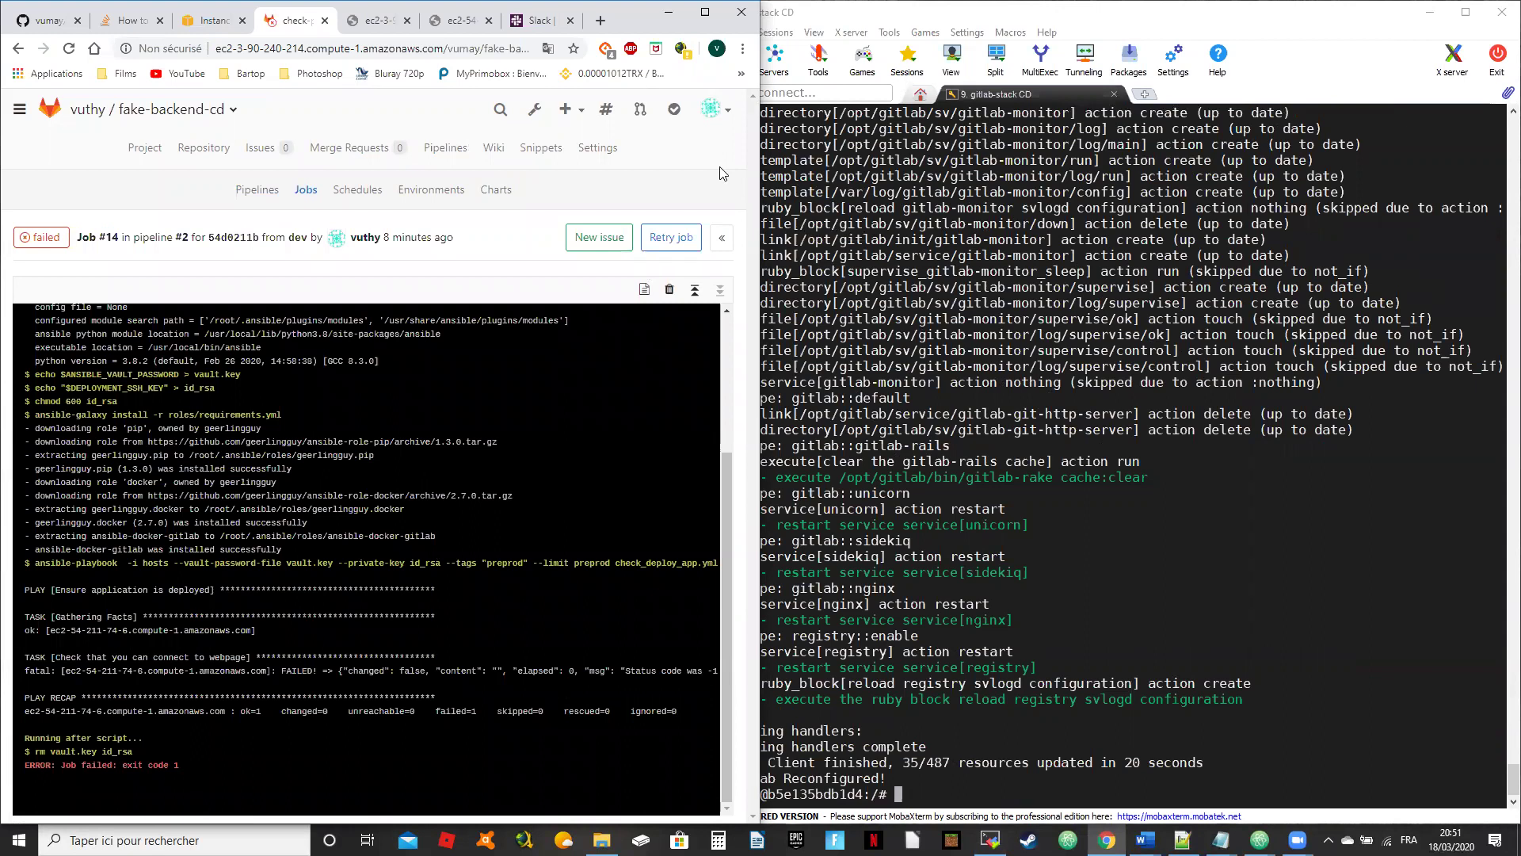
{"action": "left_click", "coordinate": [704, 12]}
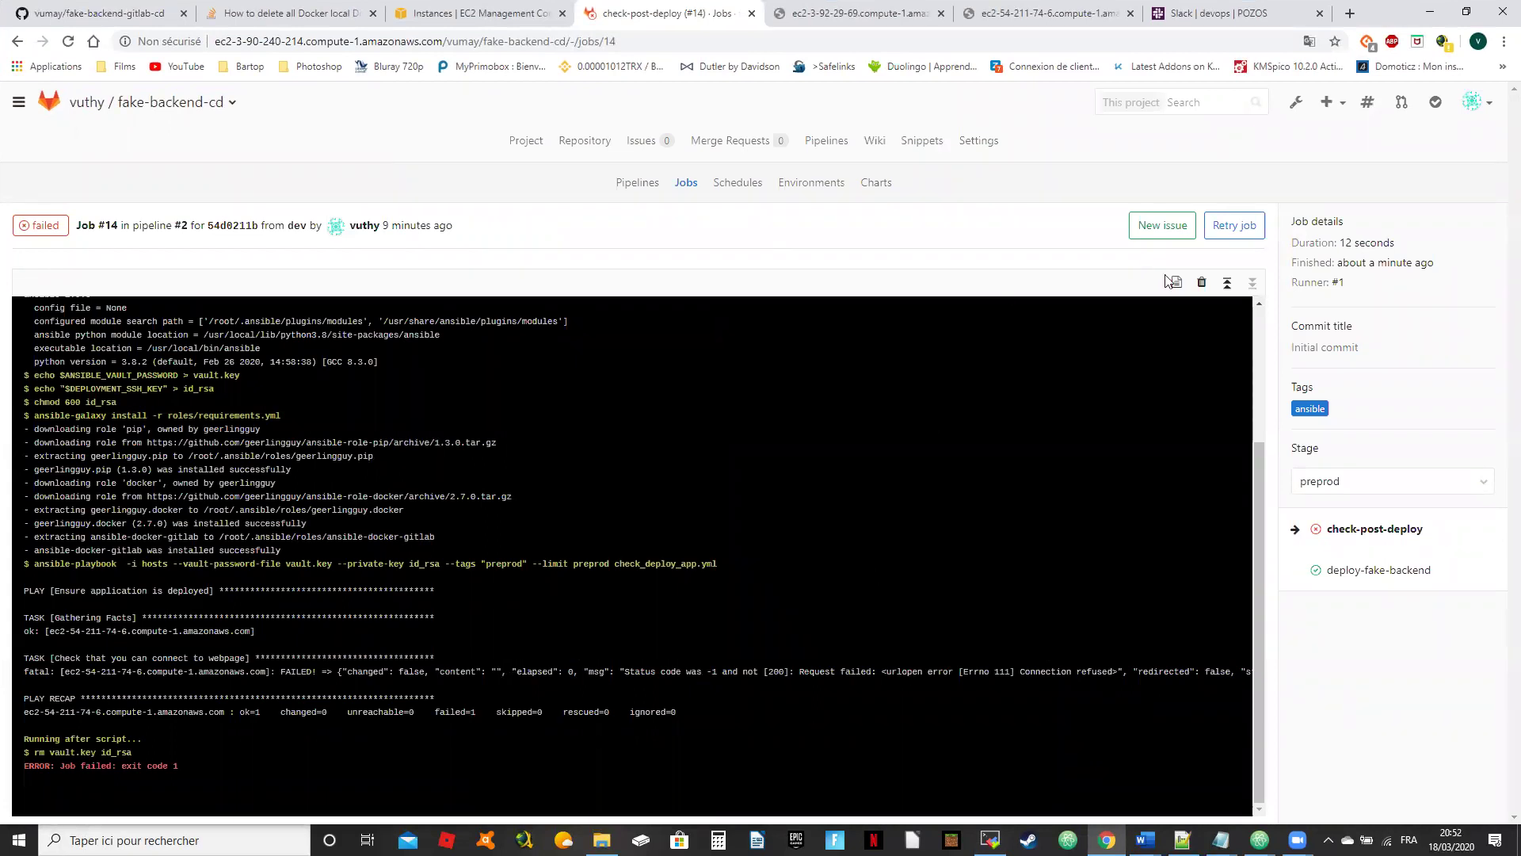
{"action": "left_click", "coordinate": [1246, 230]}
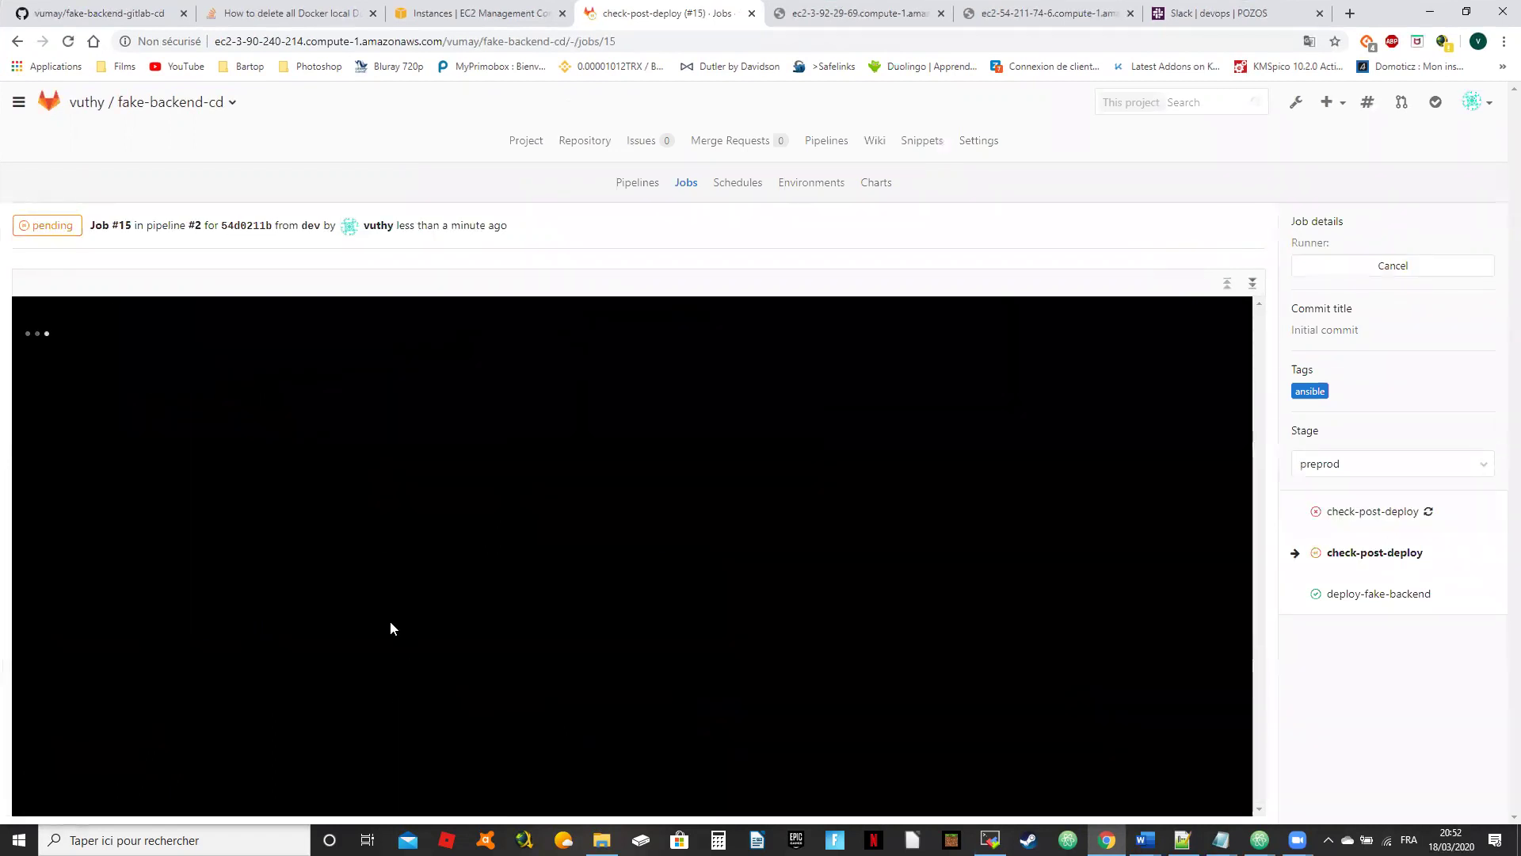
Step: Check pipeline #2 in the Pipelines list and snap Chrome to the left half
{"action": "left_click", "coordinate": [826, 141]}
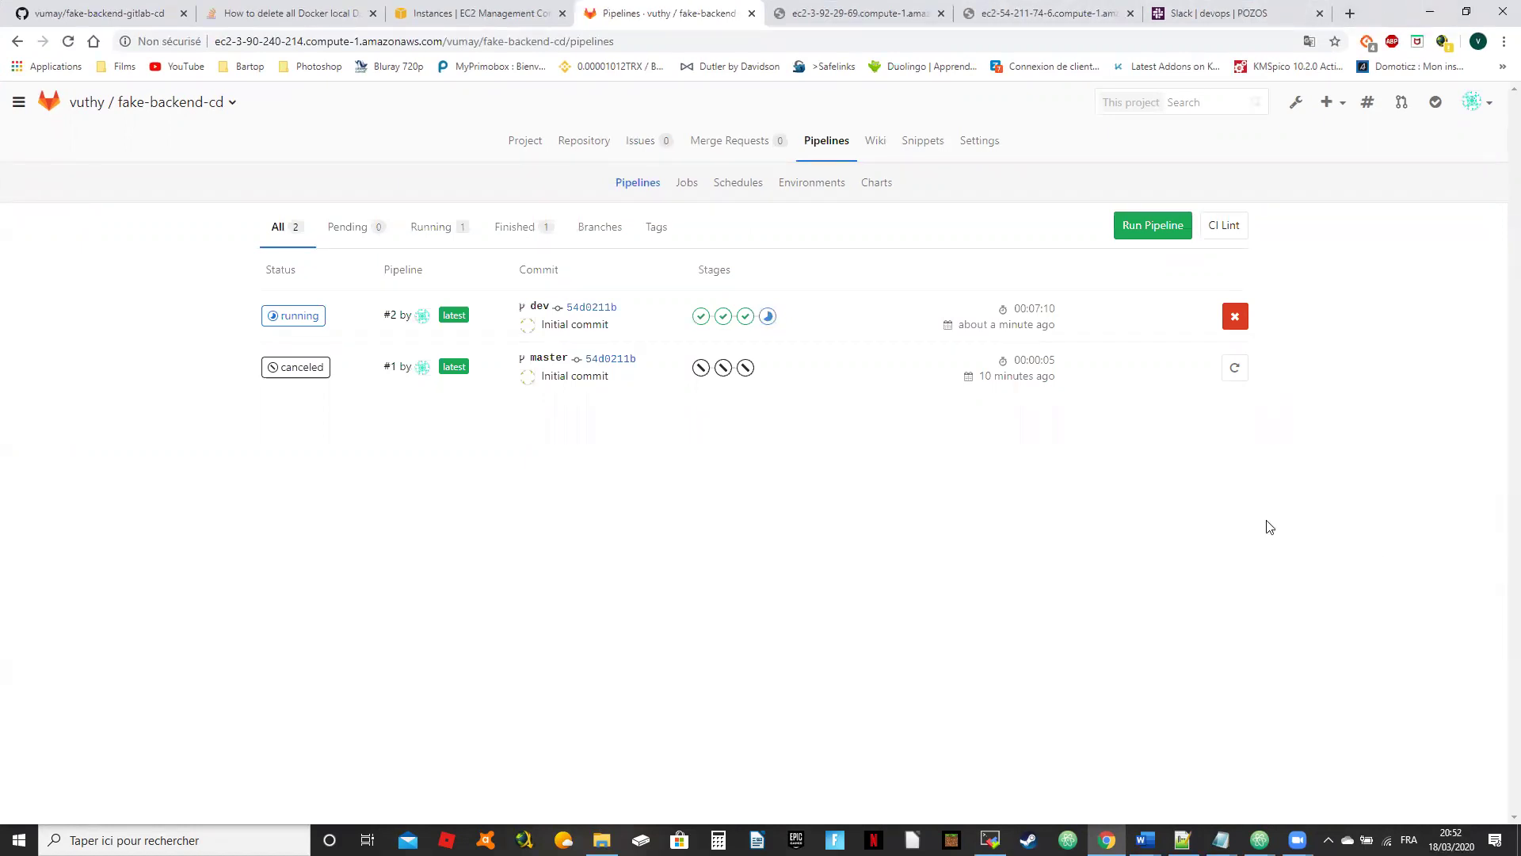
{"action": "key", "text": "super"}
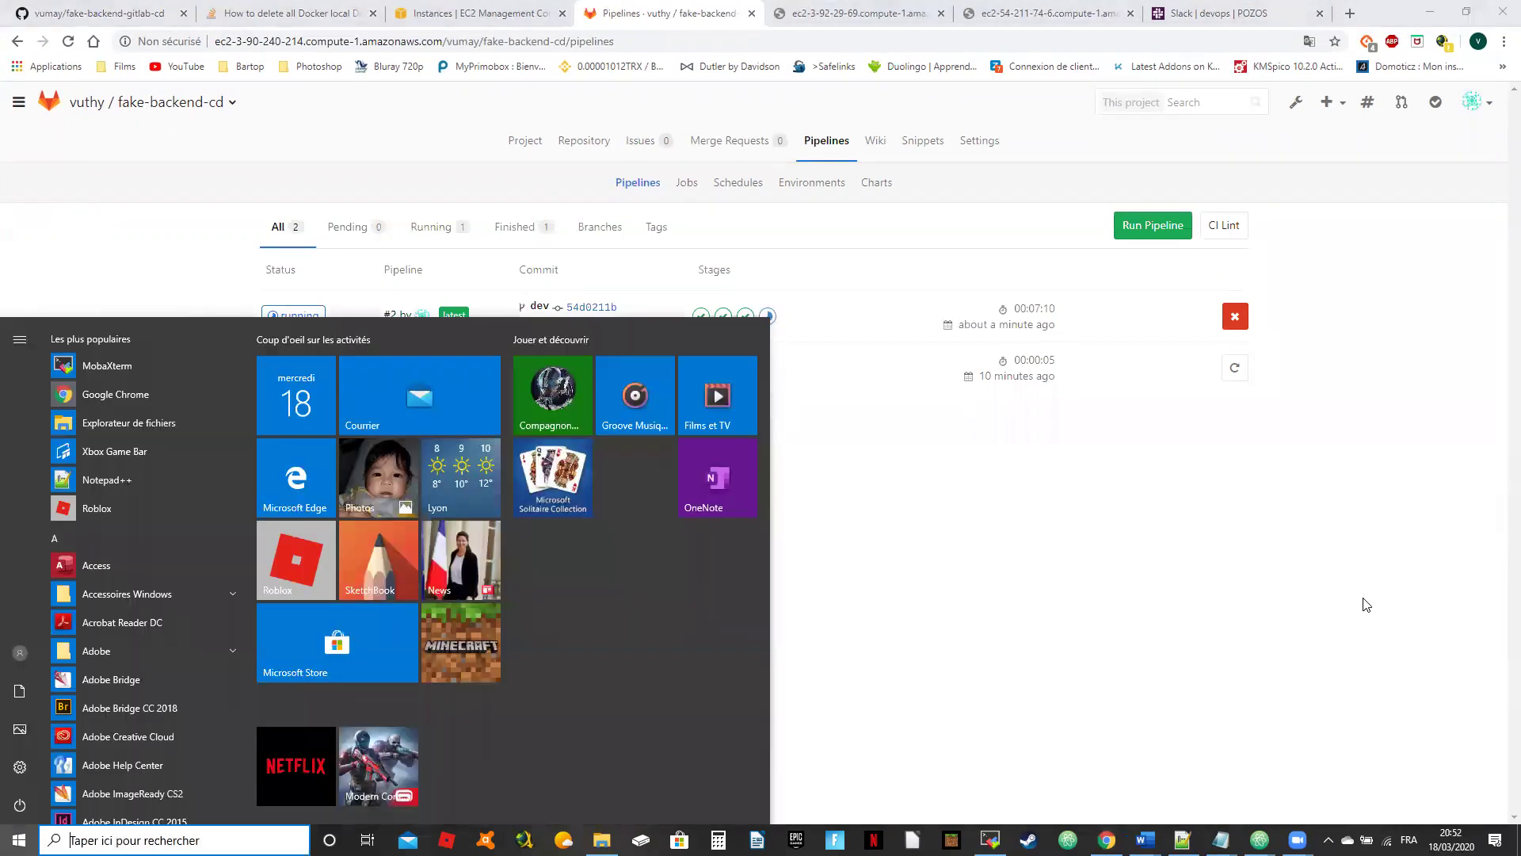
{"action": "key", "text": "super"}
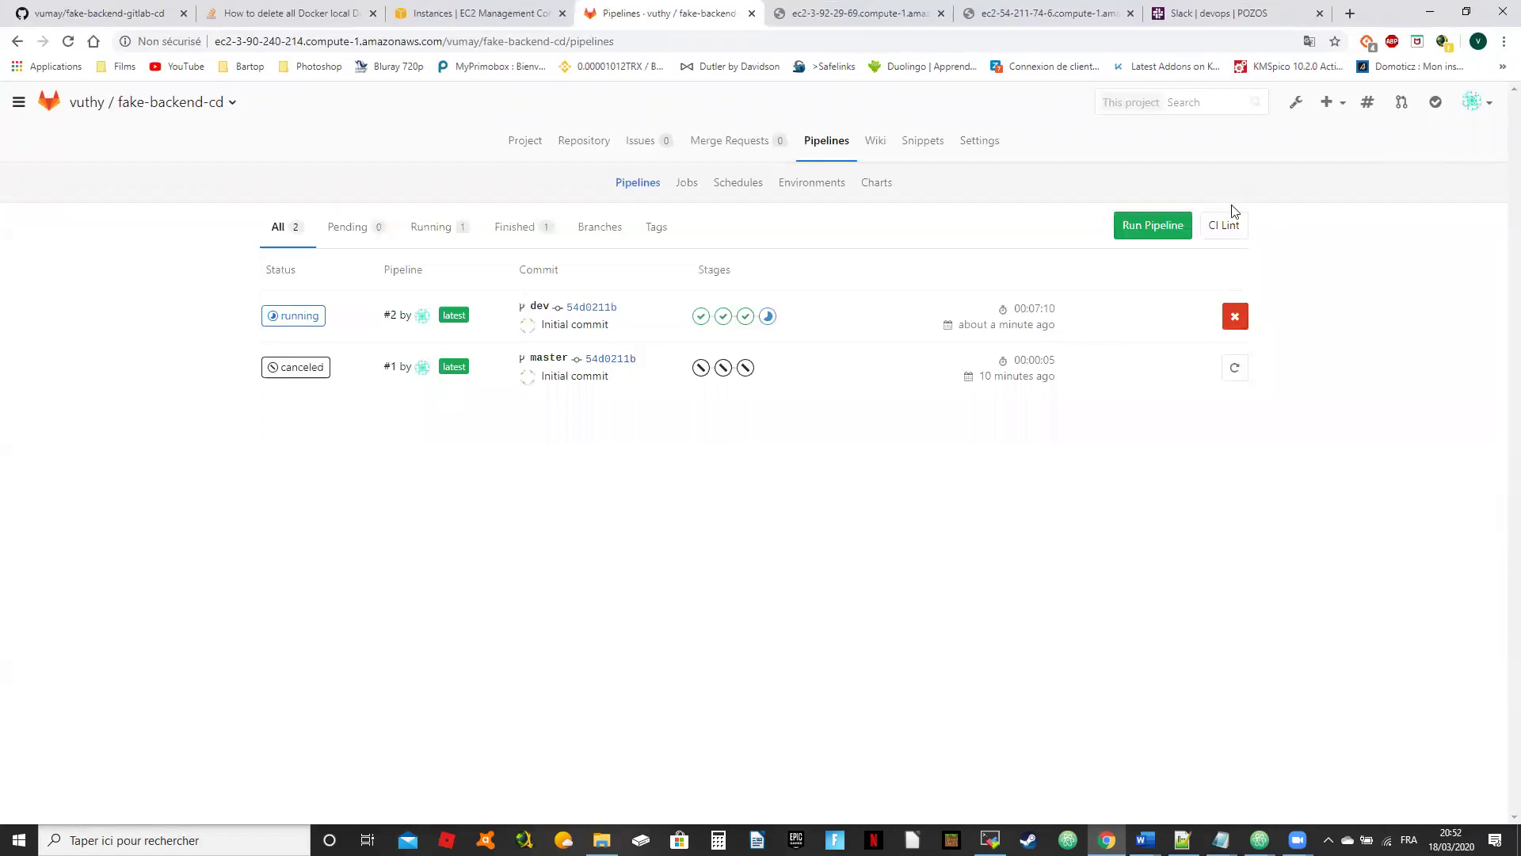
{"action": "left_click", "coordinate": [298, 318]}
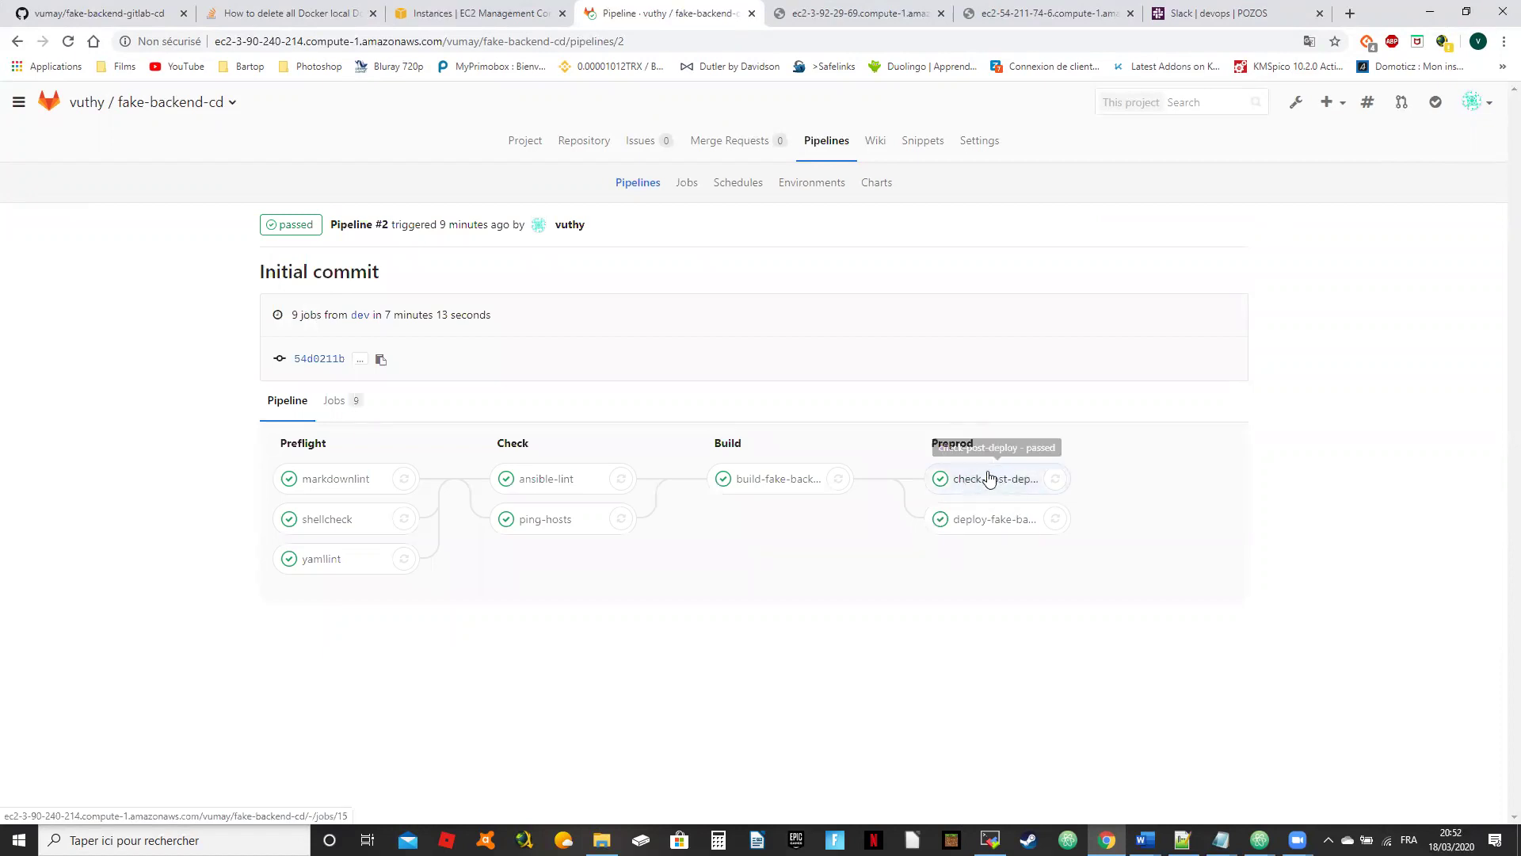
{"action": "left_click", "coordinate": [1468, 8]}
{"action": "left_click", "coordinate": [1182, 442]}
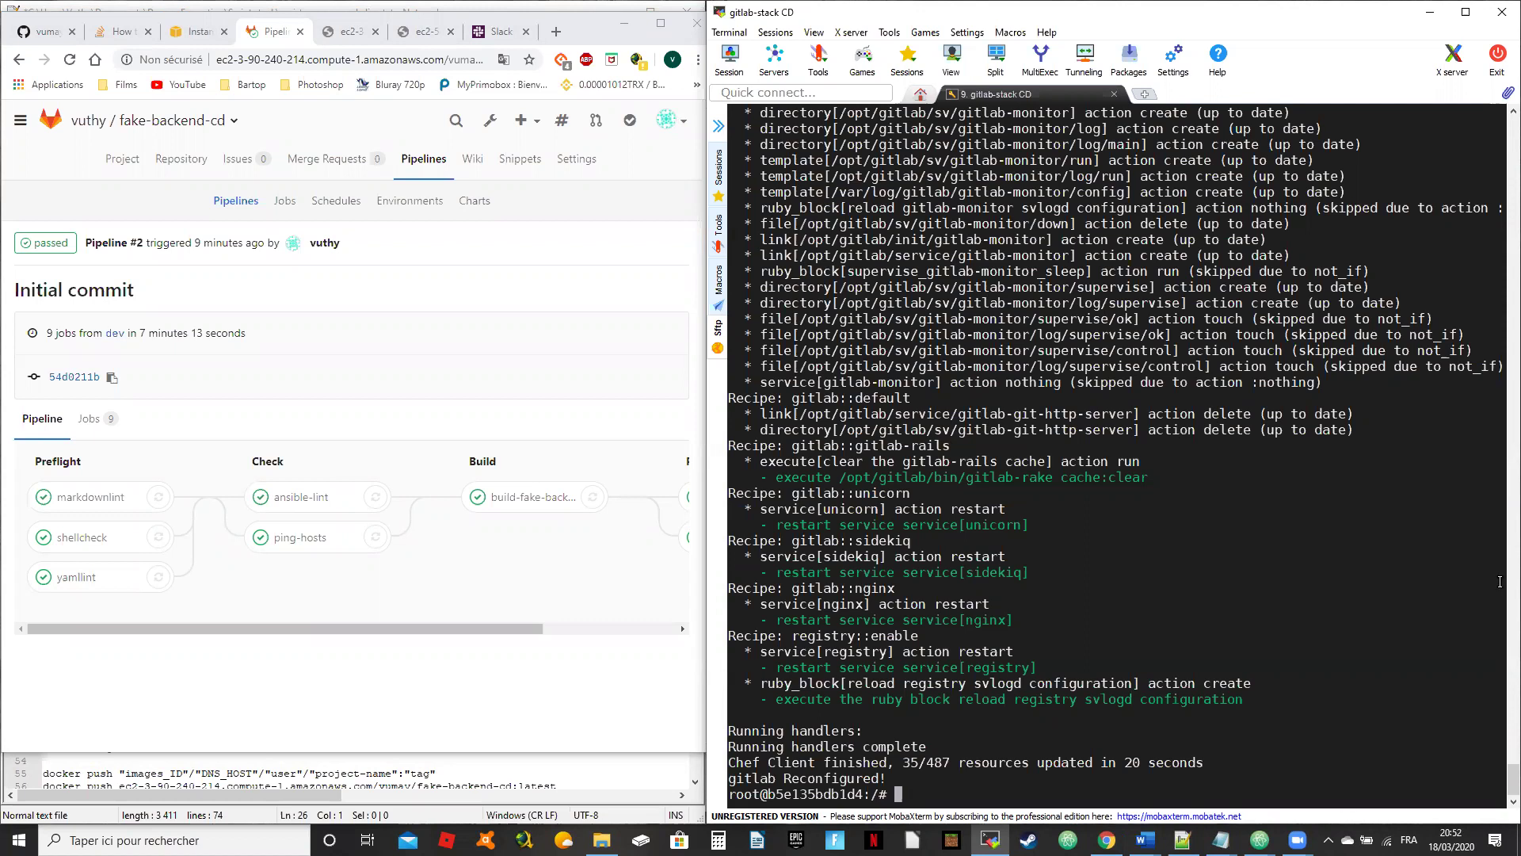
Step: Paste the mkdir -p /etc/gitlab/ssl command from the notes into the container shell
{"action": "type", "text": "cd /gitlab/ssl"}
{"action": "key", "text": "BackSpace"}
{"action": "key", "text": "BackSpace"}
{"action": "key", "text": "BackSpace"}
{"action": "key", "text": "BackSpace"}
{"action": "key", "text": "BackSpace"}
{"action": "key", "text": "BackSpace"}
{"action": "key", "text": "BackSpace"}
{"action": "key", "text": "BackSpace"}
{"action": "key", "text": "BackSpace"}
{"action": "key", "text": "BackSpace"}
{"action": "key", "text": "BackSpace"}
{"action": "key", "text": "BackSpace"}
{"action": "key", "text": "BackSpace"}
{"action": "key", "text": "BackSpace"}
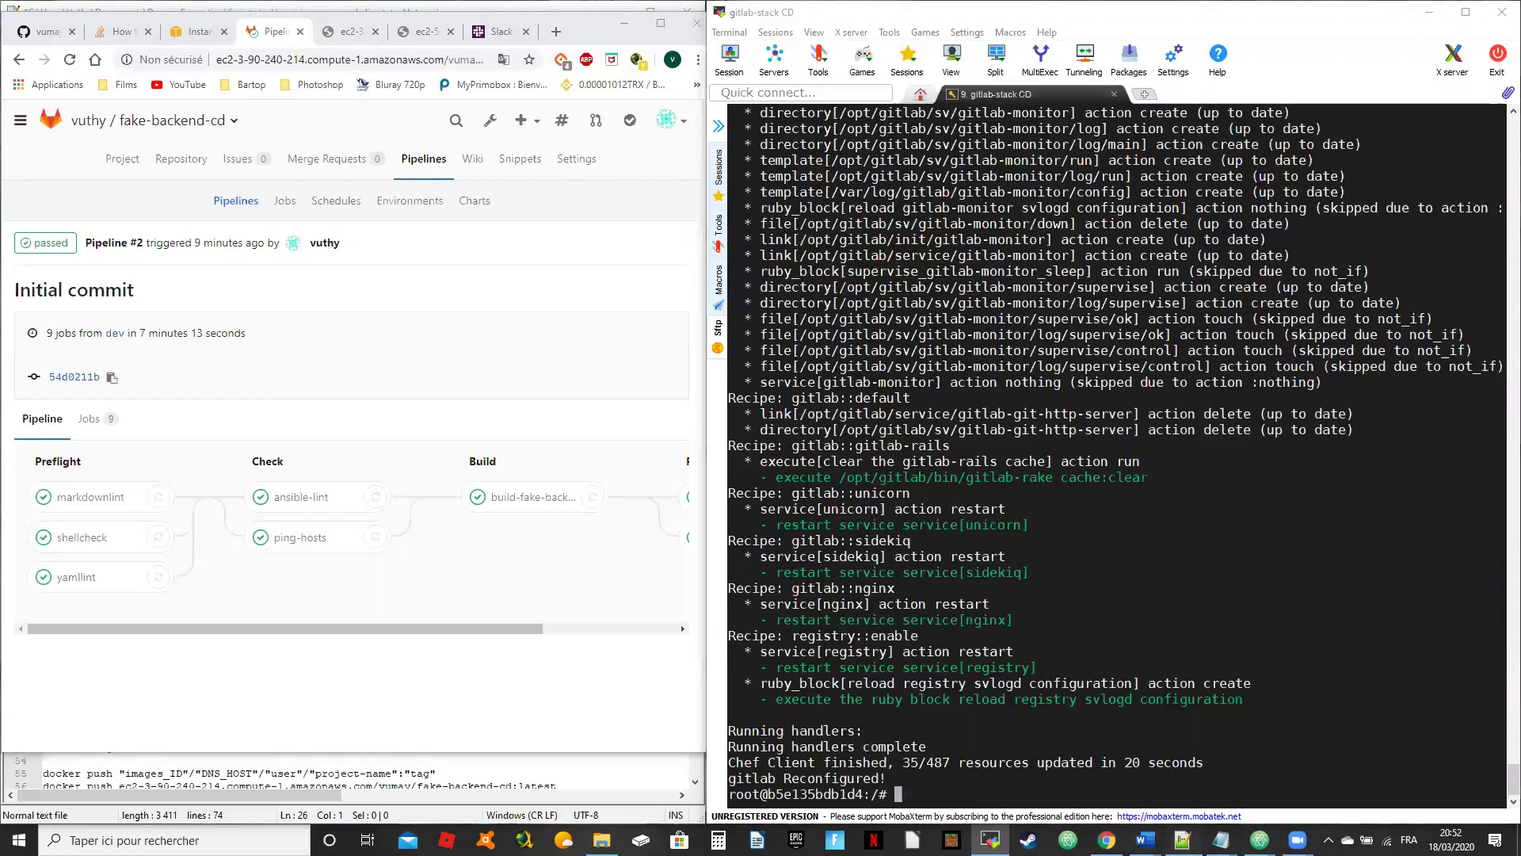
{"action": "left_click", "coordinate": [1182, 840]}
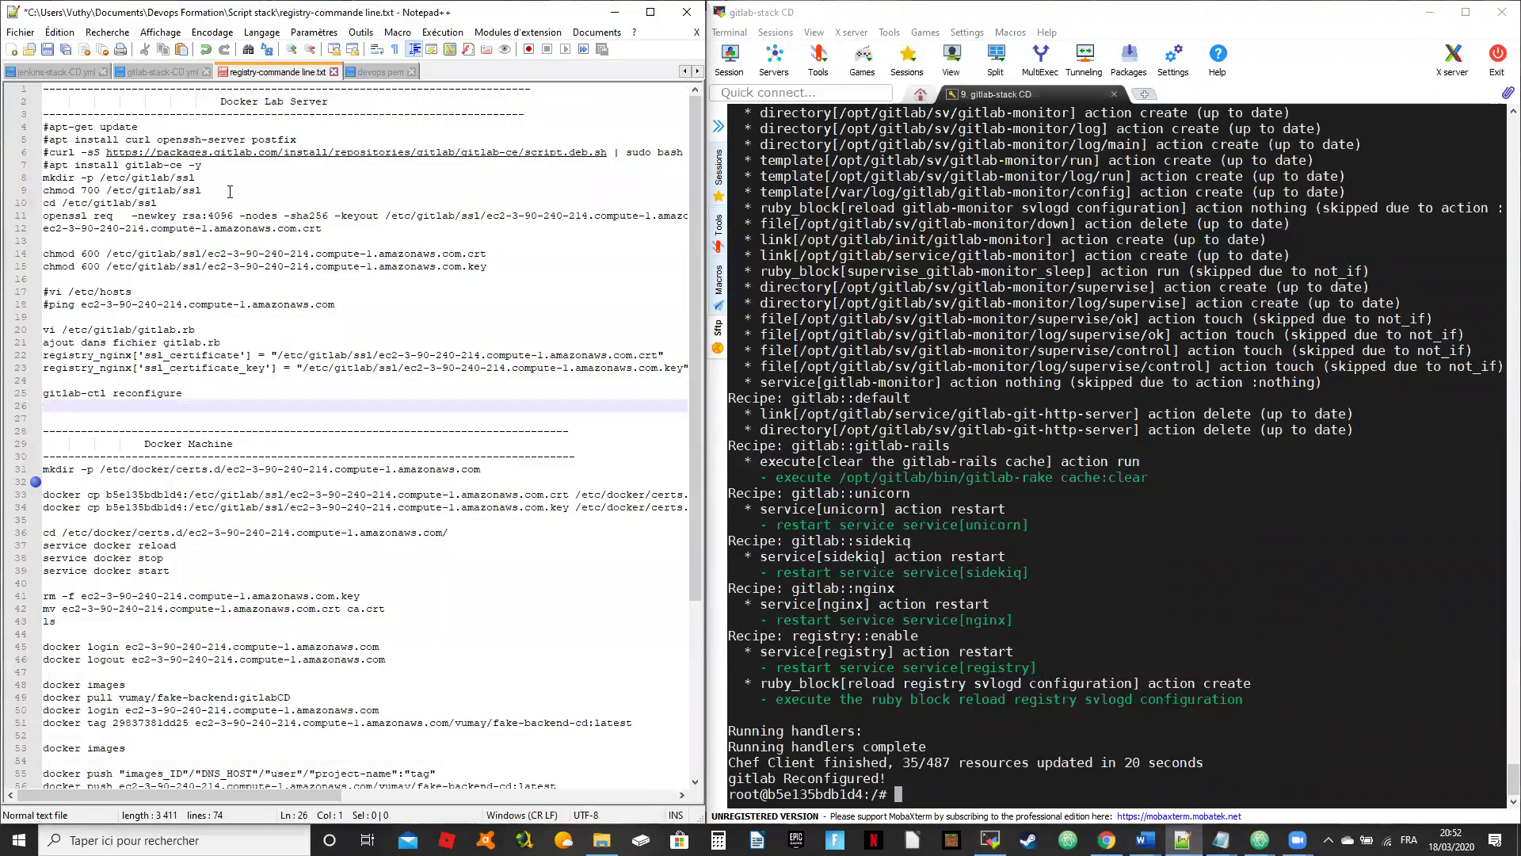
{"action": "left_click_drag", "start_coordinate": [200, 177], "coordinate": [43, 177]}
{"action": "key", "text": "super+c"}
{"action": "left_click", "coordinate": [1047, 503]}
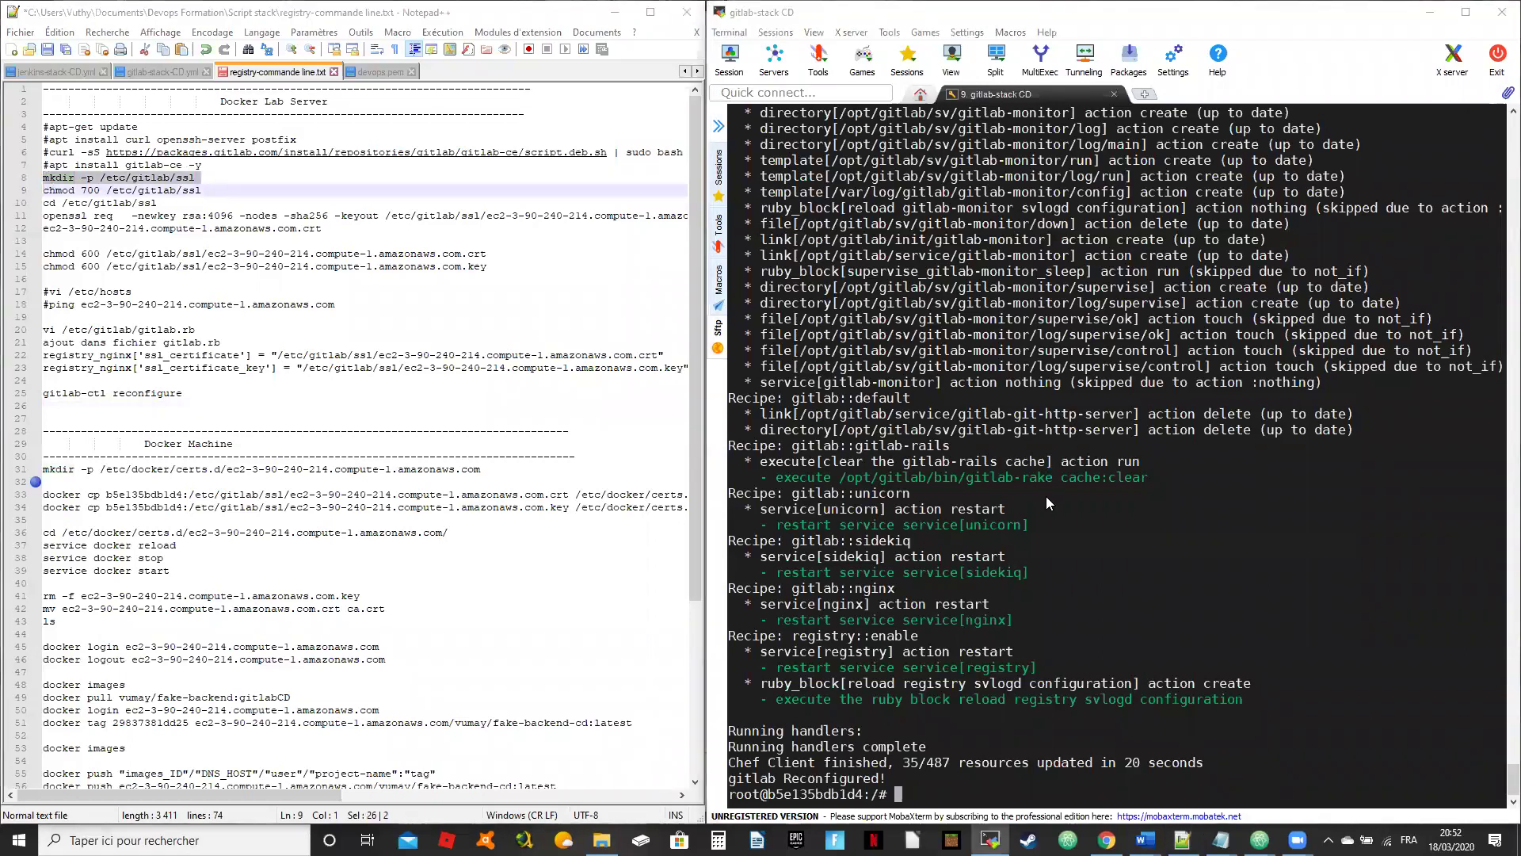
{"action": "right_click", "coordinate": [1046, 503]}
{"action": "left_click", "coordinate": [1050, 512]}
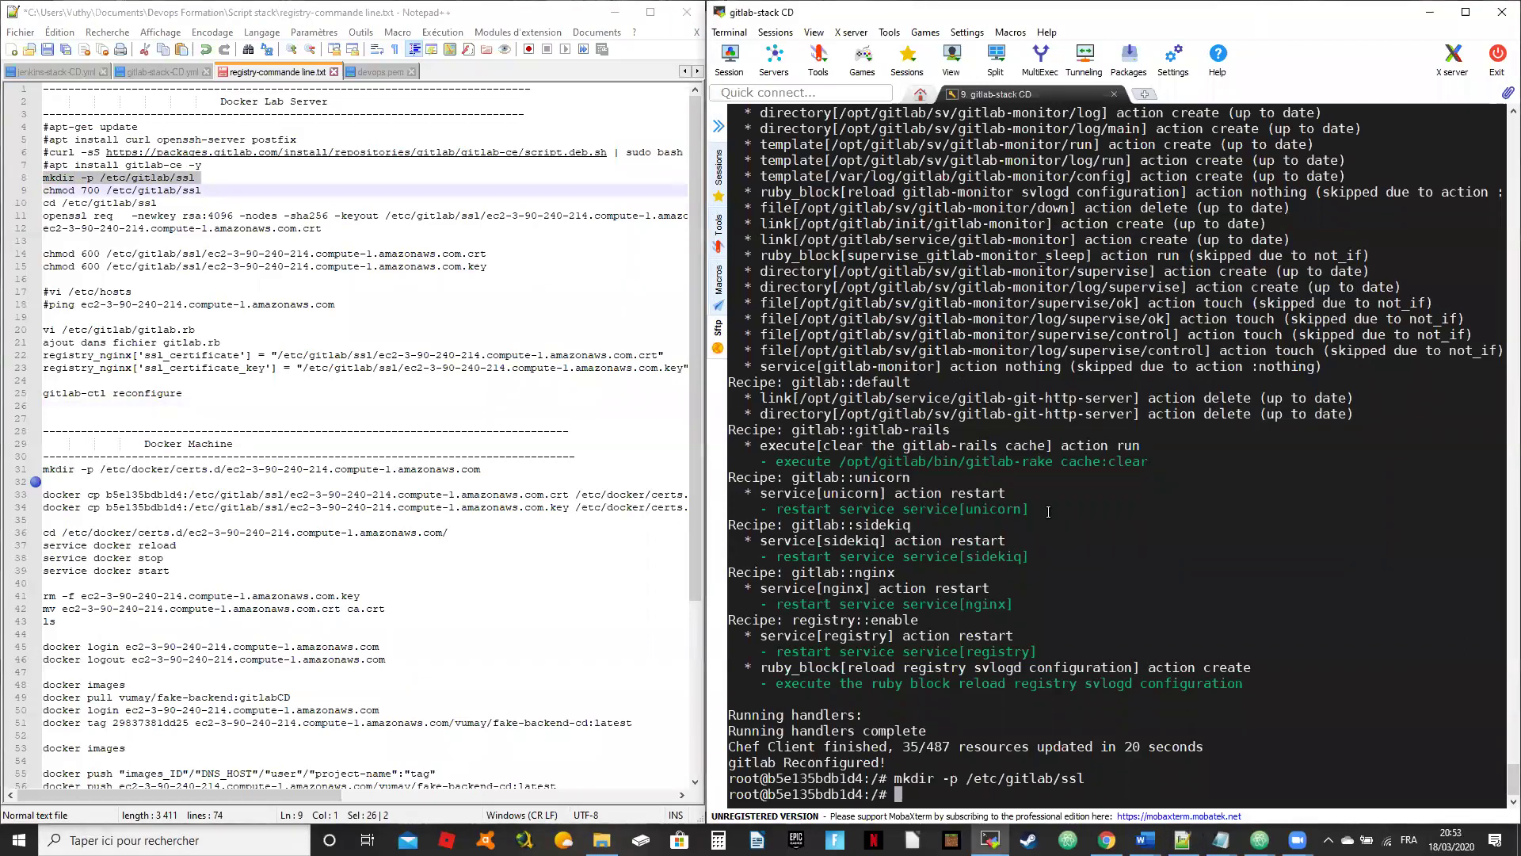
Step: Run chmod 700 on /etc/gitlab/ssl and change into that directory
{"action": "left_click_drag", "start_coordinate": [197, 193], "coordinate": [44, 190]}
{"action": "key", "text": "ctrl+c"}
{"action": "left_click", "coordinate": [1132, 627]}
{"action": "right_click", "coordinate": [1133, 627]}
{"action": "key", "text": "Return"}
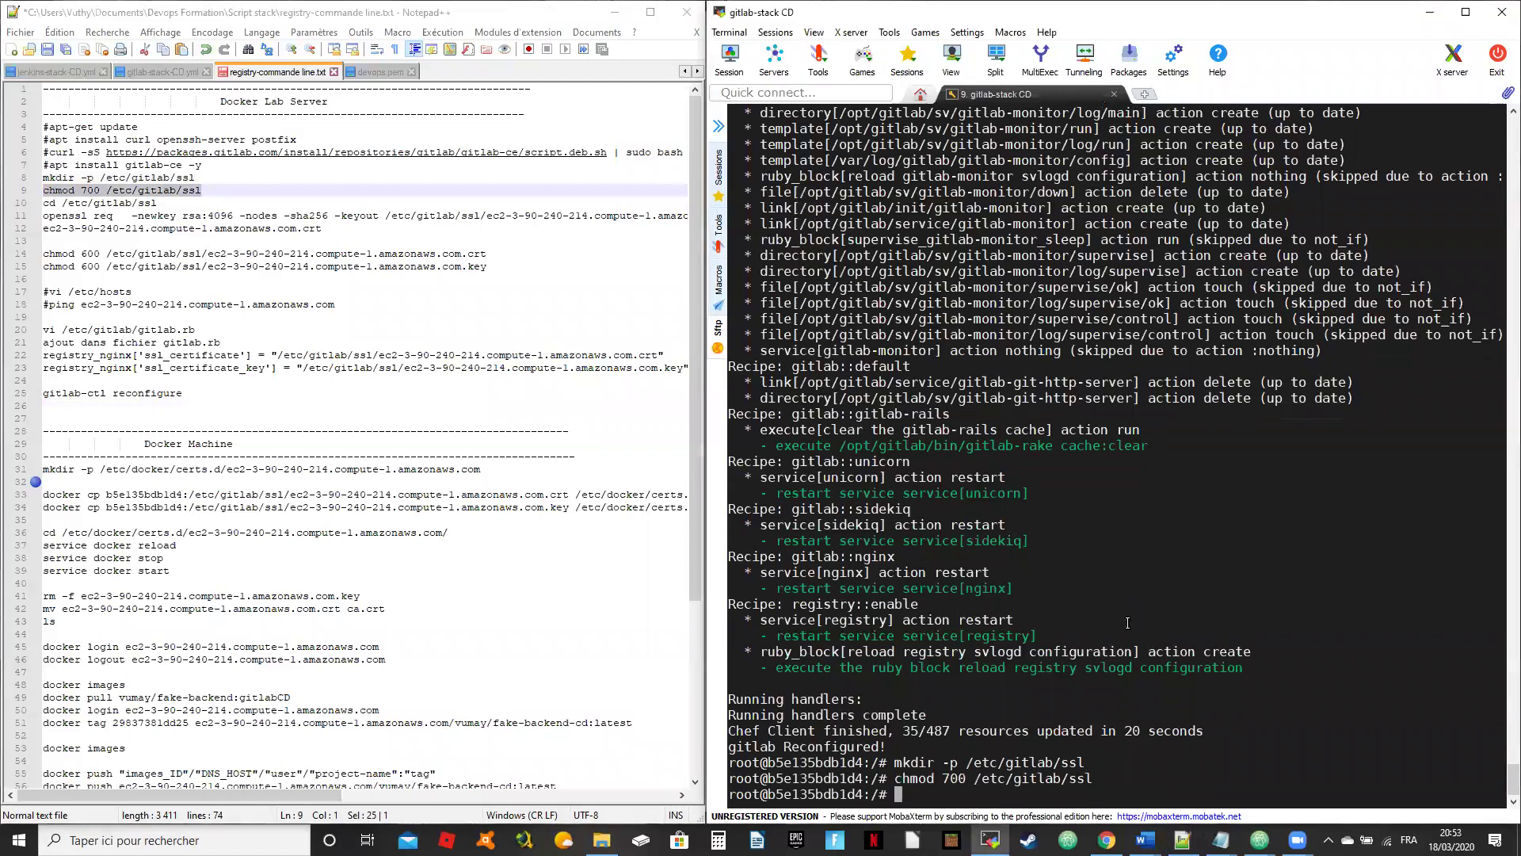
{"action": "left_click_drag", "start_coordinate": [161, 205], "coordinate": [42, 204]}
{"action": "key", "text": "ctrl+c"}
{"action": "left_click", "coordinate": [1187, 496]}
{"action": "right_click", "coordinate": [1188, 496]}
{"action": "key", "text": "Return"}
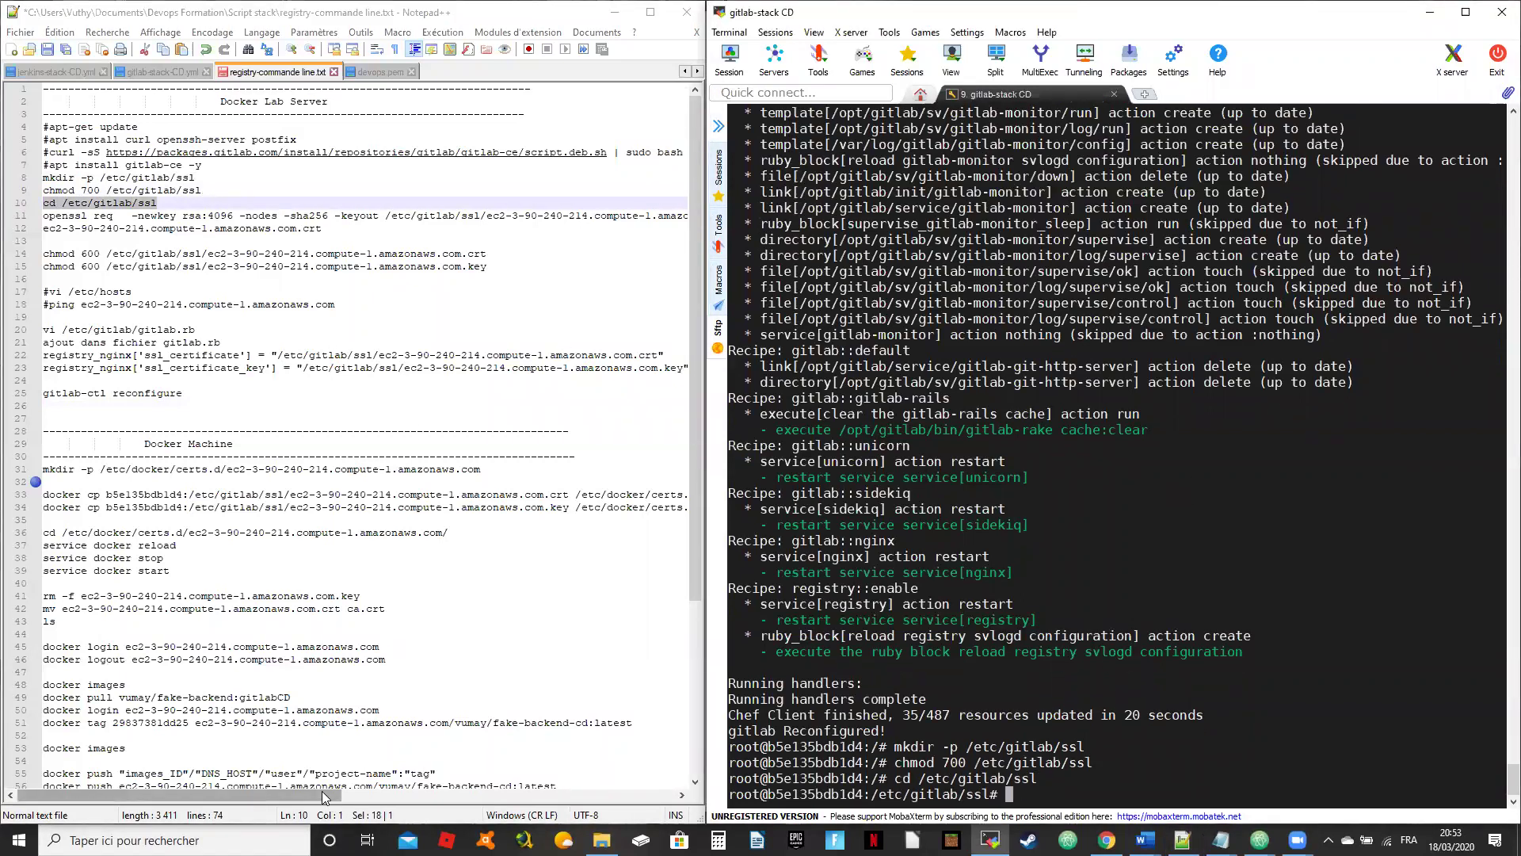
Step: Paste the openssl req self-signed certificate command at the prompt
{"action": "left_click_drag", "start_coordinate": [326, 795], "coordinate": [658, 790]}
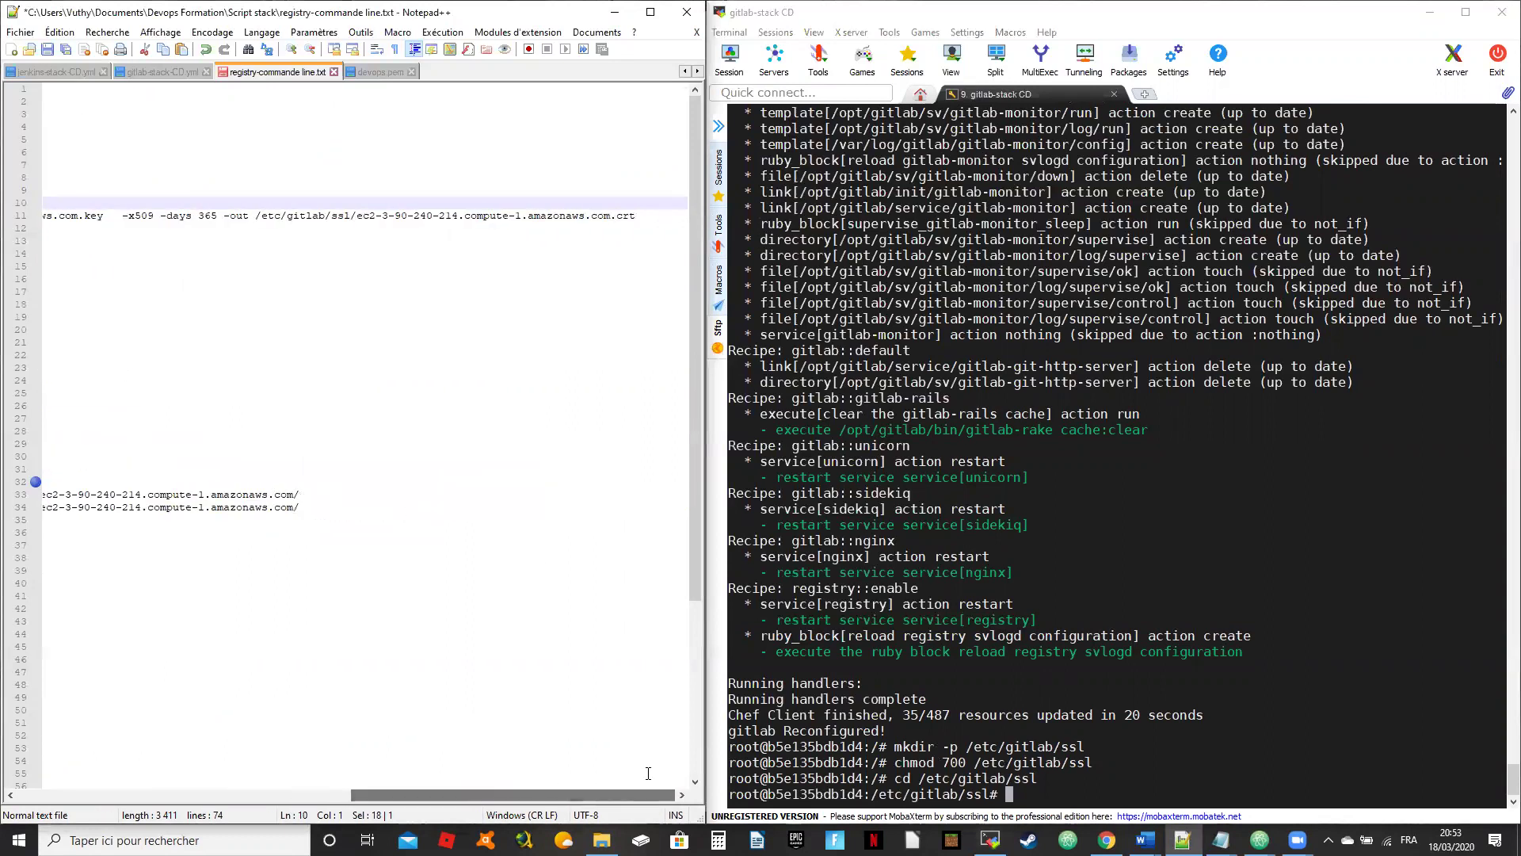
{"action": "left_click_drag", "start_coordinate": [634, 214], "coordinate": [16, 222]}
{"action": "right_click", "coordinate": [921, 534]}
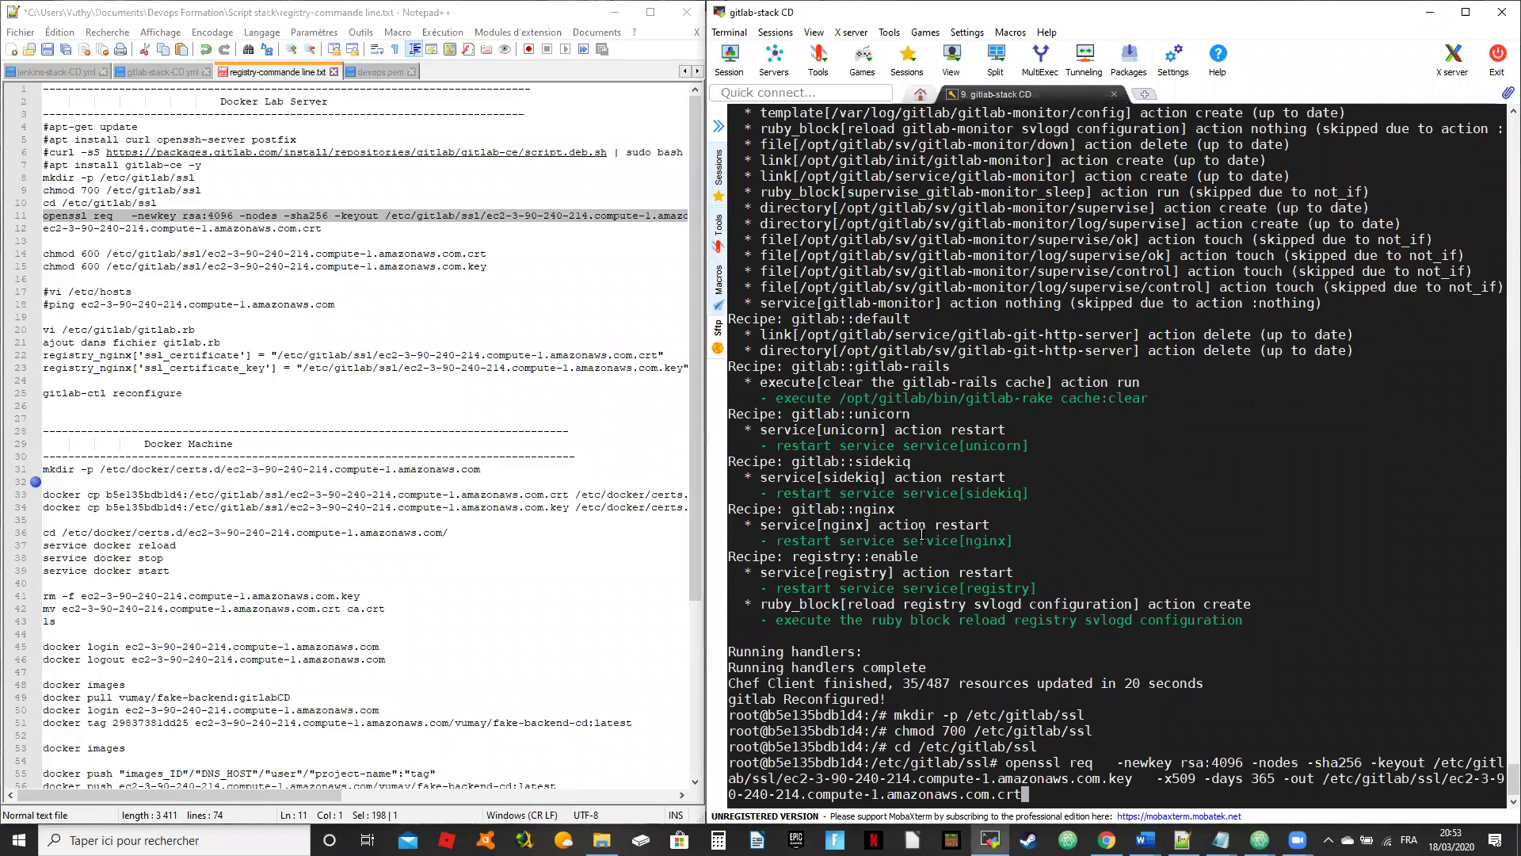
Step: Run the openssl command, leaving Country, State and Locality at their defaults
{"action": "key", "text": "Return"}
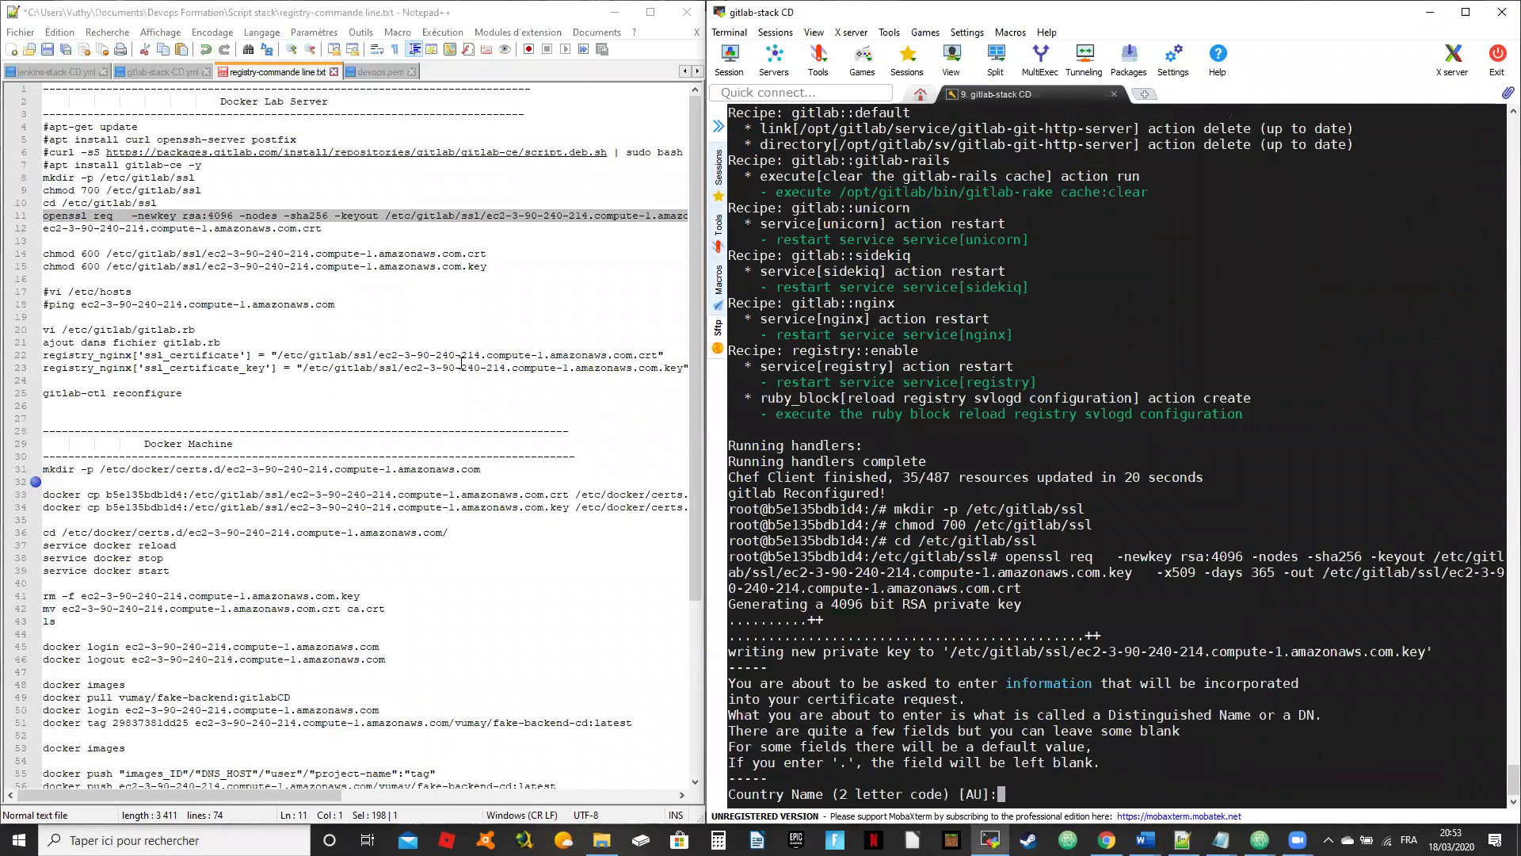
{"action": "key", "text": "Return"}
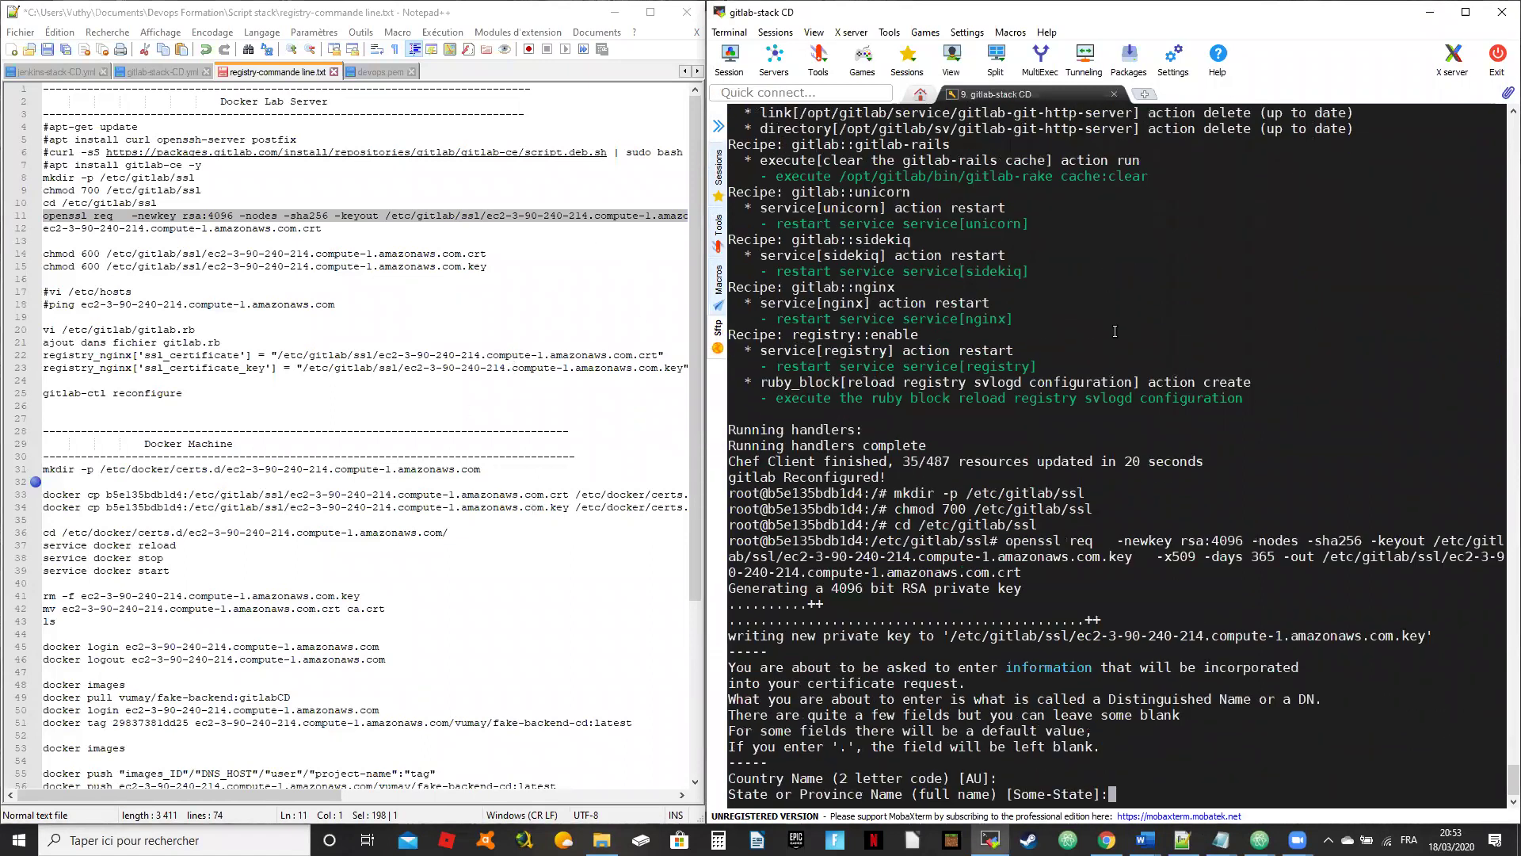
{"action": "key", "text": "Return"}
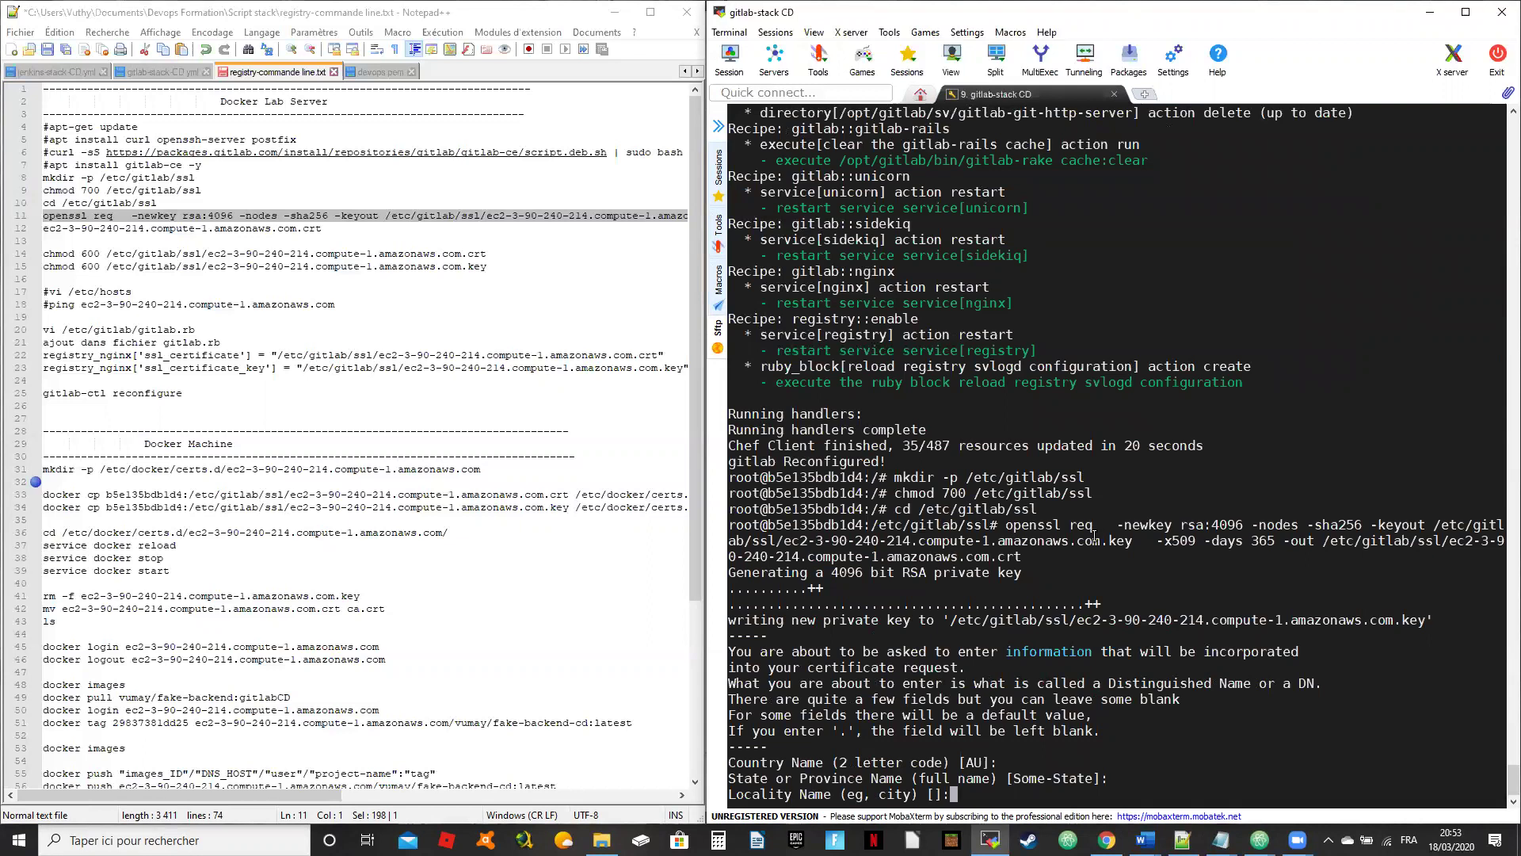
{"action": "key", "text": "Return"}
{"action": "key", "text": "Return"}
{"action": "key", "text": "Return"}
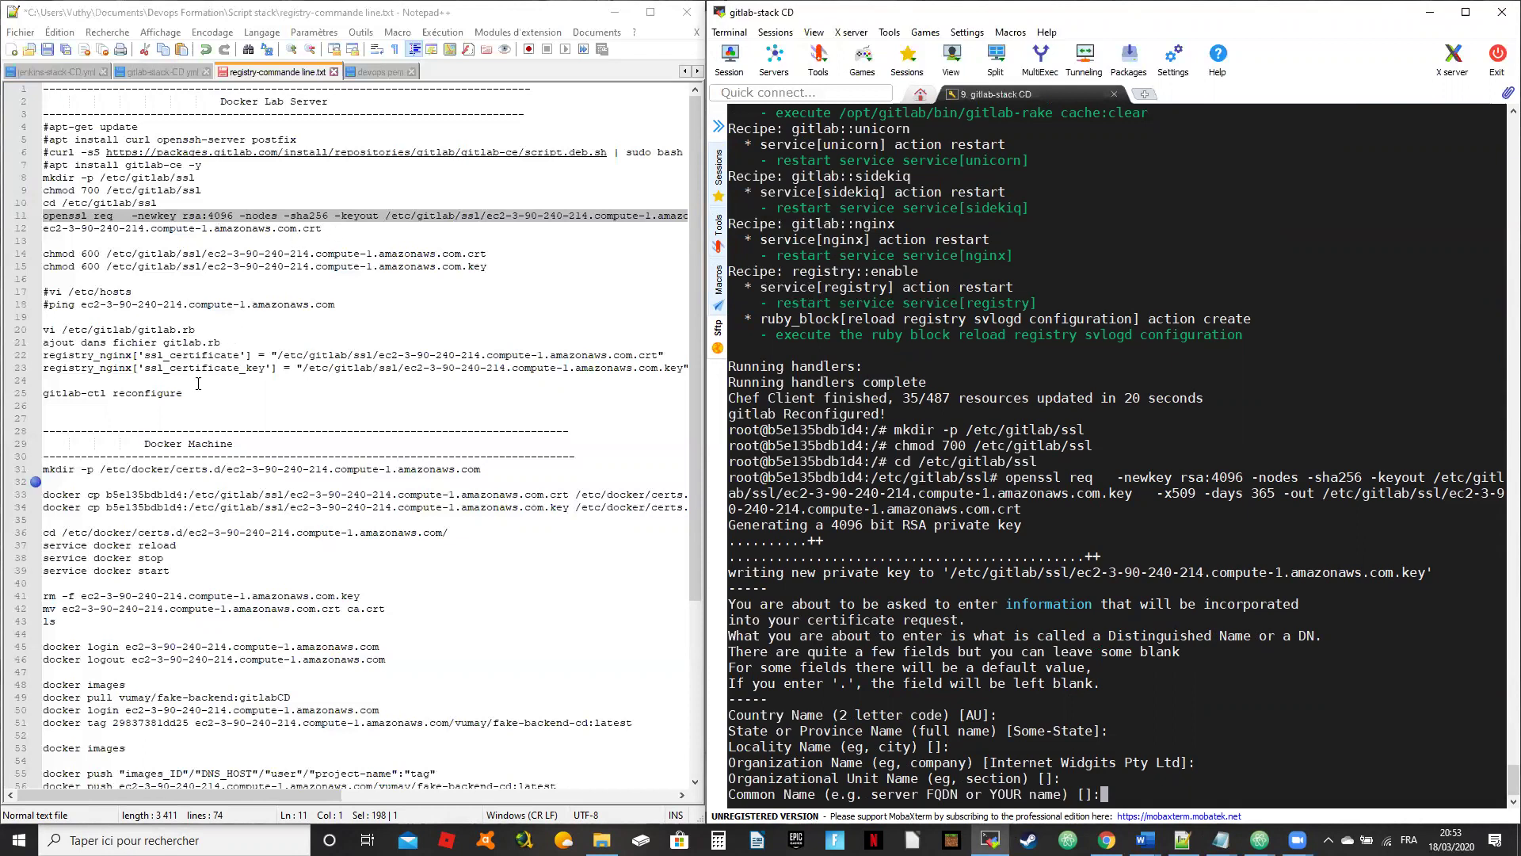
Step: Enter ec2-3-90-240-214.compute-1.amazonaws.com as the Common Name to finish the certificate
{"action": "left_click", "coordinate": [339, 332]}
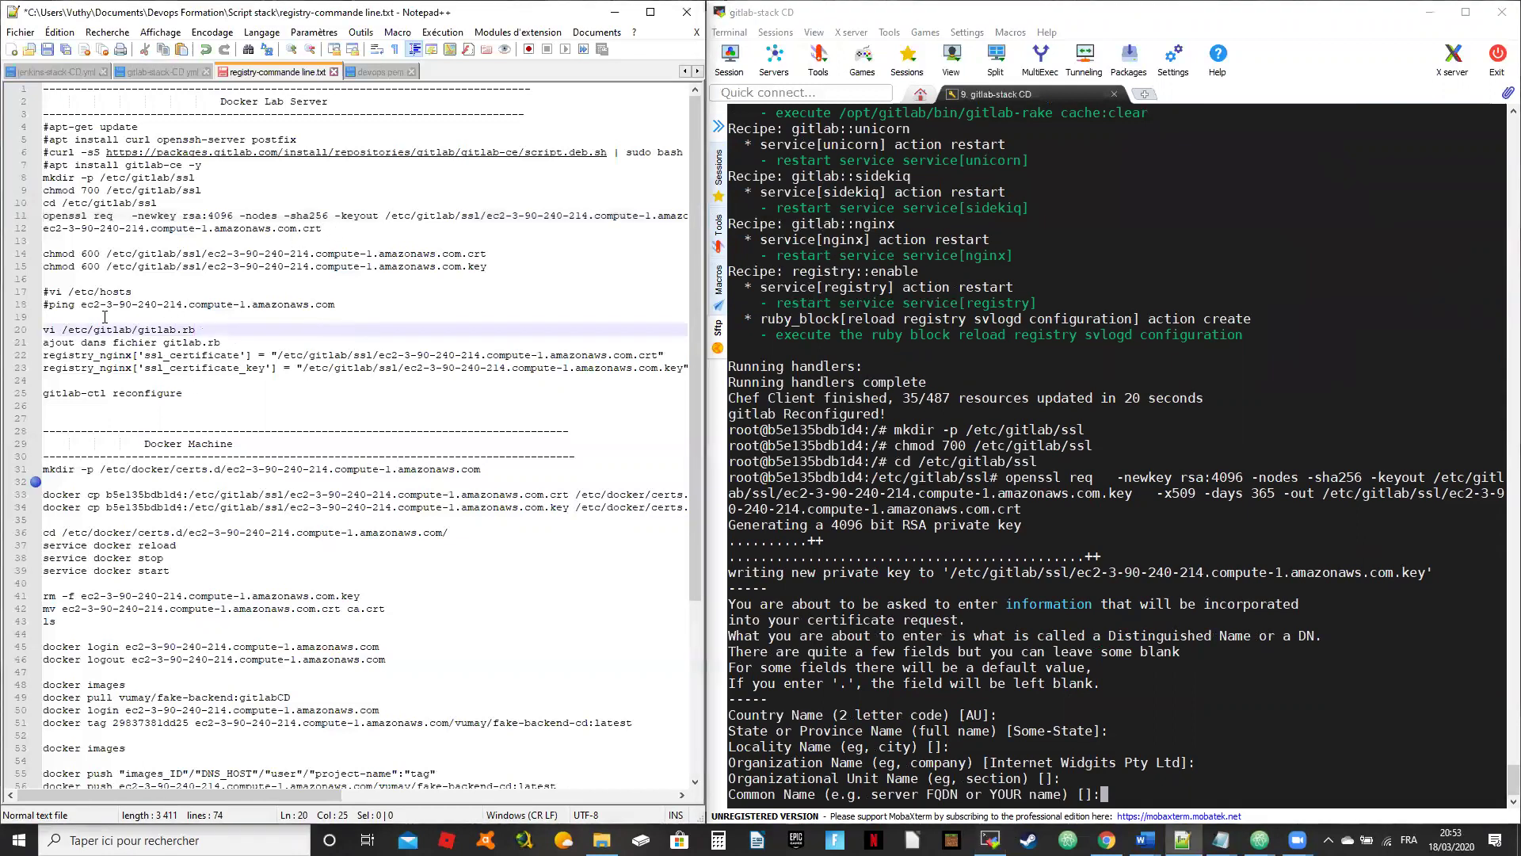
{"action": "left_click_drag", "start_coordinate": [81, 306], "coordinate": [337, 309]}
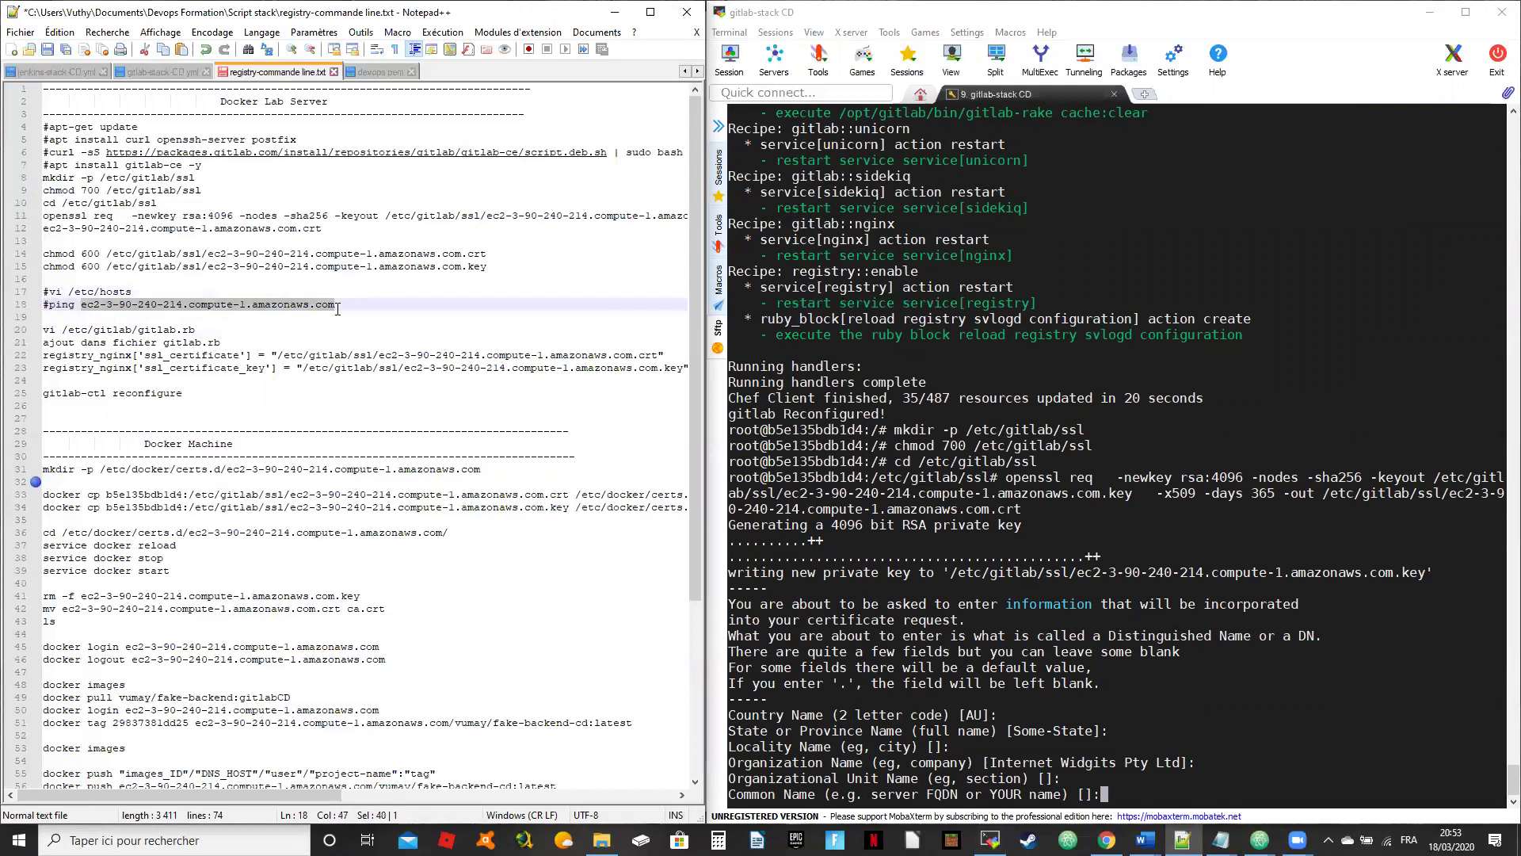
{"action": "right_click", "coordinate": [1154, 634]}
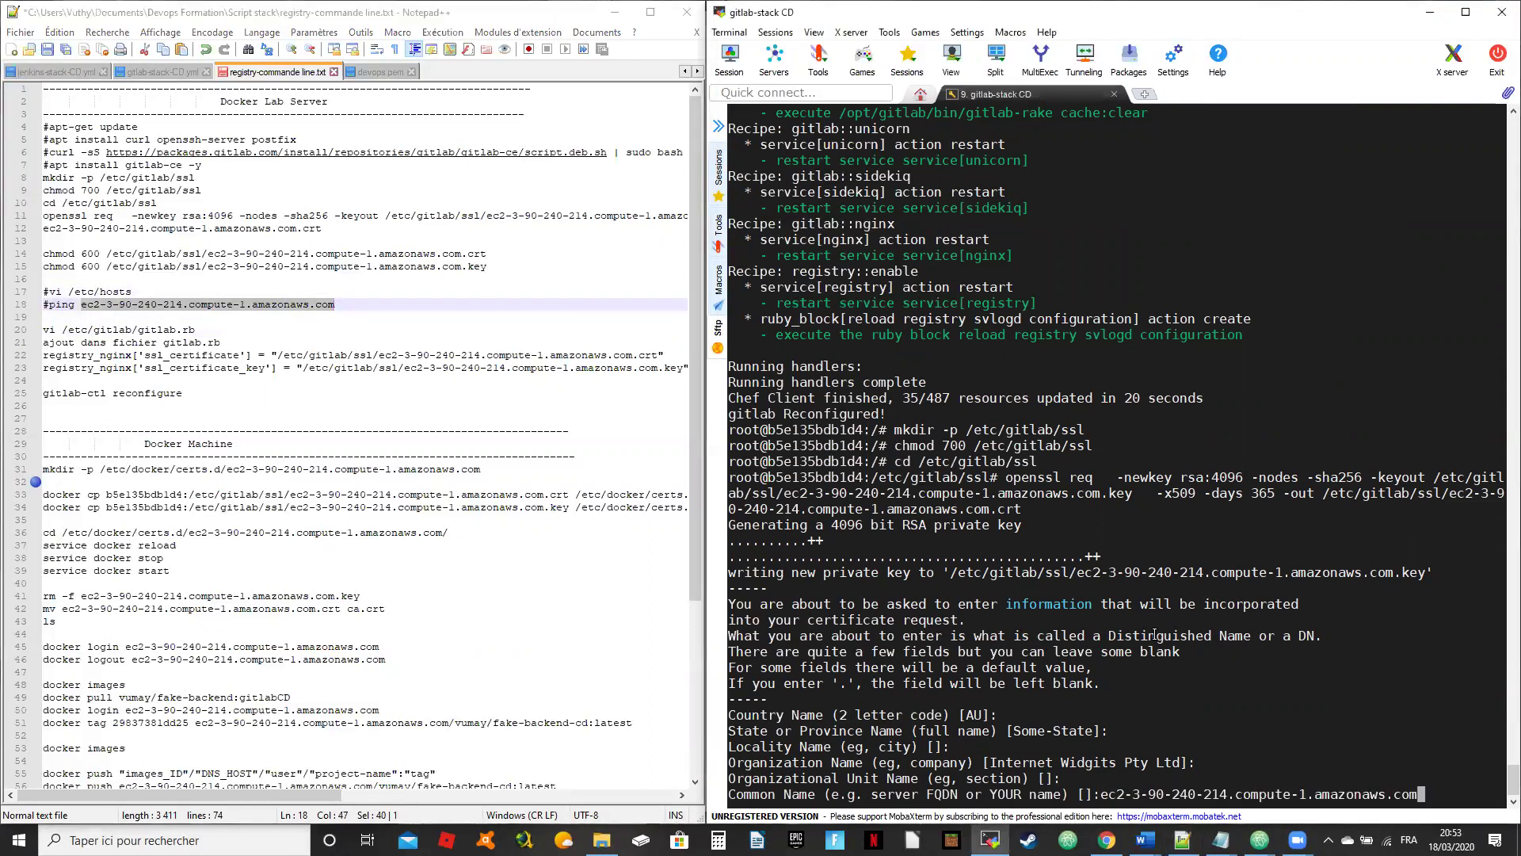
{"action": "key", "text": "Return"}
{"action": "key", "text": "Return"}
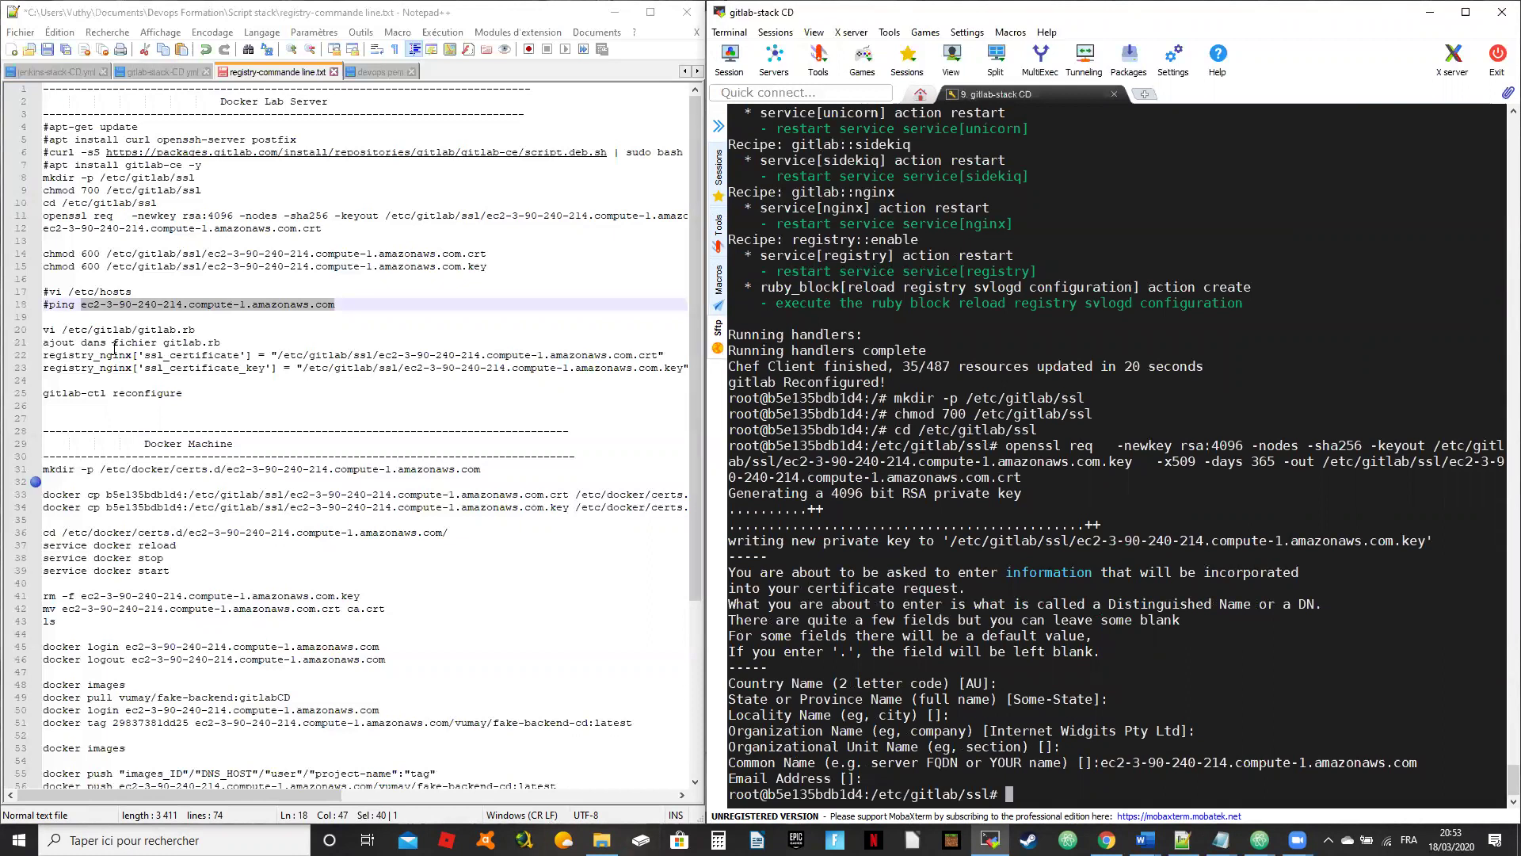
{"action": "left_click", "coordinate": [435, 281]}
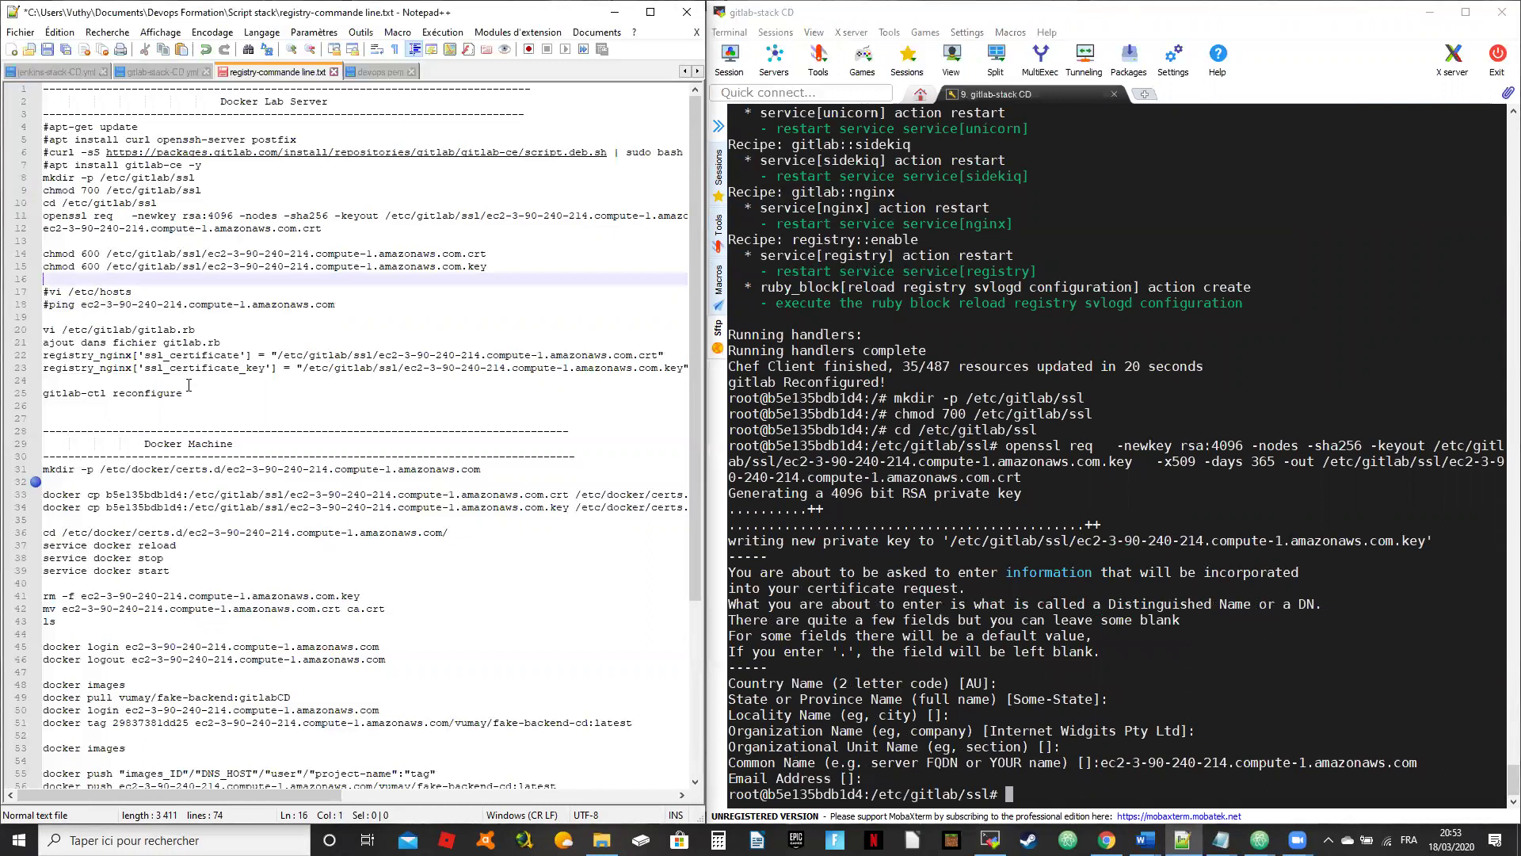
{"action": "left_click", "coordinate": [261, 318]}
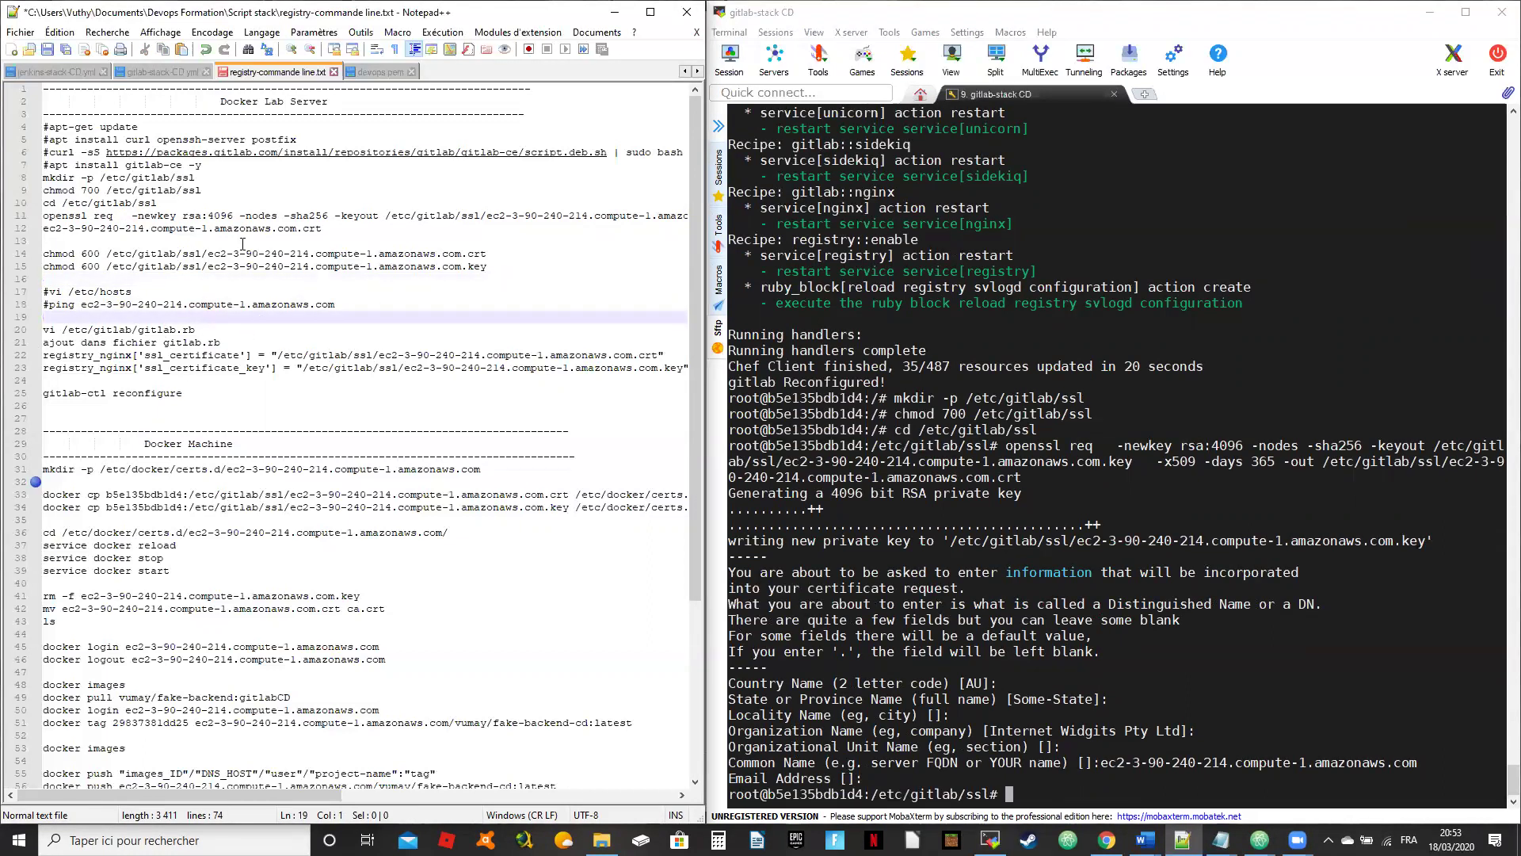
{"action": "left_click_drag", "start_coordinate": [486, 254], "coordinate": [43, 254]}
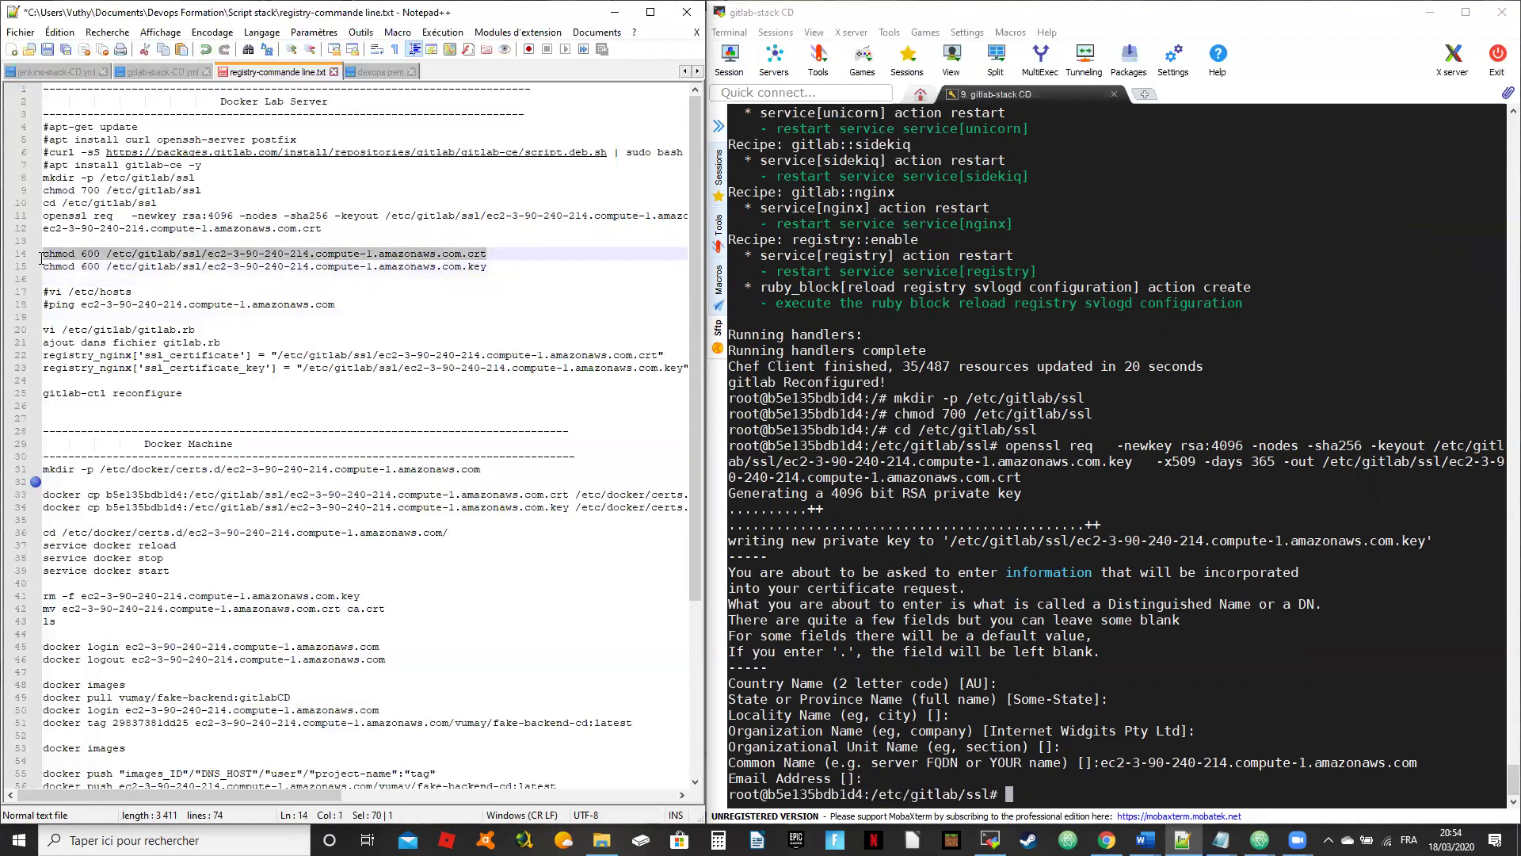
Step: Apply chmod 600 to both the .crt and .key files in /etc/gitlab/ssl
{"action": "right_click", "coordinate": [946, 561]}
{"action": "key", "text": "Return"}
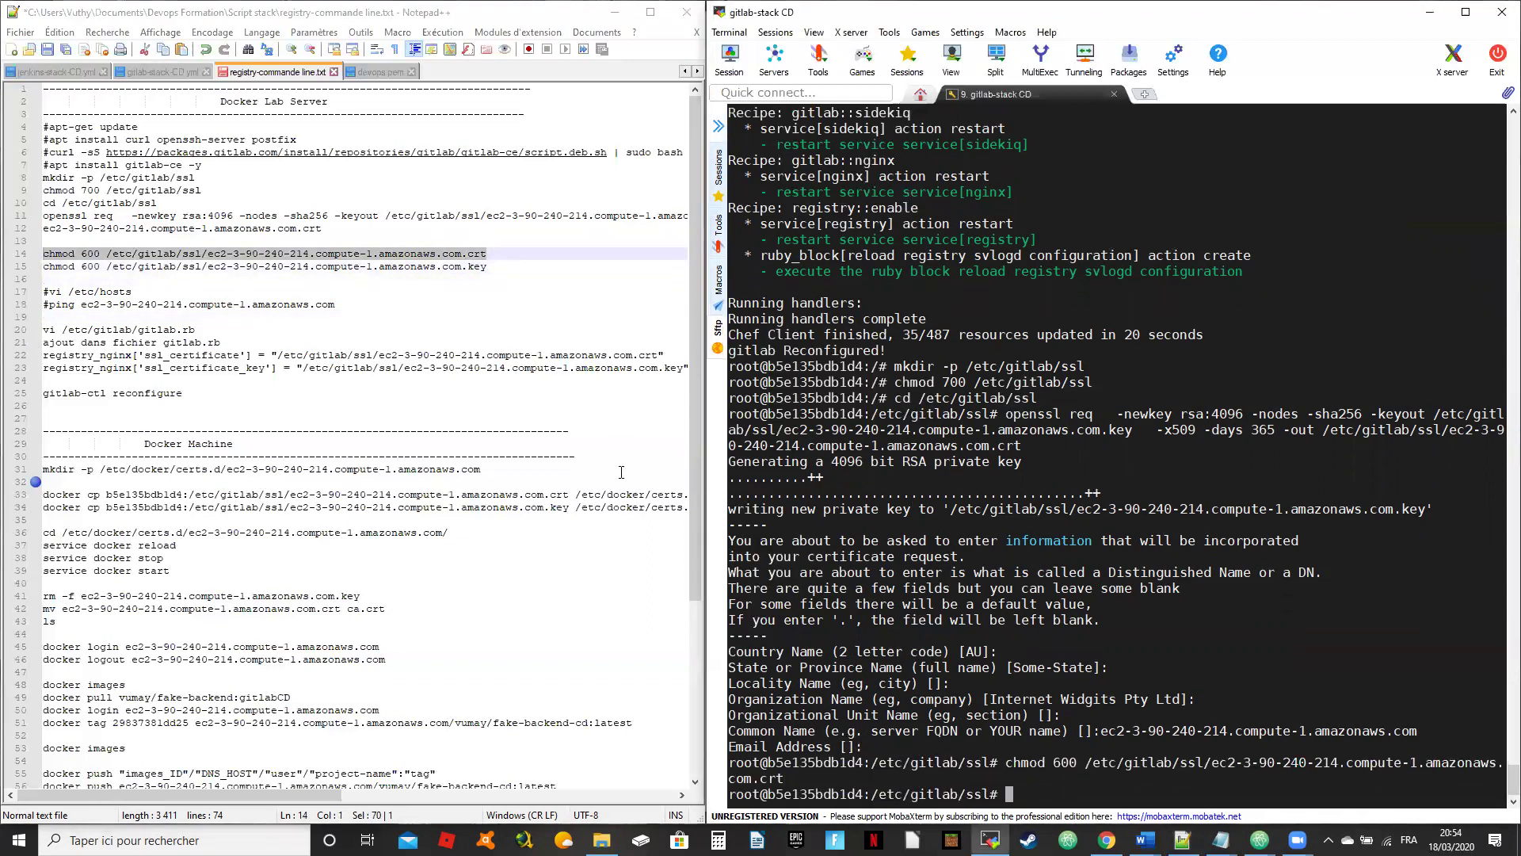
{"action": "left_click_drag", "start_coordinate": [491, 266], "coordinate": [41, 266]}
{"action": "key", "text": "ctrl+c"}
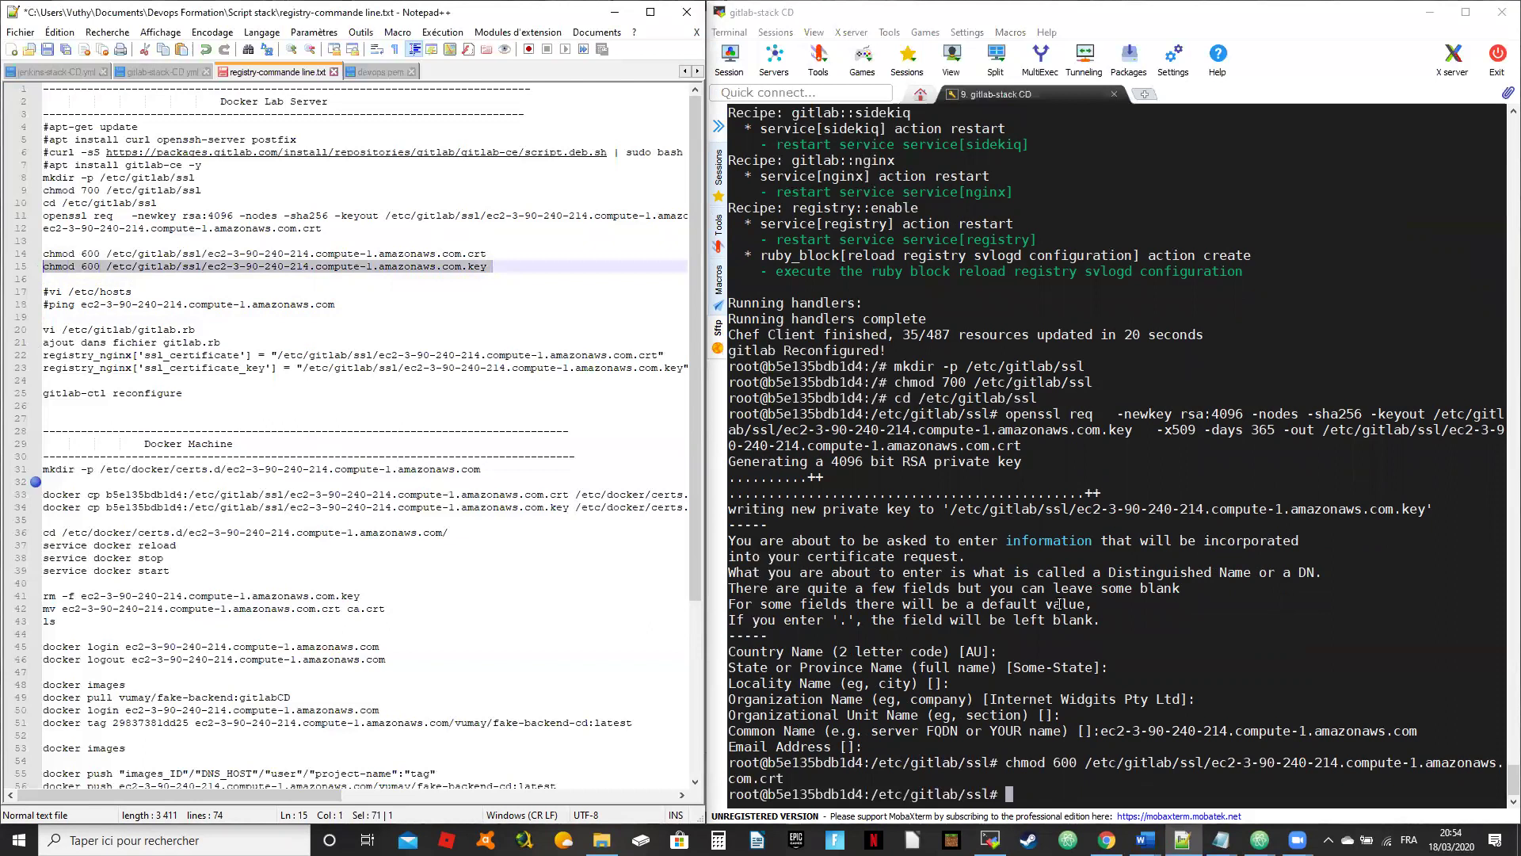
{"action": "right_click", "coordinate": [1028, 526]}
{"action": "key", "text": "Return"}
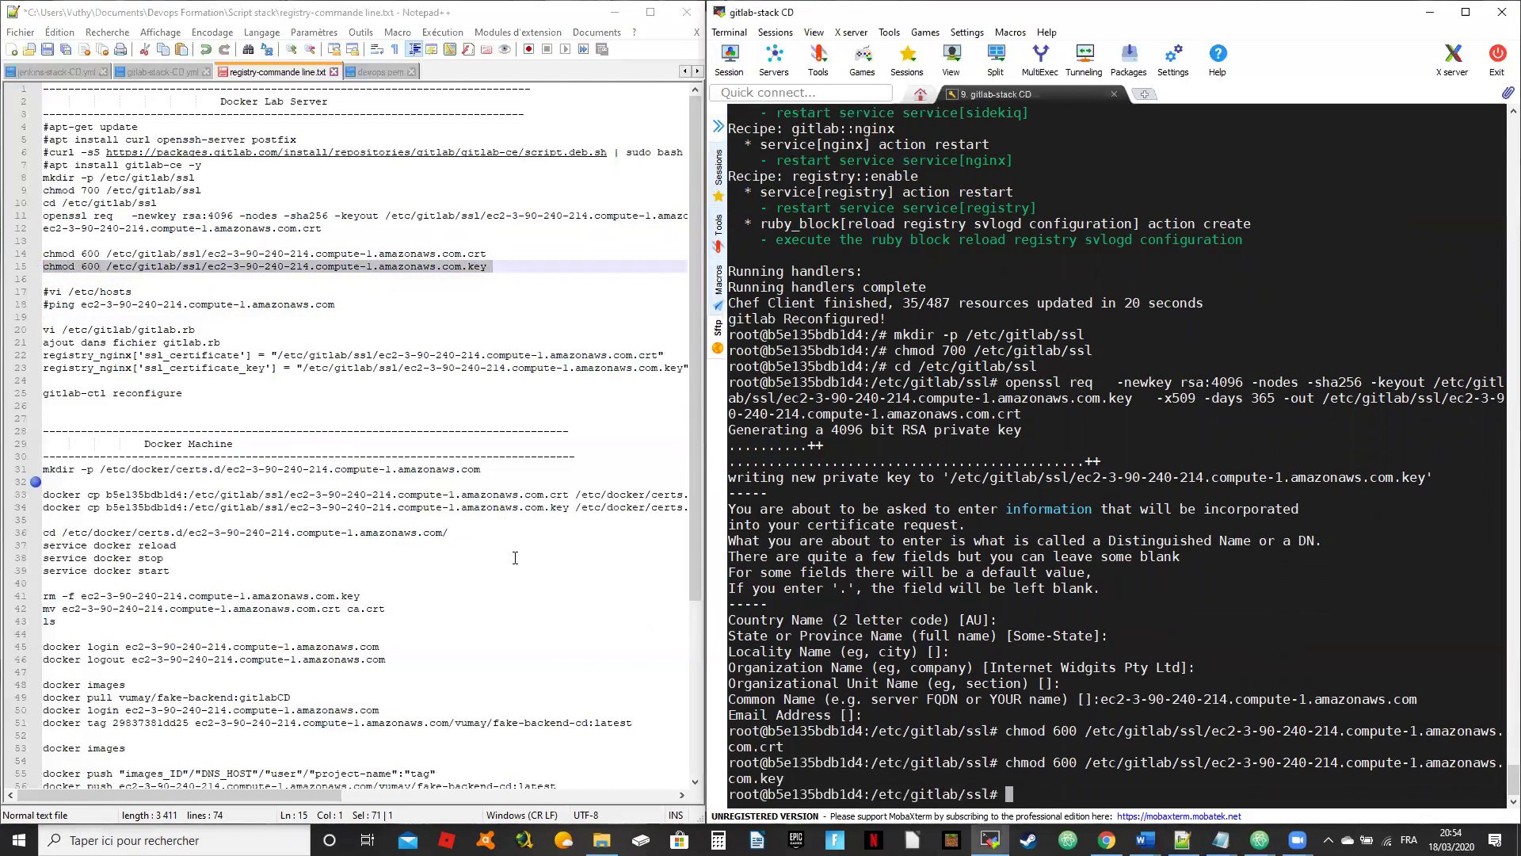
{"action": "left_click", "coordinate": [333, 404]}
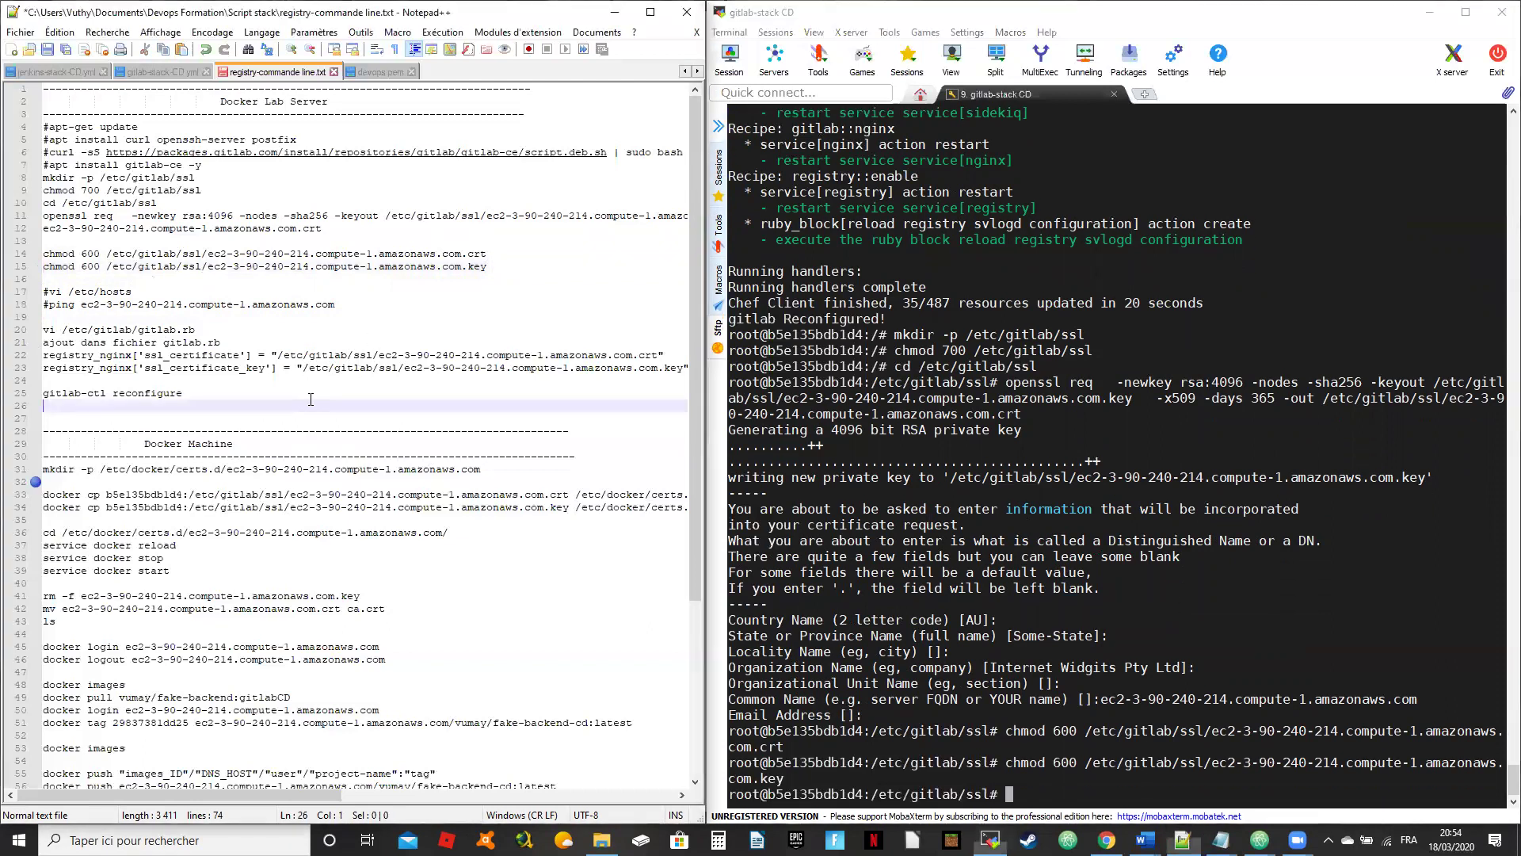
{"action": "left_click", "coordinate": [1060, 420]}
Step: Exit the GitLab container to the host shell and clear the terminal
{"action": "type", "text": "exit"}
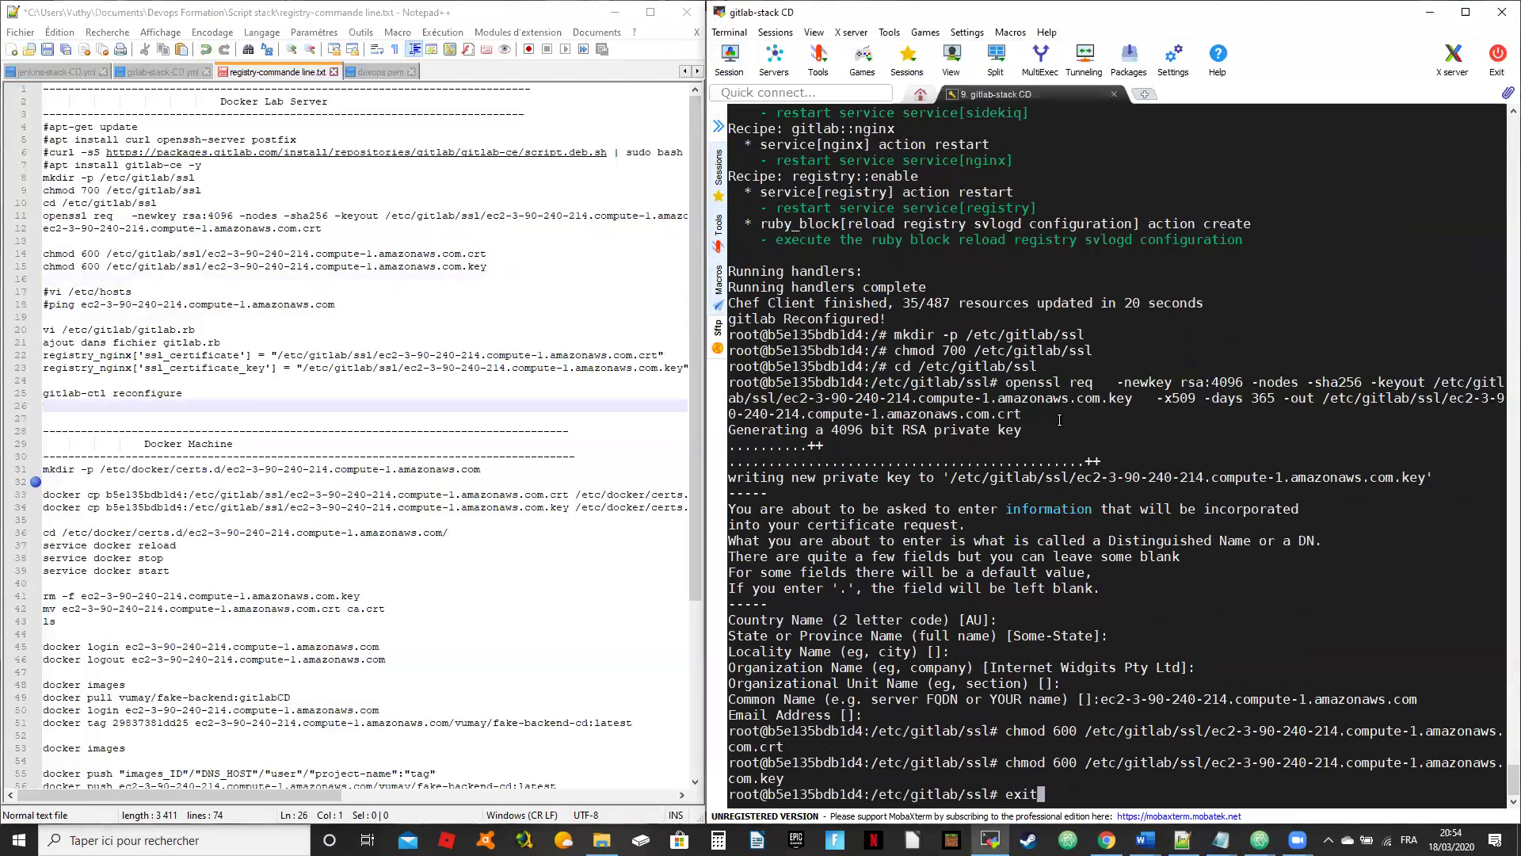
{"action": "key", "text": "Return"}
{"action": "type", "text": "clear"}
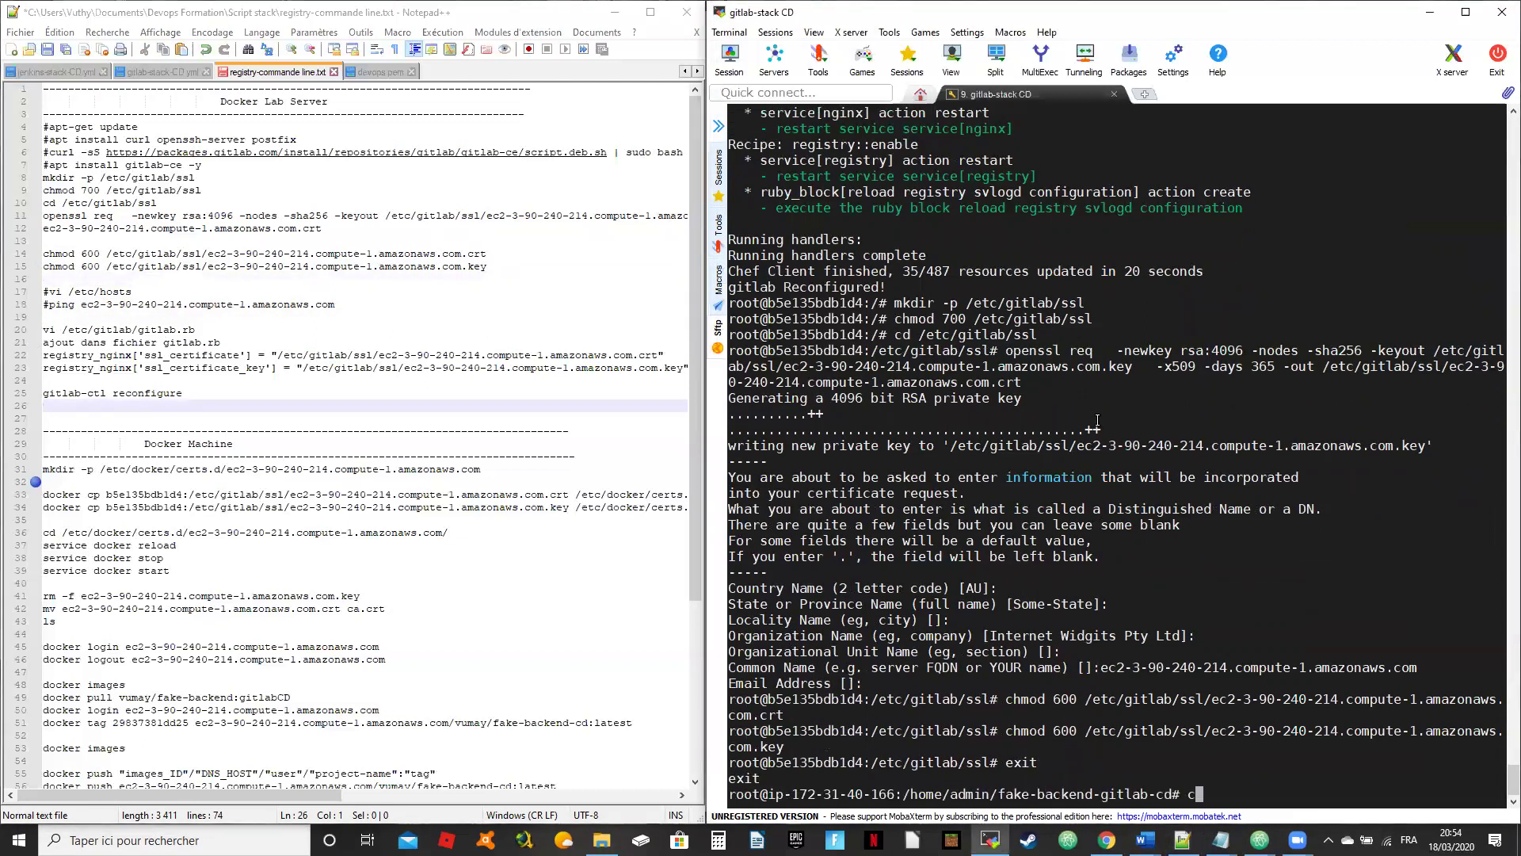
{"action": "key", "text": "Return"}
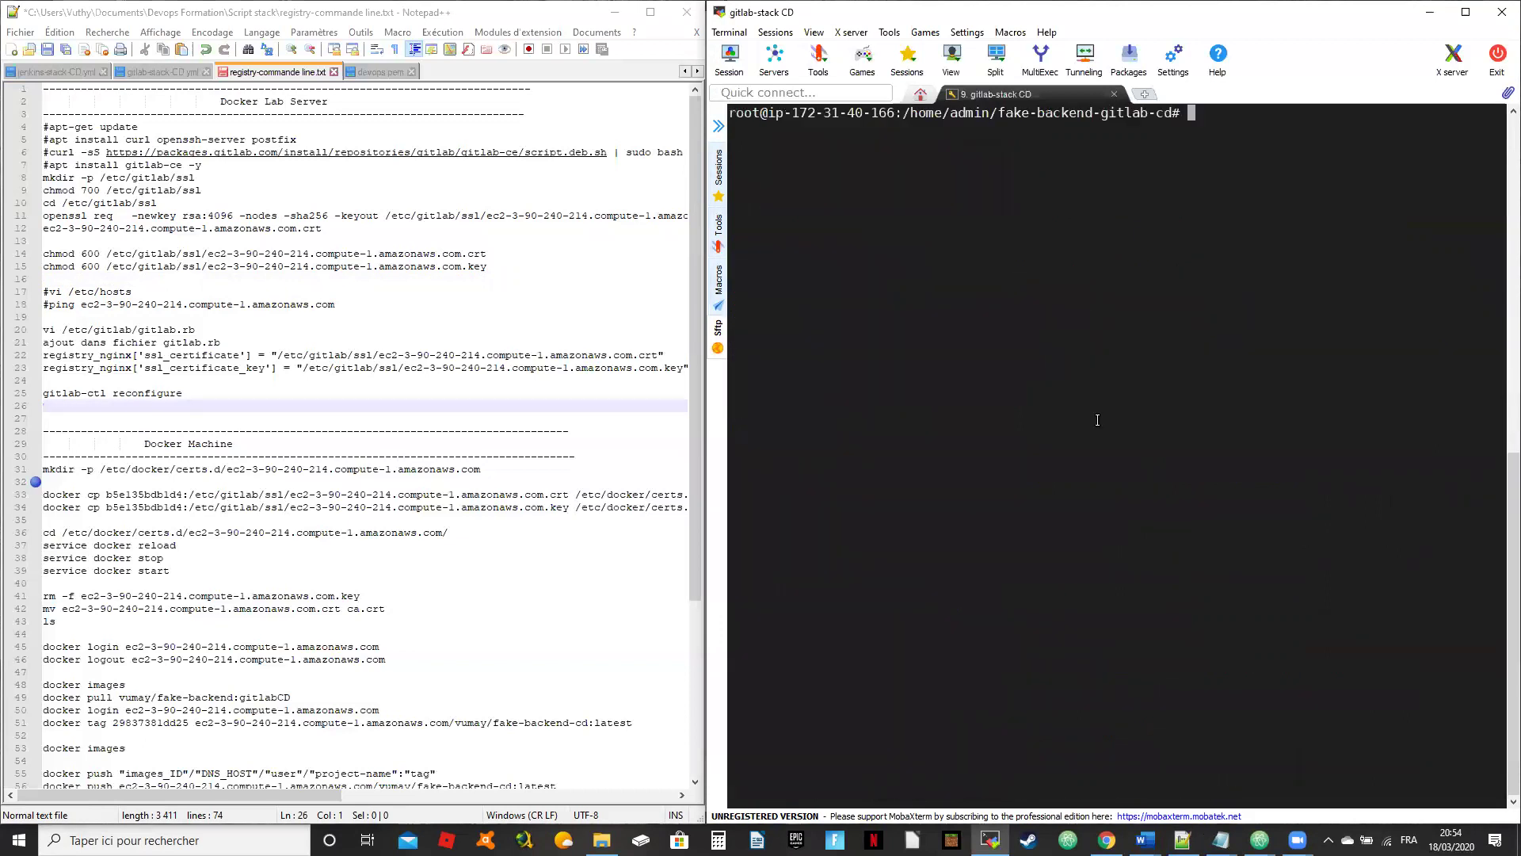
Step: Run the chmod command on the host, which fails with No such file or directory
{"action": "scroll", "coordinate": [304, 452], "scroll_direction": "down", "scroll_amount": 1}
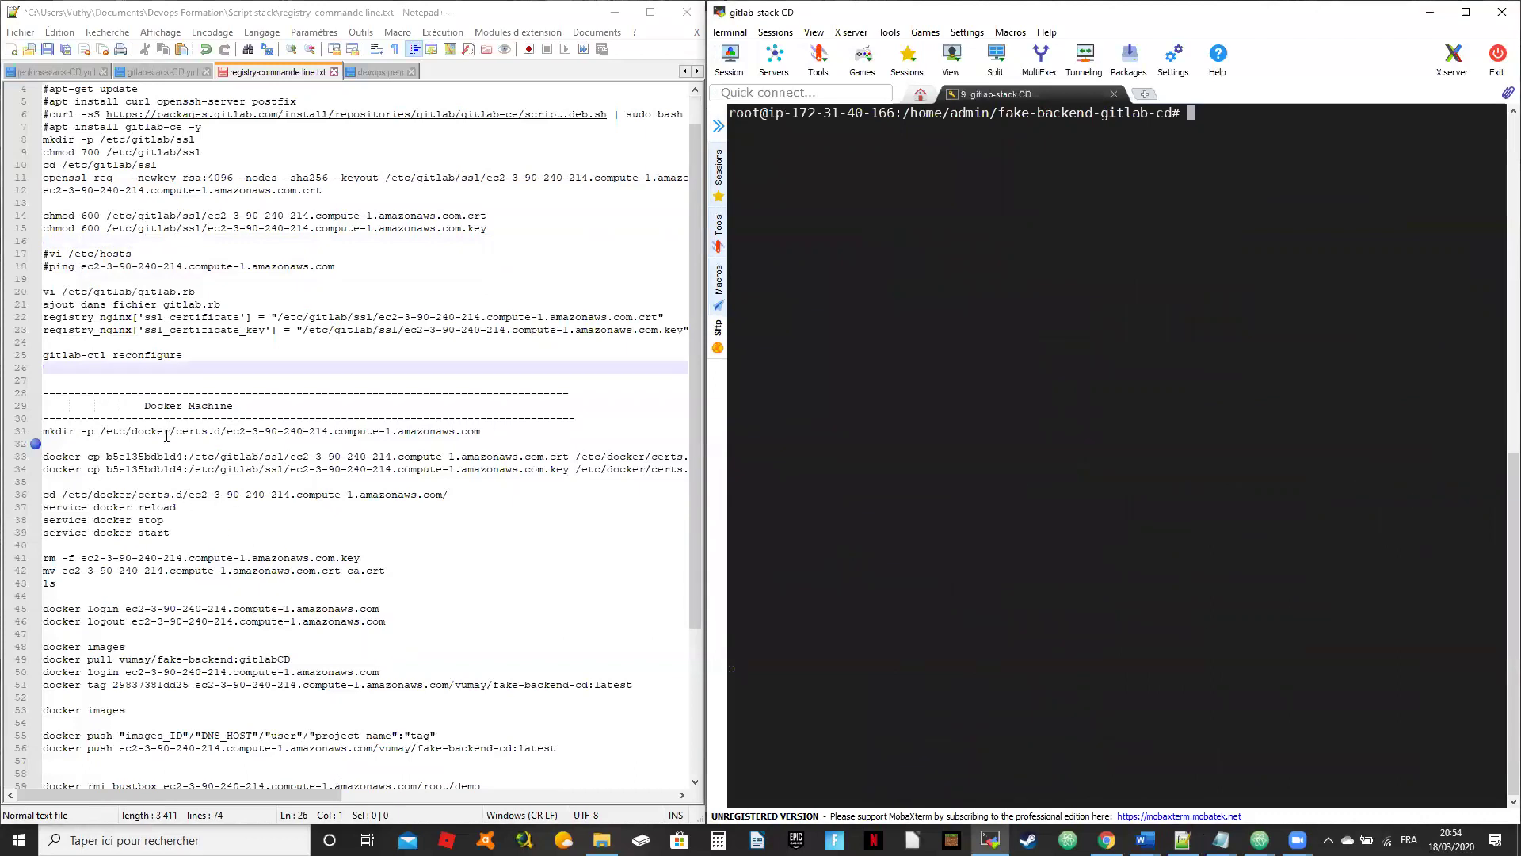
{"action": "left_click_drag", "start_coordinate": [481, 431], "coordinate": [72, 420]}
{"action": "type", "text": "C"}
{"action": "right_click", "coordinate": [1091, 277]}
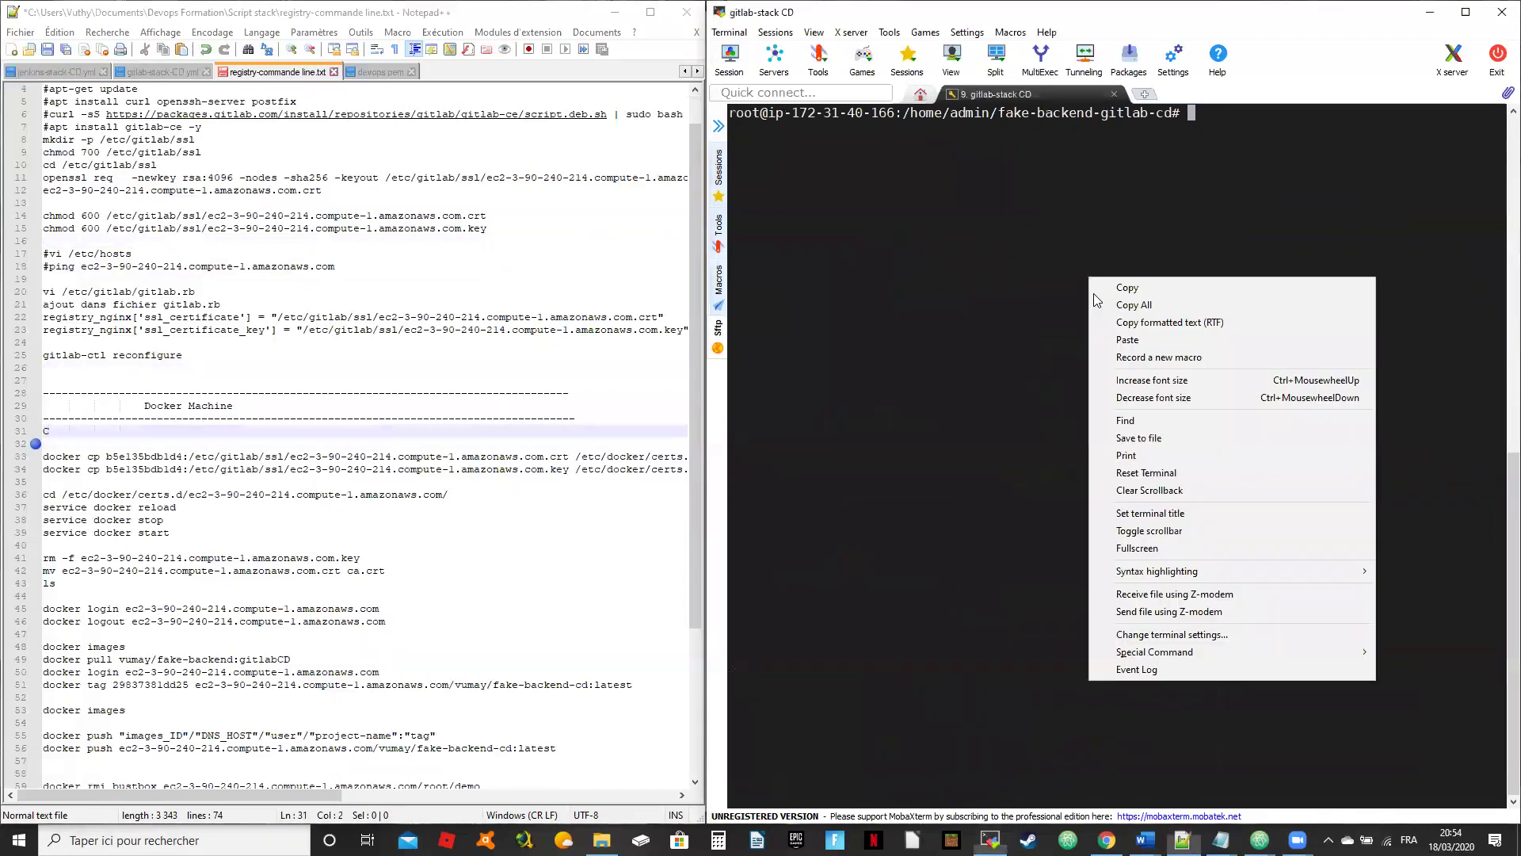
{"action": "left_click", "coordinate": [1145, 339]}
{"action": "key", "text": "Return"}
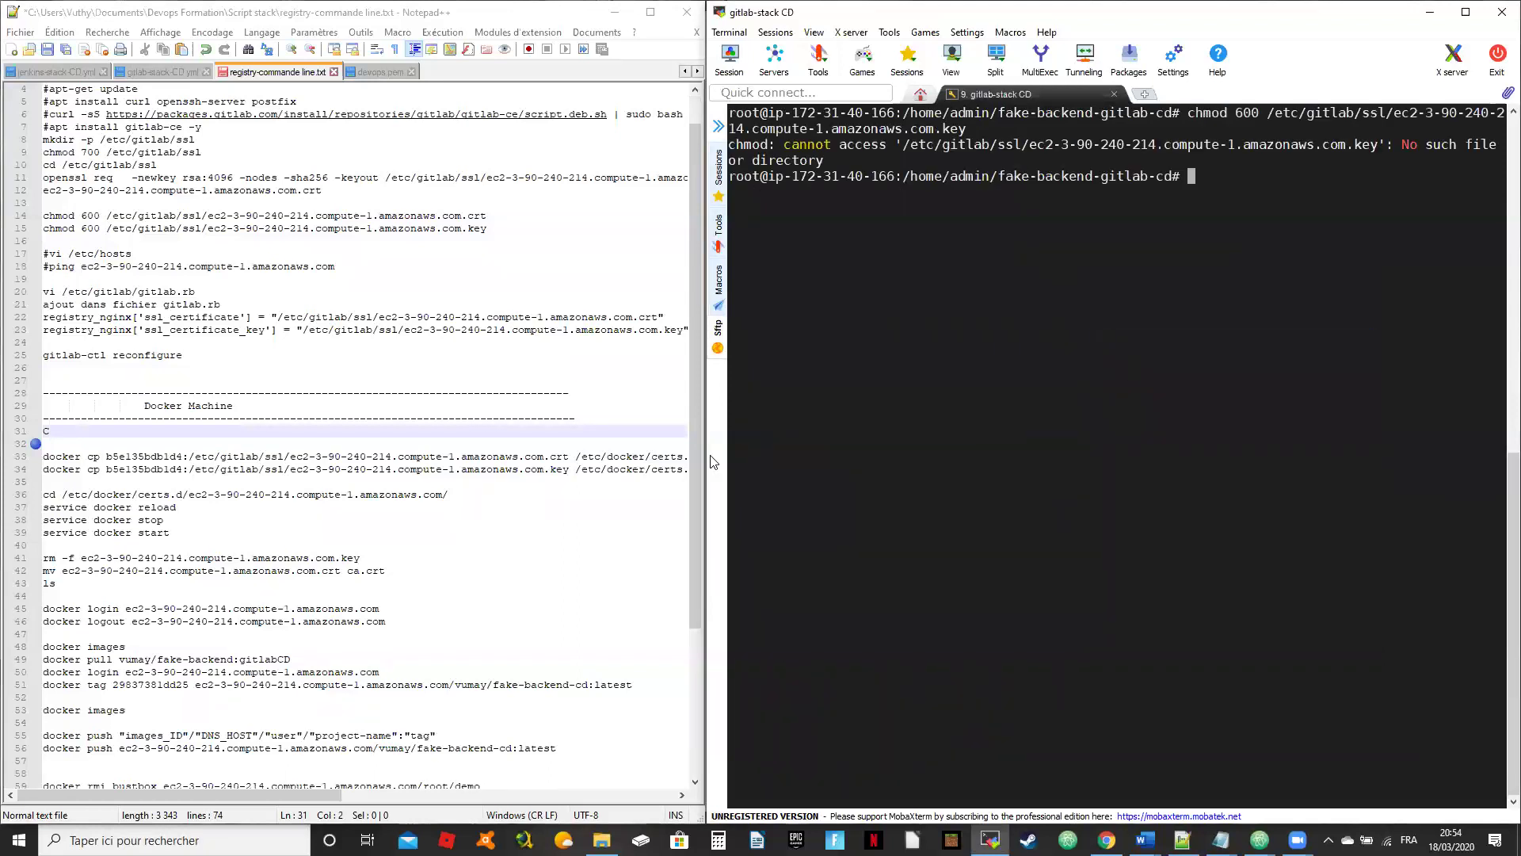
Step: Undo the accidental edit in the notes and select the Docker certs directory mkdir command
{"action": "left_click", "coordinate": [502, 531]}
{"action": "key", "text": "ctrl+z"}
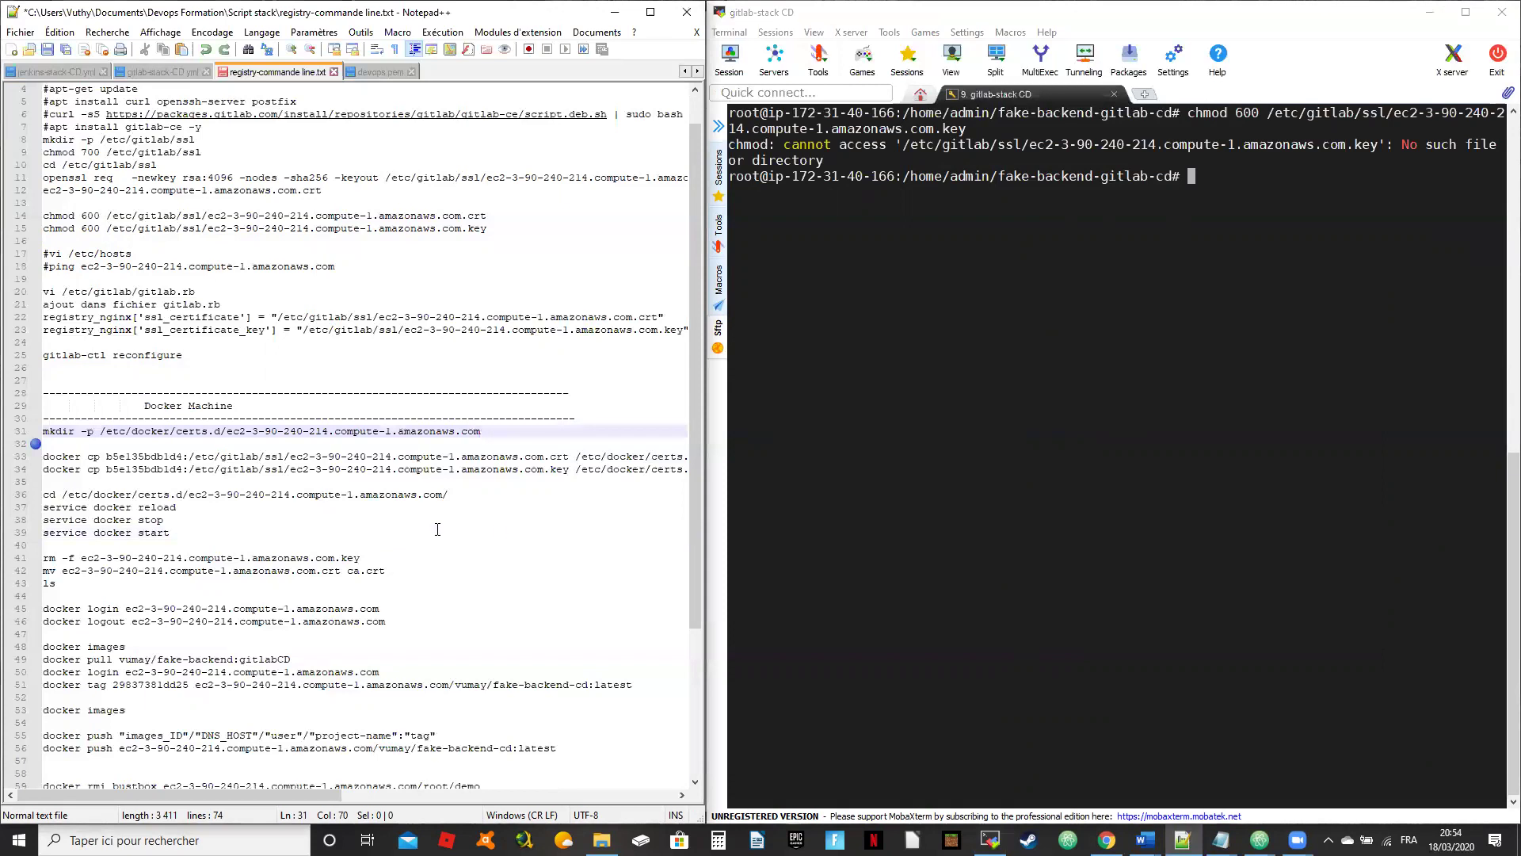
{"action": "left_click", "coordinate": [499, 521]}
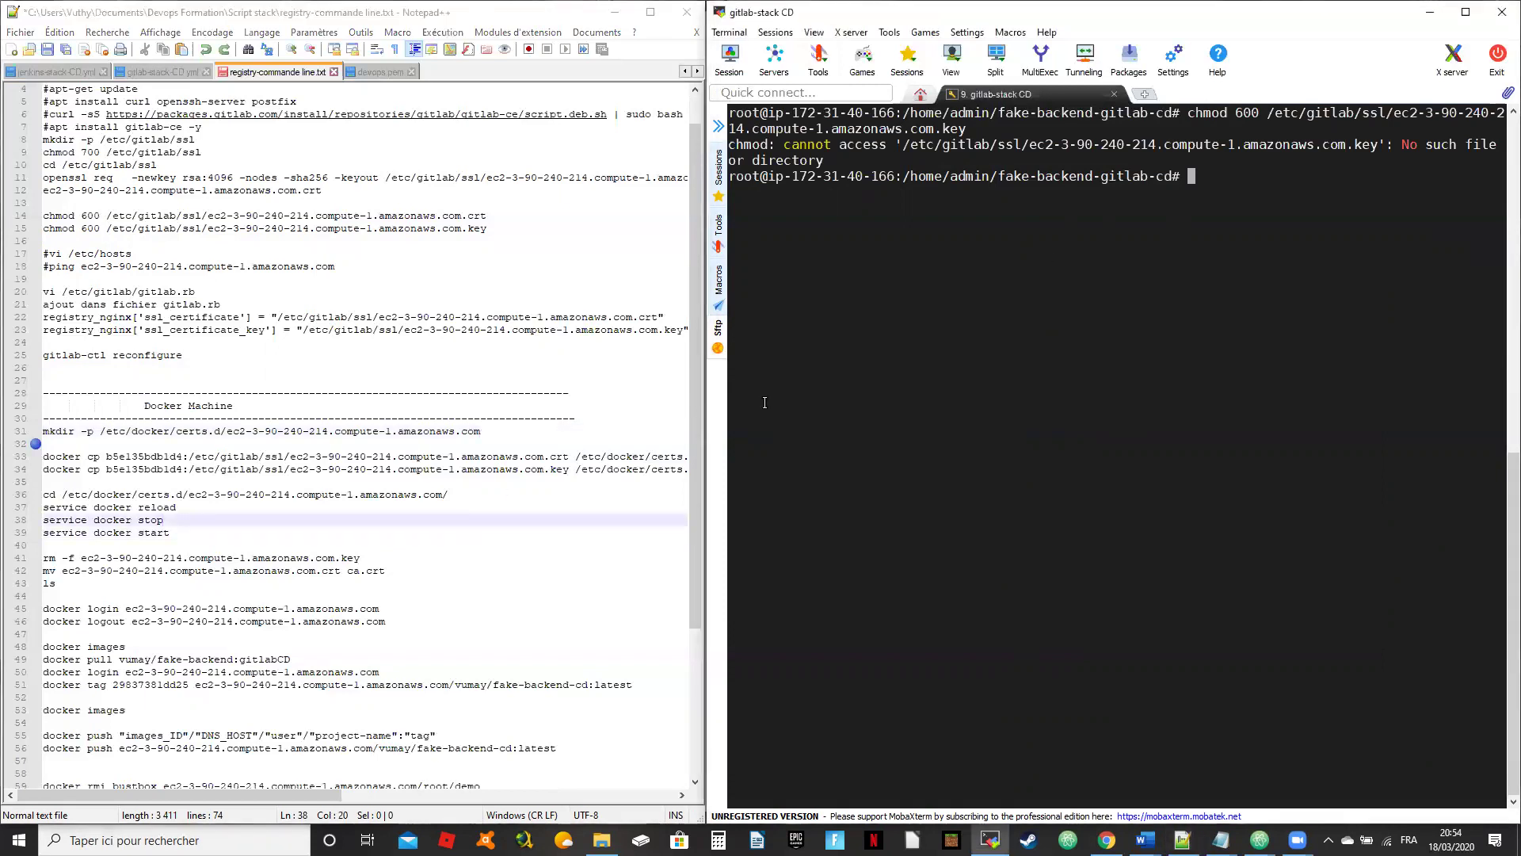
{"action": "scroll", "coordinate": [765, 403], "scroll_direction": "up", "scroll_amount": 3}
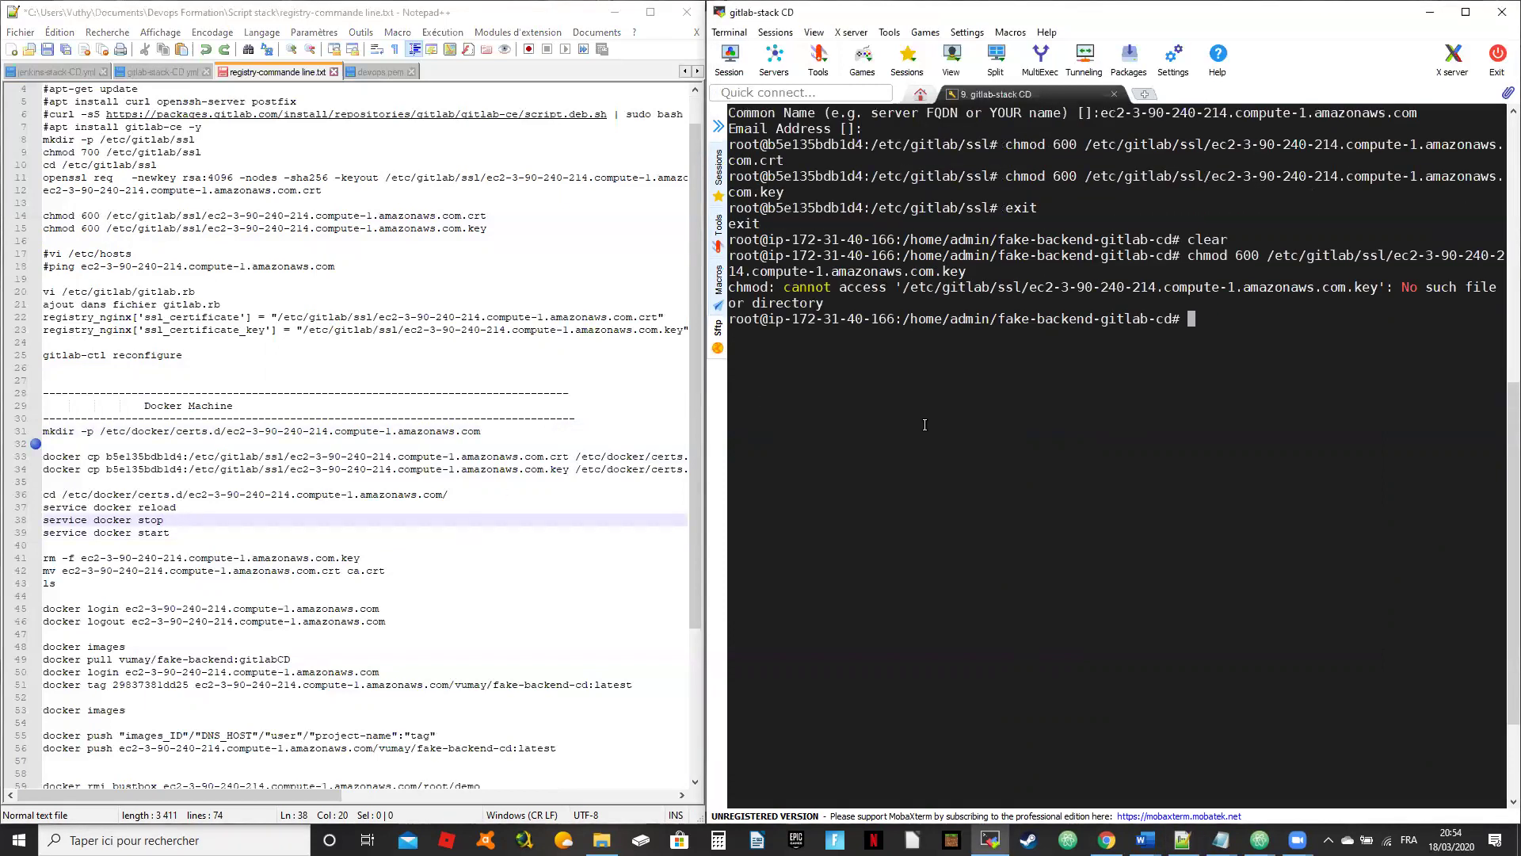
{"action": "left_click", "coordinate": [499, 430]}
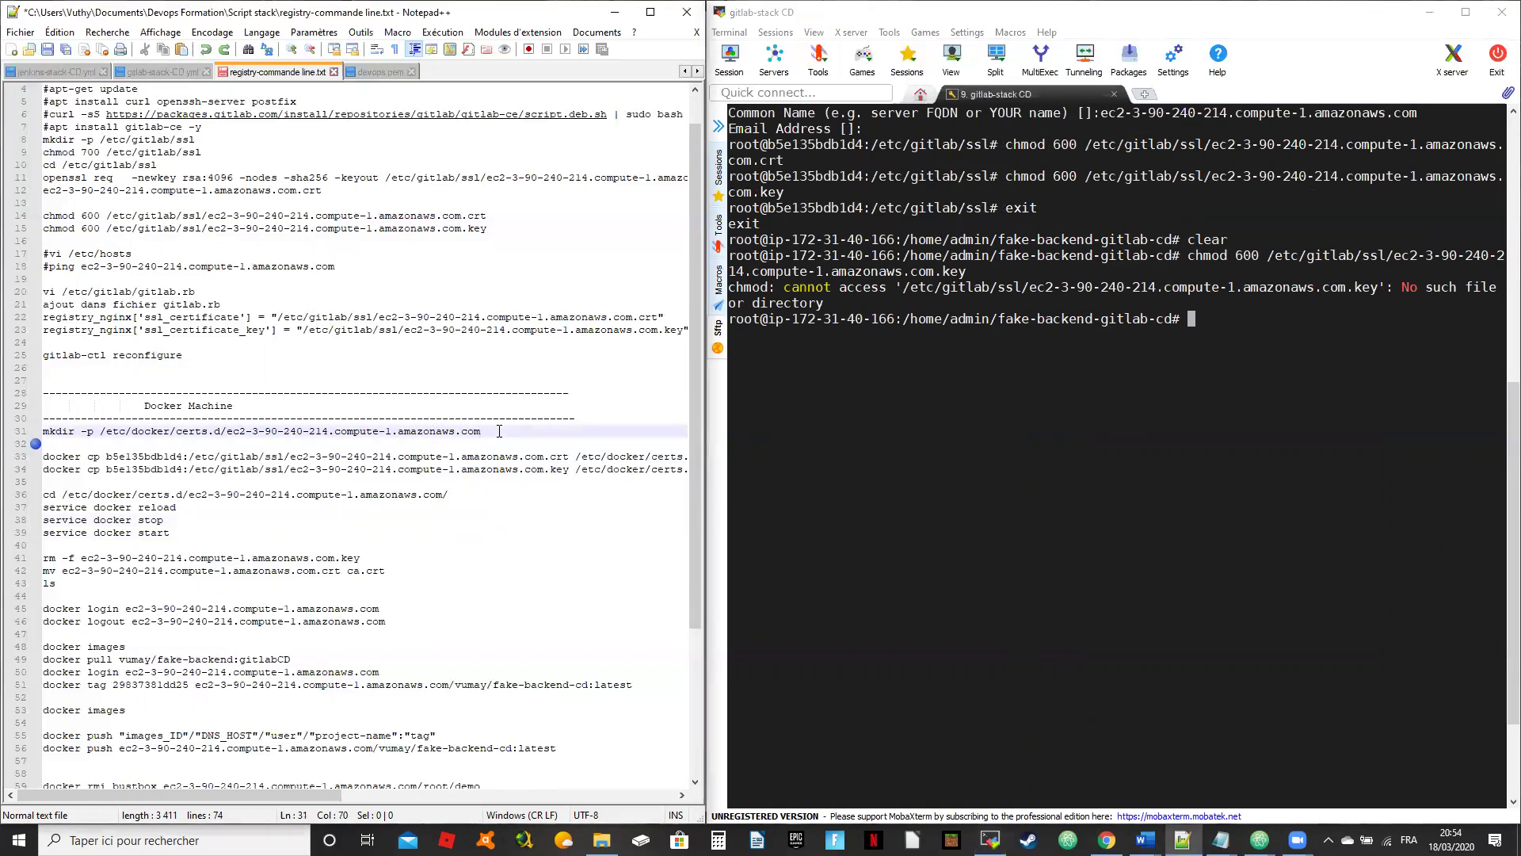
{"action": "left_click_drag", "start_coordinate": [506, 231], "coordinate": [9, 218]}
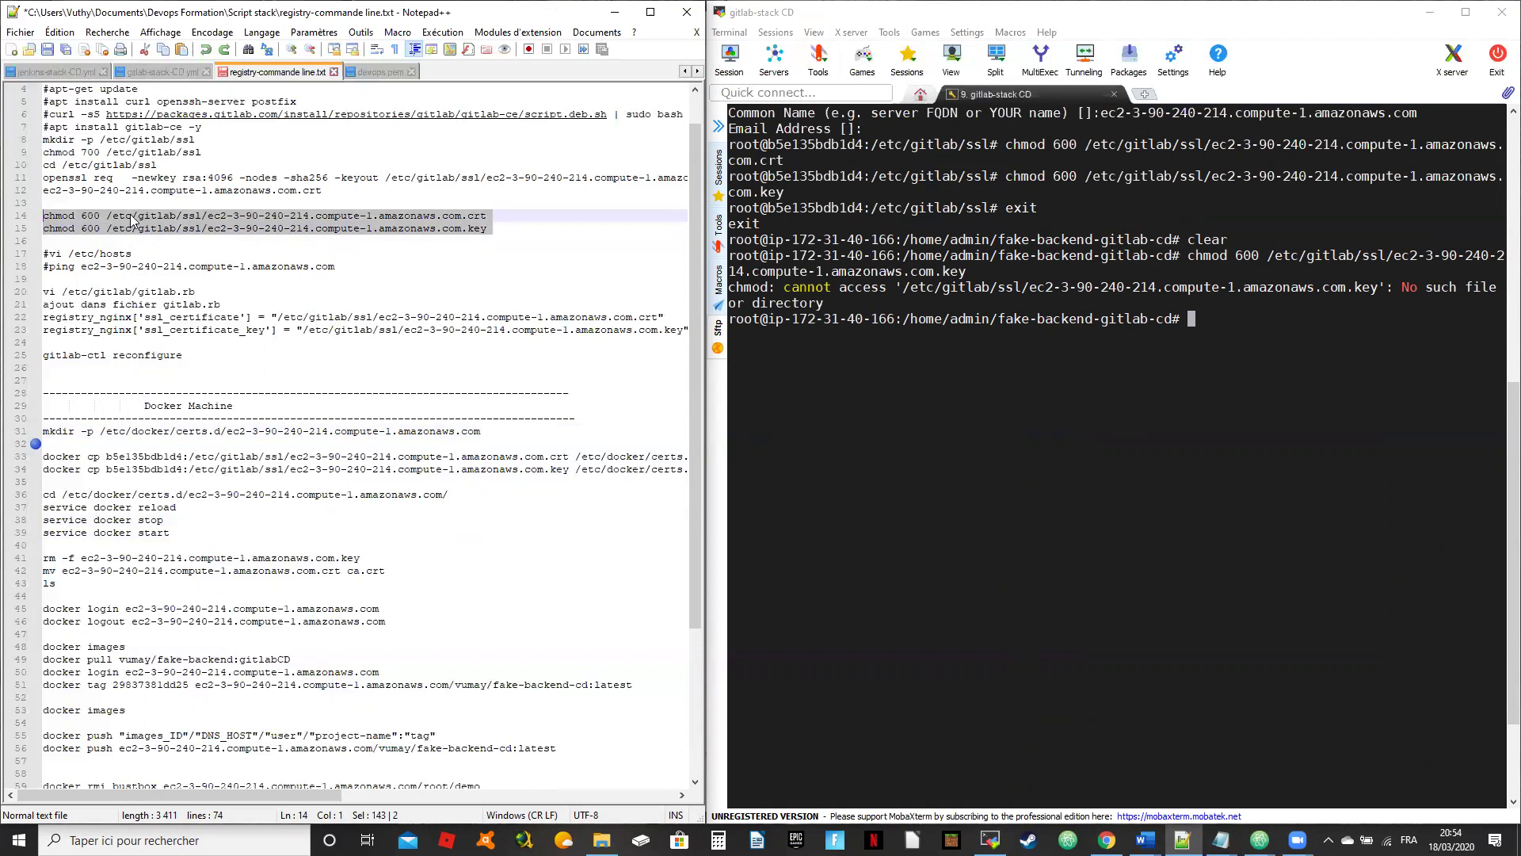
{"action": "left_click", "coordinate": [989, 391]}
{"action": "left_click", "coordinate": [201, 520]}
{"action": "left_click_drag", "start_coordinate": [484, 432], "coordinate": [8, 435]}
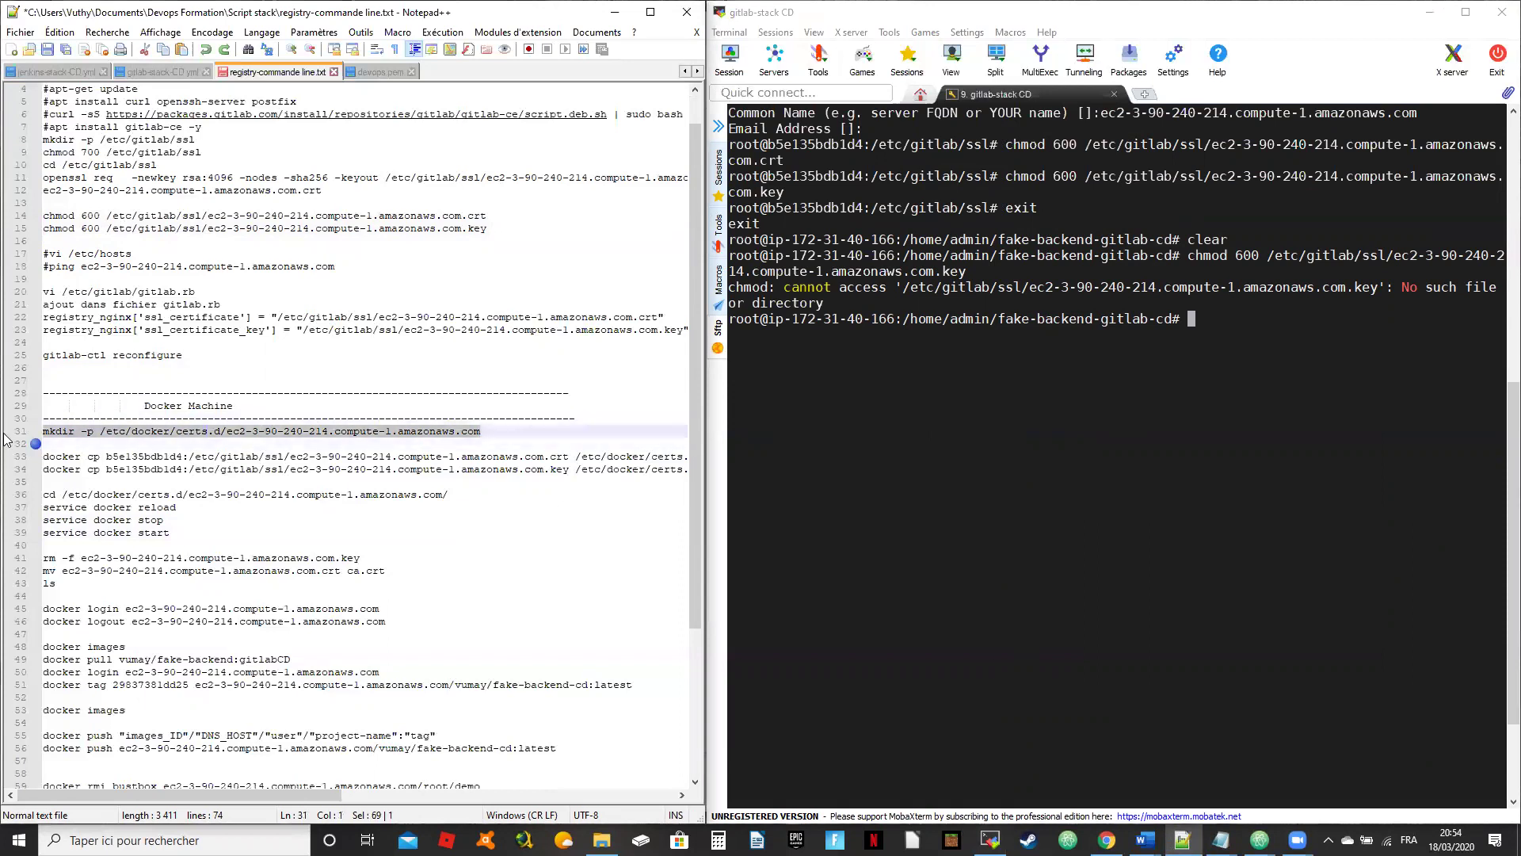
Step: Create /etc/docker/certs.d/ec2-3-90-240-214.compute-1.amazonaws.com on the host, then confirm gitlab and gitlab-runner are up with docker ps
{"action": "left_click", "coordinate": [1211, 412]}
{"action": "right_click", "coordinate": [1212, 412]}
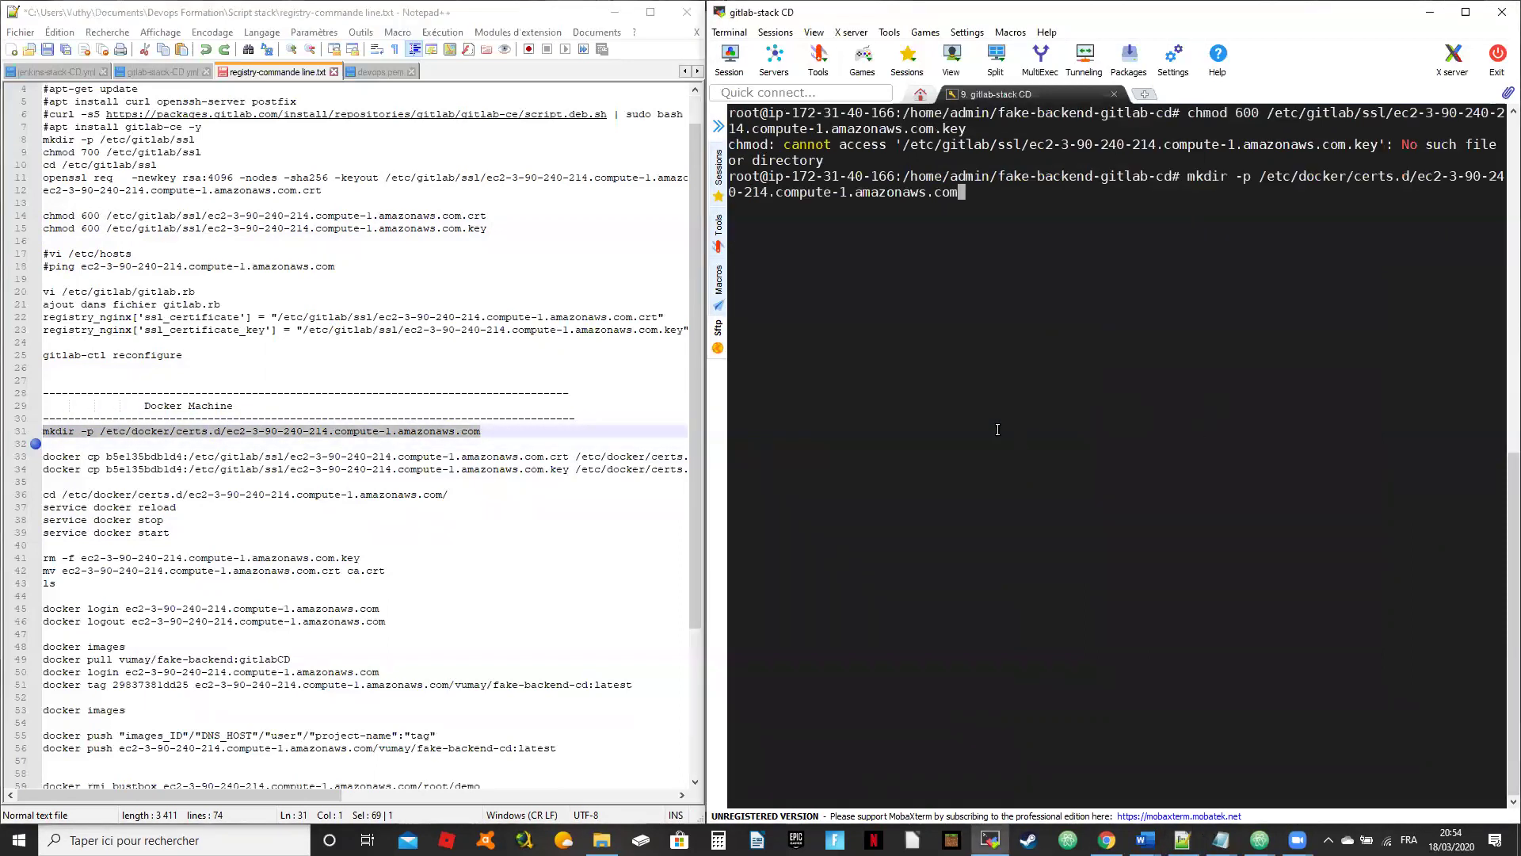
{"action": "key", "text": "Return"}
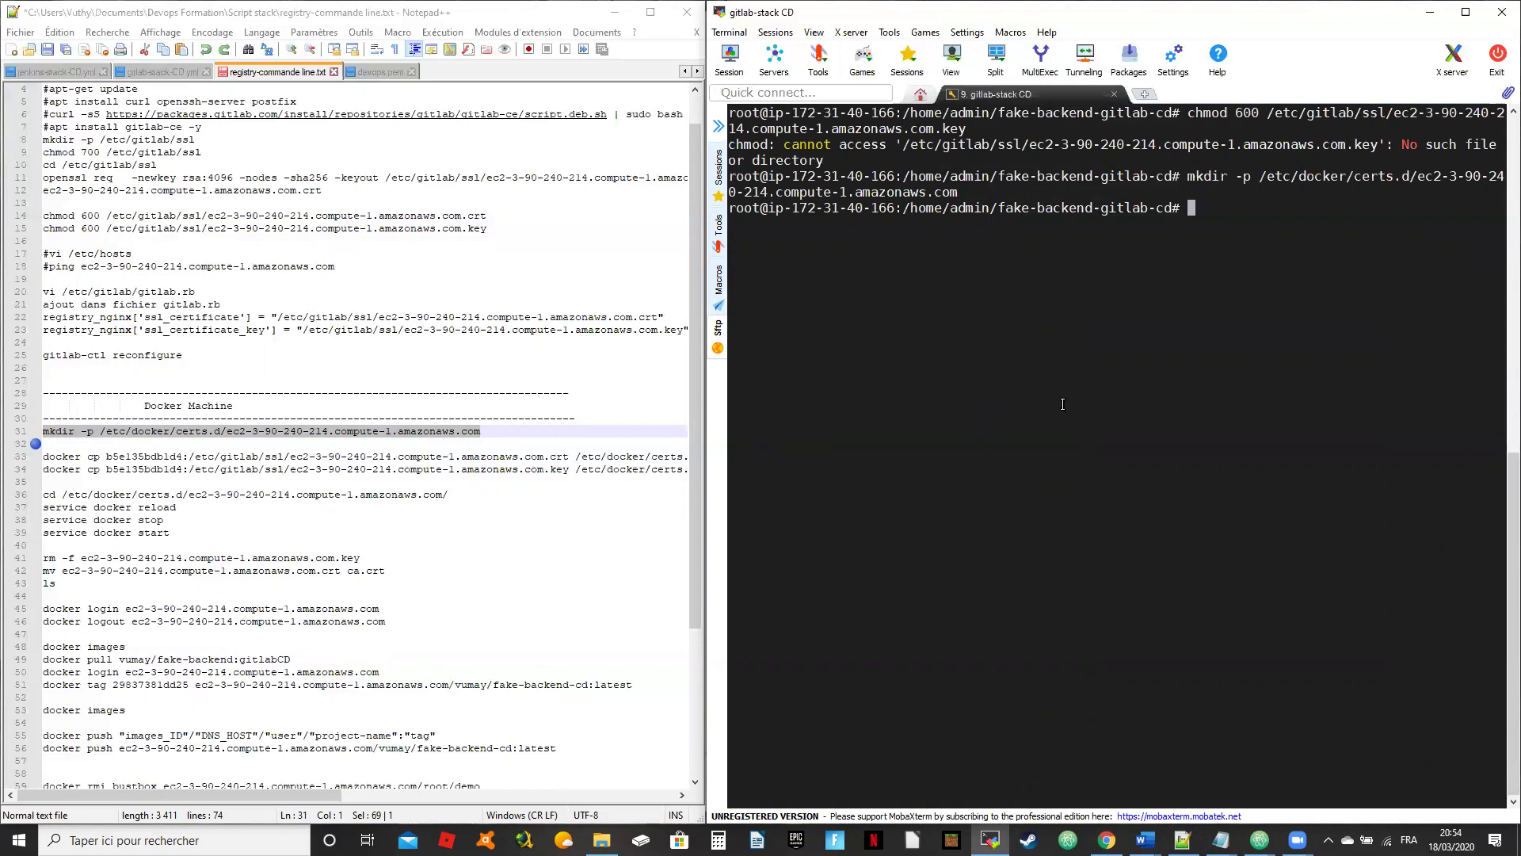
{"action": "type", "text": "docker ps"}
{"action": "key", "text": "Return"}
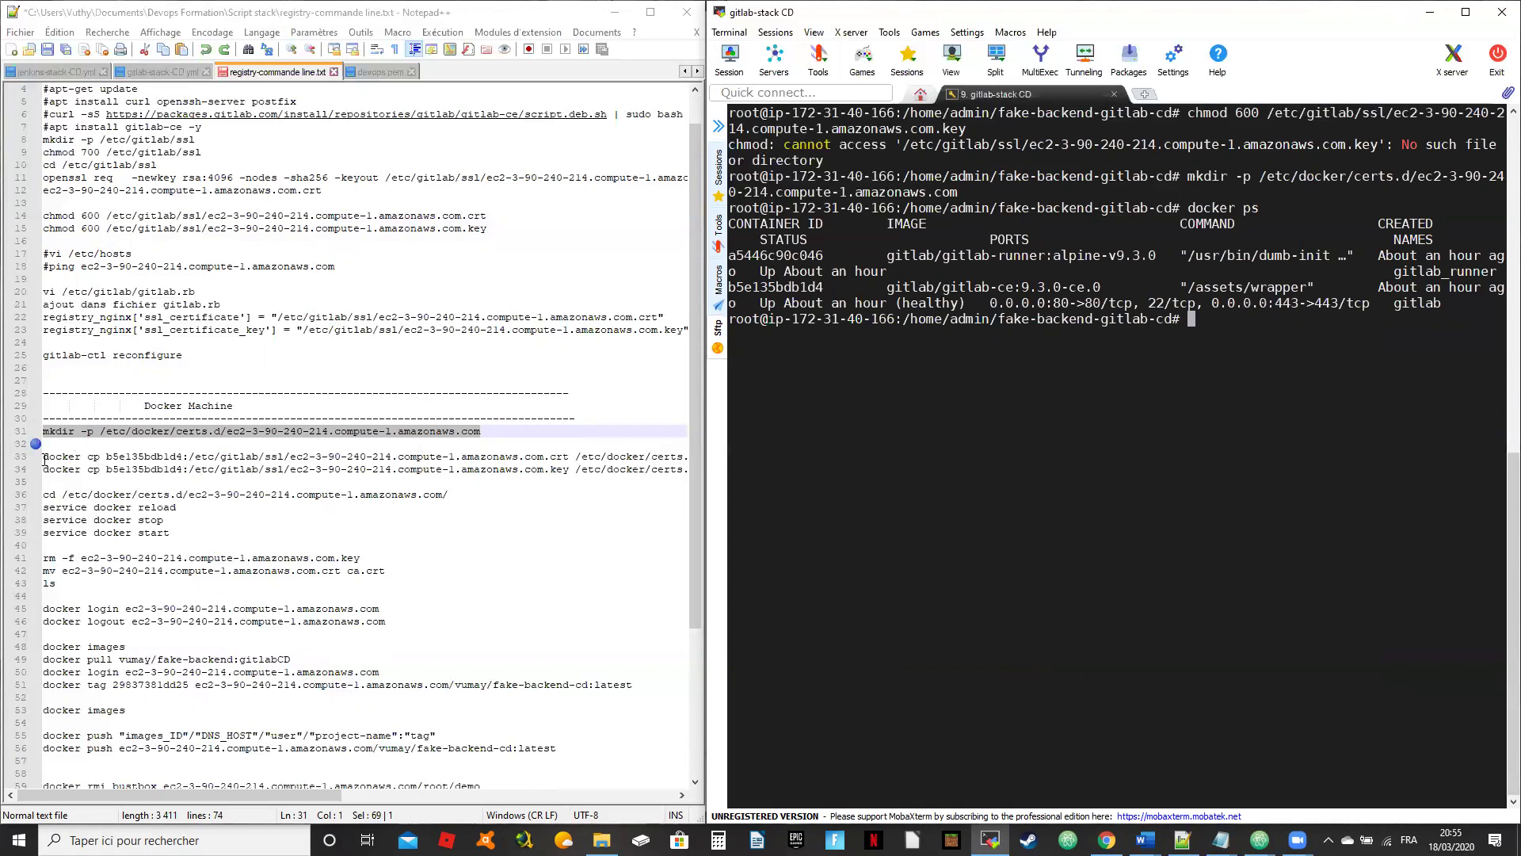
Step: Copy the .crt certificate from the GitLab container into certs.d, adding the missing 'd' in the path
{"action": "left_click_drag", "start_coordinate": [108, 458], "coordinate": [183, 458]}
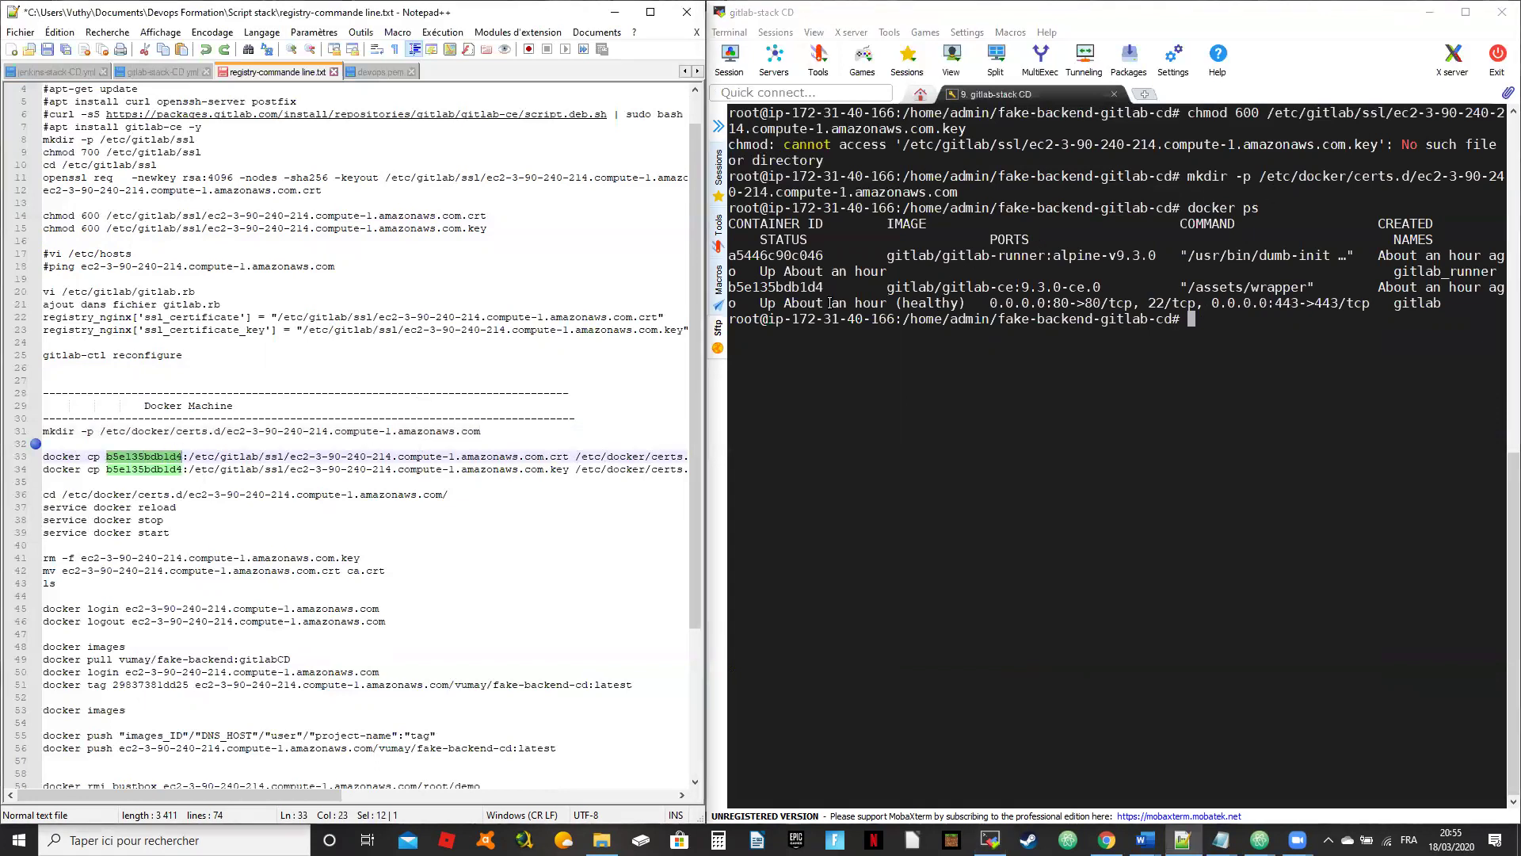
{"action": "left_click", "coordinate": [468, 495]}
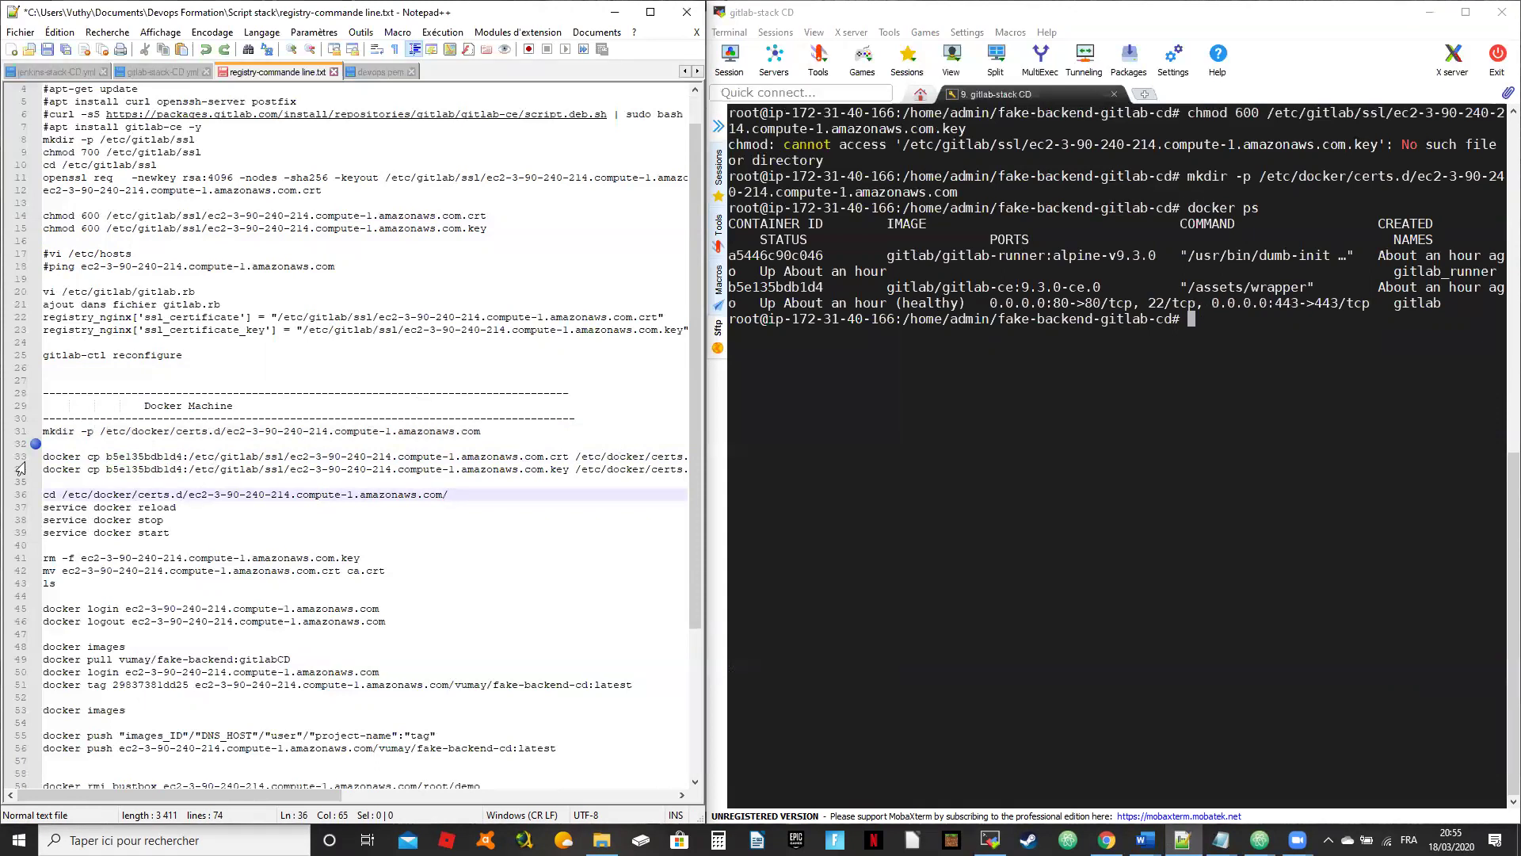
{"action": "left_click_drag", "start_coordinate": [49, 454], "coordinate": [695, 452]}
{"action": "key", "text": "super+c"}
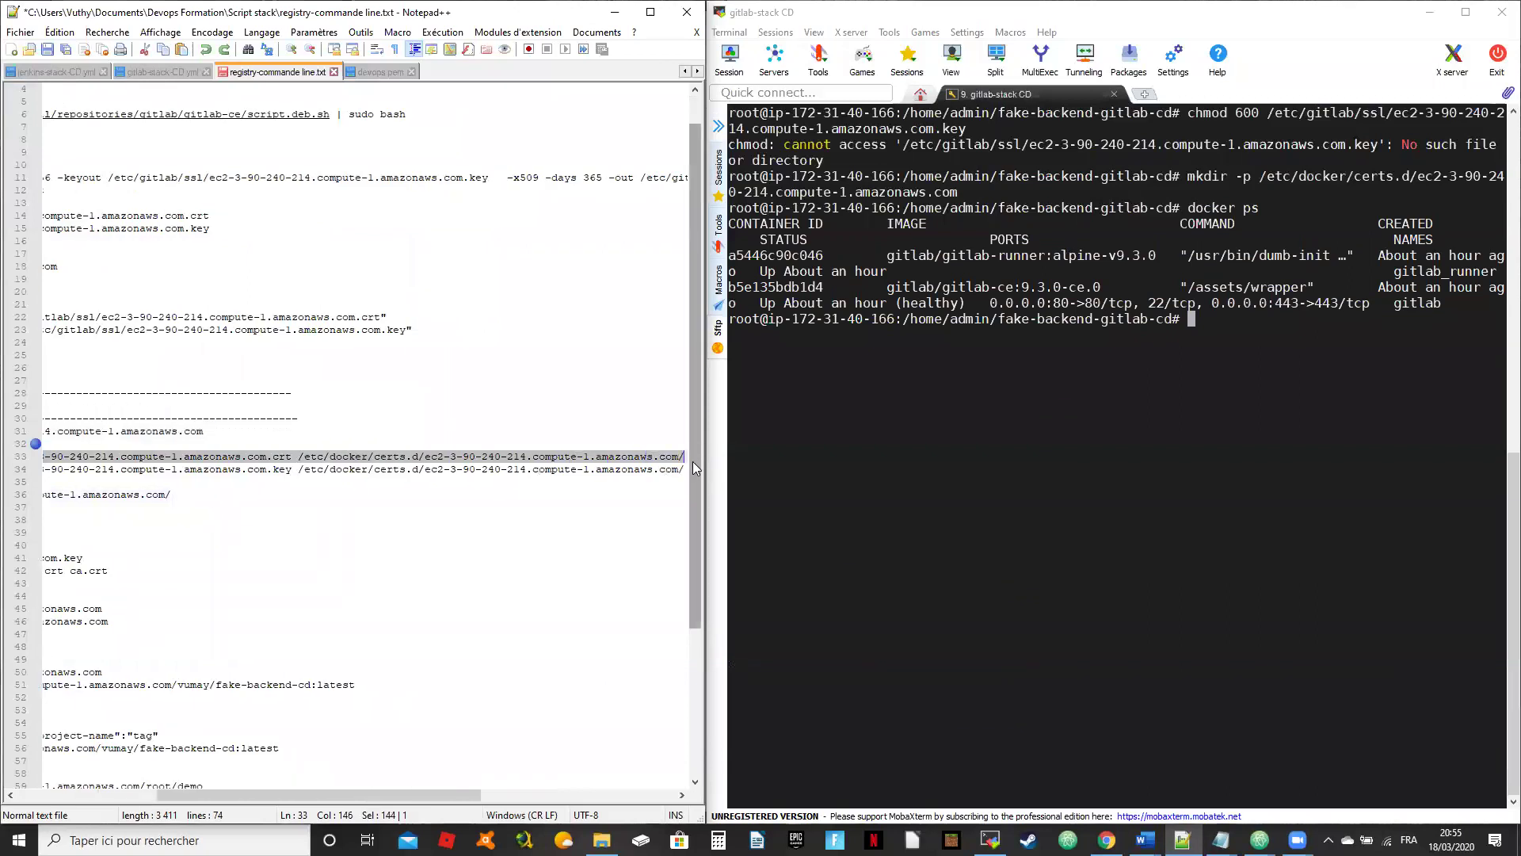
{"action": "left_click_drag", "start_coordinate": [354, 791], "coordinate": [212, 791]}
{"action": "left_click", "coordinate": [1137, 408]}
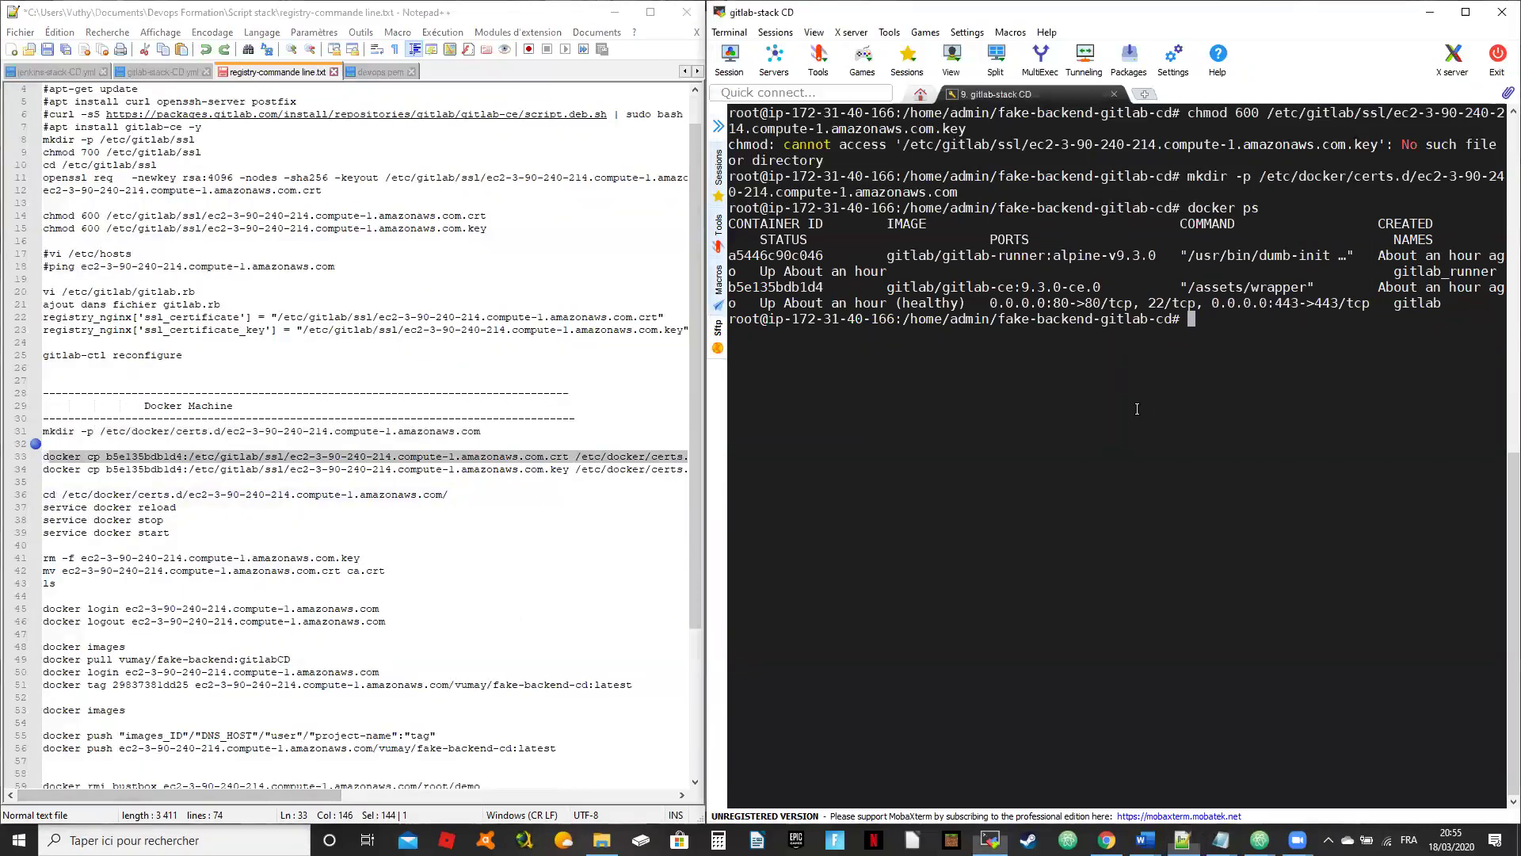
{"action": "right_click", "coordinate": [1137, 409]}
{"action": "key", "text": "Return"}
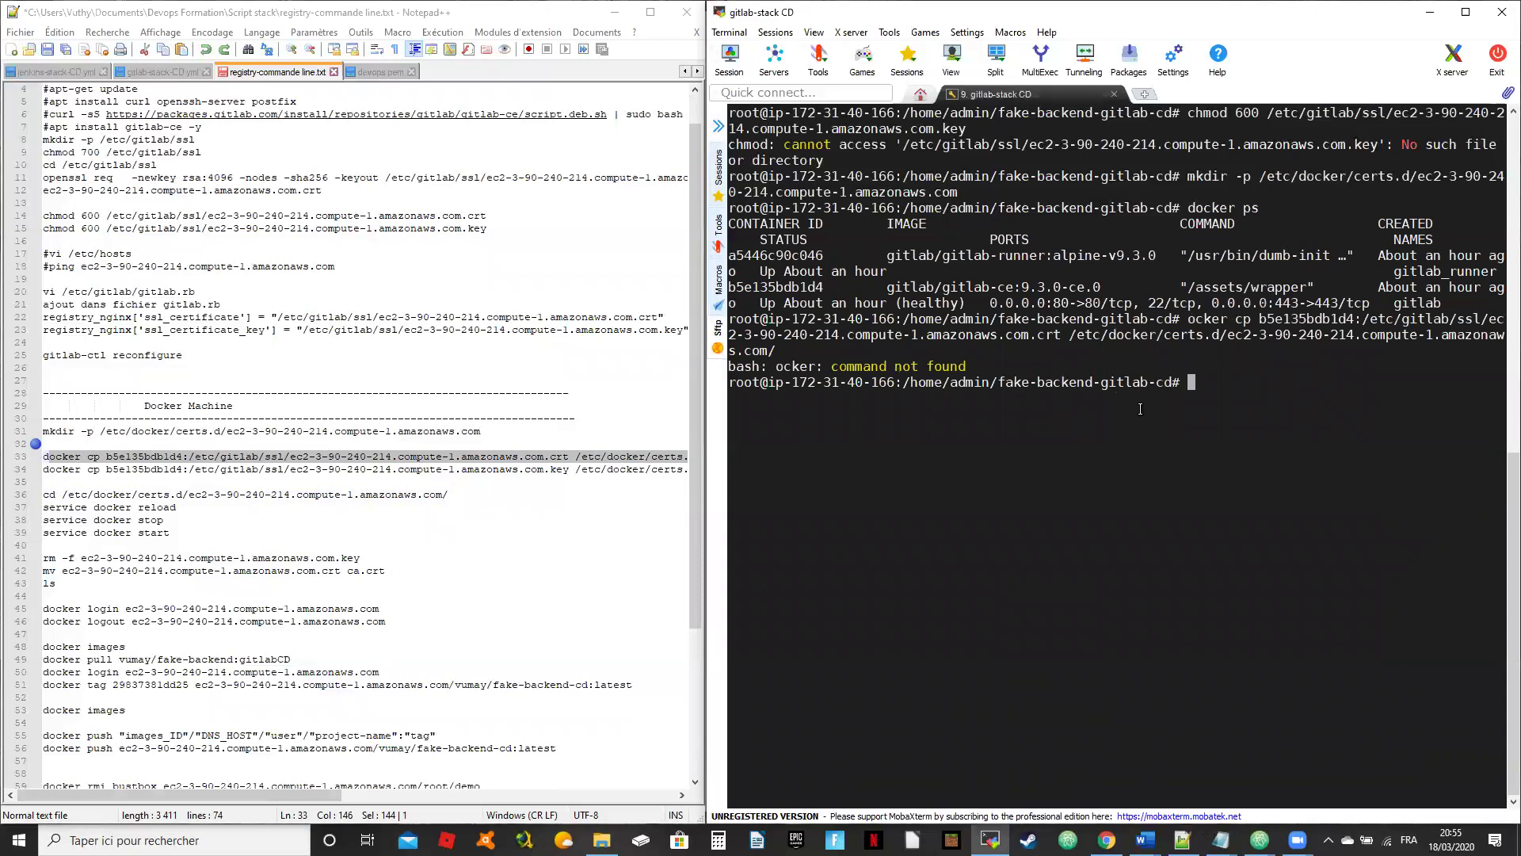
{"action": "key", "text": "Up"}
{"action": "key", "text": "Left"}
{"action": "key", "text": "Left"}
{"action": "key", "text": "Left"}
{"action": "key", "text": "Left"}
{"action": "key", "text": "Left"}
{"action": "key", "text": "Left"}
{"action": "key", "text": "Left"}
{"action": "key", "text": "Left"}
{"action": "key", "text": "Left"}
{"action": "key", "text": "Left"}
{"action": "key", "text": "Left"}
{"action": "key", "text": "Left"}
{"action": "key", "text": "Left"}
{"action": "key", "text": "Left"}
{"action": "key", "text": "Left"}
{"action": "key", "text": "Left"}
{"action": "key", "text": "Left"}
{"action": "key", "text": "Left"}
{"action": "key", "text": "Left"}
{"action": "key", "text": "Left"}
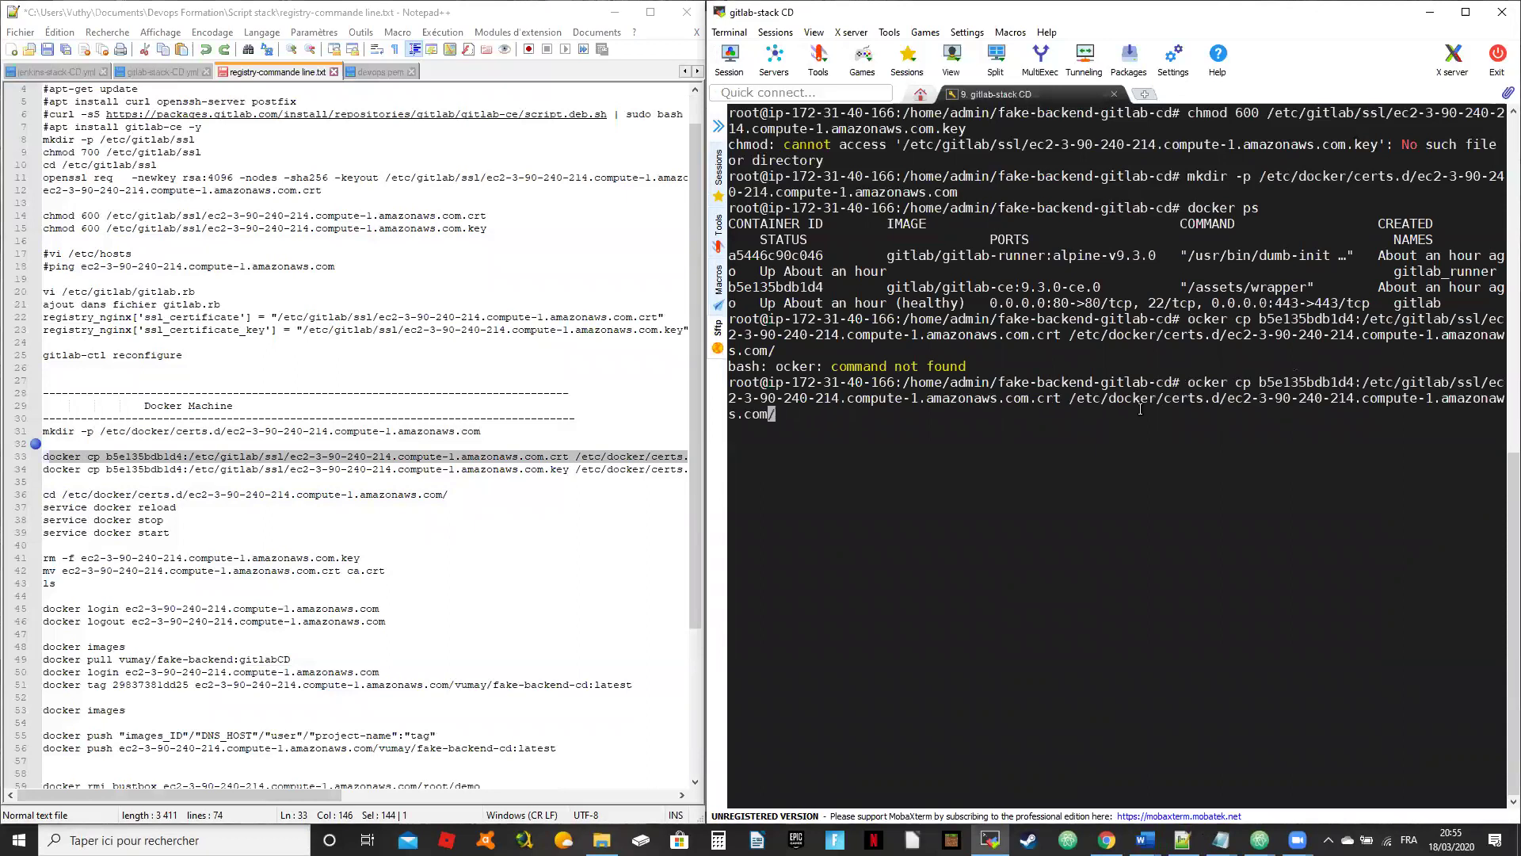
{"action": "key", "text": "Left"}
{"action": "key", "text": "Left"}
{"action": "key", "text": "Left"}
{"action": "key", "text": "Left"}
{"action": "key", "text": "Left"}
{"action": "key", "text": "Left"}
{"action": "key", "text": "Left"}
{"action": "key", "text": "Left"}
{"action": "key", "text": "Left"}
{"action": "key", "text": "Left"}
{"action": "key", "text": "Left"}
{"action": "key", "text": "Left"}
{"action": "key", "text": "Left"}
{"action": "key", "text": "Left"}
{"action": "key", "text": "Left"}
{"action": "key", "text": "Left"}
{"action": "key", "text": "Left"}
{"action": "key", "text": "Left"}
{"action": "key", "text": "Left"}
{"action": "key", "text": "Left"}
{"action": "key", "text": "Left"}
{"action": "key", "text": "Left"}
{"action": "key", "text": "Left"}
{"action": "key", "text": "Left"}
{"action": "key", "text": "Left"}
{"action": "key", "text": "Left"}
{"action": "key", "text": "Left"}
{"action": "key", "text": "Left"}
{"action": "key", "text": "Left"}
{"action": "key", "text": "Left"}
{"action": "key", "text": "Left"}
{"action": "key", "text": "Left"}
{"action": "key", "text": "Left"}
{"action": "key", "text": "Left"}
{"action": "key", "text": "Left"}
{"action": "key", "text": "Left"}
{"action": "key", "text": "Left"}
{"action": "key", "text": "Left"}
{"action": "key", "text": "Left"}
{"action": "key", "text": "Left"}
{"action": "key", "text": "Left"}
{"action": "key", "text": "Left"}
{"action": "key", "text": "Left"}
{"action": "key", "text": "Left"}
{"action": "key", "text": "Left"}
{"action": "key", "text": "Left"}
{"action": "key", "text": "Left"}
{"action": "key", "text": "Left"}
{"action": "key", "text": "Left"}
{"action": "key", "text": "Left"}
{"action": "key", "text": "Left"}
{"action": "key", "text": "Left"}
{"action": "key", "text": "Left"}
{"action": "key", "text": "Left"}
{"action": "type", "text": "d"}
{"action": "key", "text": "Return"}
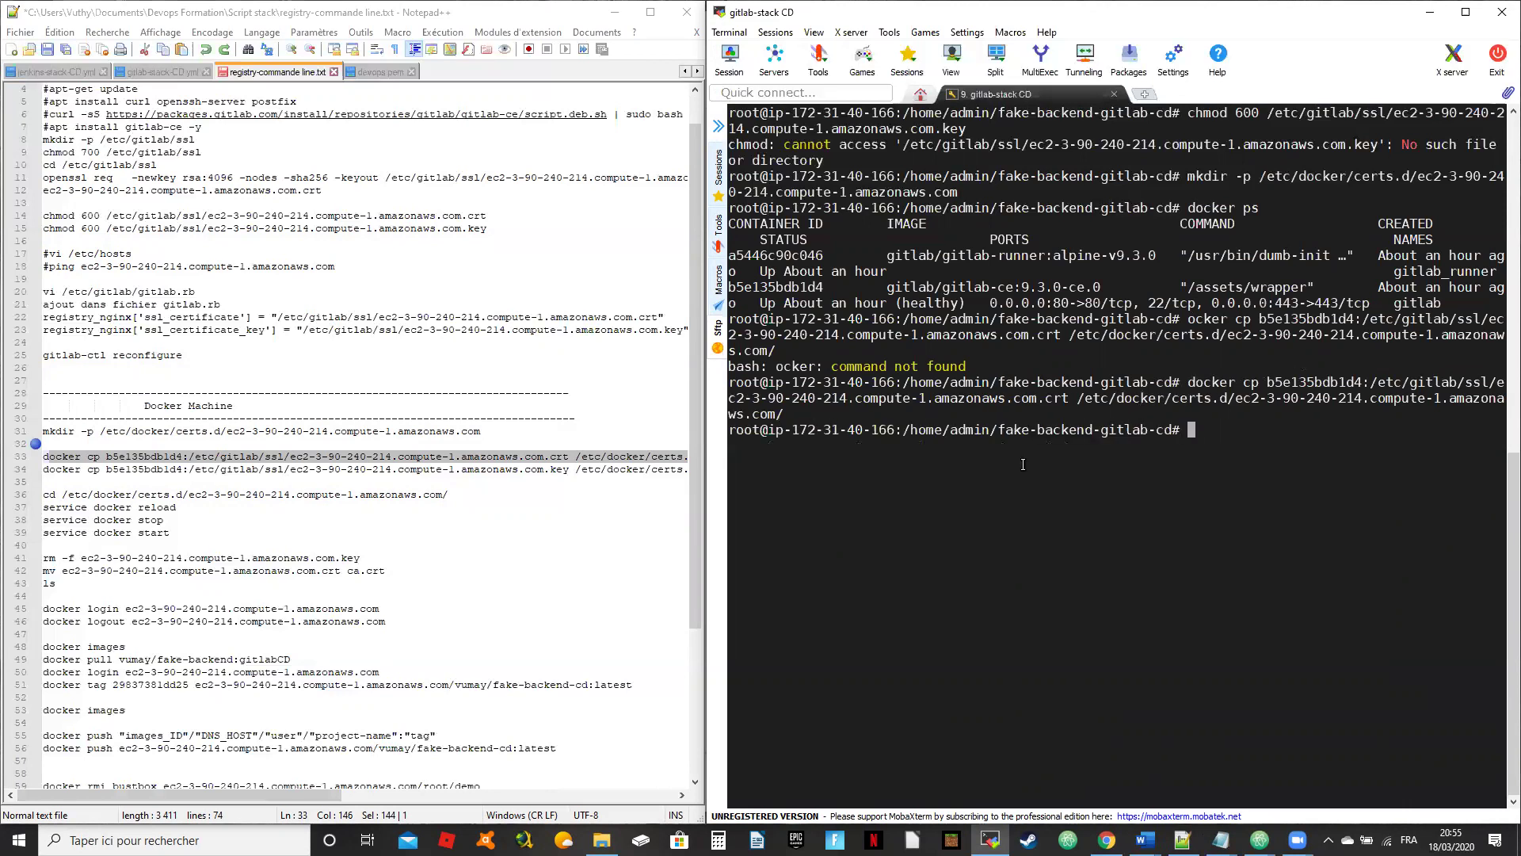
Step: Copy the .key certificate from the GitLab container into the registry host's certs.d folder
{"action": "left_click", "coordinate": [684, 507]}
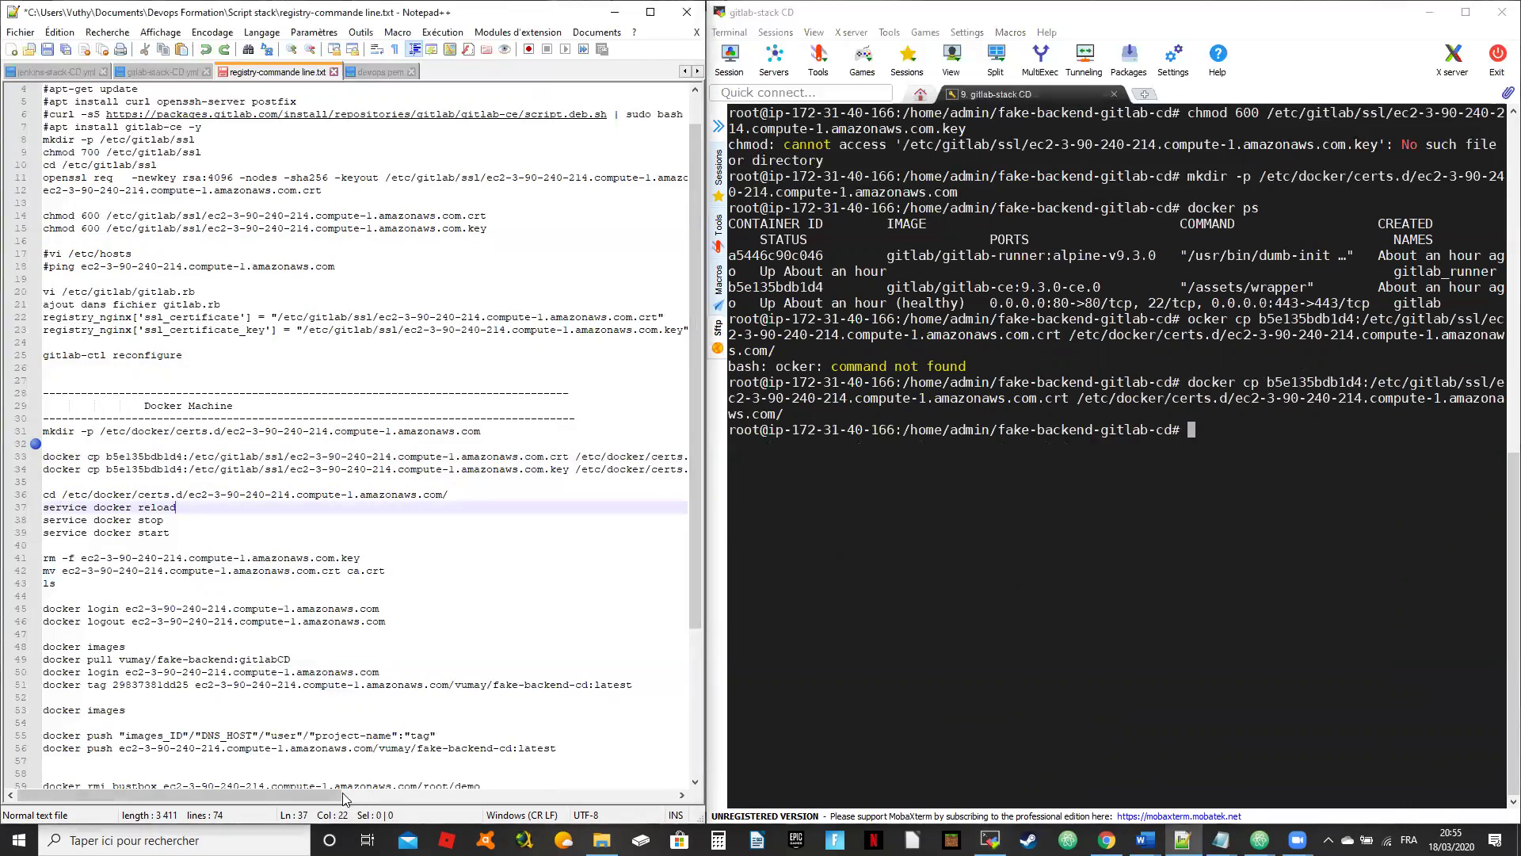
{"action": "left_click_drag", "start_coordinate": [343, 798], "coordinate": [608, 798]}
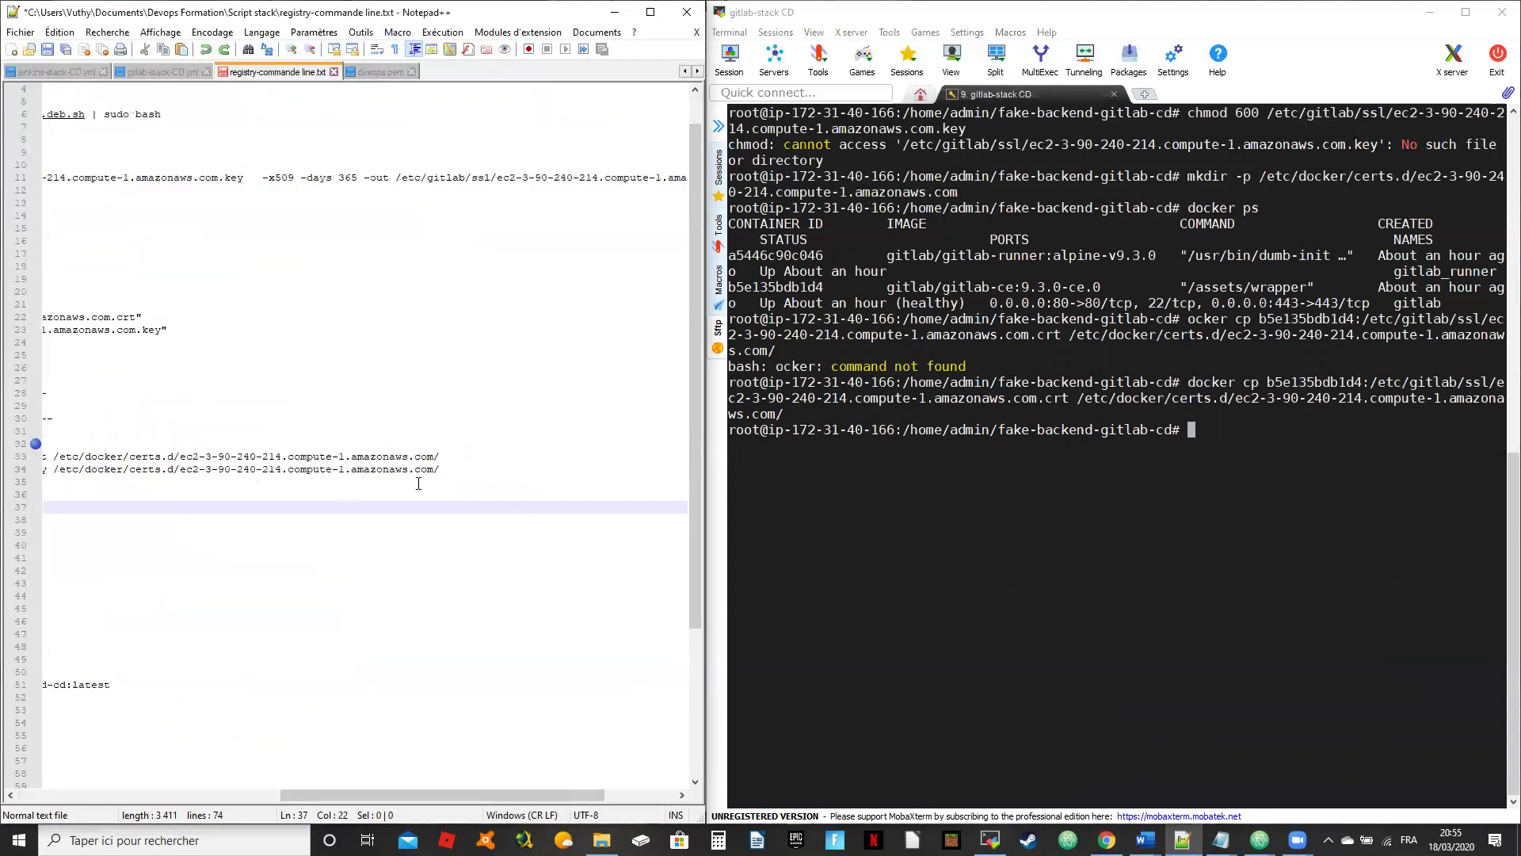
{"action": "left_click_drag", "start_coordinate": [452, 466], "coordinate": [32, 470]}
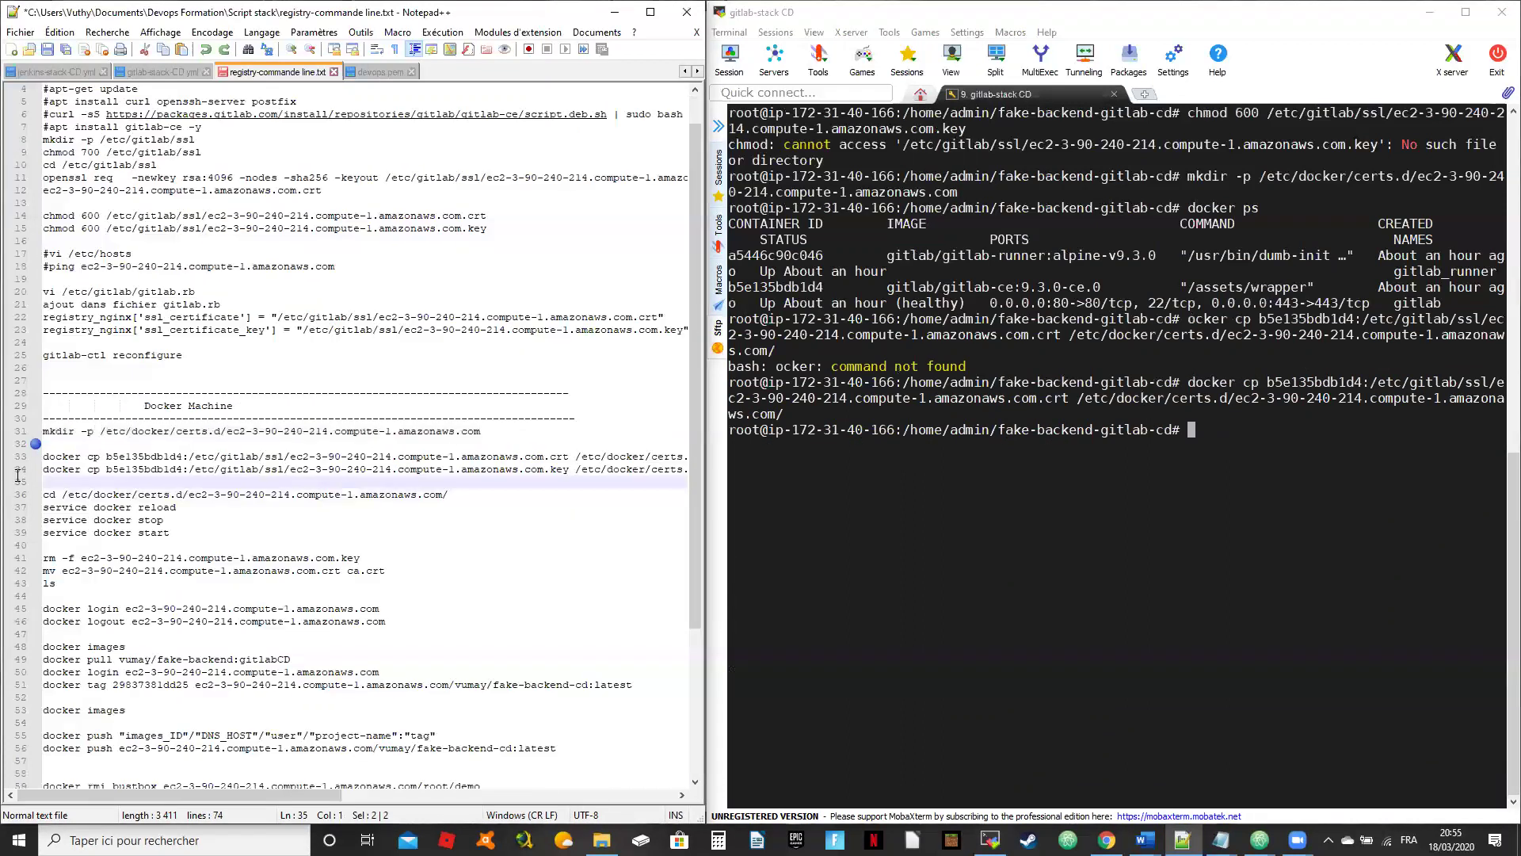
{"action": "right_click", "coordinate": [1033, 492]}
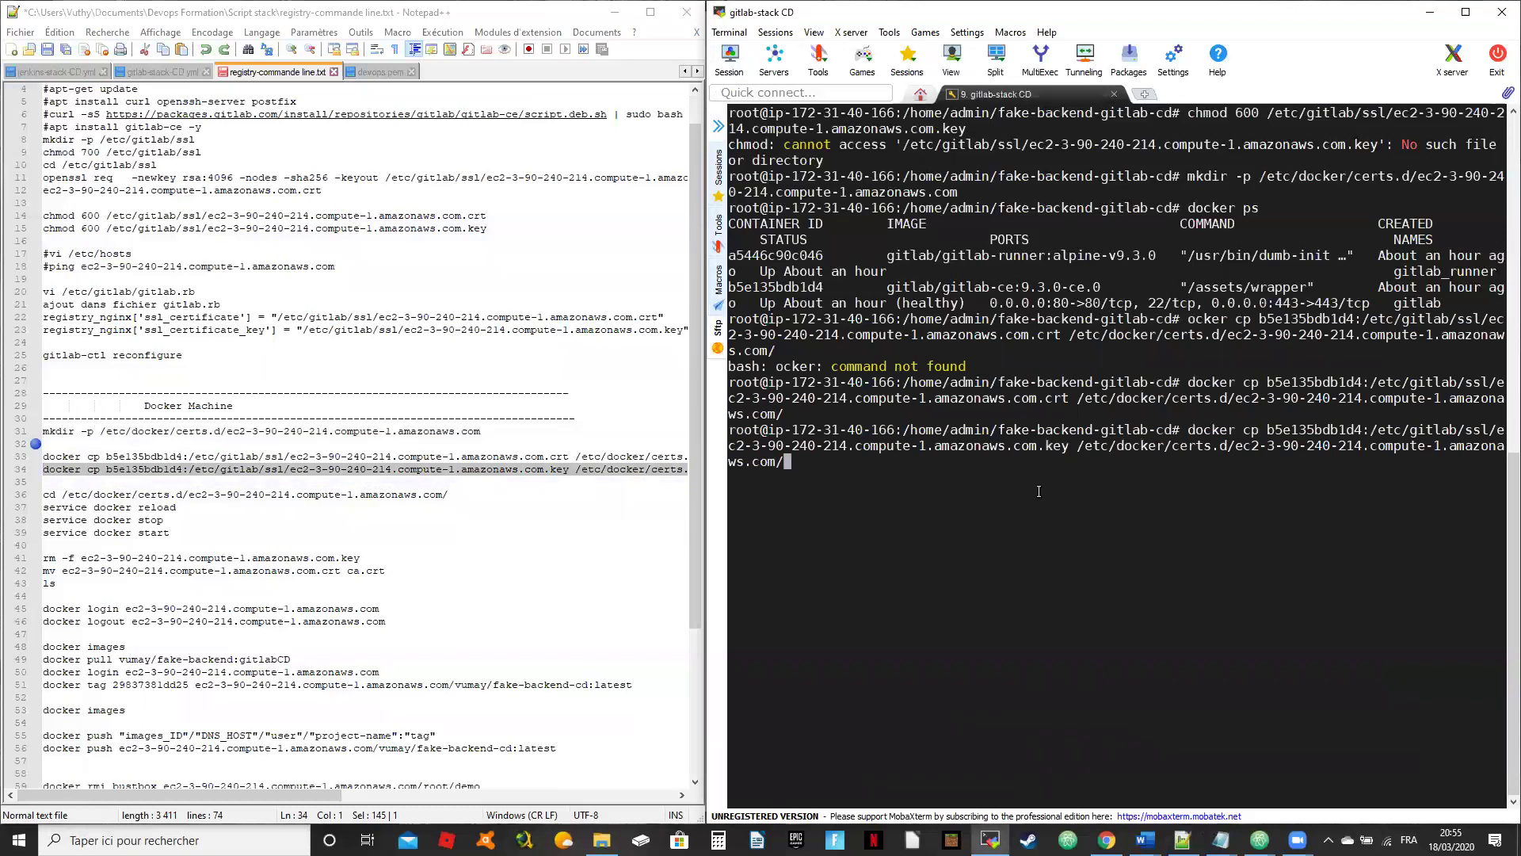
{"action": "key", "text": "Return"}
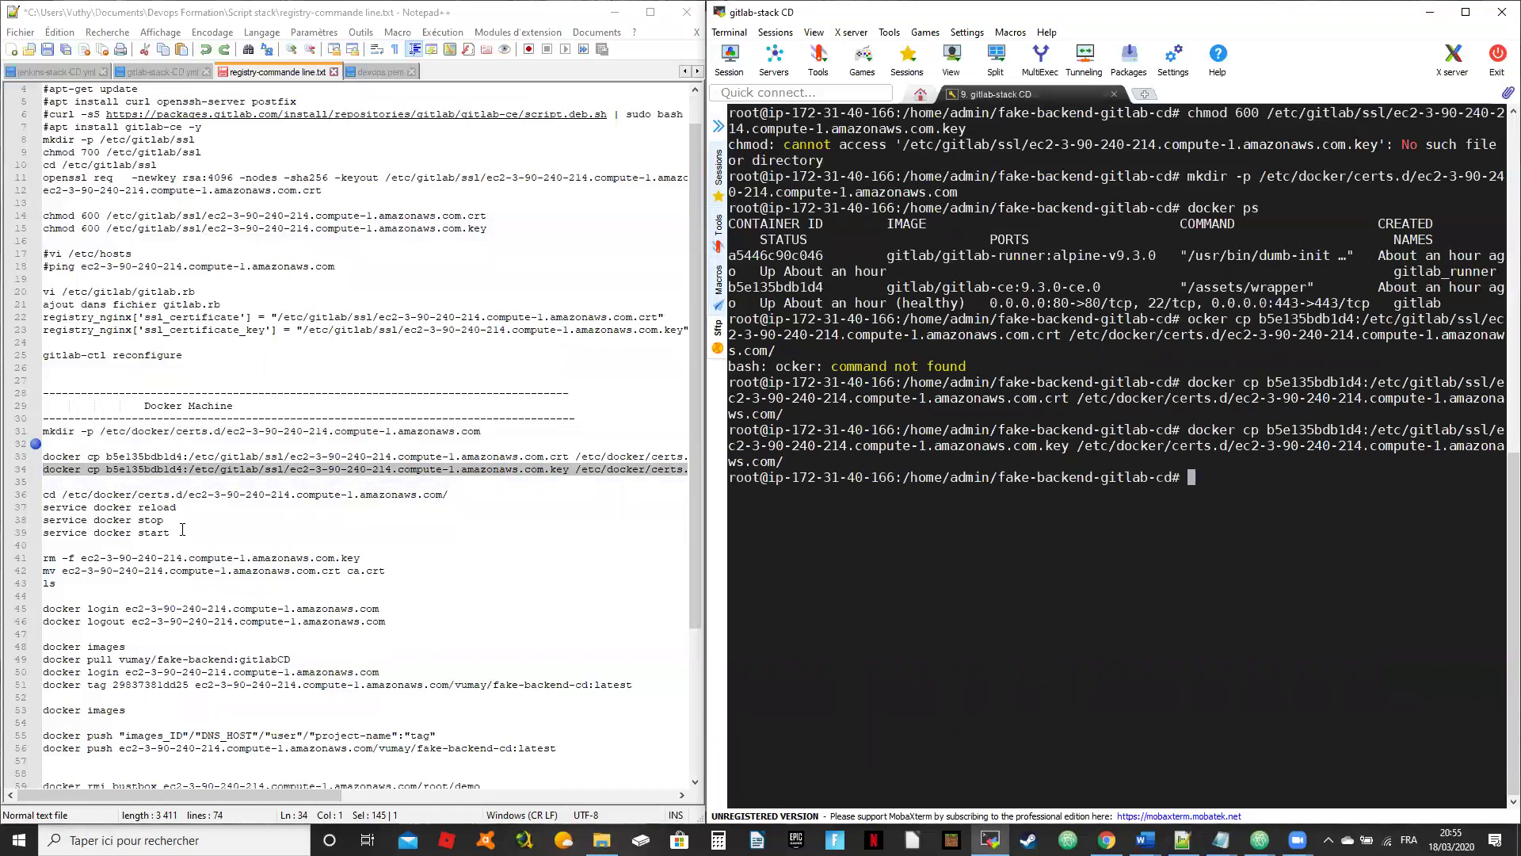
Step: Move into /etc/docker/certs.d/ec2-3-90-240-214.compute-1.amazonaws.com and list its files
{"action": "left_click_drag", "start_coordinate": [469, 497], "coordinate": [43, 494]}
{"action": "right_click", "coordinate": [1164, 546]}
{"action": "key", "text": "Return"}
{"action": "type", "text": "ls"}
{"action": "key", "text": "Return"}
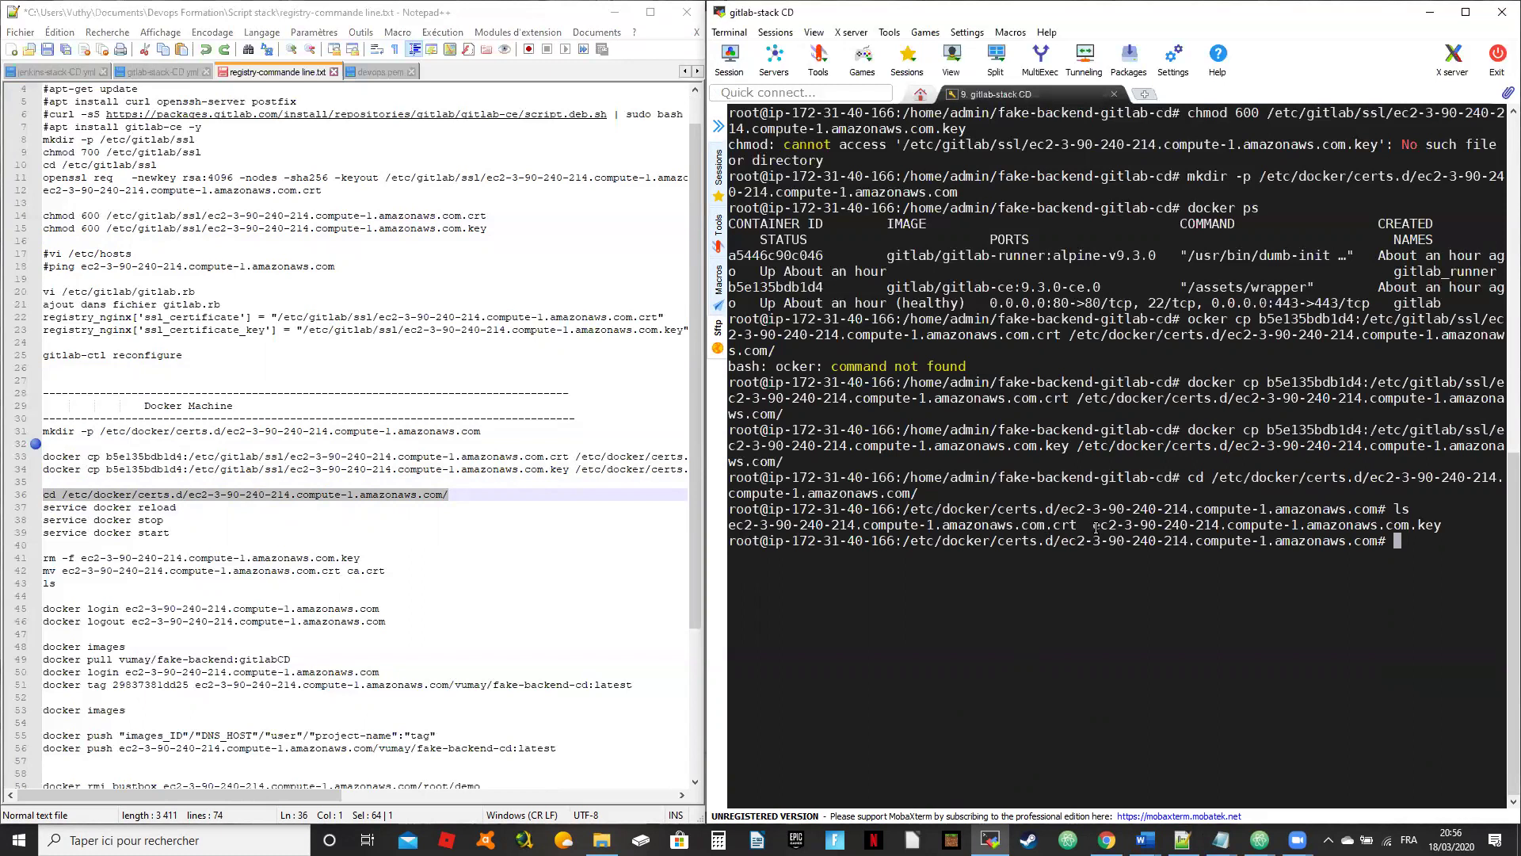
Step: Select 'service docker reload' in the notes, then bring up fake-backend-cd Pipeline #2 in Chrome
{"action": "left_click_drag", "start_coordinate": [177, 507], "coordinate": [43, 507]}
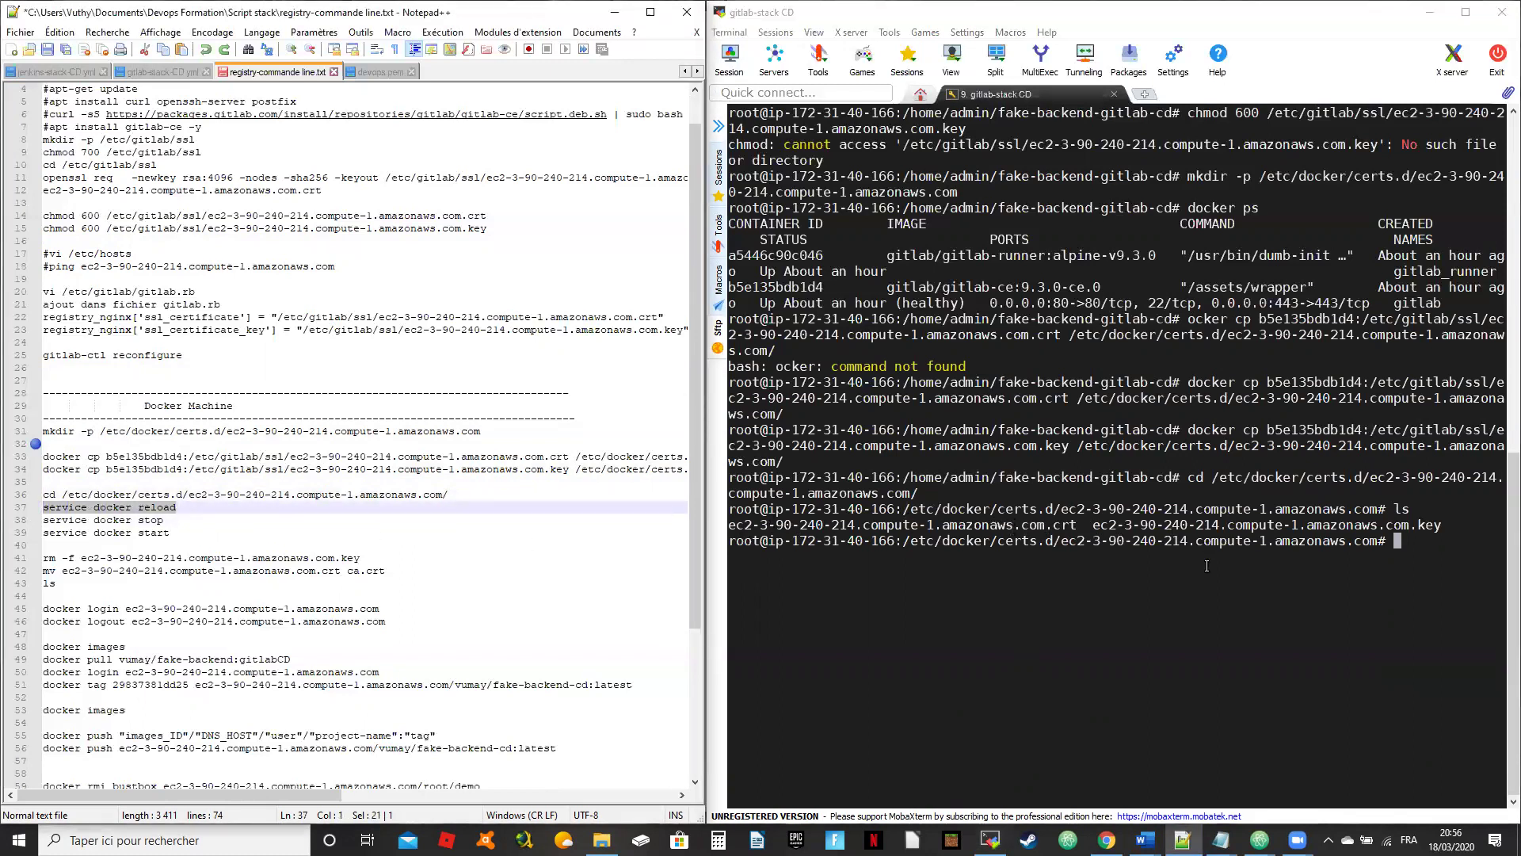
{"action": "left_click", "coordinate": [1146, 626]}
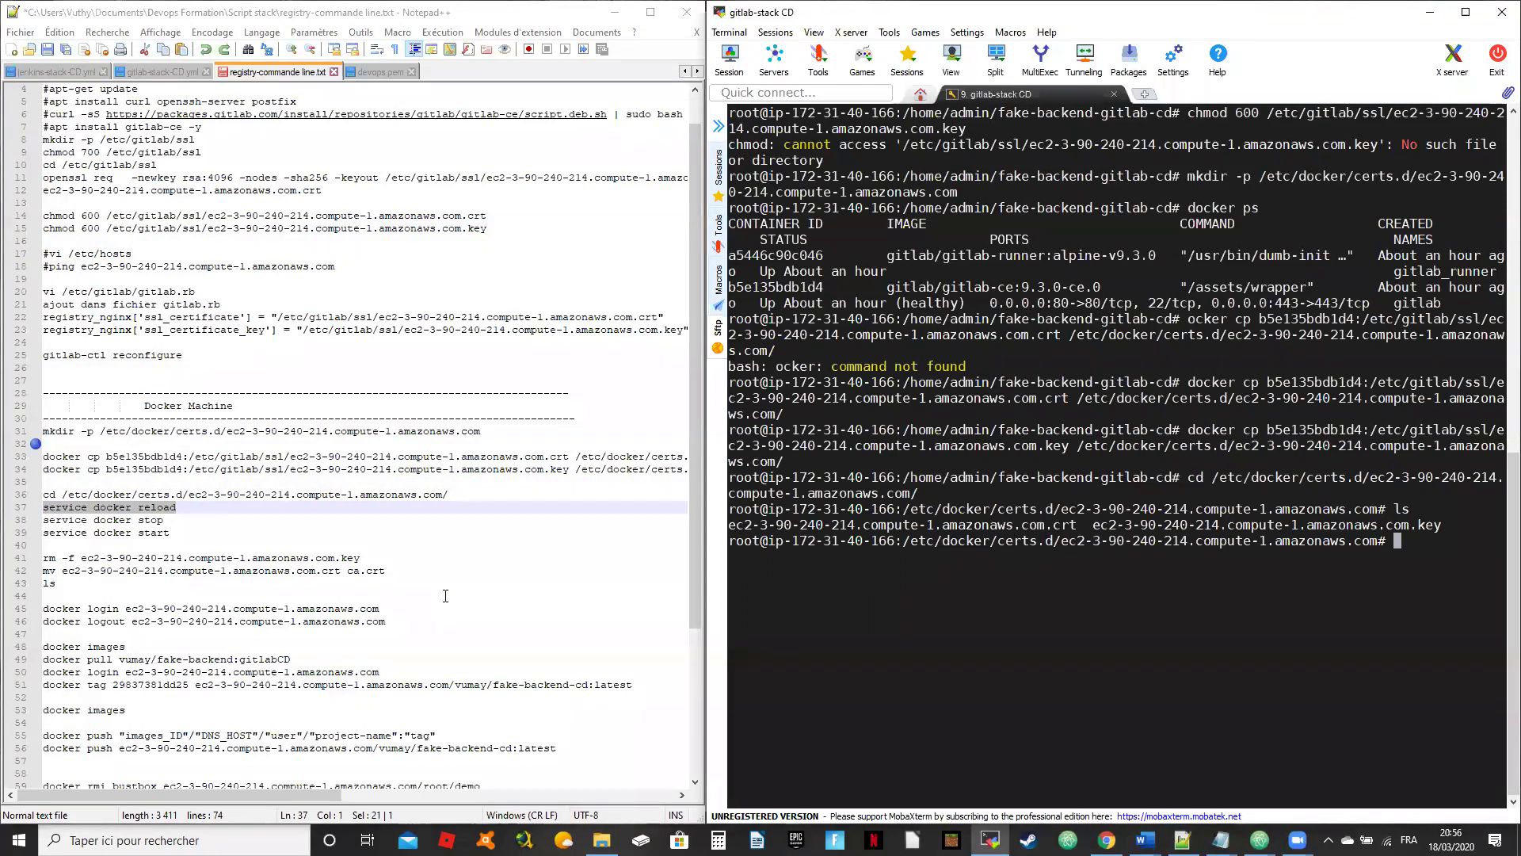
{"action": "left_click", "coordinate": [219, 508]}
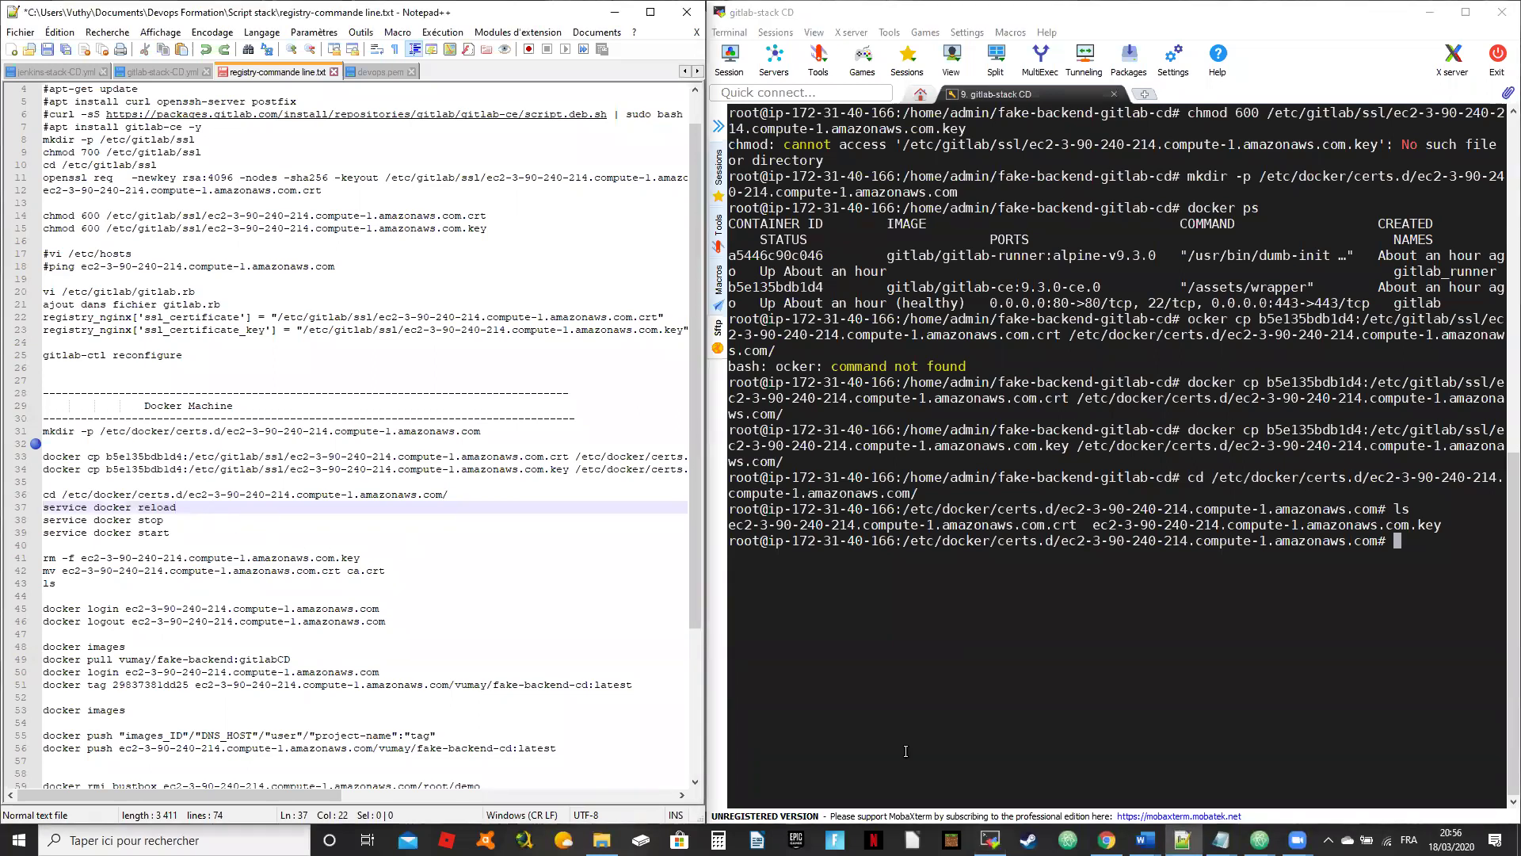
{"action": "left_click", "coordinate": [1107, 840]}
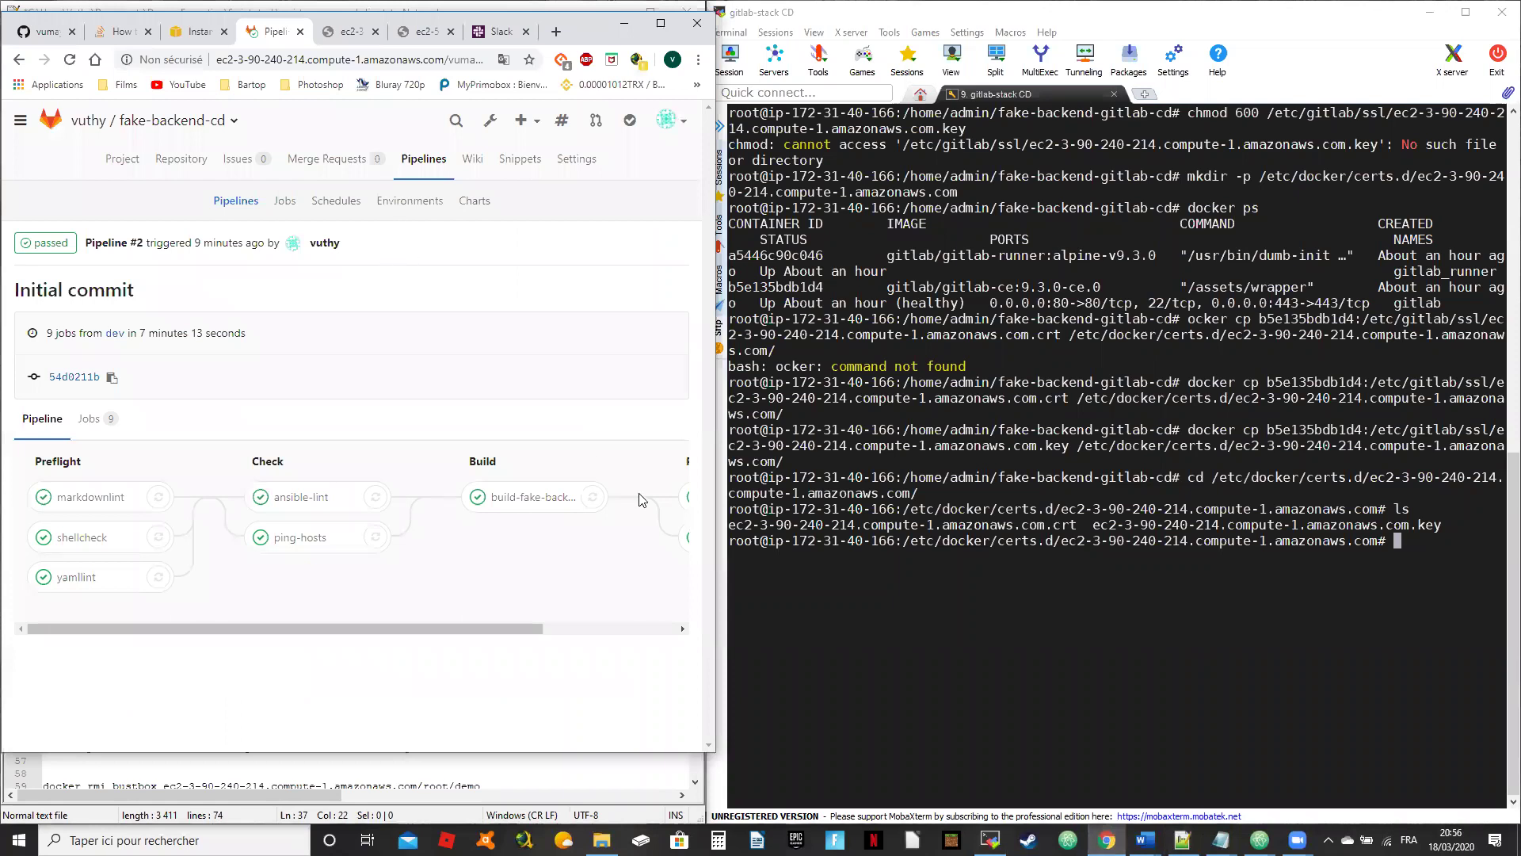
Step: Maximize Chrome, go to the fake-backend-cd Repository and start a dev-to-master merge request
{"action": "left_click", "coordinate": [660, 23]}
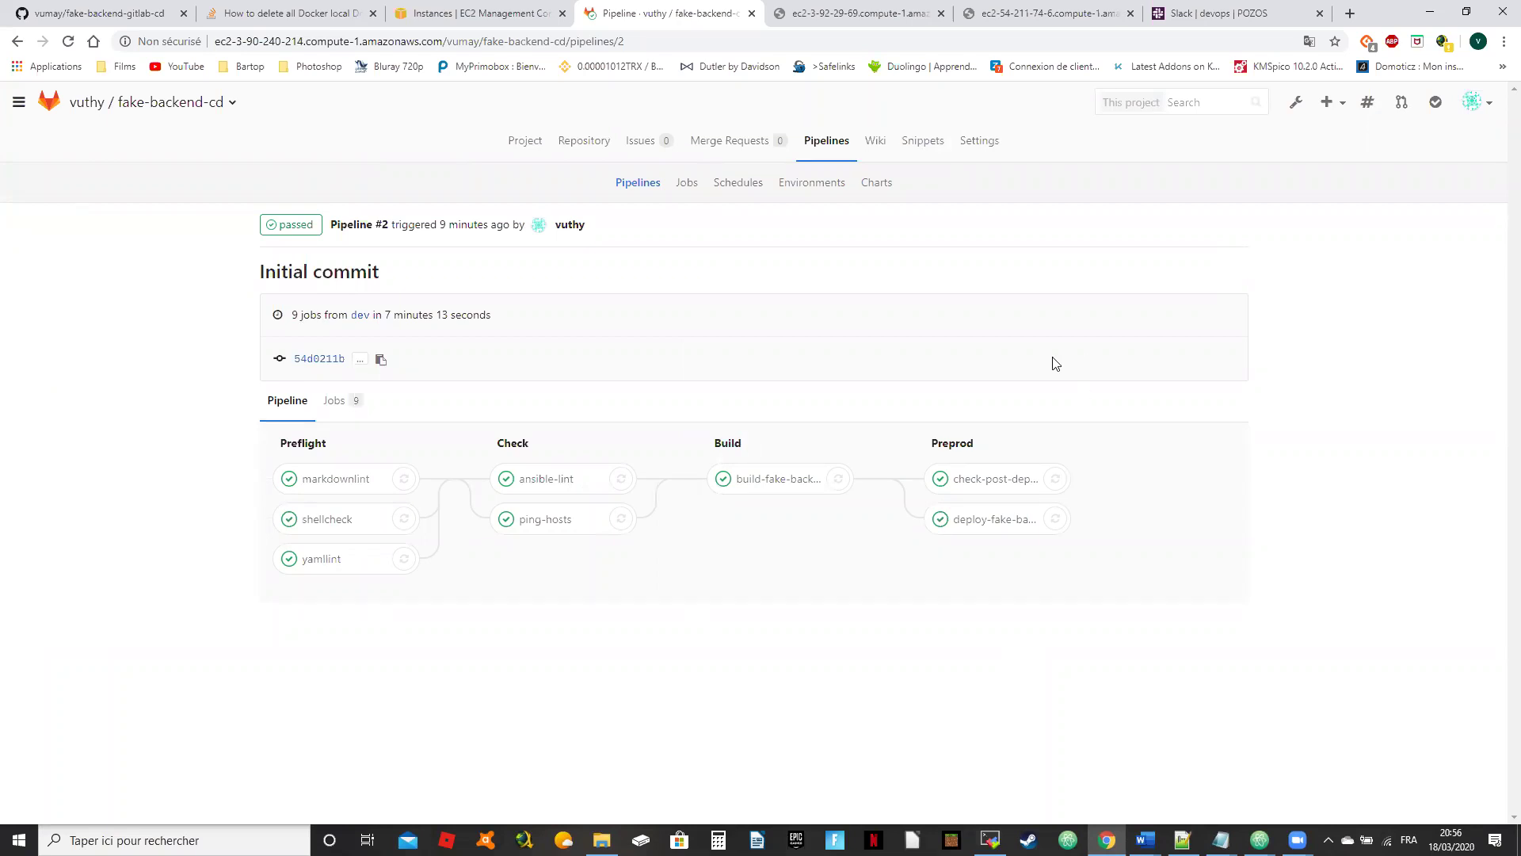
{"action": "left_click", "coordinate": [1451, 16]}
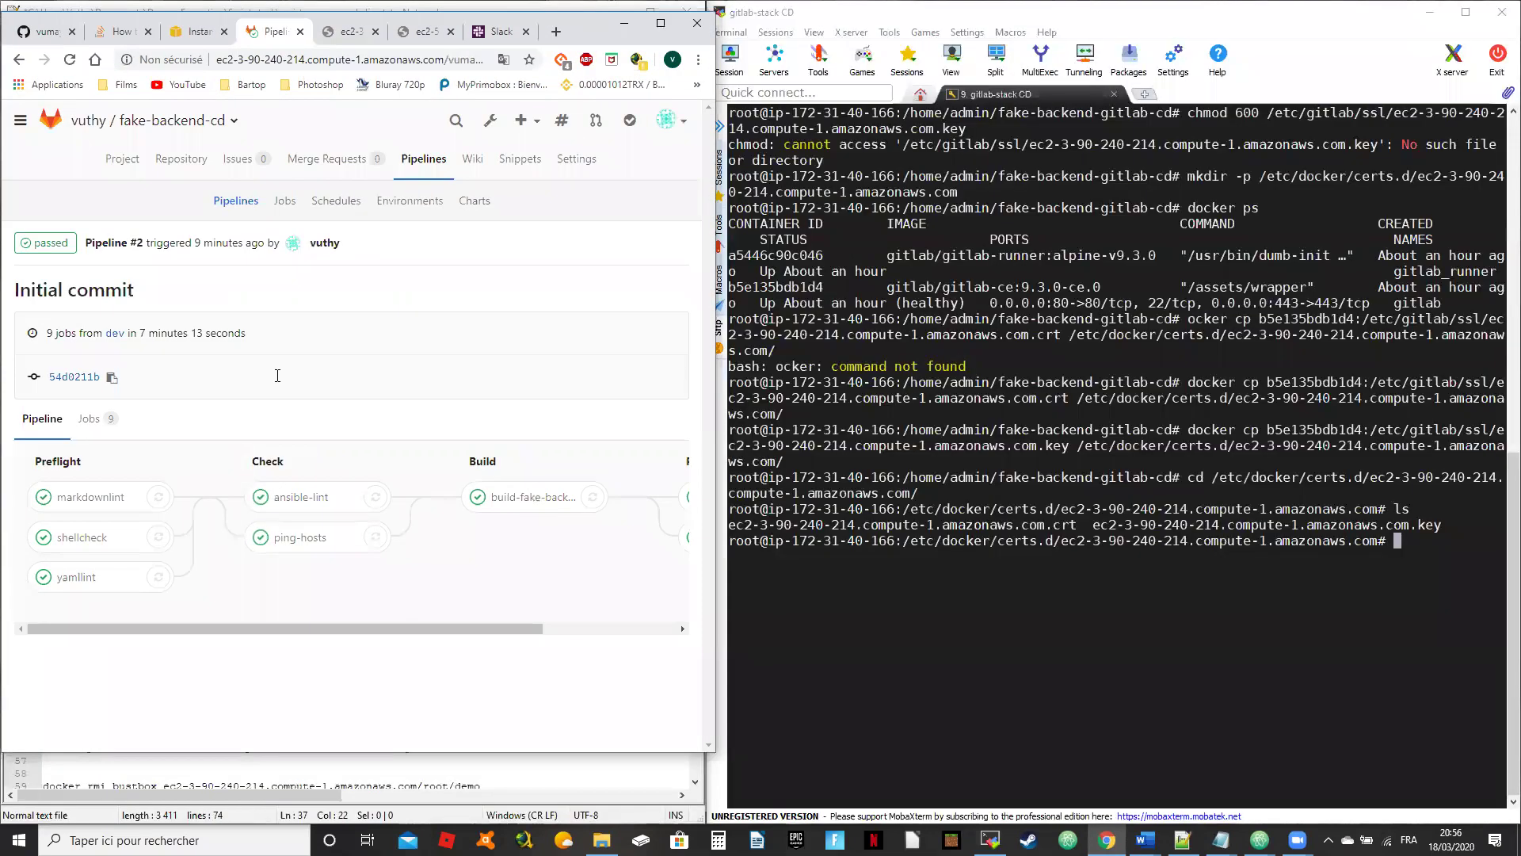
{"action": "left_click", "coordinate": [660, 23]}
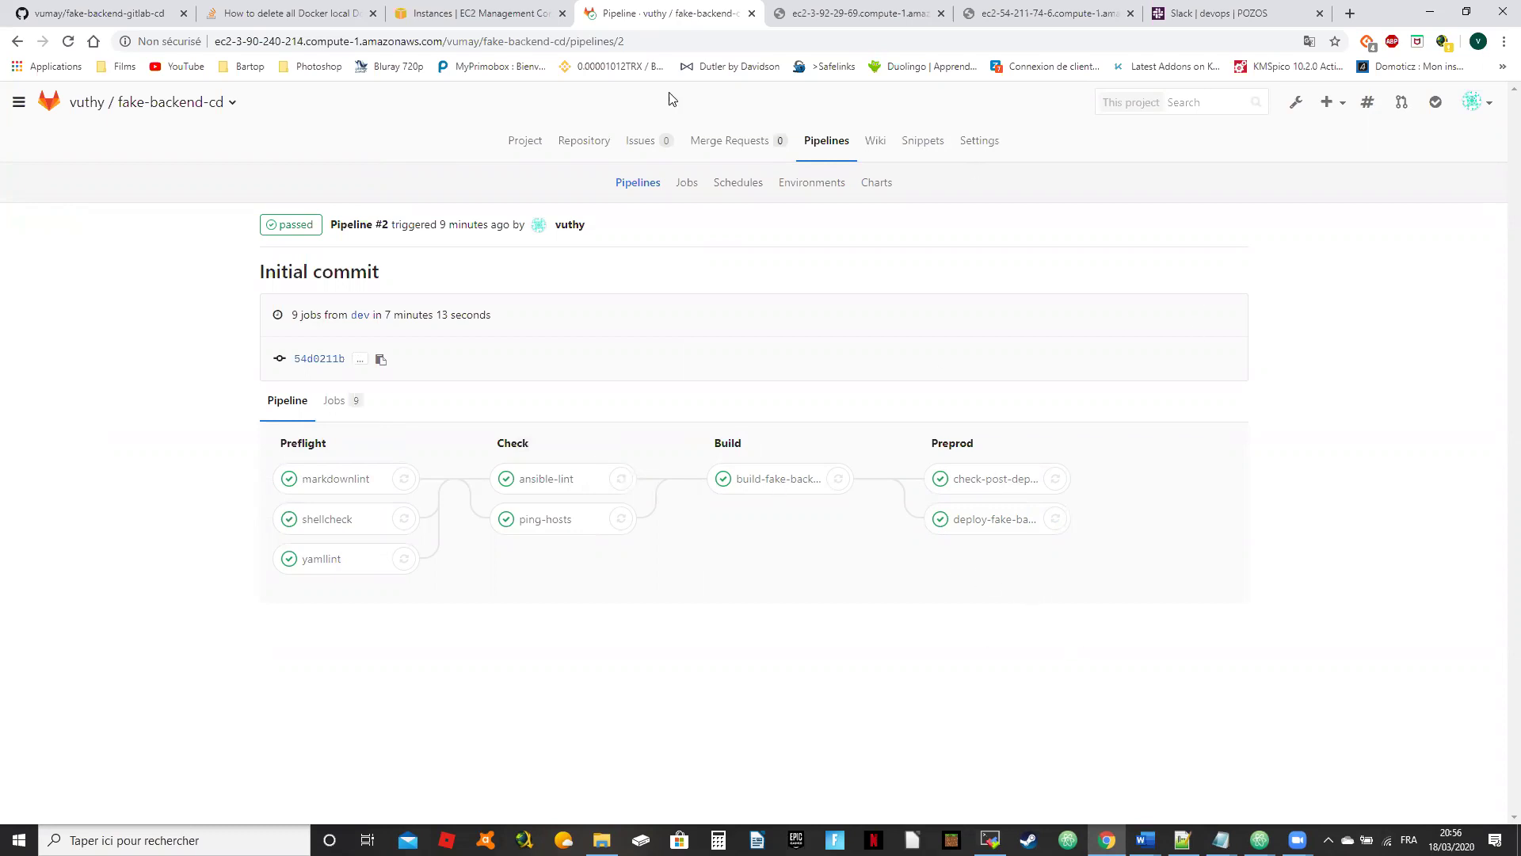
{"action": "left_click", "coordinate": [583, 143]}
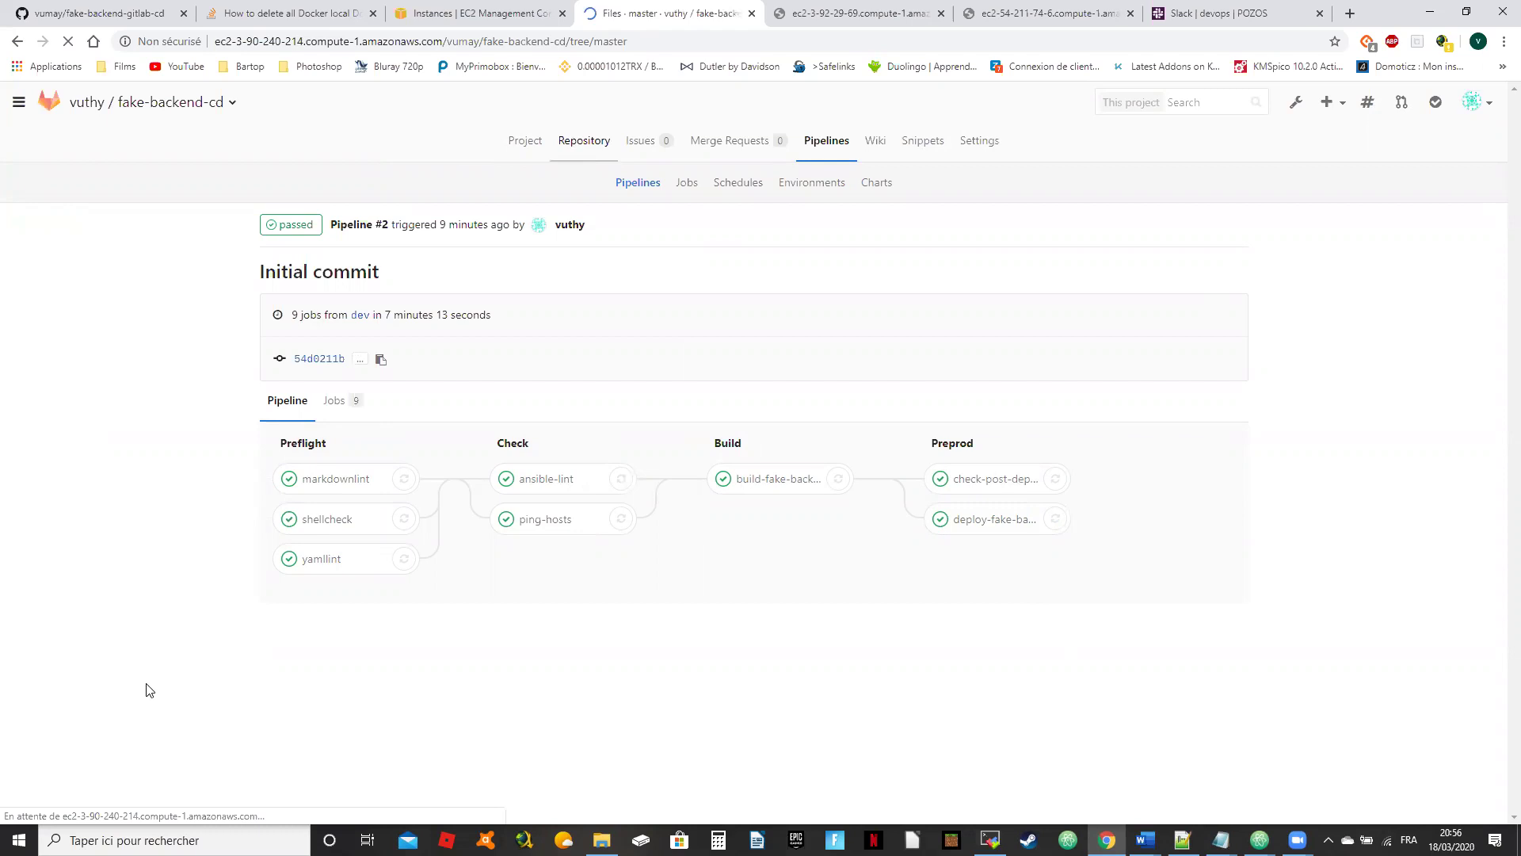
{"action": "left_click", "coordinate": [1426, 231]}
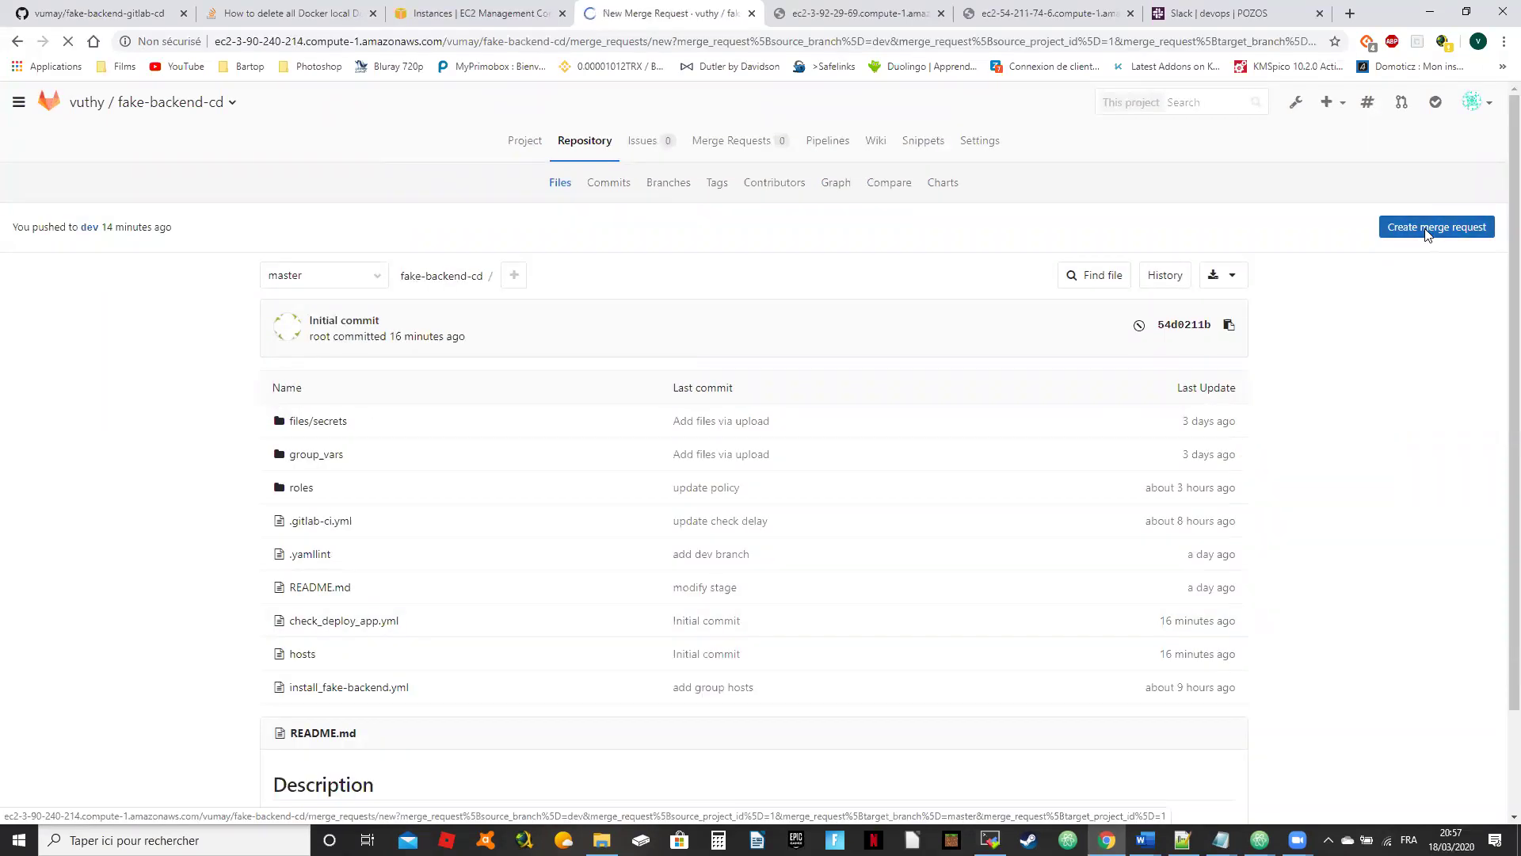
Step: Assign the dev-to-master merge request to myself, keep delete-source-branch enabled, and submit it
{"action": "scroll", "coordinate": [472, 306], "scroll_direction": "down", "scroll_amount": 3}
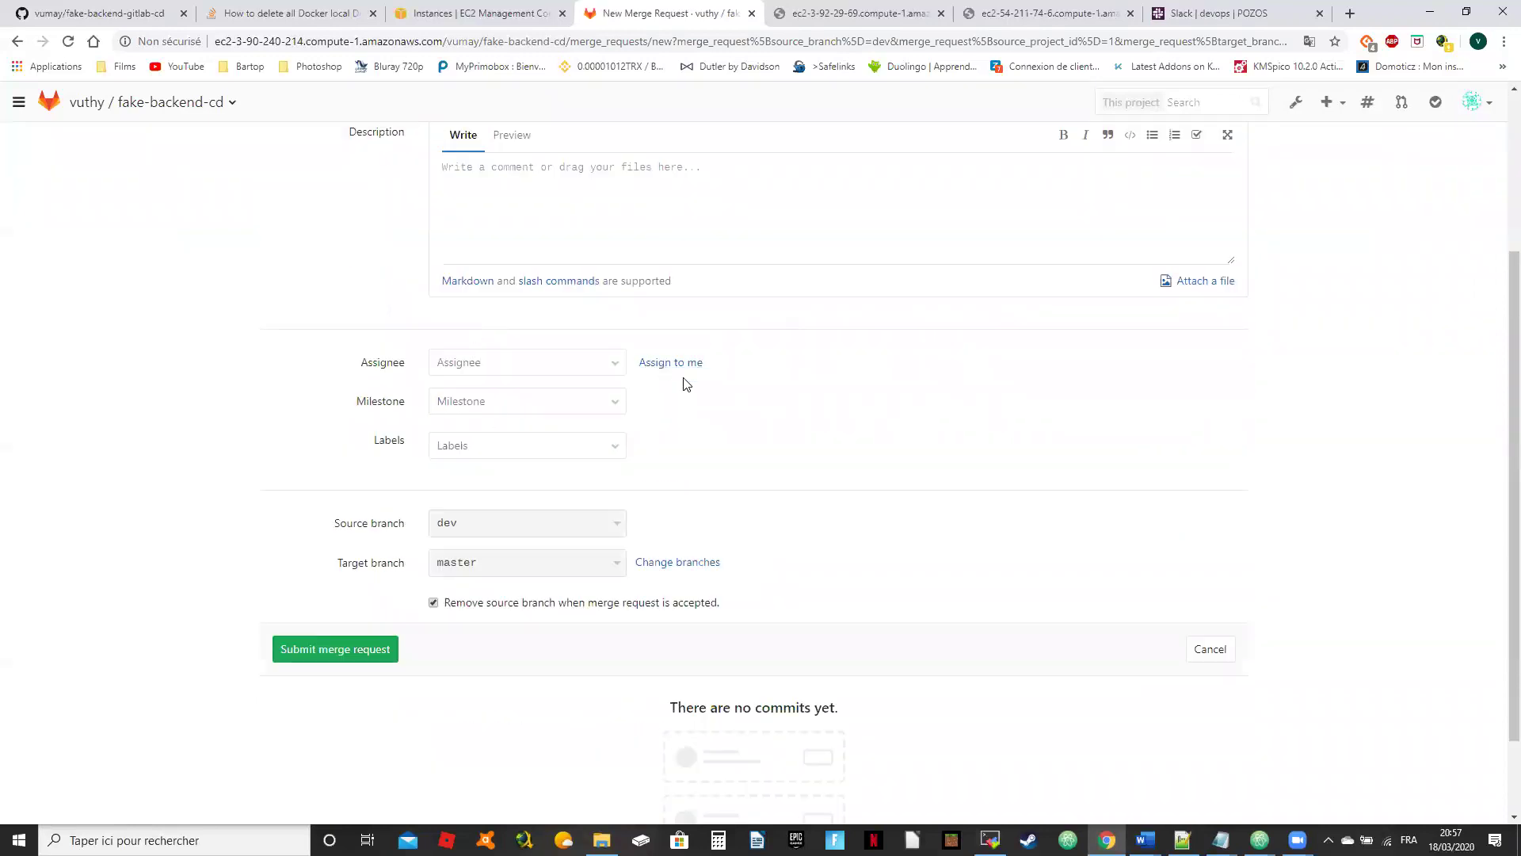
{"action": "scroll", "coordinate": [635, 450], "scroll_direction": "up", "scroll_amount": 1}
{"action": "scroll", "coordinate": [650, 483], "scroll_direction": "up", "scroll_amount": 2}
{"action": "left_click", "coordinate": [674, 521]}
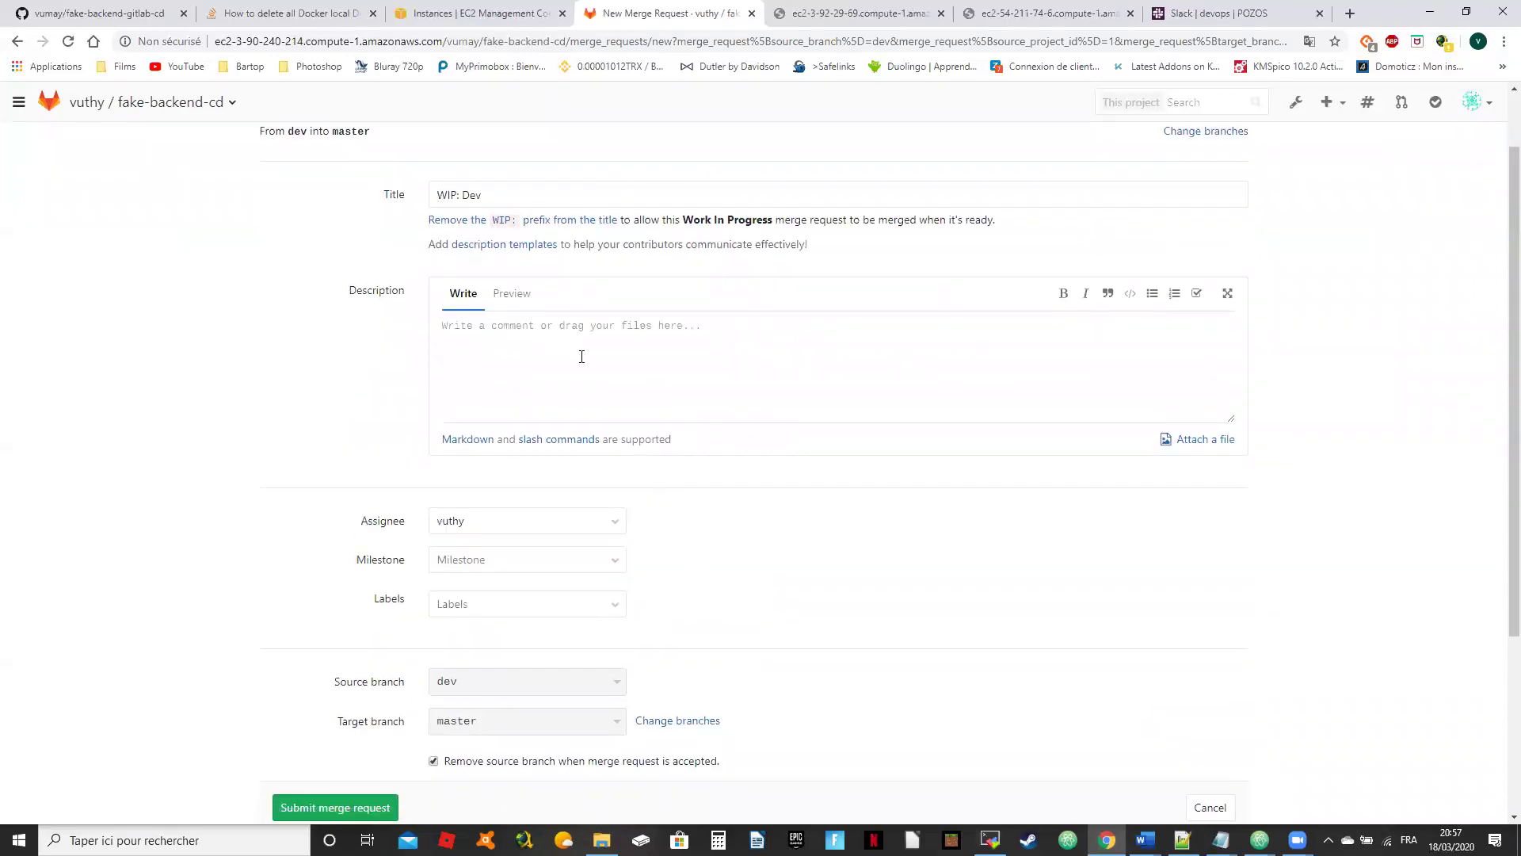
{"action": "scroll", "coordinate": [390, 588], "scroll_direction": "down", "scroll_amount": 3}
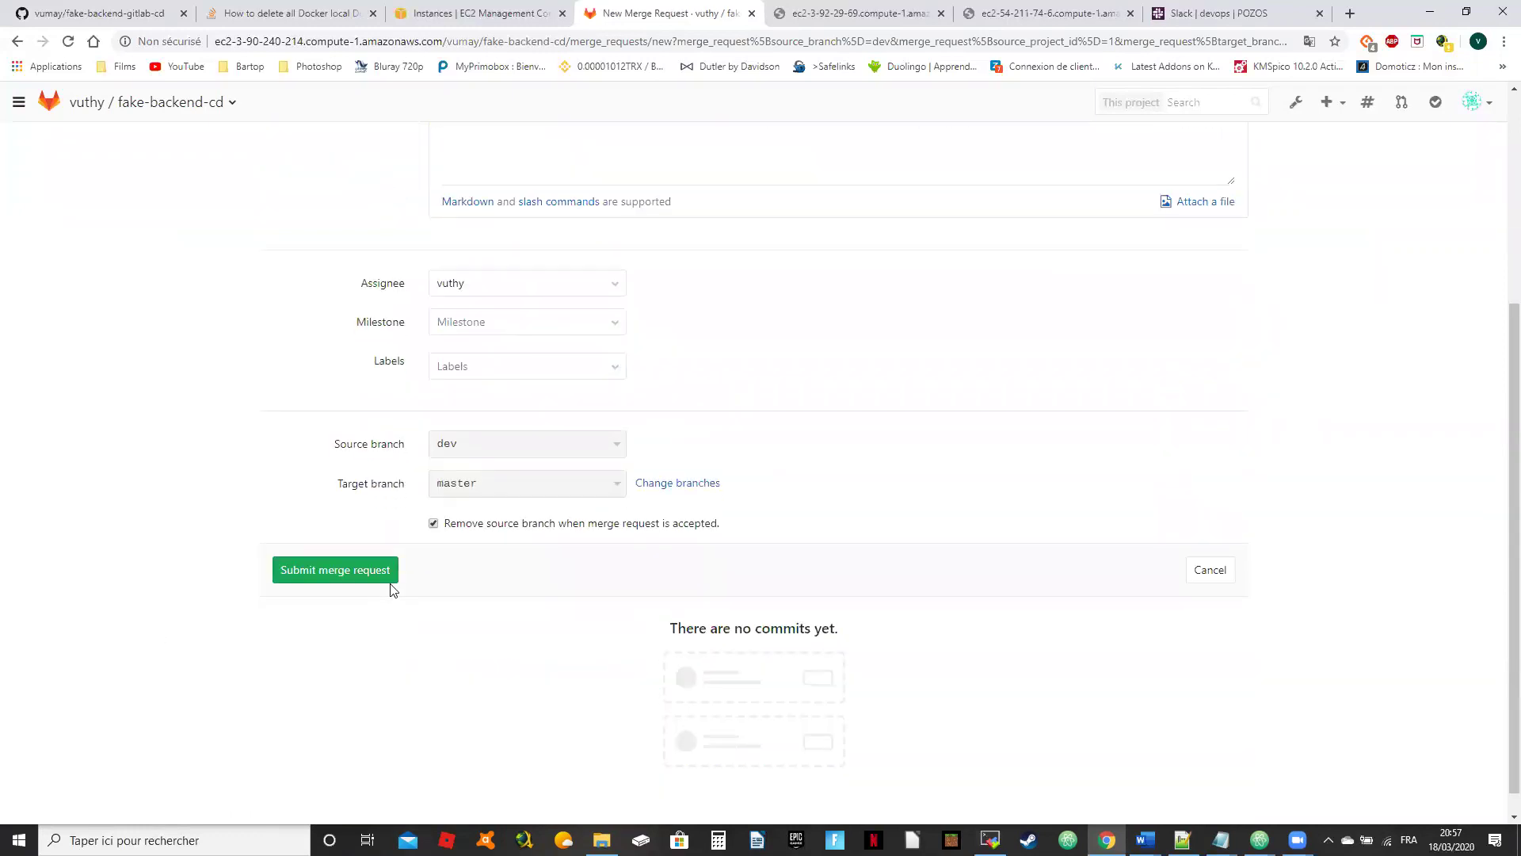
{"action": "left_click", "coordinate": [433, 523]}
{"action": "left_click", "coordinate": [445, 526]}
{"action": "left_click", "coordinate": [353, 576]}
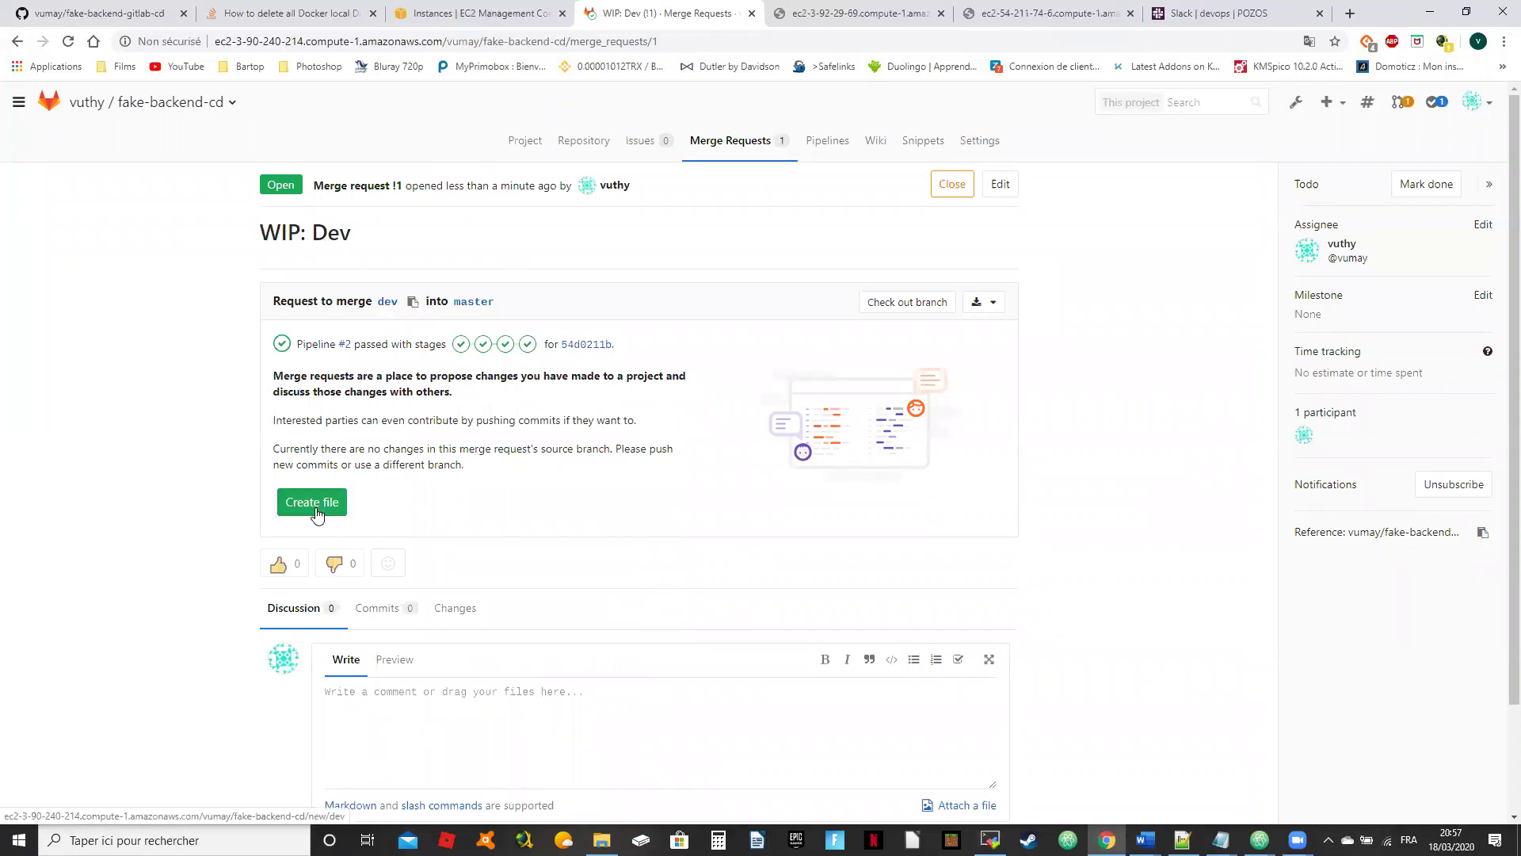
Step: Return to the 'WIP: Dev' merge request form, assign it to myself, then view master's files
{"action": "left_click", "coordinate": [317, 511]}
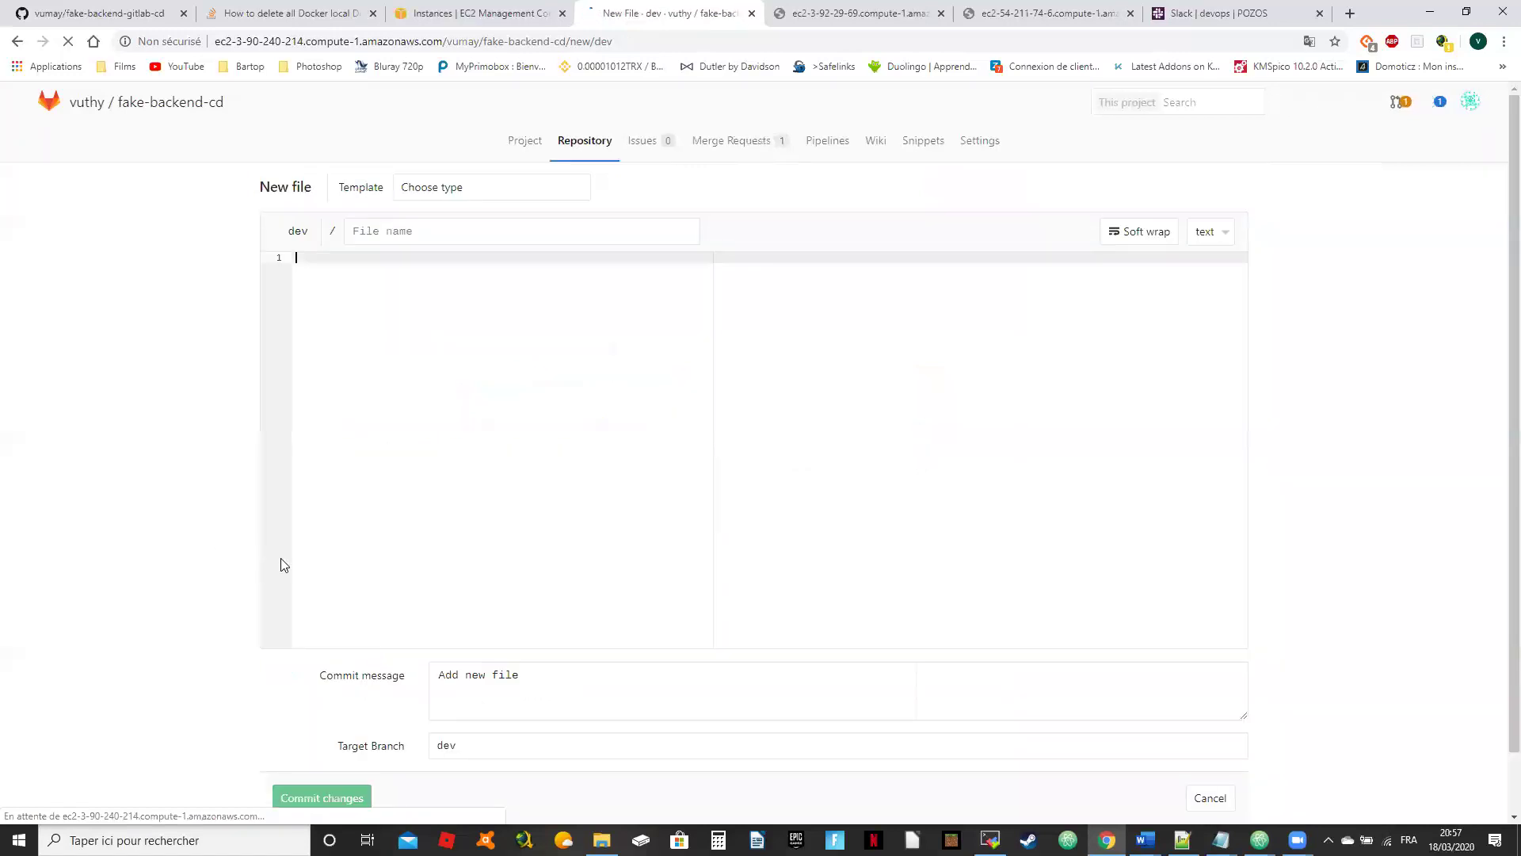
{"action": "left_click", "coordinate": [19, 43]}
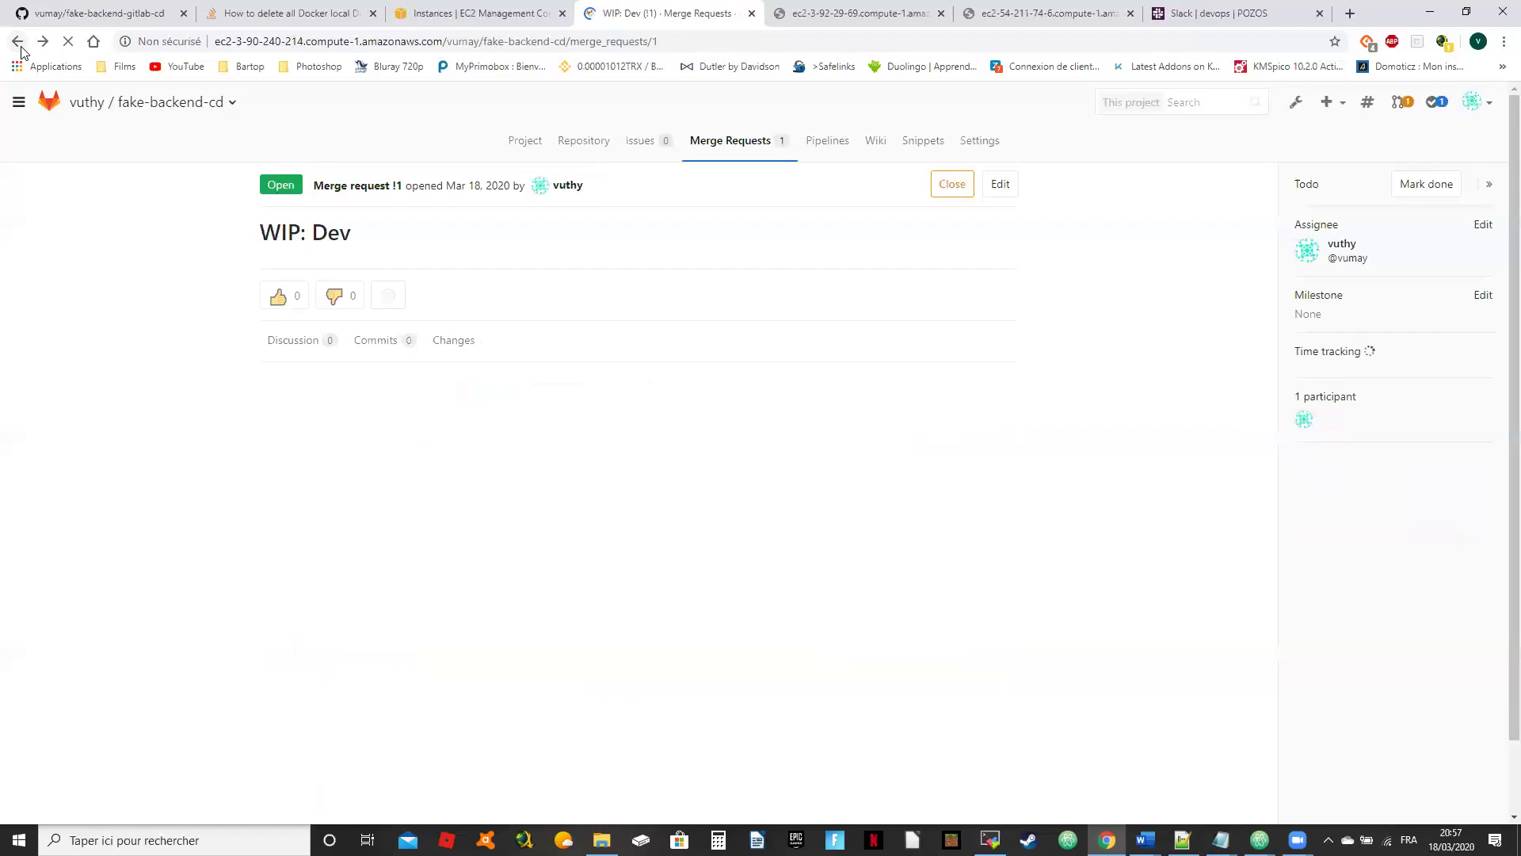
{"action": "left_click", "coordinate": [17, 41]}
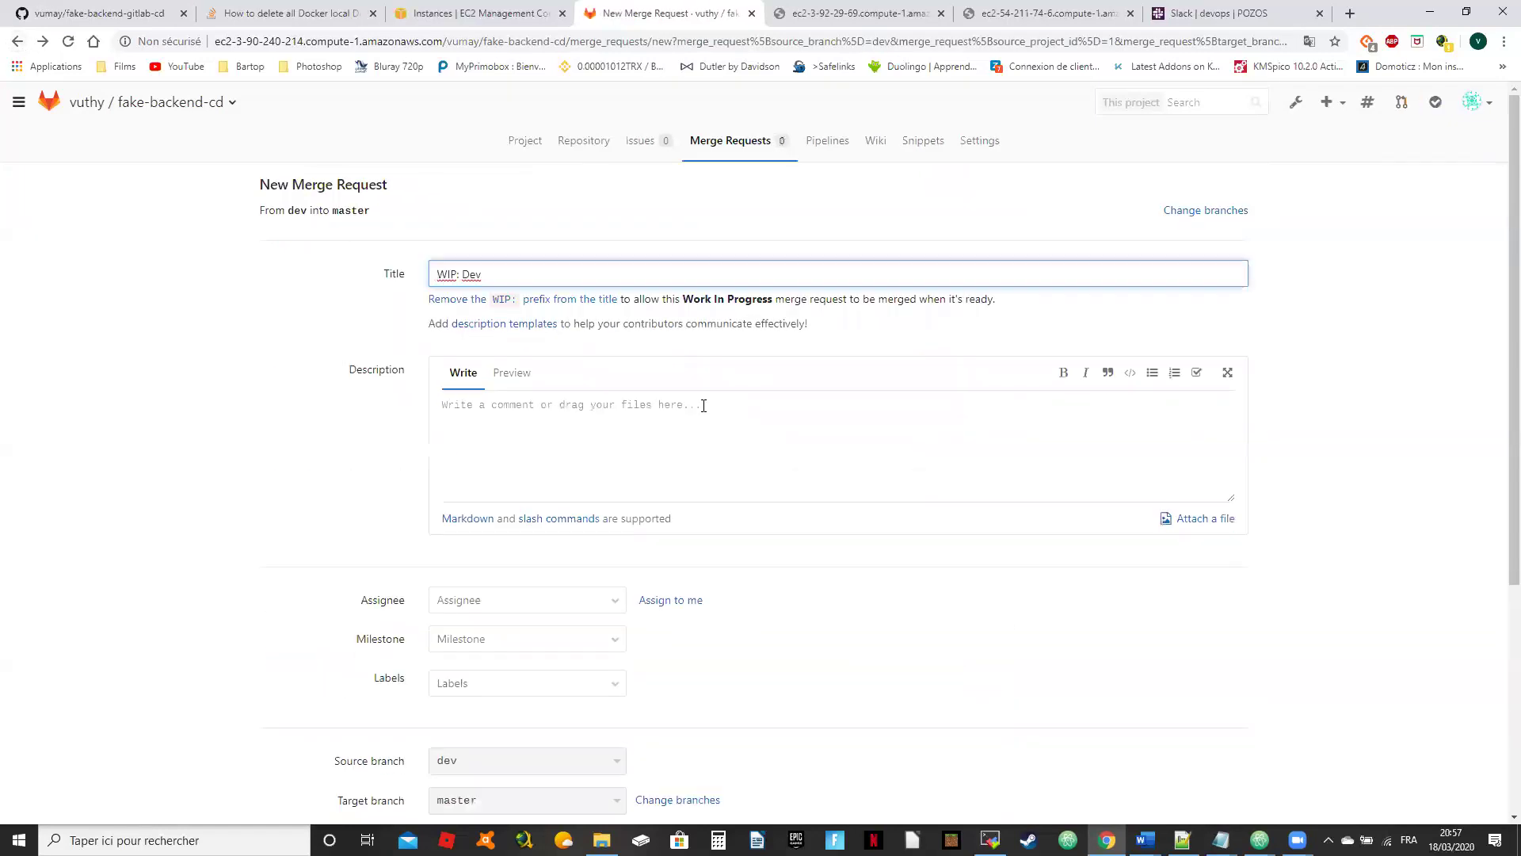
{"action": "scroll", "coordinate": [542, 408], "scroll_direction": "down", "scroll_amount": 2}
{"action": "left_click", "coordinate": [670, 442]}
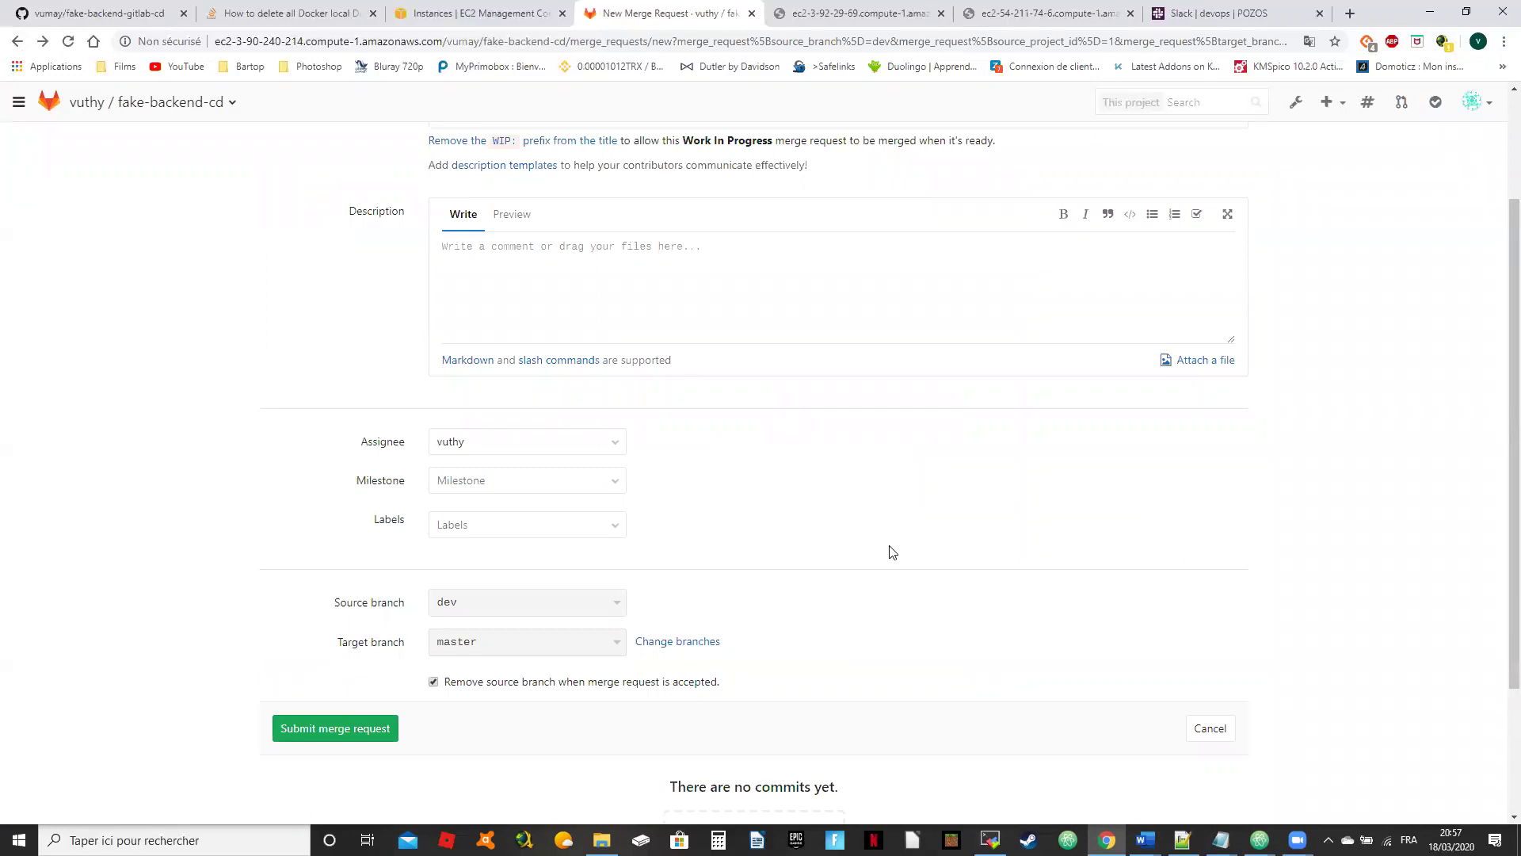
{"action": "scroll", "coordinate": [892, 552], "scroll_direction": "up", "scroll_amount": 1}
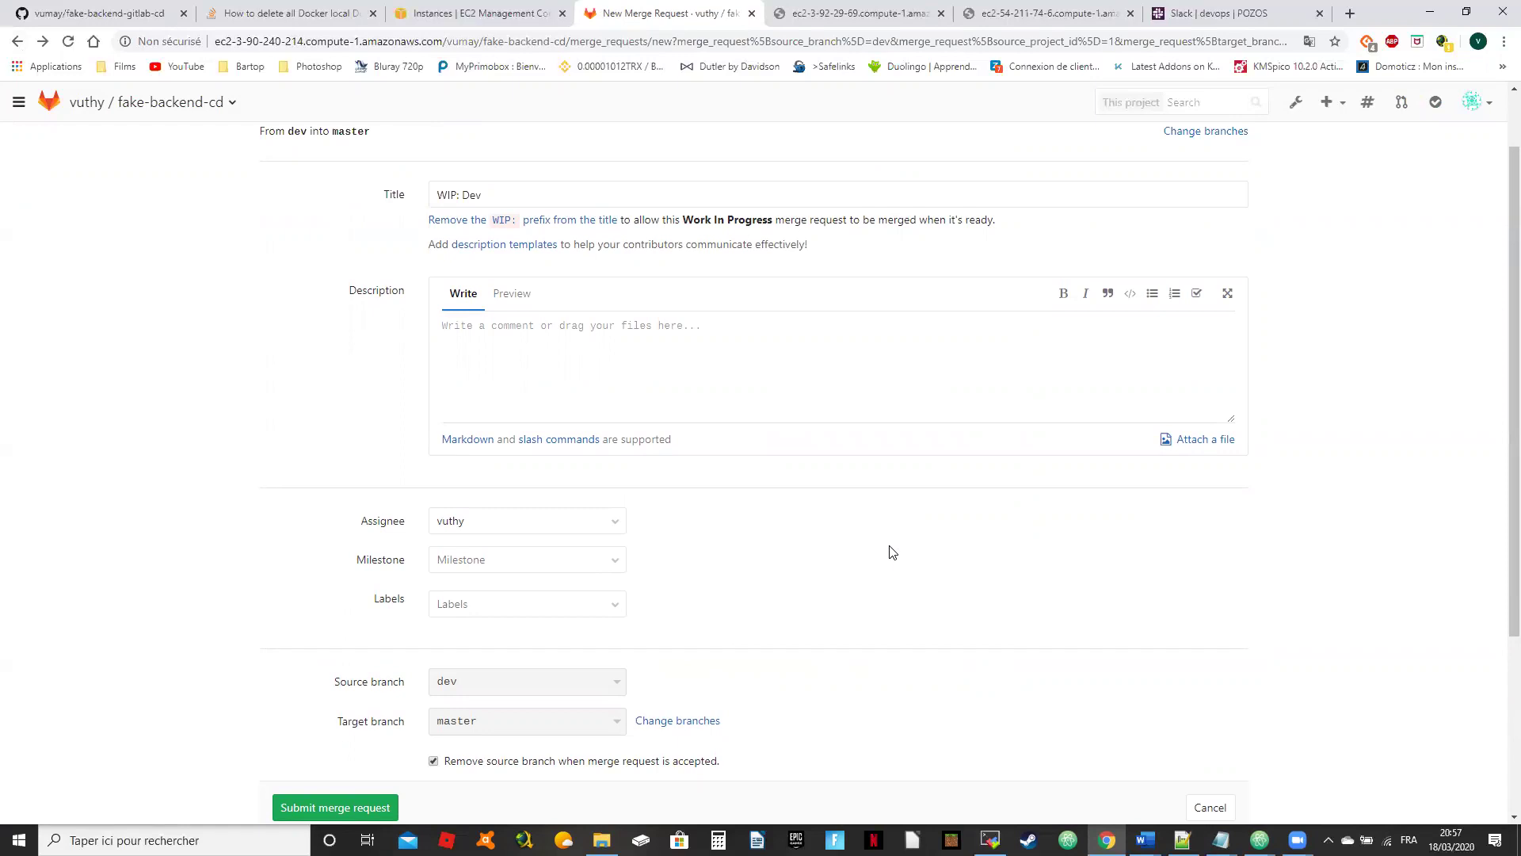
{"action": "scroll", "coordinate": [893, 552], "scroll_direction": "up", "scroll_amount": 1}
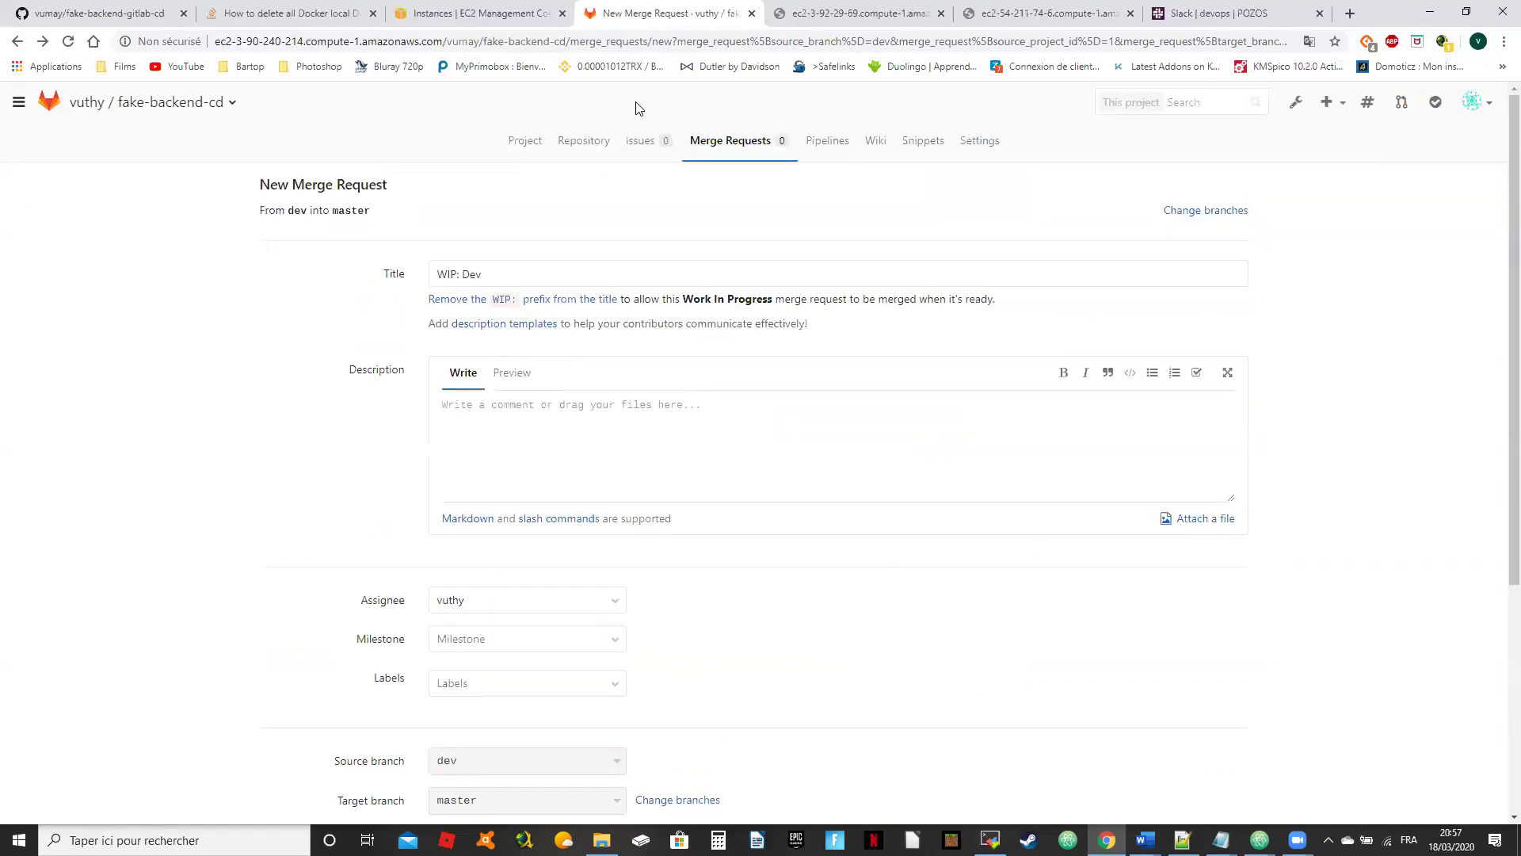
{"action": "left_click", "coordinate": [584, 143]}
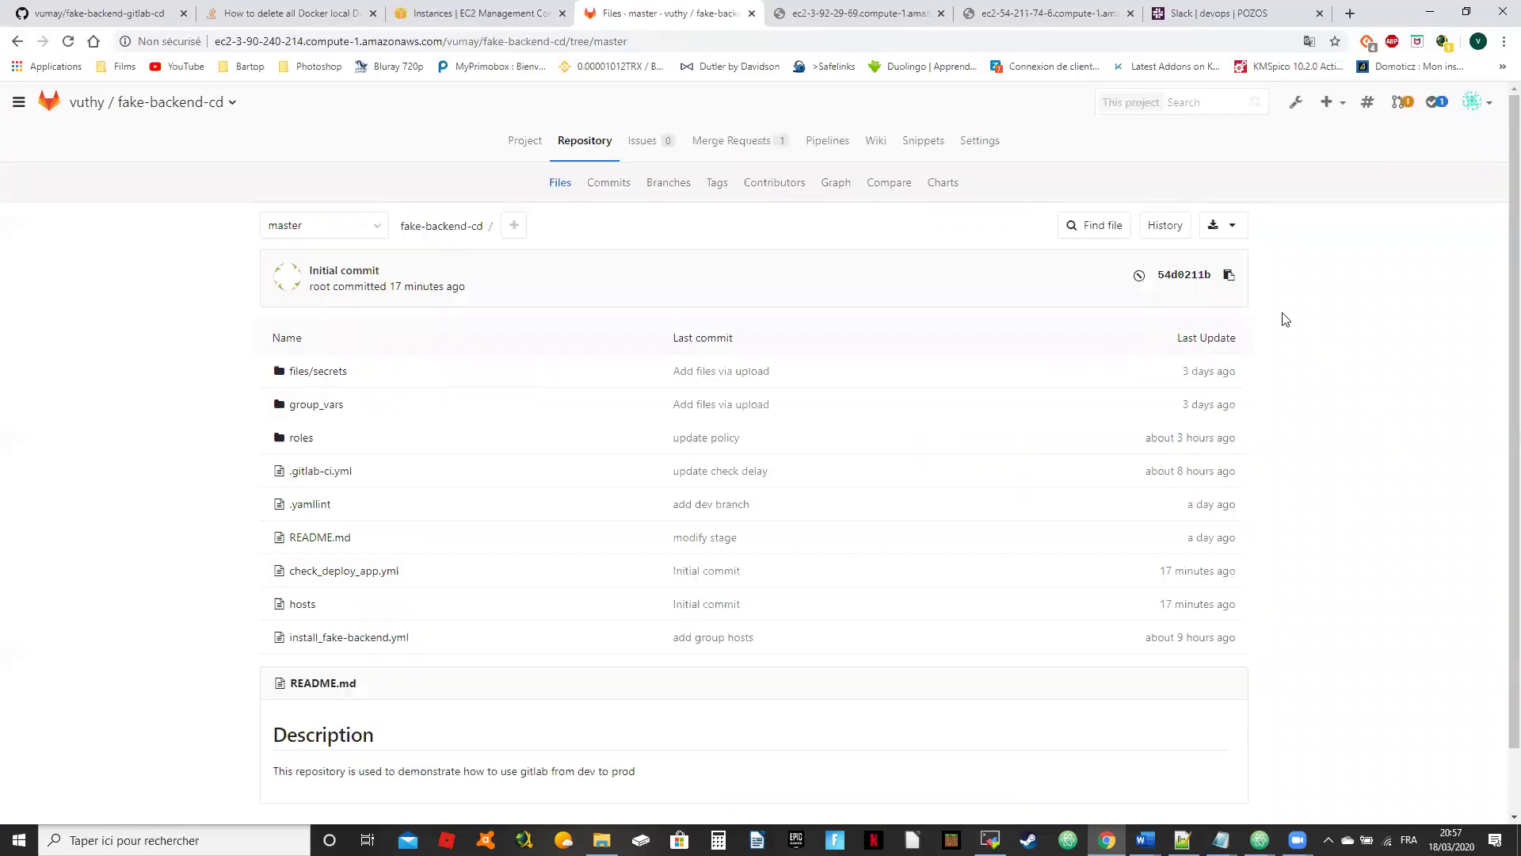
{"action": "left_click", "coordinate": [841, 150]}
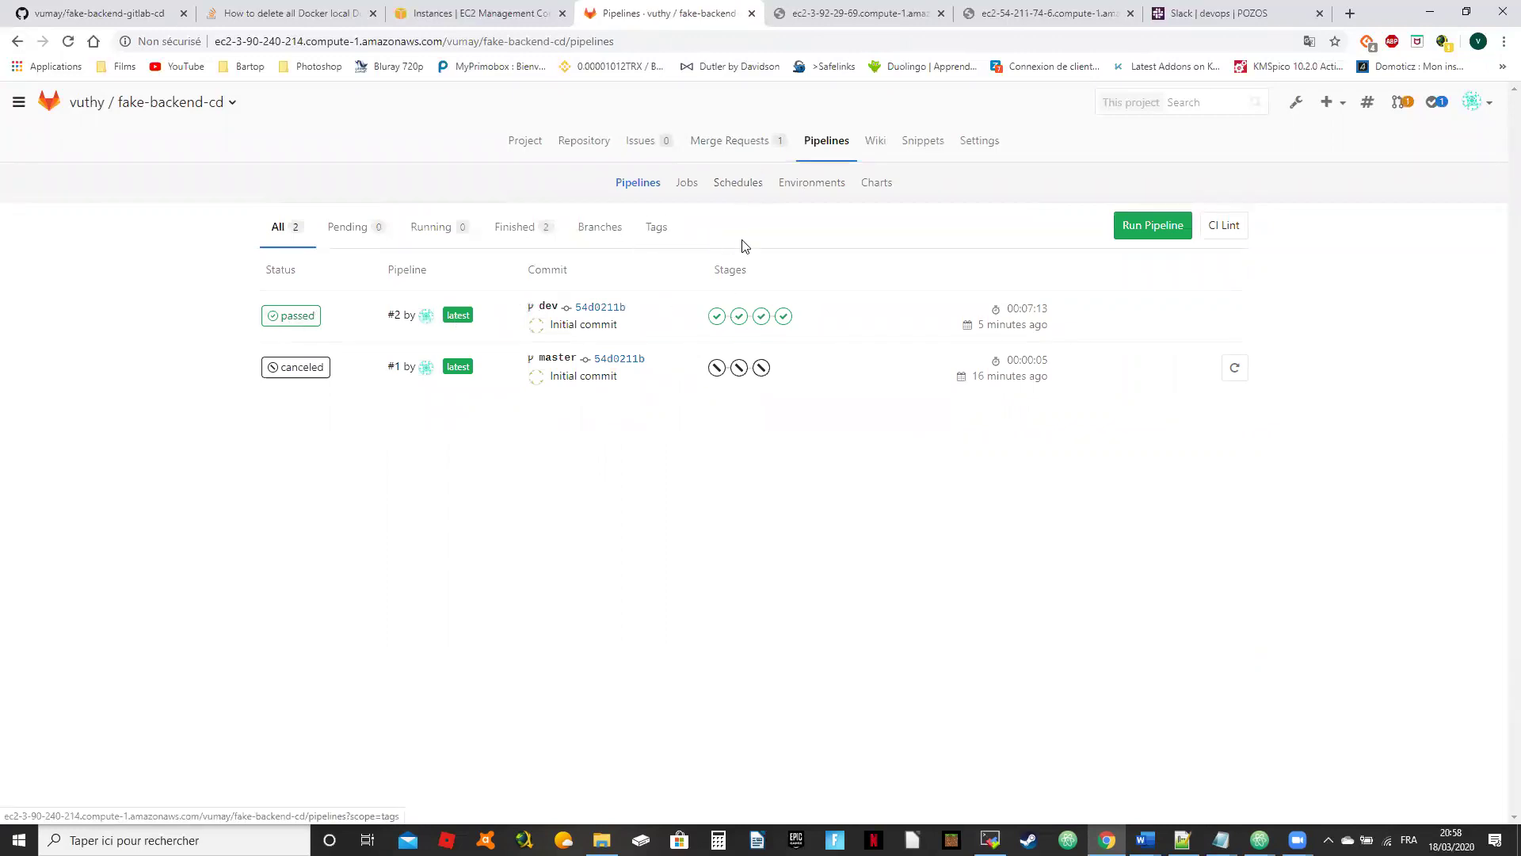
{"action": "left_click", "coordinate": [730, 147]}
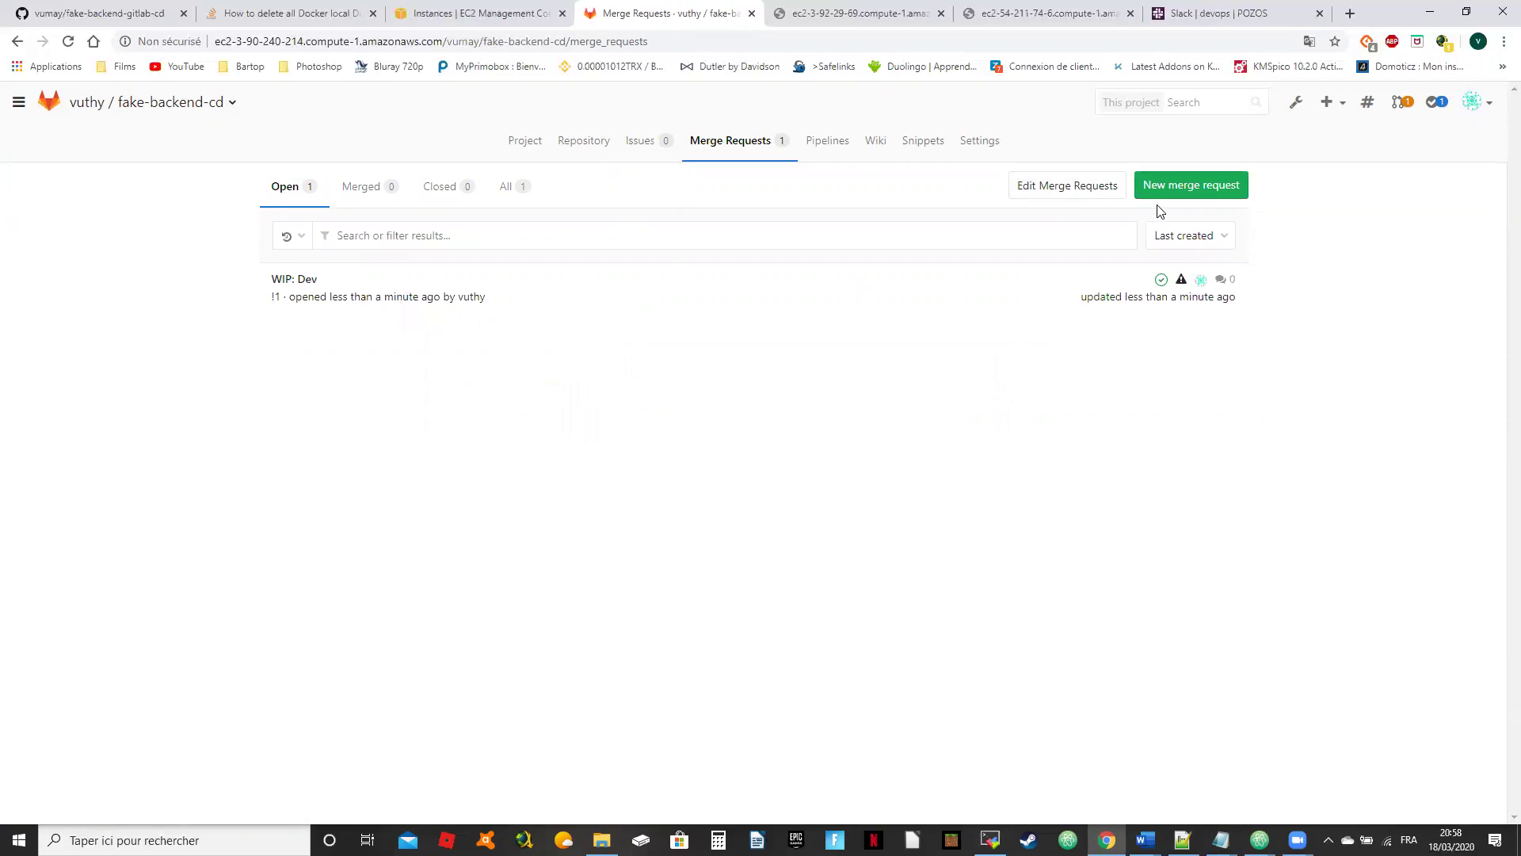
{"action": "left_click", "coordinate": [1057, 191]}
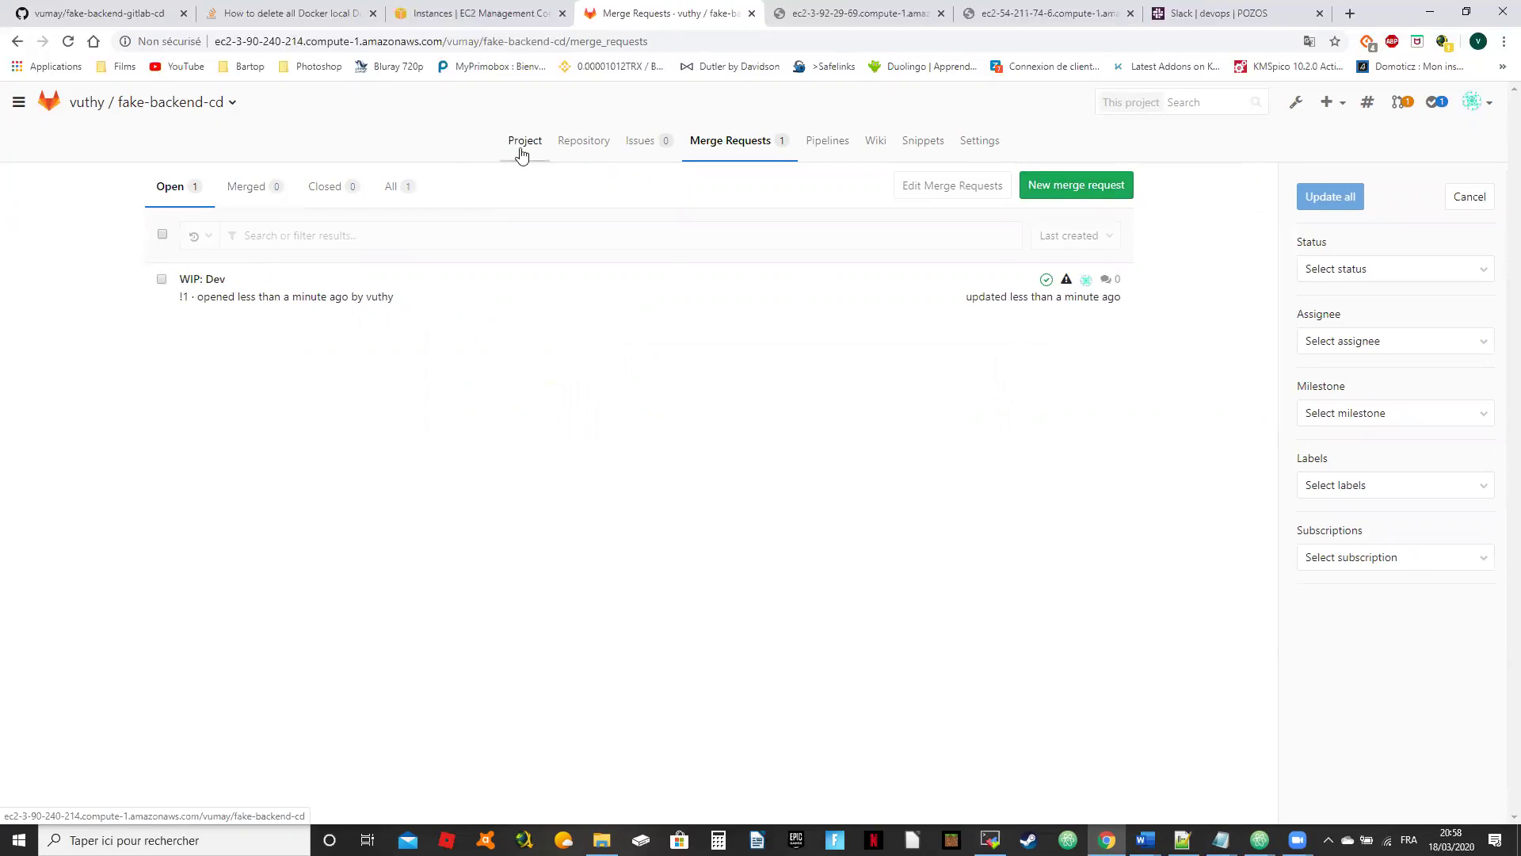
{"action": "left_click", "coordinate": [579, 145]}
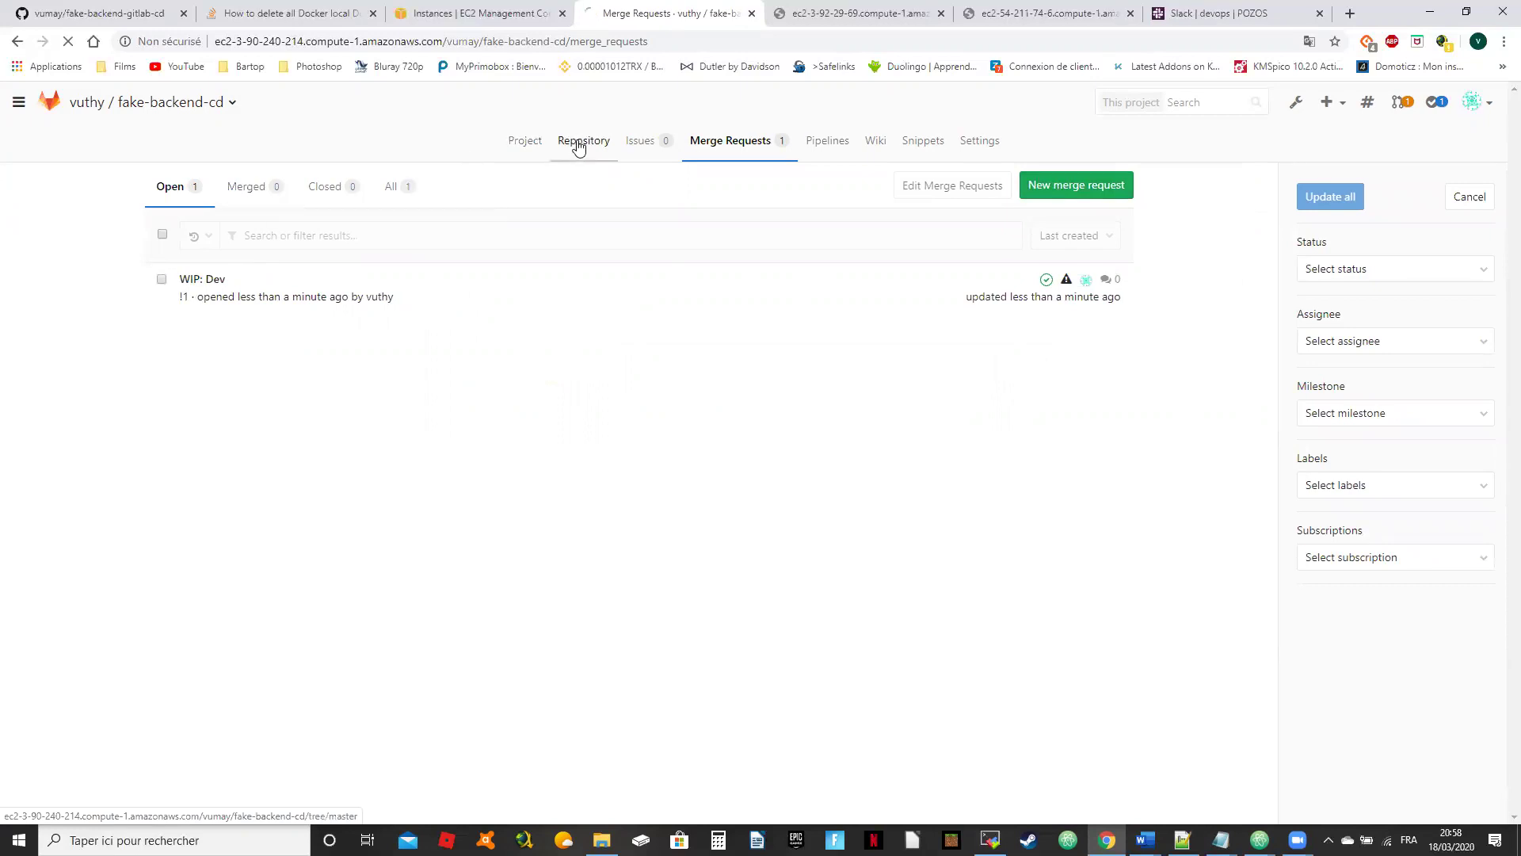
{"action": "left_click", "coordinate": [726, 141]}
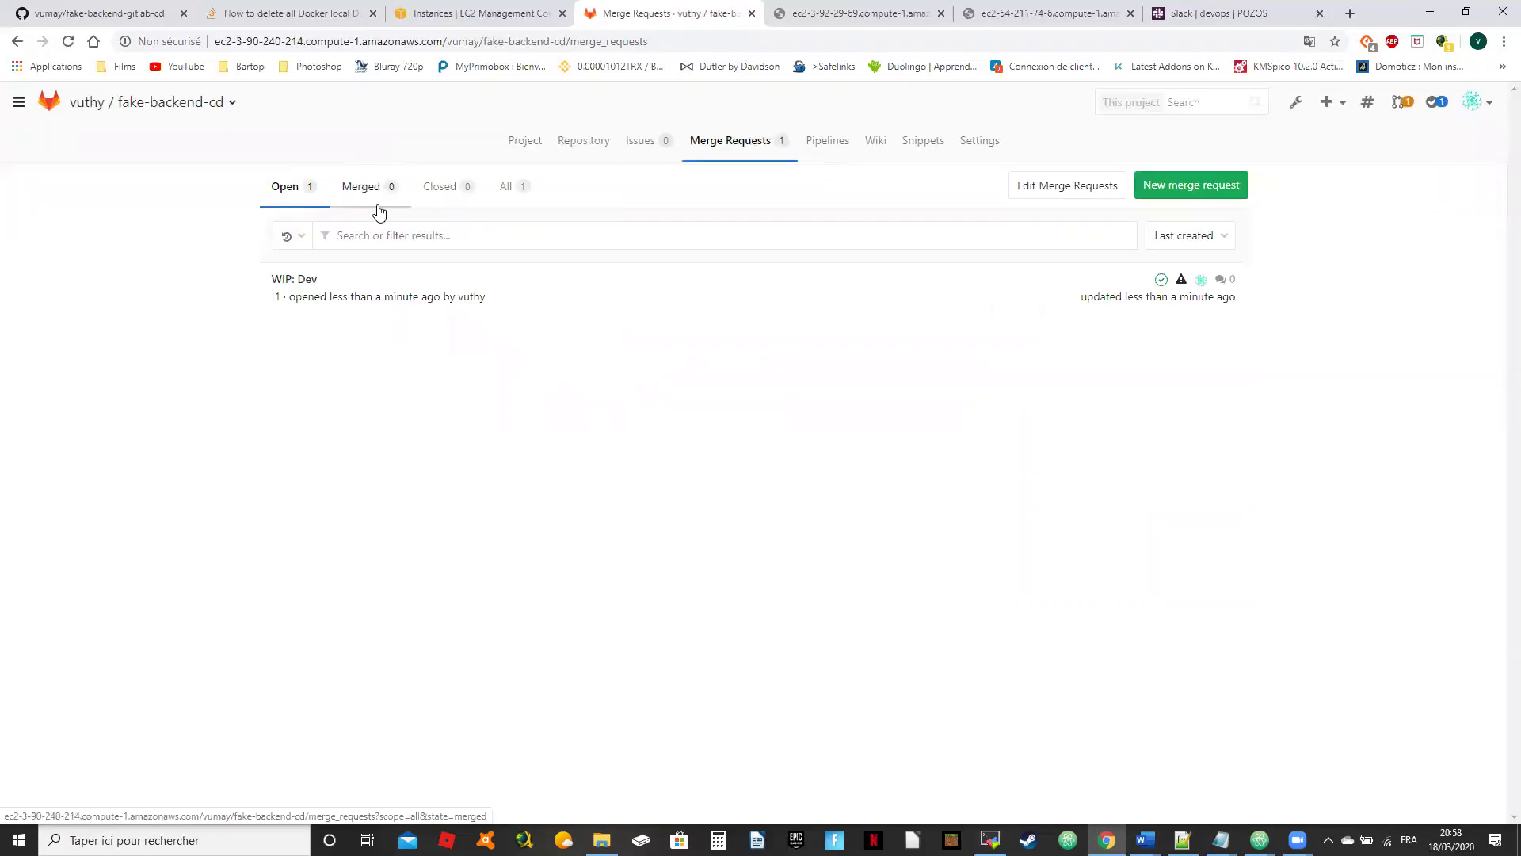
{"action": "left_click", "coordinate": [294, 280]}
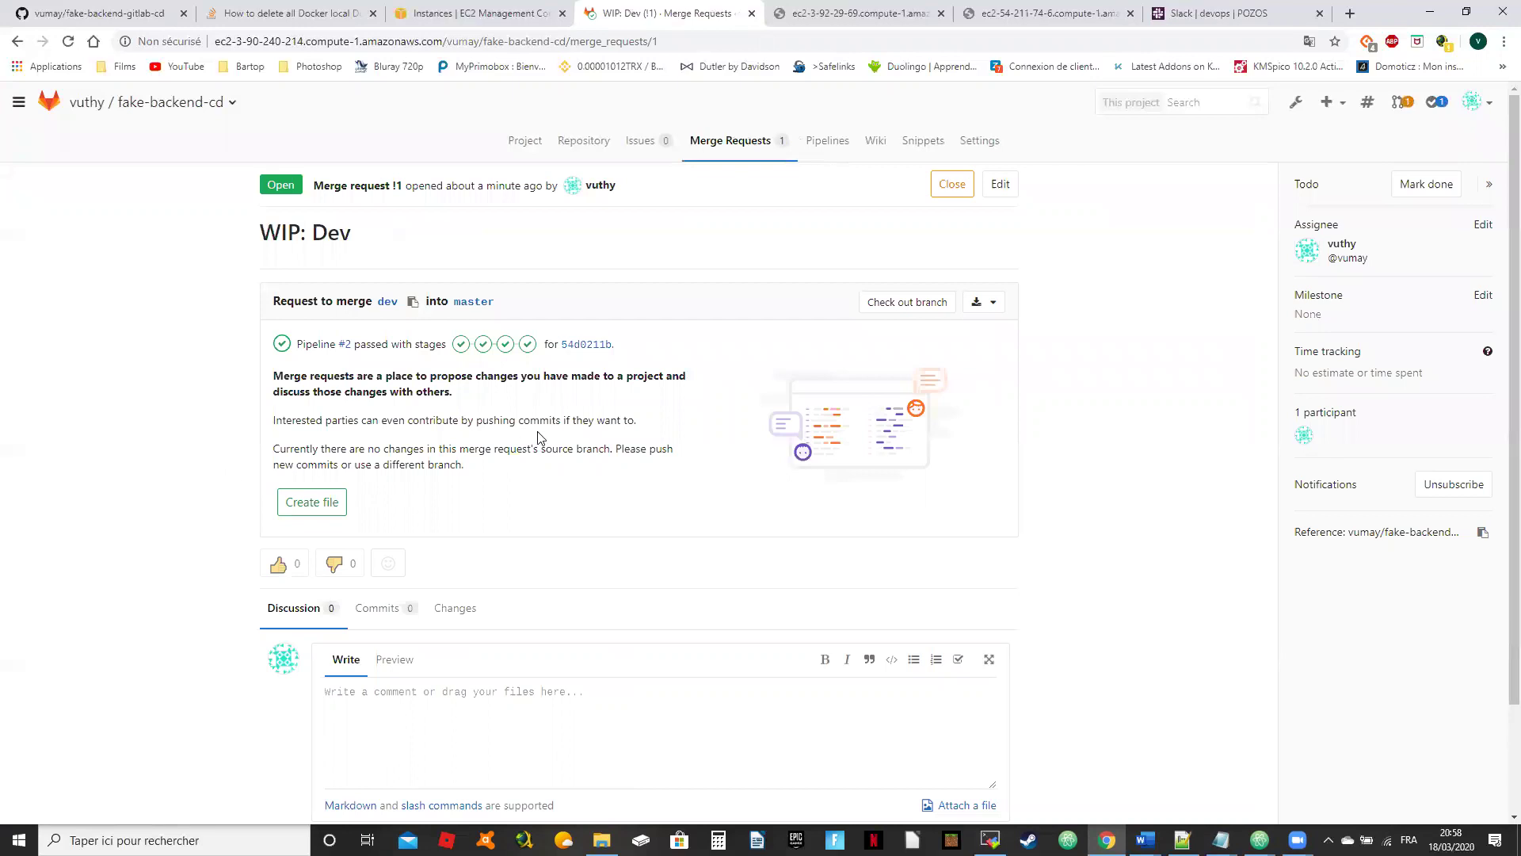
{"action": "scroll", "coordinate": [542, 438], "scroll_direction": "down", "scroll_amount": 2}
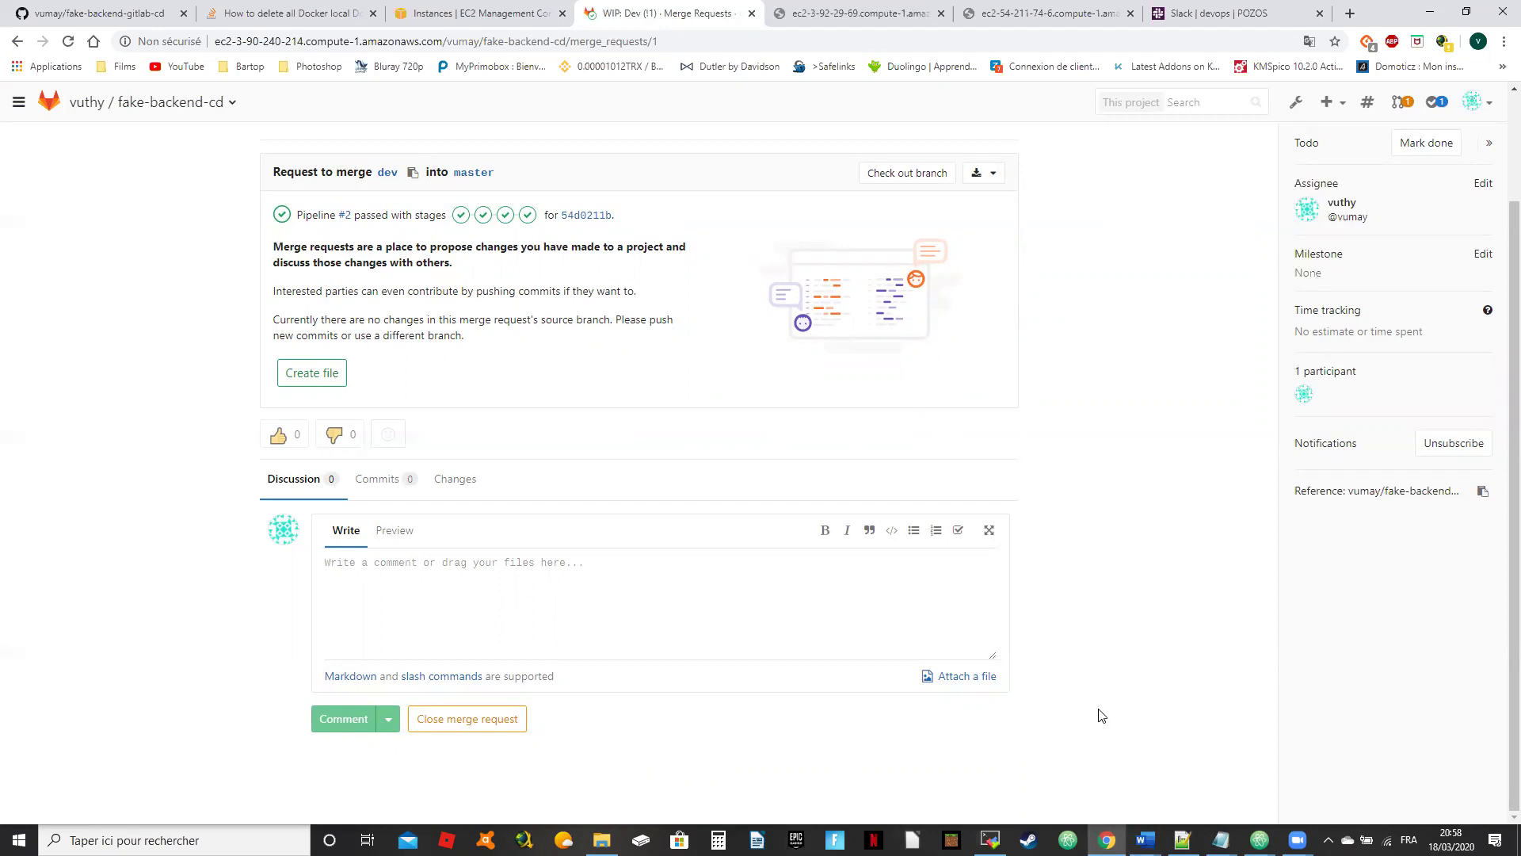
{"action": "scroll", "coordinate": [406, 554], "scroll_direction": "up", "scroll_amount": 2}
{"action": "left_click", "coordinate": [584, 138]}
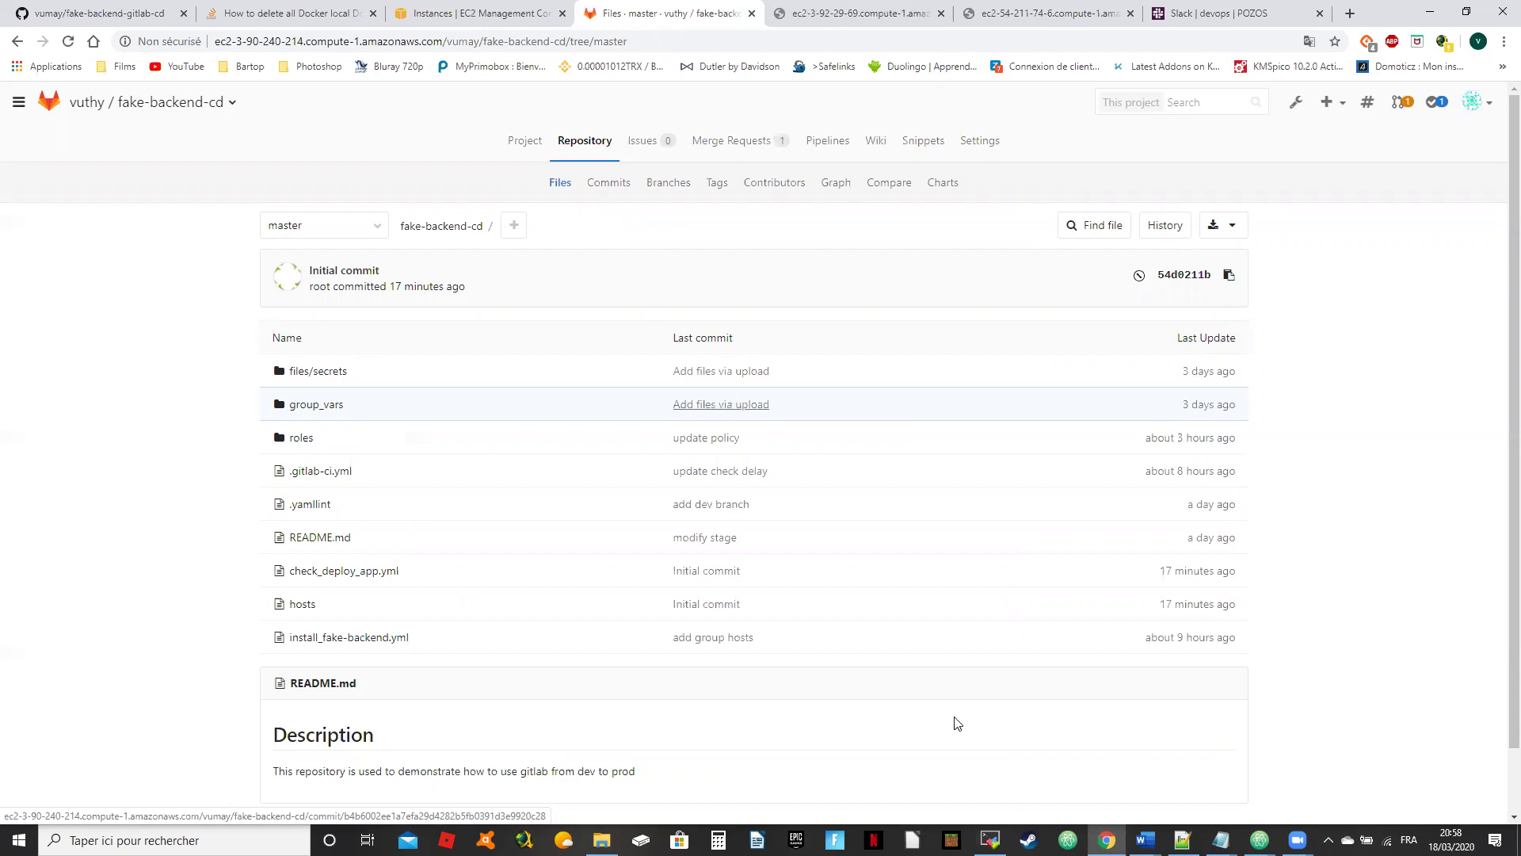
Step: Clear the terminal, cd into /home/admin/fake-backend-gitlab-cd and edit README.md in vi
{"action": "mouse_move", "coordinate": [991, 838]}
{"action": "left_click", "coordinate": [1003, 805]}
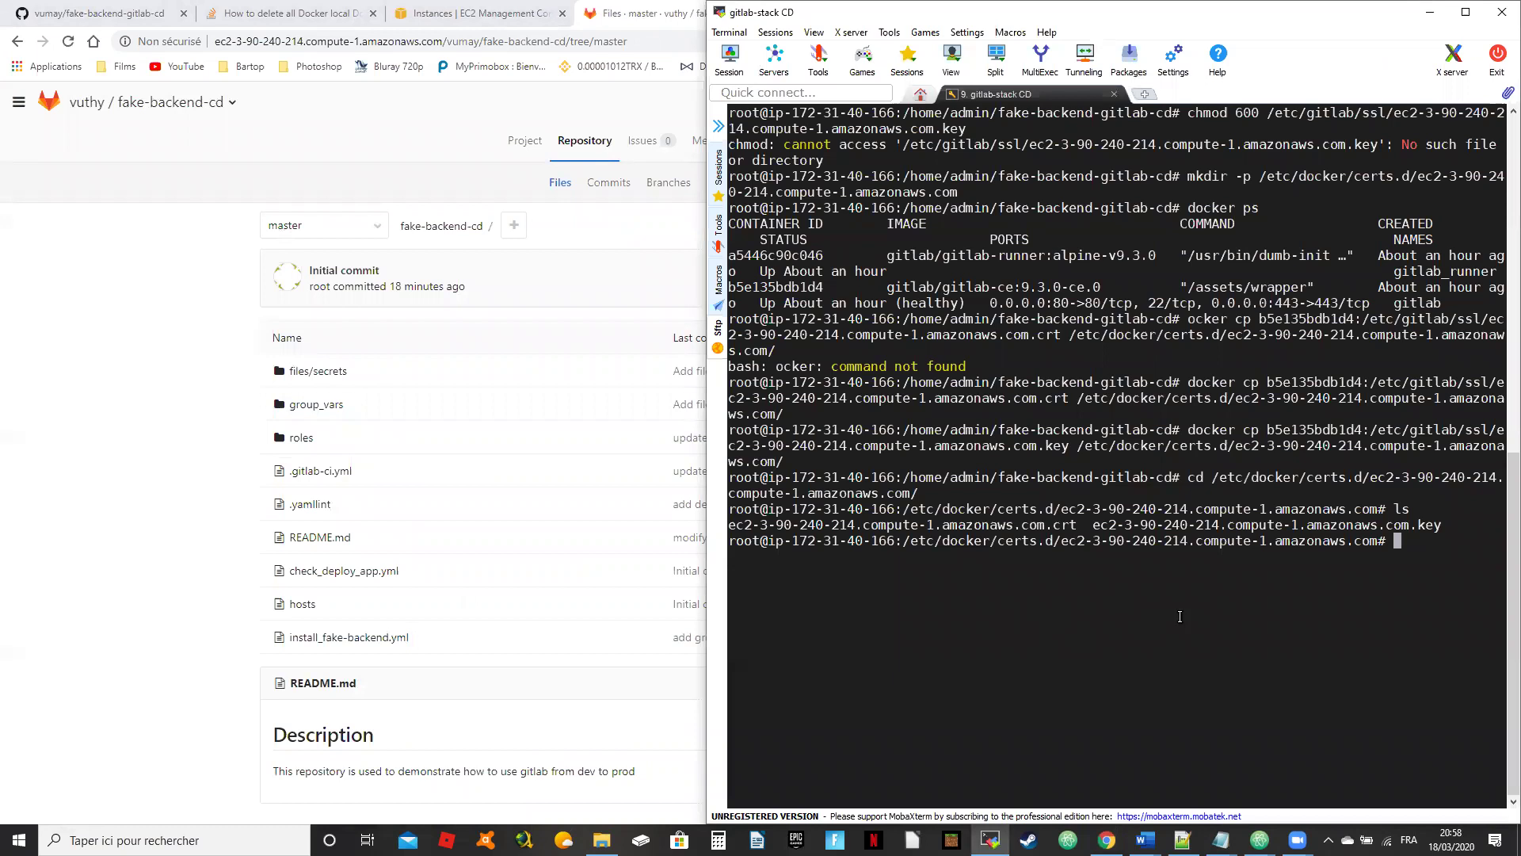
{"action": "type", "text": "clear"}
{"action": "key", "text": "Return"}
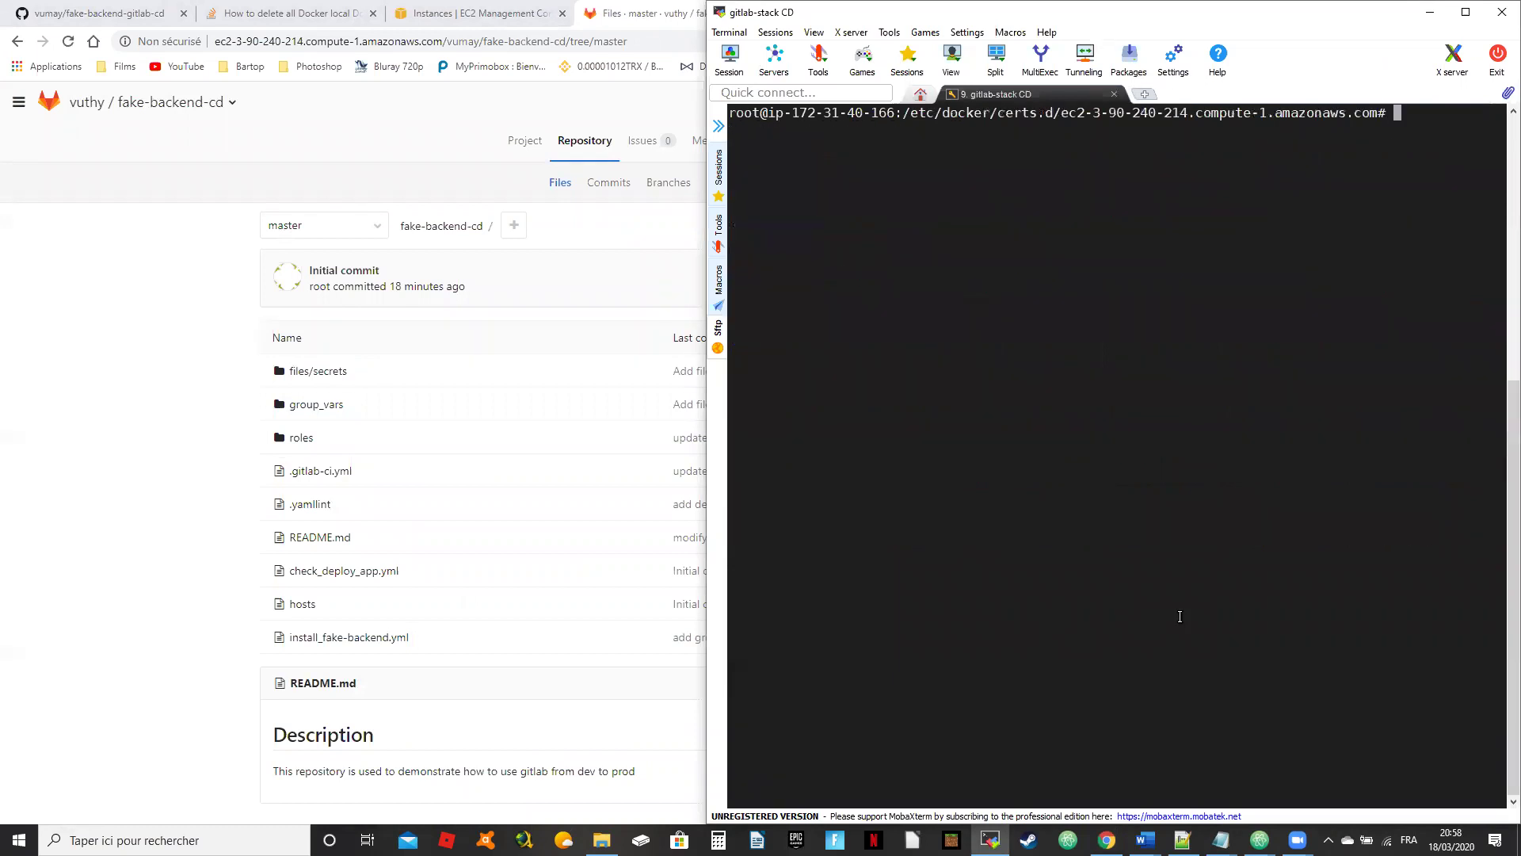
{"action": "type", "text": "vi R"}
{"action": "key", "text": "BackSpace"}
{"action": "key", "text": "BackSpace"}
{"action": "key", "text": "BackSpace"}
{"action": "key", "text": "BackSpace"}
{"action": "type", "text": "cd /home/admin/f"}
{"action": "key", "text": "Tab"}
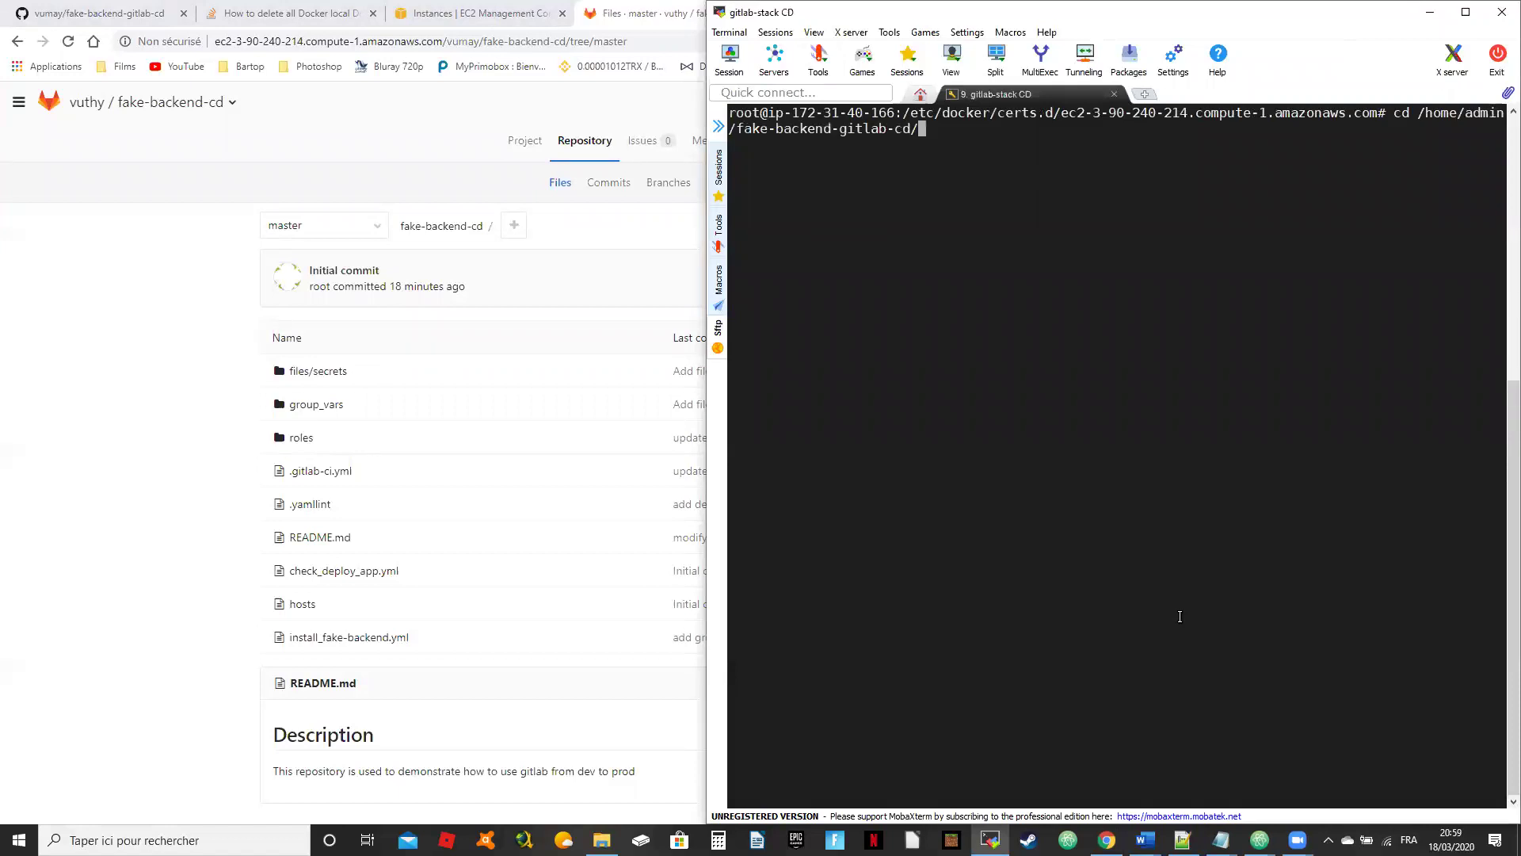
{"action": "key", "text": "Return"}
{"action": "type", "text": "vi R"}
{"action": "key", "text": "Tab"}
{"action": "key", "text": "Return"}
Step: Add a 'by' line with the author's name to README.md and save with :wq
{"action": "key", "text": "Down"}
{"action": "key", "text": "Down"}
{"action": "key", "text": "Down"}
{"action": "key", "text": "Up"}
{"action": "key", "text": "End"}
{"action": "key", "text": "b"}
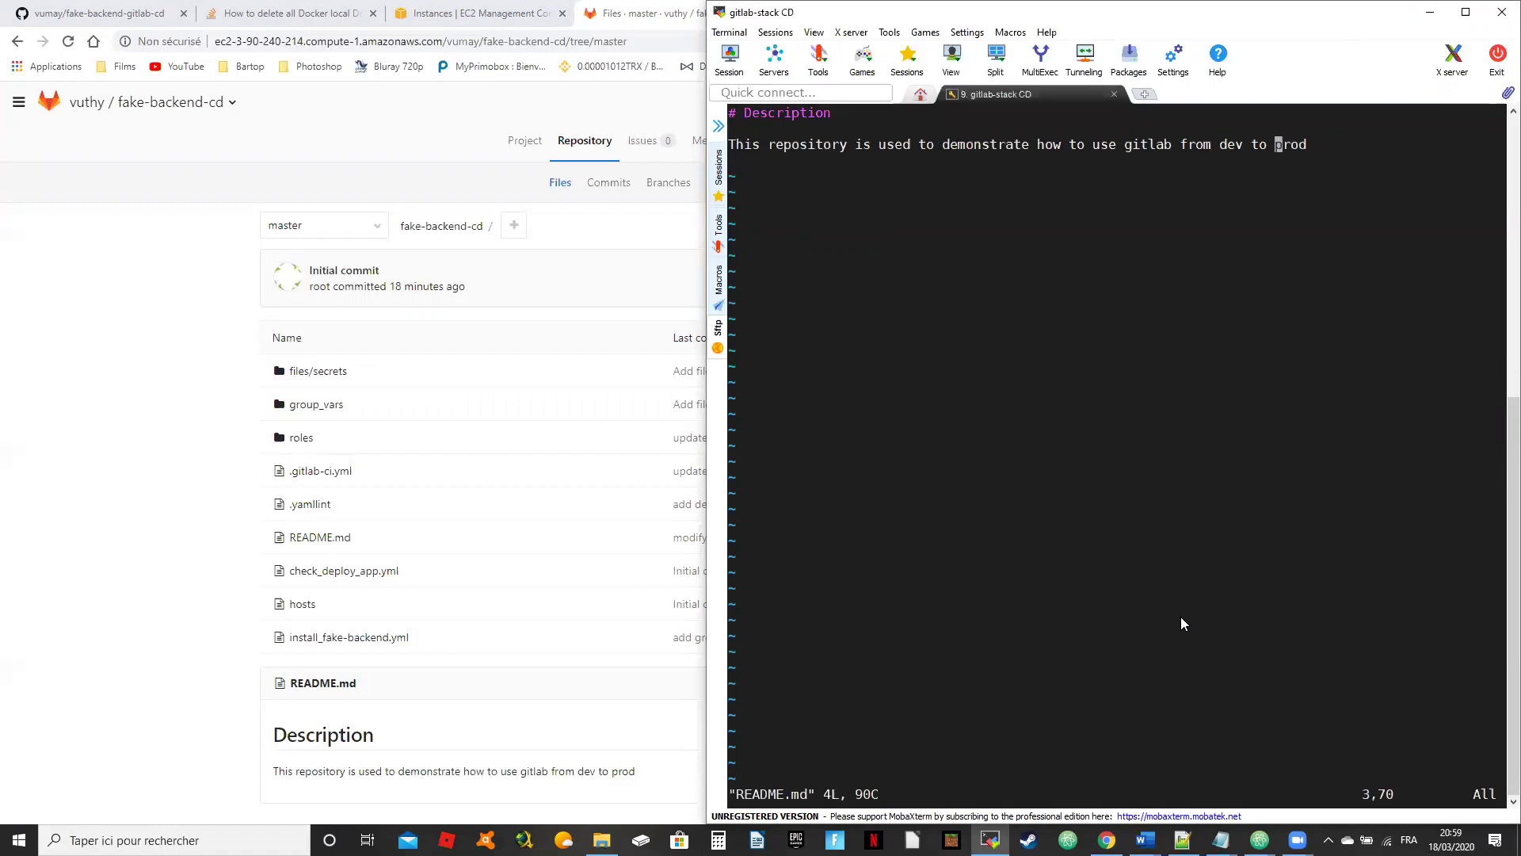
{"action": "key", "text": "Right"}
{"action": "key", "text": "Right"}
{"action": "type", "text": "oby Vyt"}
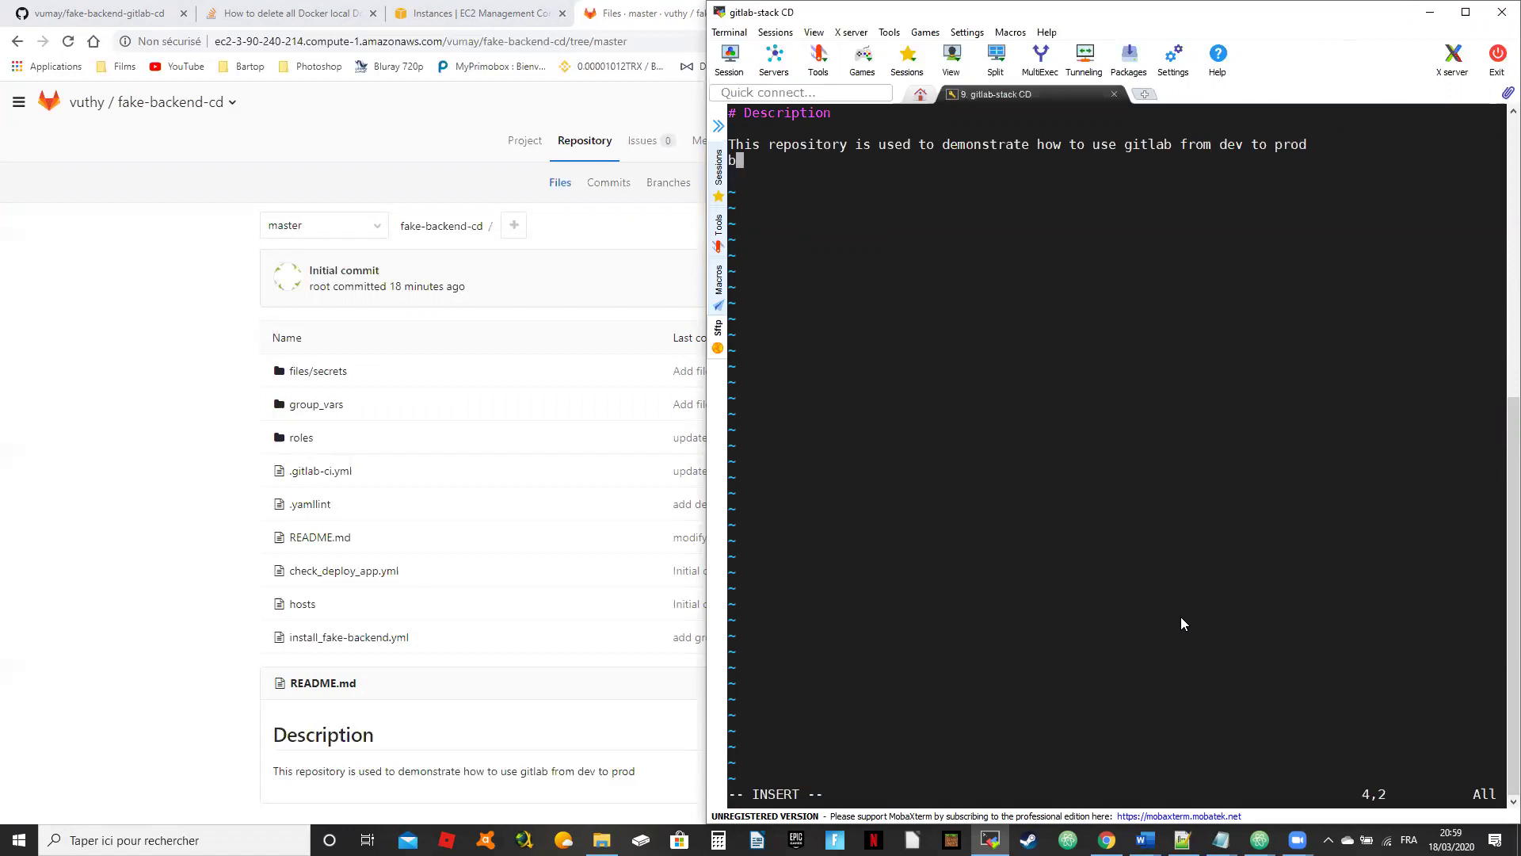
{"action": "key", "text": "BackSpace"}
{"action": "key", "text": "BackSpace"}
{"action": "type", "text": "uht"}
{"action": "key", "text": "BackSpace"}
{"action": "key", "text": "BackSpace"}
{"action": "type", "text": "thy"}
{"action": "key", "text": "Escape"}
{"action": "type", "text": ":wq"}
{"action": "key", "text": "Return"}
Step: Stage all changes and commit them with the message 'update readme'
{"action": "type", "text": "git add "}
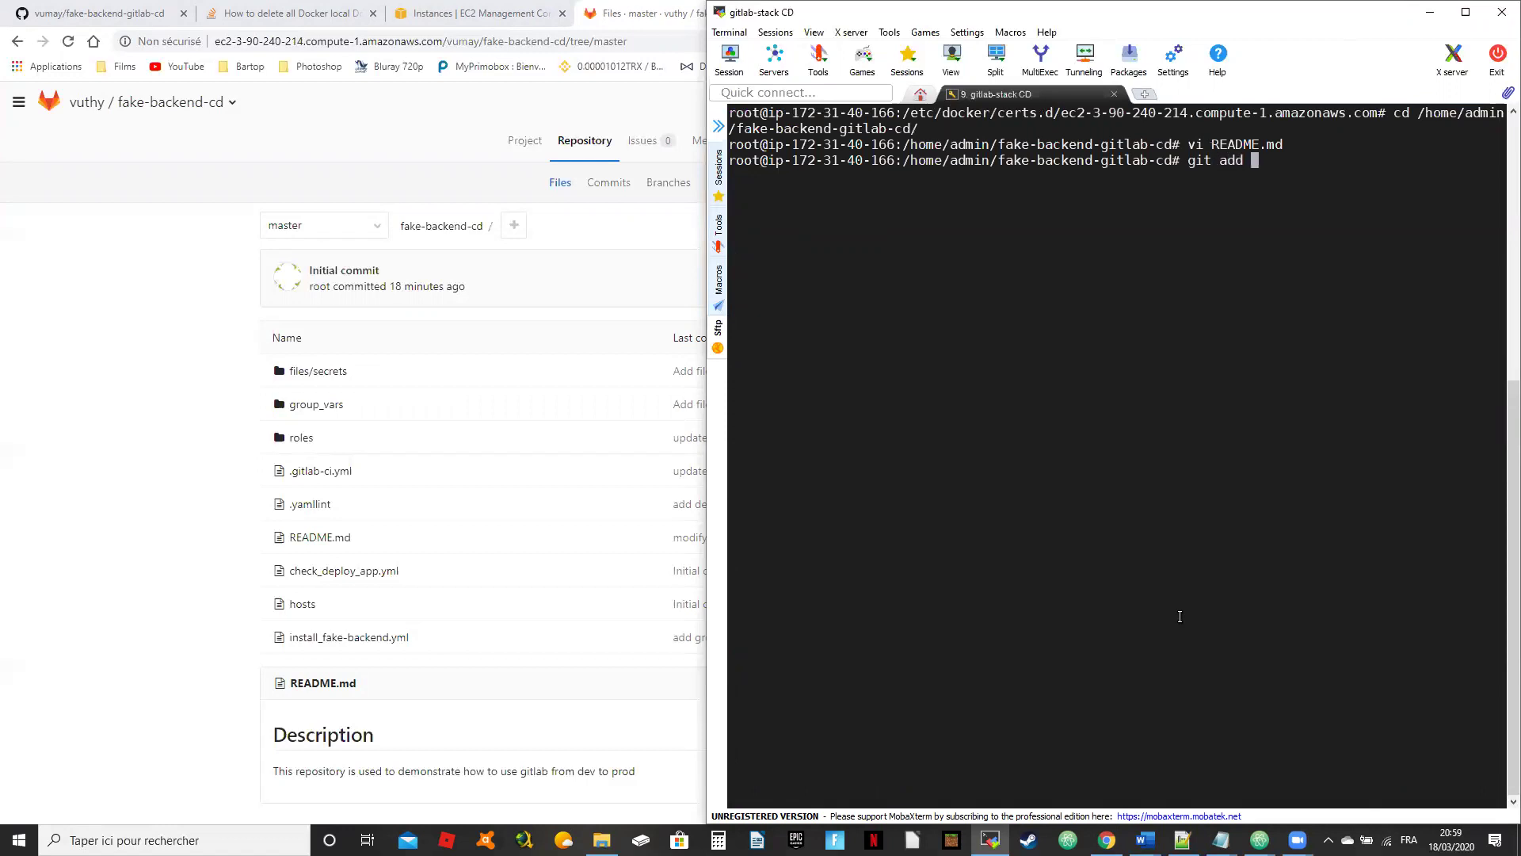
{"action": "type", "text": "."}
{"action": "key", "text": "Return"}
{"action": "type", "text": "git "}
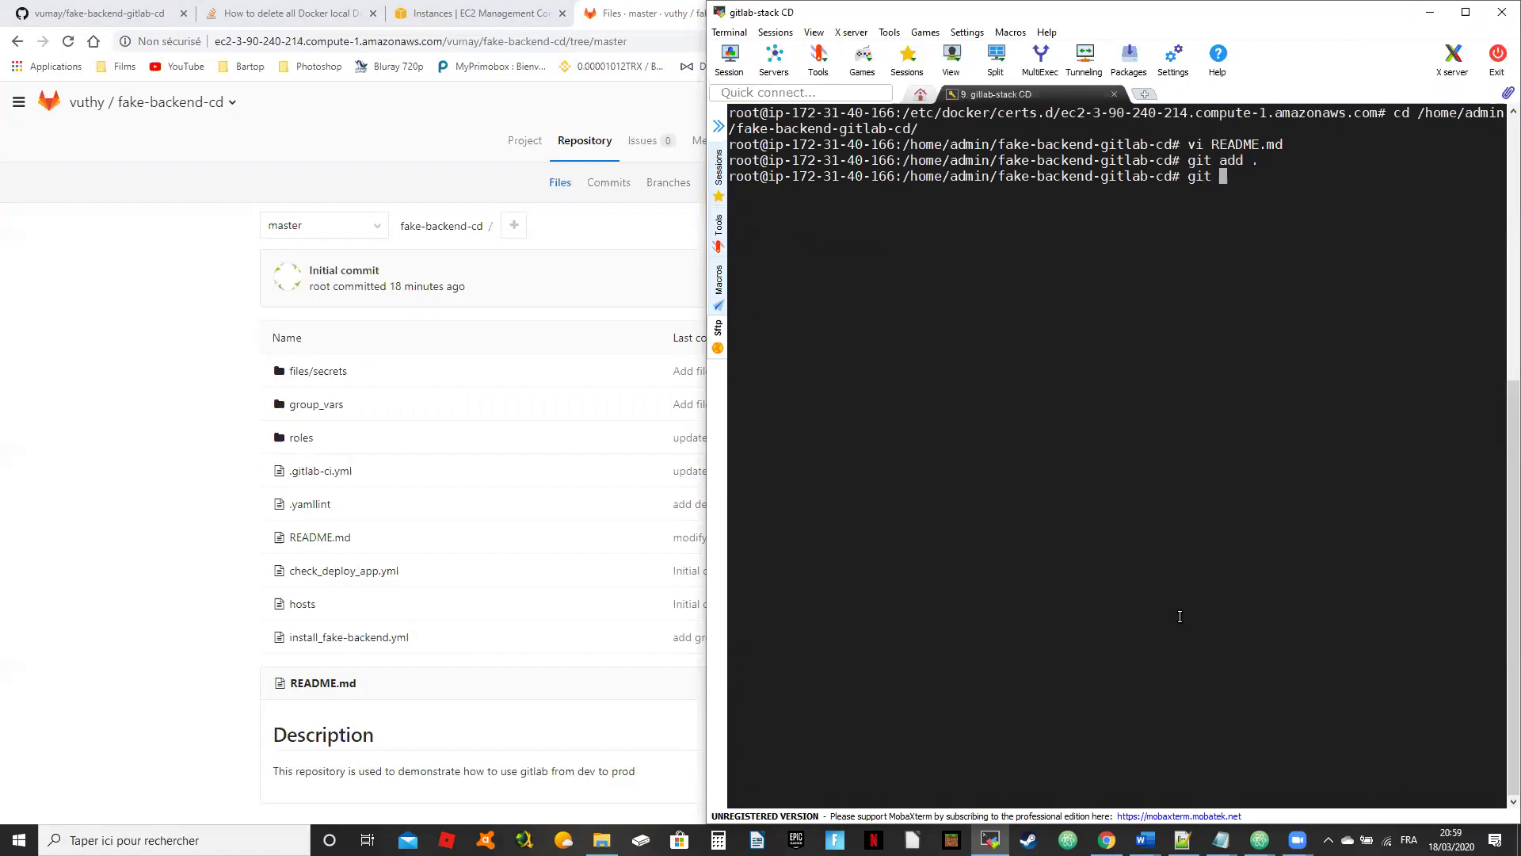
{"action": "type", "text": "commit -m \"update readme\""}
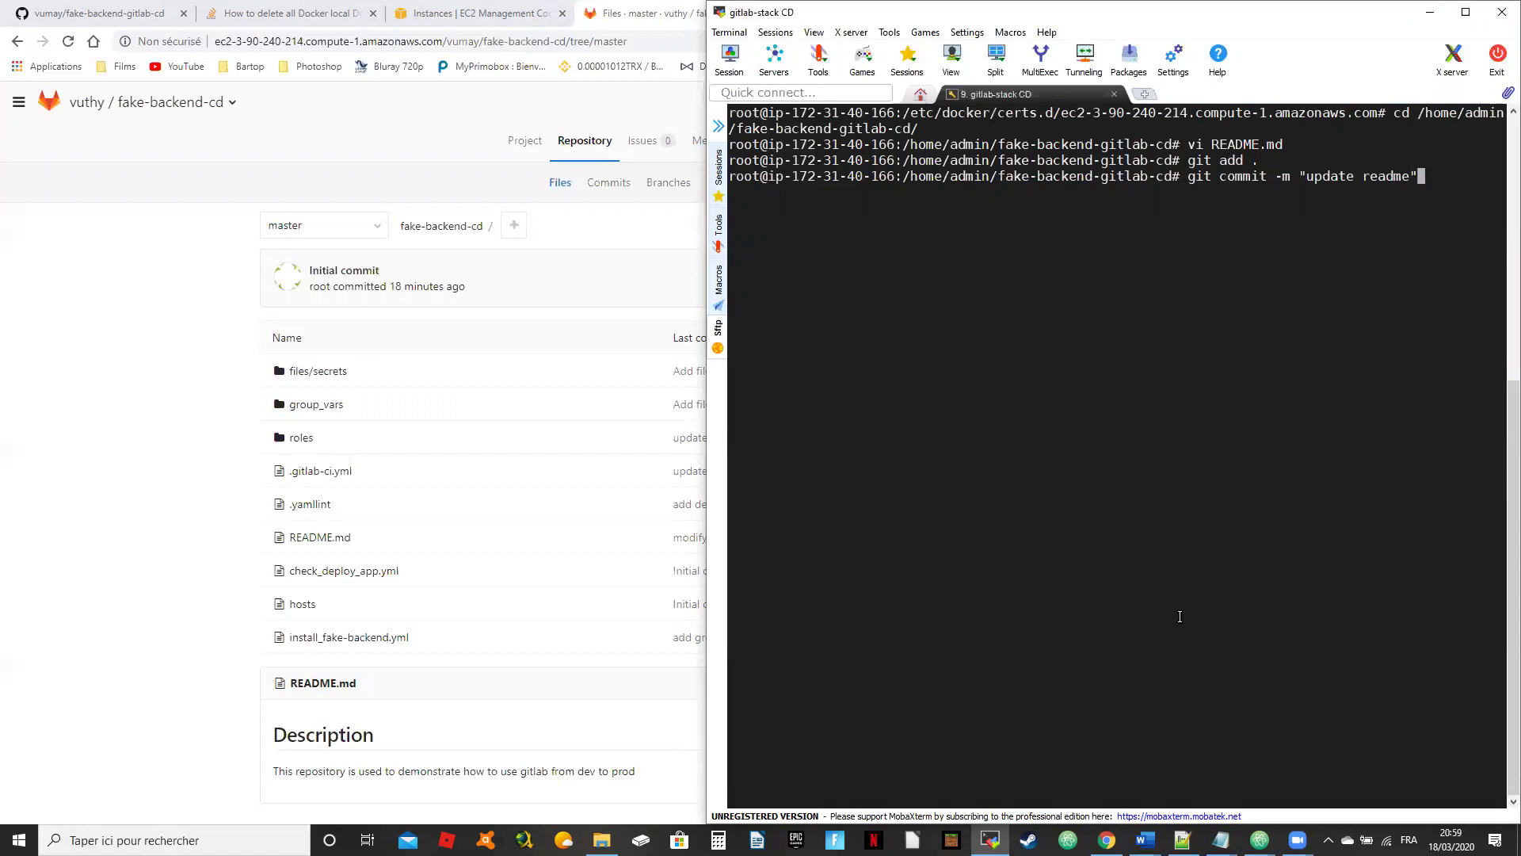
{"action": "key", "text": "Return"}
Step: Push the dev branch to the gitlab remote, entering the GitLab username and password
{"action": "type", "text": "git push gitlab"}
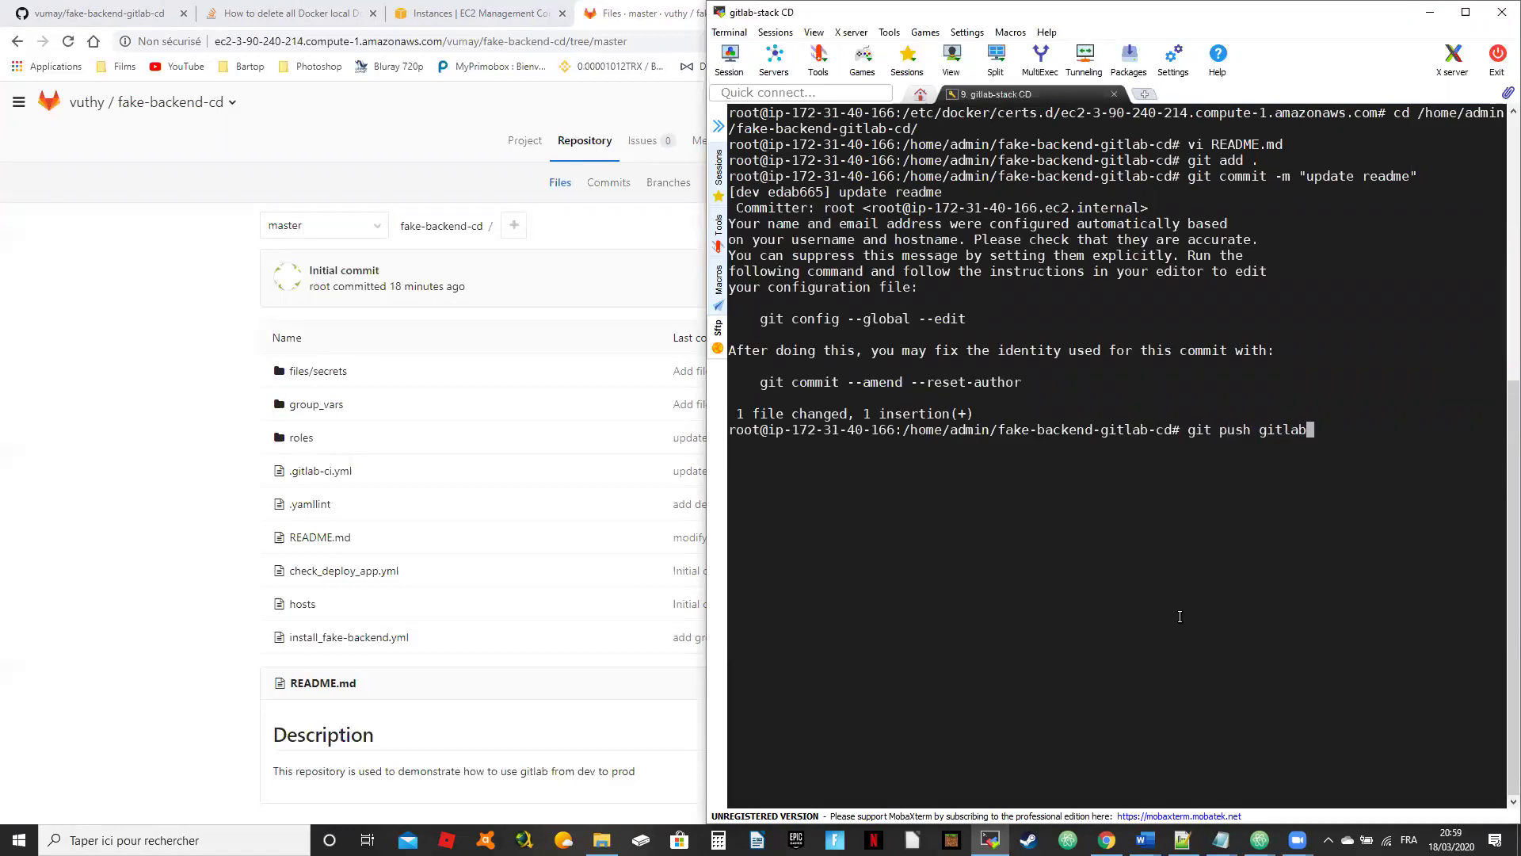
{"action": "type", "text": " dev"}
{"action": "key", "text": "Return"}
{"action": "type", "text": "vumay"}
{"action": "key", "text": "Return"}
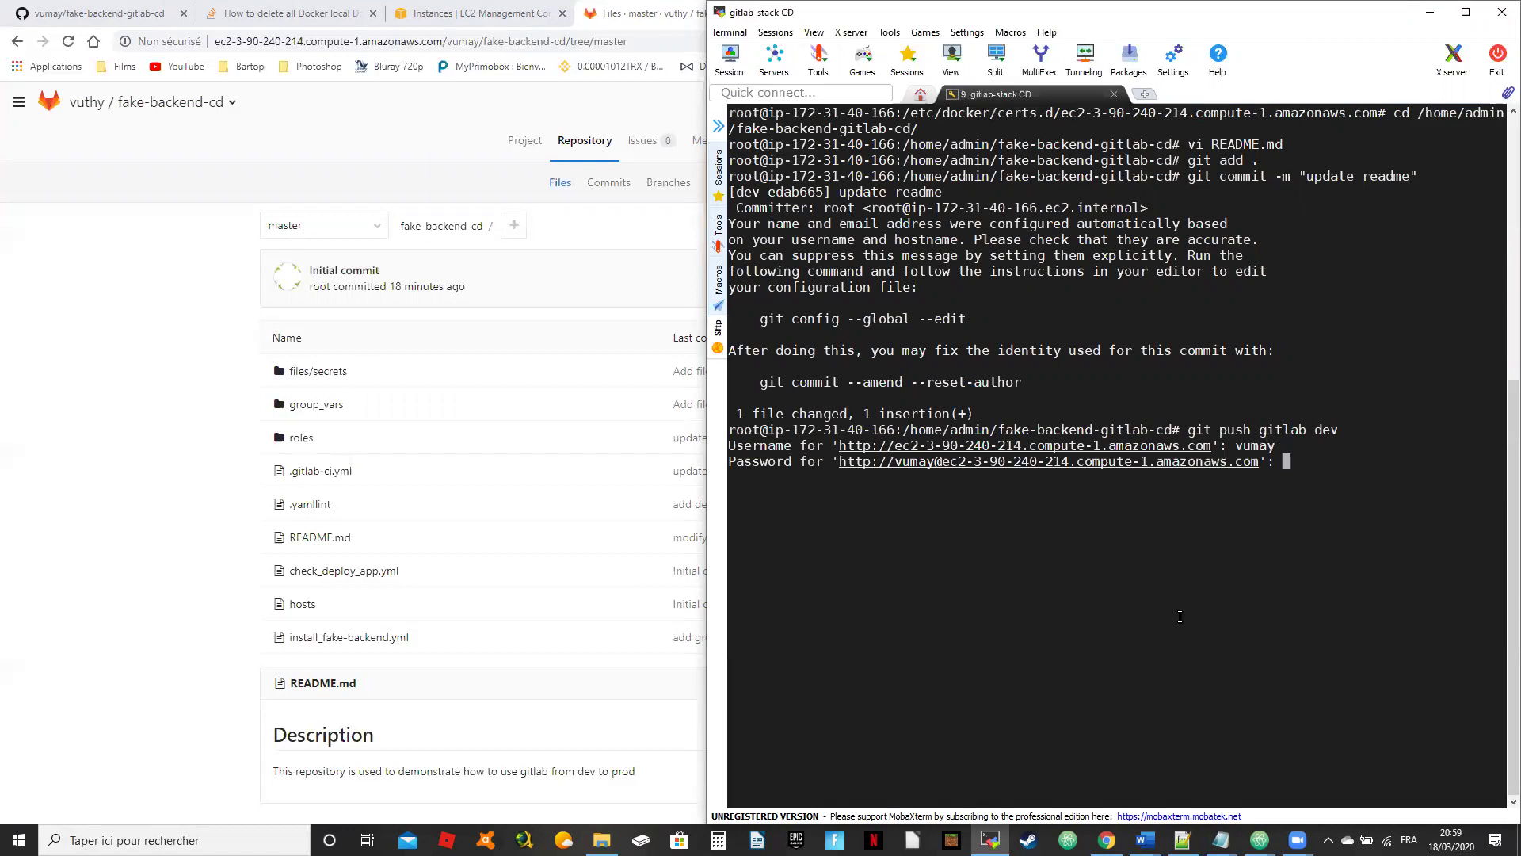
{"action": "key", "text": "Return"}
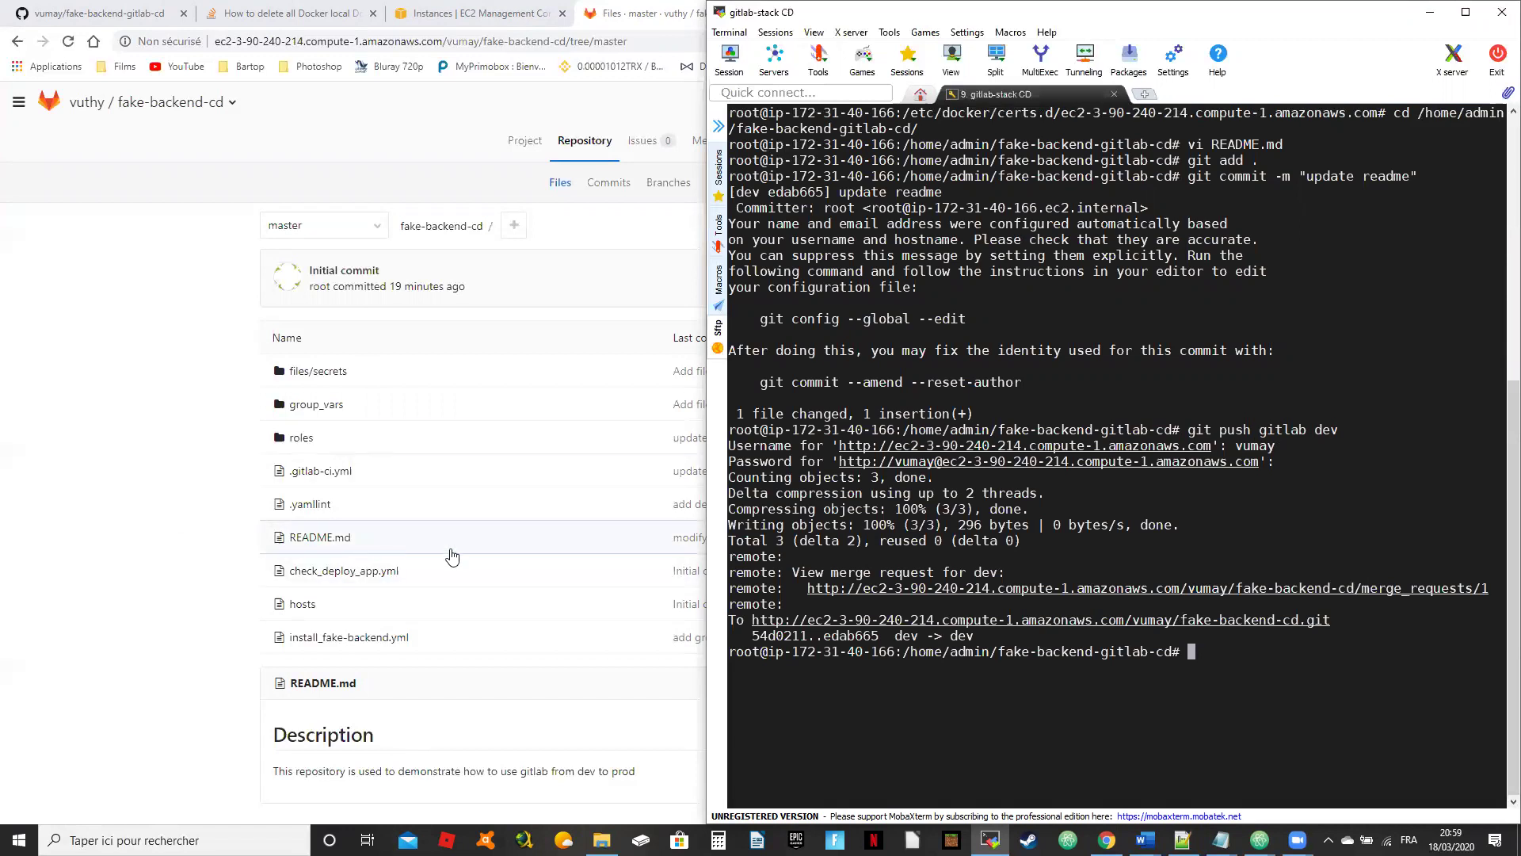
{"action": "left_click", "coordinate": [82, 307]}
Step: Show running Pipeline #3 details beside the terminal, then run clear in the terminal
{"action": "left_click", "coordinate": [824, 143]}
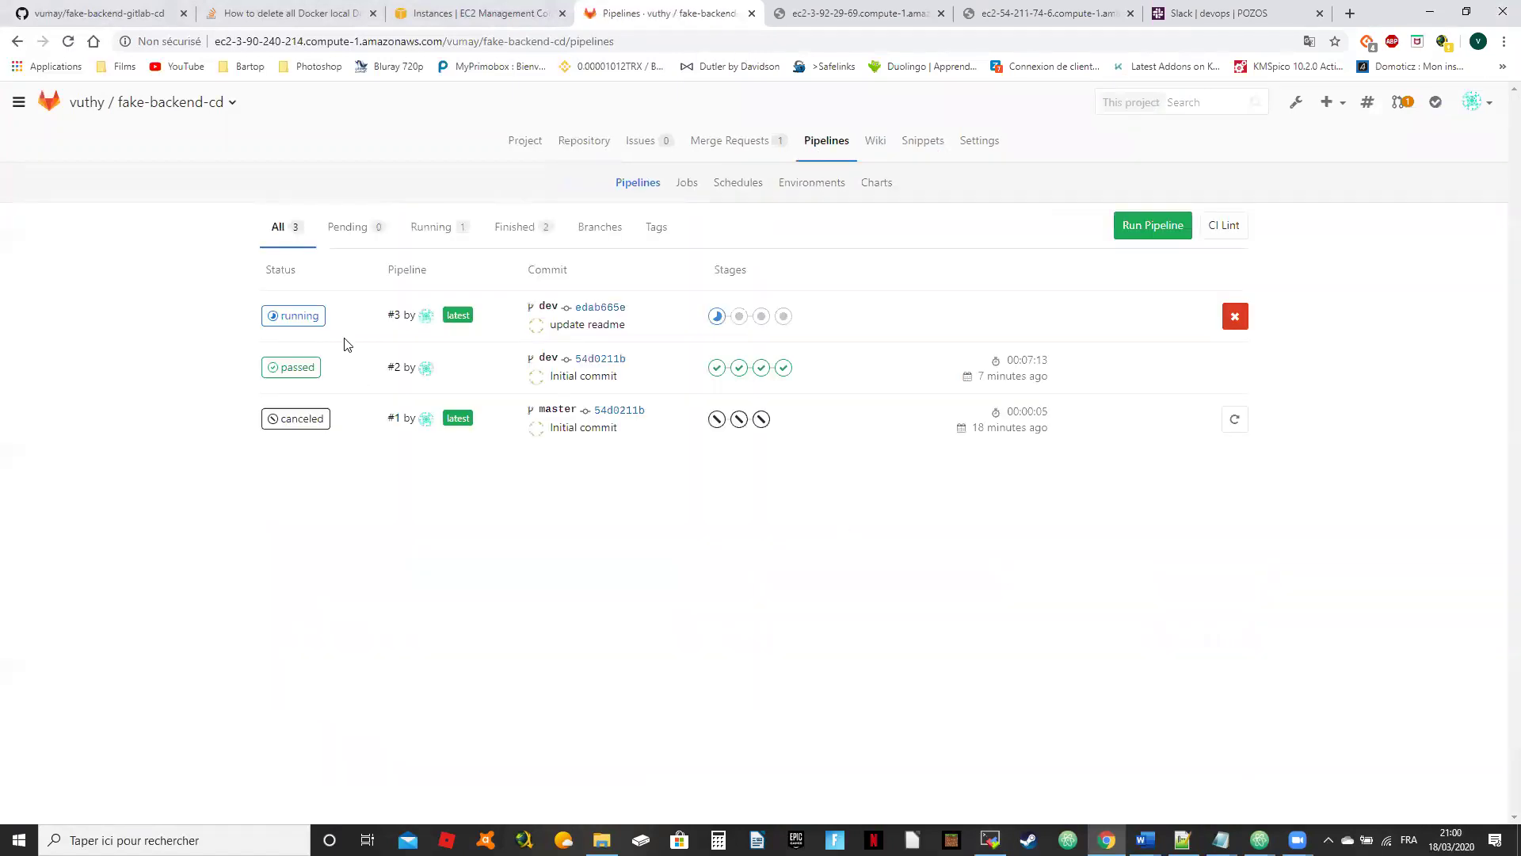
{"action": "left_click", "coordinate": [309, 317]}
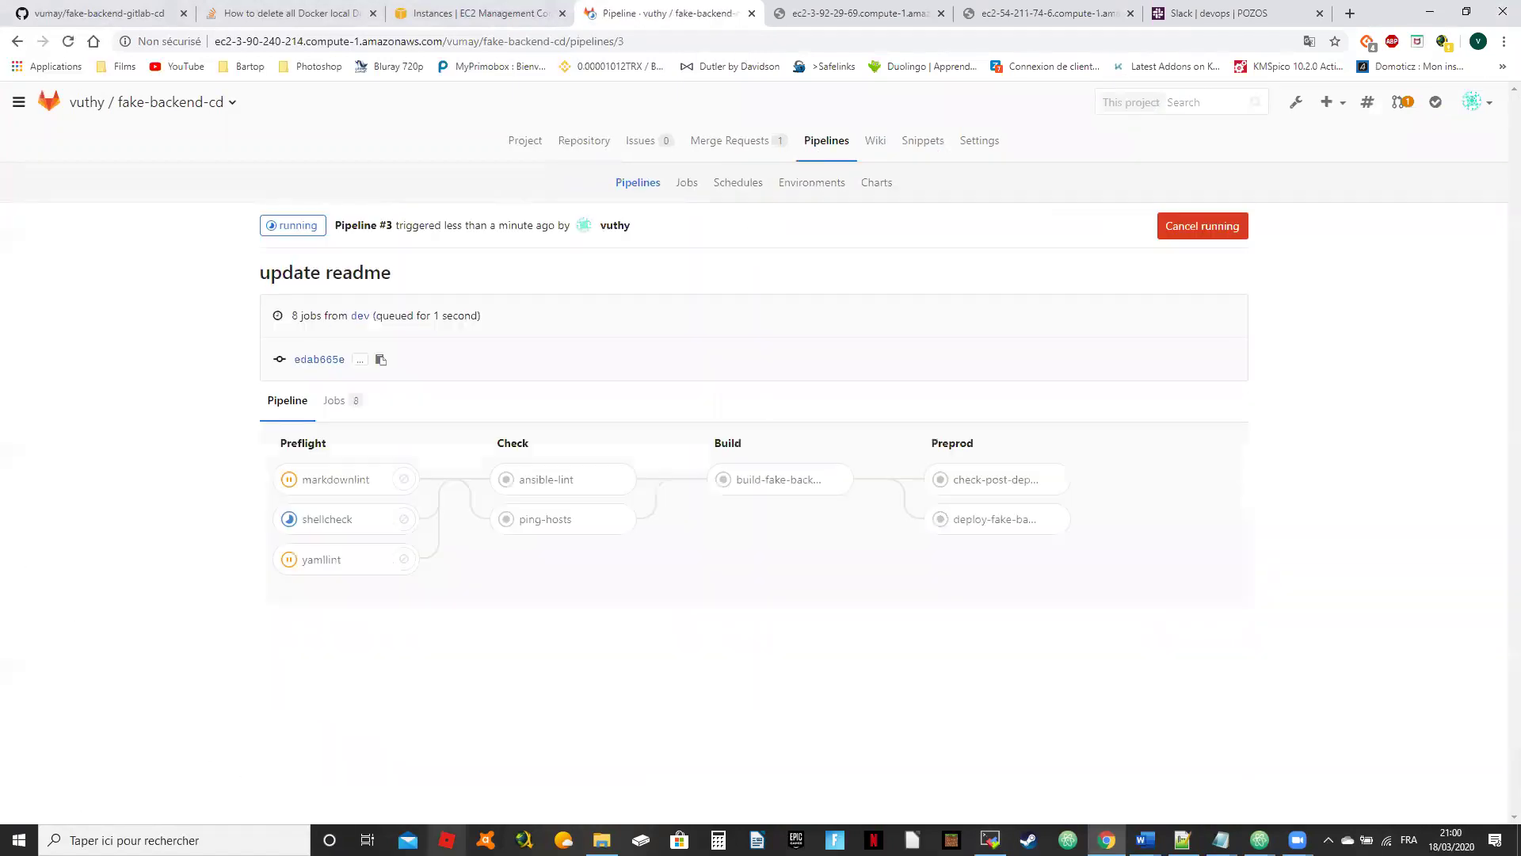
{"action": "left_click", "coordinate": [1467, 11]}
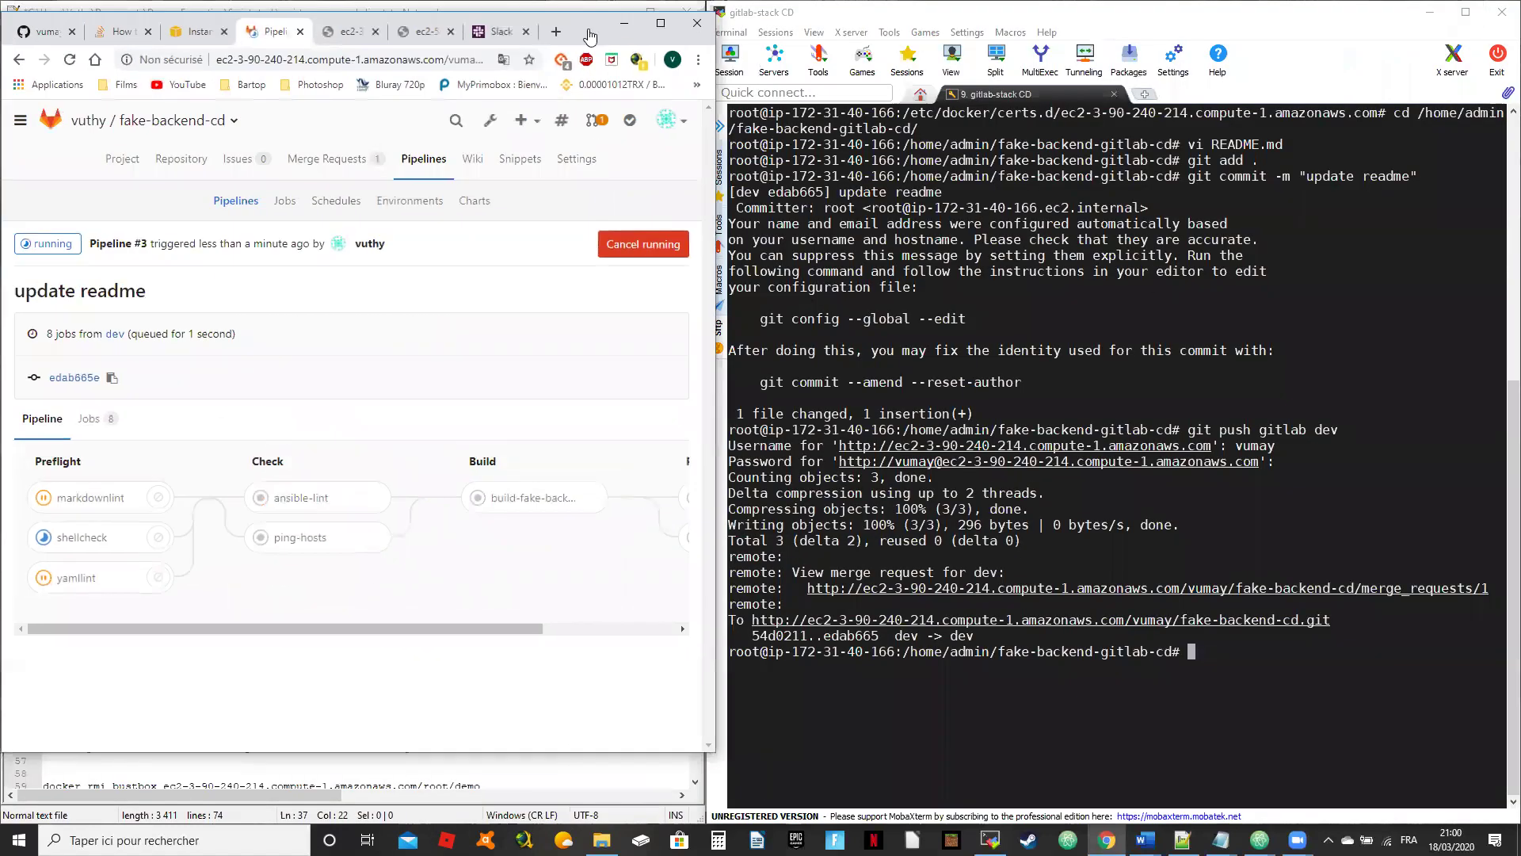
{"action": "left_click", "coordinate": [1104, 507]}
{"action": "type", "text": "clear"}
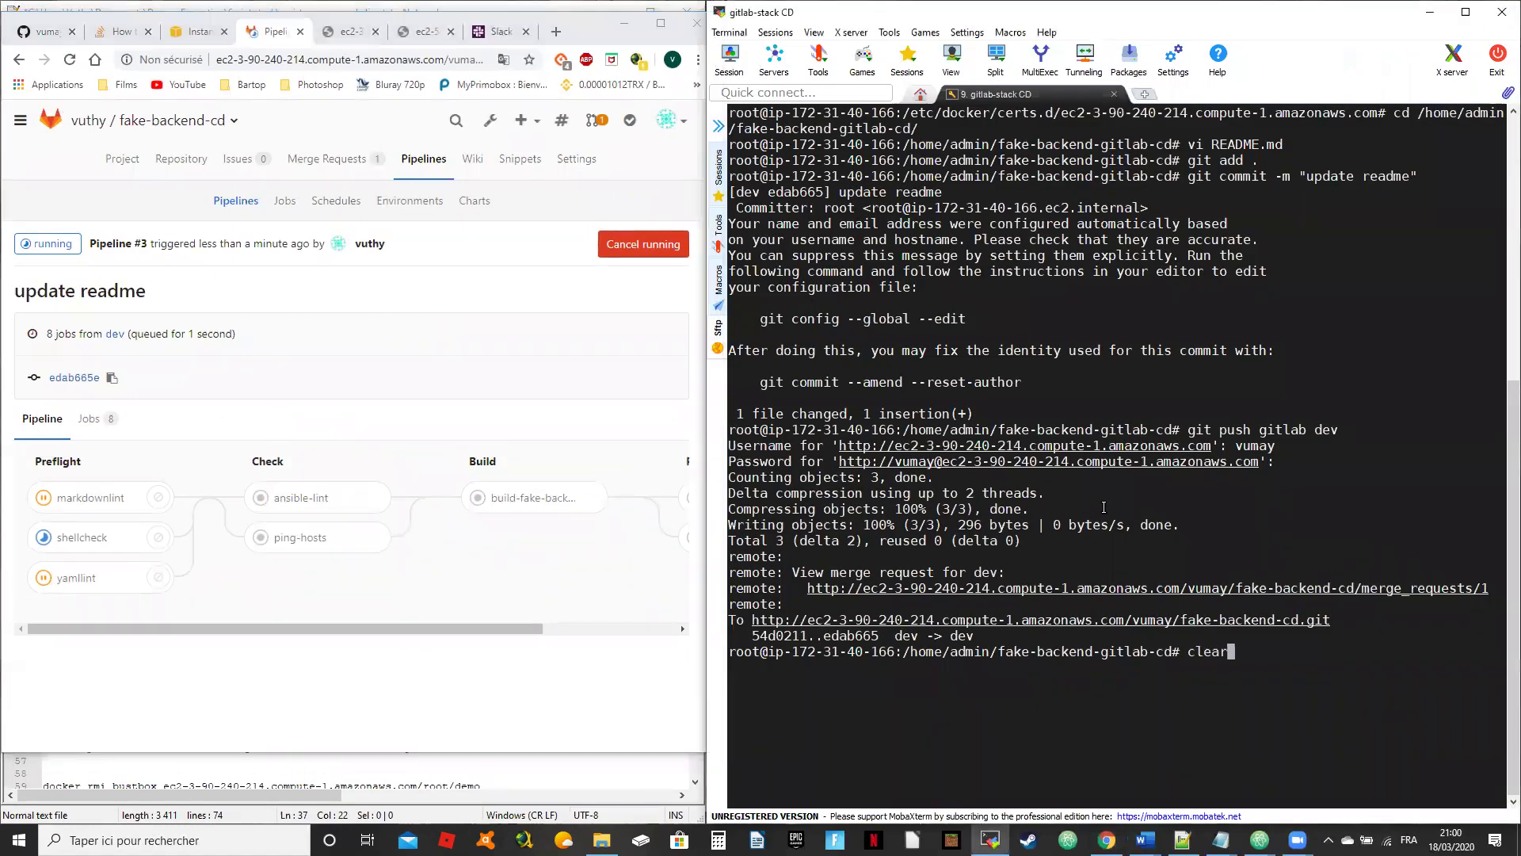
{"action": "key", "text": "Return"}
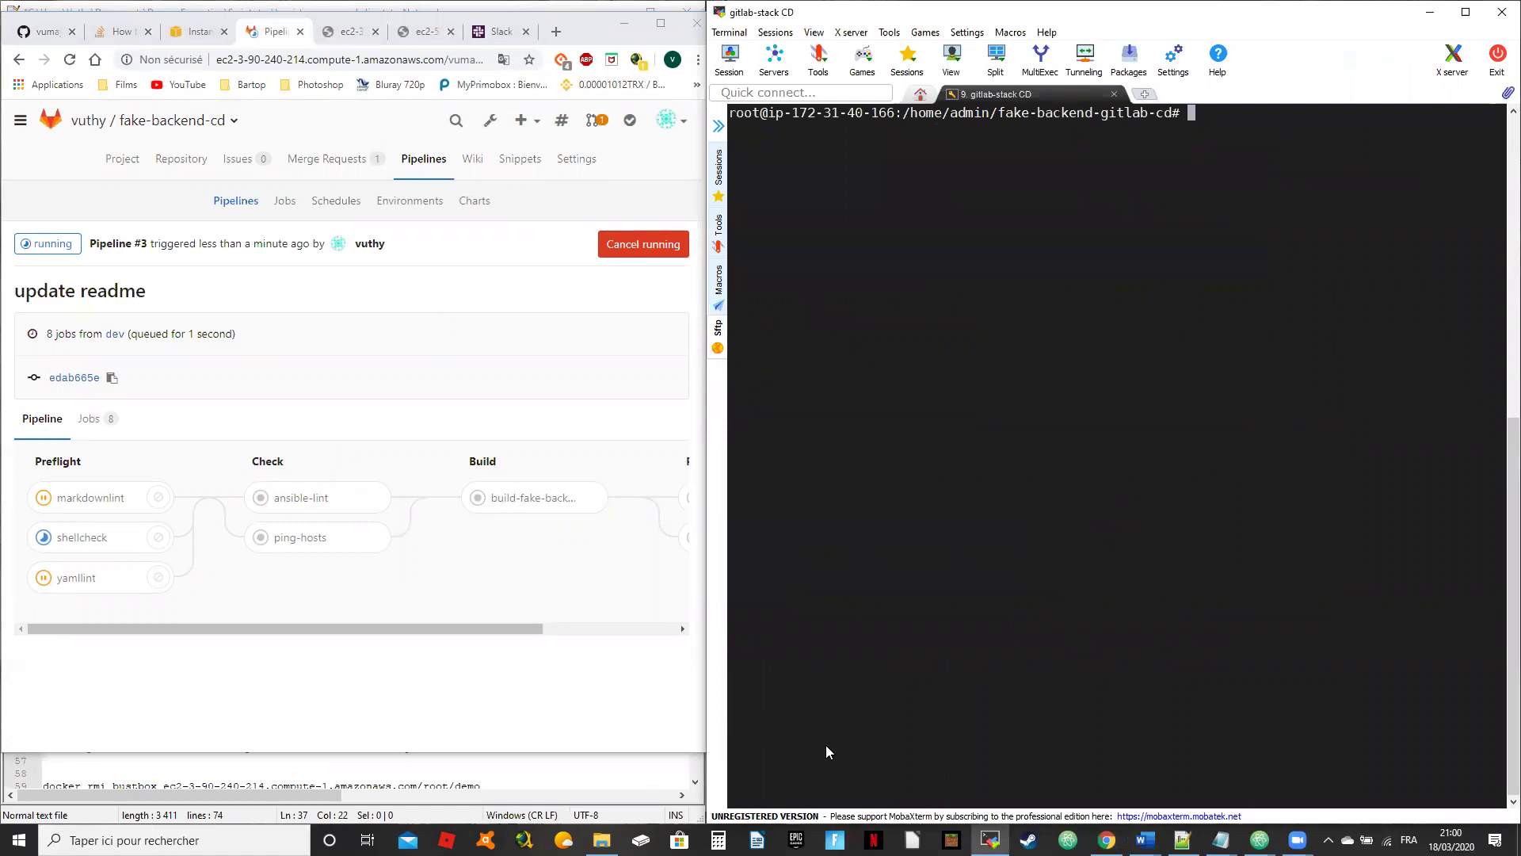
Step: Change into the registry host's certs.d folder and list its files
{"action": "left_click", "coordinate": [1182, 840]}
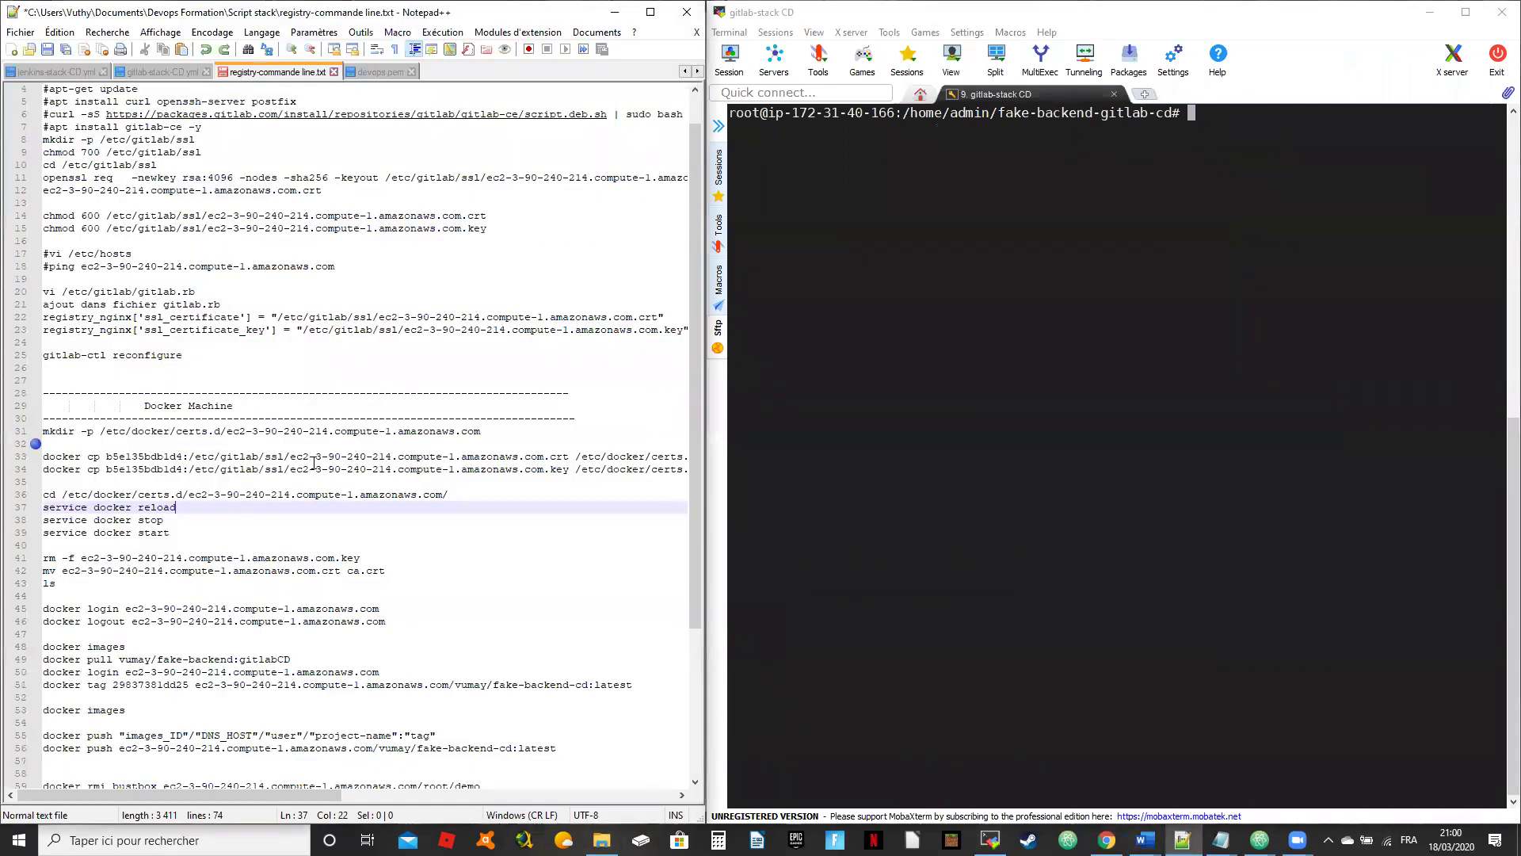
{"action": "left_click", "coordinate": [400, 557]}
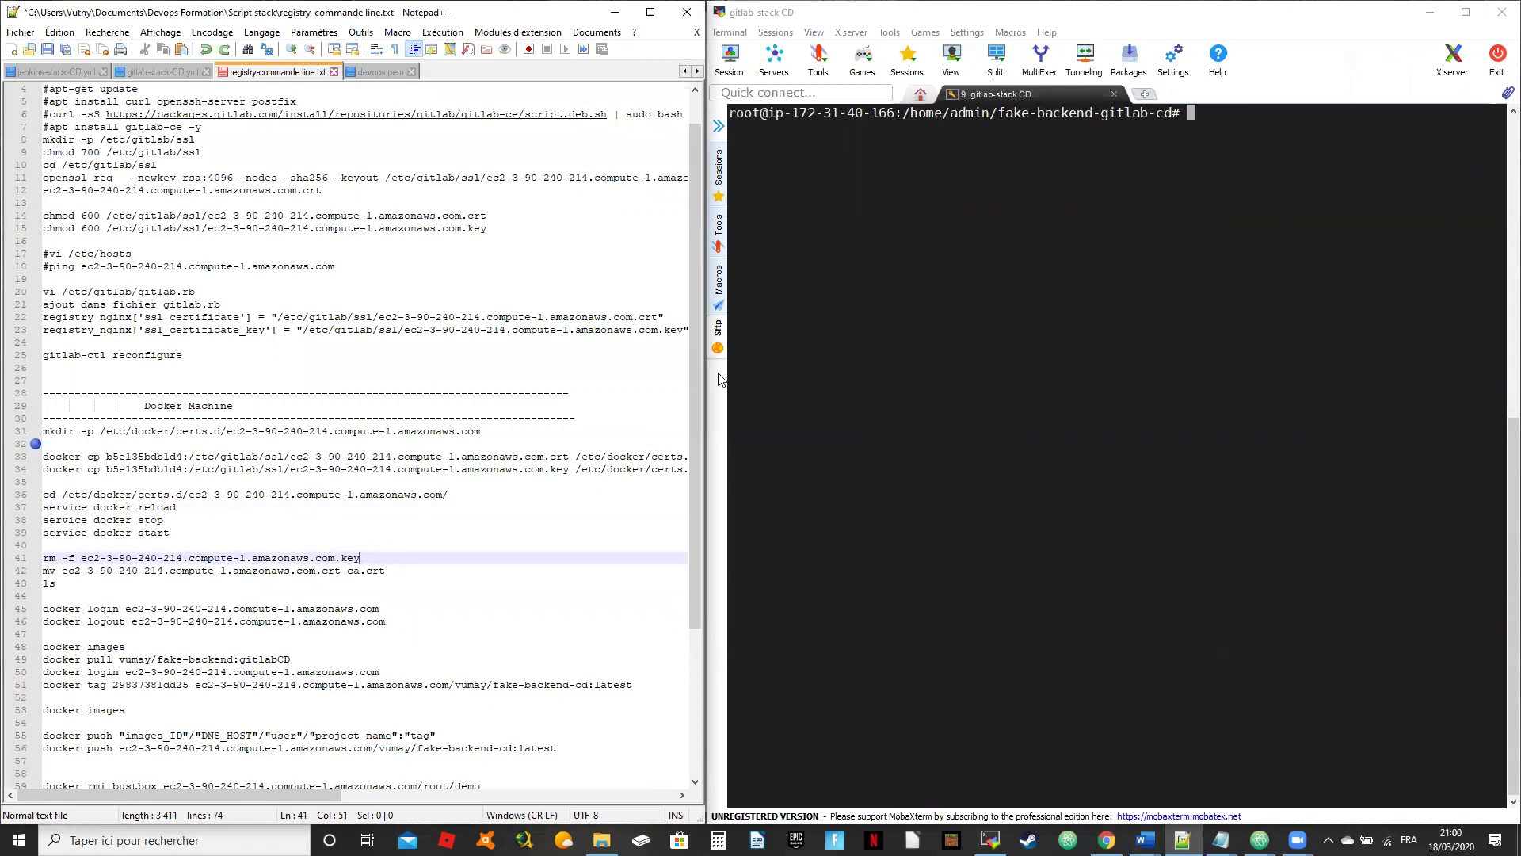
{"action": "left_click_drag", "start_coordinate": [449, 495], "coordinate": [43, 495]}
{"action": "key", "text": "super+c"}
{"action": "right_click", "coordinate": [1159, 334]}
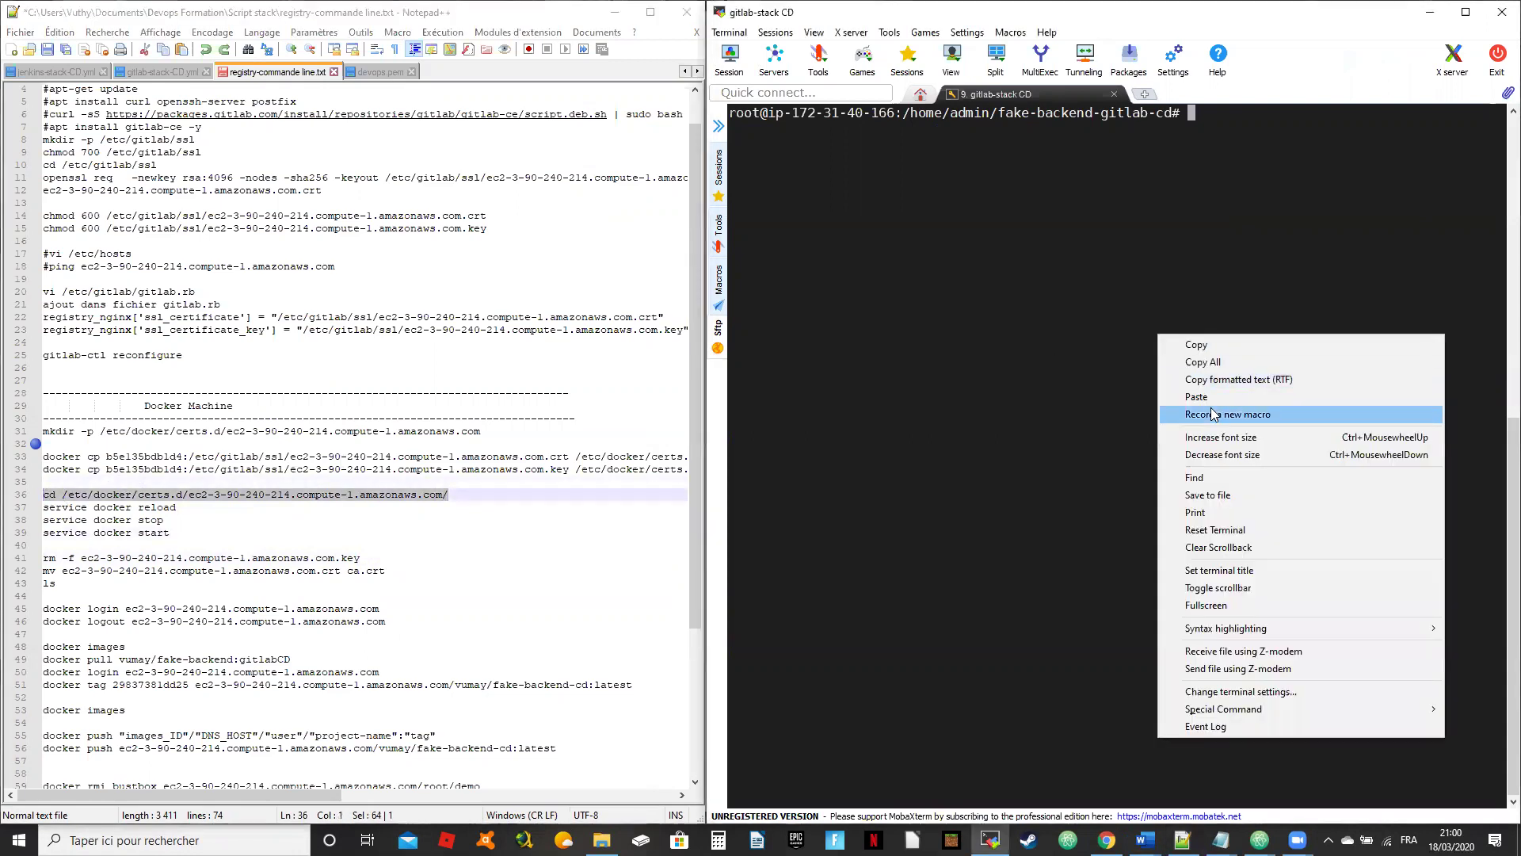
{"action": "left_click", "coordinate": [1196, 396]}
{"action": "key", "text": "Return"}
{"action": "type", "text": "ls"}
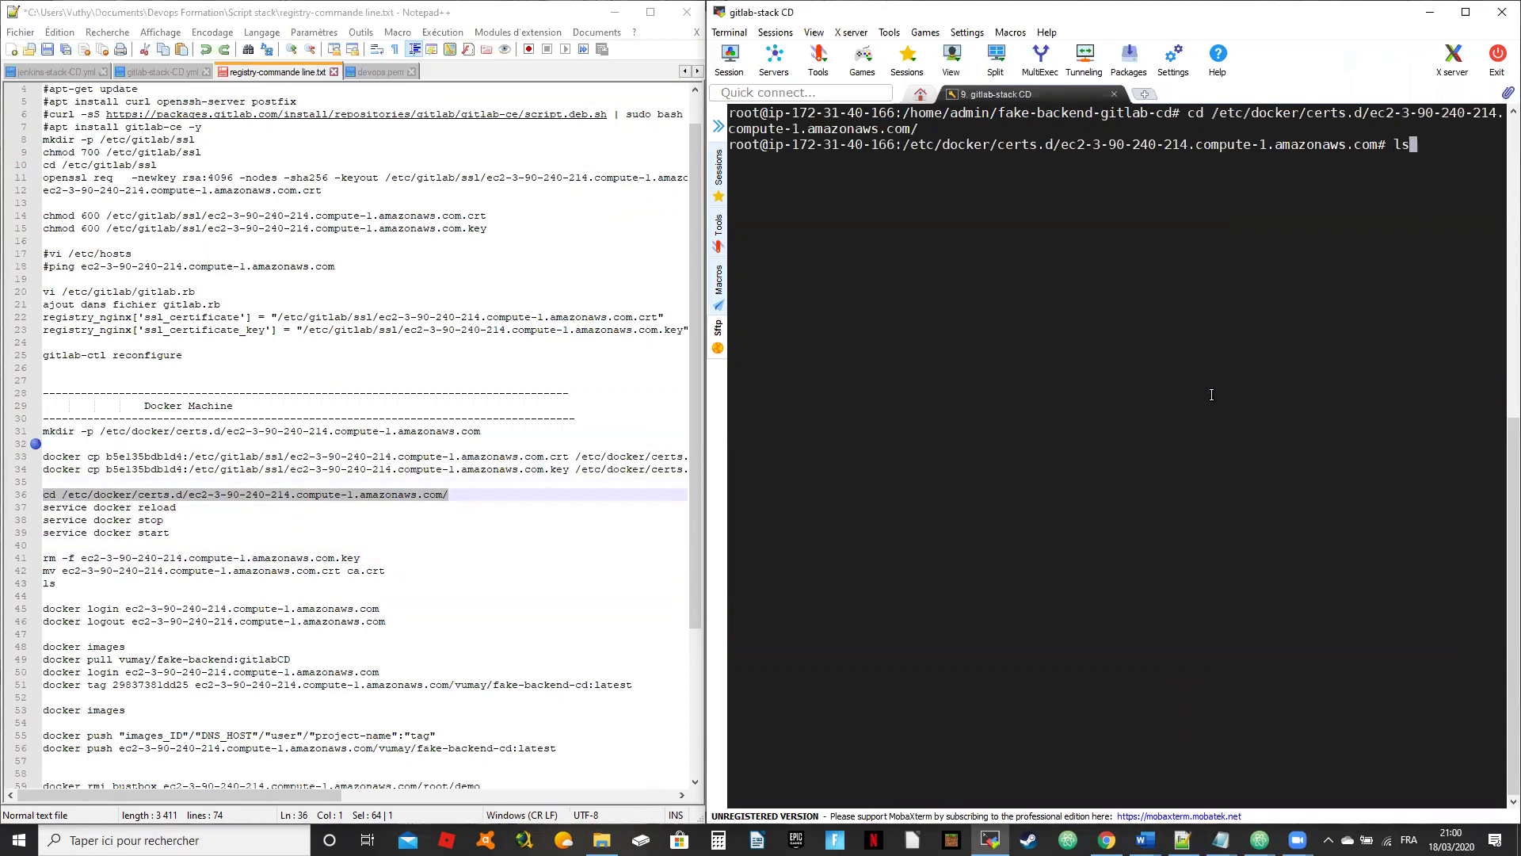
{"action": "key", "text": "Return"}
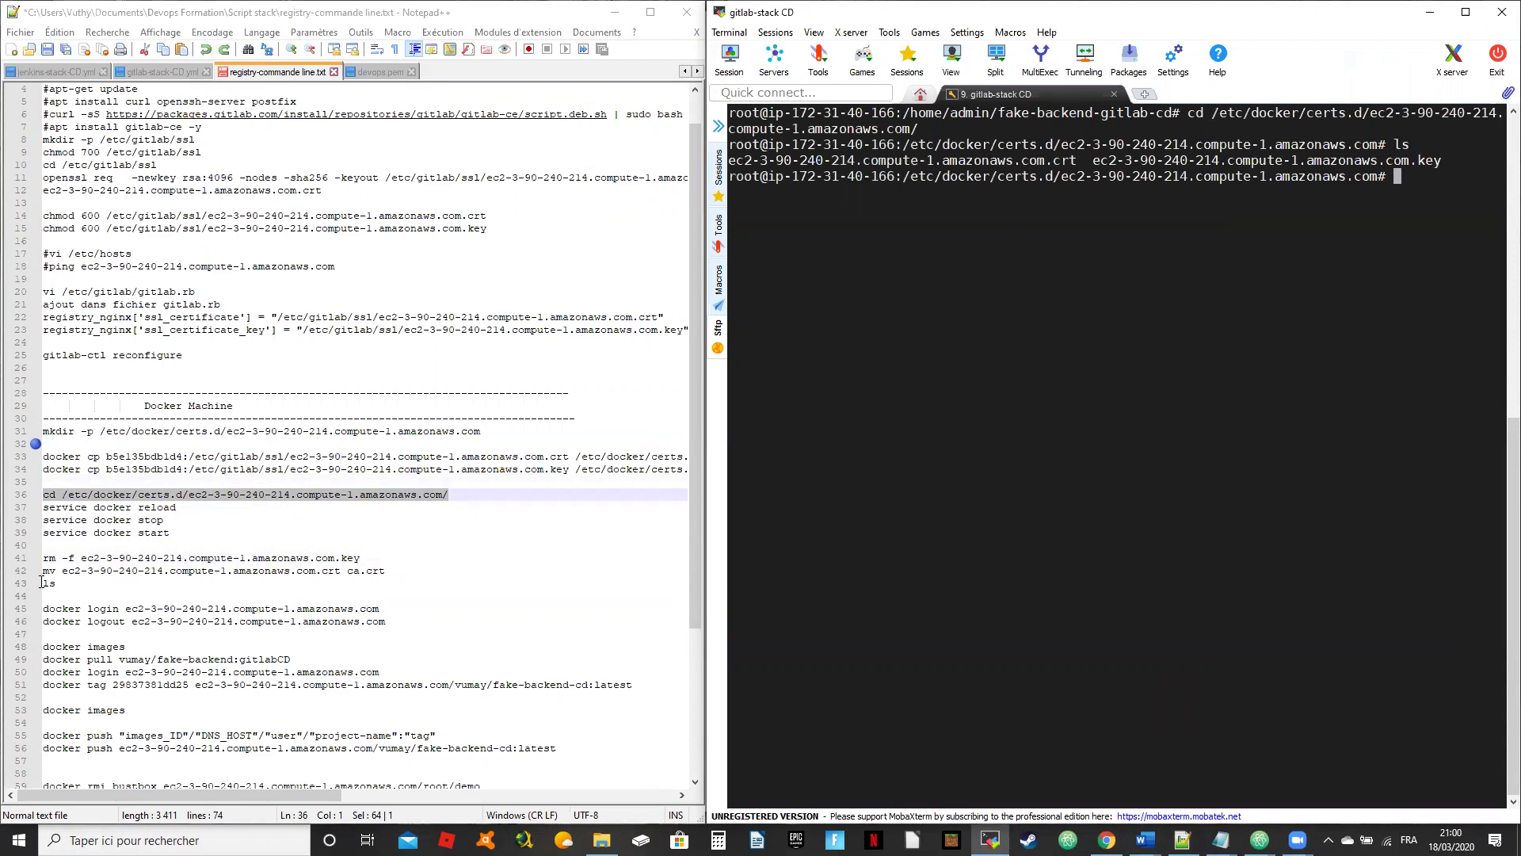
Step: Delete the .key file from the certs folder with rm -f
{"action": "left_click_drag", "start_coordinate": [360, 555], "coordinate": [8, 586]}
{"action": "left_click_drag", "start_coordinate": [170, 532], "coordinate": [68, 498]}
{"action": "left_click", "coordinate": [181, 545]}
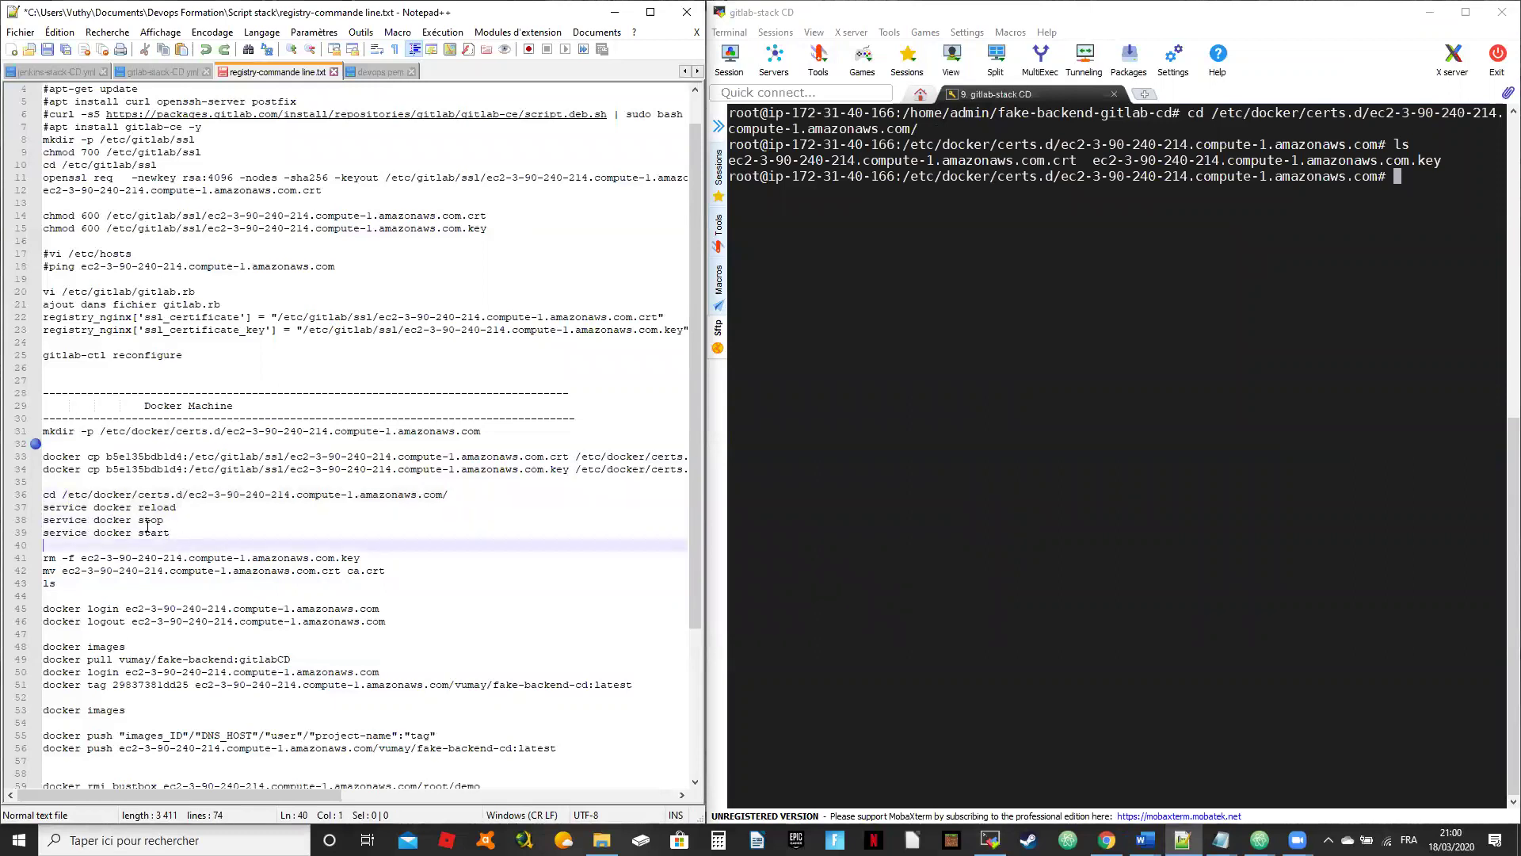
{"action": "left_click_drag", "start_coordinate": [390, 556], "coordinate": [20, 561]}
{"action": "key", "text": "ctrl+c"}
{"action": "right_click", "coordinate": [1153, 336]}
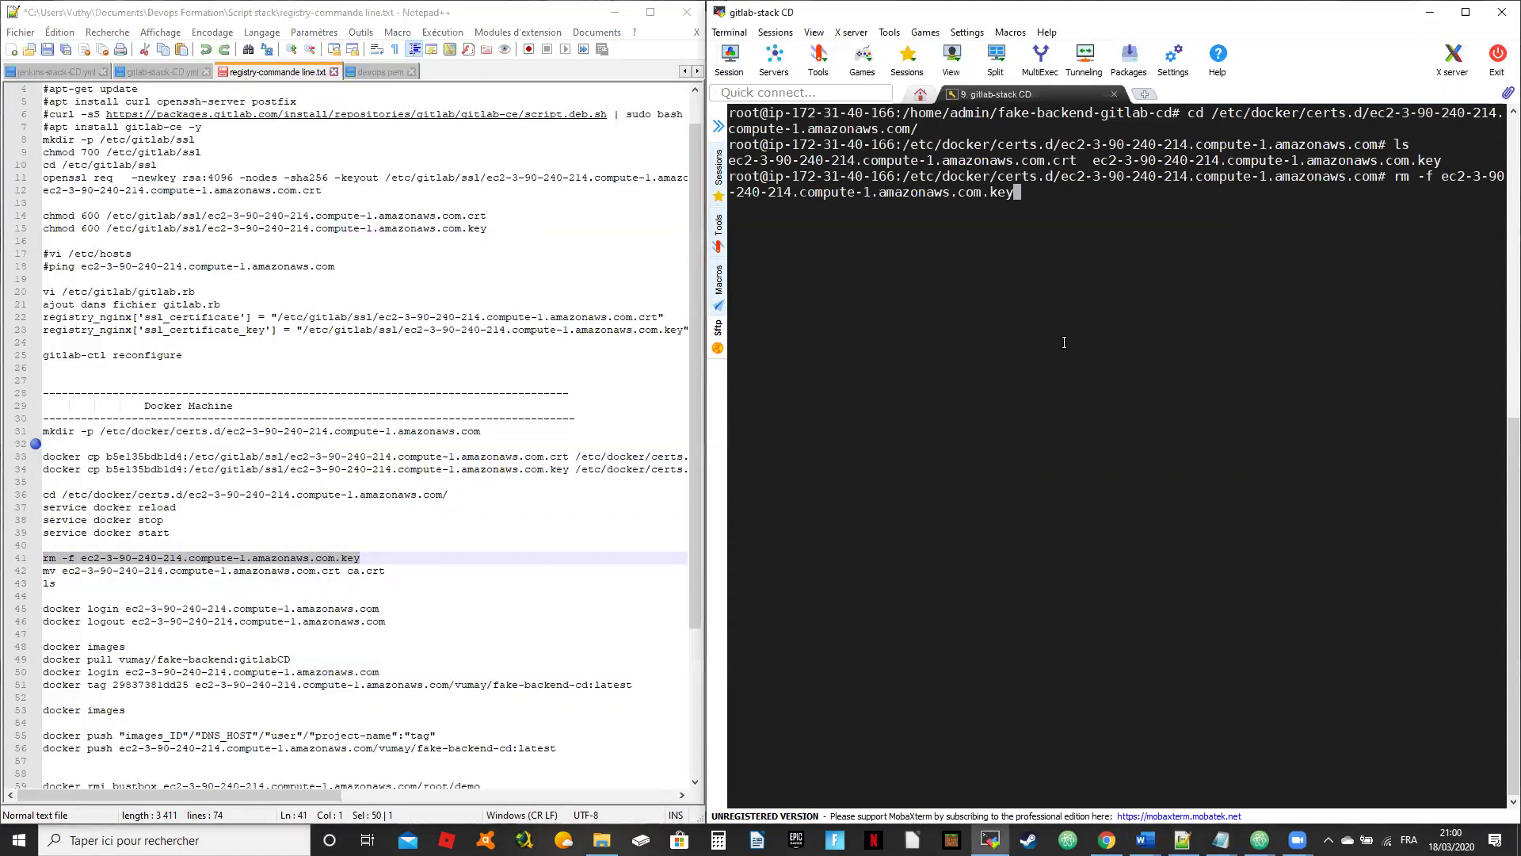
{"action": "key", "text": "Return"}
Step: Rename the .crt certificate to ca.crt and confirm it is the only file left
{"action": "left_click_drag", "start_coordinate": [401, 569], "coordinate": [36, 572]}
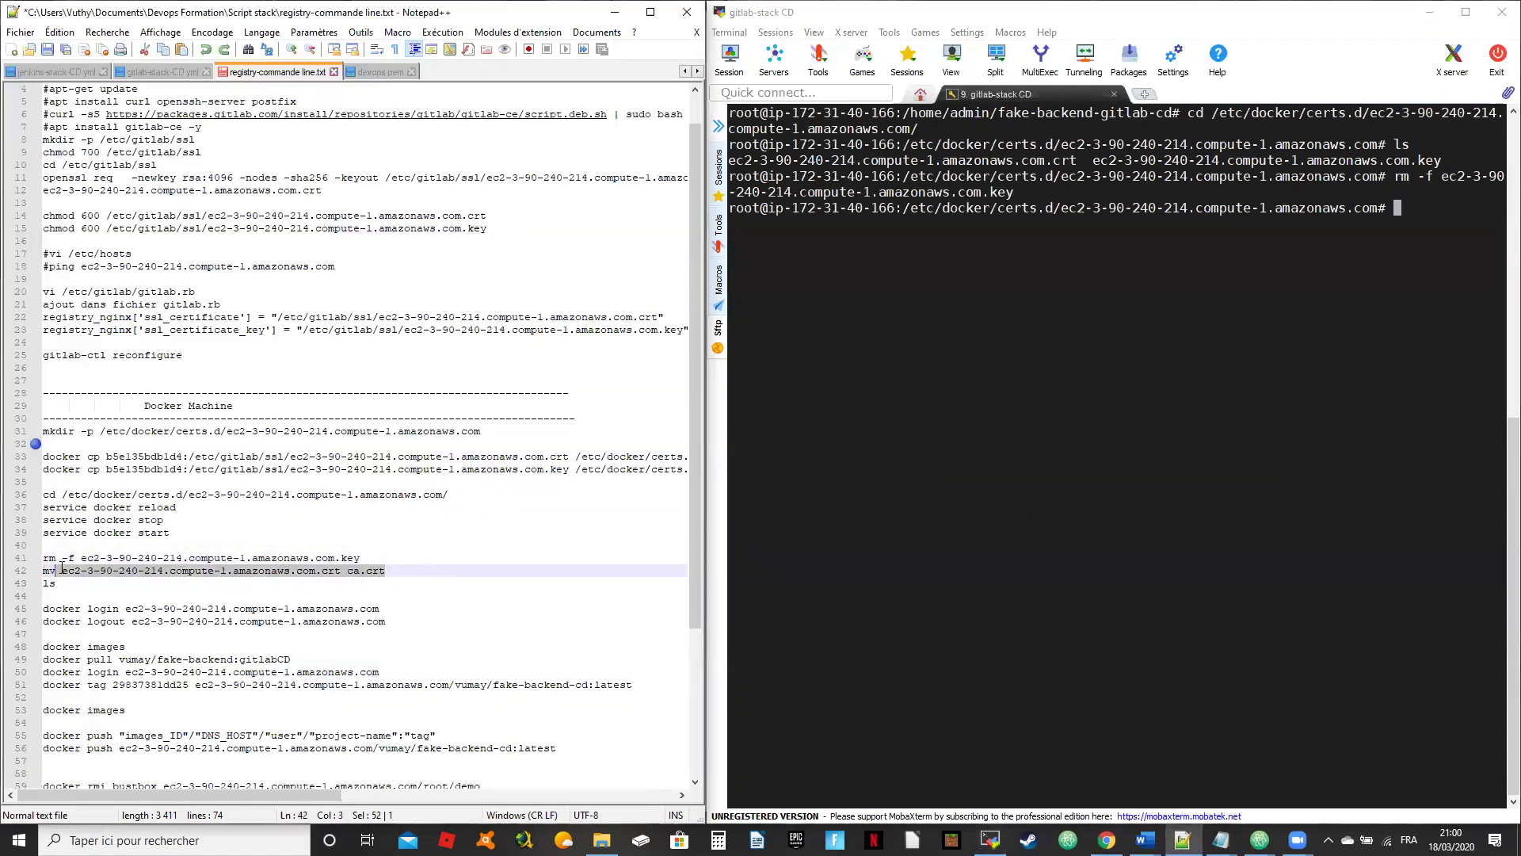
{"action": "right_click", "coordinate": [1038, 369]}
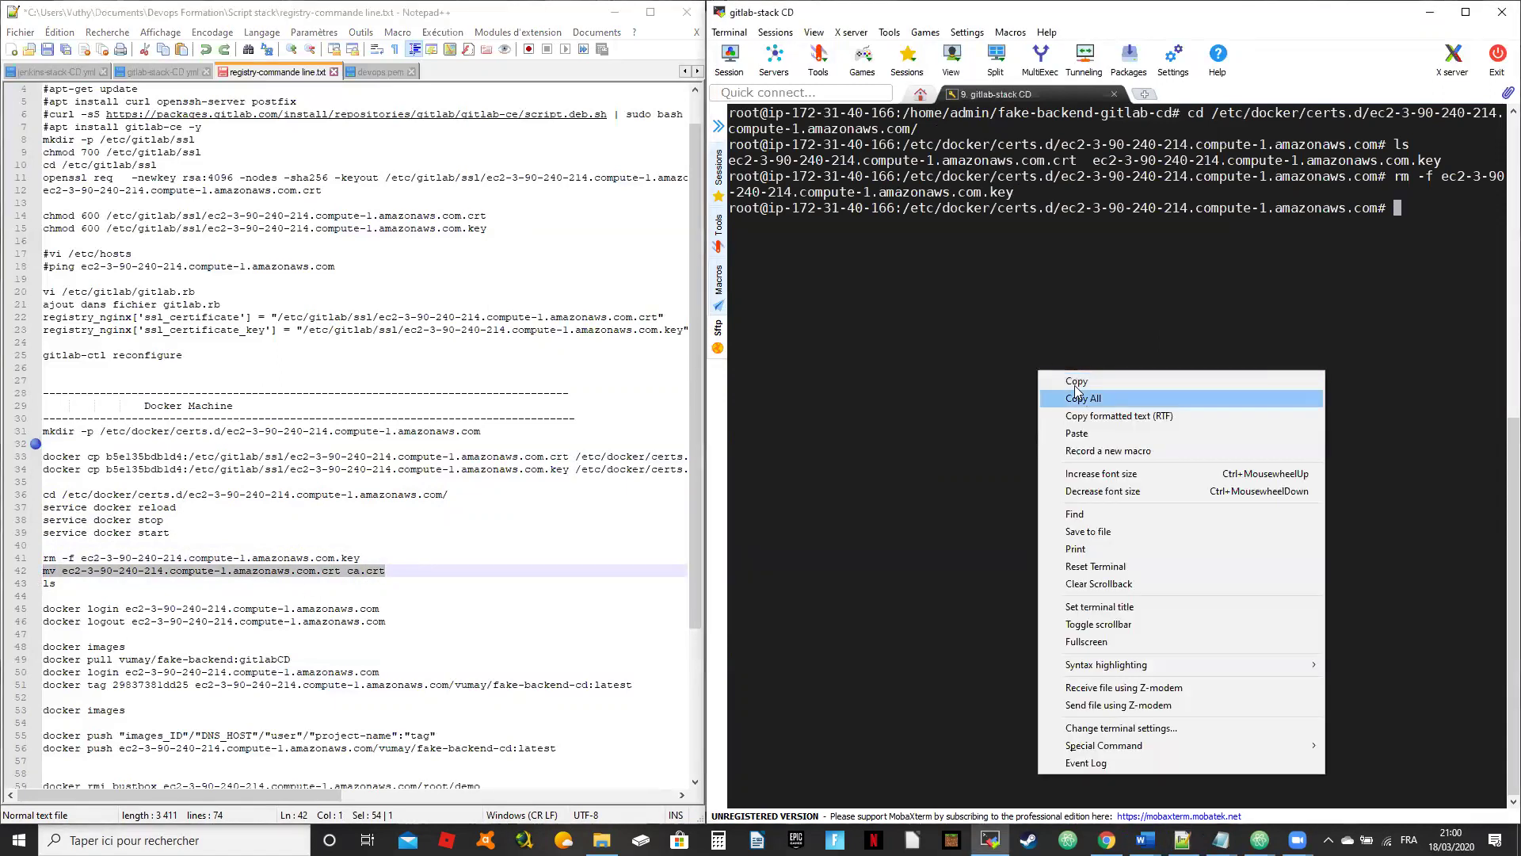
{"action": "left_click", "coordinate": [1083, 433]}
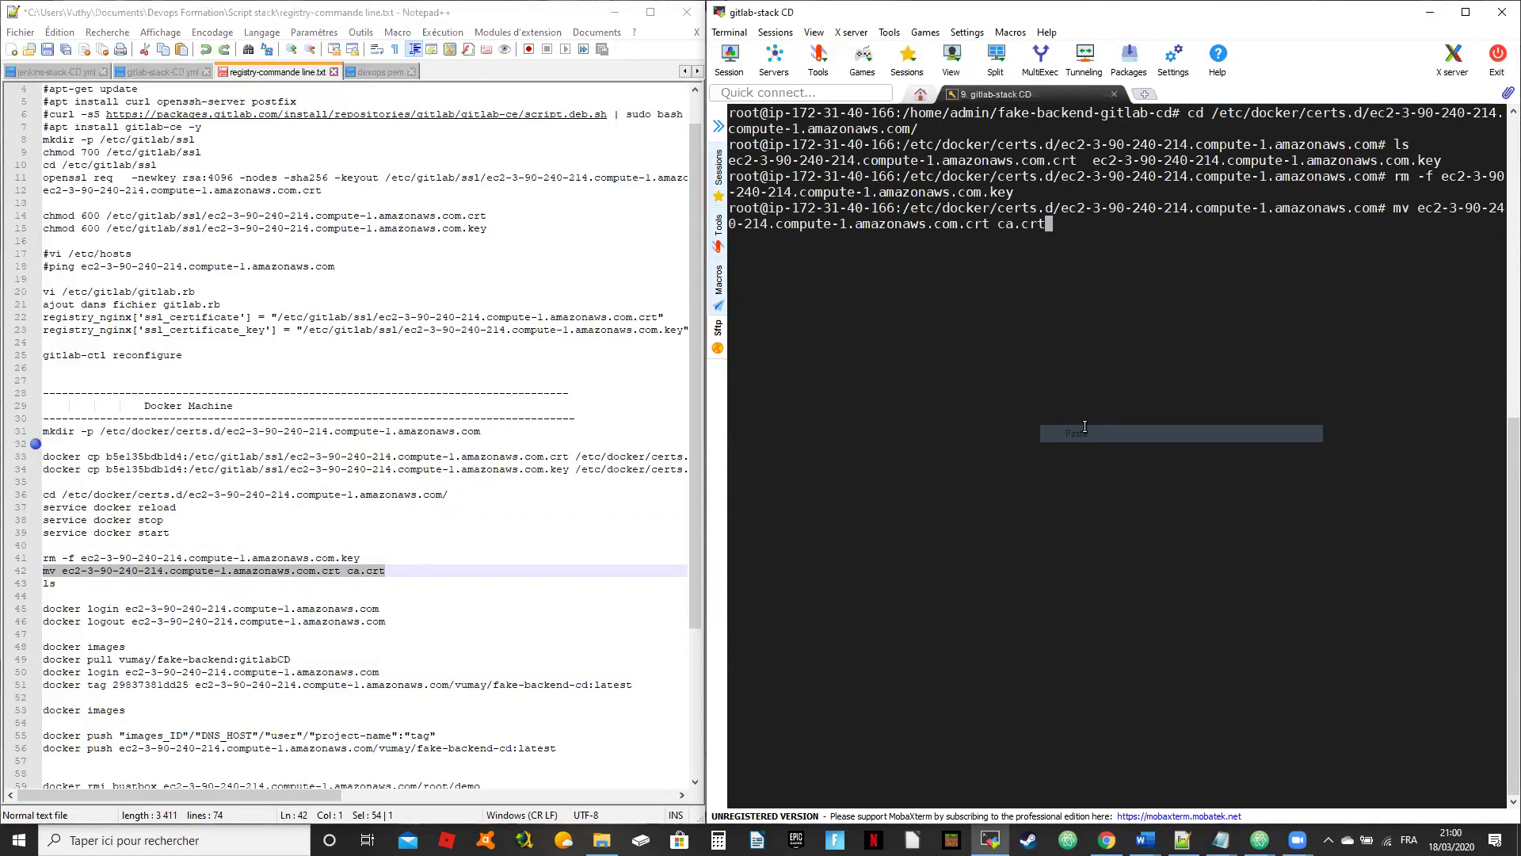
{"action": "left_click", "coordinate": [337, 573]}
{"action": "left_click_drag", "start_coordinate": [361, 558], "coordinate": [38, 558]}
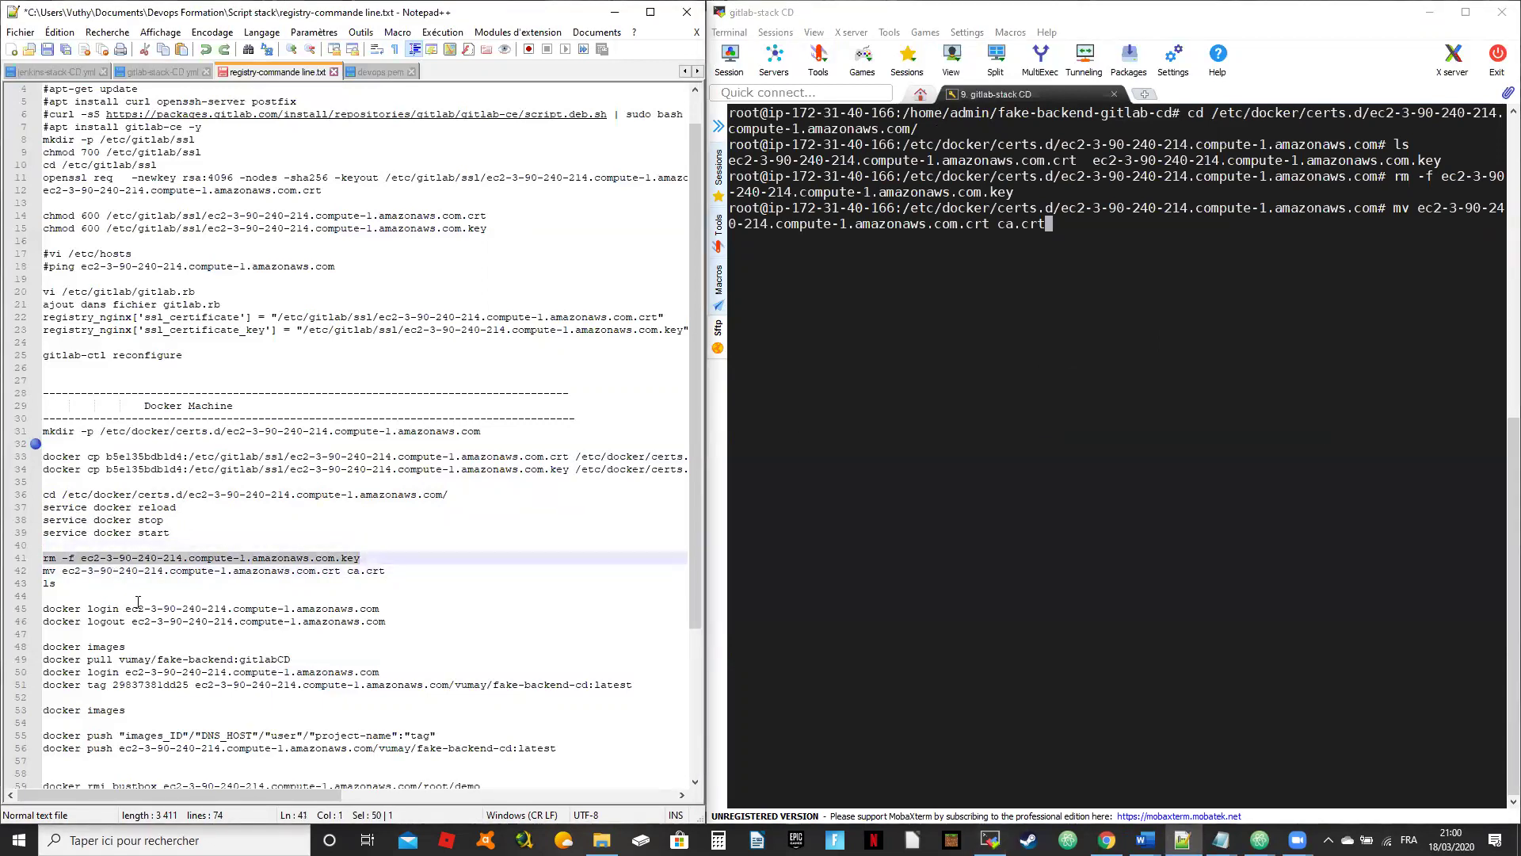
{"action": "left_click", "coordinate": [173, 596]}
{"action": "left_click", "coordinate": [371, 558]}
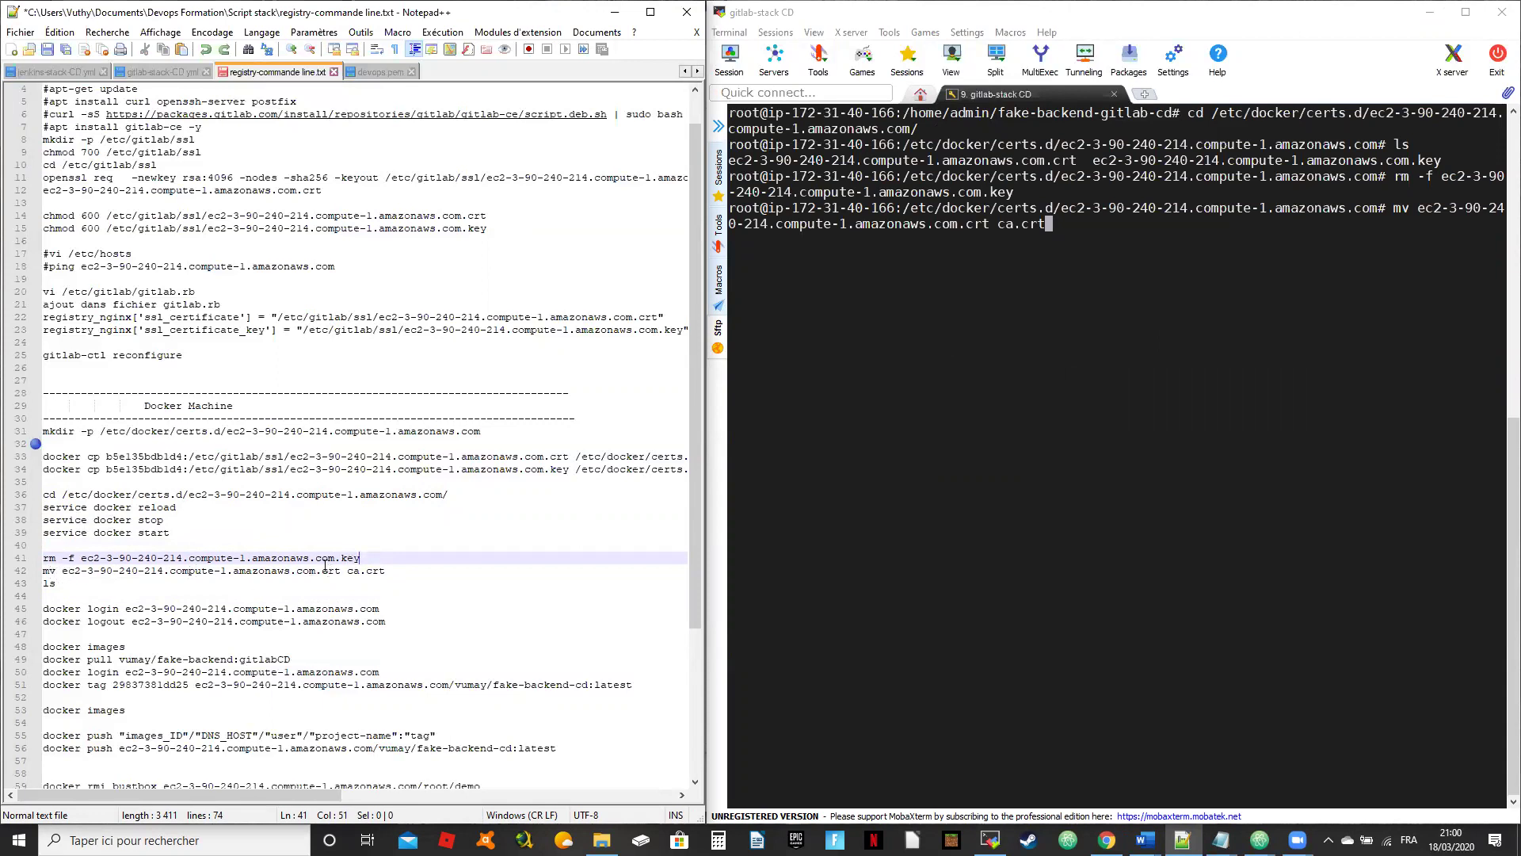
{"action": "key", "text": "Return"}
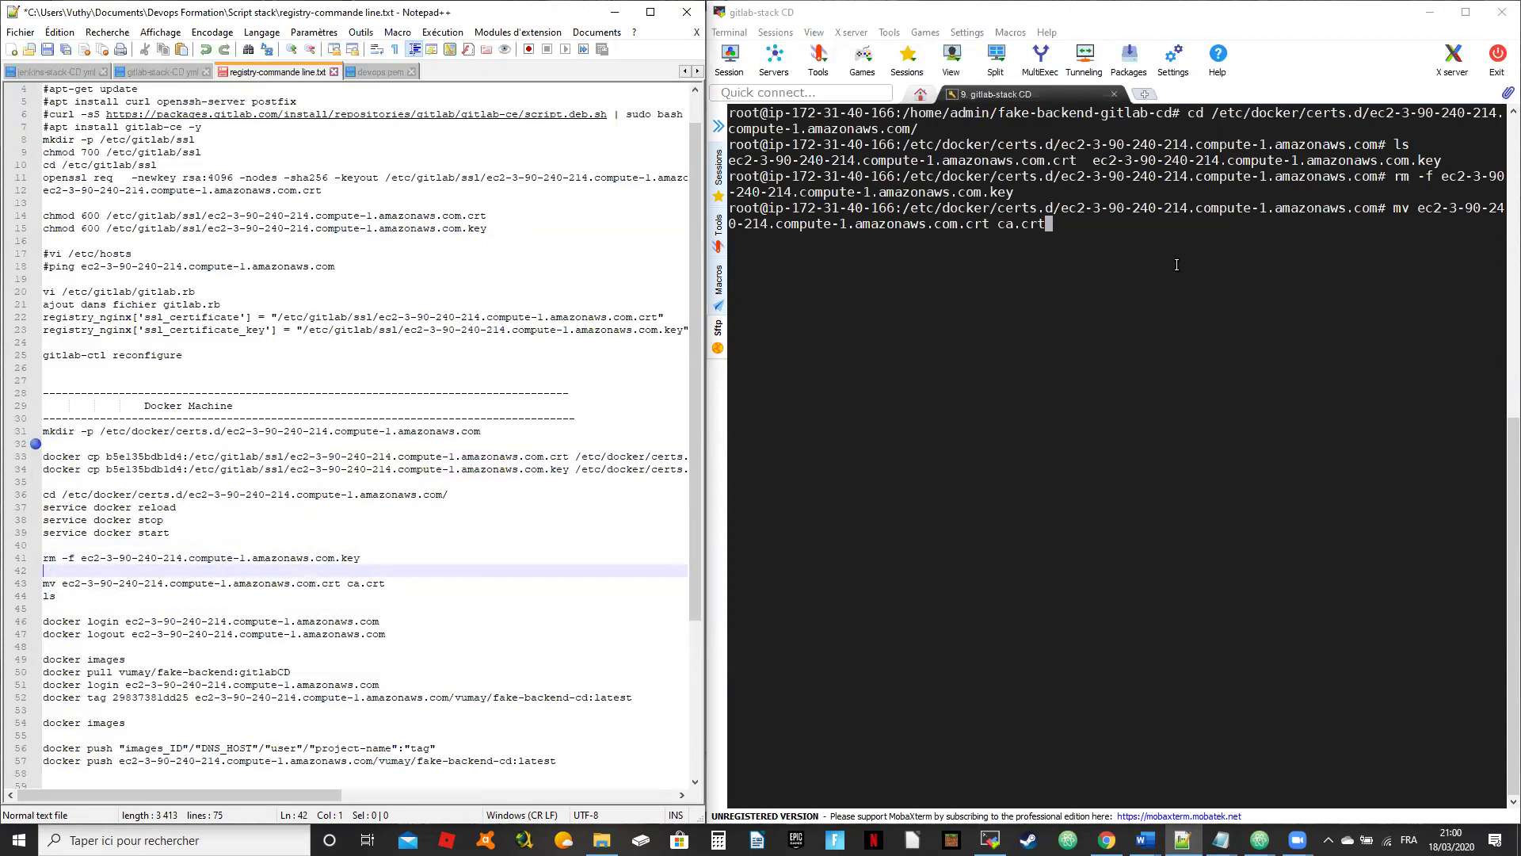
{"action": "key", "text": "BackSpace"}
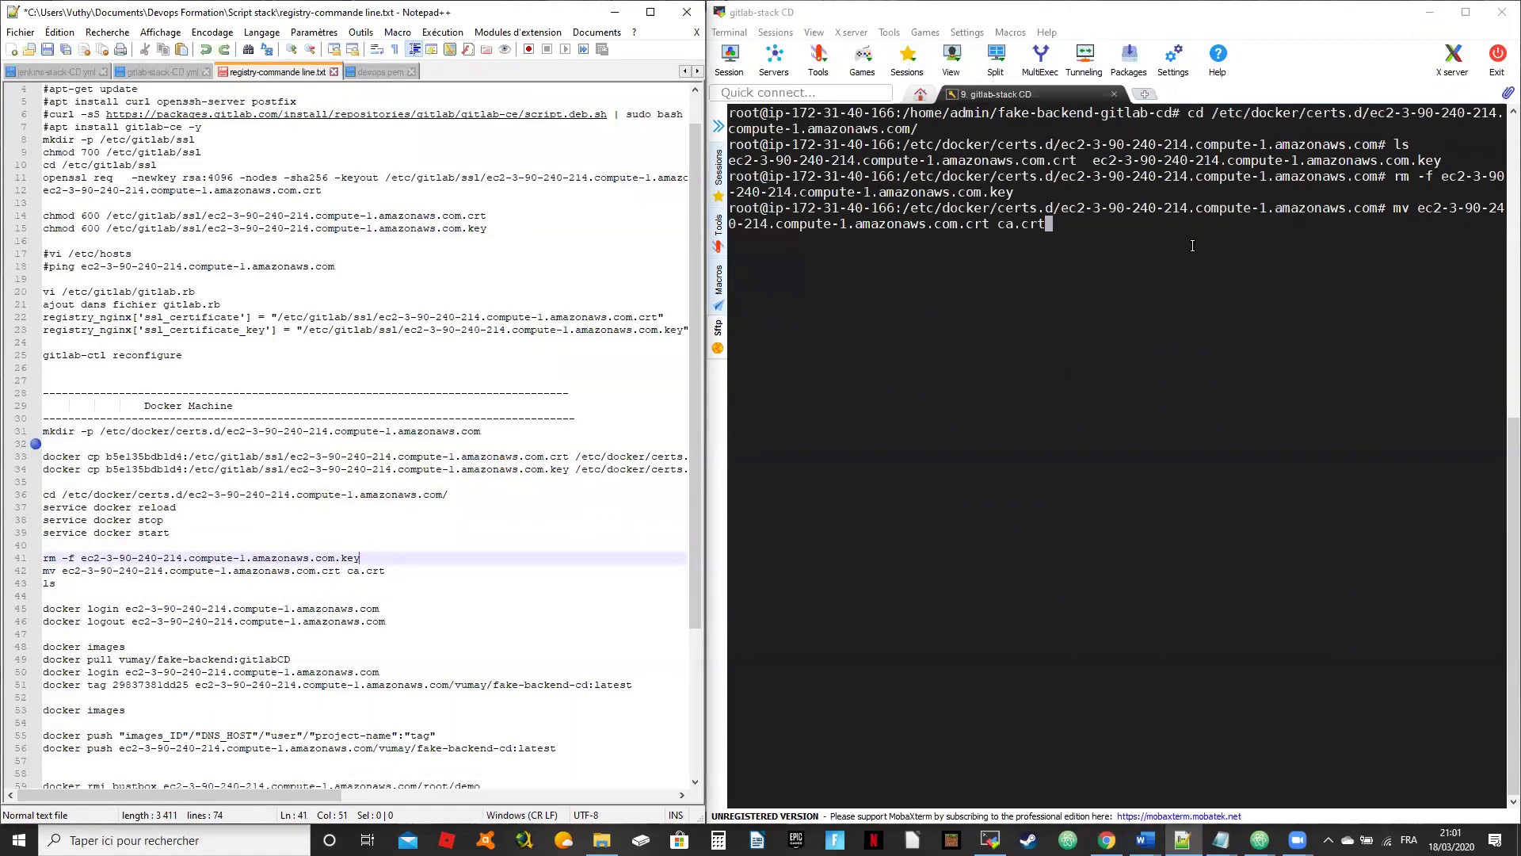
{"action": "left_click", "coordinate": [1192, 246]}
{"action": "key", "text": "Return"}
{"action": "type", "text": "ls"}
{"action": "key", "text": "Return"}
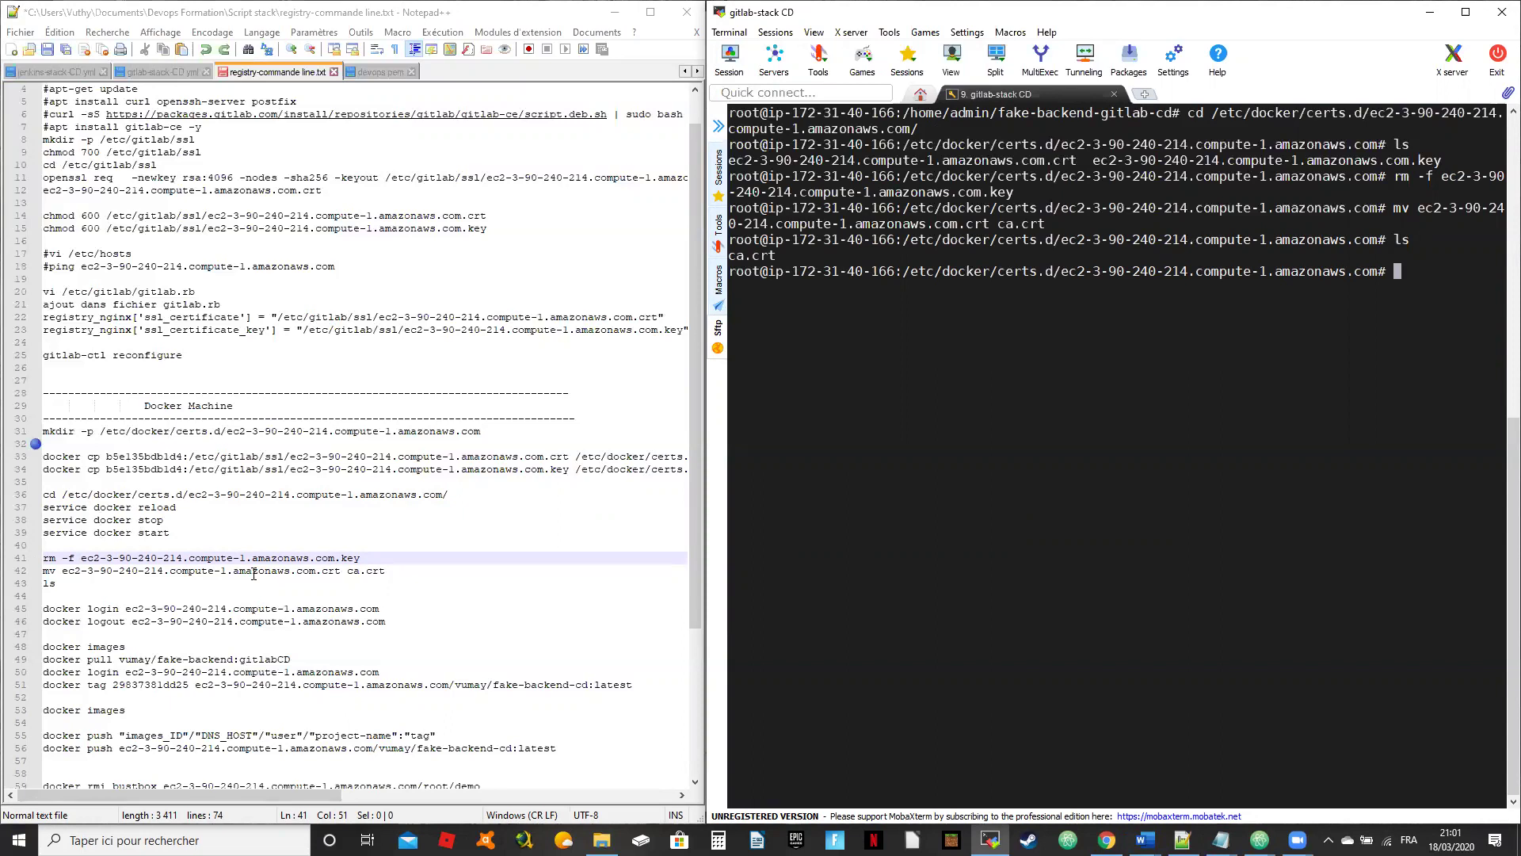
Step: Copy the docker login command from line 45 of the notes
{"action": "left_click", "coordinate": [393, 612]}
{"action": "key", "text": "shift+Home"}
{"action": "key", "text": "ctrl+c"}
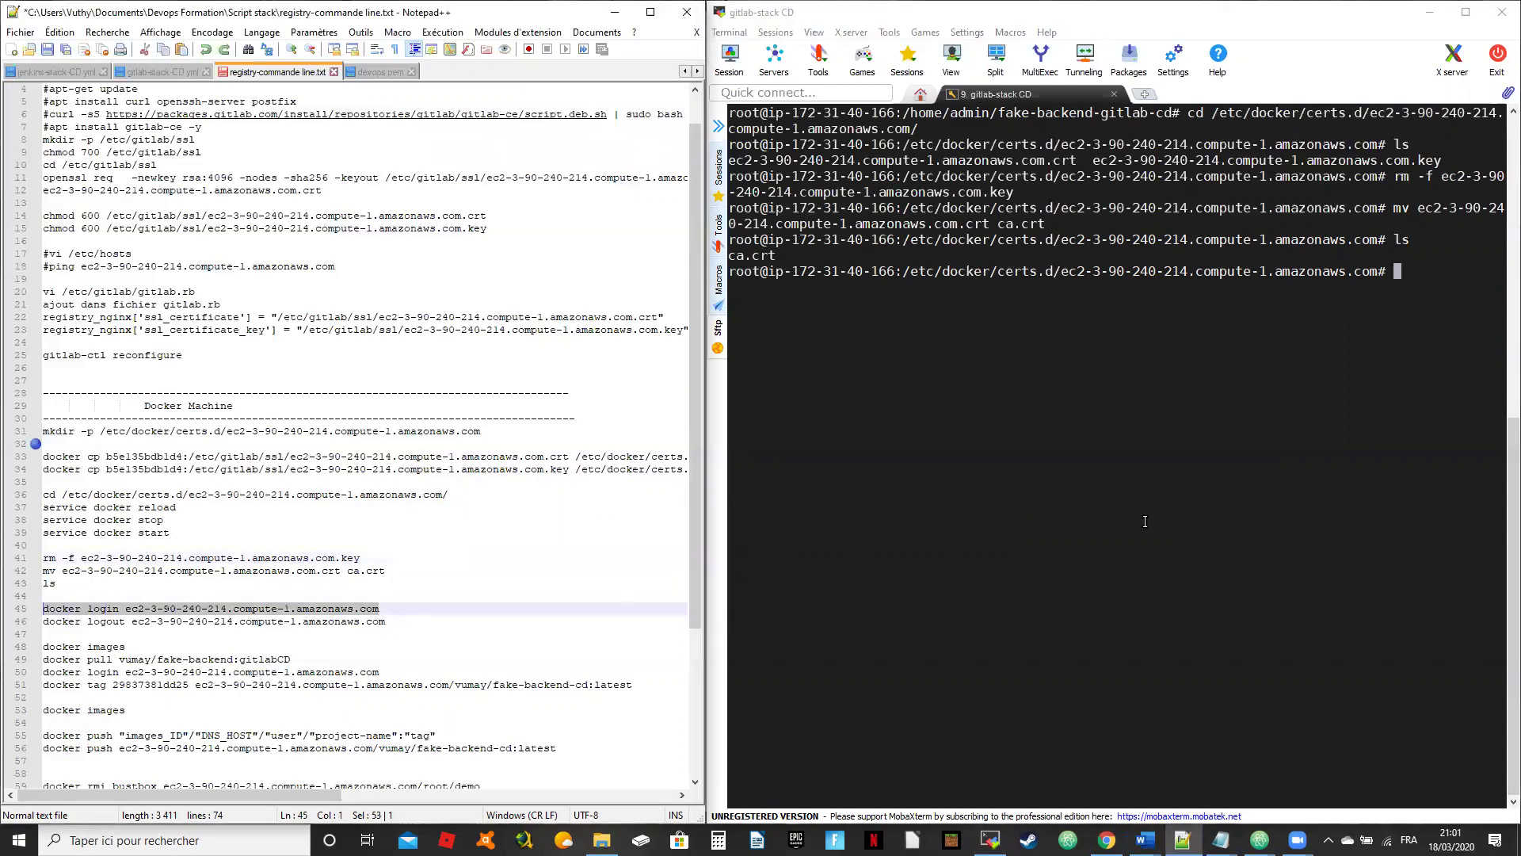
Step: Run docker login to the registry host with username and password, getting an x509 unknown-authority error
{"action": "right_click", "coordinate": [1151, 459]}
{"action": "key", "text": "Return"}
{"action": "type", "text": "vumay"}
{"action": "key", "text": "Return"}
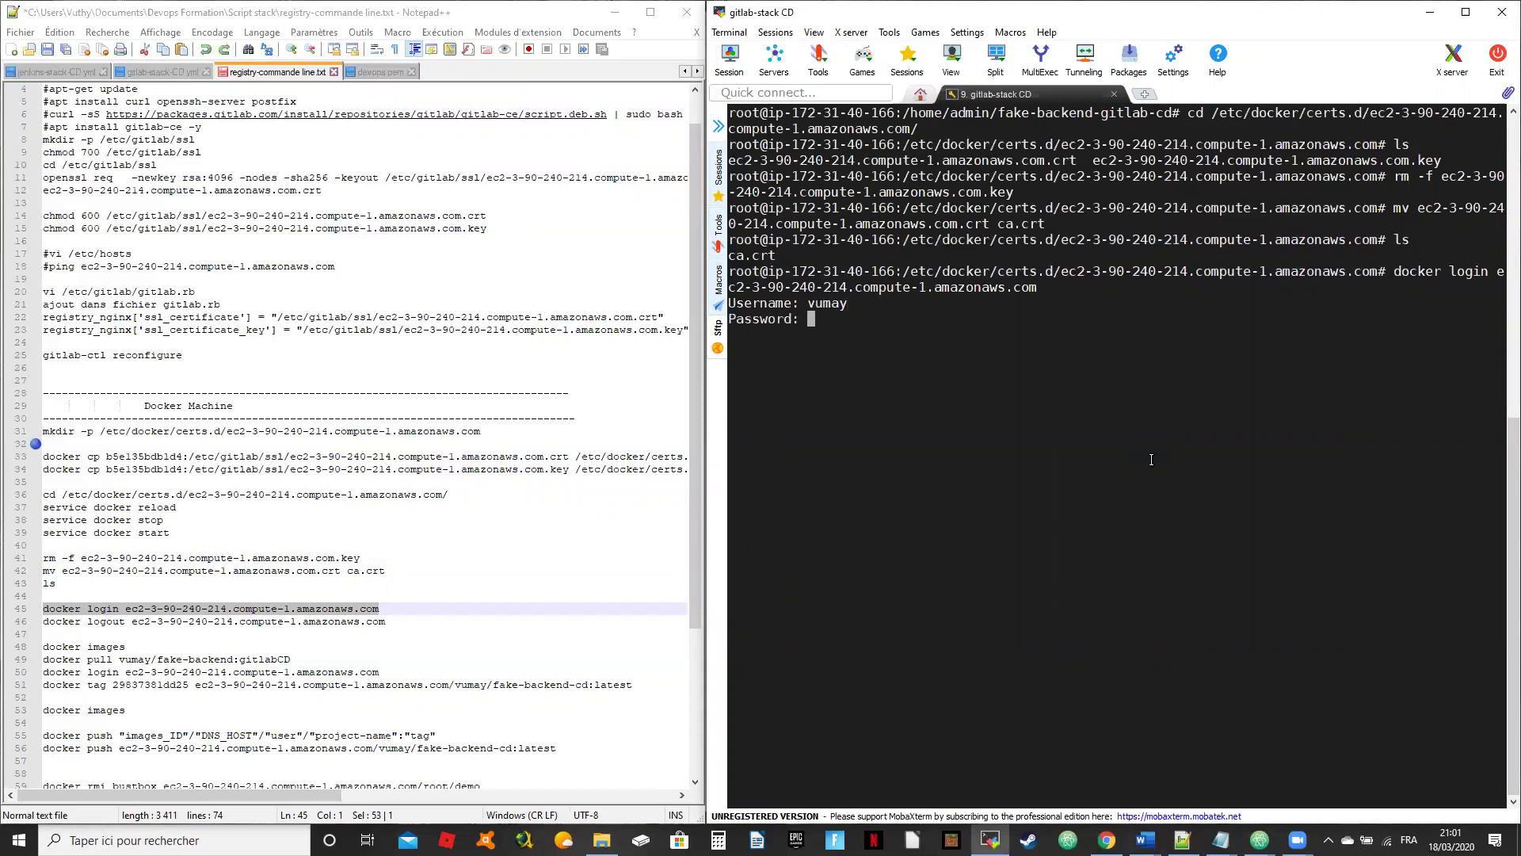
{"action": "key", "text": "Return"}
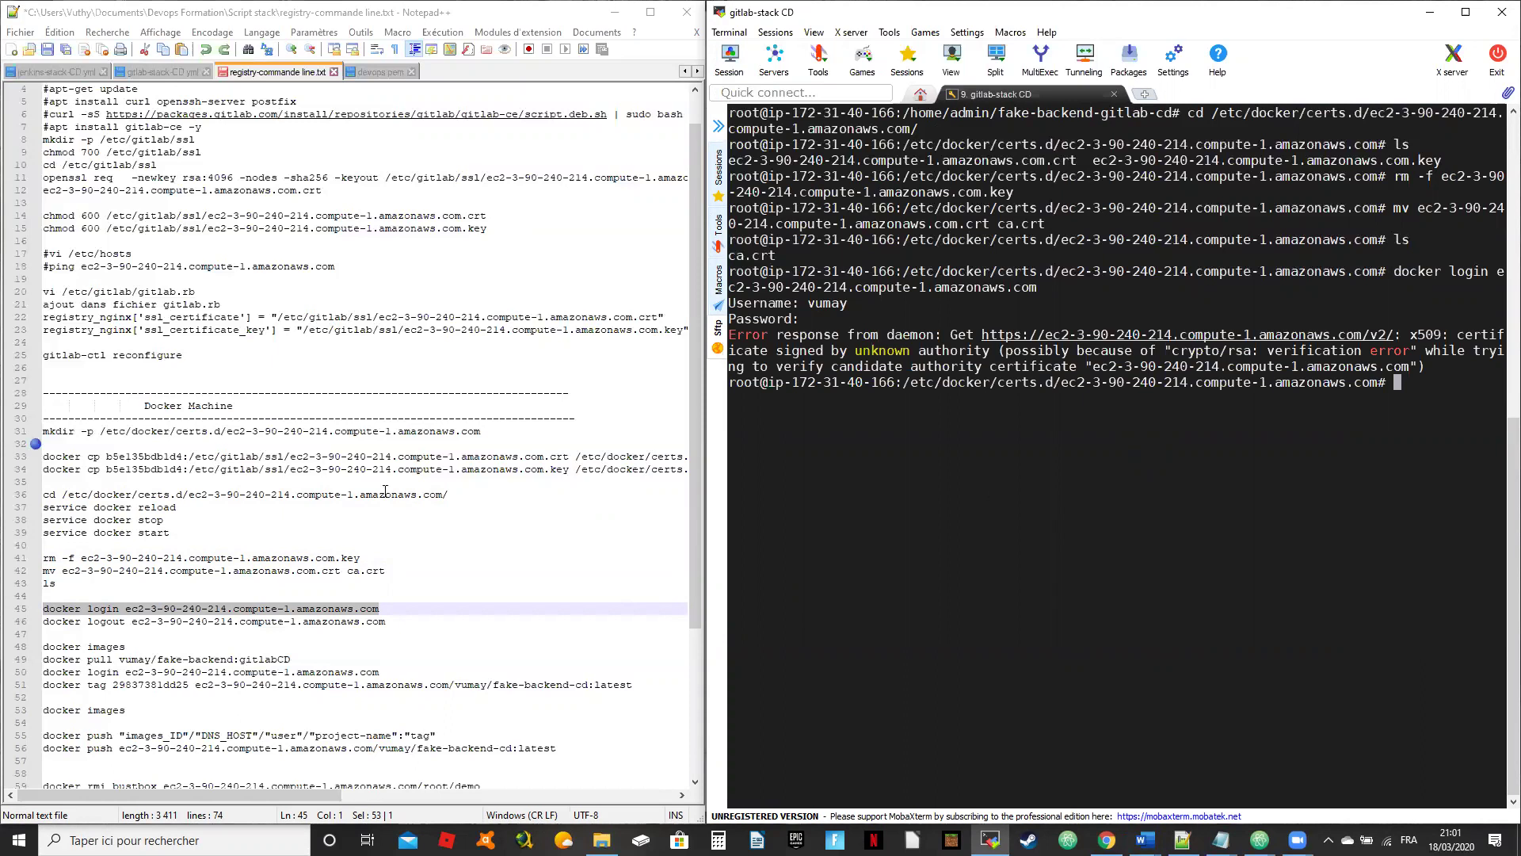
Step: Check the docker restart commands in the notes, then bring back the GitLab pipeline page
{"action": "left_click", "coordinate": [305, 532]}
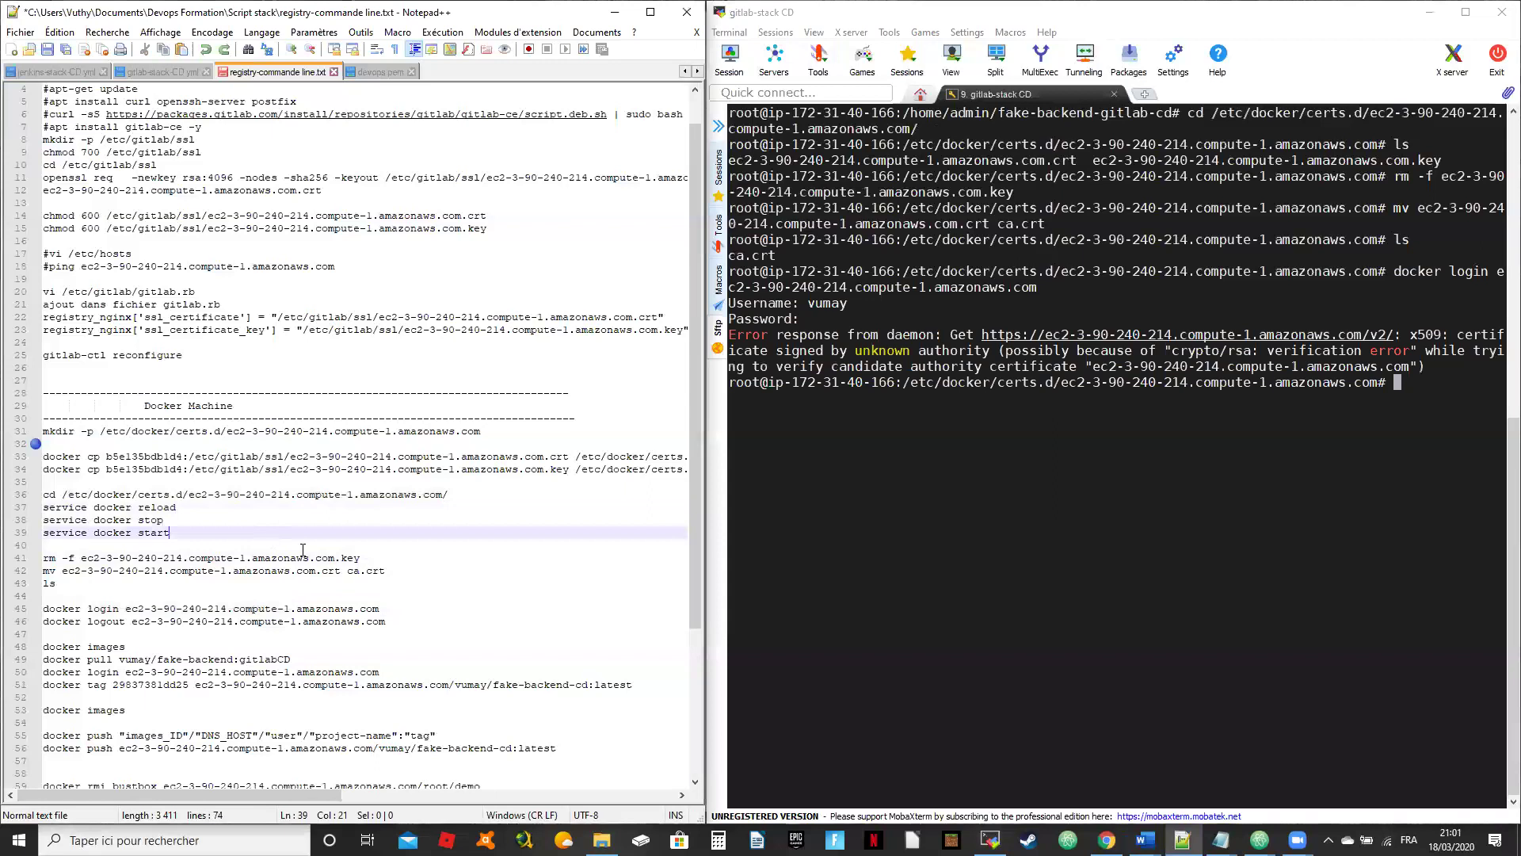
{"action": "left_click", "coordinate": [1216, 481]}
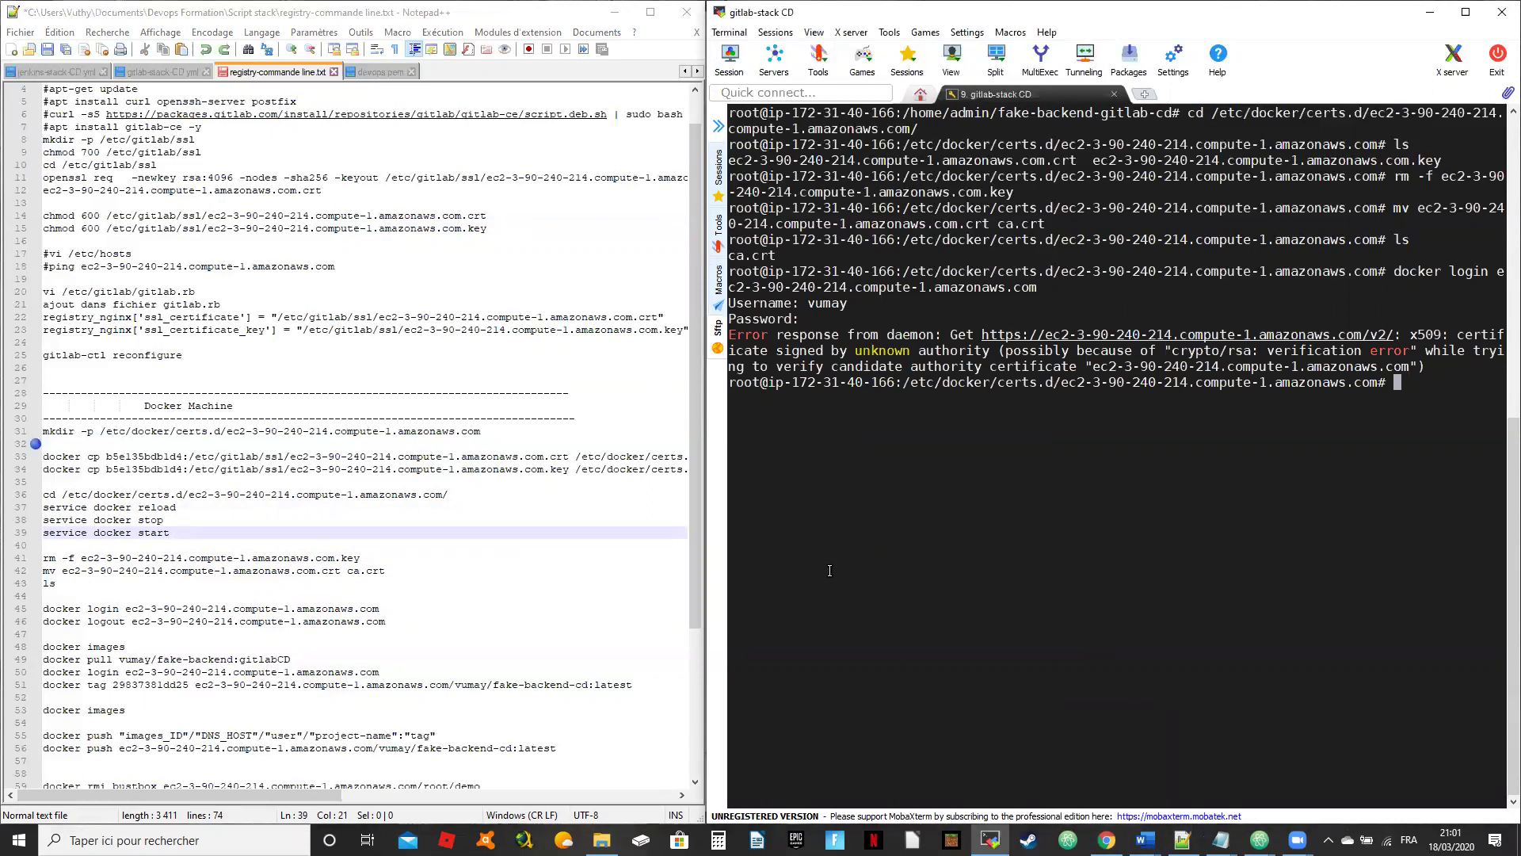
{"action": "left_click", "coordinate": [1107, 840]}
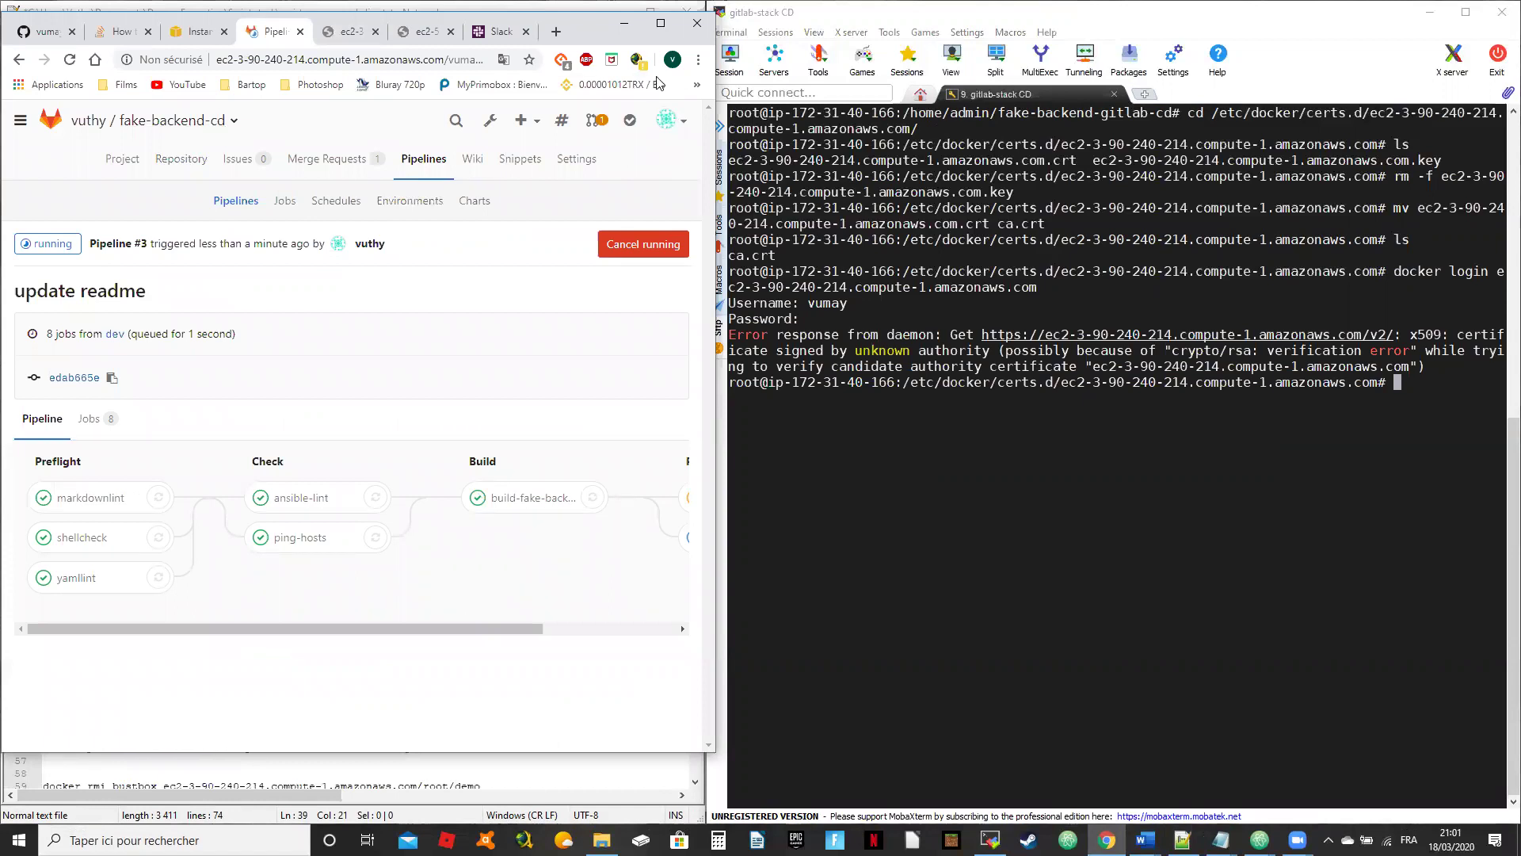
Step: Maximize the browser and look through the fake-backend-cd project settings and account menu
{"action": "left_click", "coordinate": [660, 23]}
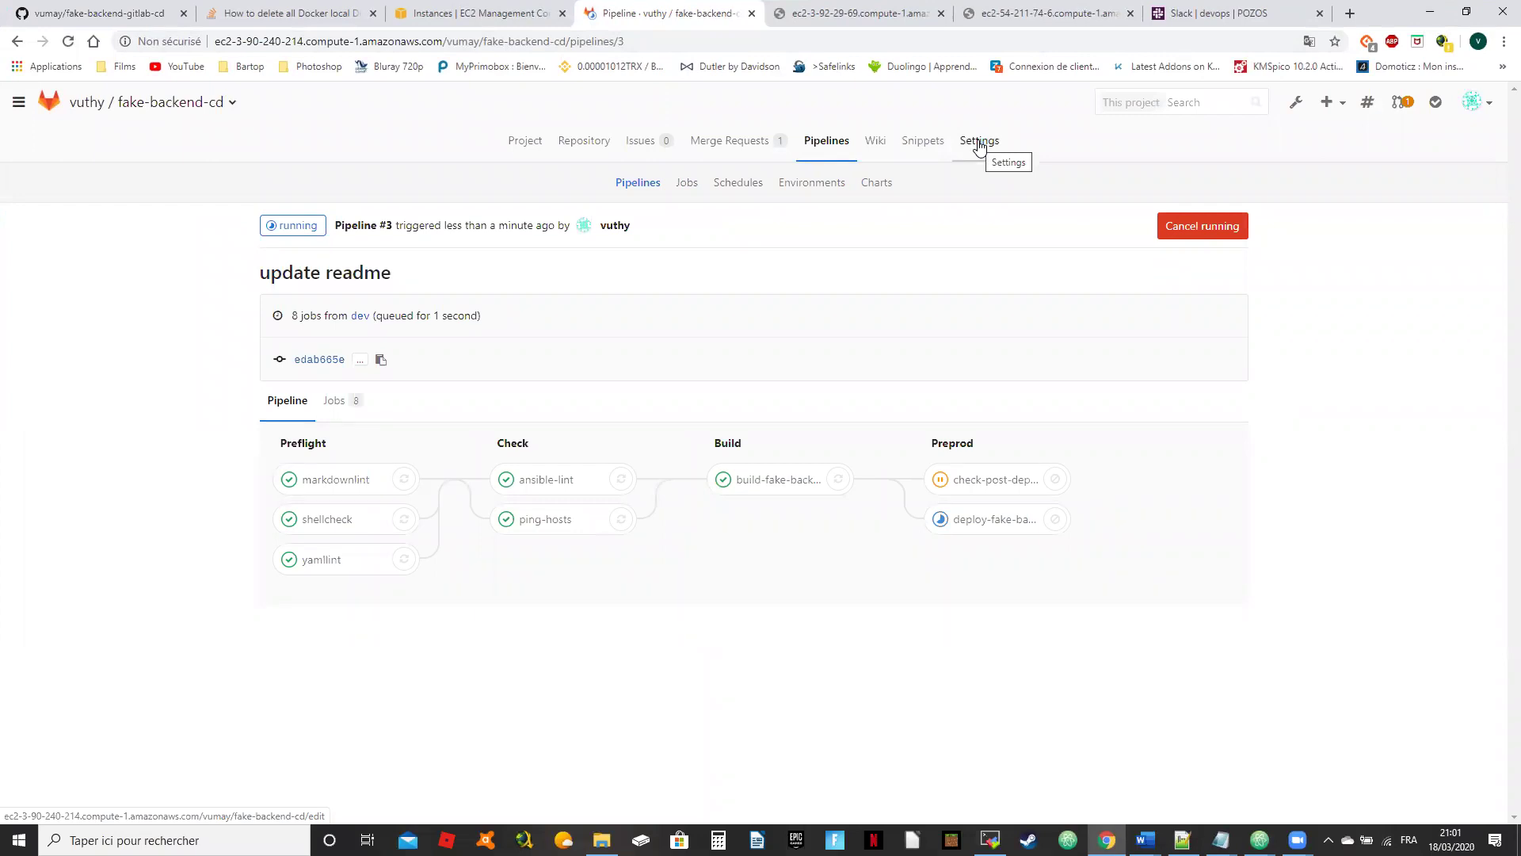
{"action": "left_click", "coordinate": [979, 143]}
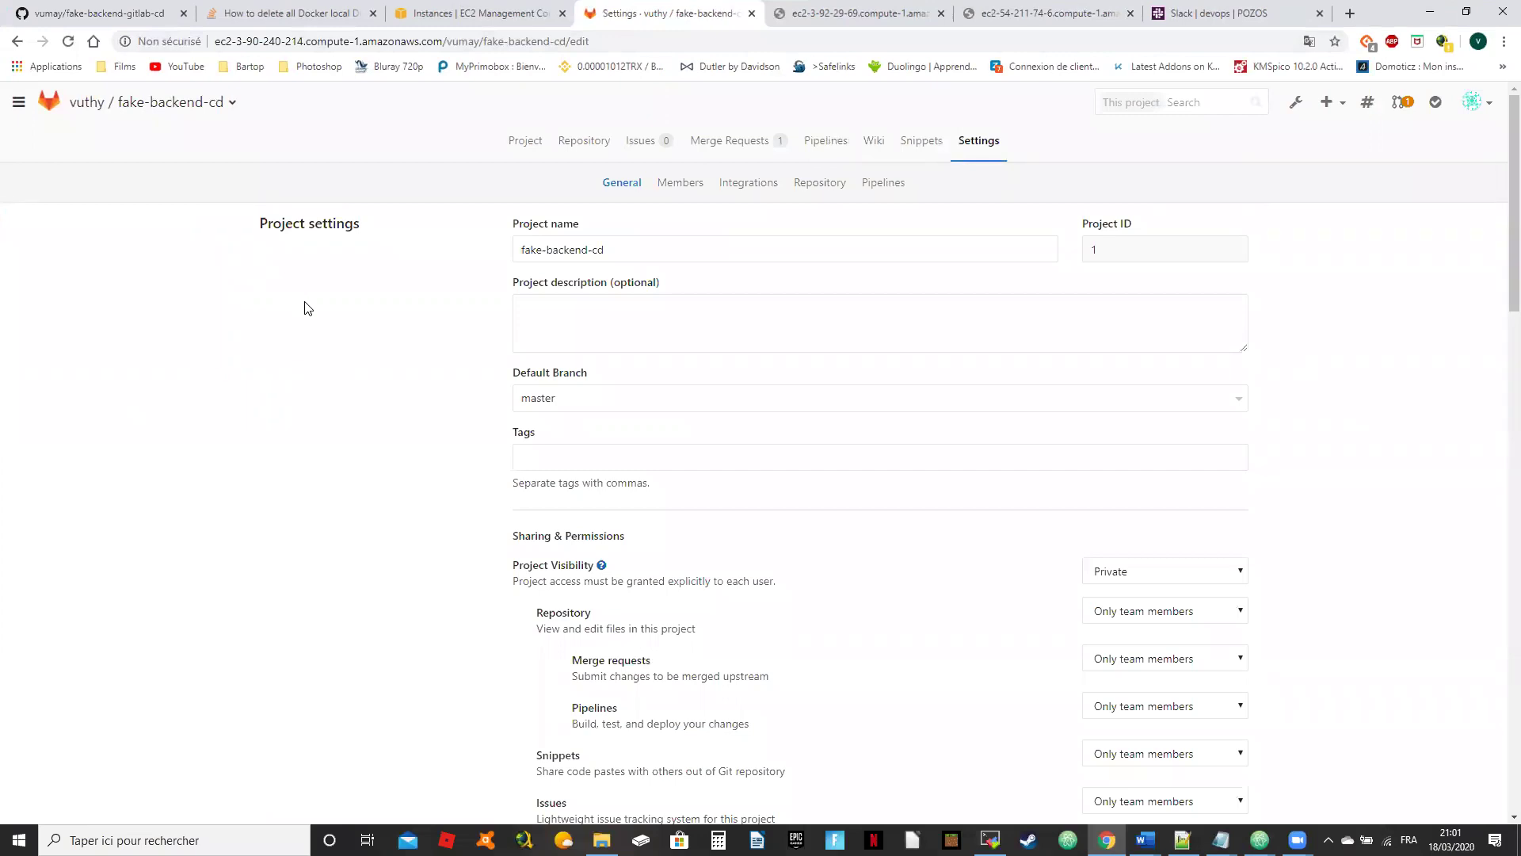
{"action": "left_click", "coordinate": [176, 107]}
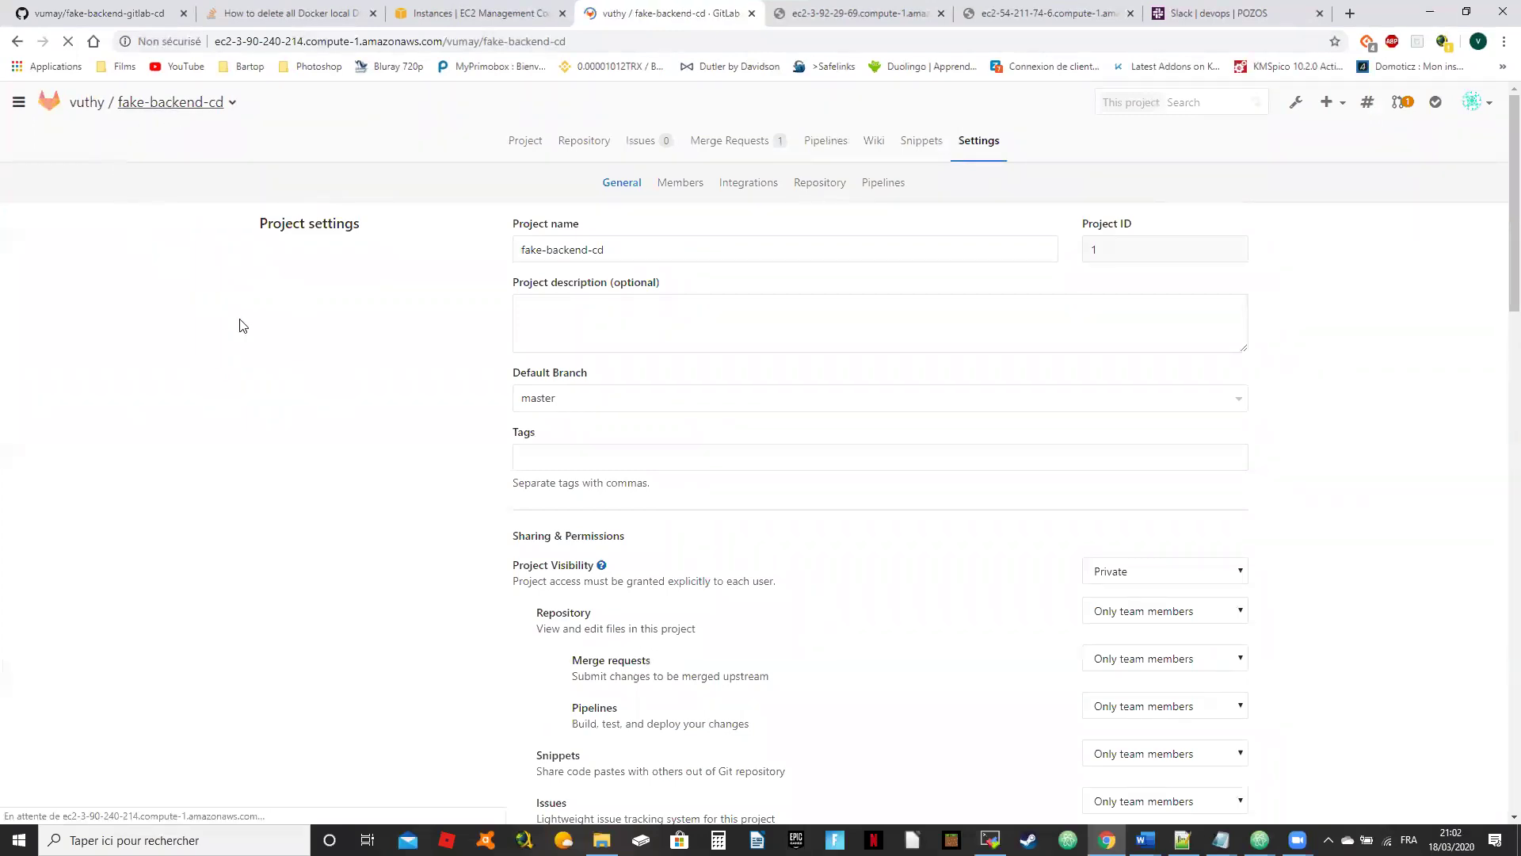
{"action": "left_click", "coordinate": [1301, 109]}
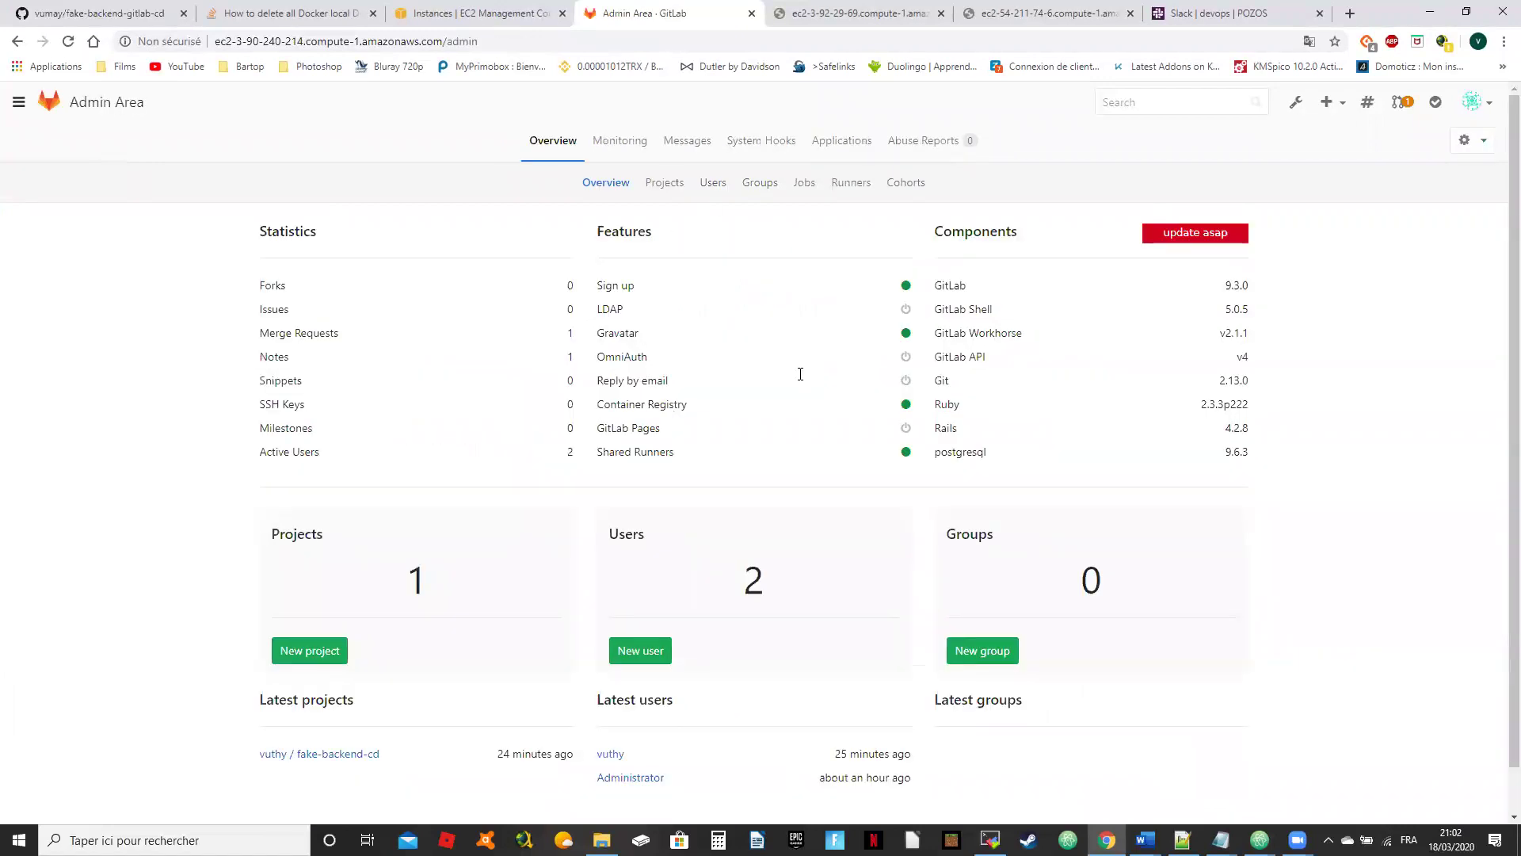
{"action": "left_click", "coordinate": [1490, 112]}
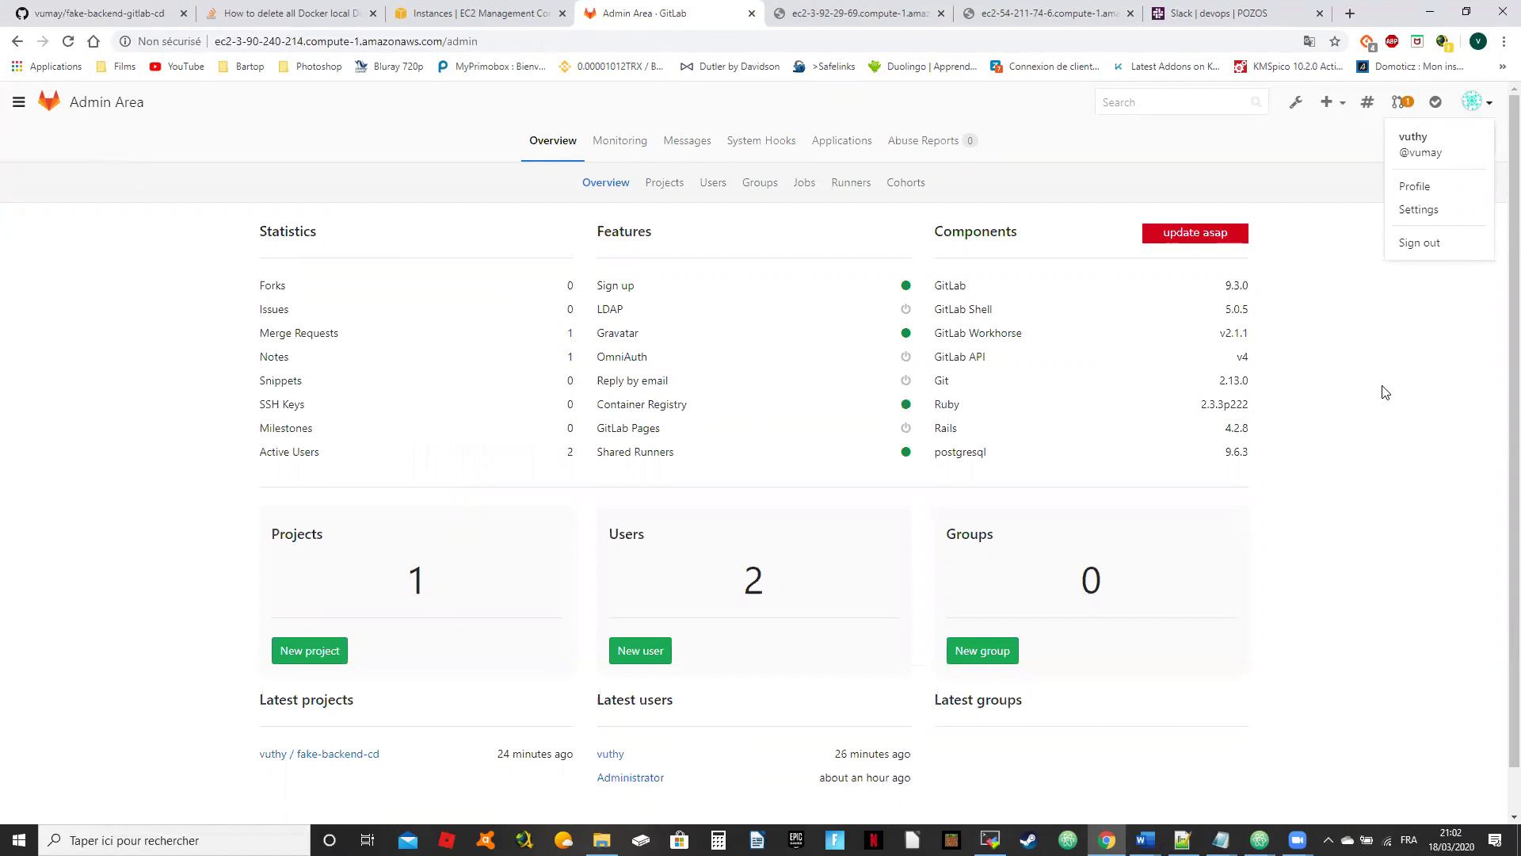
Step: Review the Admin Area overview: version 9.3.0, Container Registry enabled, 1 project, 2 users, 0 groups
{"action": "left_click", "coordinate": [19, 102]}
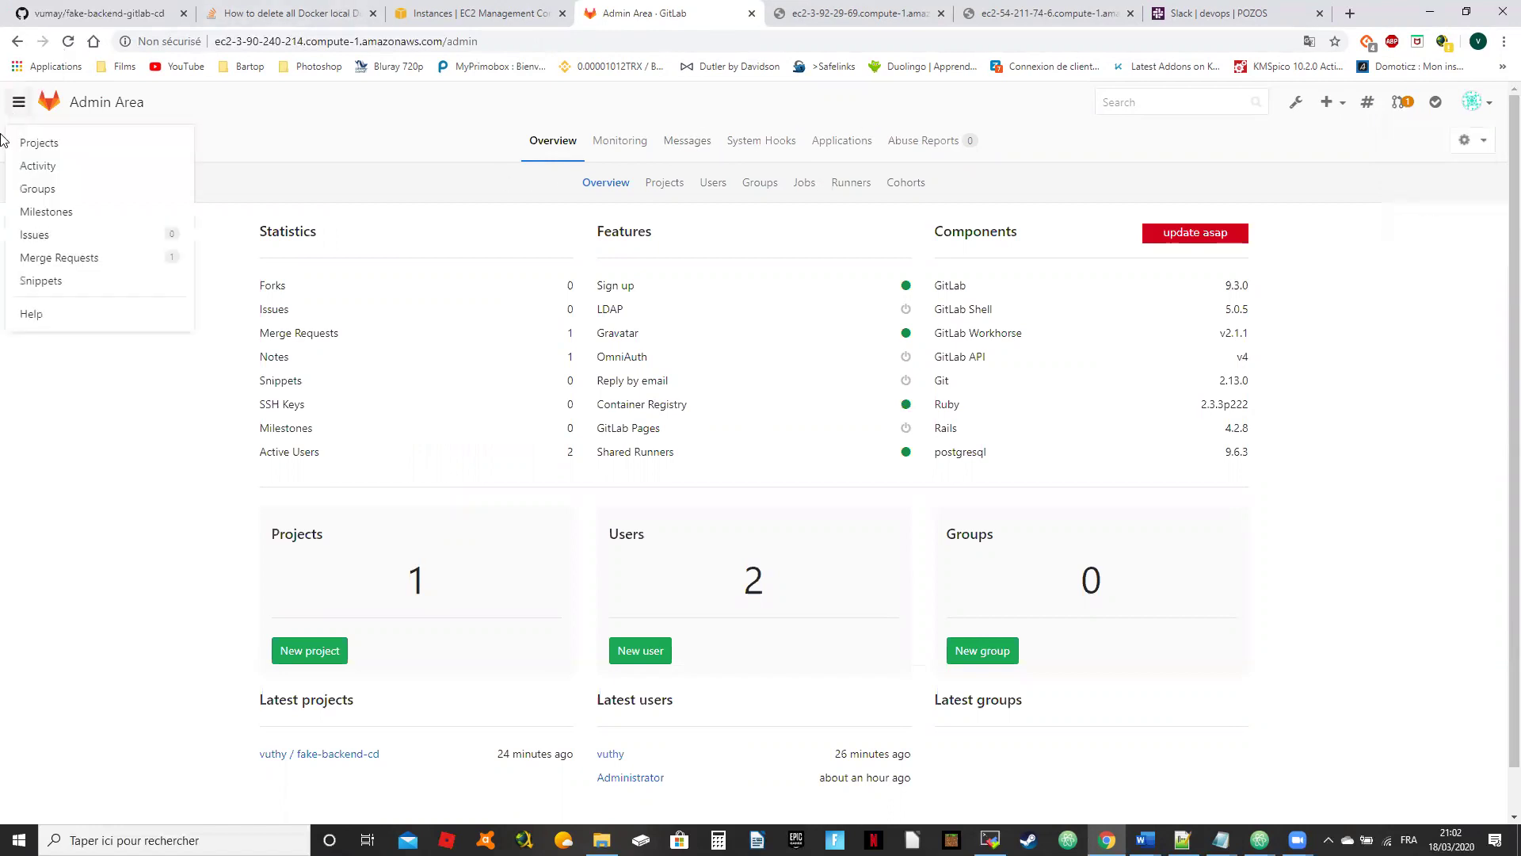
{"action": "left_click", "coordinate": [73, 144]}
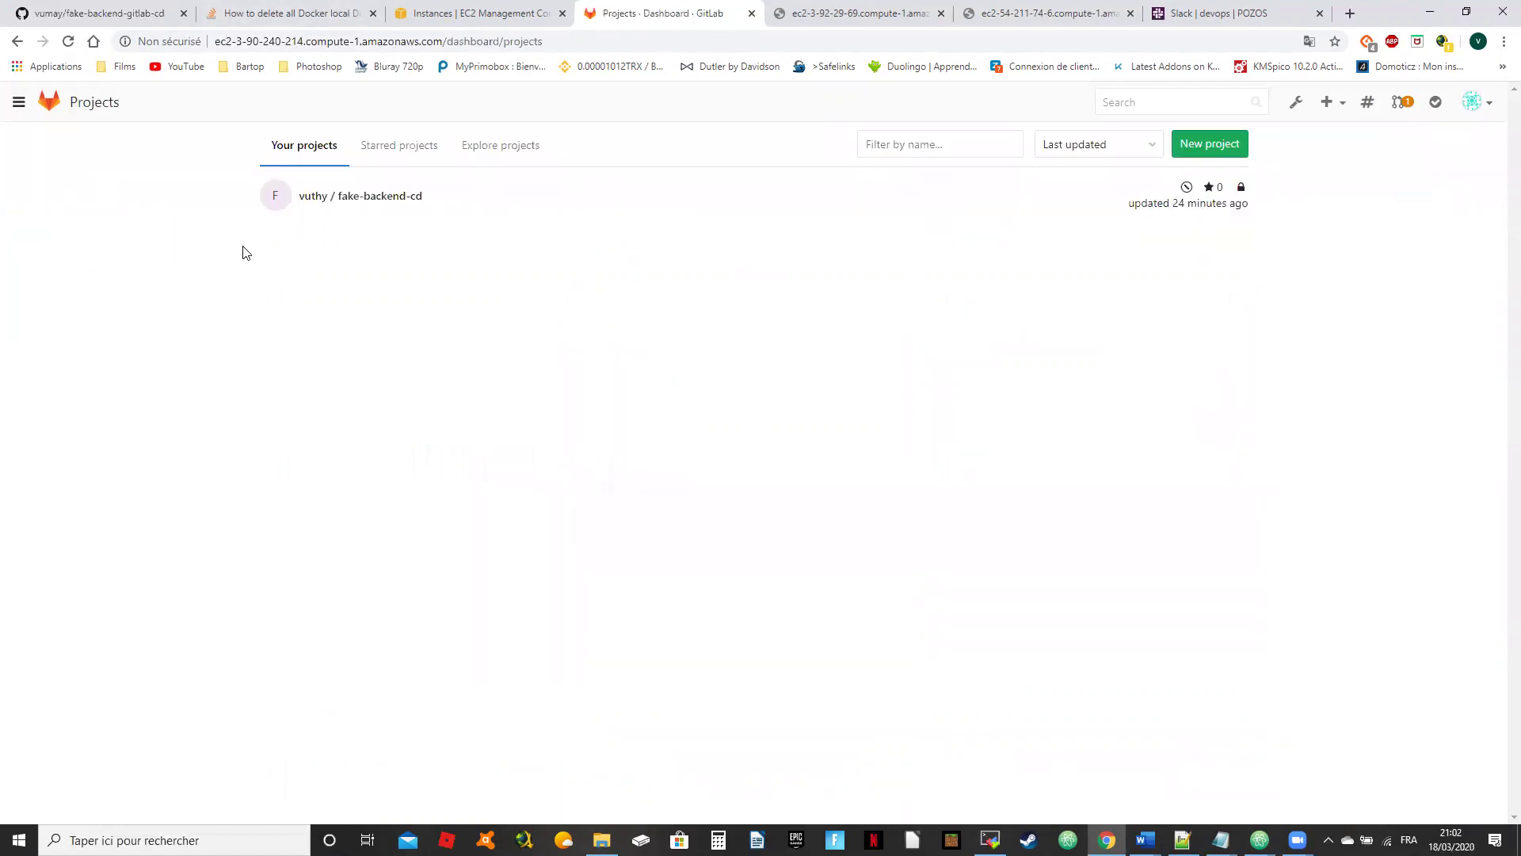
{"action": "left_click", "coordinate": [366, 198]}
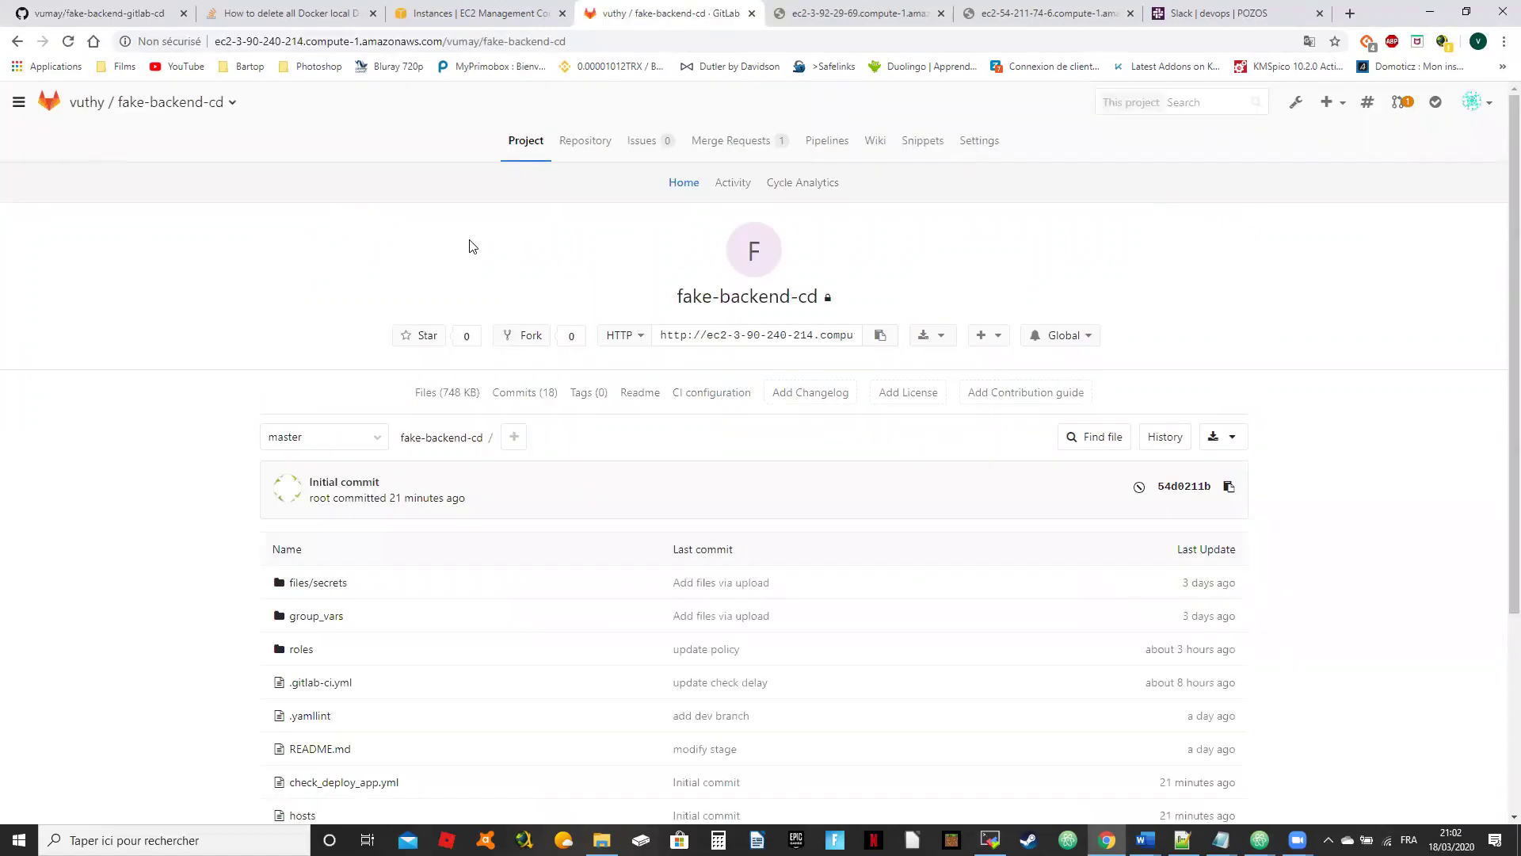
{"action": "left_click", "coordinate": [992, 140]}
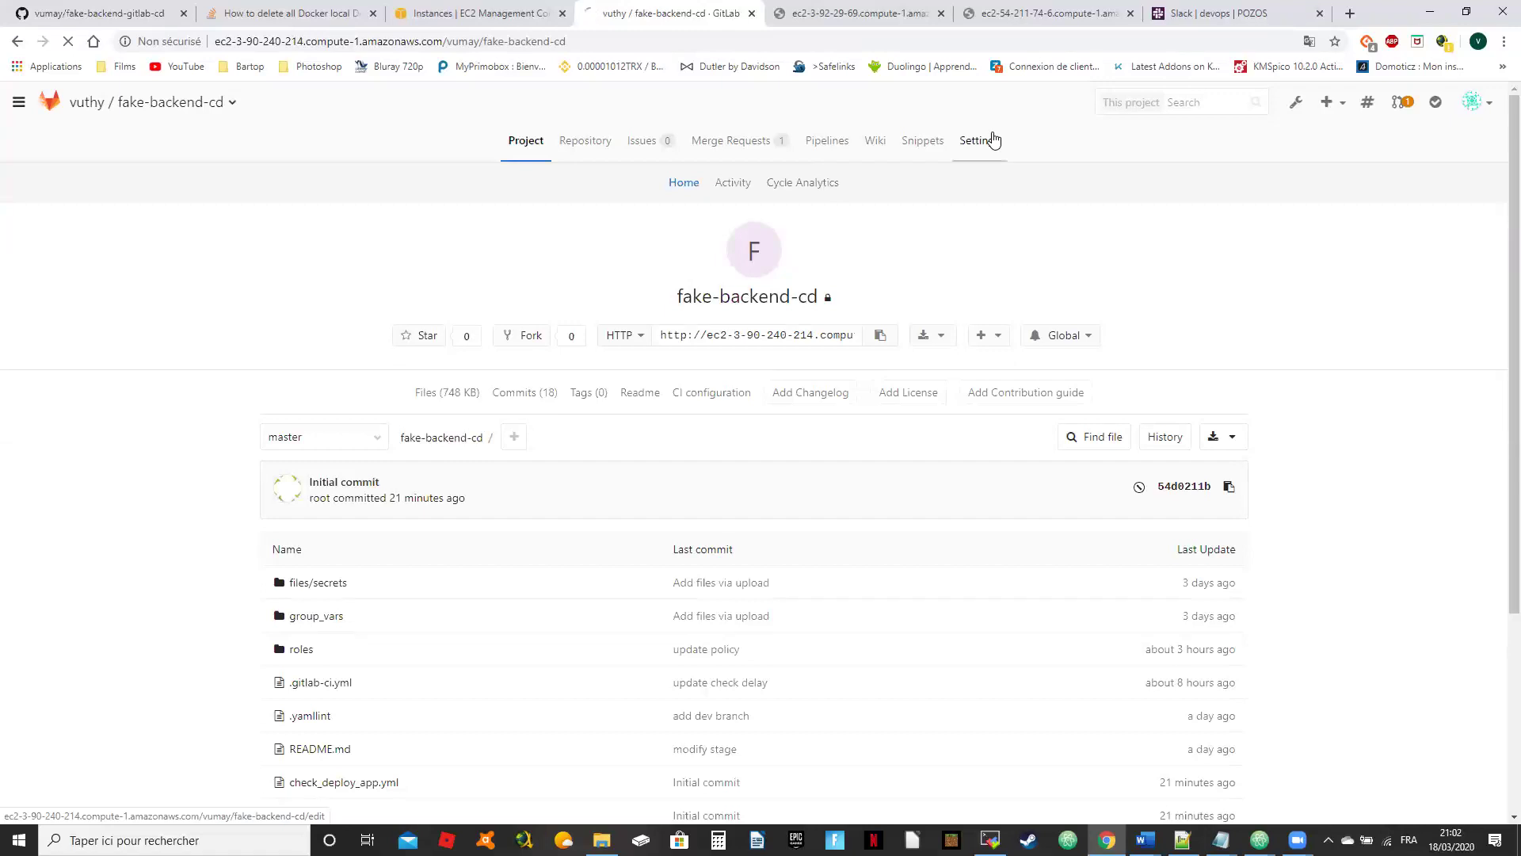
{"action": "left_click", "coordinate": [1482, 106]}
{"action": "left_click", "coordinate": [1434, 210]}
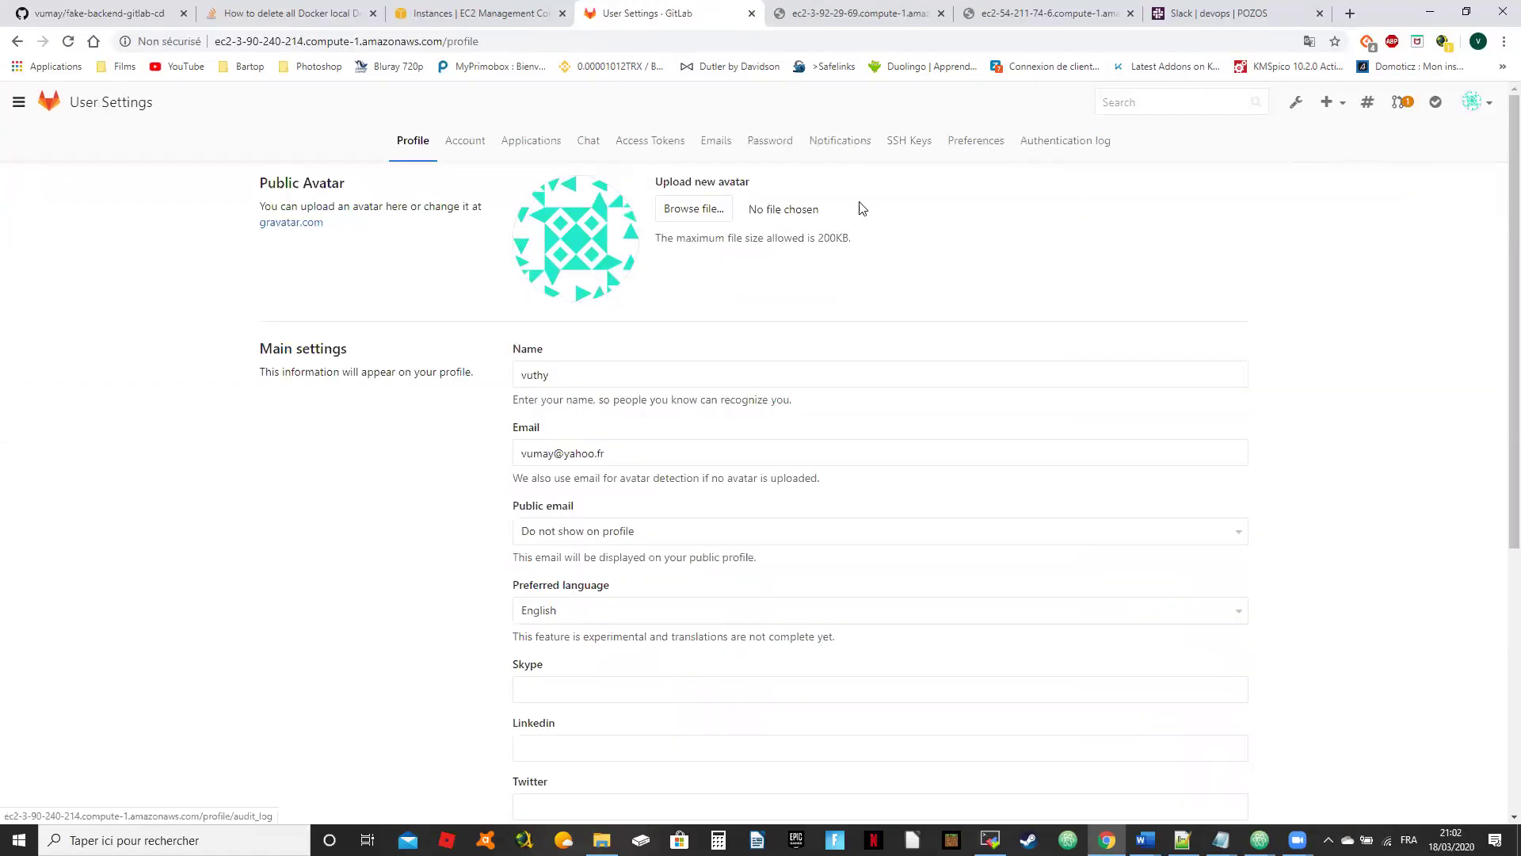
{"action": "left_click", "coordinate": [1298, 103]}
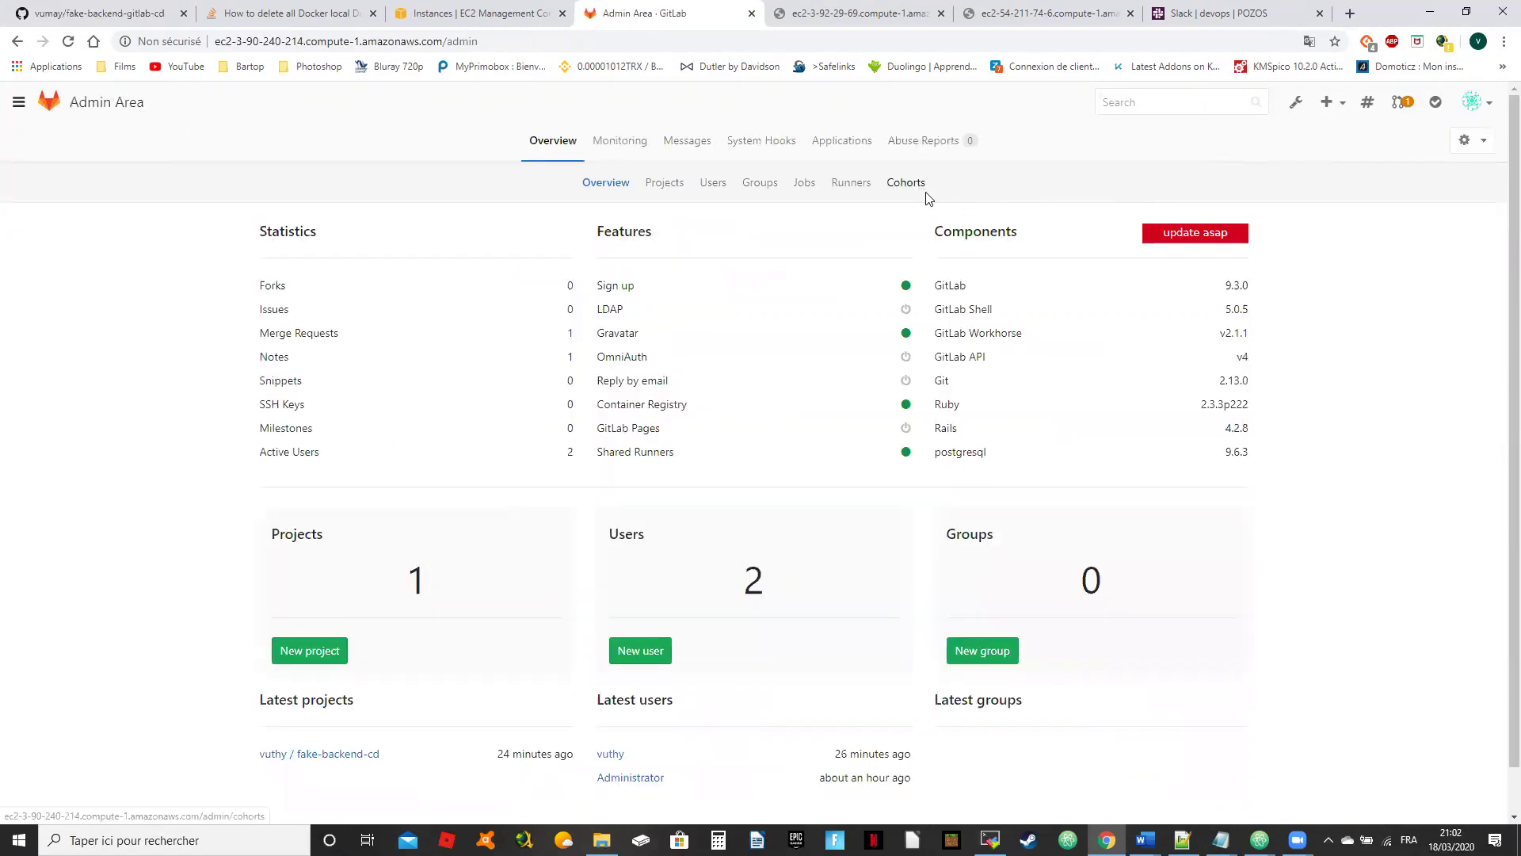
{"action": "scroll", "coordinate": [372, 689], "scroll_direction": "down", "scroll_amount": 1}
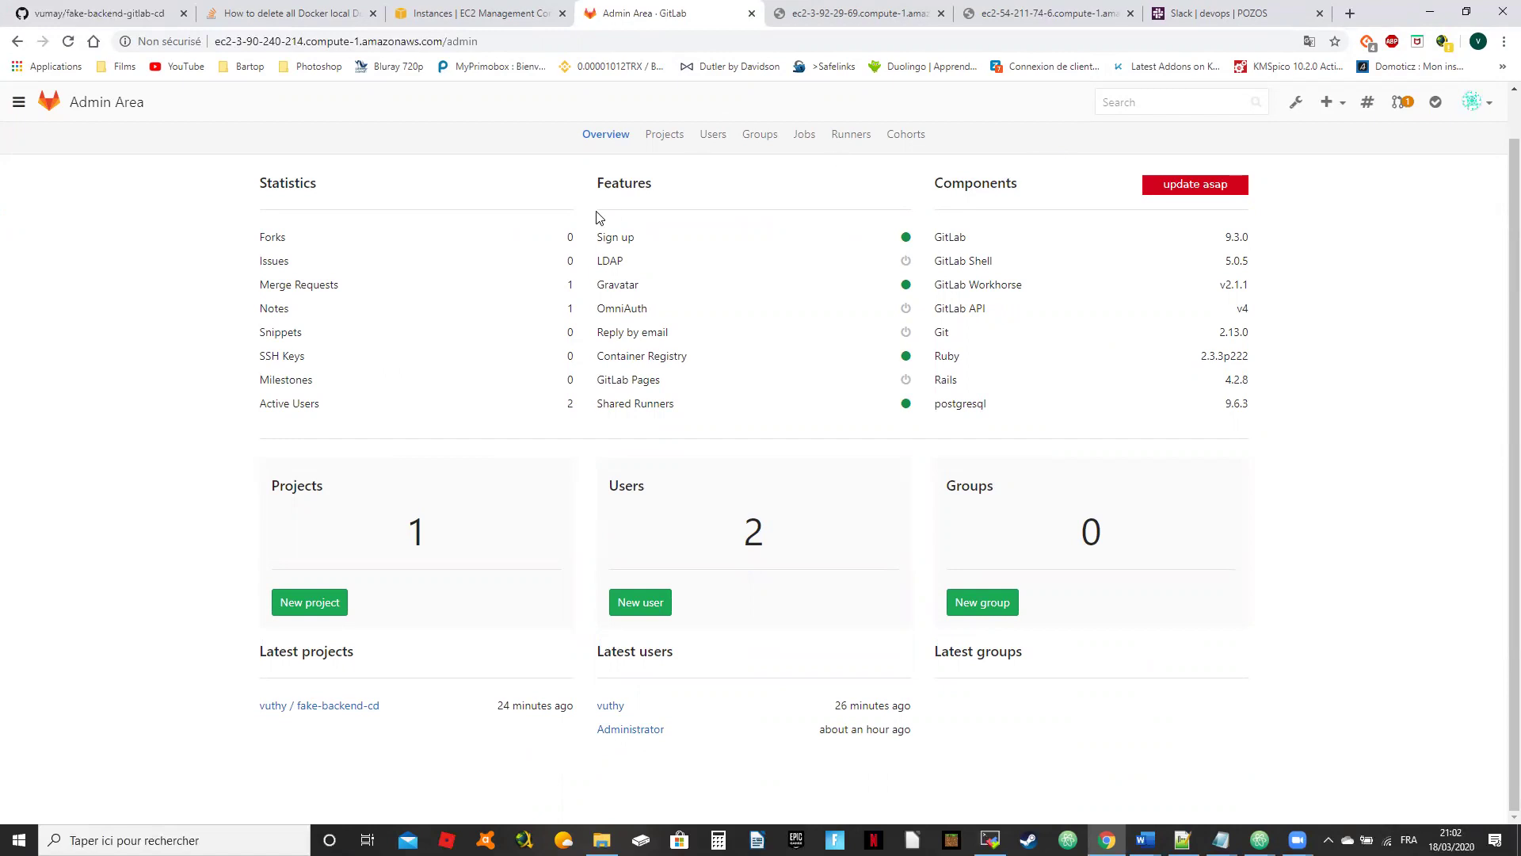
Step: Return to fake-backend-cd's home, listing master files, 18 commits and 1 open merge request
{"action": "scroll", "coordinate": [728, 253], "scroll_direction": "up", "scroll_amount": 1}
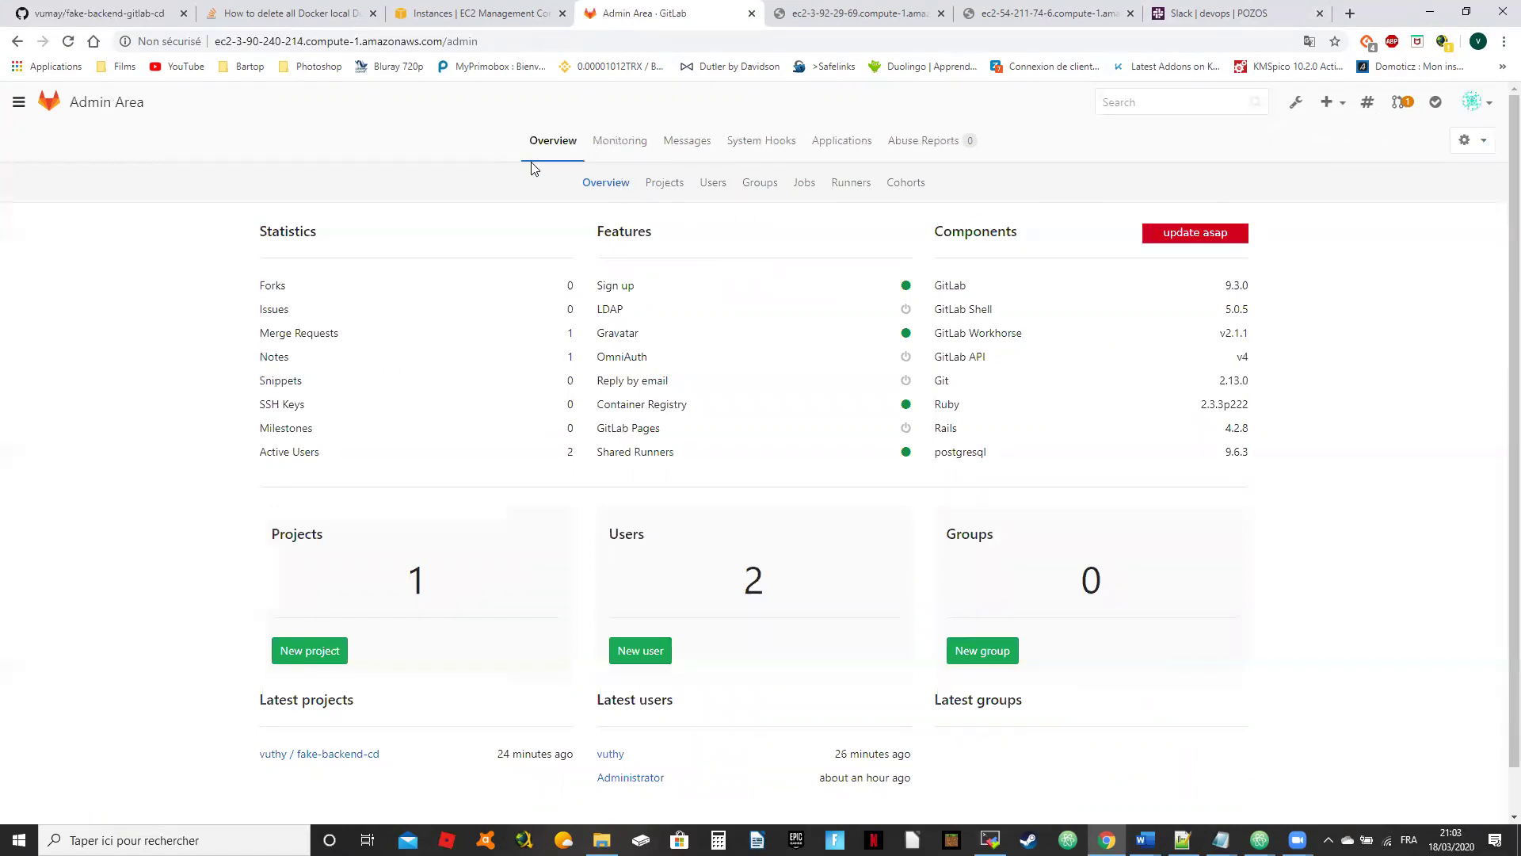
{"action": "left_click", "coordinate": [1474, 105]}
{"action": "left_click", "coordinate": [1434, 210]}
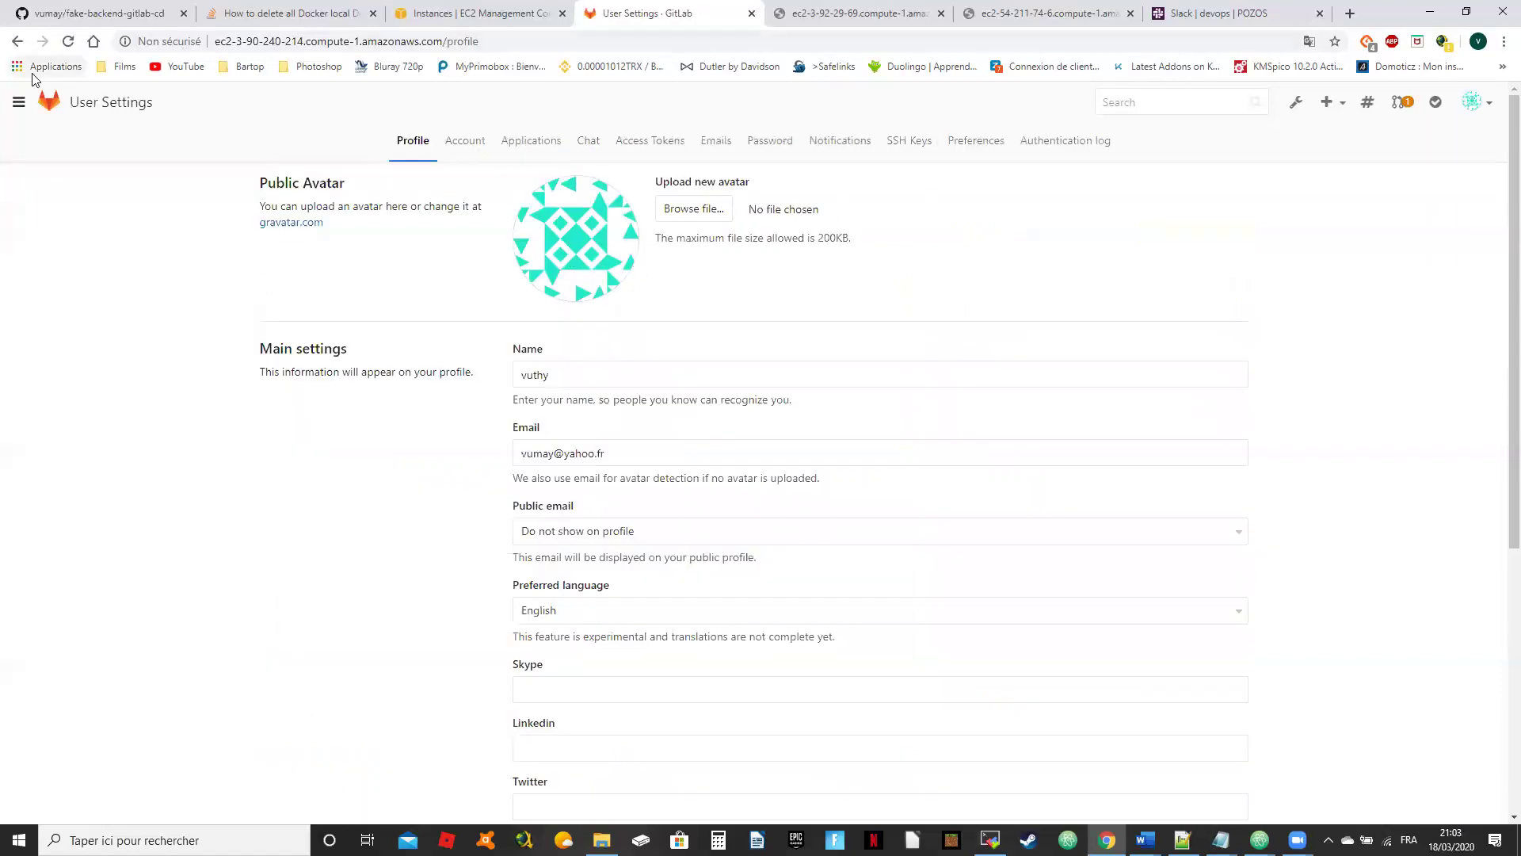
{"action": "left_click", "coordinate": [19, 103]}
{"action": "left_click", "coordinate": [46, 144]}
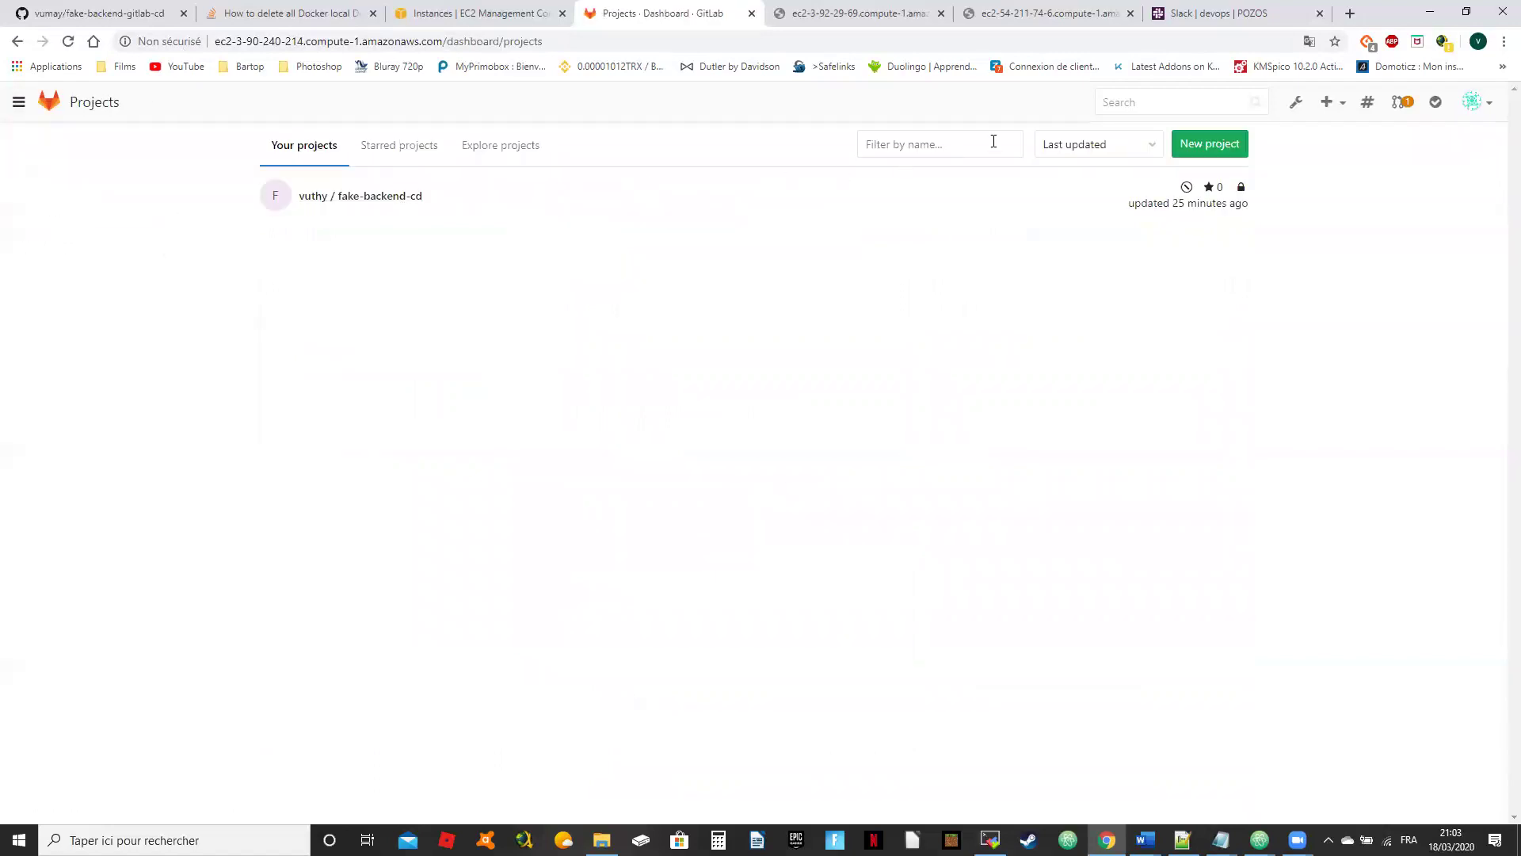
{"action": "left_click", "coordinate": [322, 198]}
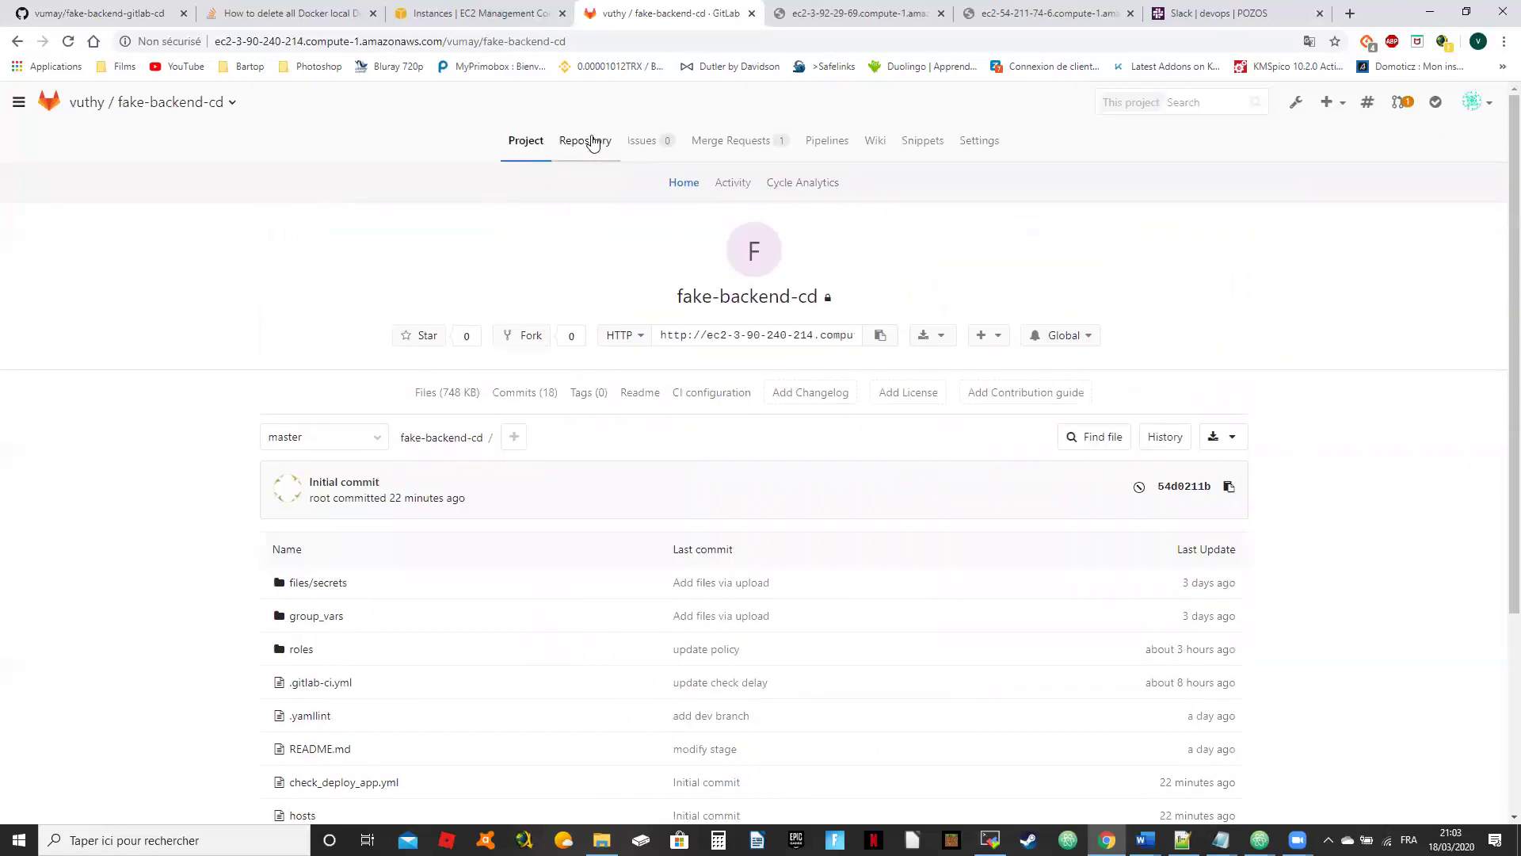
Step: Turn on Container Registry in fake-backend-cd's General settings and save the changes
{"action": "left_click", "coordinate": [985, 144]}
{"action": "scroll", "coordinate": [1070, 313], "scroll_direction": "down", "scroll_amount": 4}
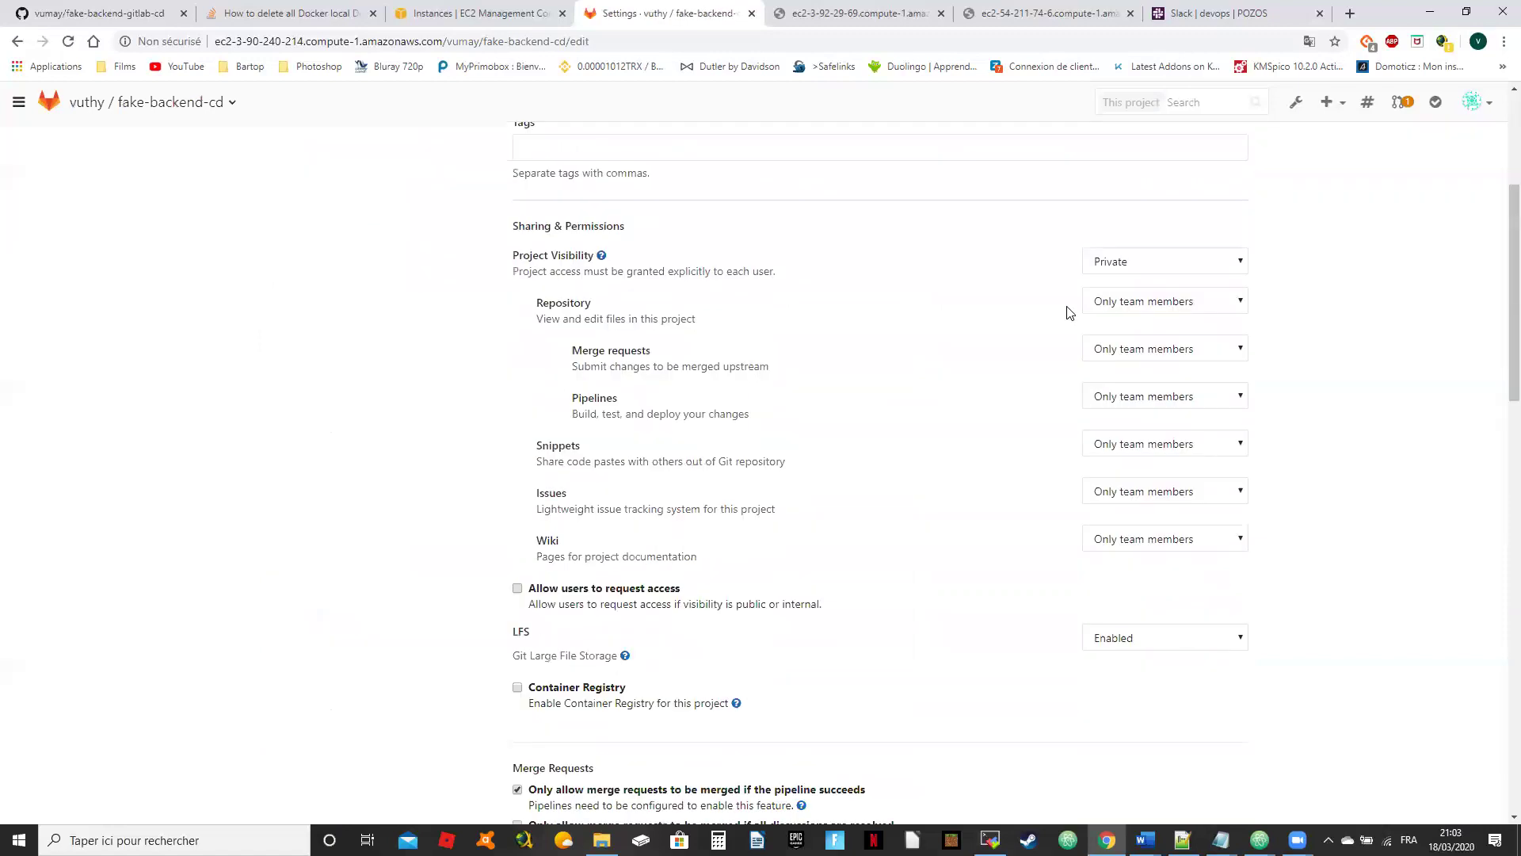
{"action": "scroll", "coordinate": [1065, 313], "scroll_direction": "down", "scroll_amount": 5}
{"action": "left_click", "coordinate": [518, 284]}
{"action": "left_click", "coordinate": [584, 607]}
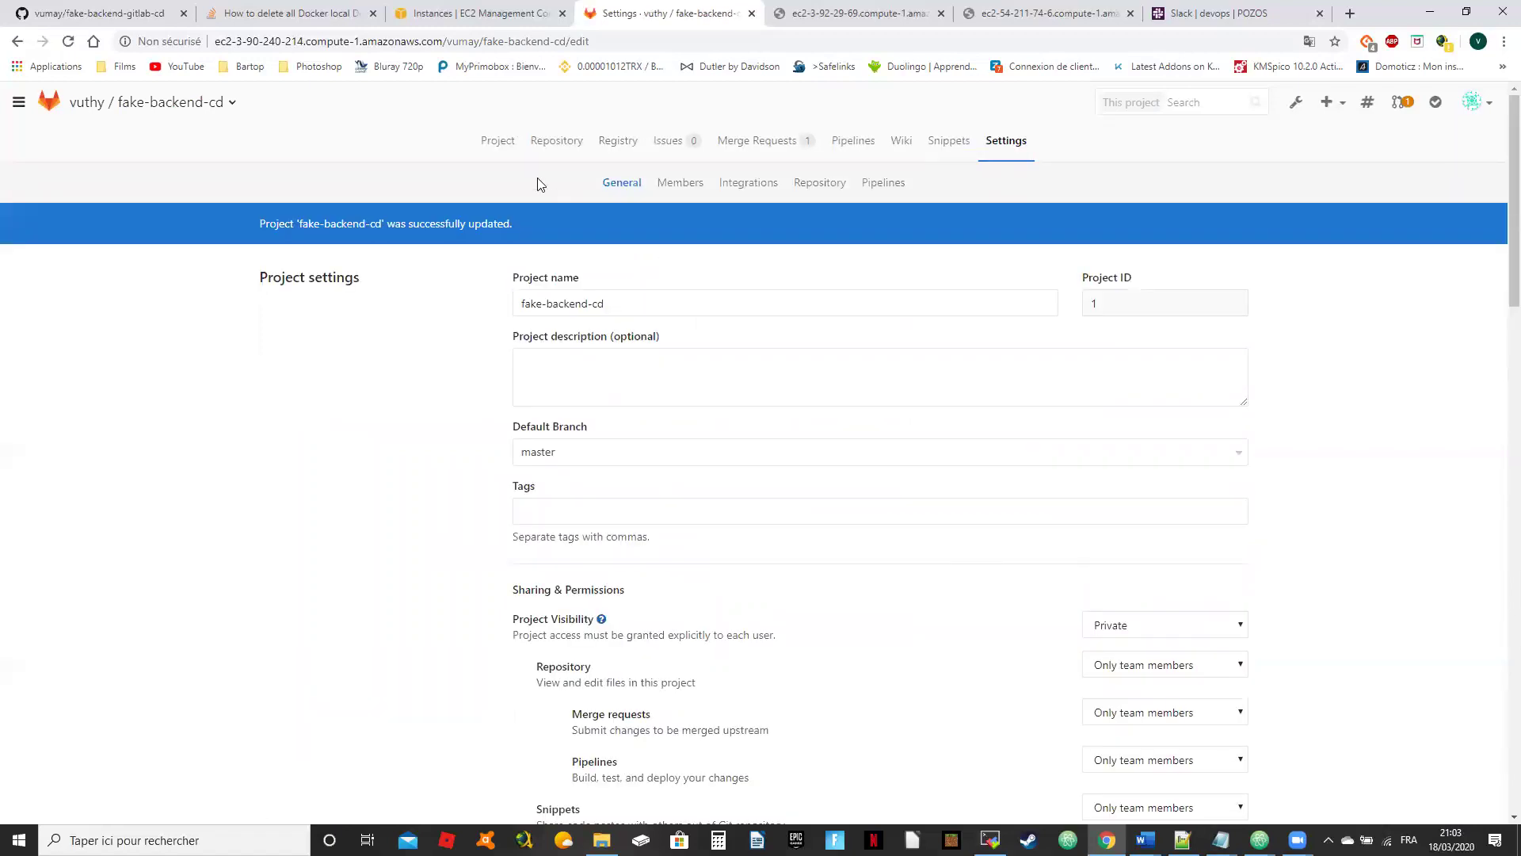
Step: View the Container Registry page's login, build and push instructions and example image name
{"action": "left_click", "coordinate": [626, 142]}
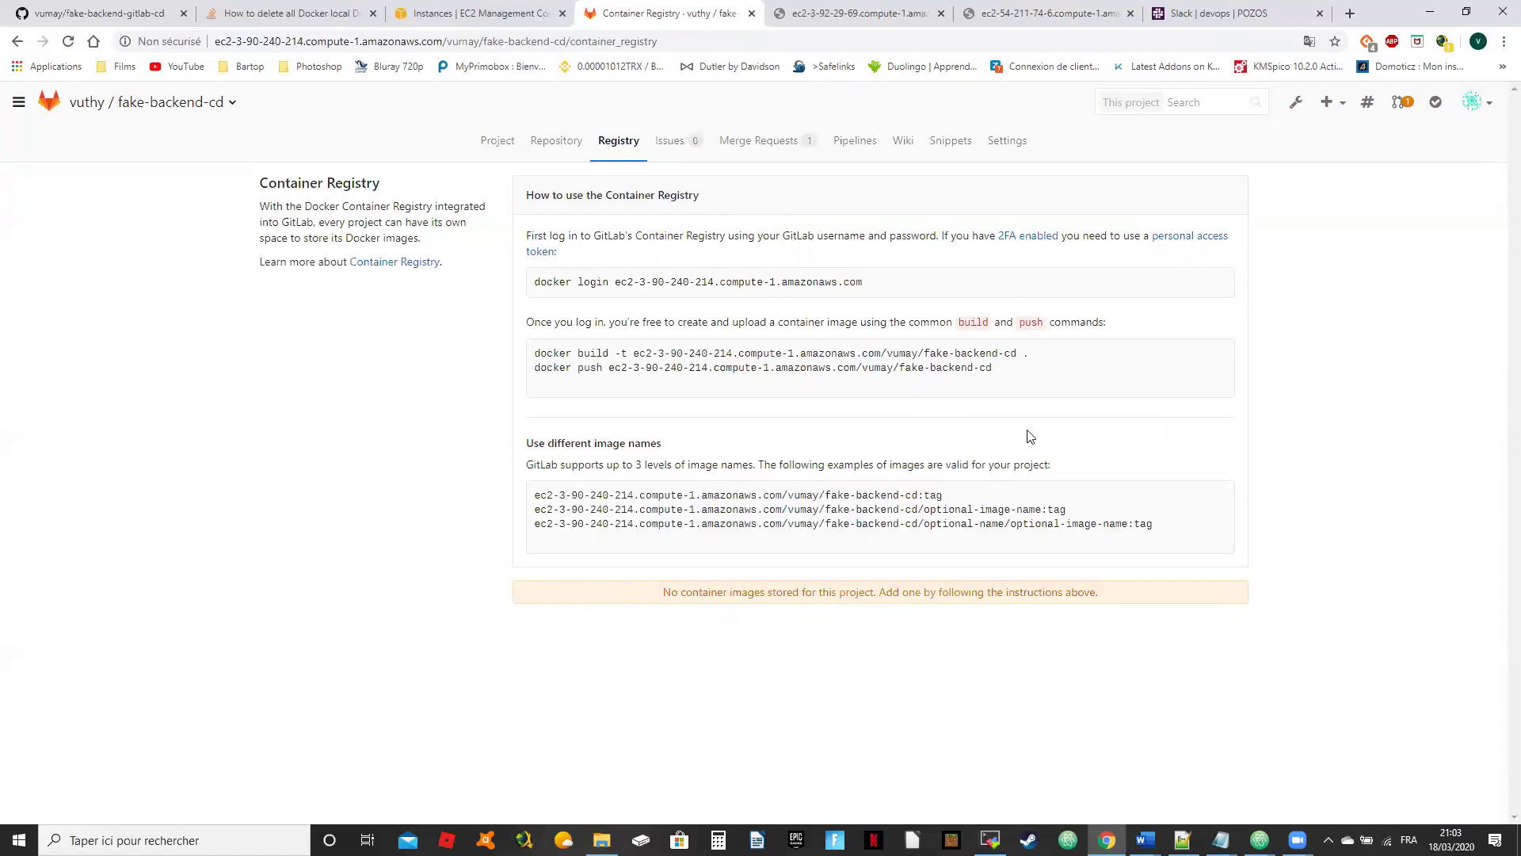
{"action": "left_click_drag", "start_coordinate": [539, 496], "coordinate": [943, 494]}
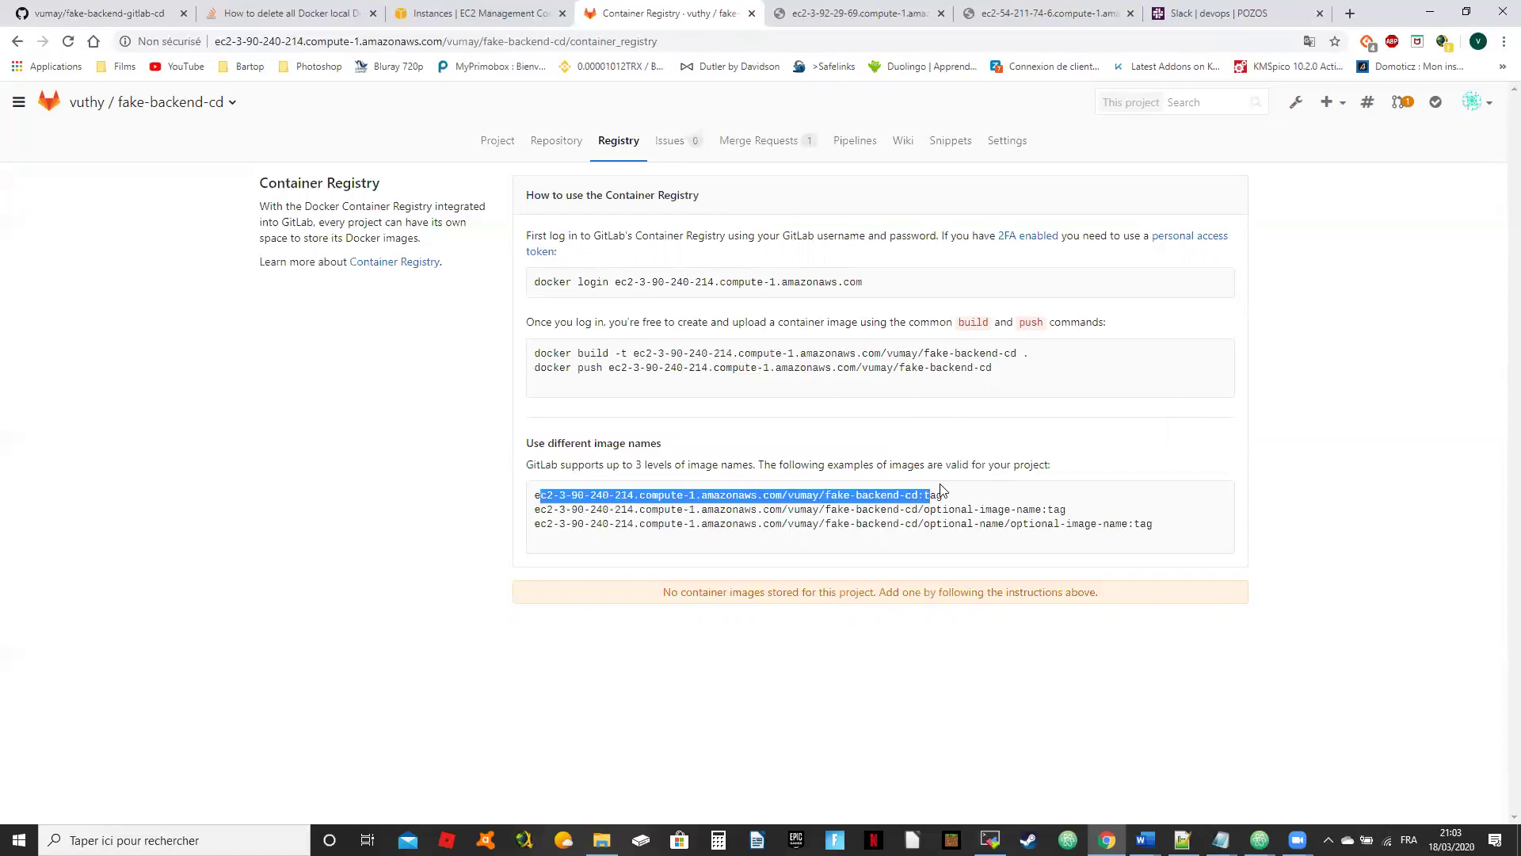
{"action": "left_click", "coordinate": [1436, 288]}
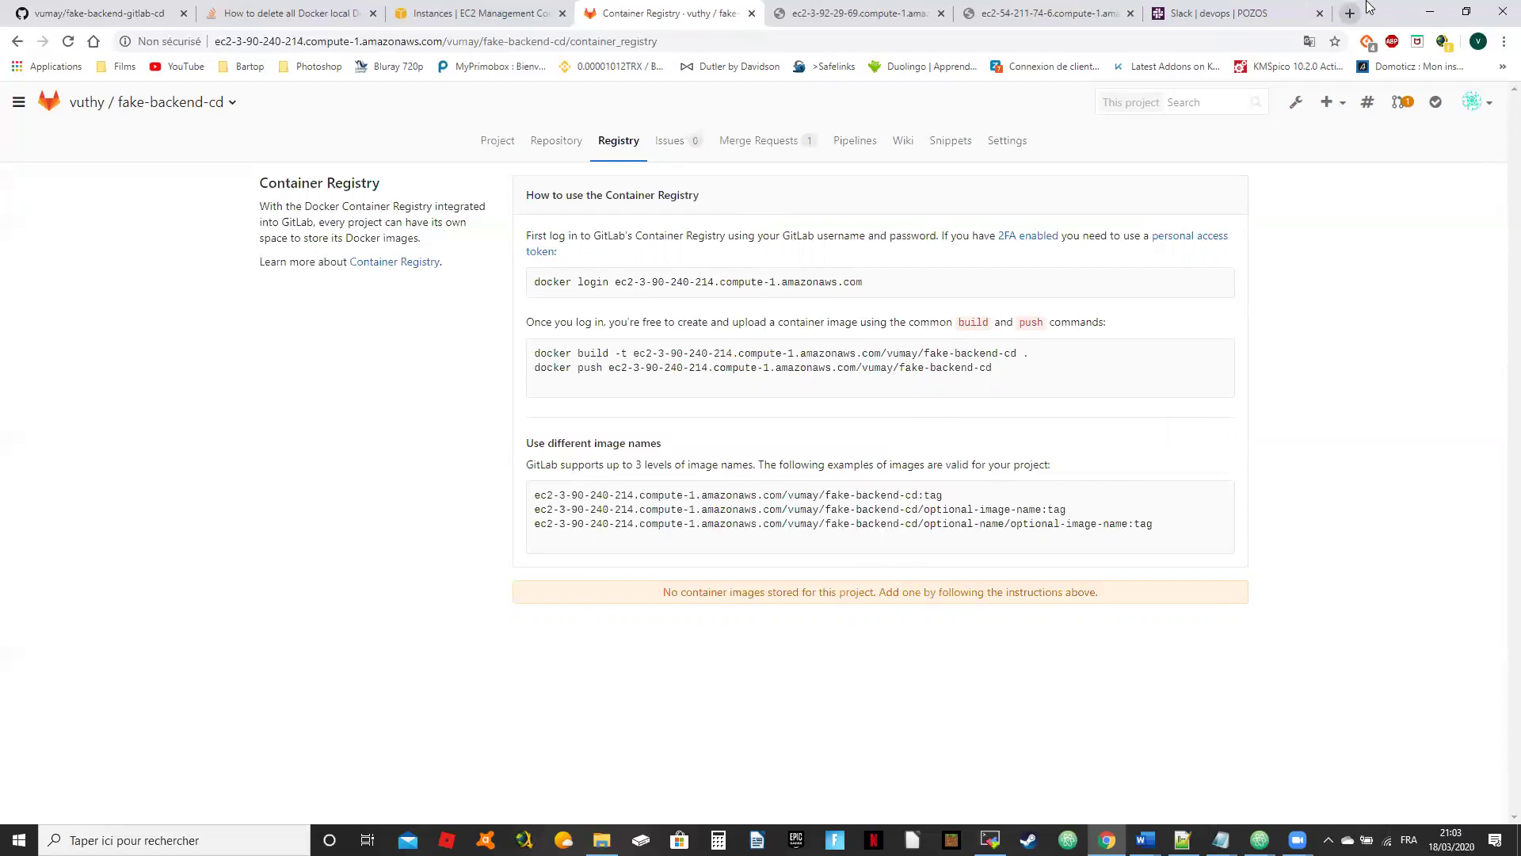
Step: Check pipeline #3, then browse the repository files on master and on the dev branch
{"action": "left_click", "coordinate": [866, 138]}
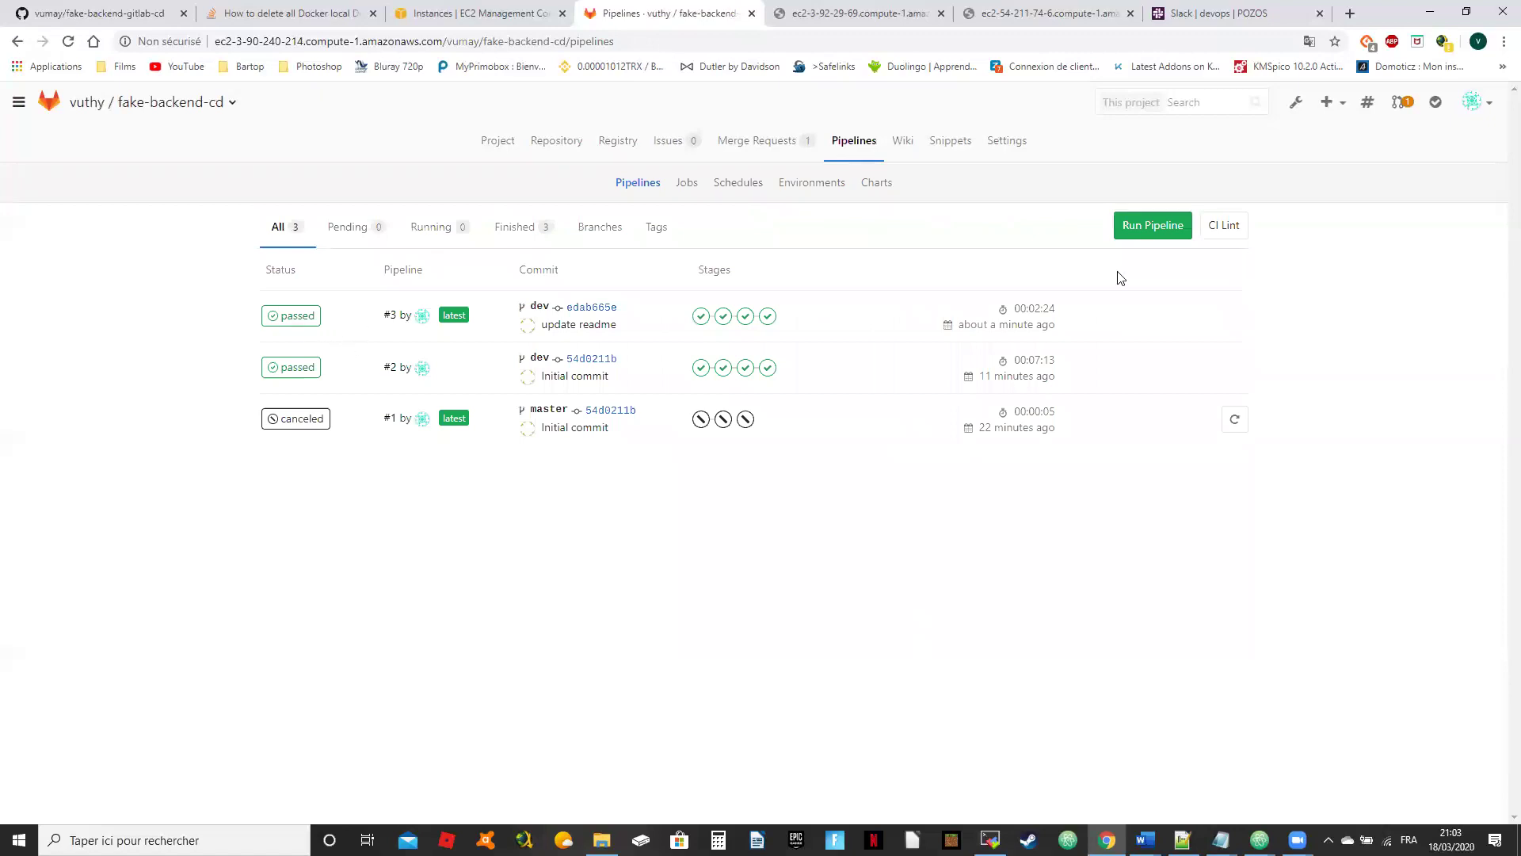
{"action": "left_click", "coordinate": [295, 315]}
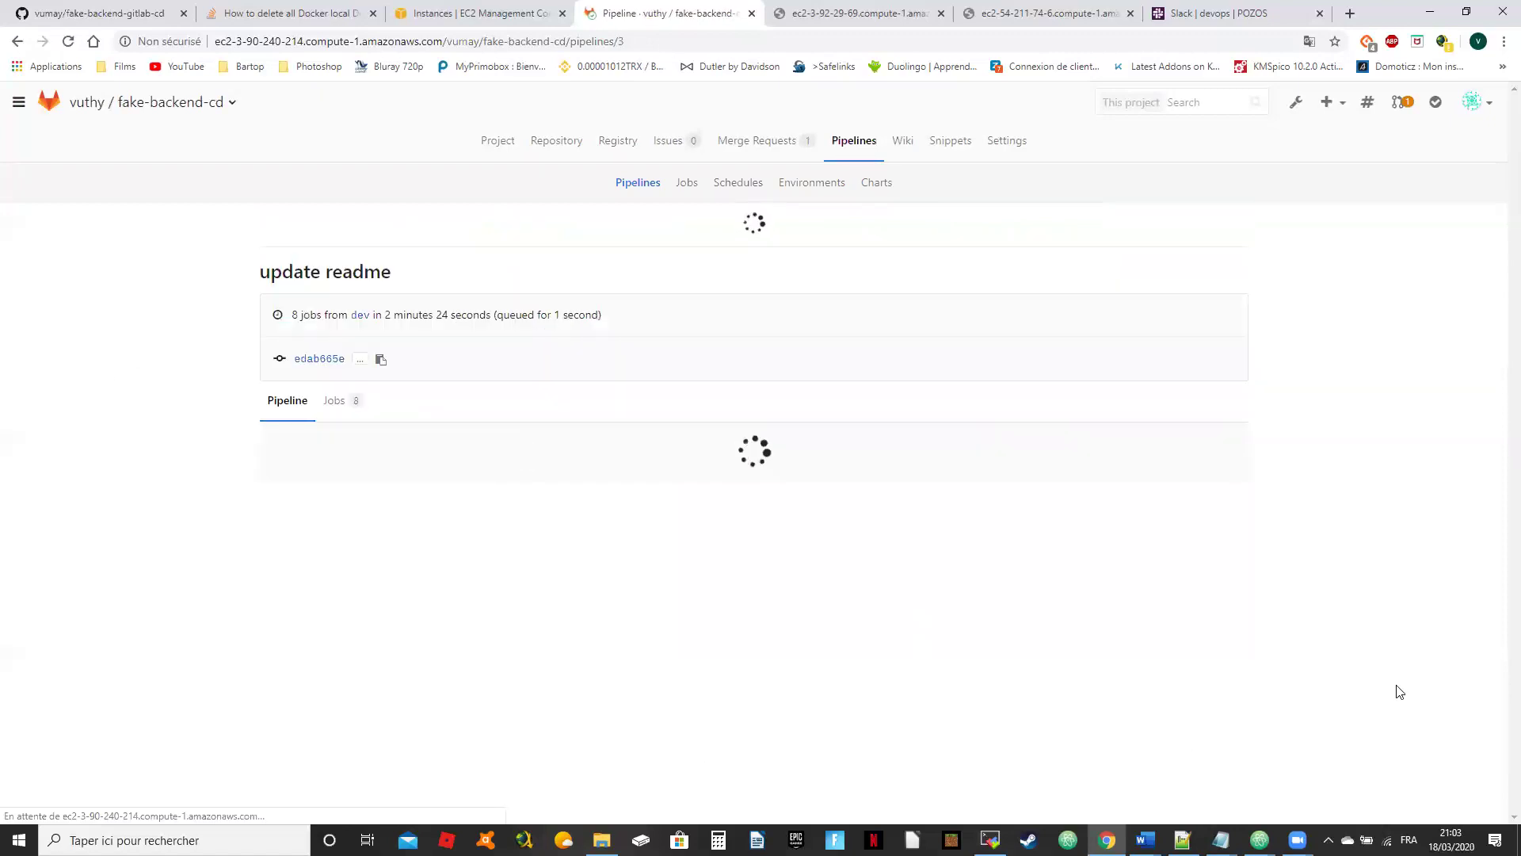
{"action": "left_click", "coordinate": [547, 147]}
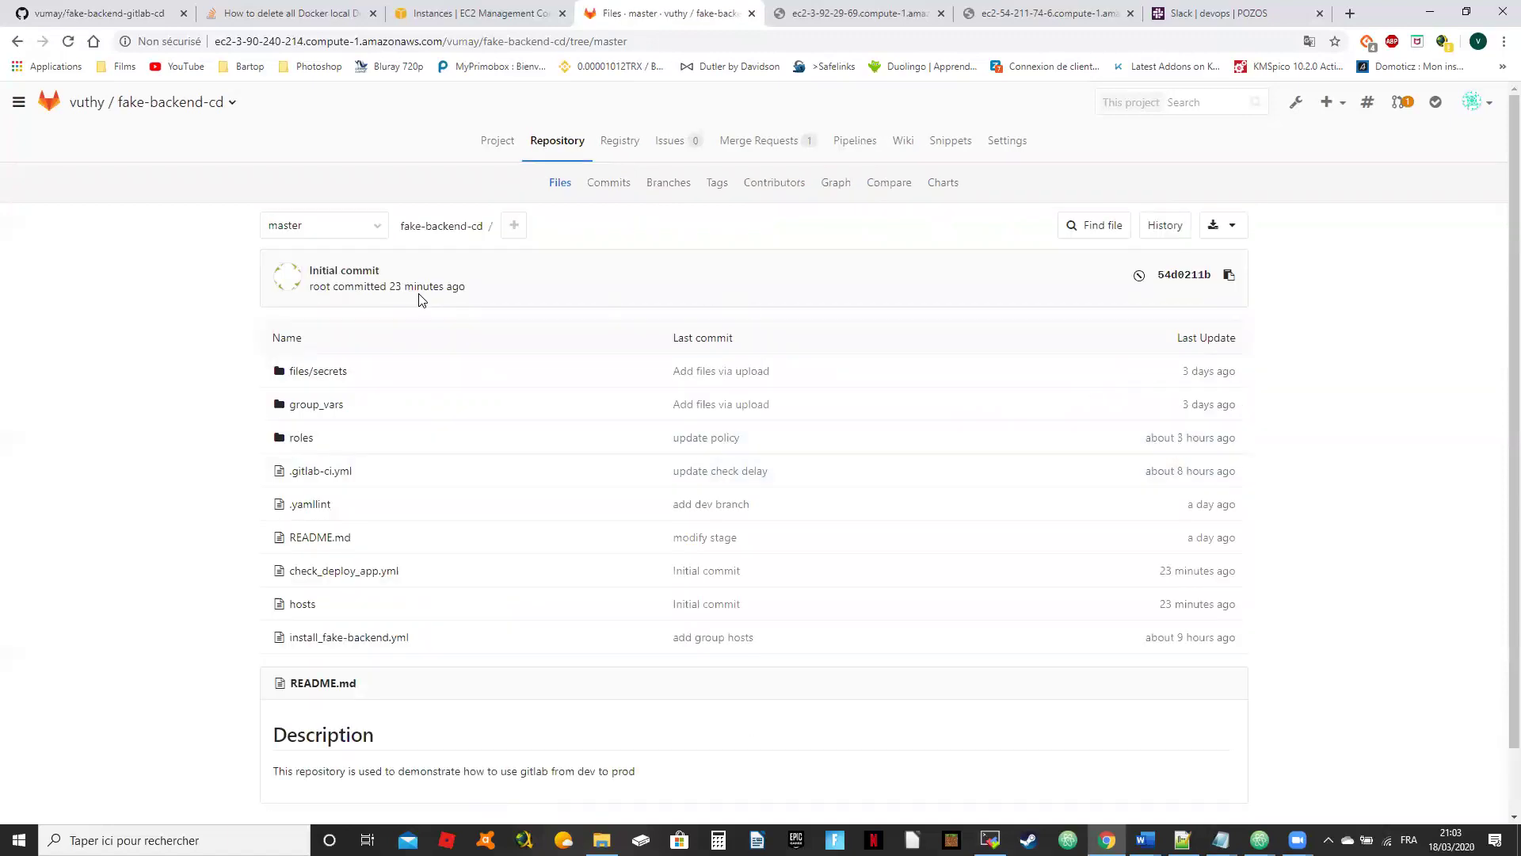
{"action": "left_click", "coordinate": [380, 230]}
{"action": "left_click", "coordinate": [321, 338]}
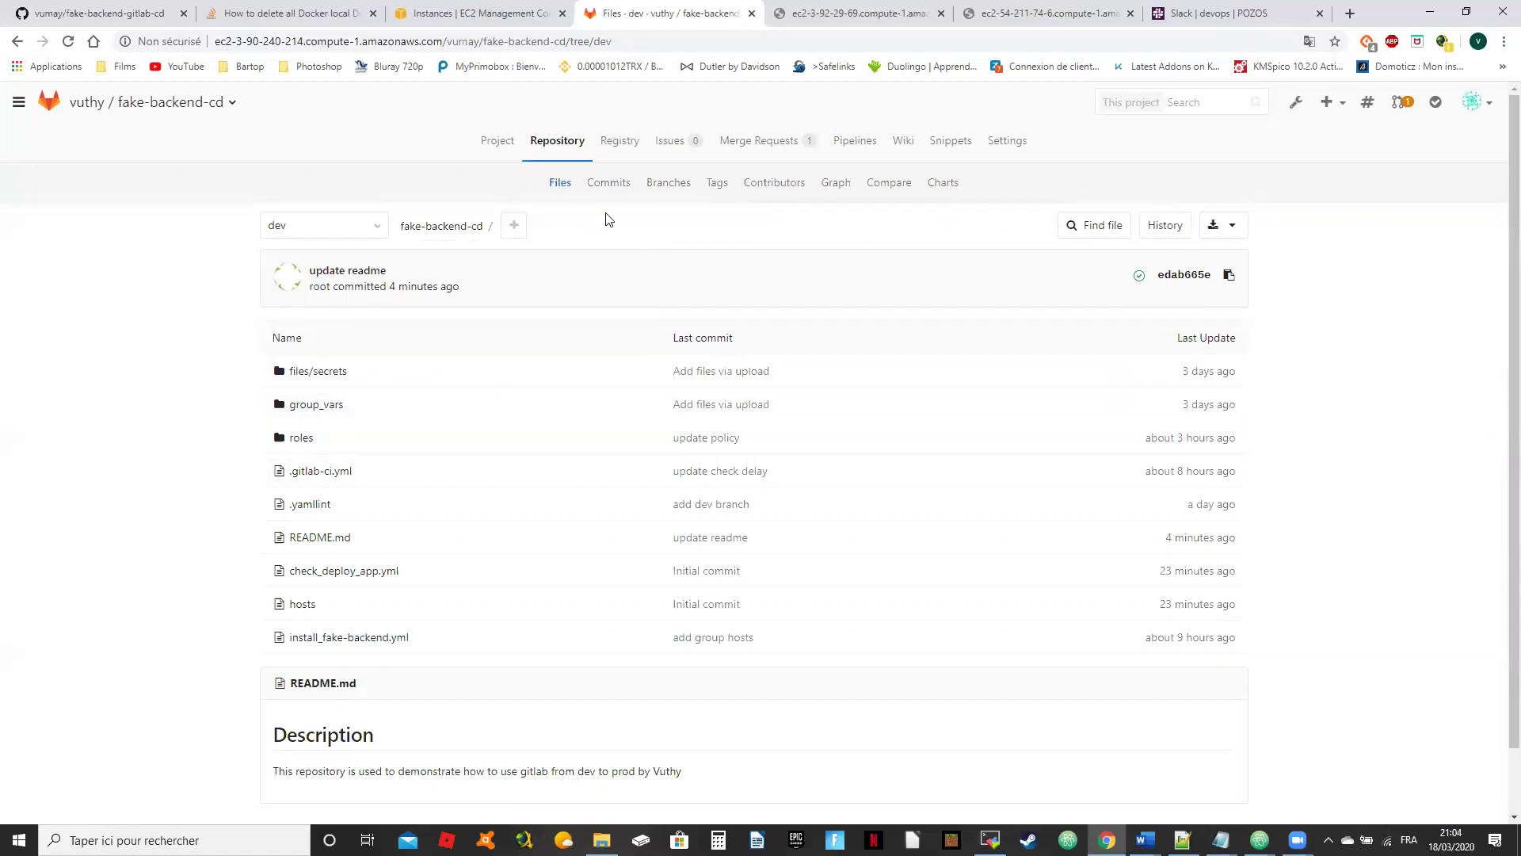
Step: Confirm dev pipeline #3 passed and list the merge requests, showing 'WIP: Dev'
{"action": "left_click", "coordinate": [862, 139]}
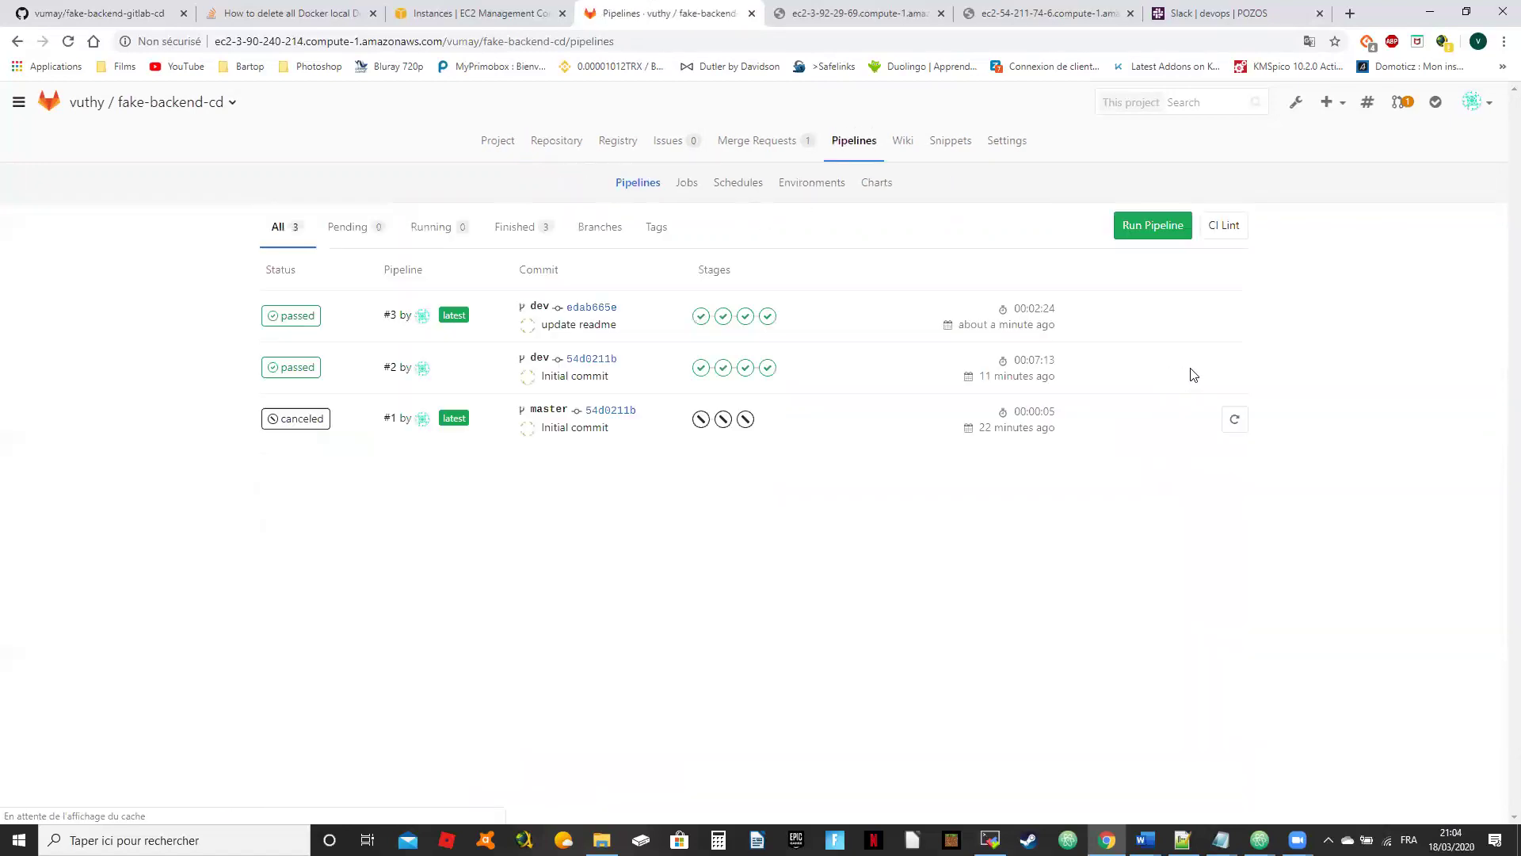
{"action": "left_click", "coordinate": [293, 316]}
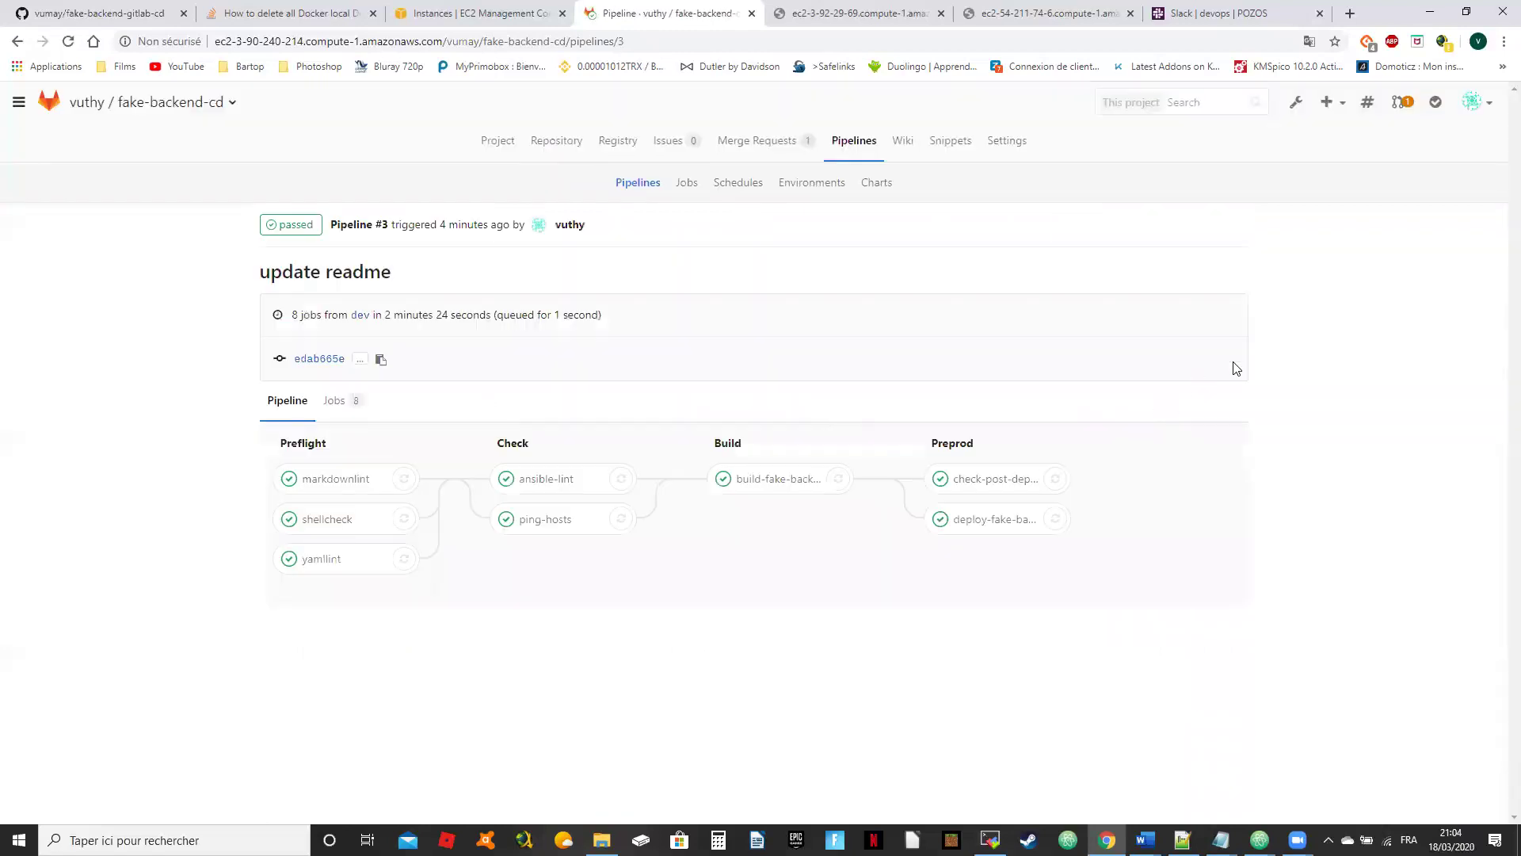
{"action": "left_click", "coordinate": [780, 141]}
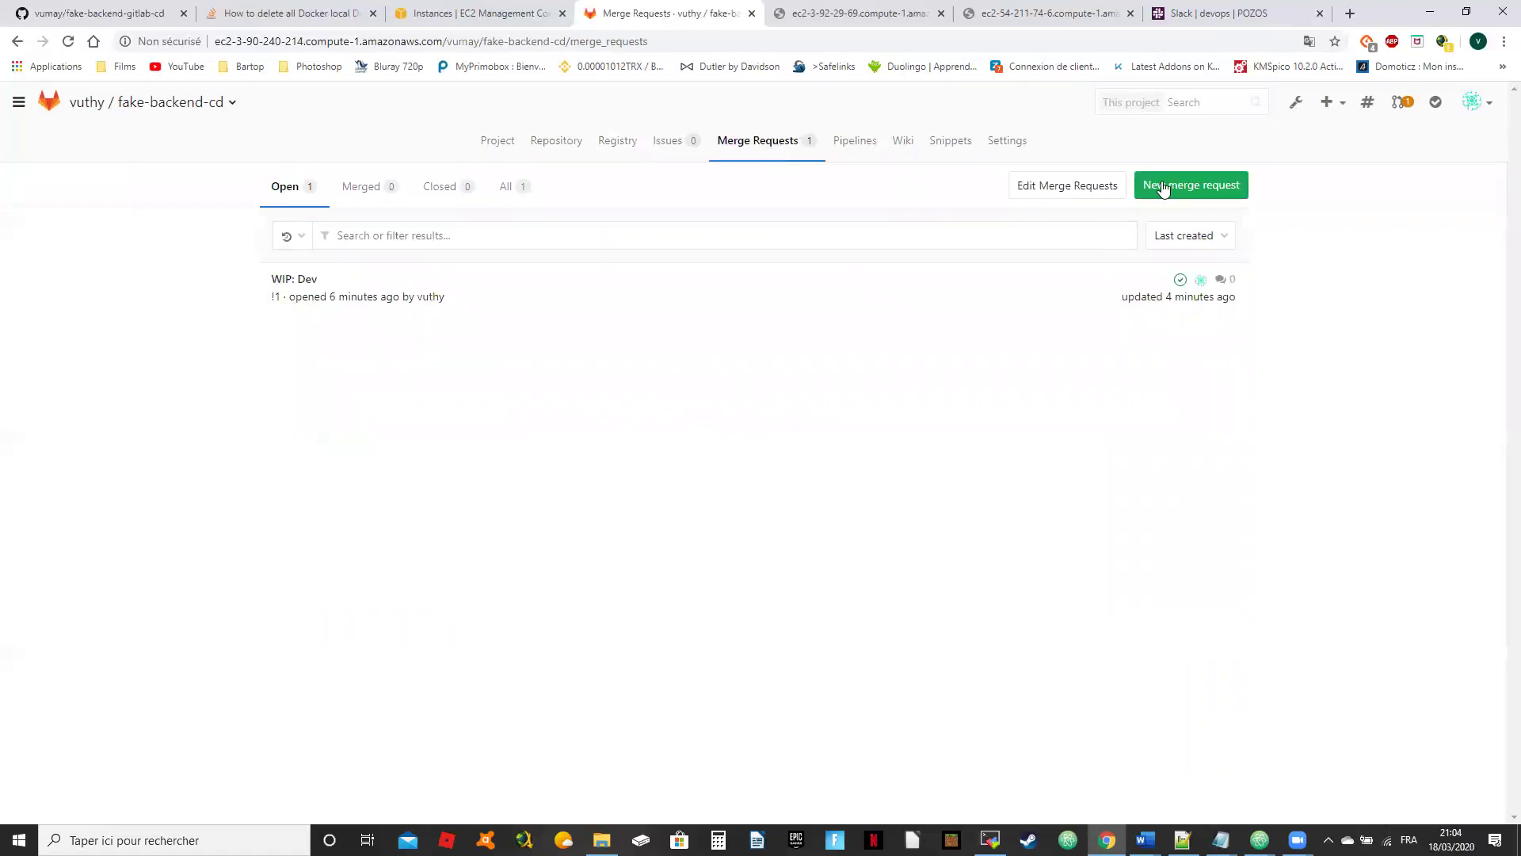
Step: Start a new merge request and try comparing the default branches
{"action": "left_click", "coordinate": [1162, 188]}
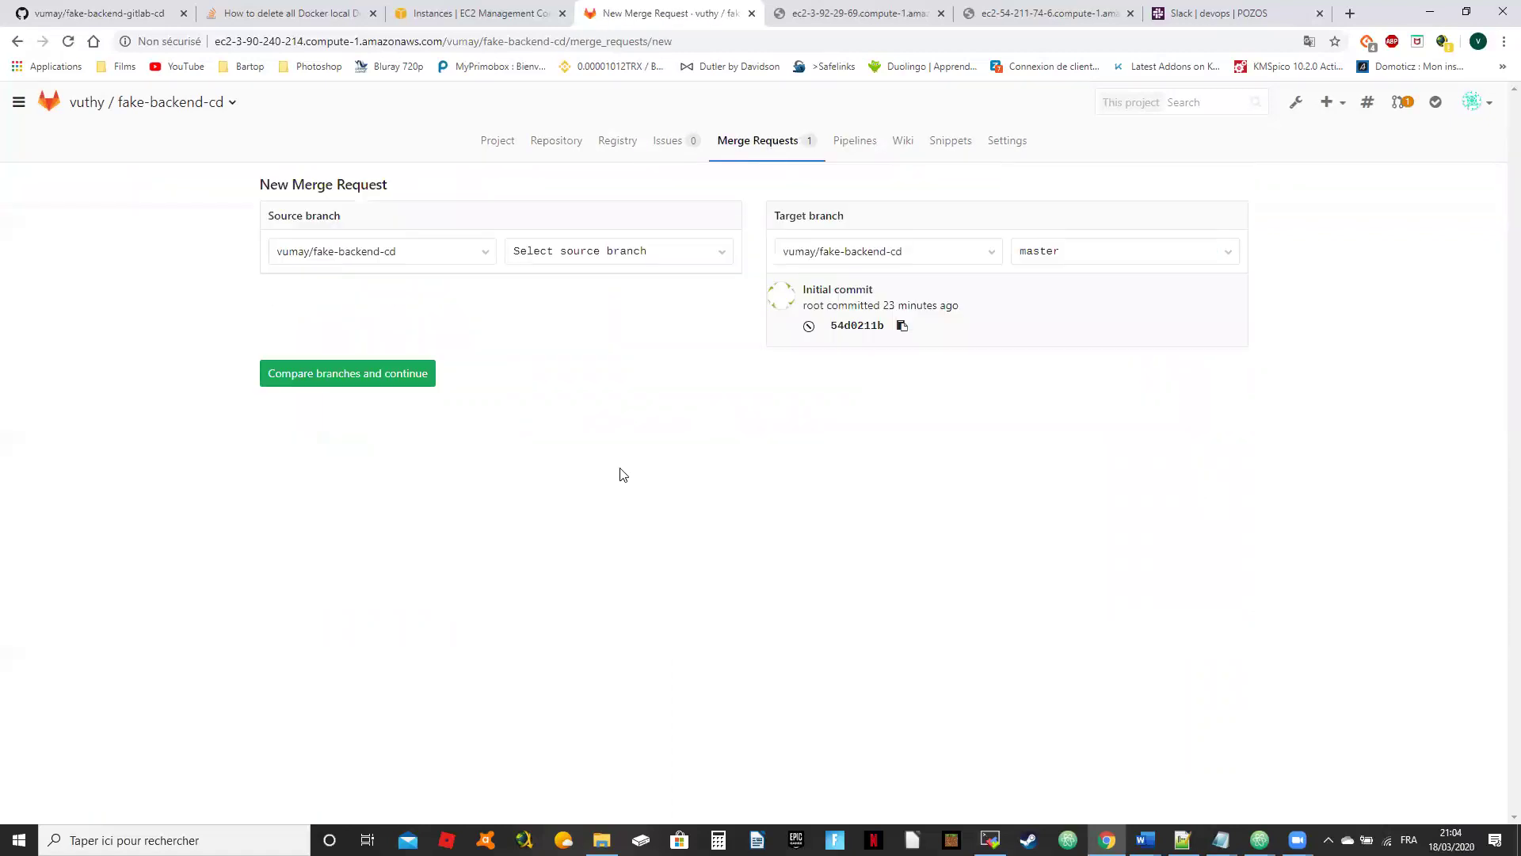
{"action": "left_click", "coordinate": [329, 378]}
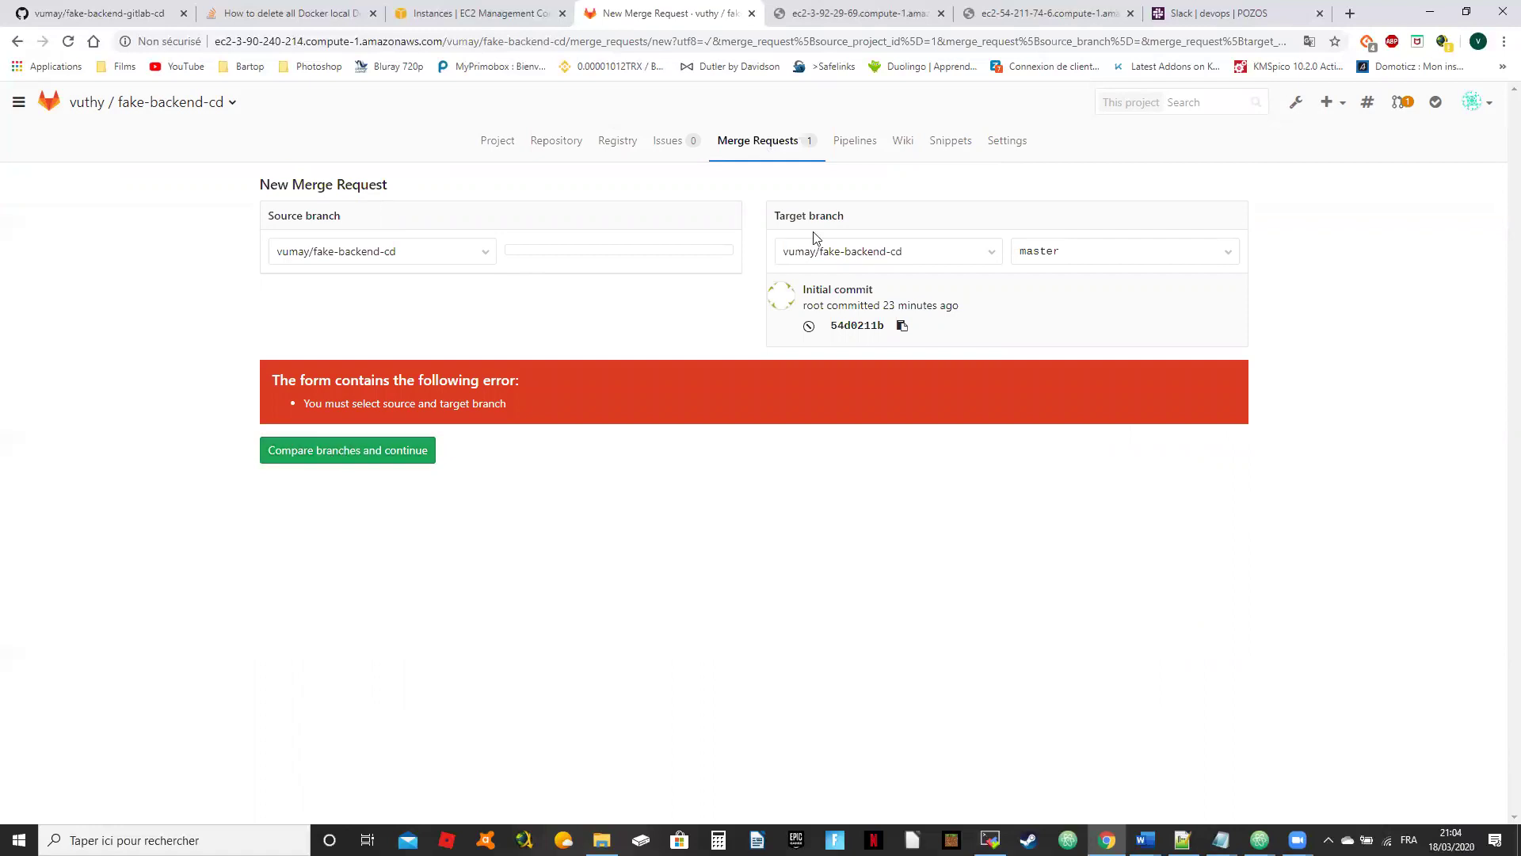
{"action": "left_click", "coordinate": [342, 450]}
{"action": "left_click", "coordinate": [16, 41]}
Step: Submit a dev-into-master request 'update readme'; it's rejected since 'WIP: Dev' already exists
{"action": "left_click", "coordinate": [602, 252]}
{"action": "left_click", "coordinate": [563, 347]}
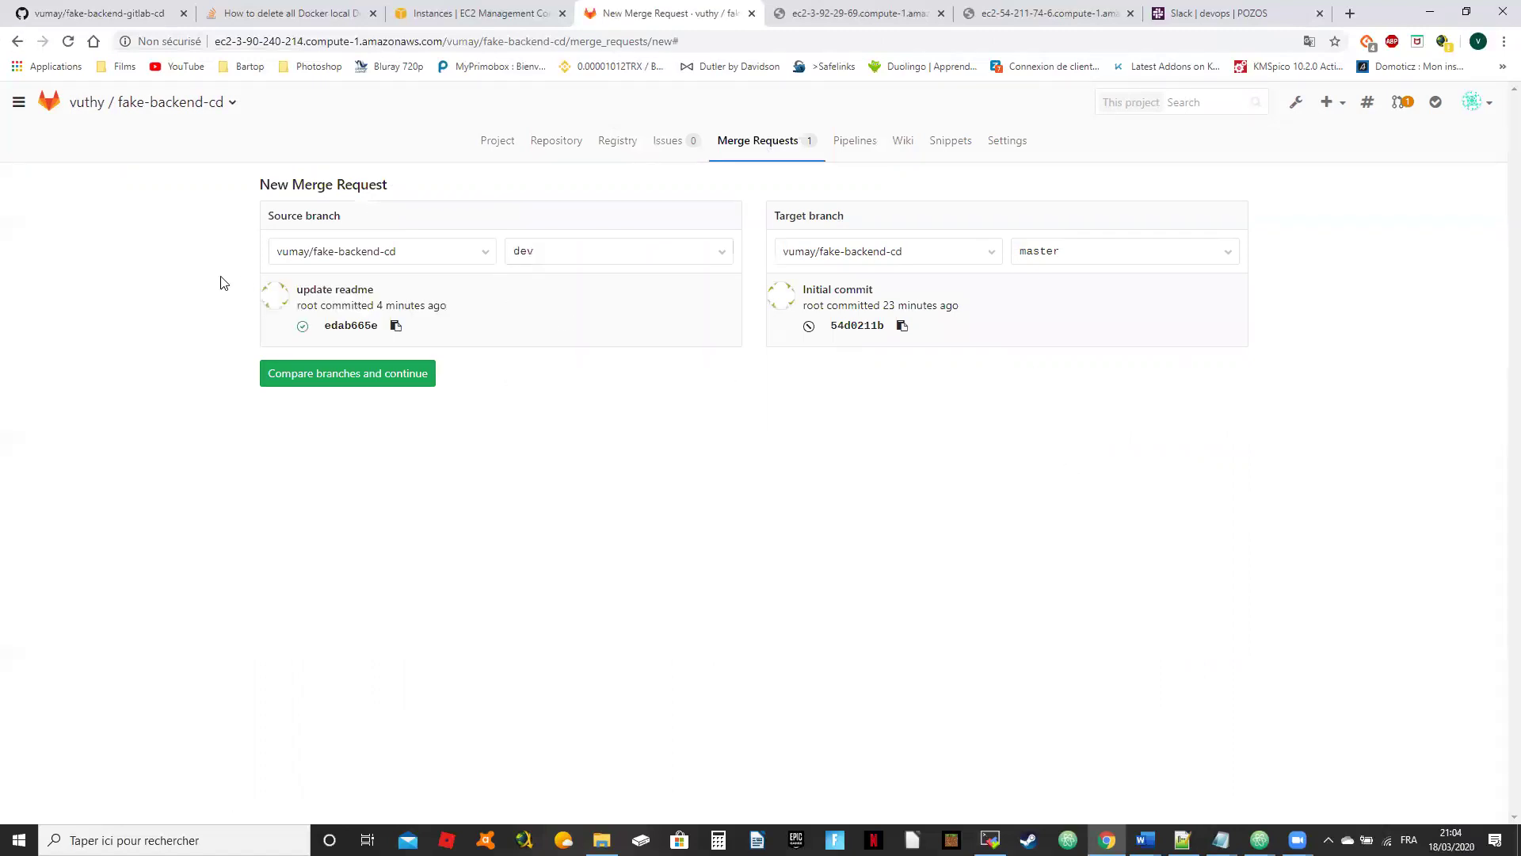
{"action": "left_click", "coordinate": [404, 373]}
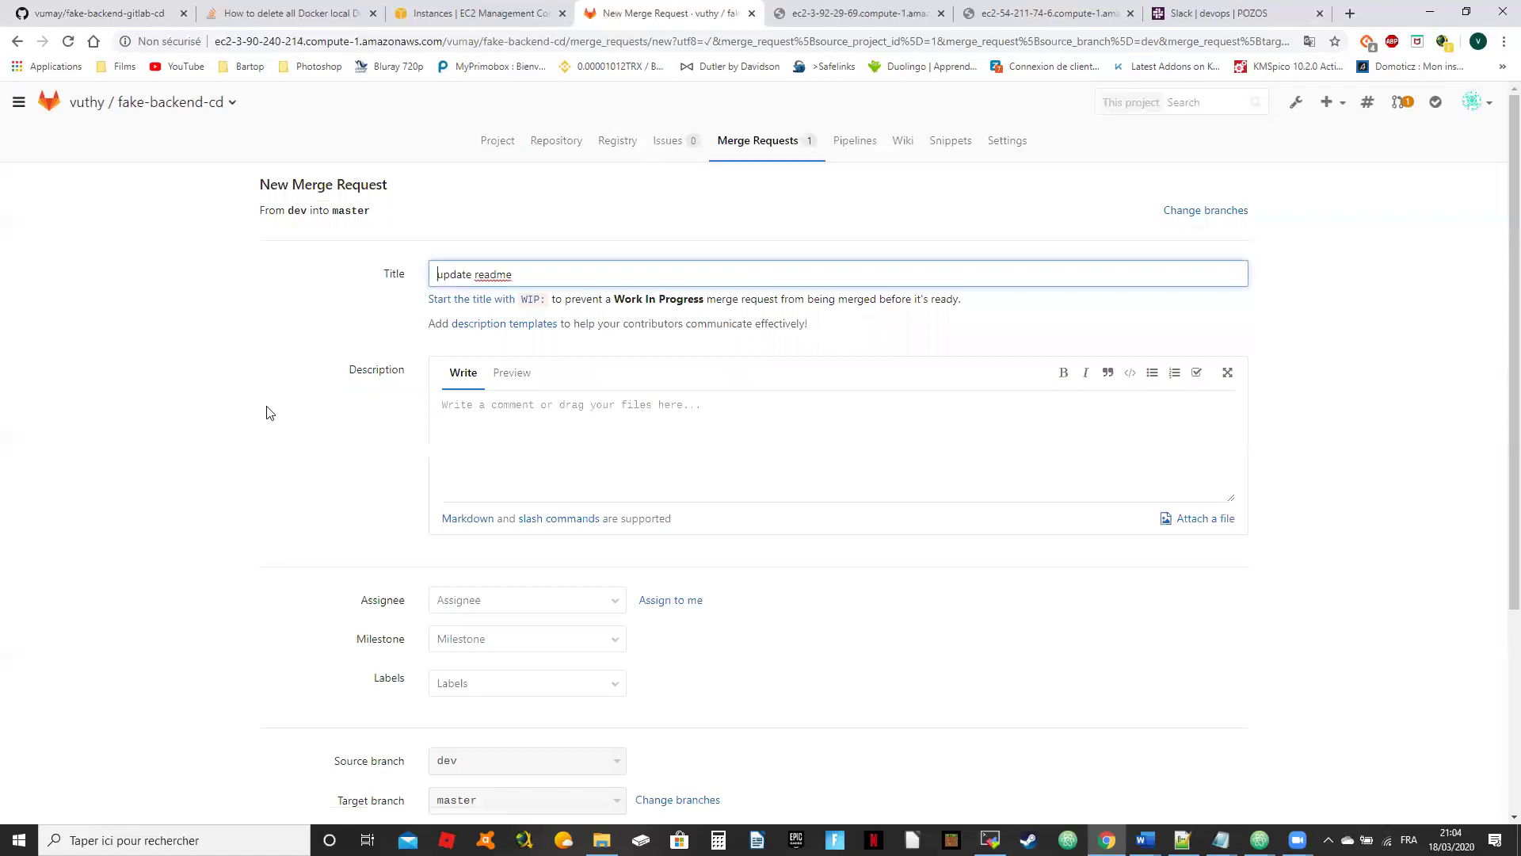
{"action": "scroll", "coordinate": [270, 411], "scroll_direction": "down", "scroll_amount": 2}
{"action": "scroll", "coordinate": [399, 348], "scroll_direction": "up", "scroll_amount": 2}
{"action": "scroll", "coordinate": [350, 594], "scroll_direction": "down", "scroll_amount": 3}
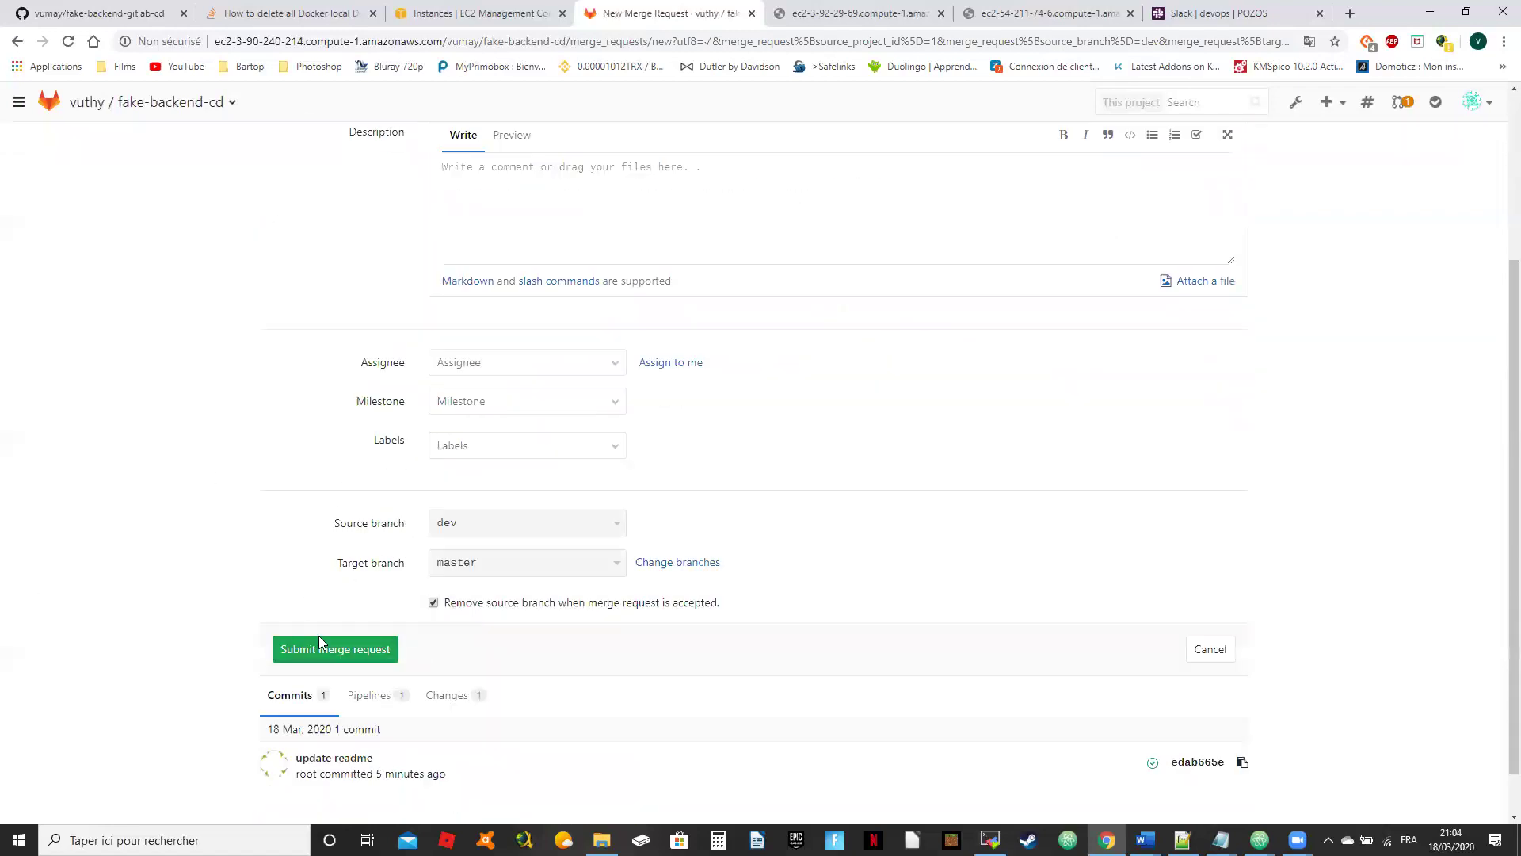
{"action": "left_click", "coordinate": [332, 652]}
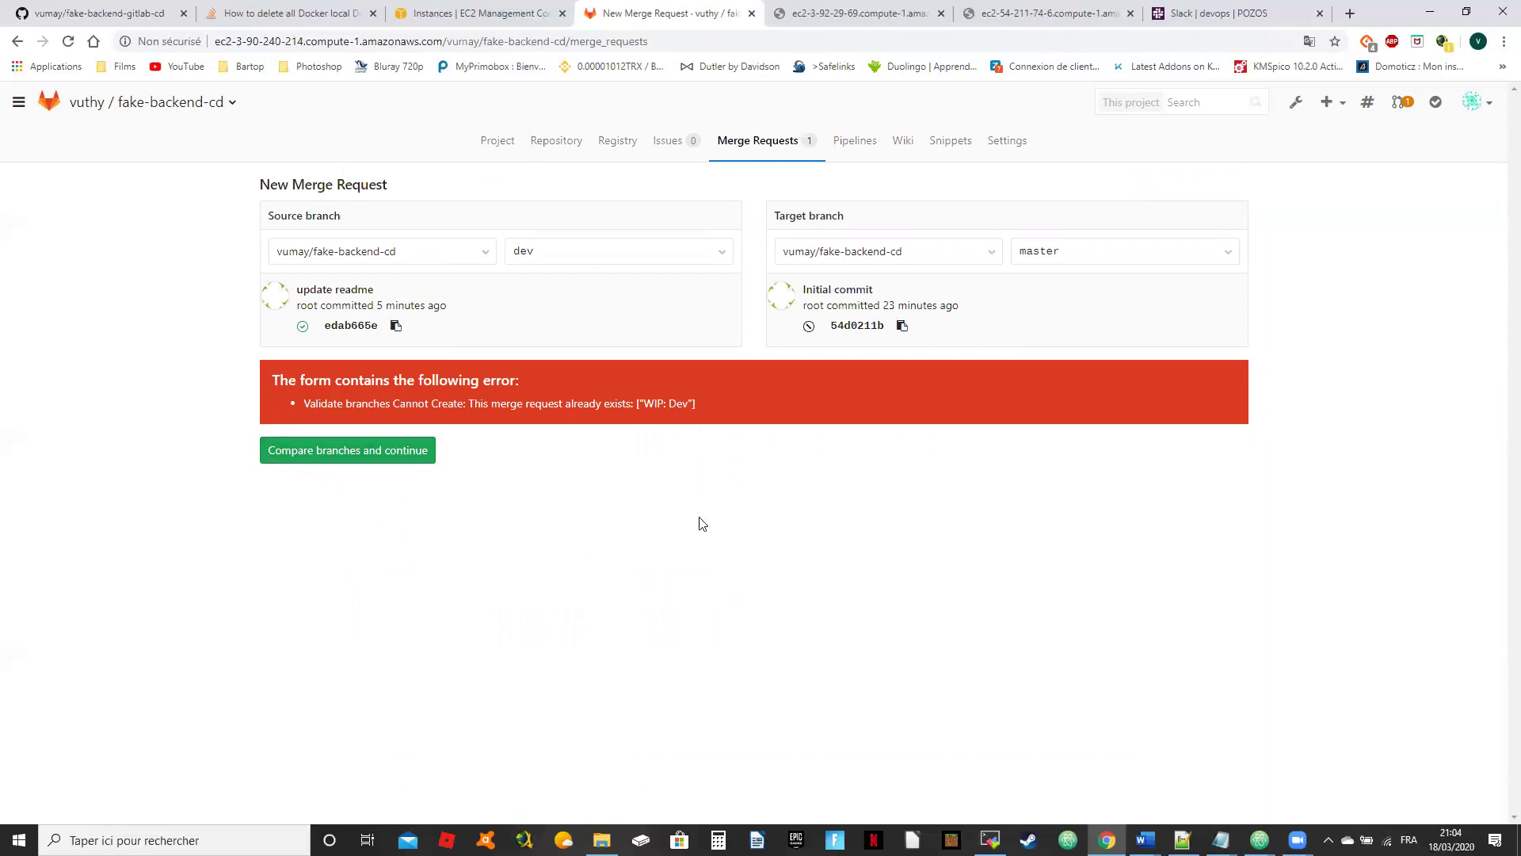
{"action": "left_click", "coordinate": [788, 148]}
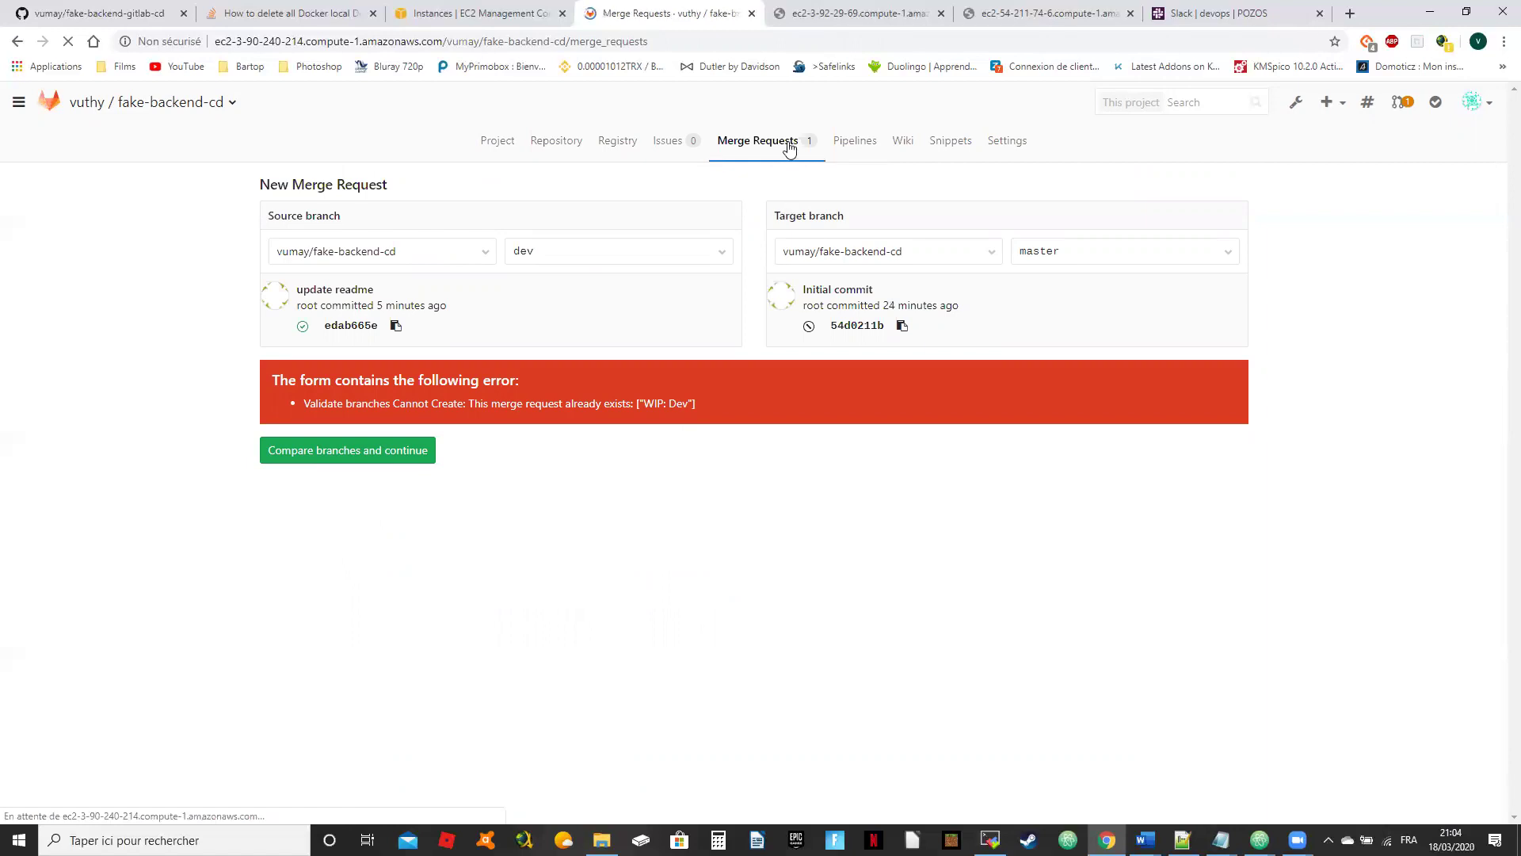
Step: Close merge request !1 'WIP: Dev' unmerged and return to the master repository files
{"action": "left_click", "coordinate": [304, 279]}
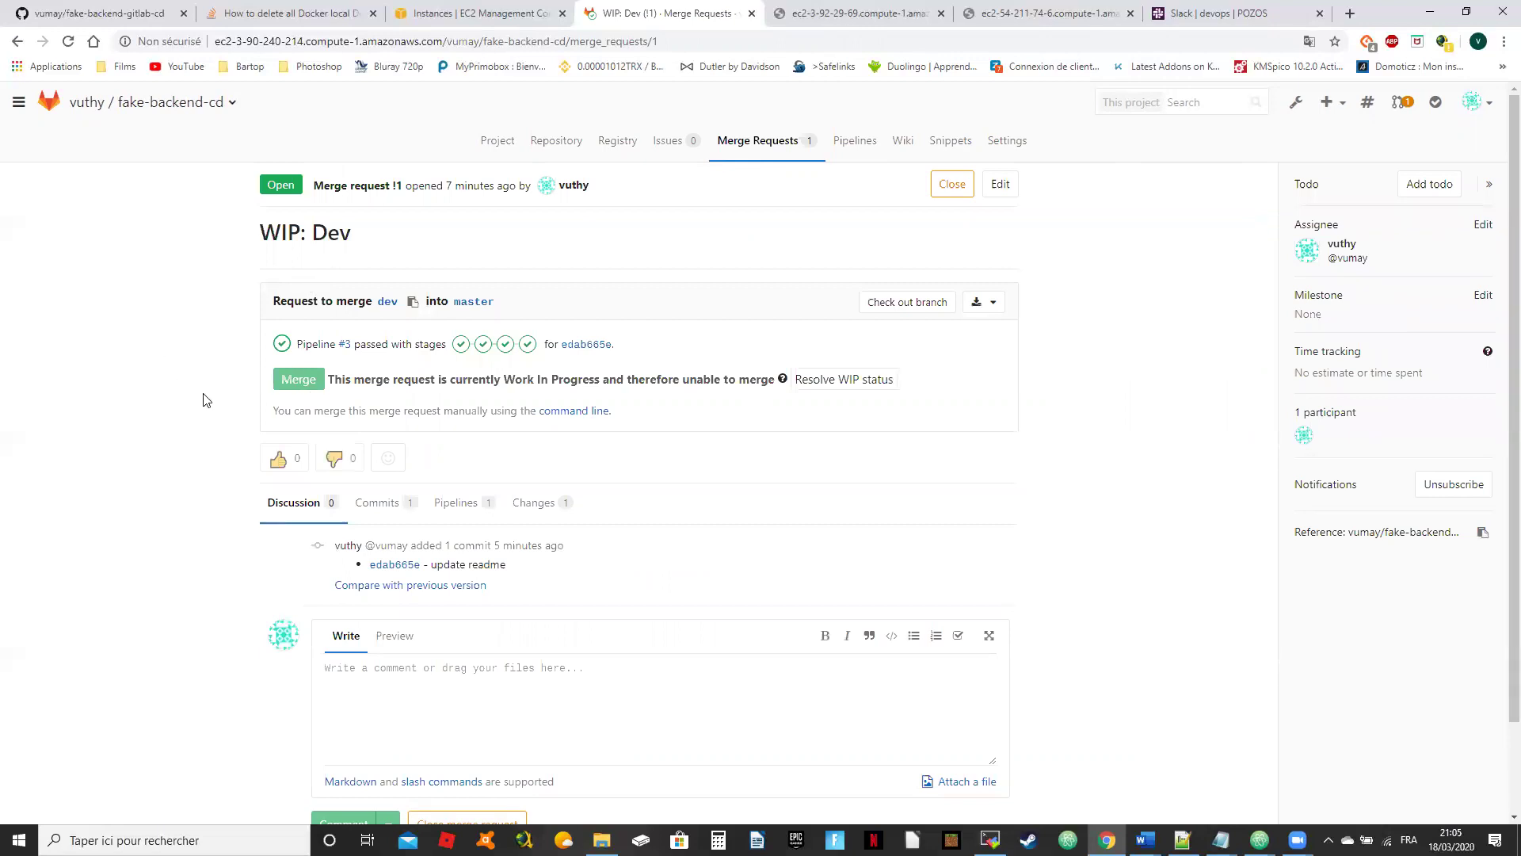
{"action": "scroll", "coordinate": [207, 399], "scroll_direction": "down", "scroll_amount": 1}
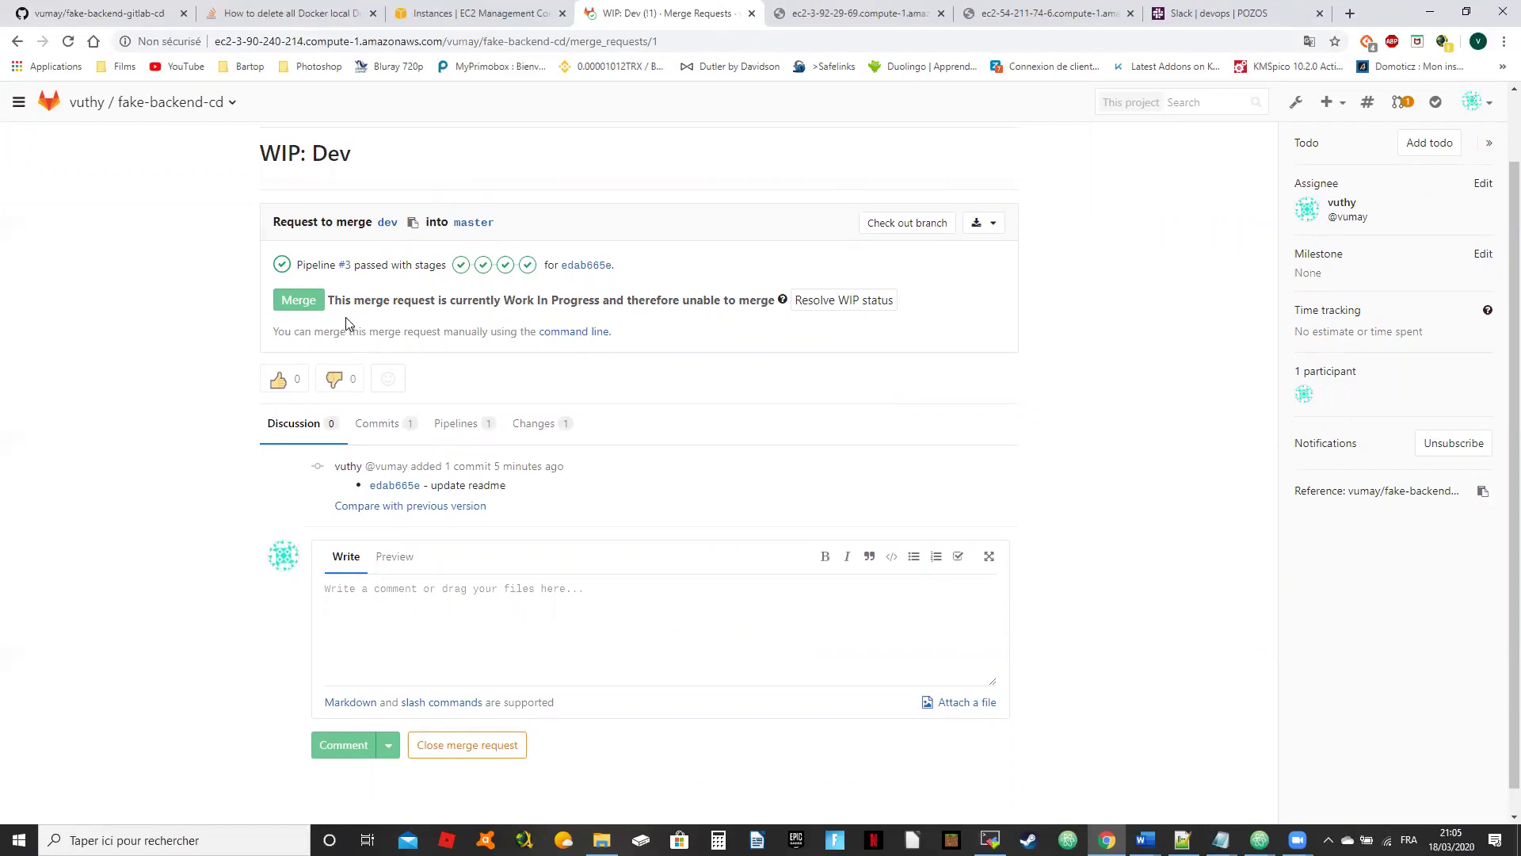
{"action": "scroll", "coordinate": [159, 420], "scroll_direction": "down", "scroll_amount": 1}
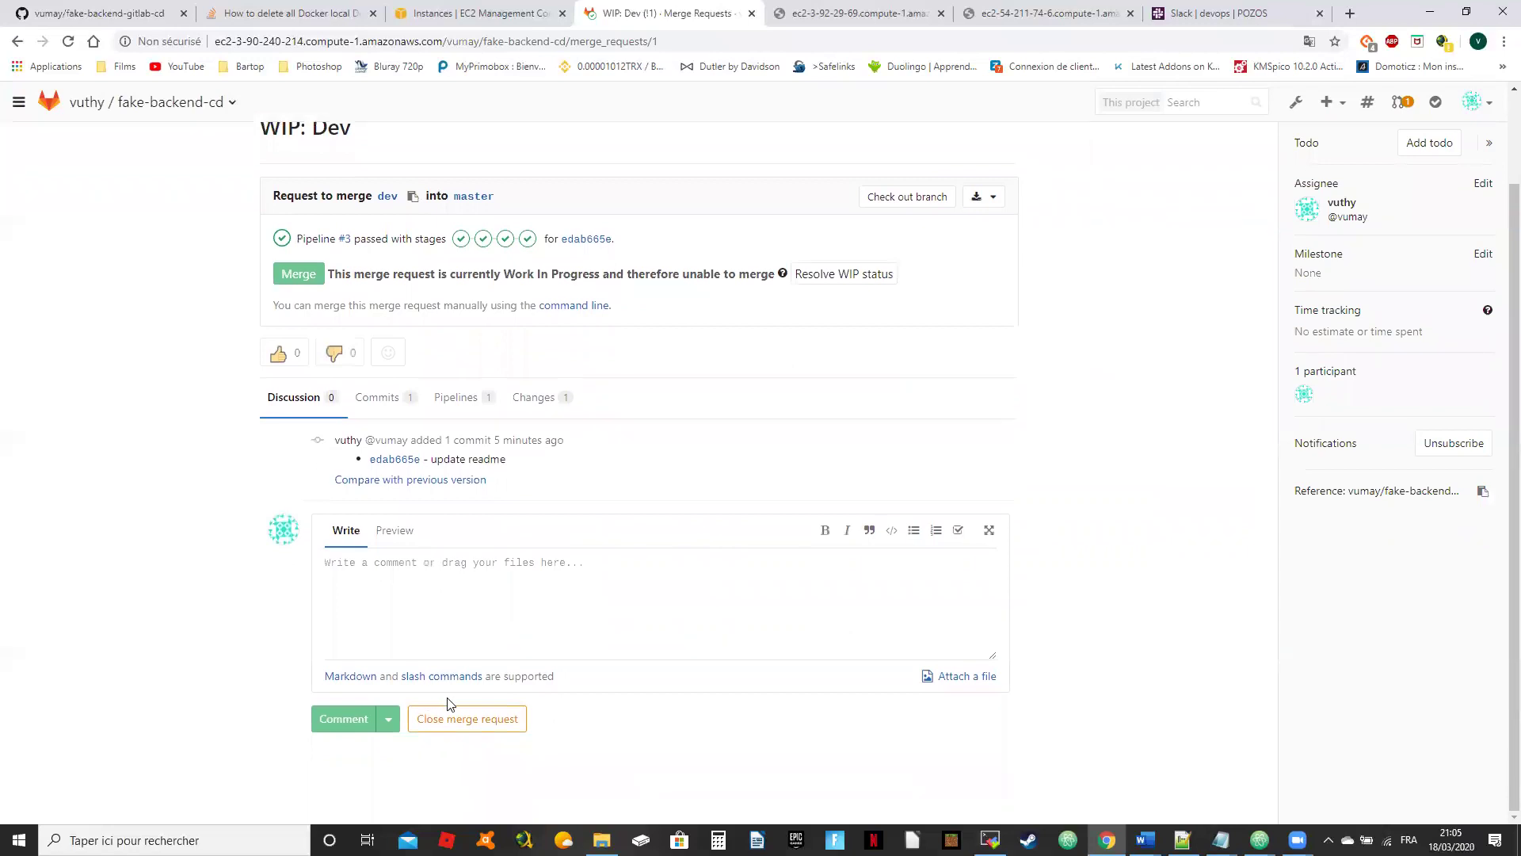
{"action": "left_click", "coordinate": [467, 719]}
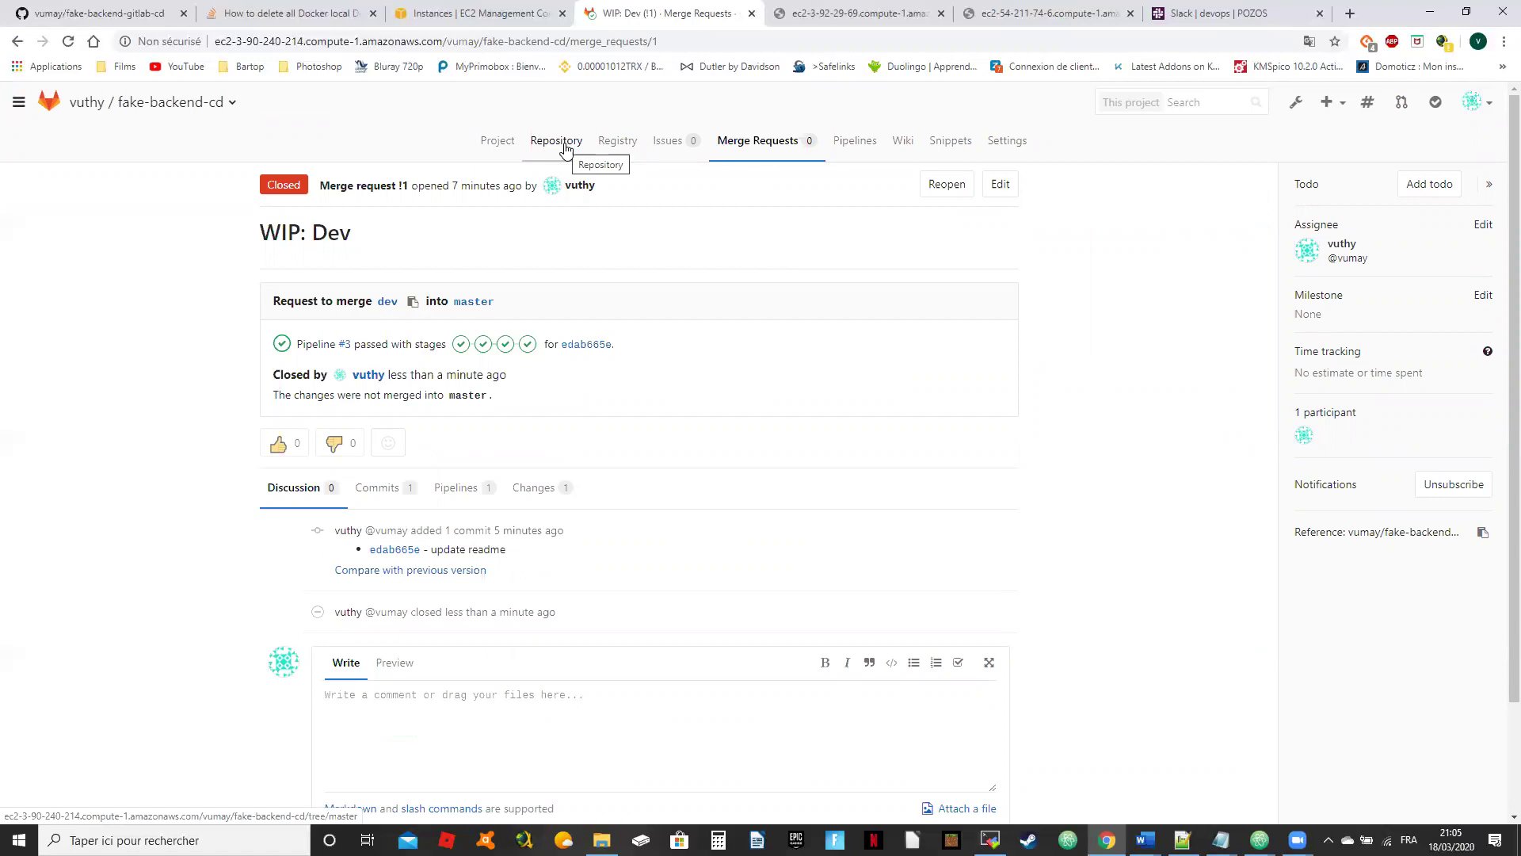
{"action": "left_click", "coordinate": [565, 147]}
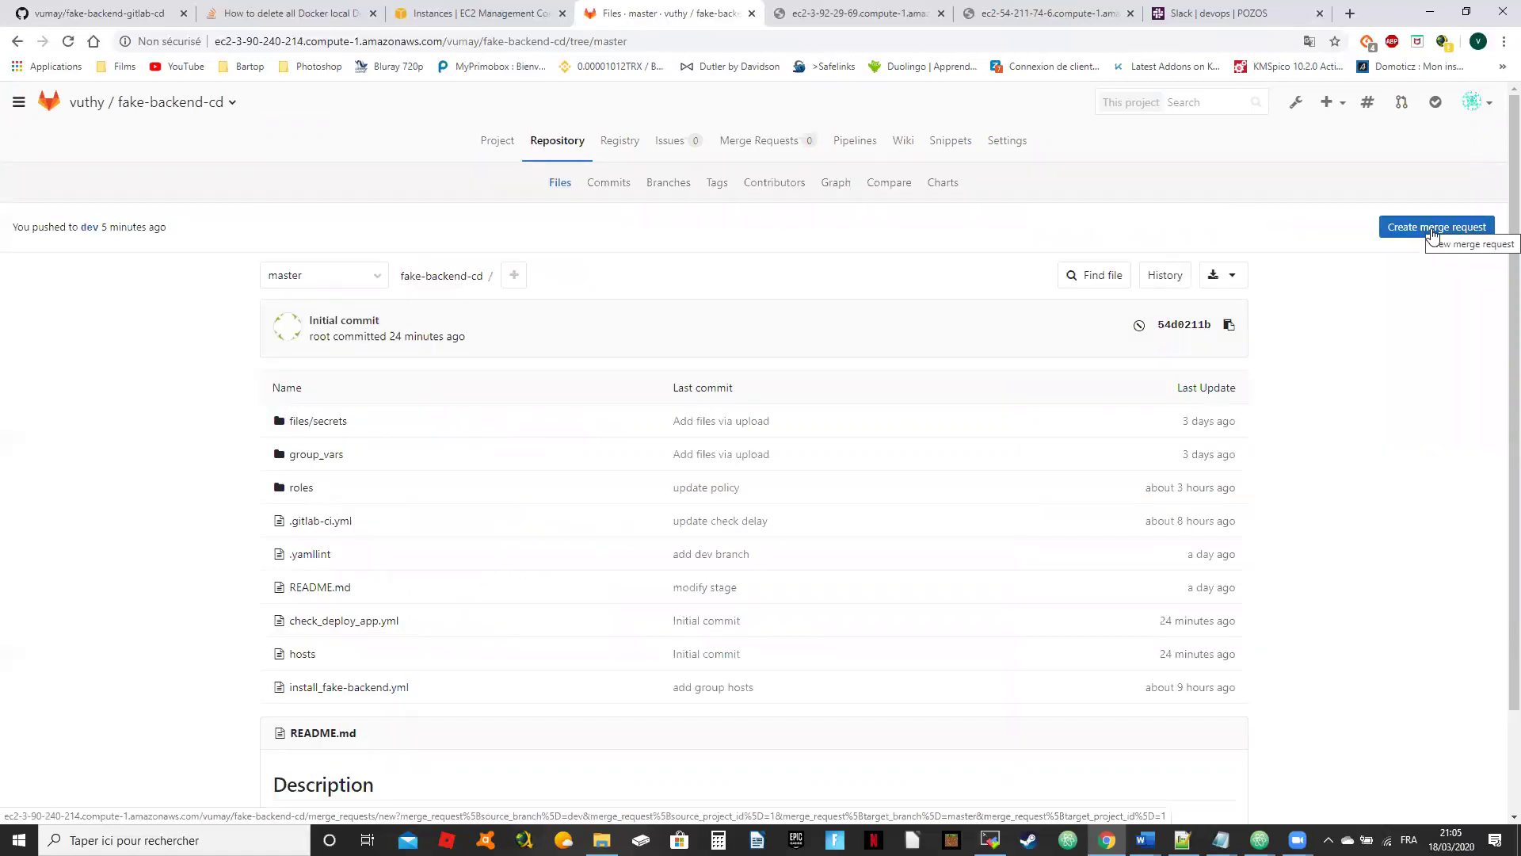
Step: Create merge request 'update readme' from dev, assigned to me, and merge it into master
{"action": "left_click", "coordinate": [339, 279]}
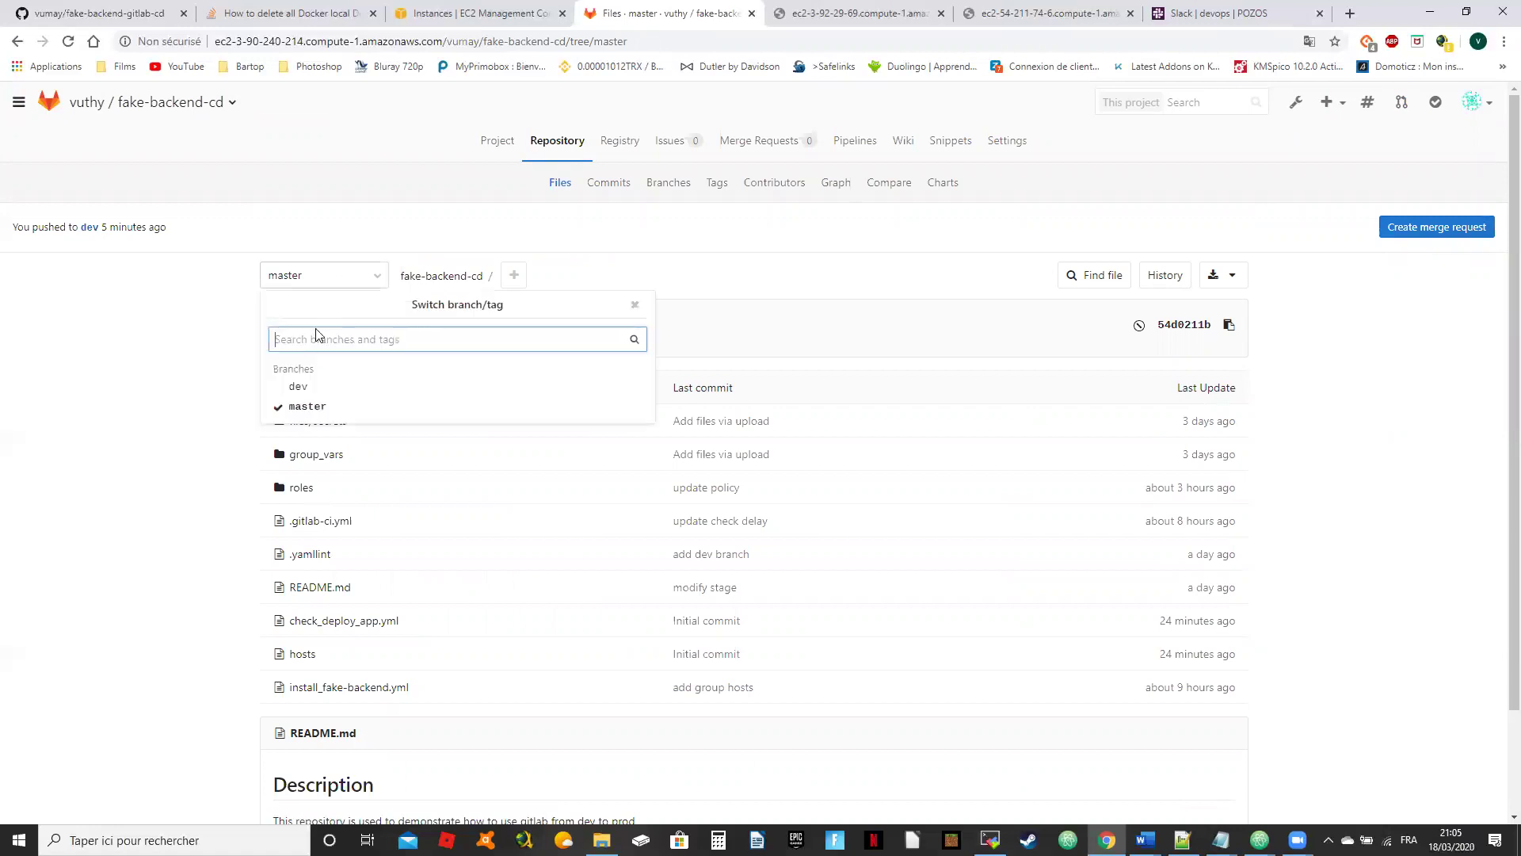
{"action": "left_click", "coordinate": [309, 387]}
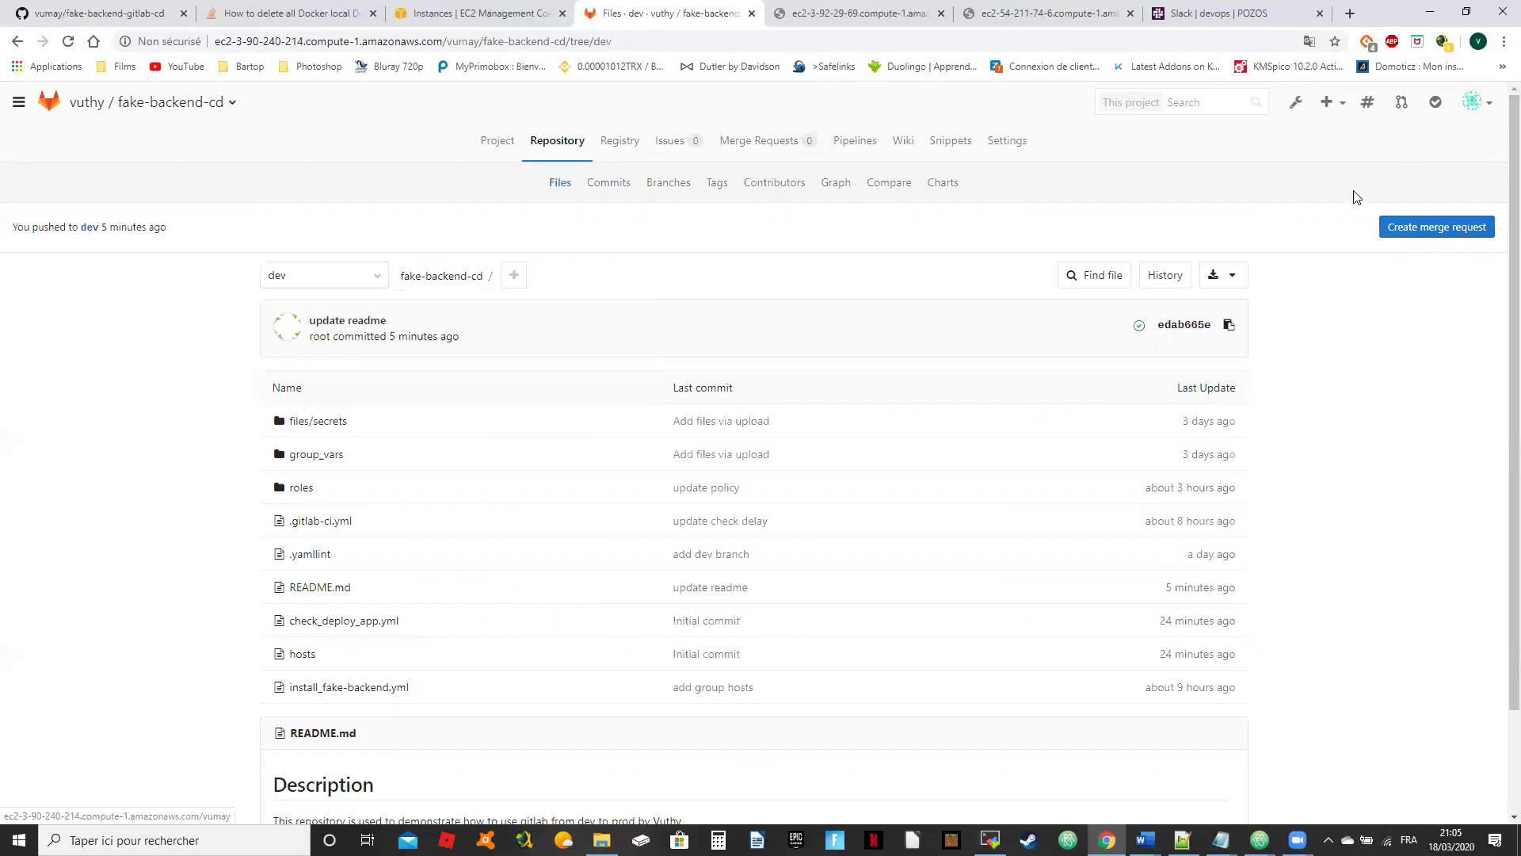
{"action": "left_click", "coordinate": [1437, 225]}
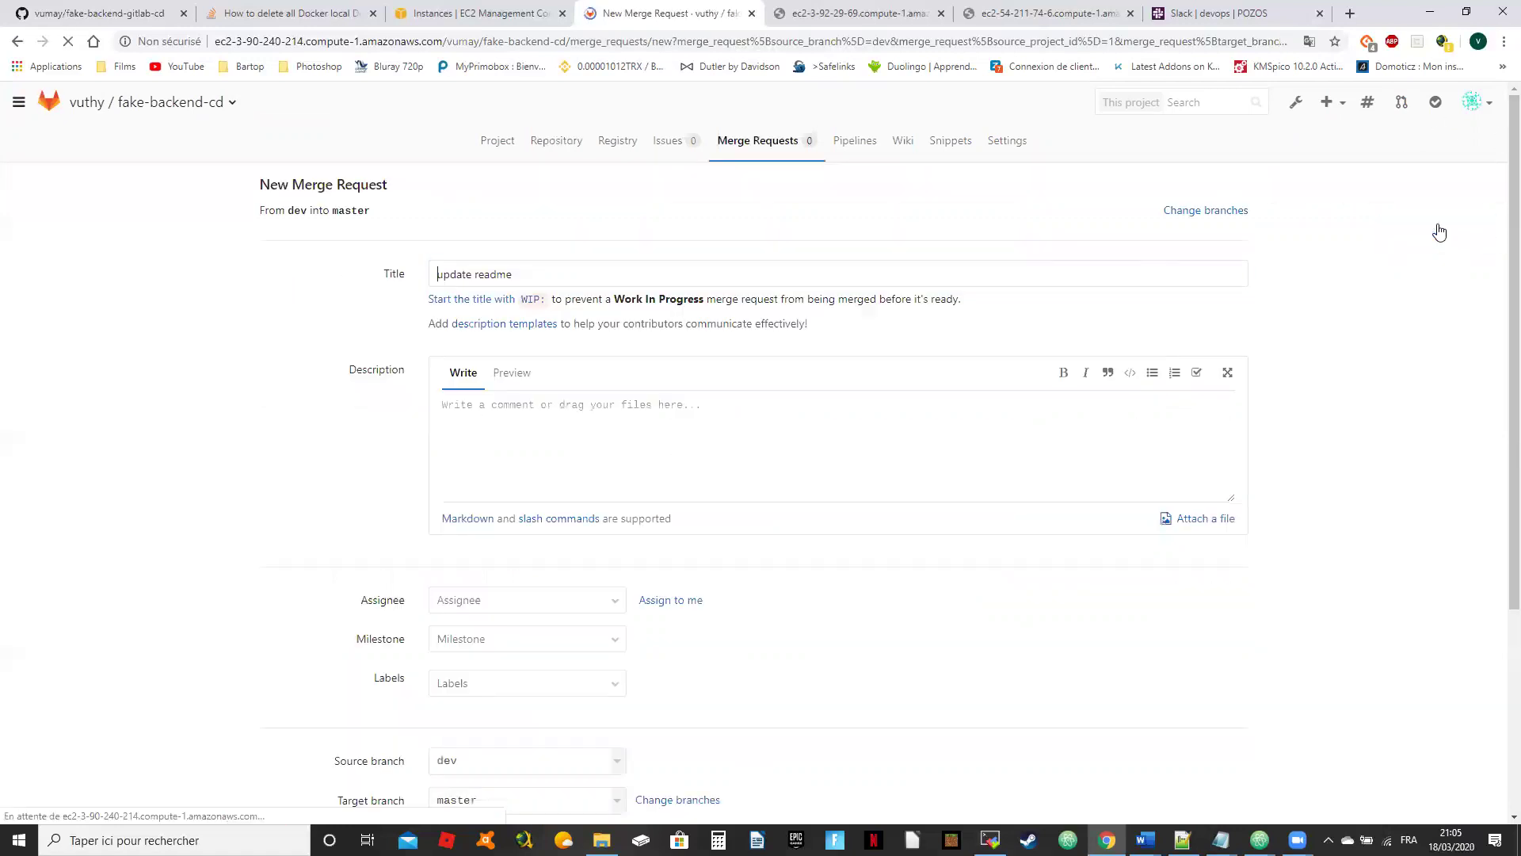
{"action": "scroll", "coordinate": [859, 409], "scroll_direction": "down", "scroll_amount": 3}
{"action": "left_click", "coordinate": [674, 310]}
{"action": "left_click", "coordinate": [356, 603]}
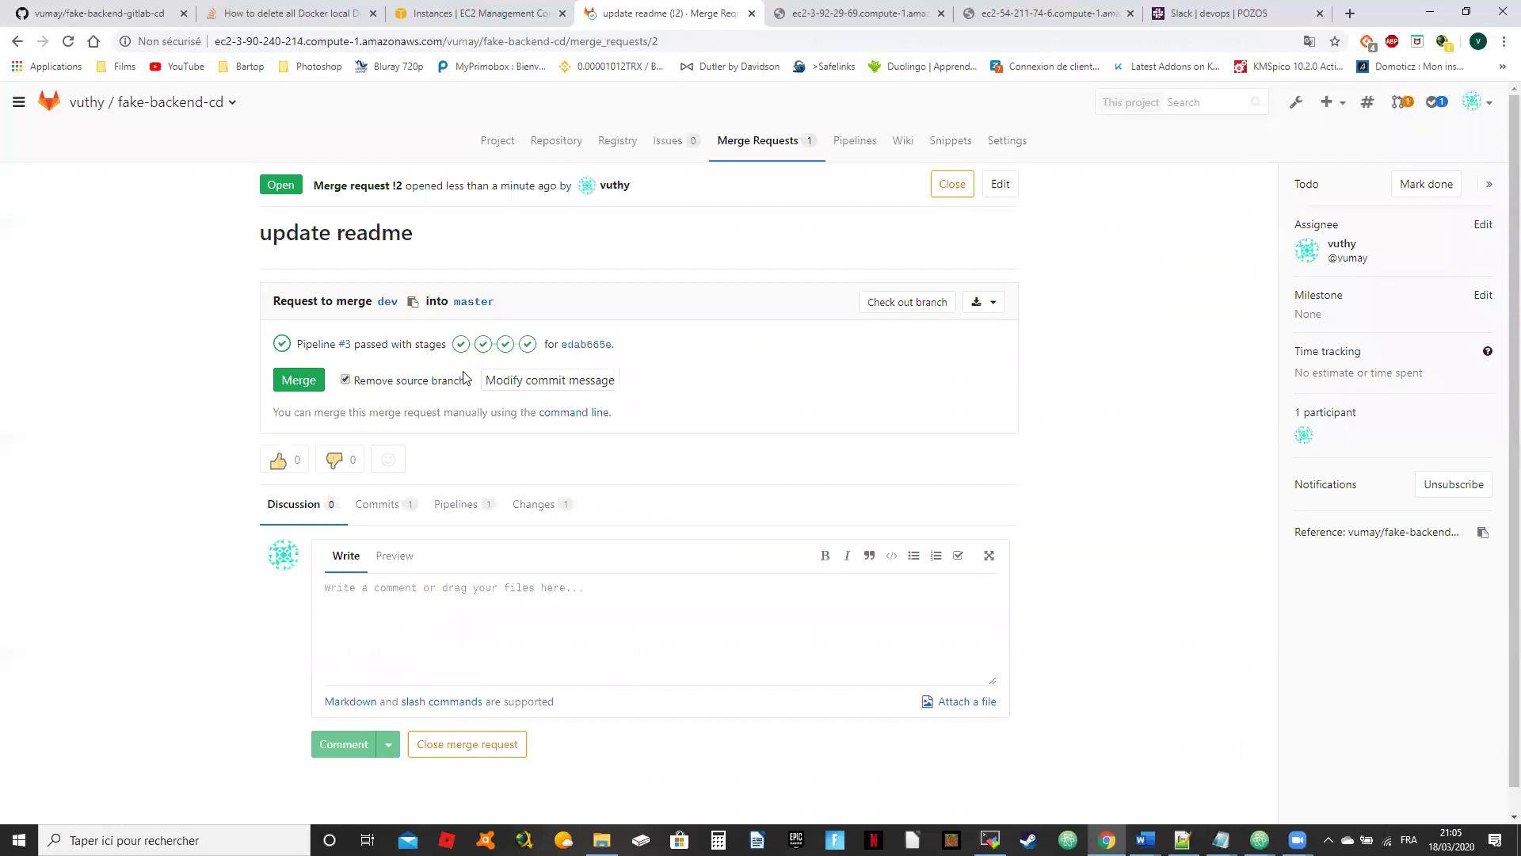
{"action": "left_click", "coordinate": [287, 382]}
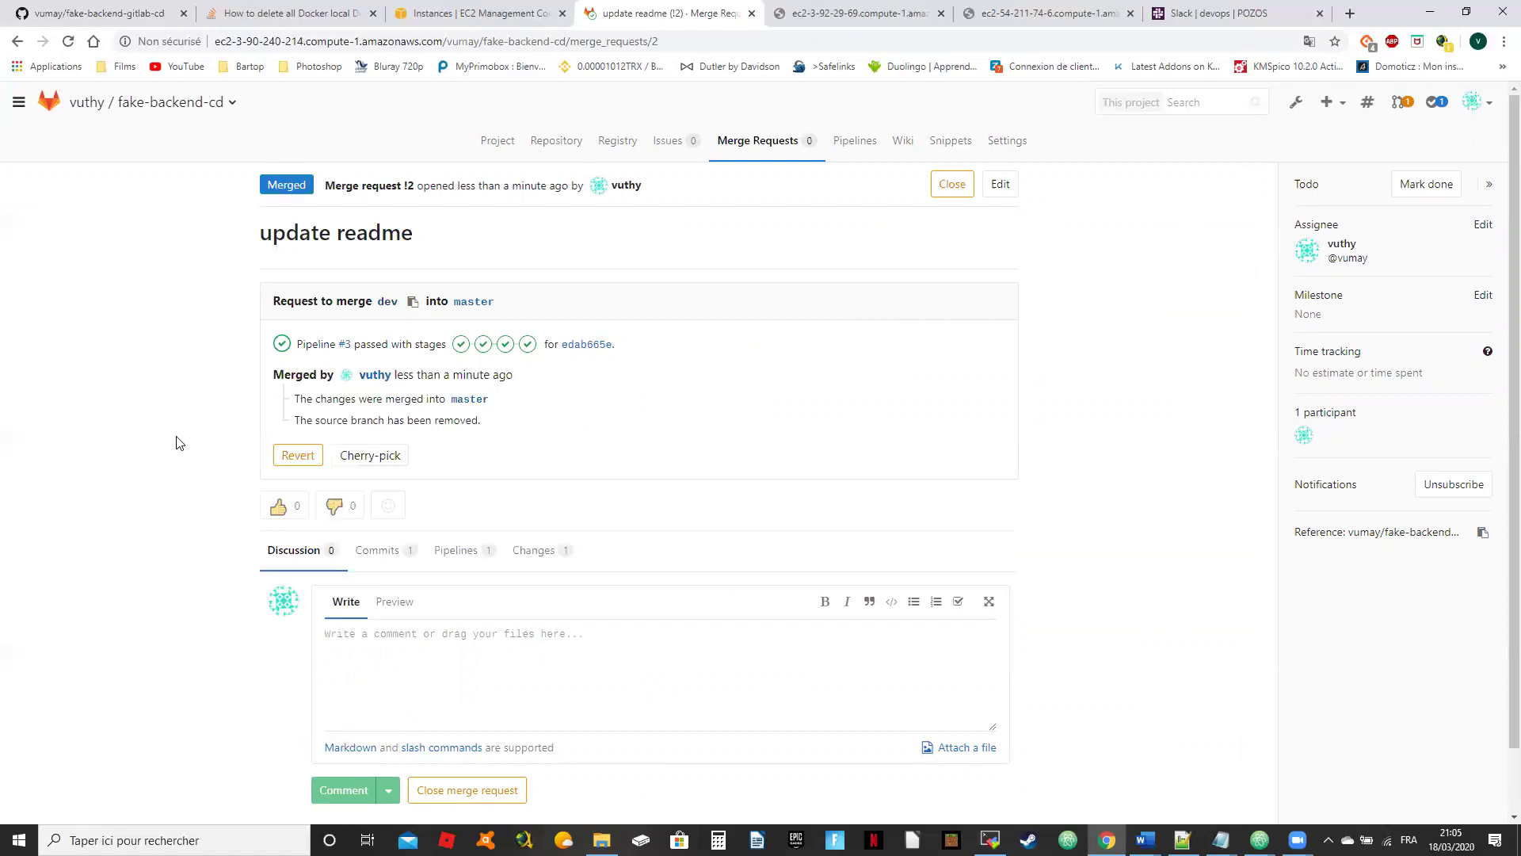
Step: View running master pipeline #4 with Preflight, Check and Prod stages, then shrink the browser
{"action": "left_click", "coordinate": [854, 141]}
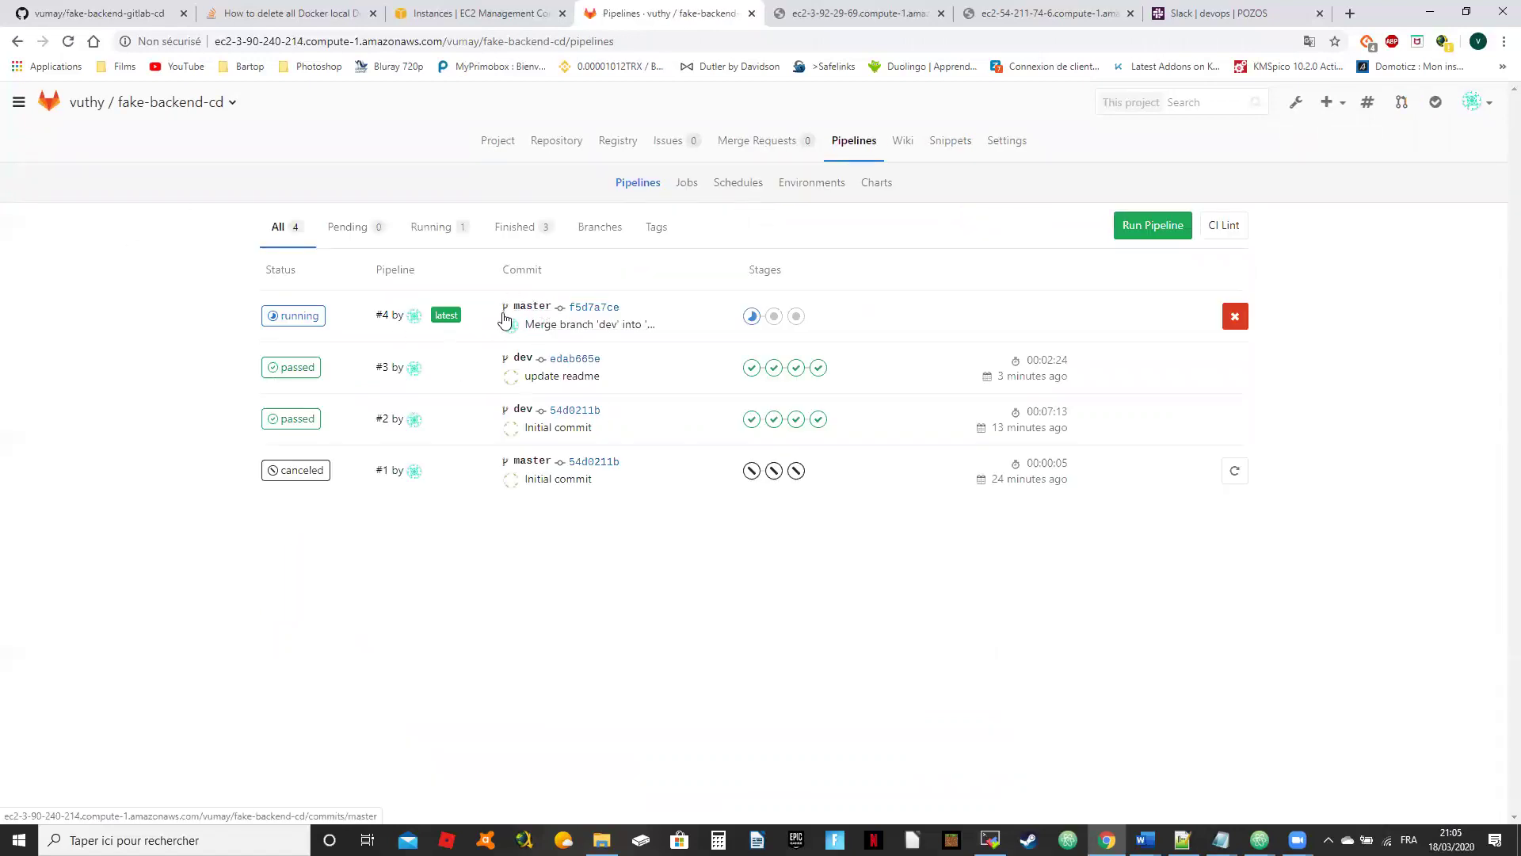
{"action": "left_click", "coordinate": [296, 316]}
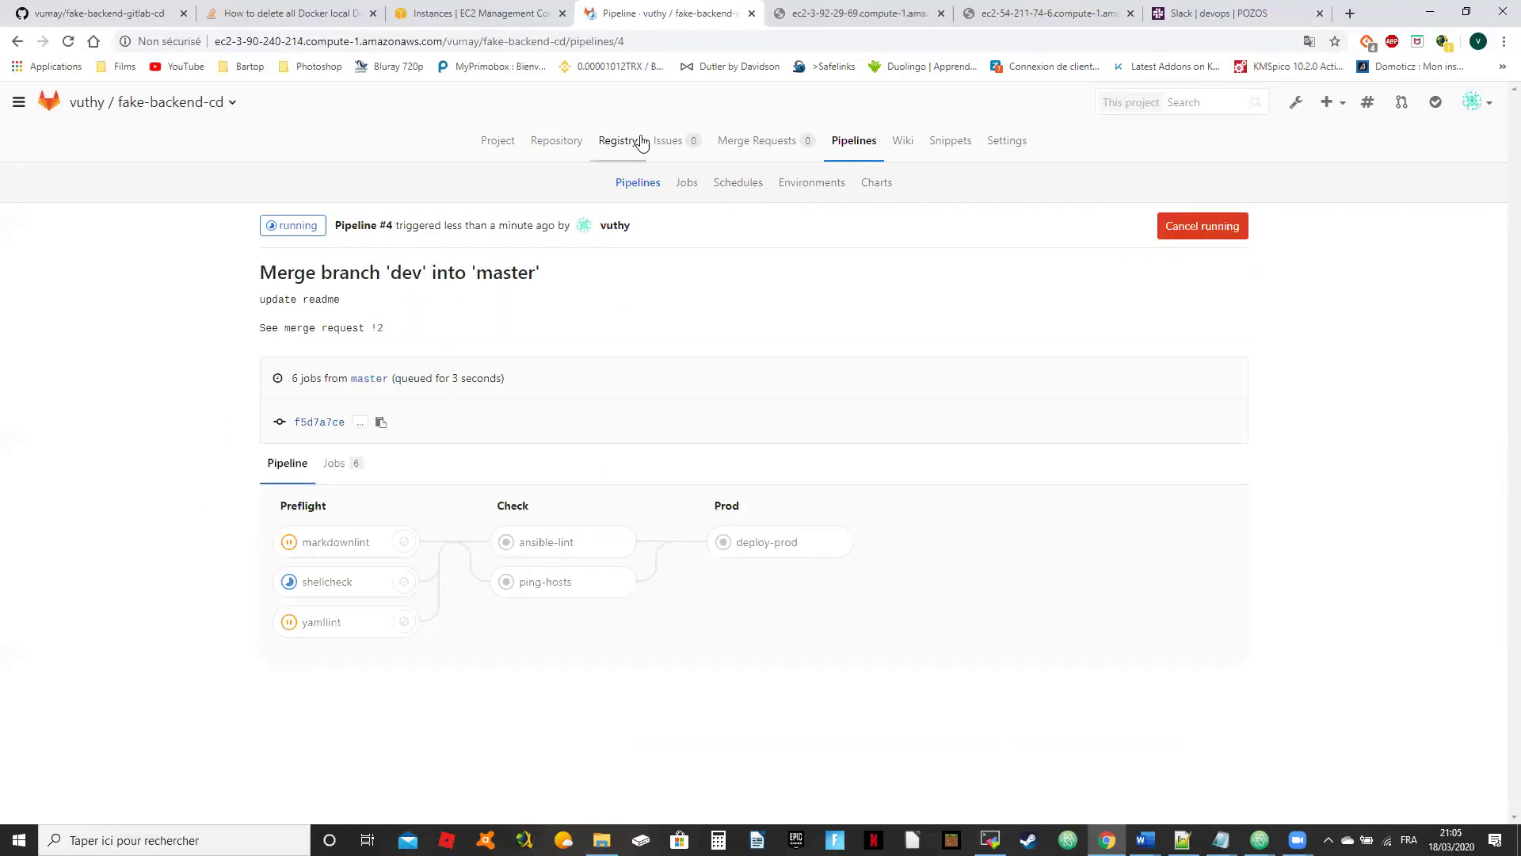
{"action": "left_click", "coordinate": [1467, 11]}
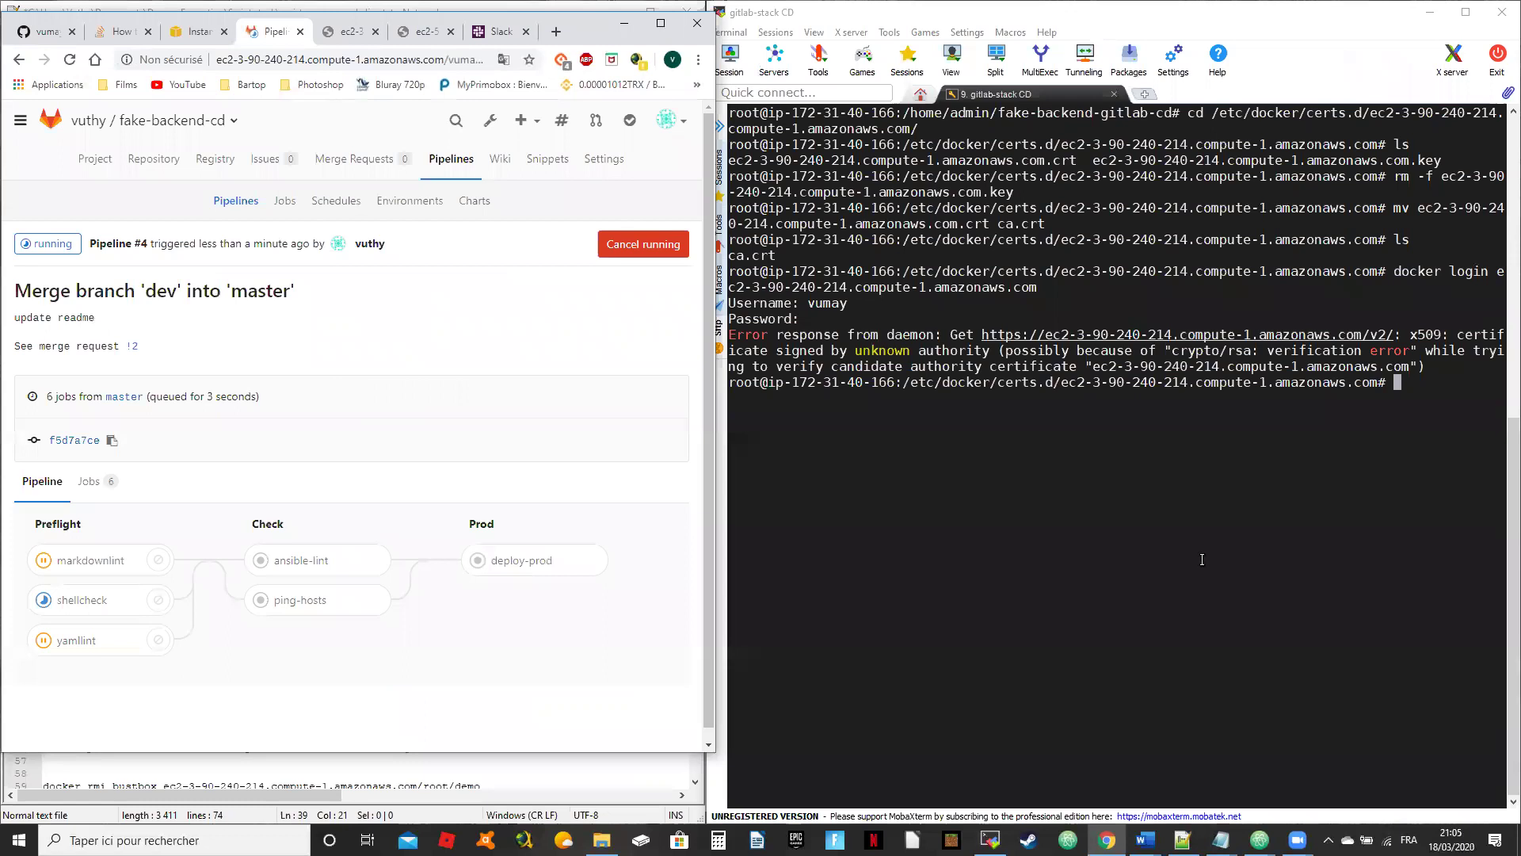
{"action": "left_click_drag", "start_coordinate": [602, 18], "coordinate": [601, 10]}
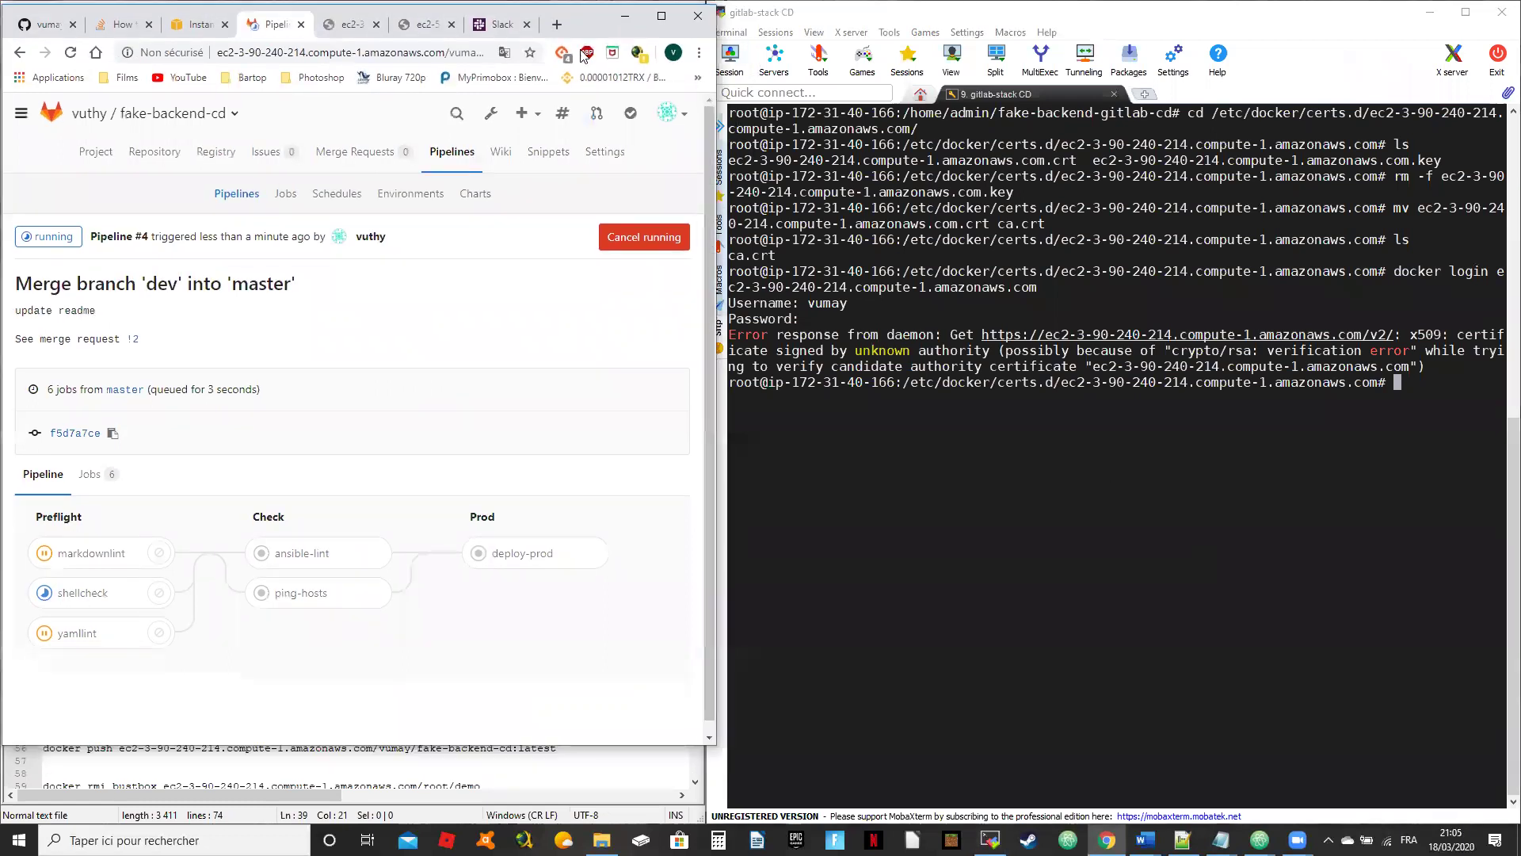
{"action": "left_click", "coordinate": [1131, 464]}
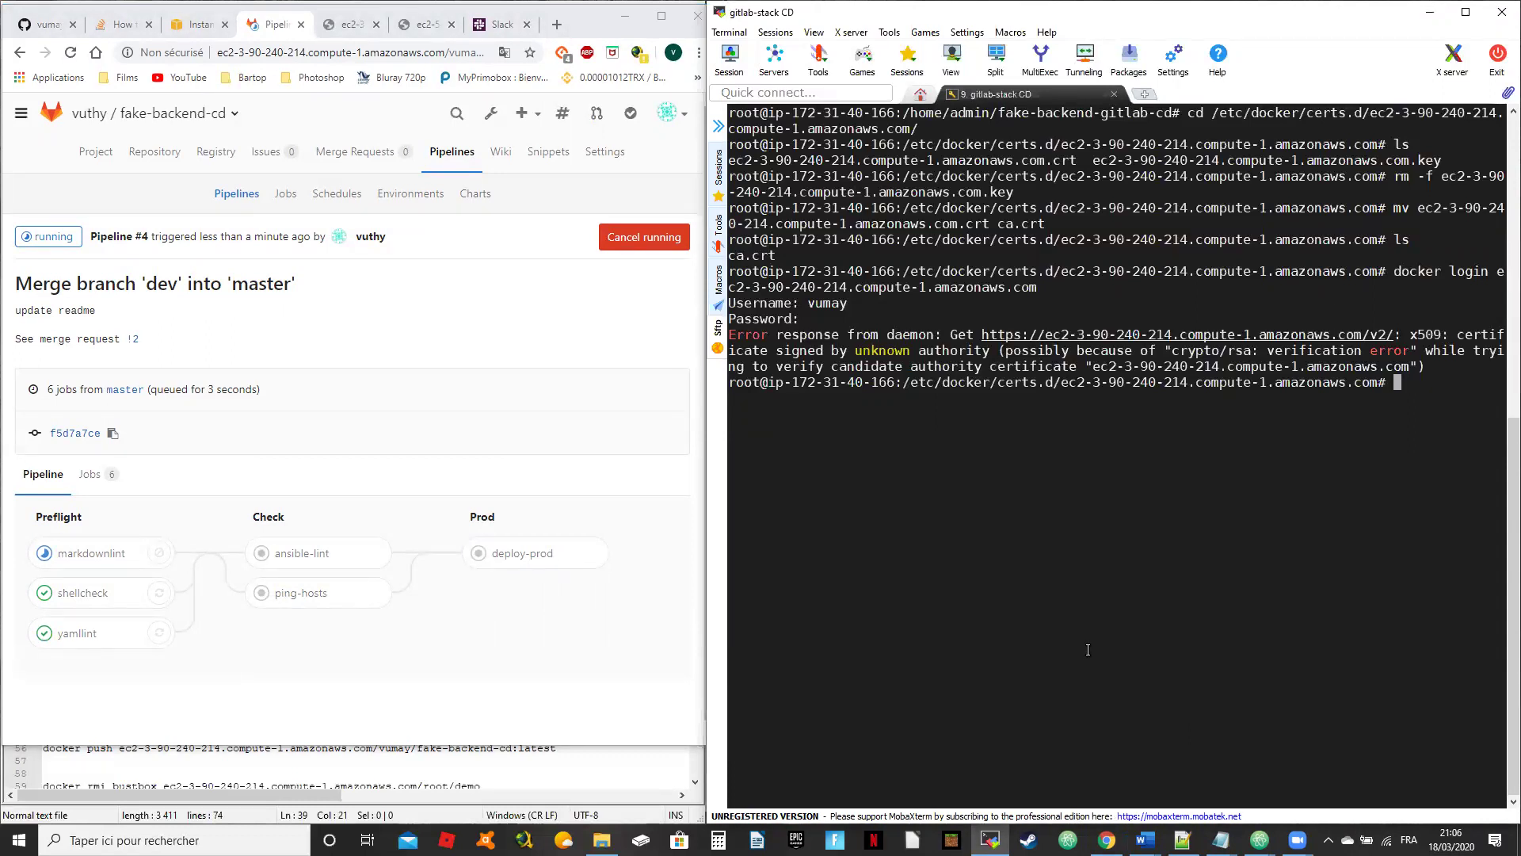
{"action": "mouse_move", "coordinate": [1182, 839]}
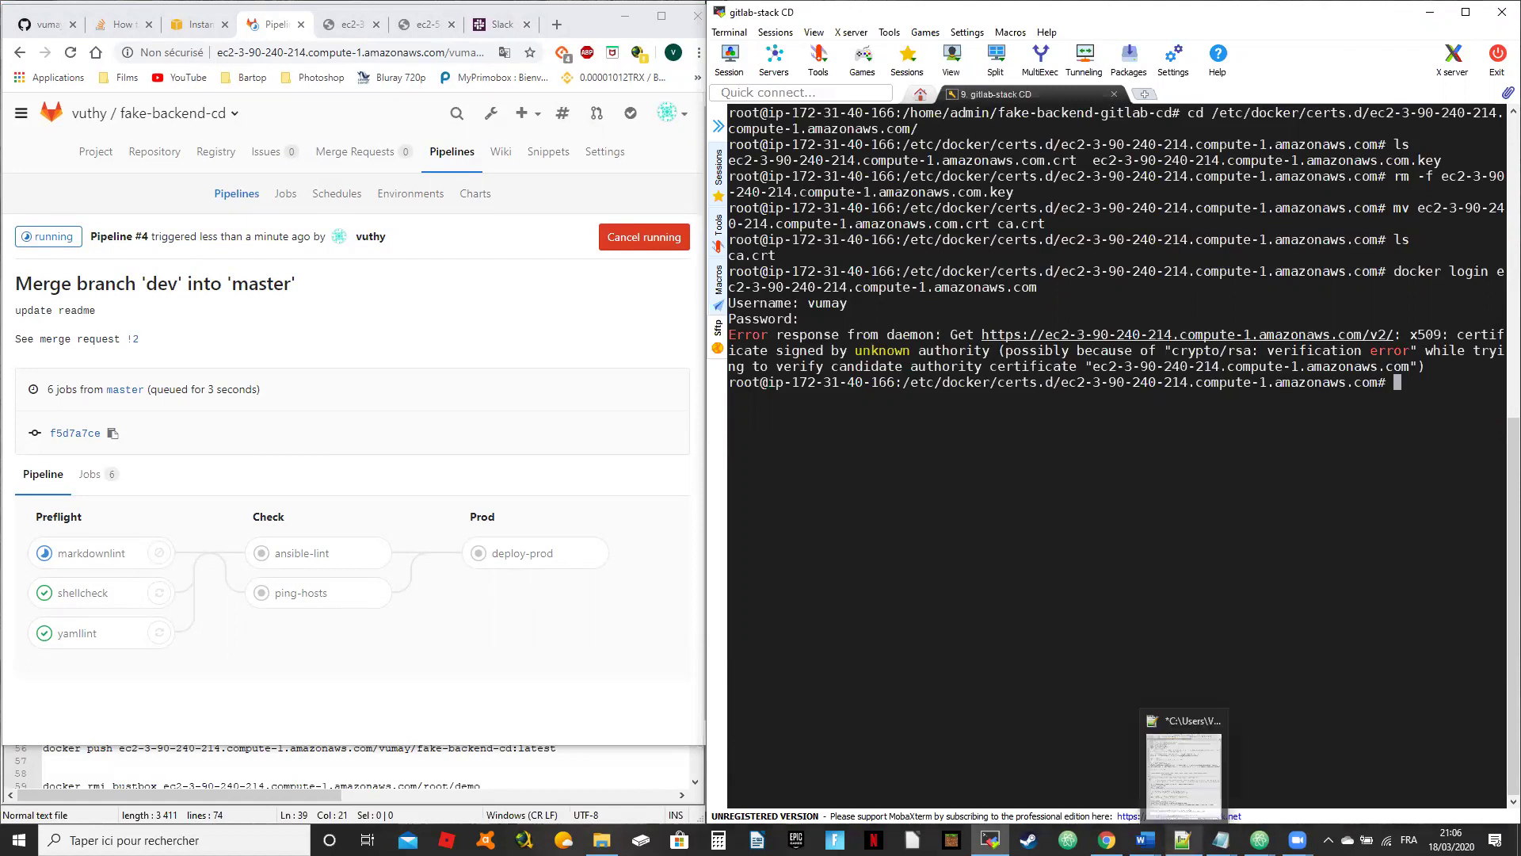
{"action": "left_click", "coordinate": [1183, 766]}
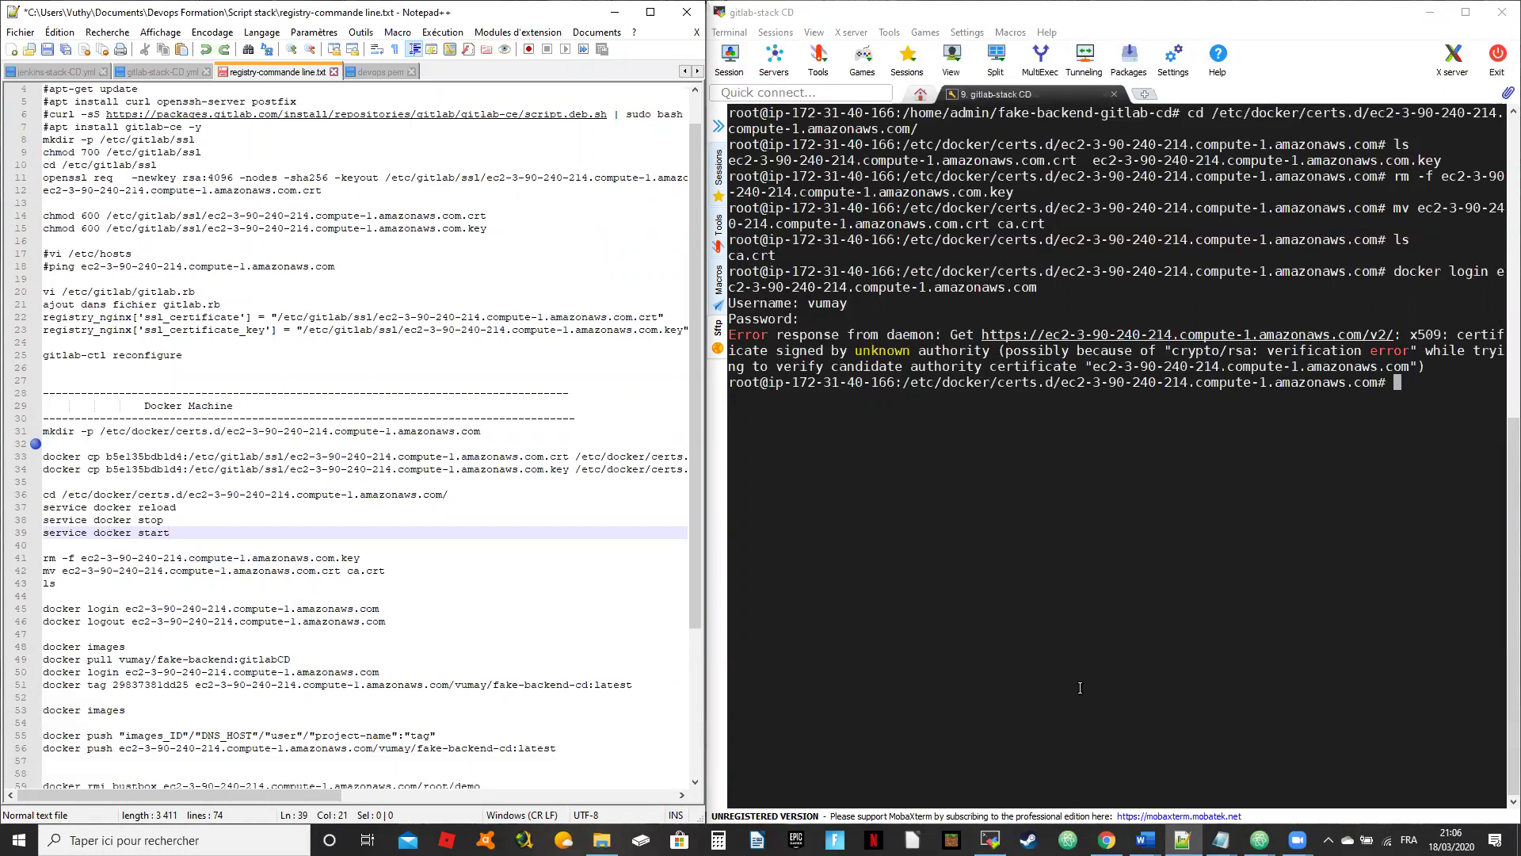
{"action": "left_click", "coordinate": [1107, 840]}
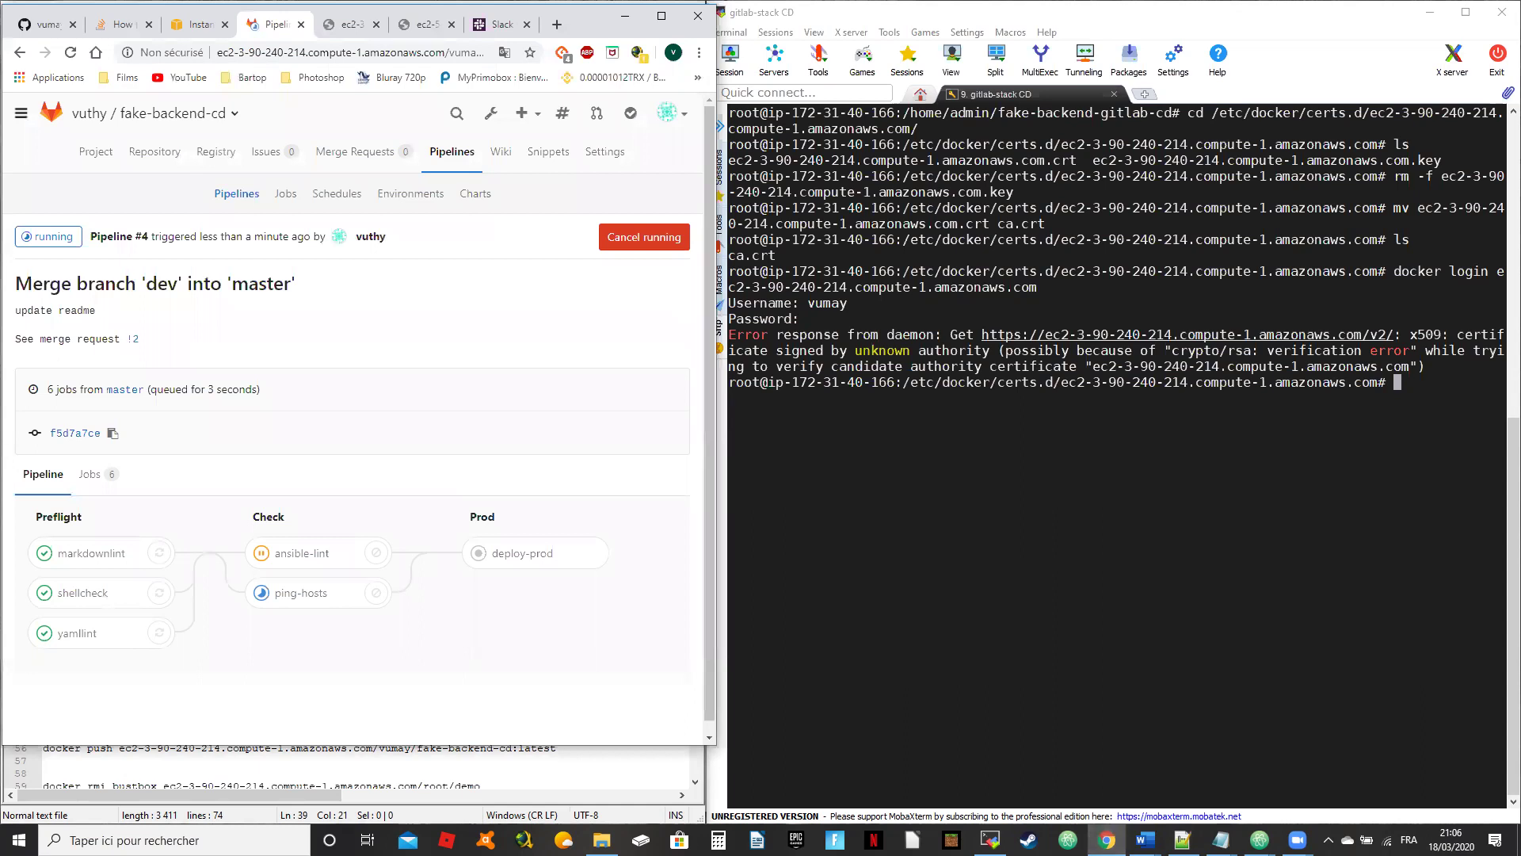
{"action": "key", "text": "super+Right"}
{"action": "key", "text": "super+Up"}
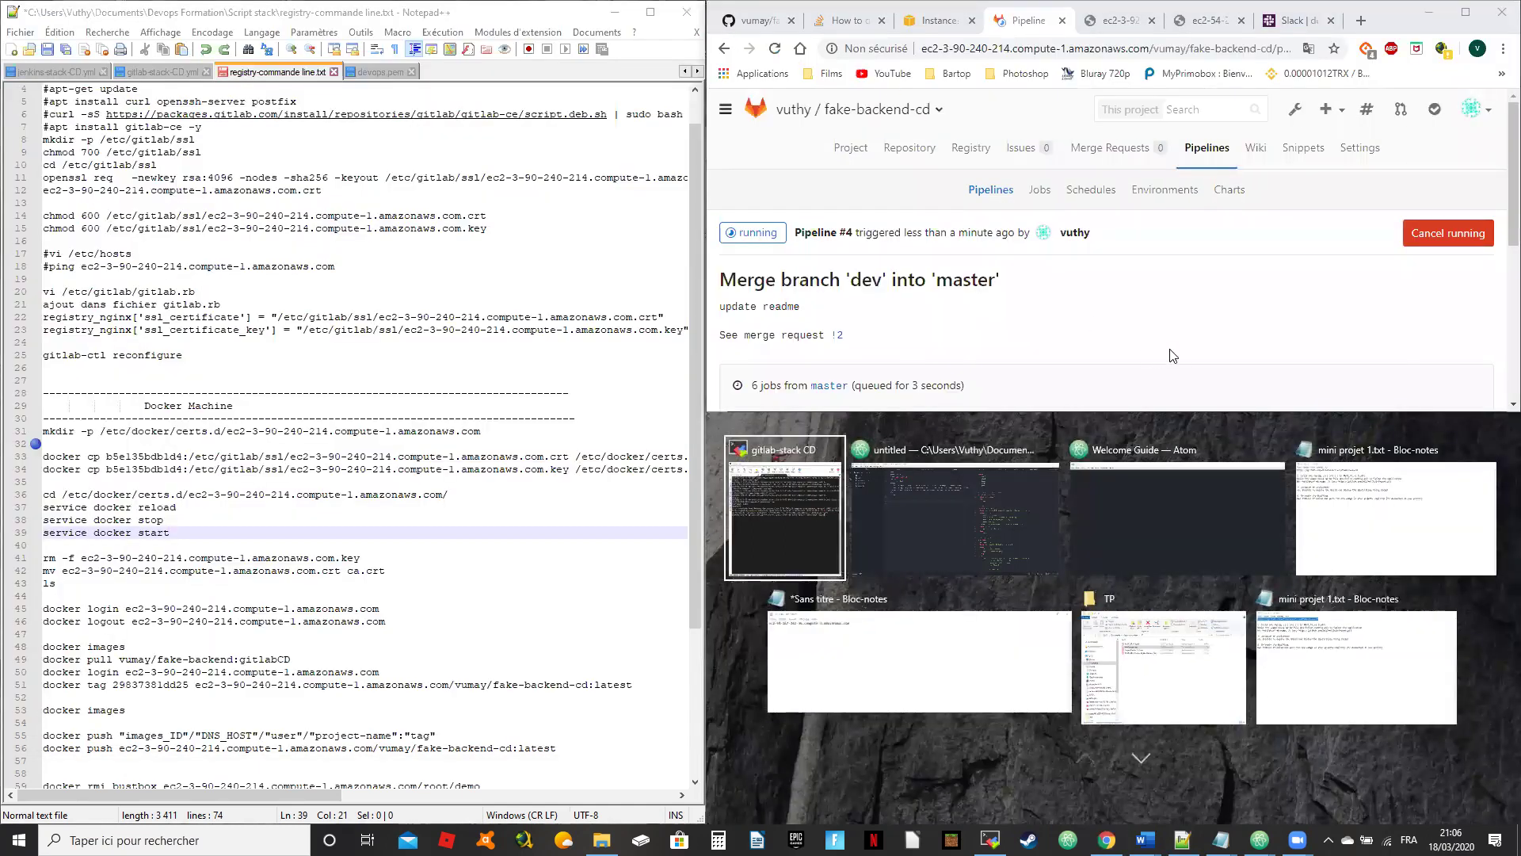
{"action": "key", "text": "Return"}
{"action": "key", "text": "super+Up"}
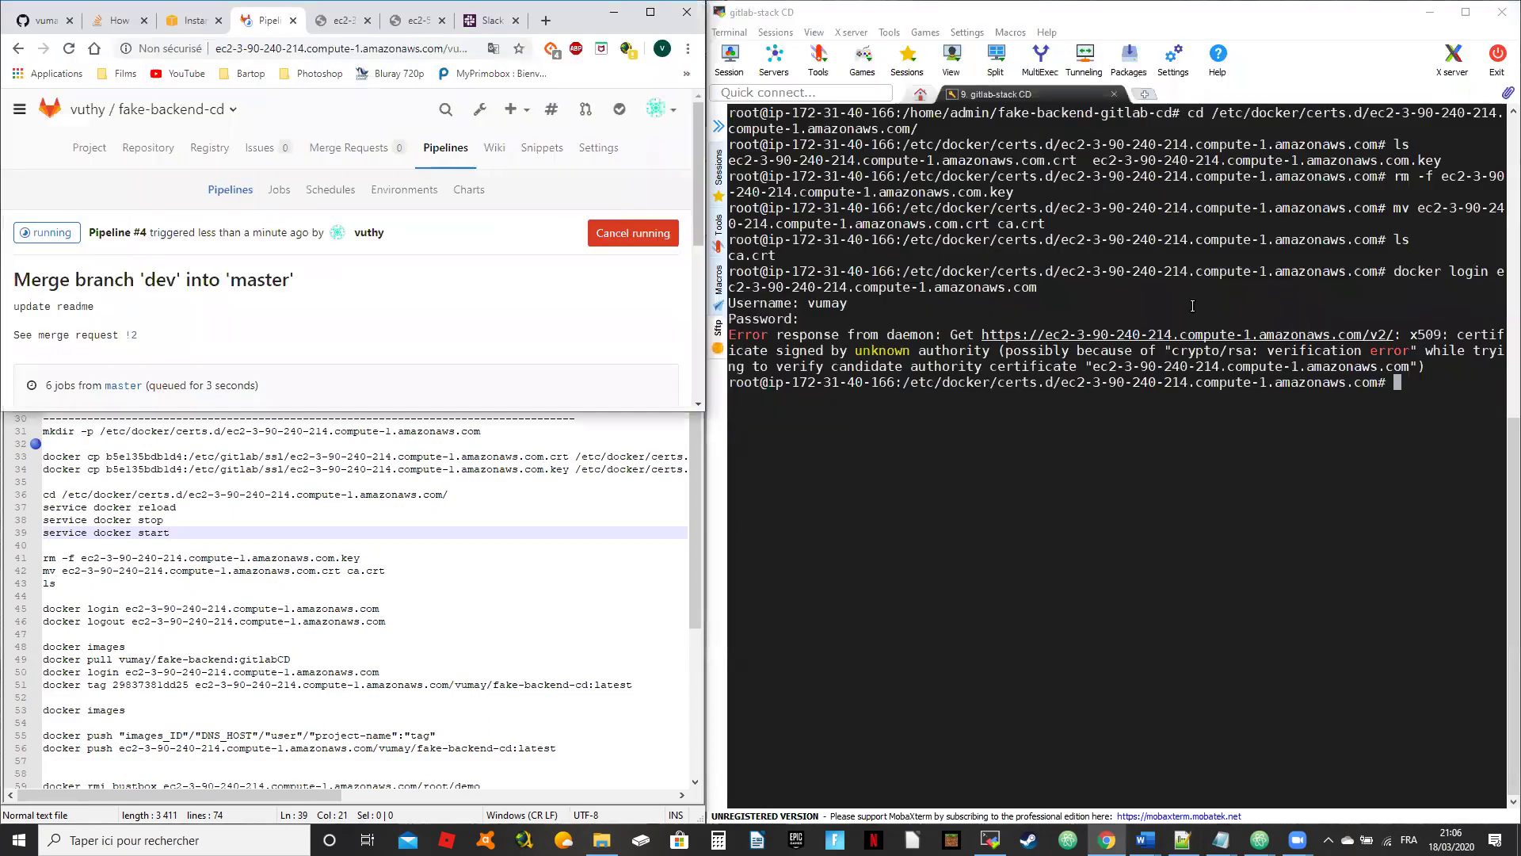
{"action": "key", "text": "super+Down"}
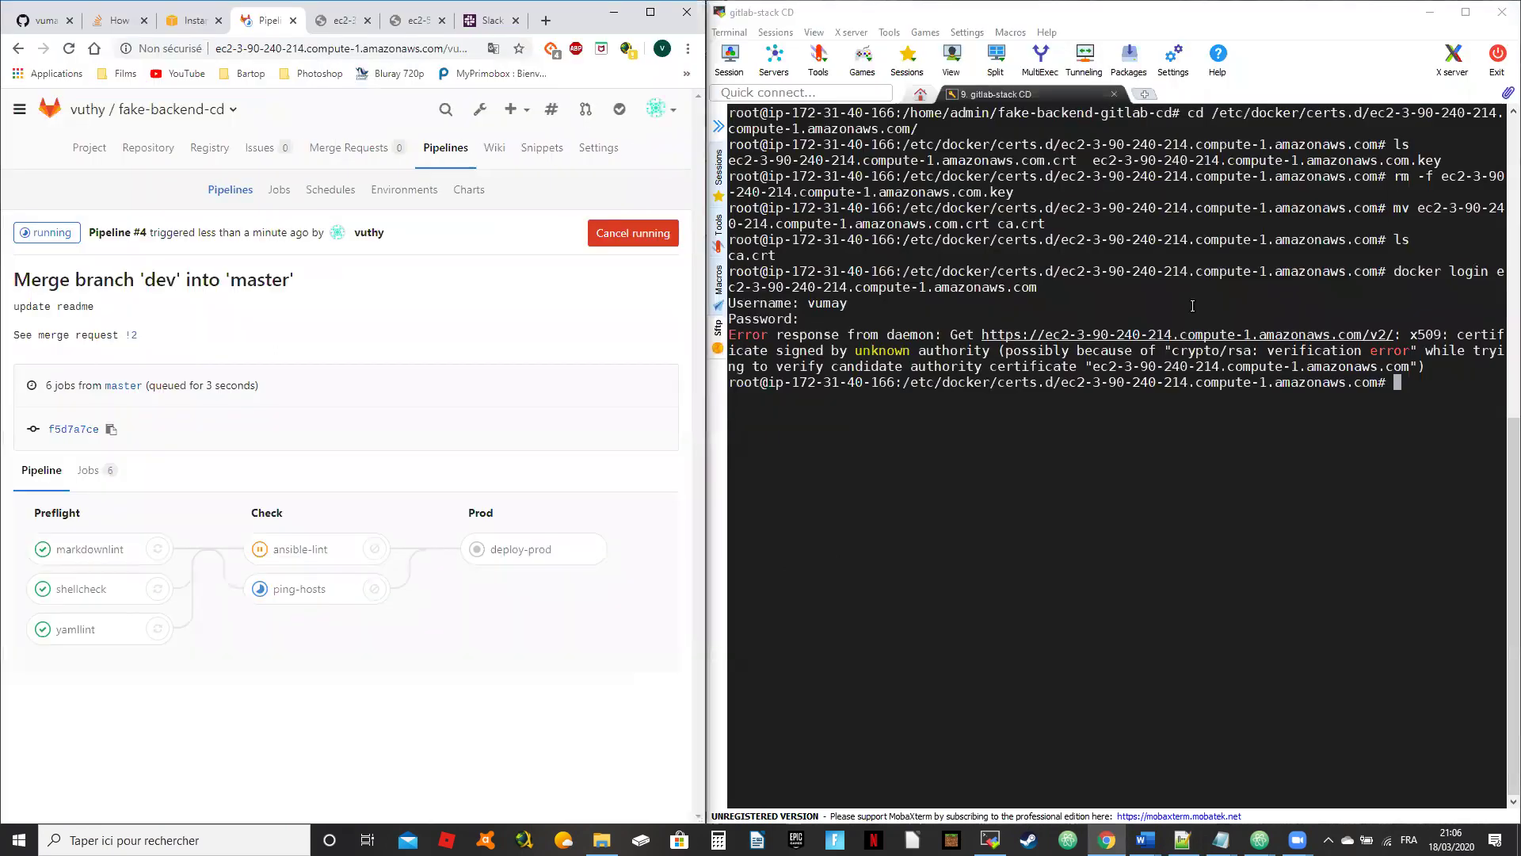